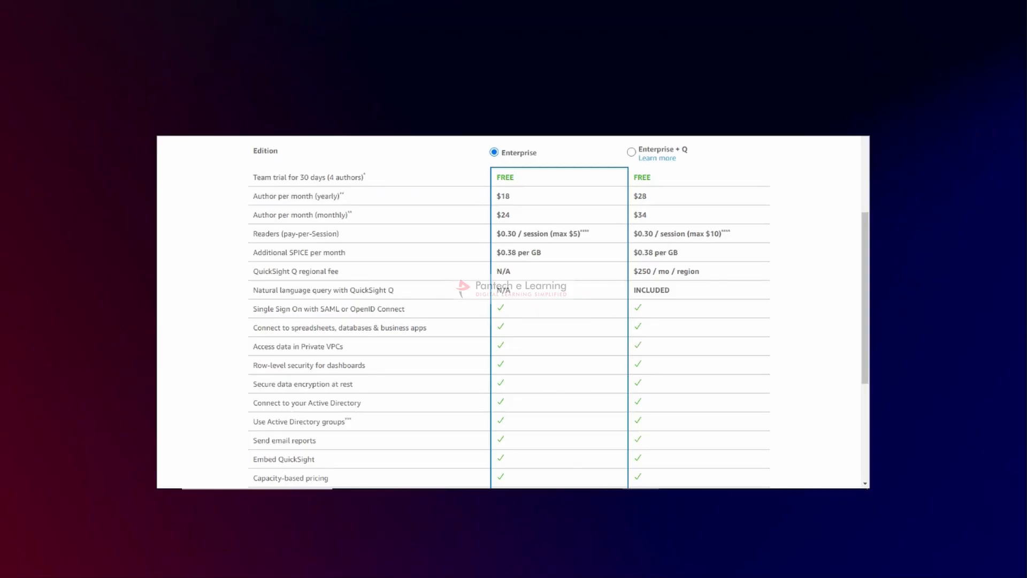
Step: Switch to the AWS console window in Chrome, search for QuickSight and open that service
key(super+Tab)
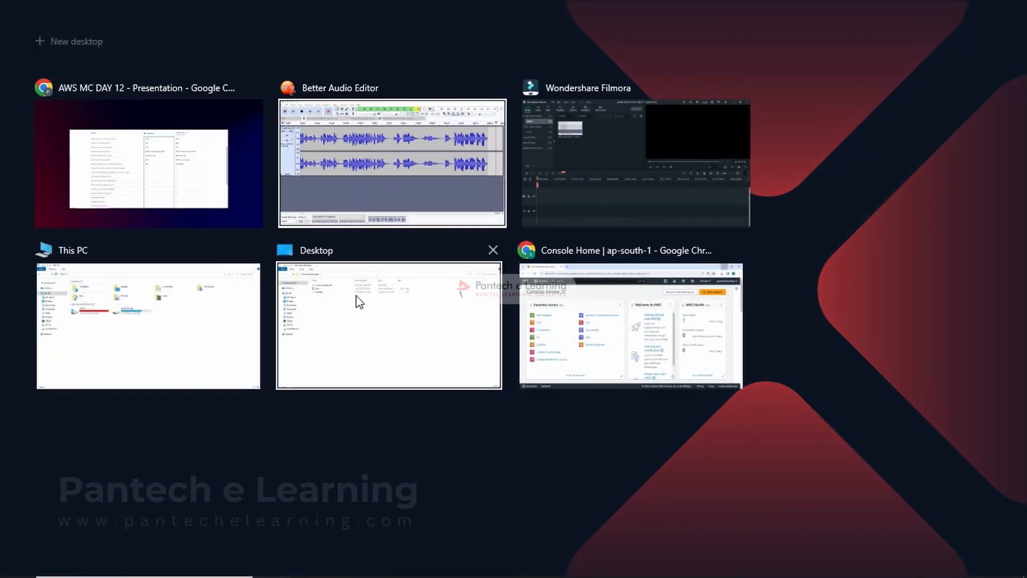
click(586, 372)
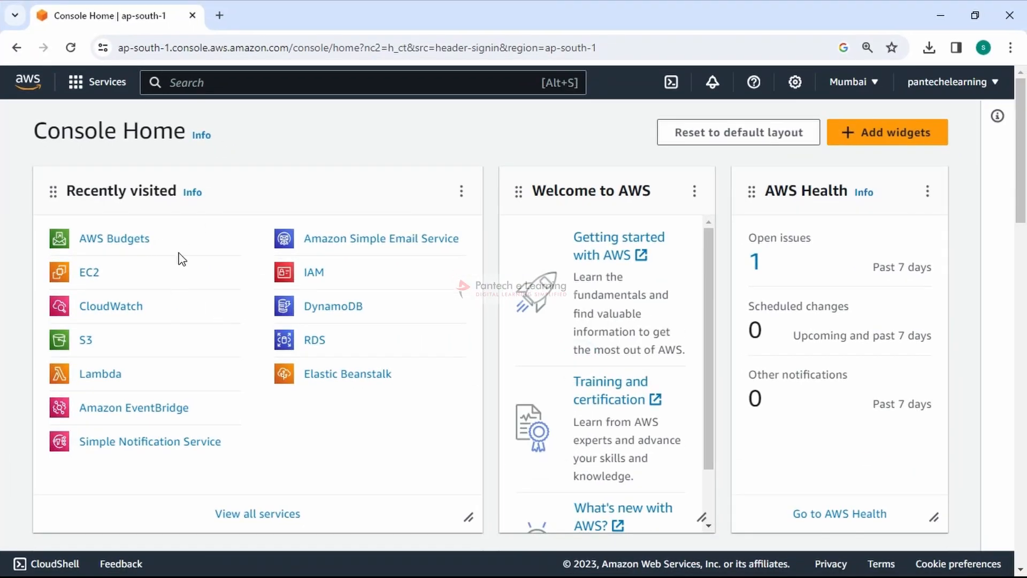
click(287, 84)
text(quicksi)
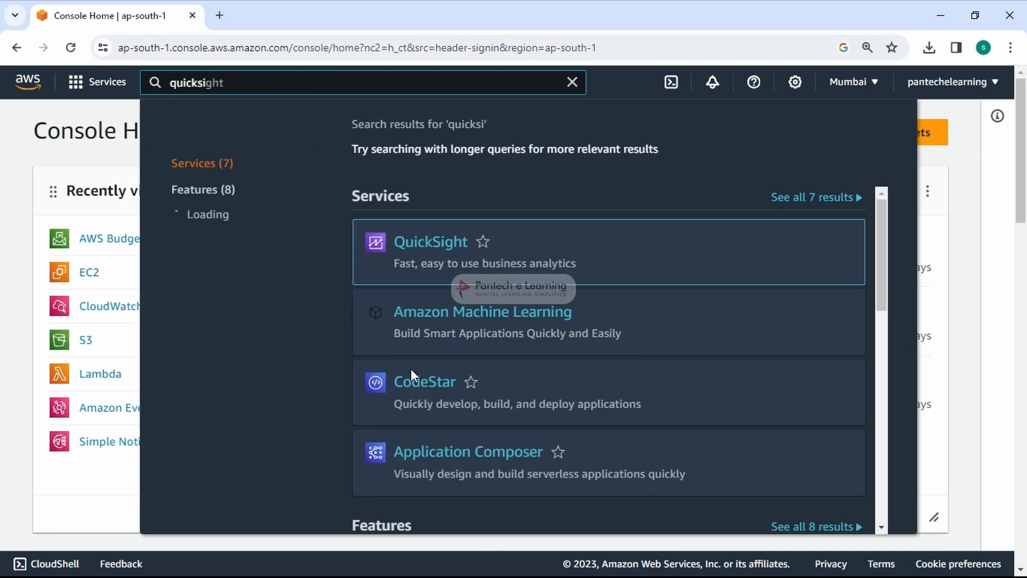
click(426, 244)
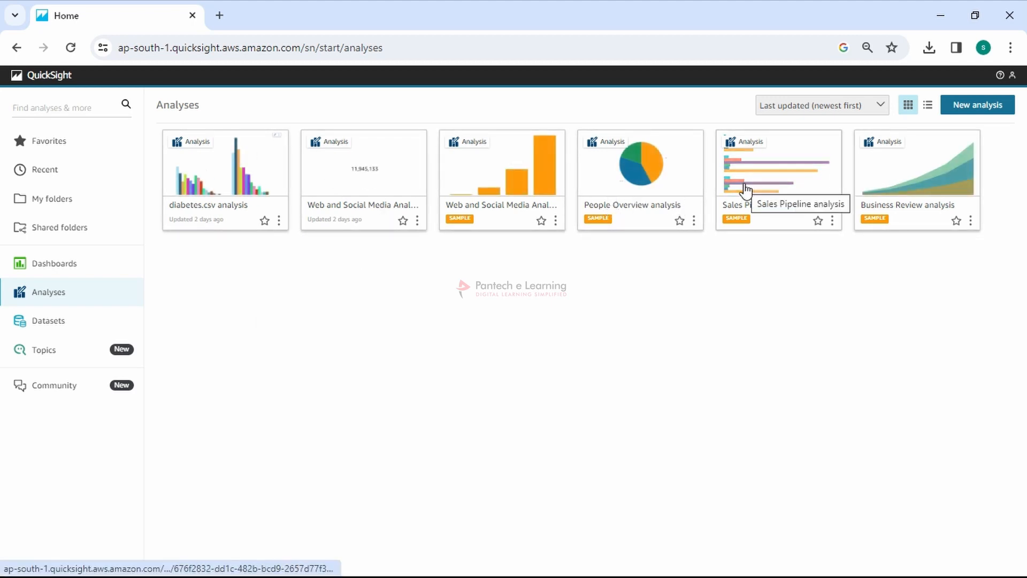
Step: Go to the QuickSight datasets and start creating a new dataset
click(44, 332)
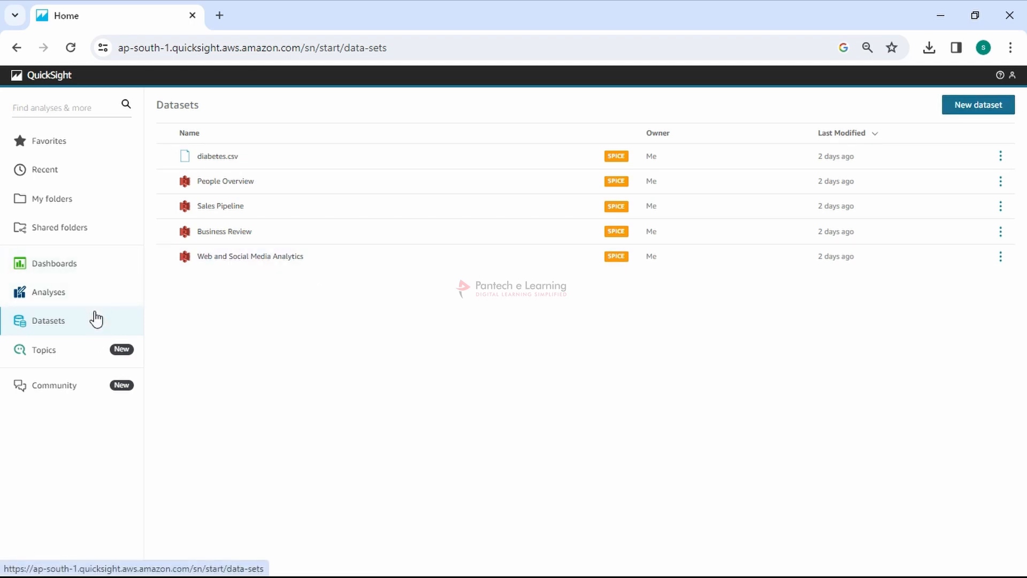
click(979, 106)
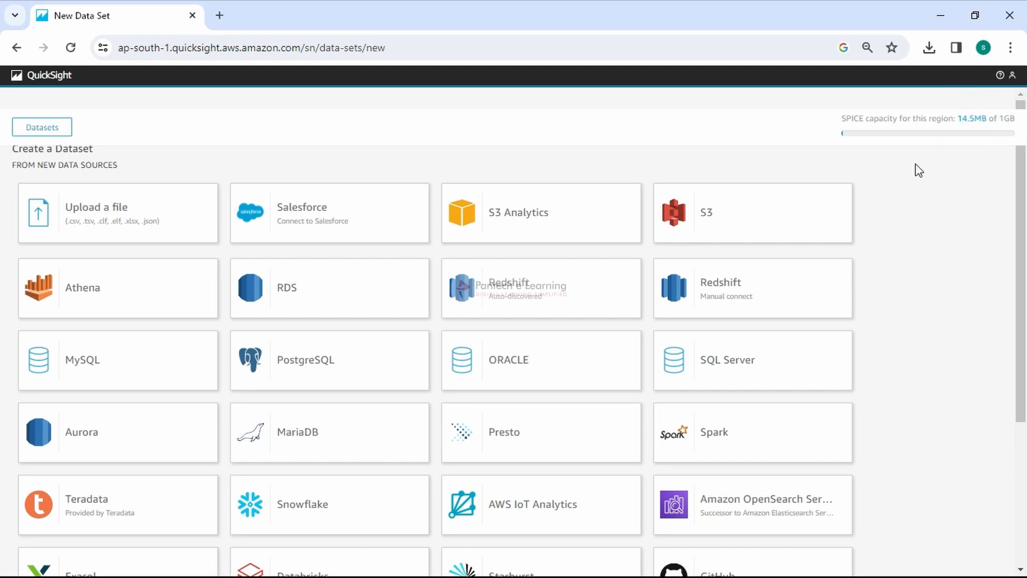
Step: Look through the new and existing data sources available for creating a dataset
scroll(436, 344, down, 4)
scroll(515, 482, up, 5)
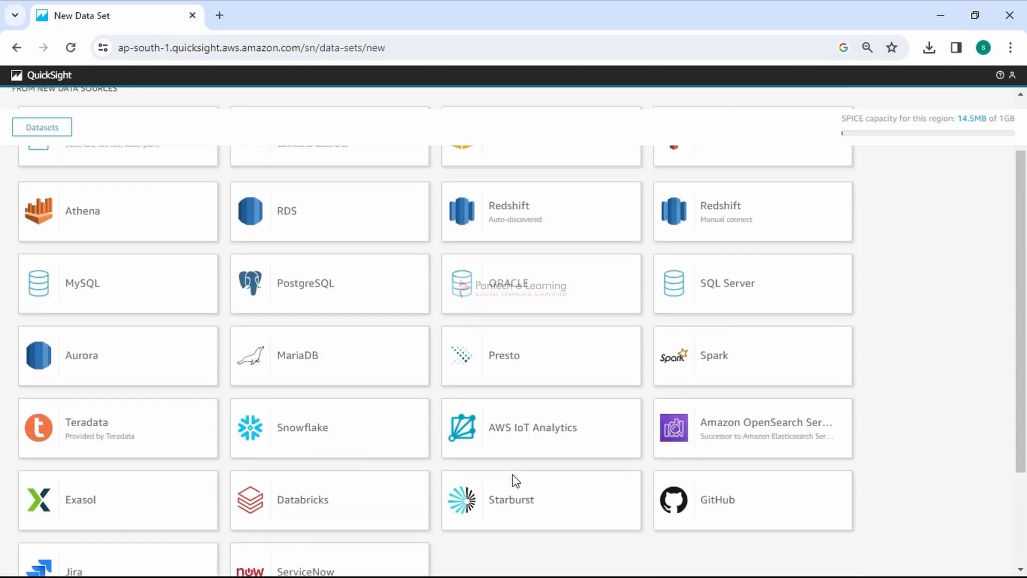
scroll(516, 478, down, 3)
scroll(516, 477, down, 2)
scroll(516, 477, up, 4)
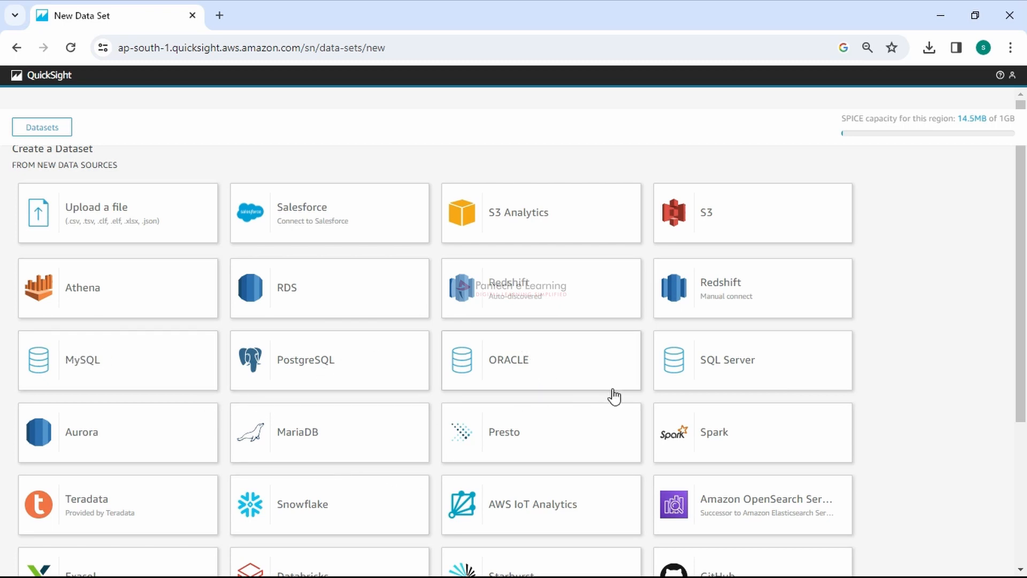
scroll(386, 456, down, 1)
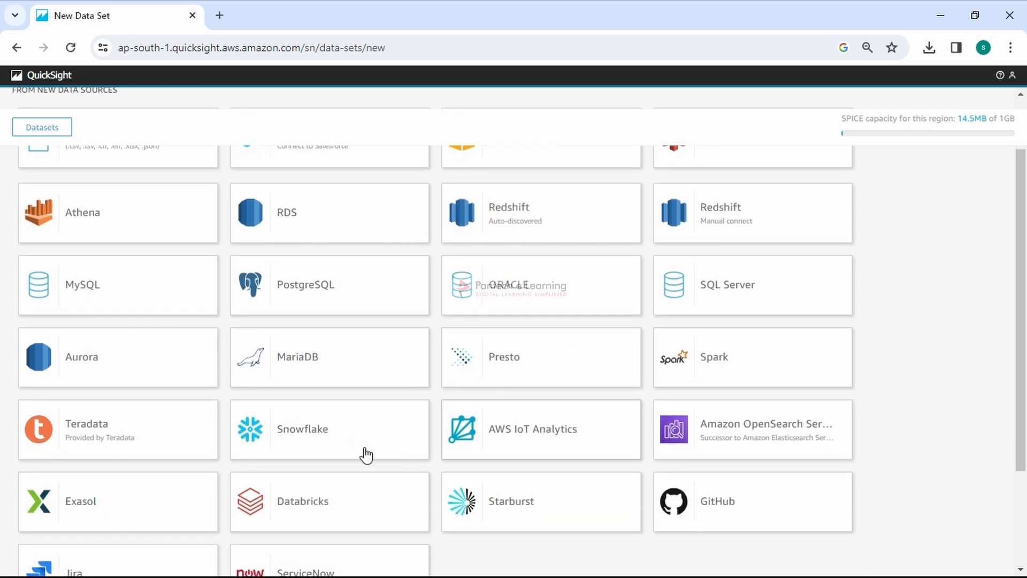
scroll(347, 451, down, 1)
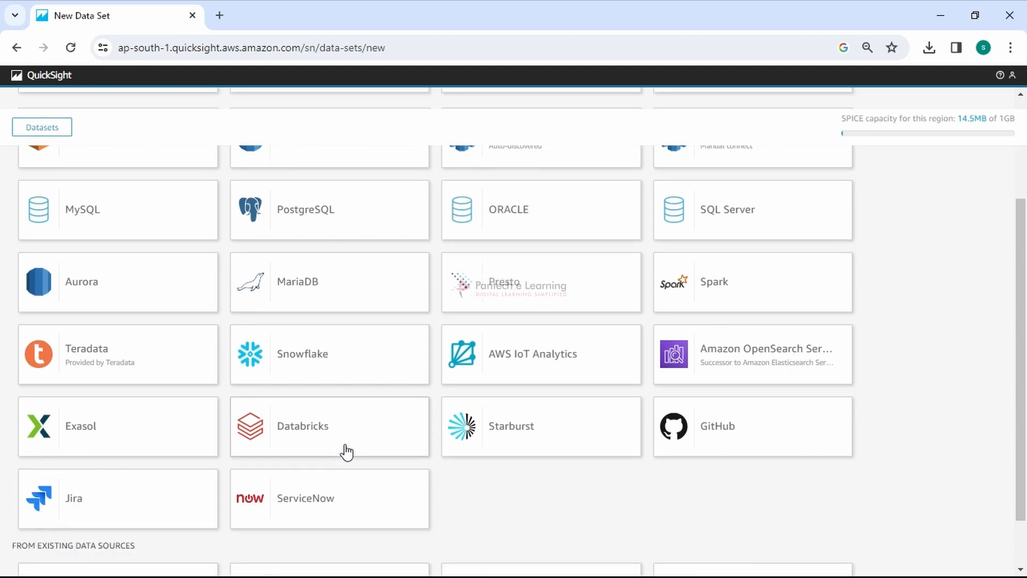
scroll(230, 474, down, 1)
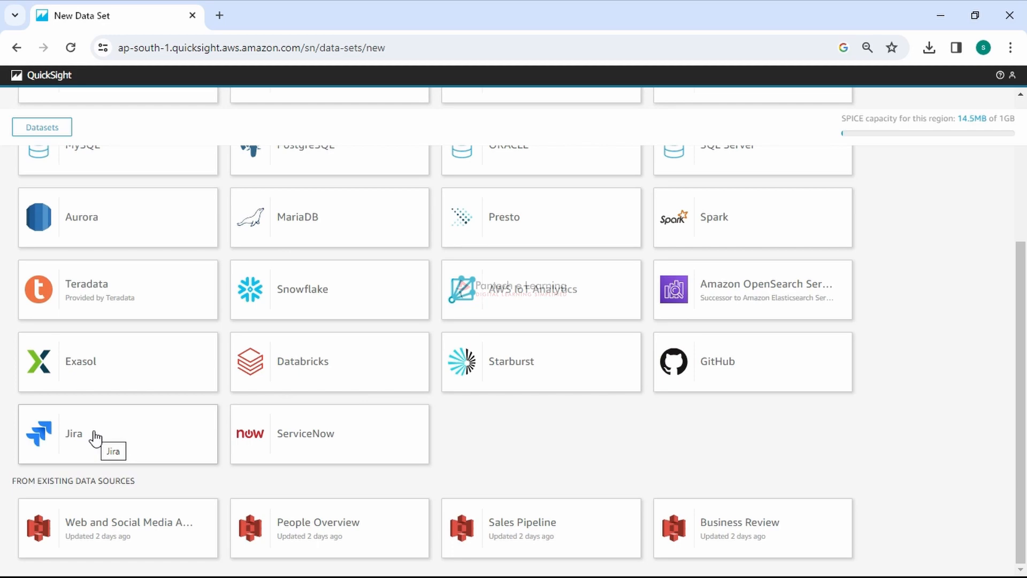
scroll(95, 439, up, 1)
scroll(94, 436, up, 2)
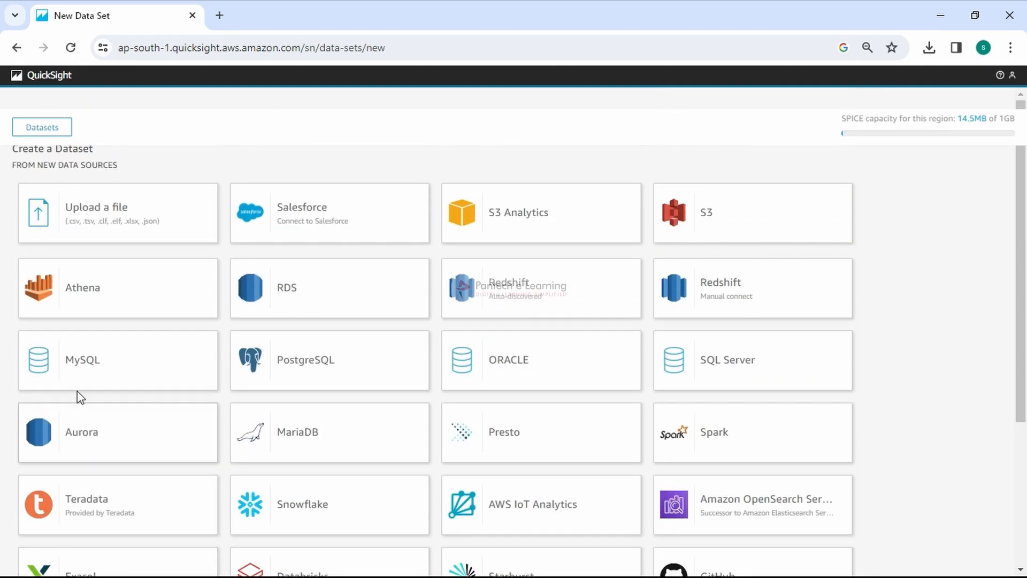
Step: Upload the titanic CSV file from the sample dataset folder on the Desktop as the data source
click(121, 202)
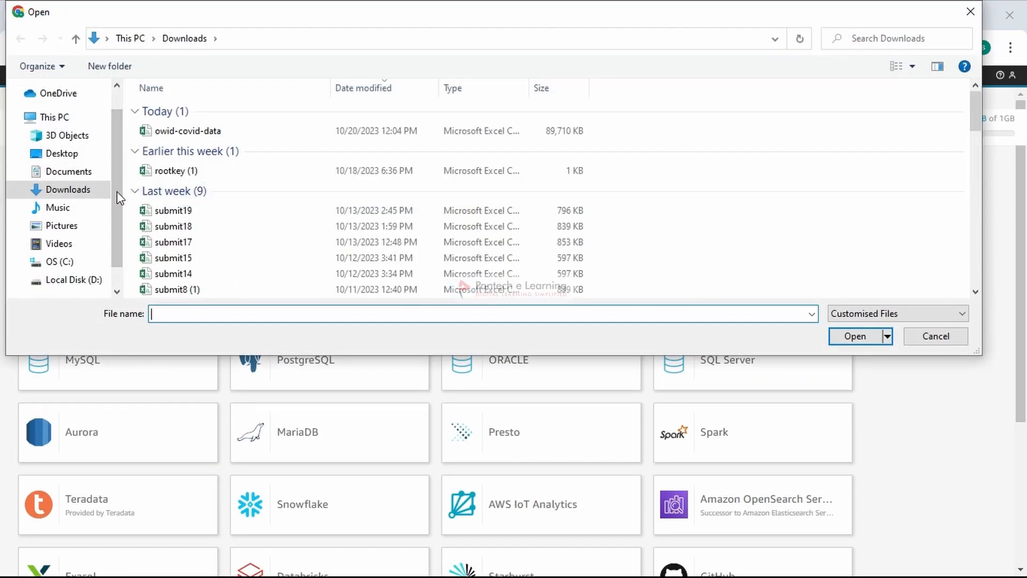
click(85, 156)
click(219, 174)
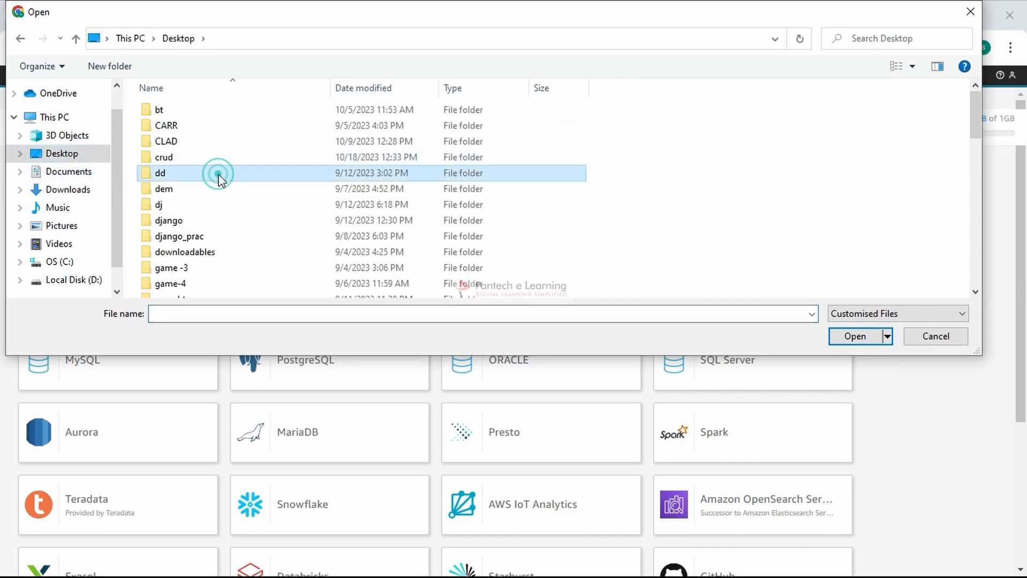
key(s)
double_click(267, 111)
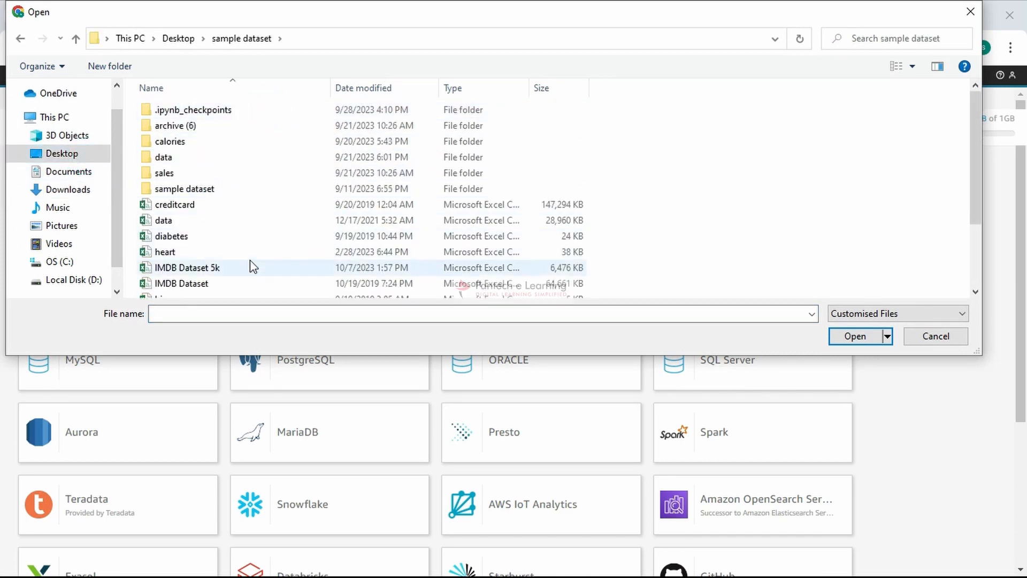
scroll(250, 266, down, 2)
double_click(231, 273)
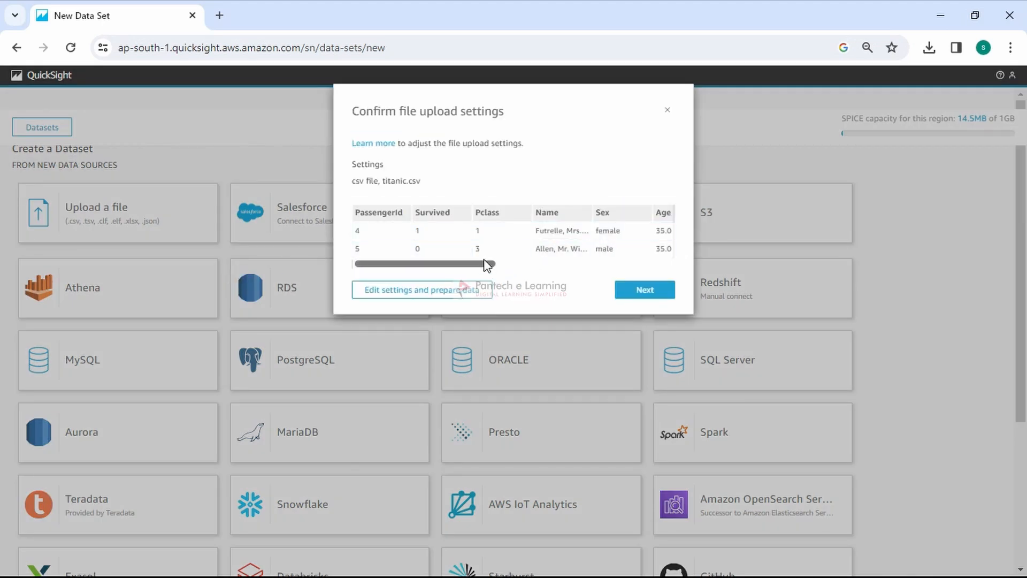
Step: Accept the titanic.csv upload settings and visualize the data in an analysis, without creating an additional sheet
mouse_move(436, 264)
mouse_down()
mouse_move(649, 264)
mouse_move(428, 264)
mouse_up()
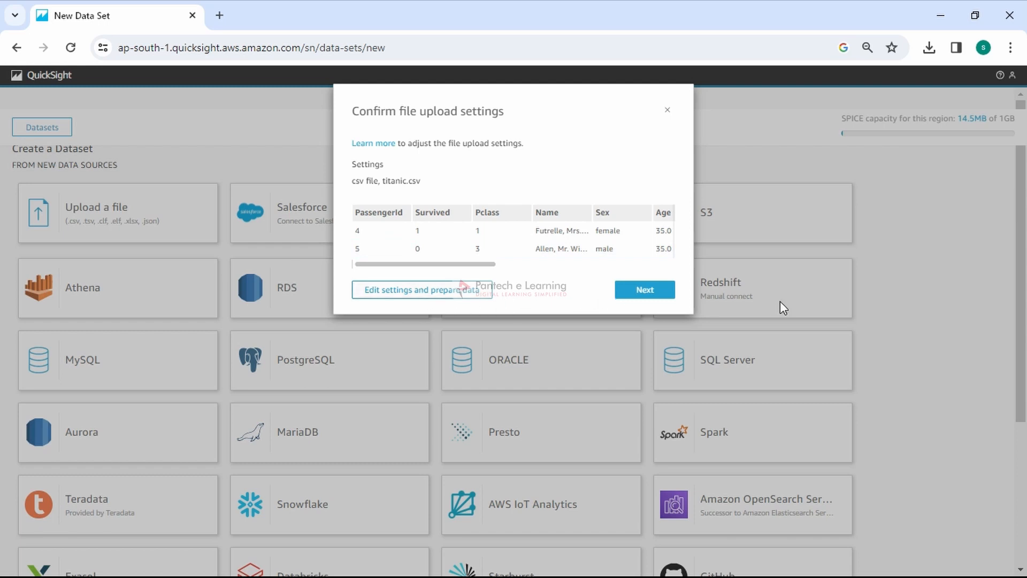
click(635, 291)
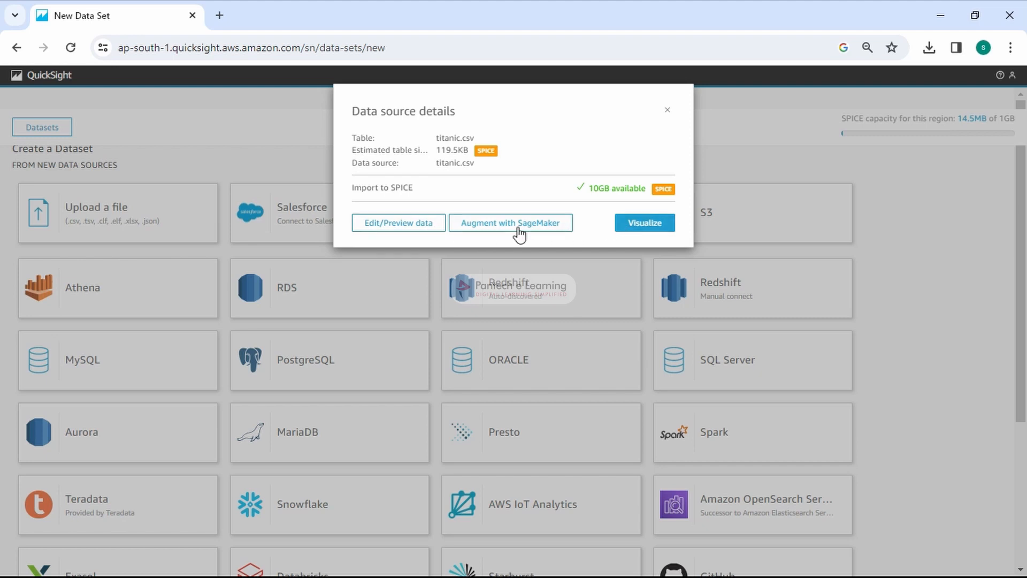
click(655, 223)
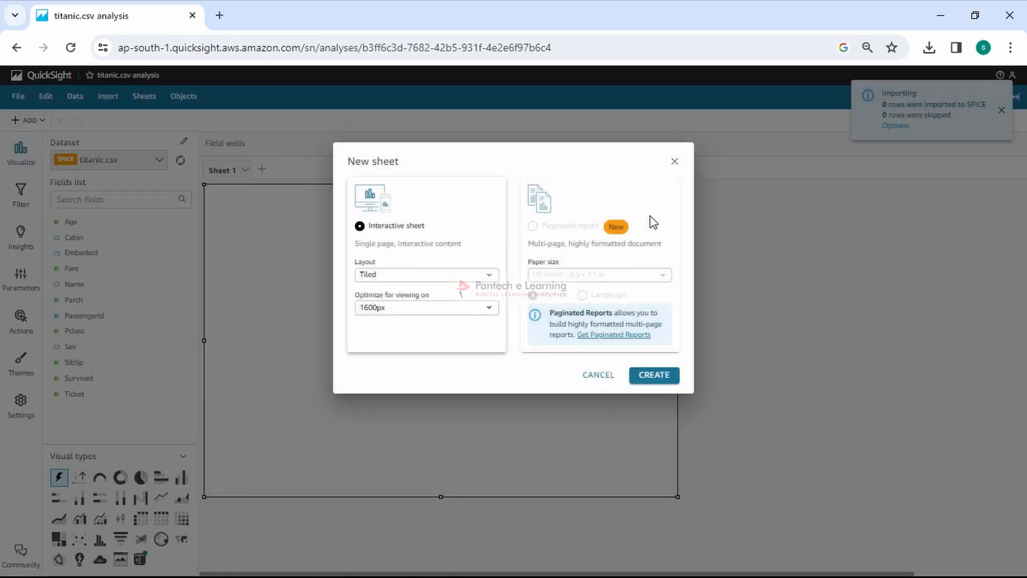
click(597, 377)
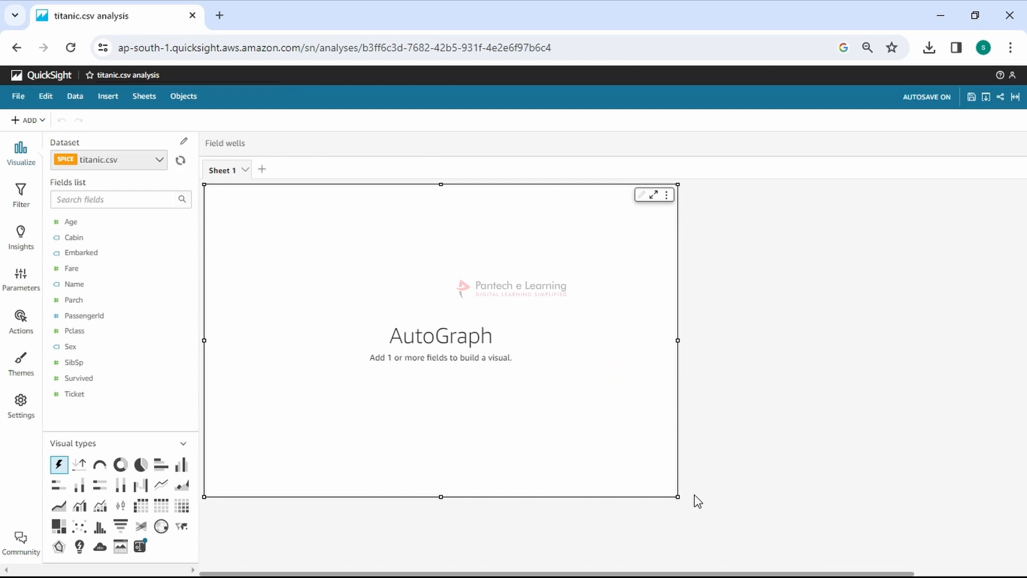
click(21, 97)
click(23, 99)
click(25, 100)
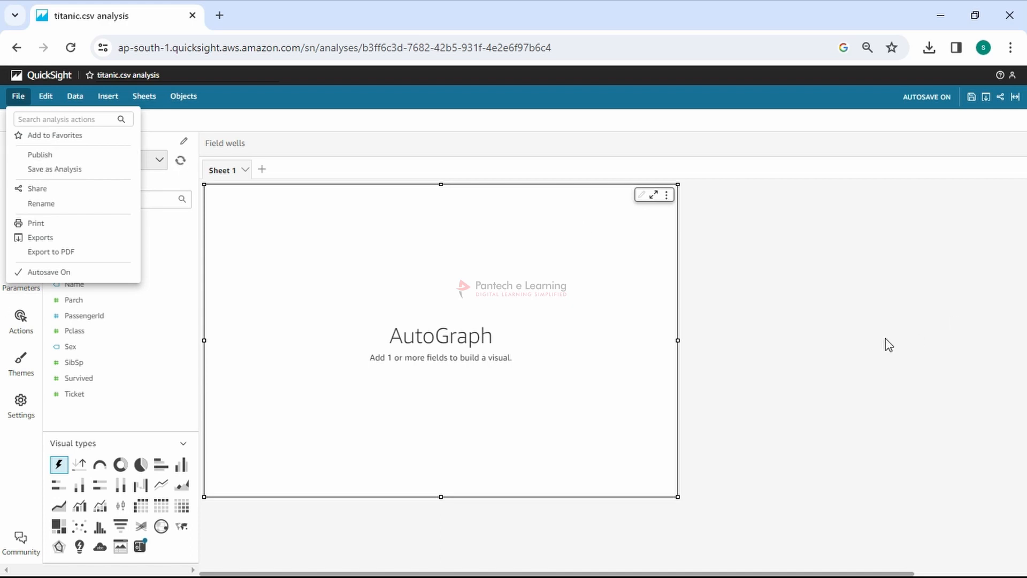
click(868, 340)
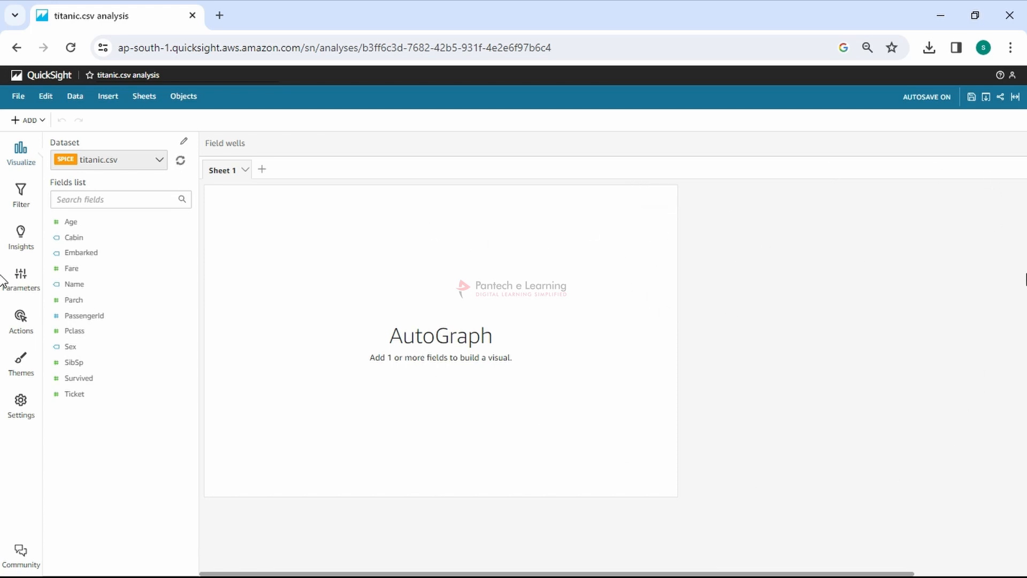
Step: Change the empty AutoGraph visual on Sheet 1 to a Word Cloud grouped by the Name field
click(505, 307)
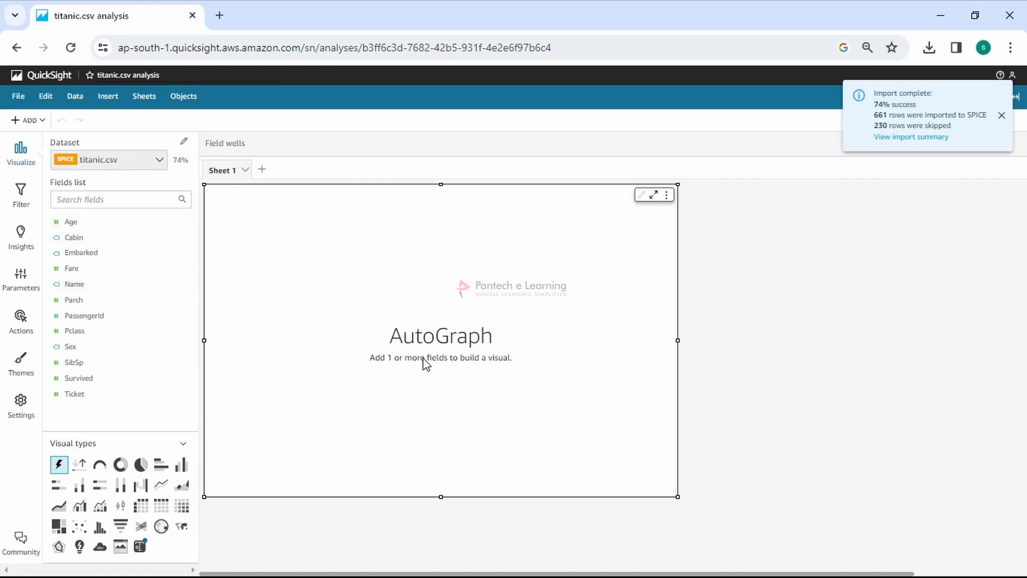
key(ctrl+plus)
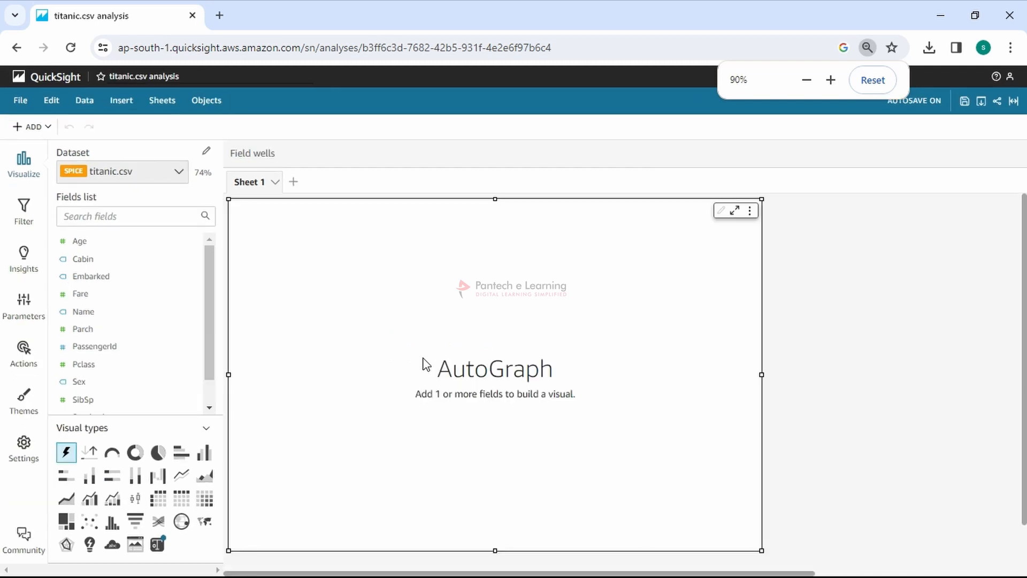
key(ctrl+plus)
scroll(121, 310, down, 2)
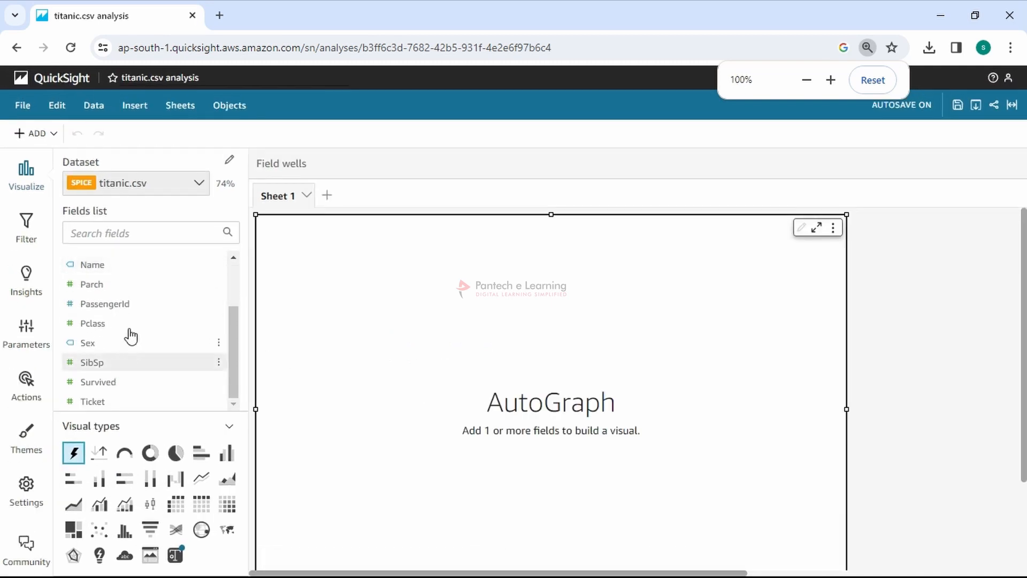
scroll(134, 347, up, 2)
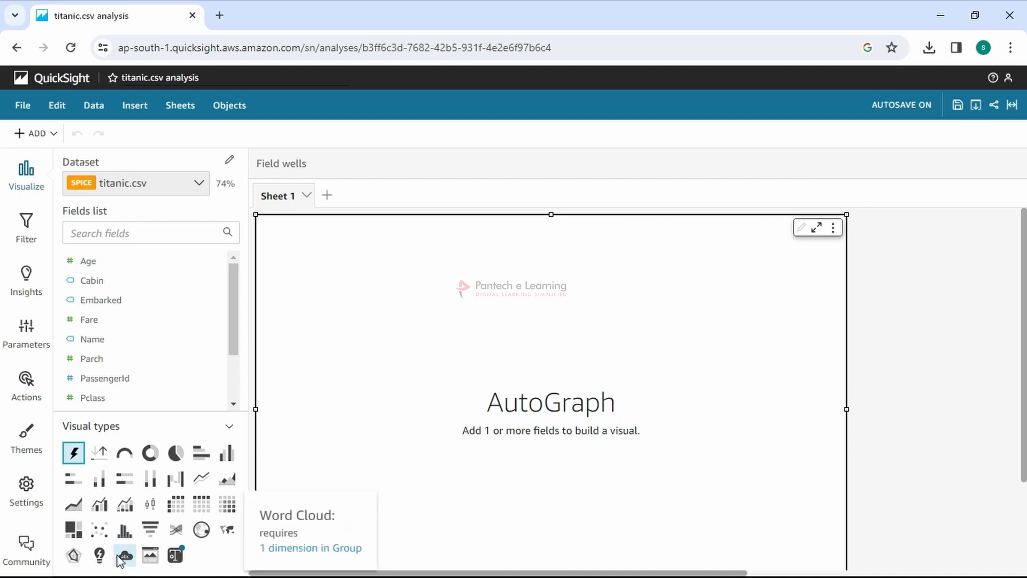
drag(125, 559, 366, 416)
drag(157, 528, 389, 423)
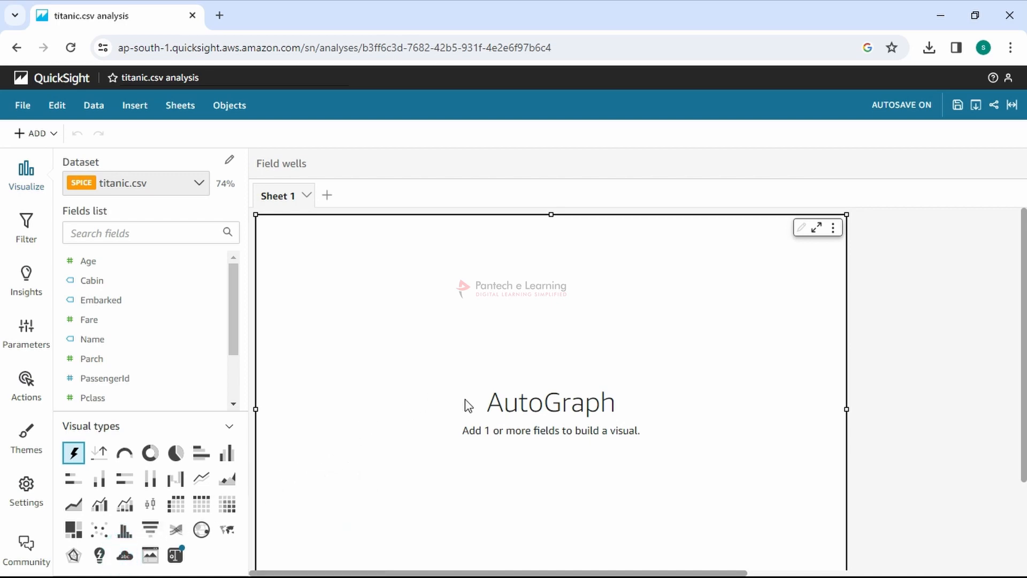
key(ctrl+minus)
key(ctrl+minus)
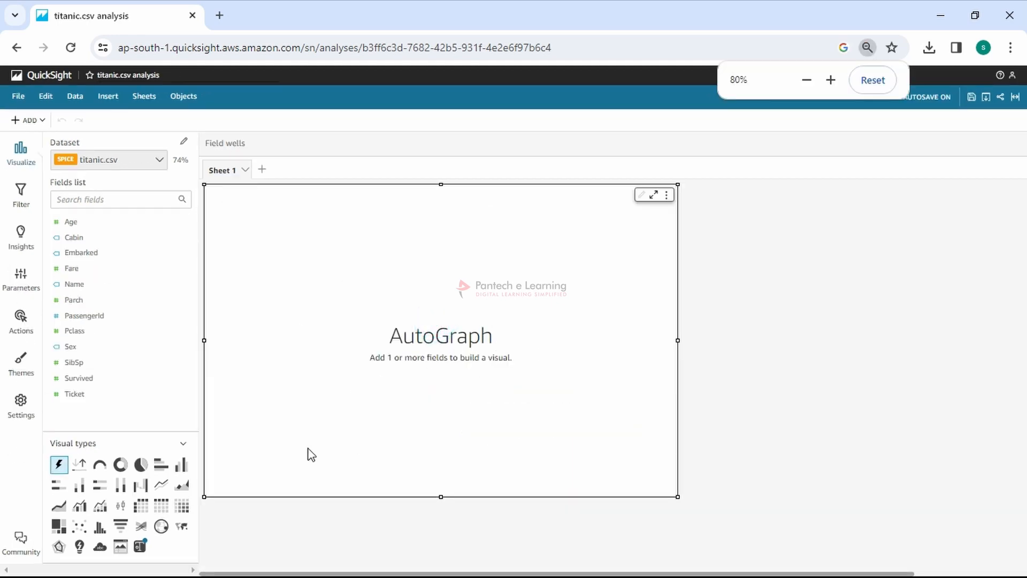
click(100, 546)
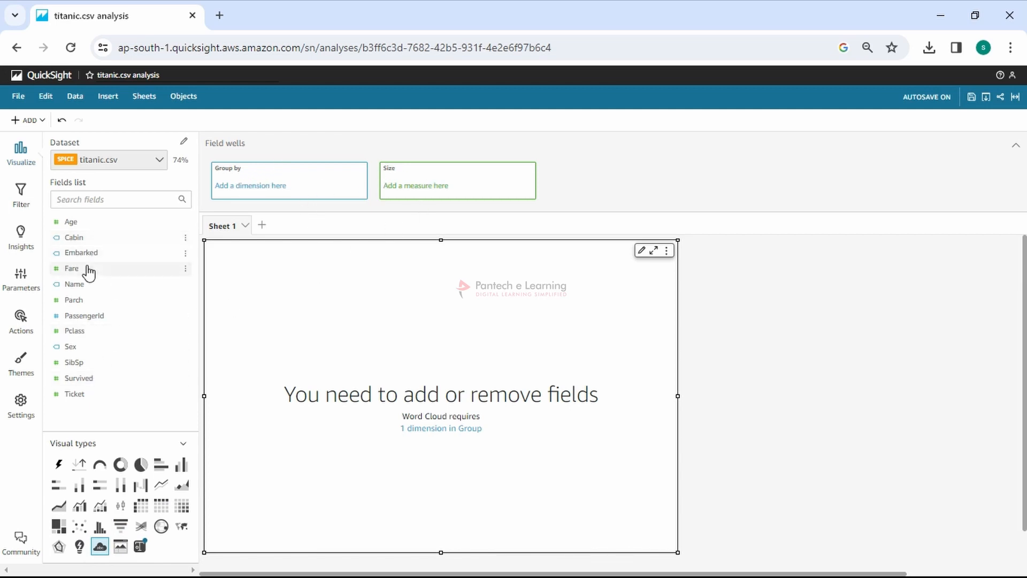
drag(76, 284, 249, 200)
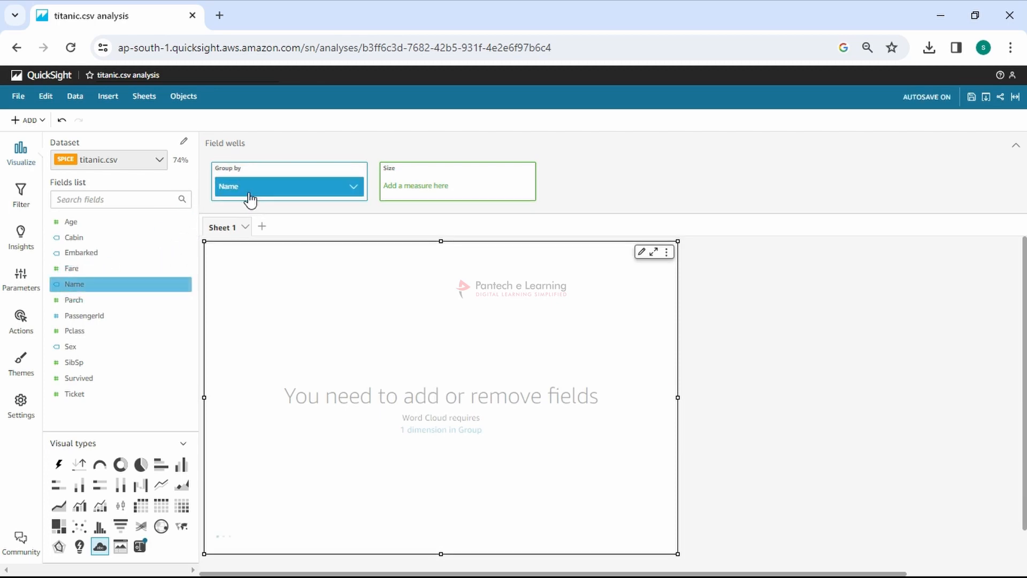
Step: Hide the "other" categories in the word cloud and use the Age field as its size measure
key(ctrl+plus)
scroll(452, 444, down, 2)
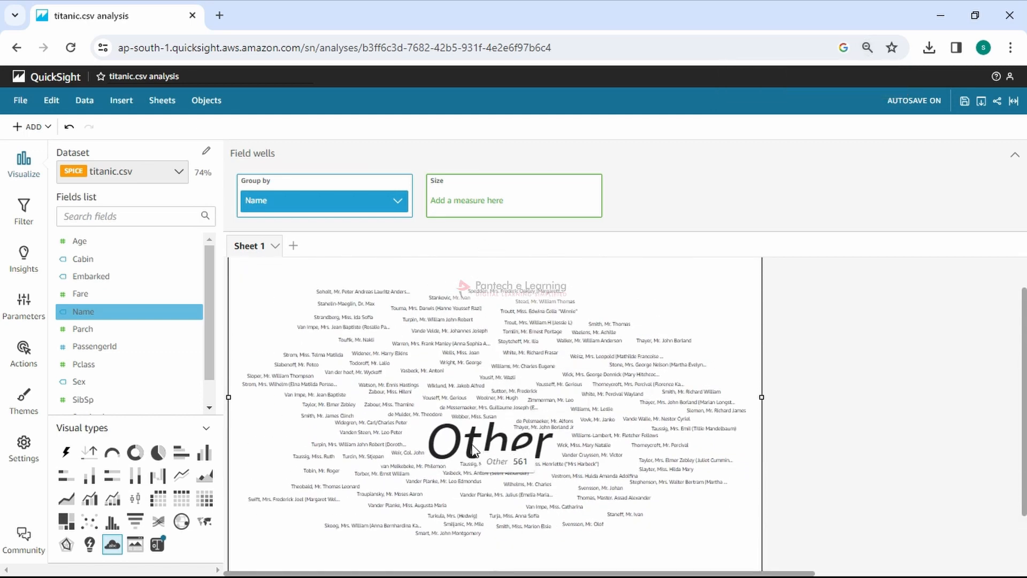
click(485, 451)
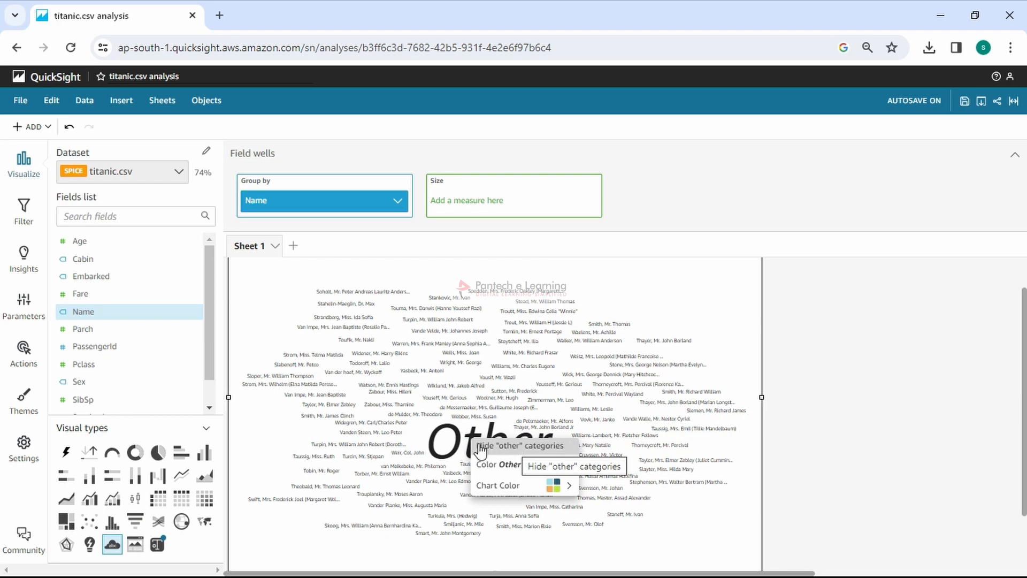
click(432, 430)
click(453, 437)
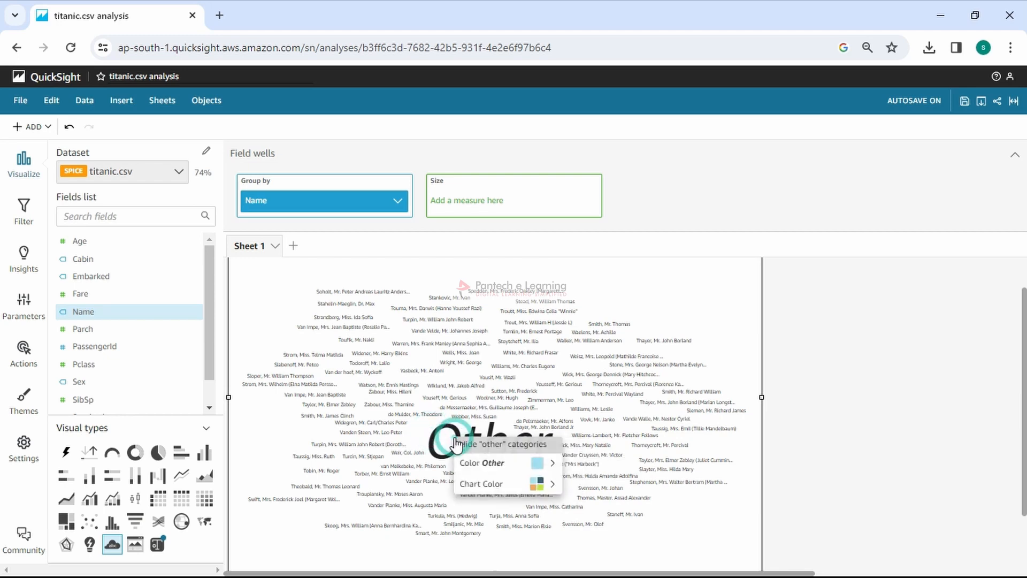
click(483, 449)
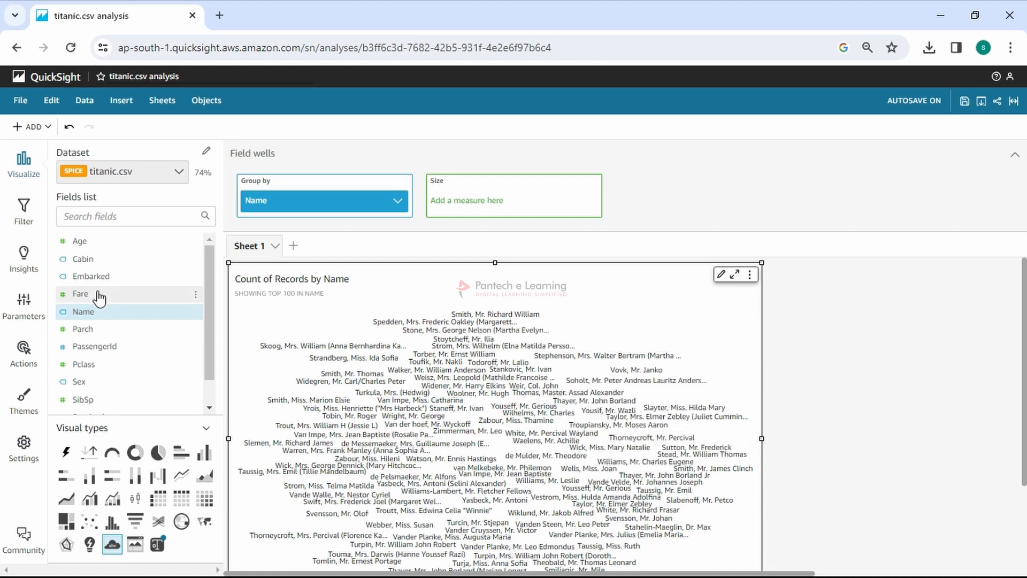
drag(101, 244, 493, 201)
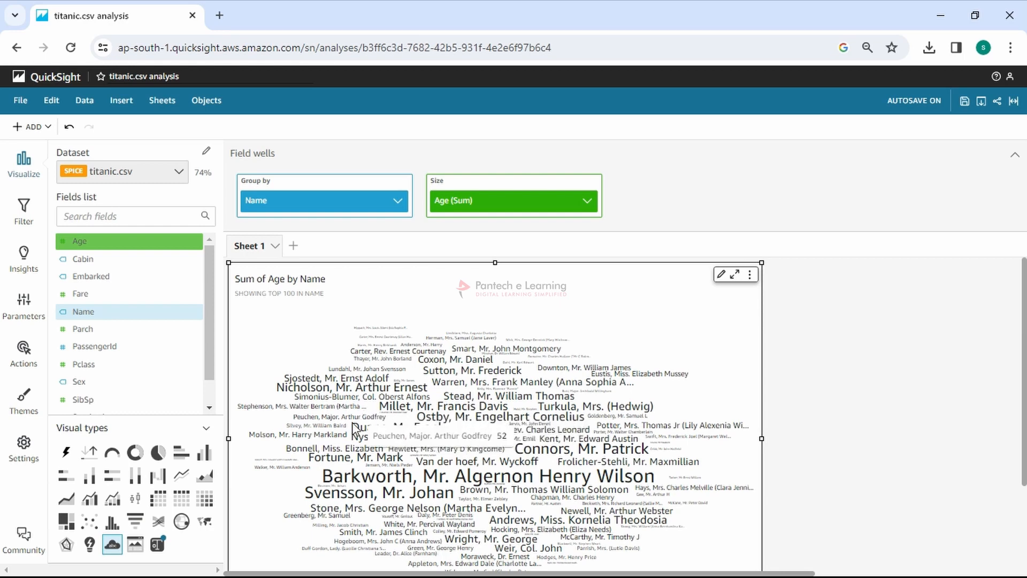
Step: Look over the word cloud of names and check the options available for its Age size field
scroll(470, 500, down, 2)
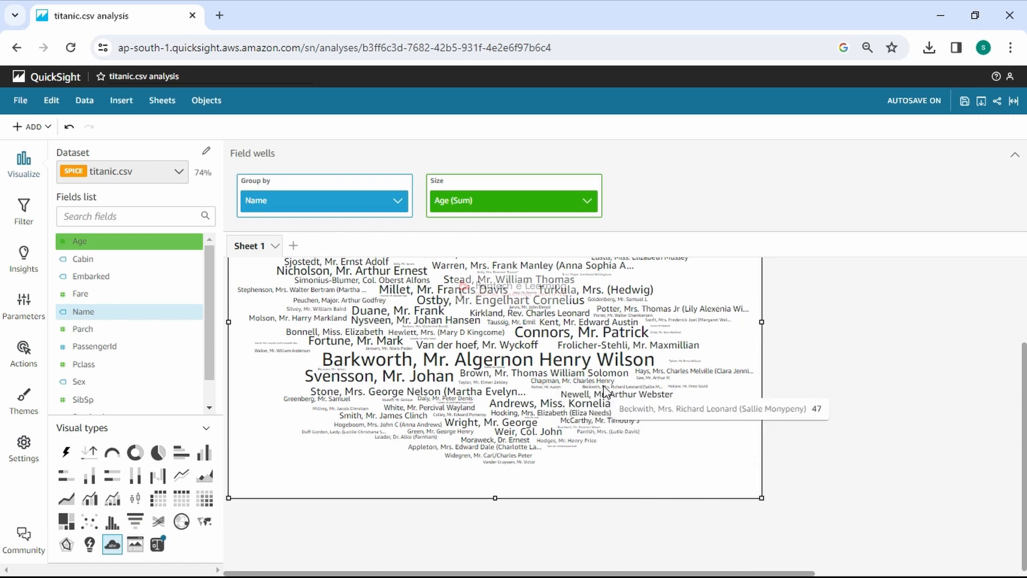
scroll(540, 385, up, 2)
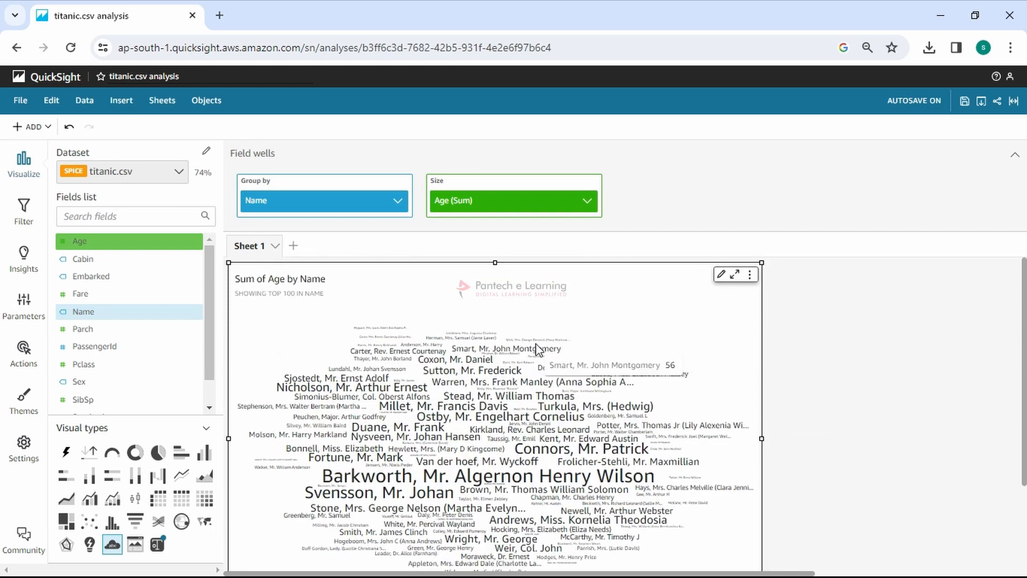
click(587, 200)
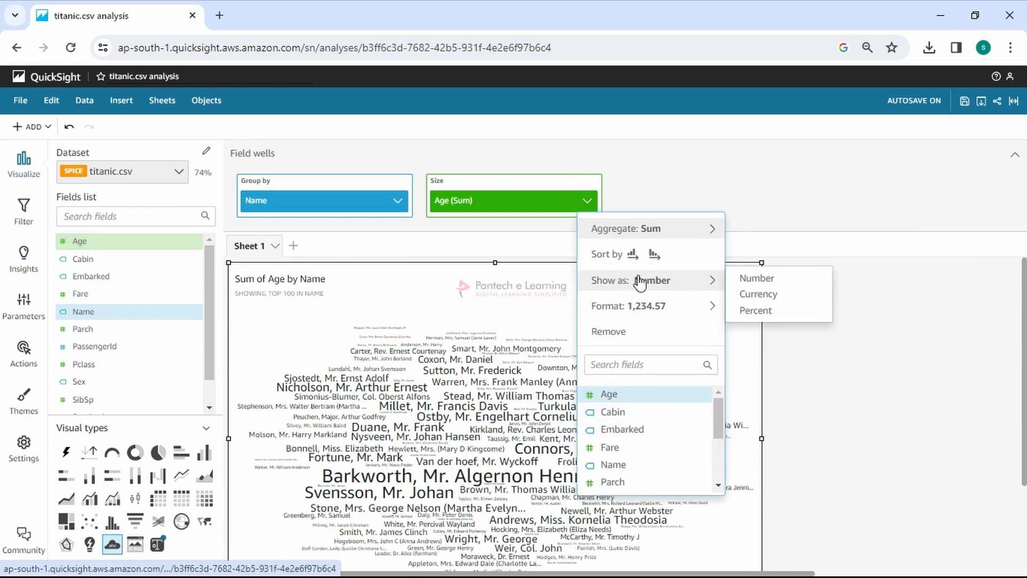
click(840, 349)
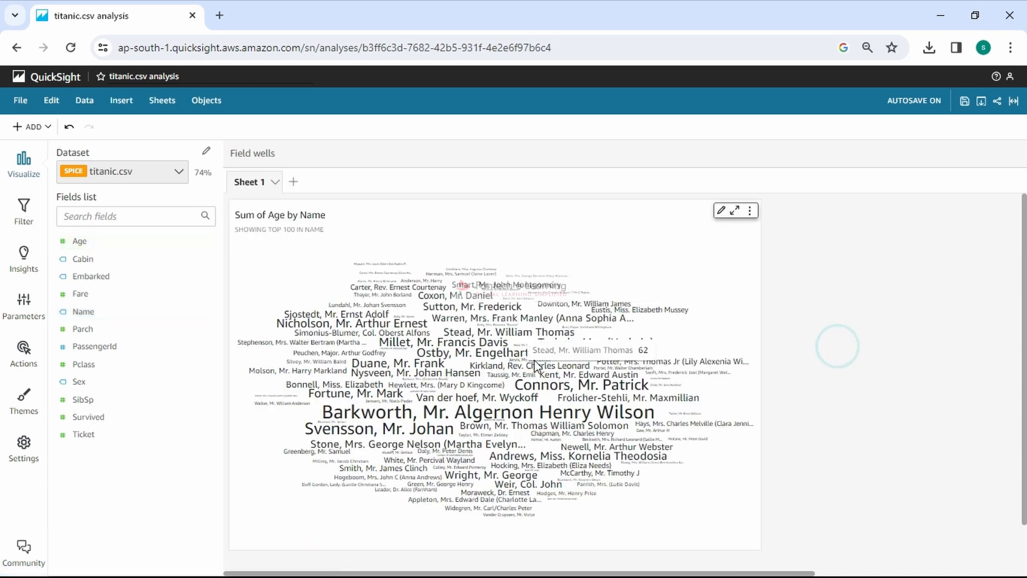
click(732, 514)
scroll(817, 502, down, 2)
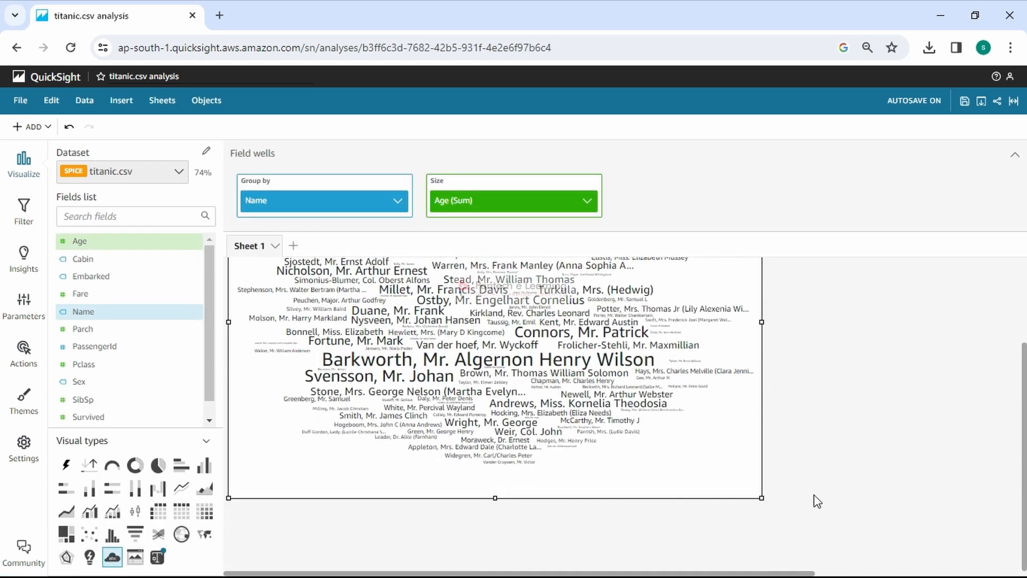
scroll(303, 290, up, 2)
click(264, 282)
scroll(600, 415, down, 2)
scroll(279, 344, up, 2)
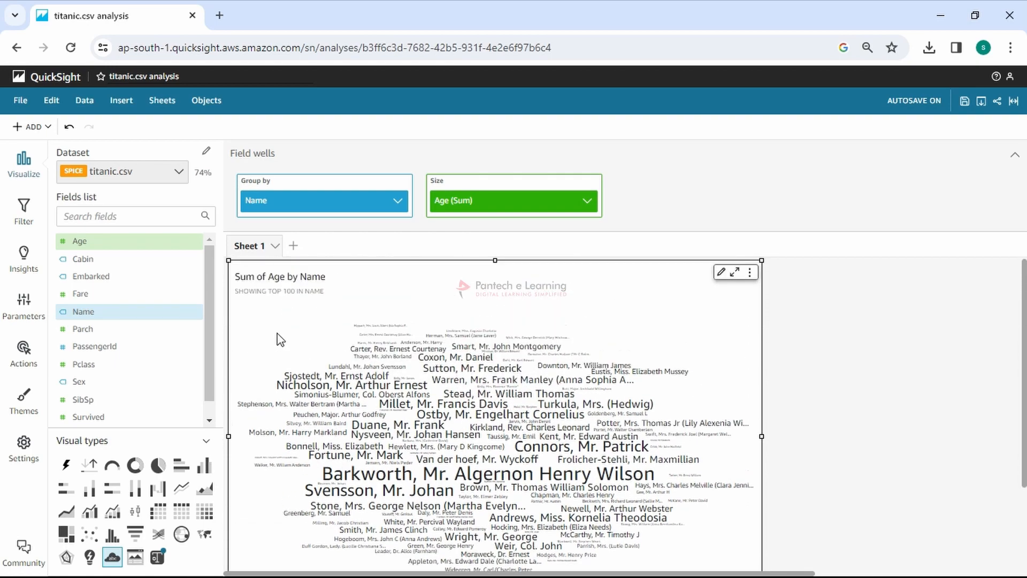
Step: Shrink the word cloud visual to just over half its width
scroll(752, 469, down, 2)
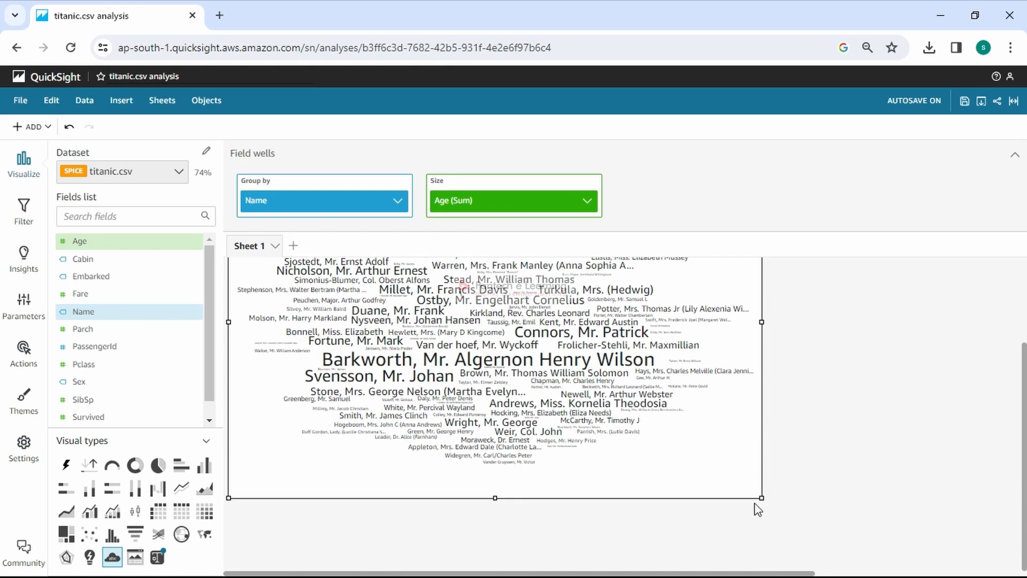
drag(761, 497, 525, 381)
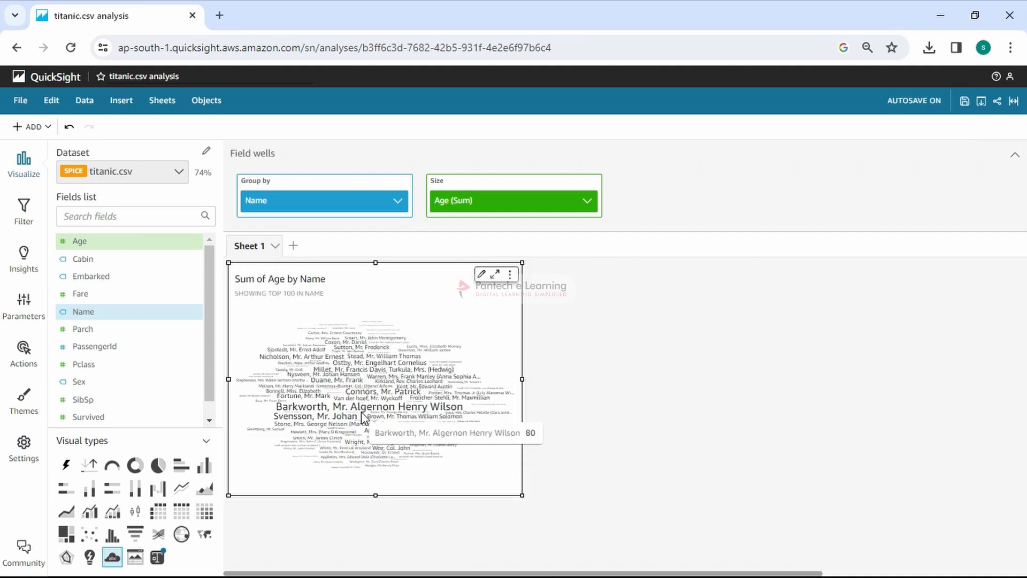
click(576, 490)
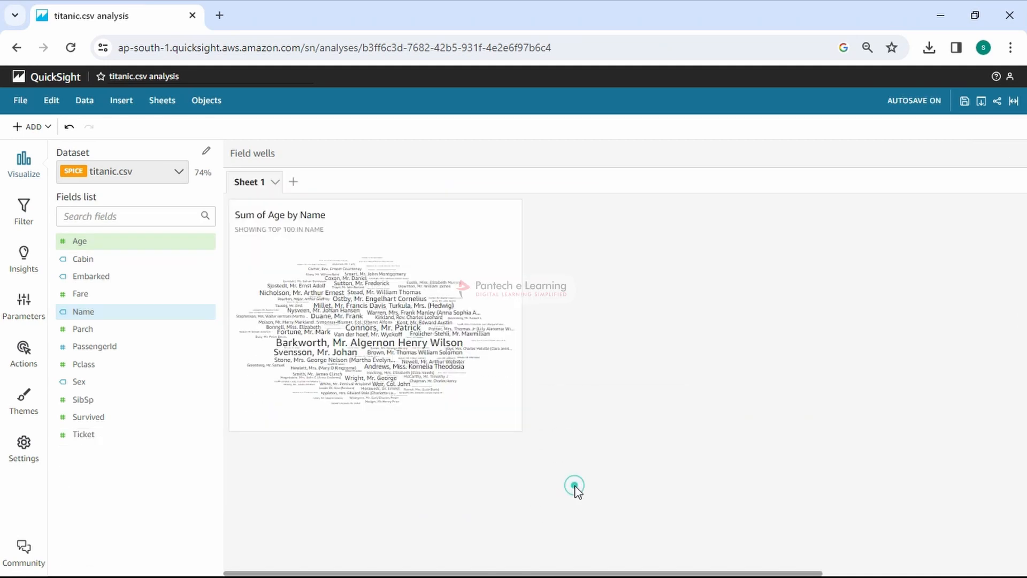
click(384, 374)
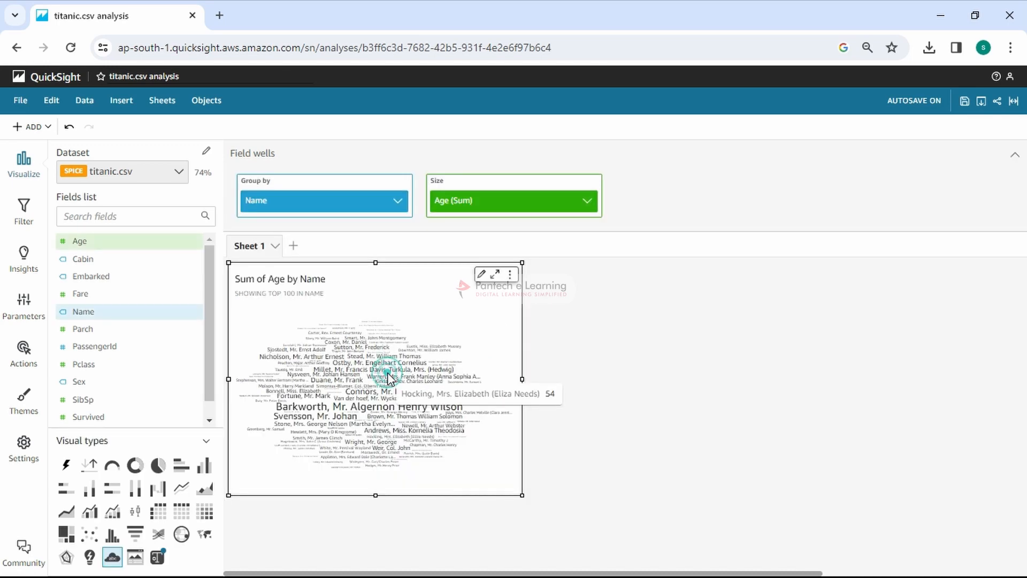
Step: Stretch the word cloud into a wide, low visual spanning nearly the full visible width of Sheet 1
scroll(386, 397, up, 2)
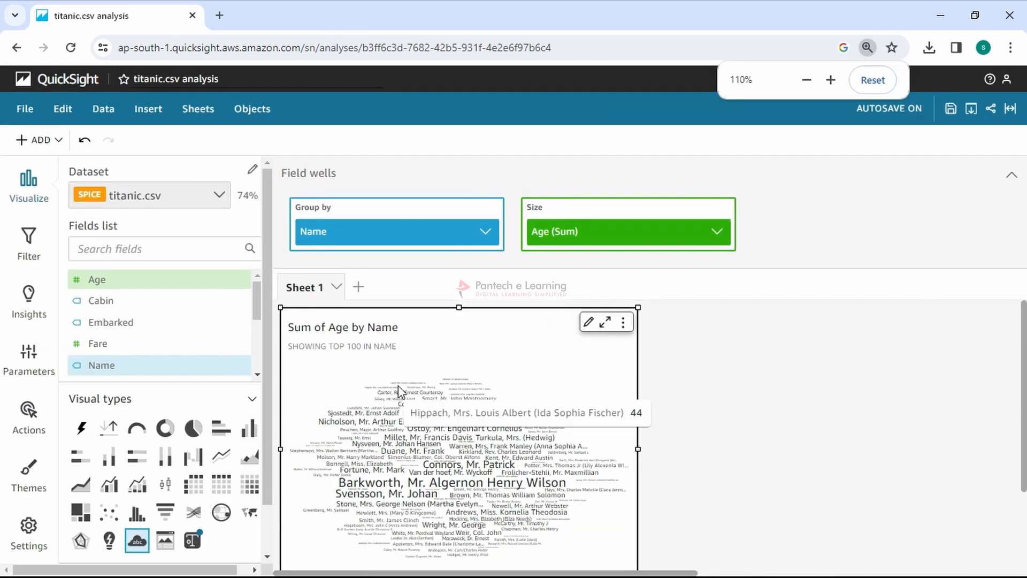
scroll(430, 410, down, 2)
drag(523, 496, 981, 491)
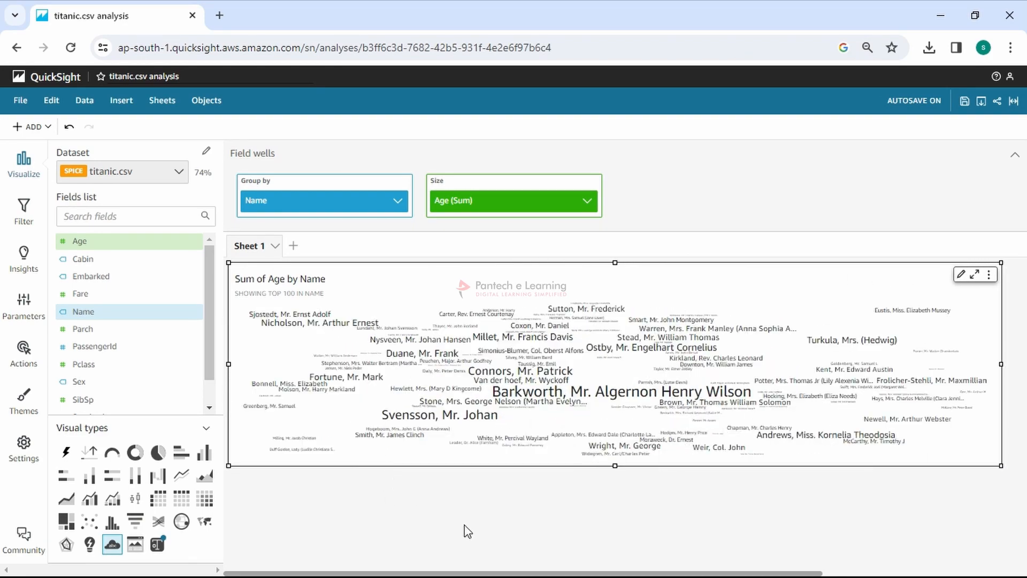
click(350, 526)
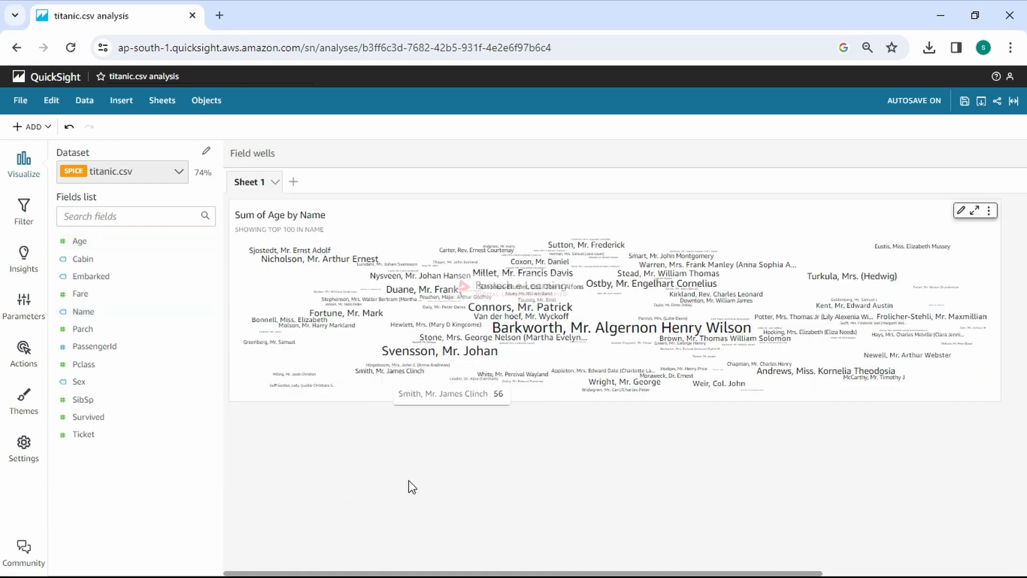
Step: Add a new visual below the word cloud and reduce its height to about two thirds
click(27, 128)
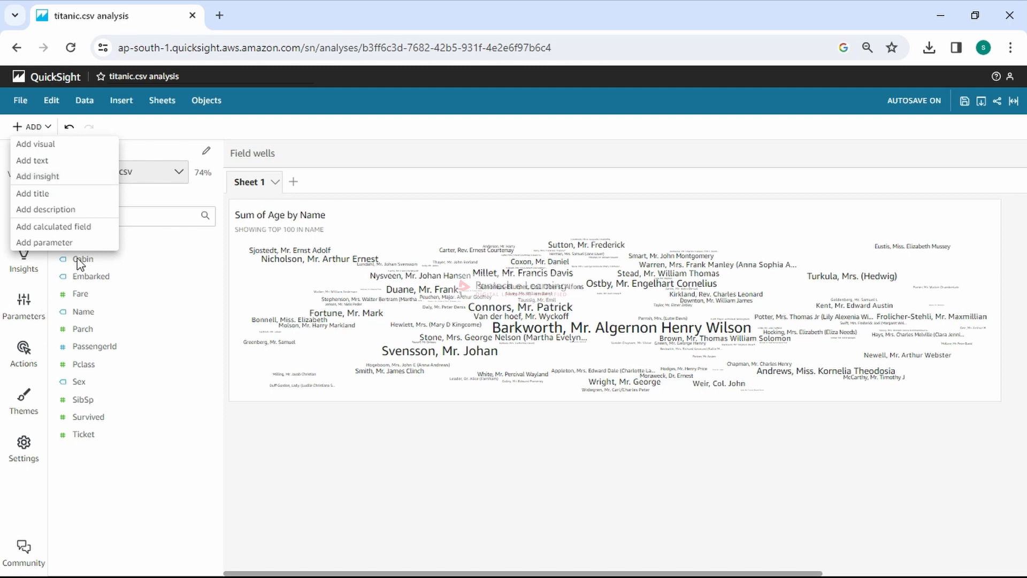
click(62, 150)
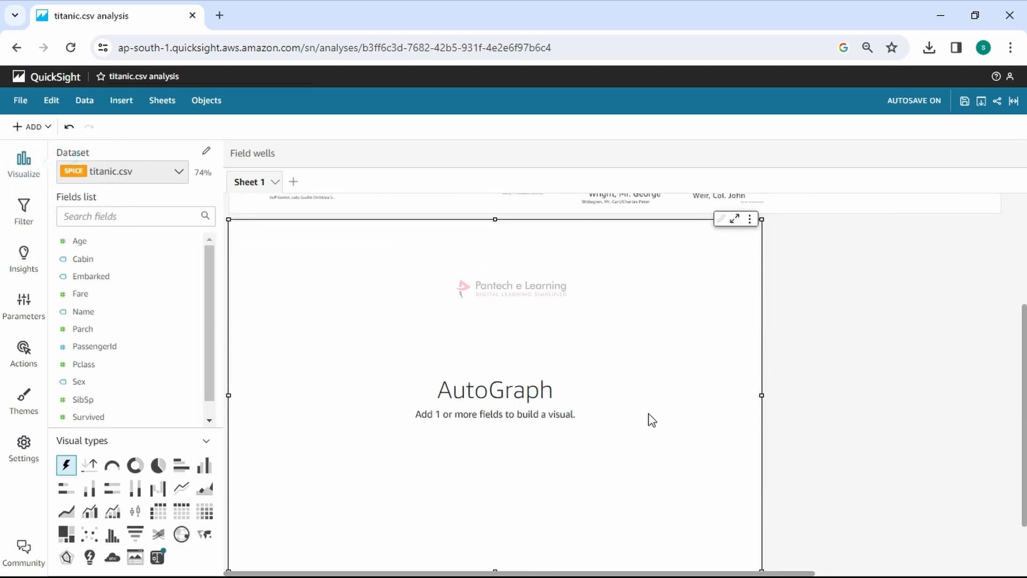
scroll(633, 426, down, 1)
drag(759, 499, 541, 399)
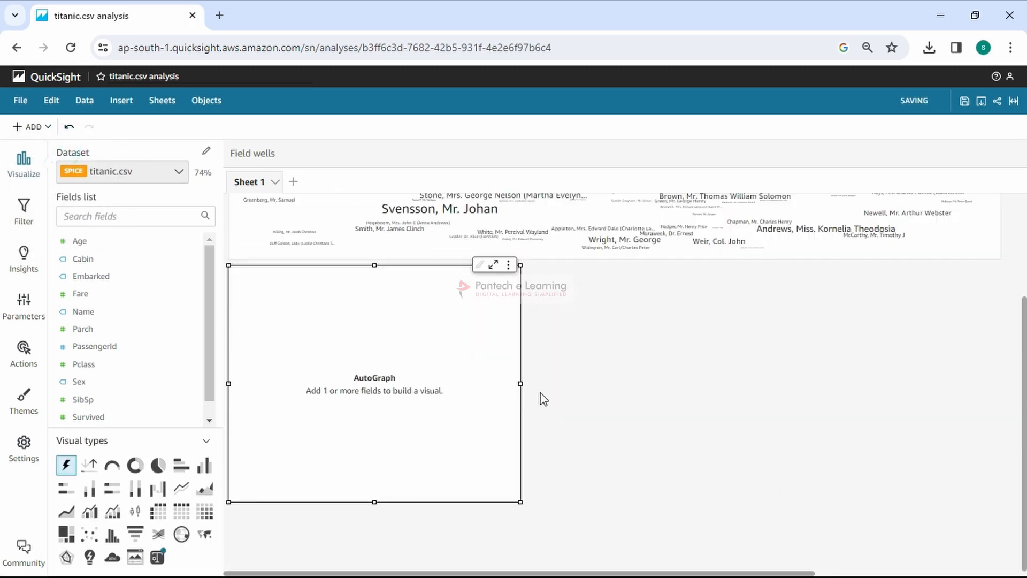
click(523, 496)
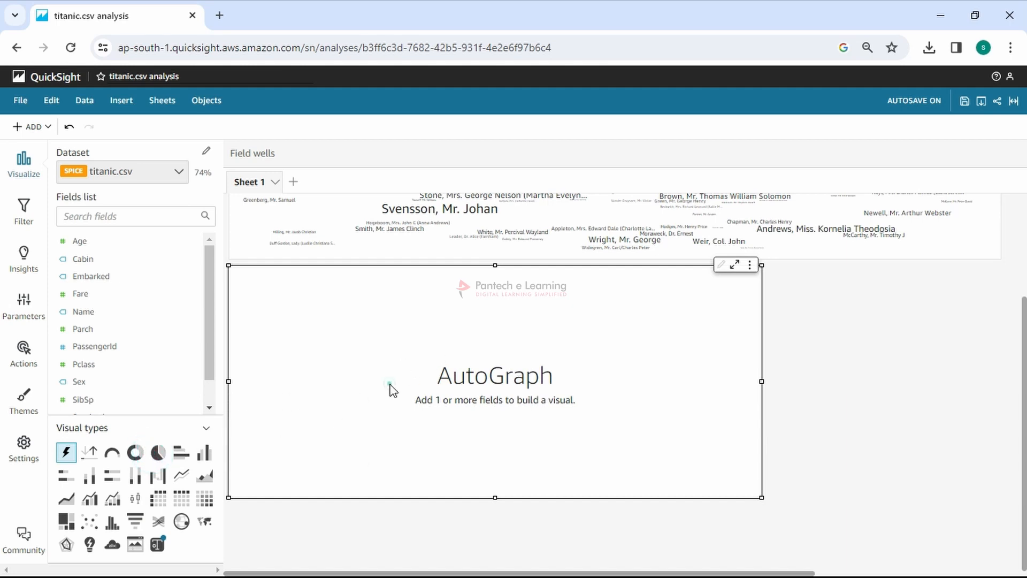
Step: Turn the new empty visual into a pie chart grouped and colored by the Sex field
click(159, 452)
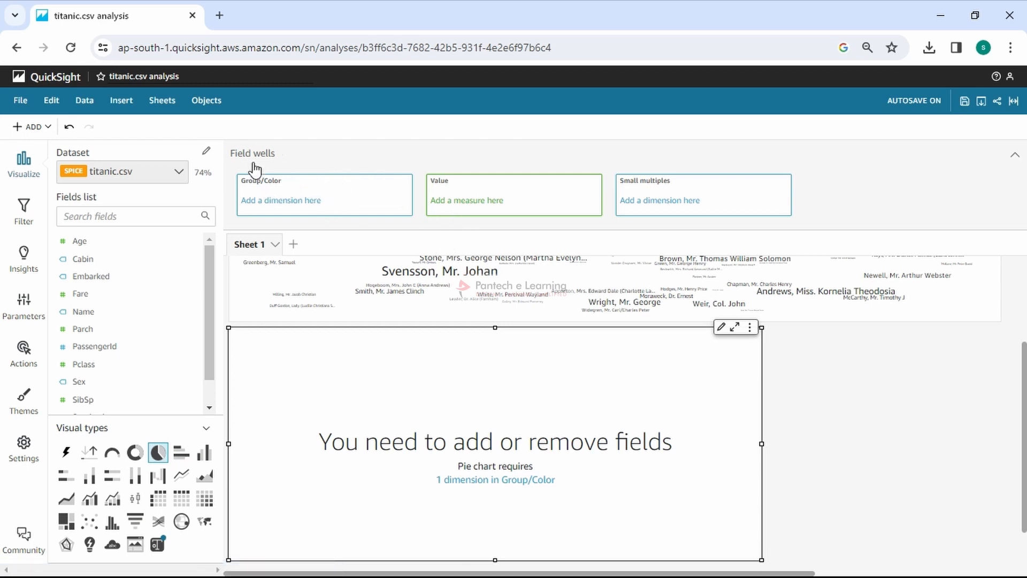
scroll(96, 401, down, 1)
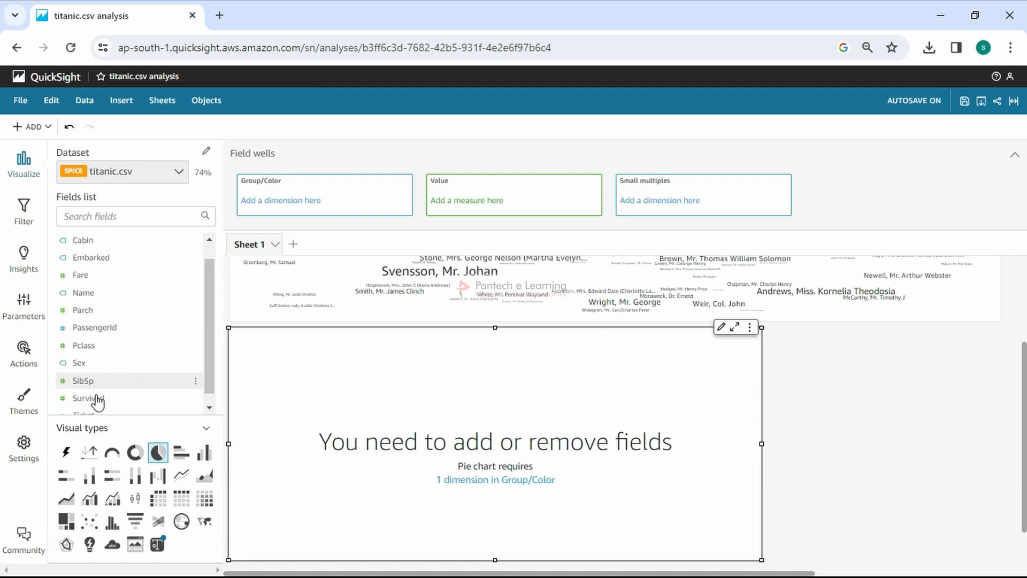
drag(87, 354, 309, 207)
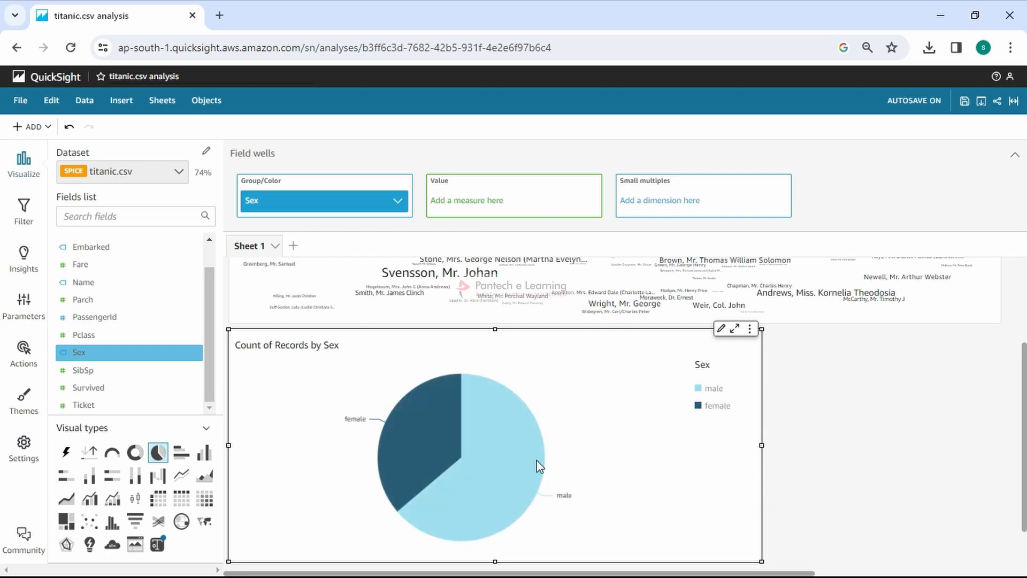
mouse_move(441, 475)
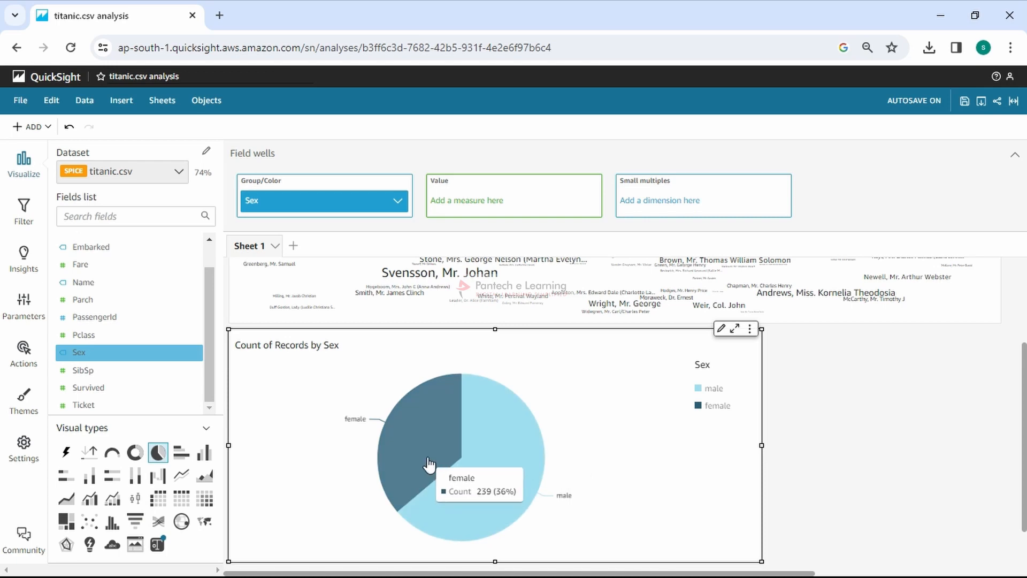
mouse_move(483, 420)
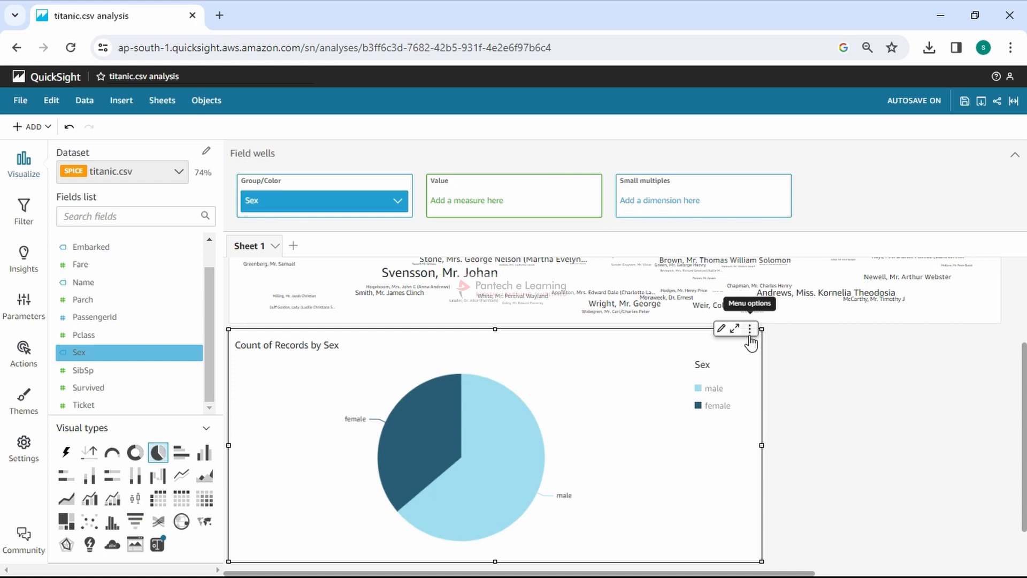
Step: Try blue as the chart color for the pie chart of records by sex
click(474, 438)
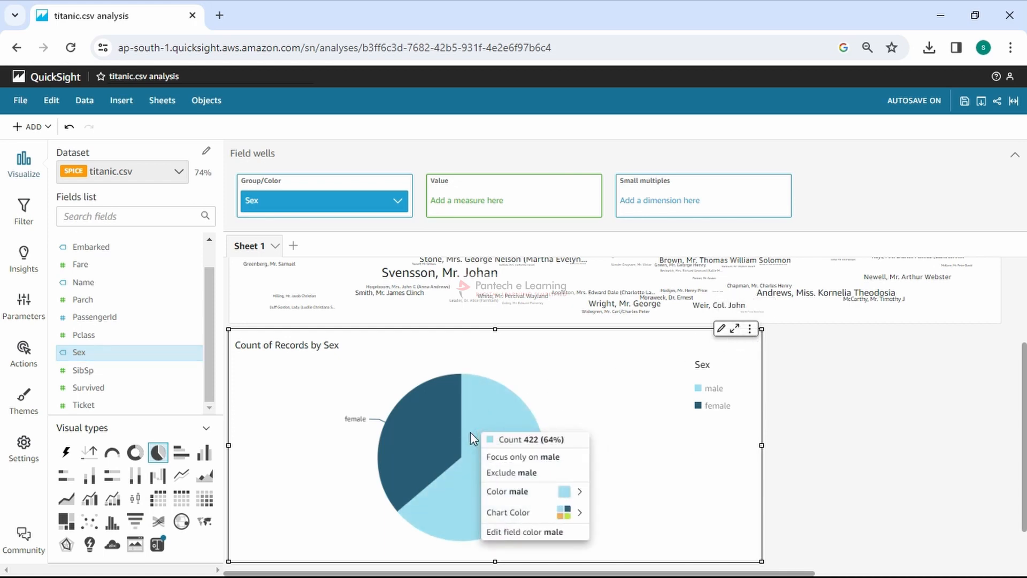
click(464, 407)
click(489, 447)
mouse_move(569, 522)
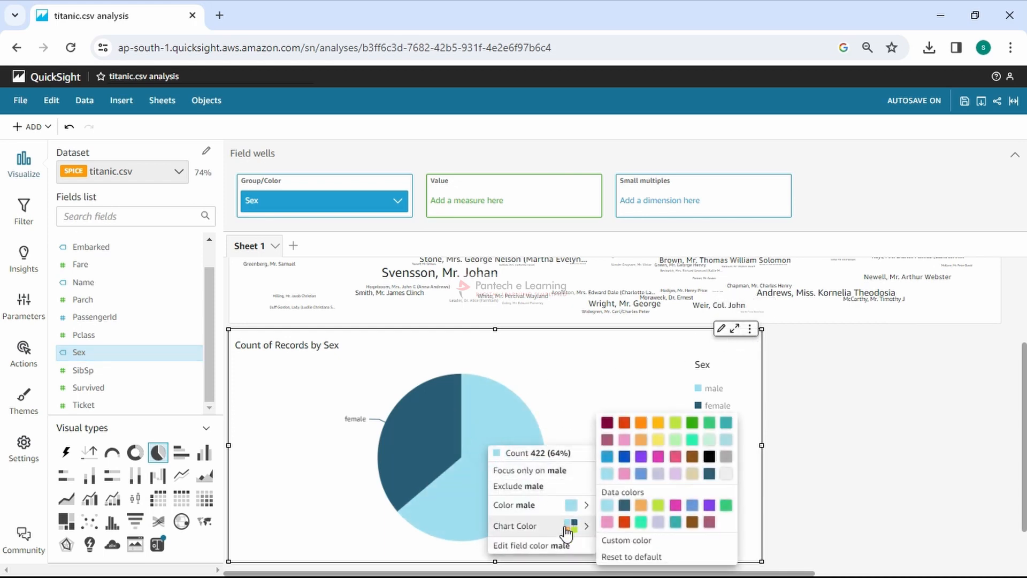
click(624, 455)
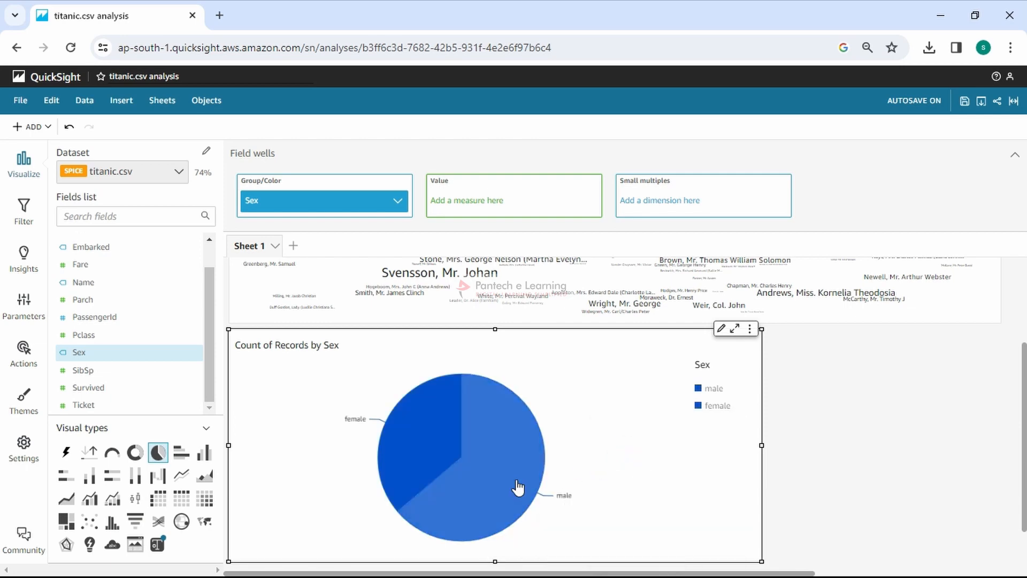
Step: Try light grey as the pie chart's overall chart color
click(427, 442)
mouse_move(518, 524)
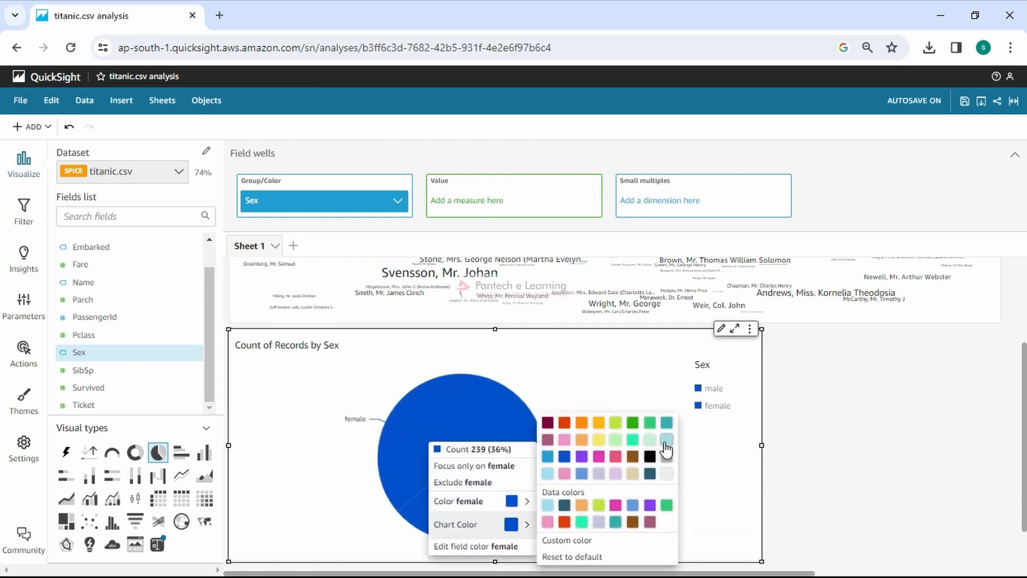
click(667, 473)
Step: Set the pie chart's overall chart color to orange-red from the data colors
click(470, 466)
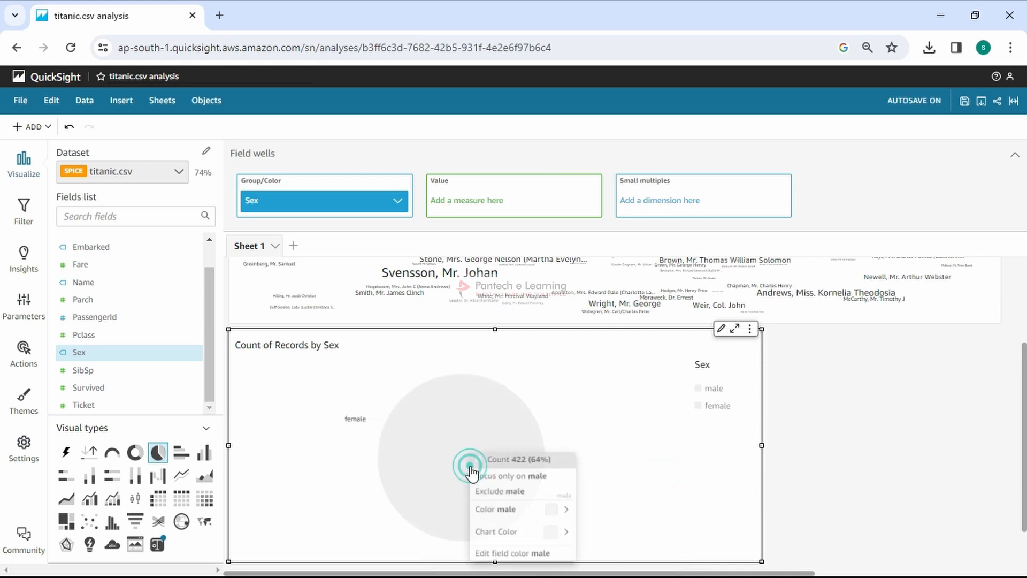
mouse_move(518, 513)
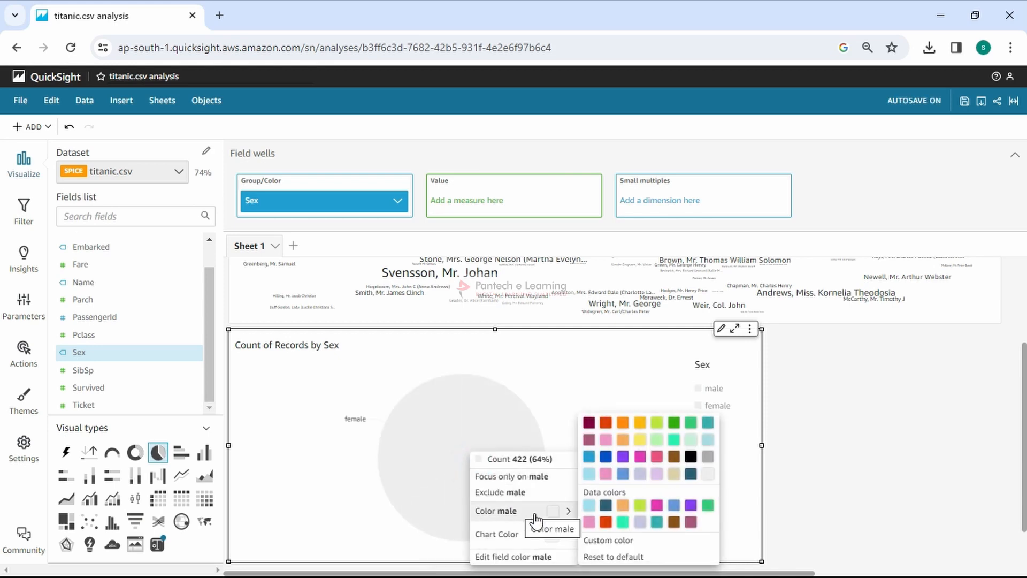
mouse_move(525, 534)
click(606, 527)
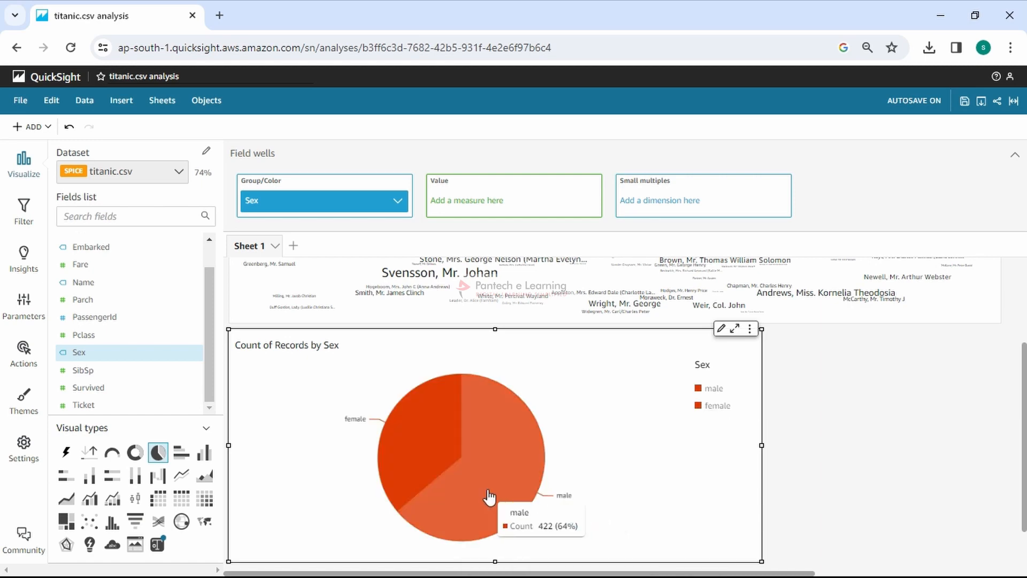
Step: Try mint green as the color of the female slice only
click(442, 456)
mouse_move(504, 516)
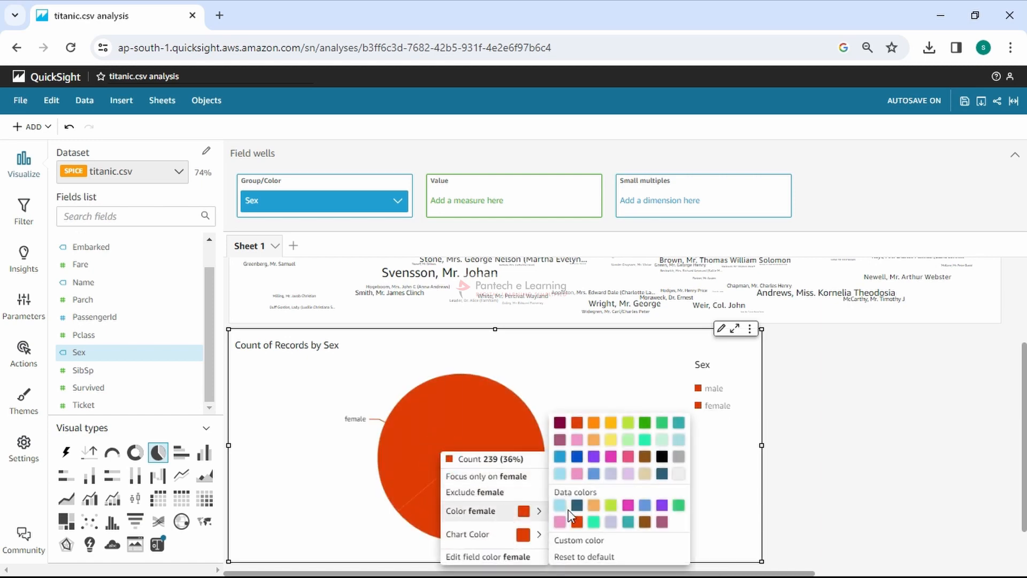
click(594, 523)
Step: Set the female slice's color to pale lavender and shrink the pie chart to about 60% of its width
click(427, 463)
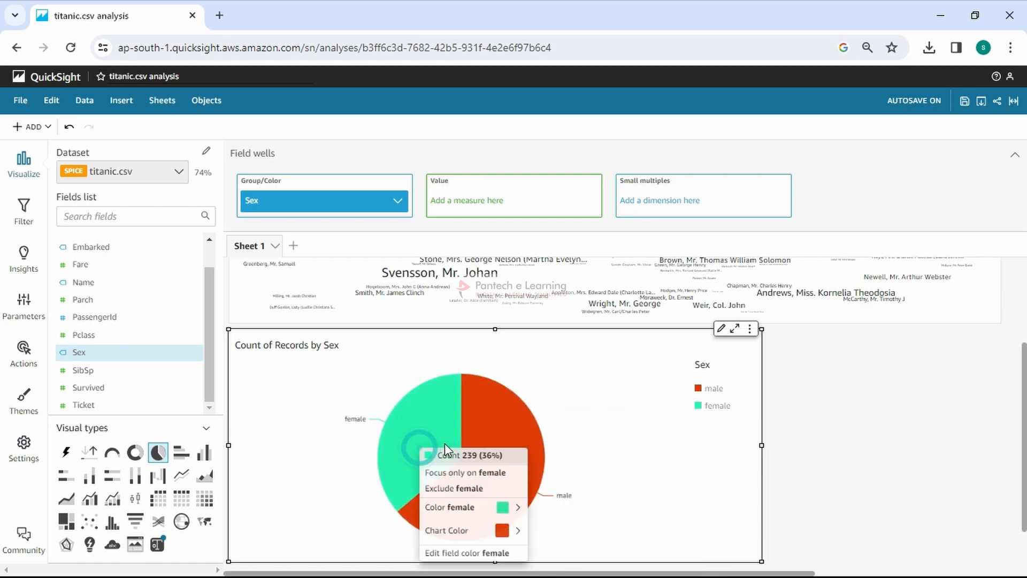
mouse_move(461, 507)
click(590, 474)
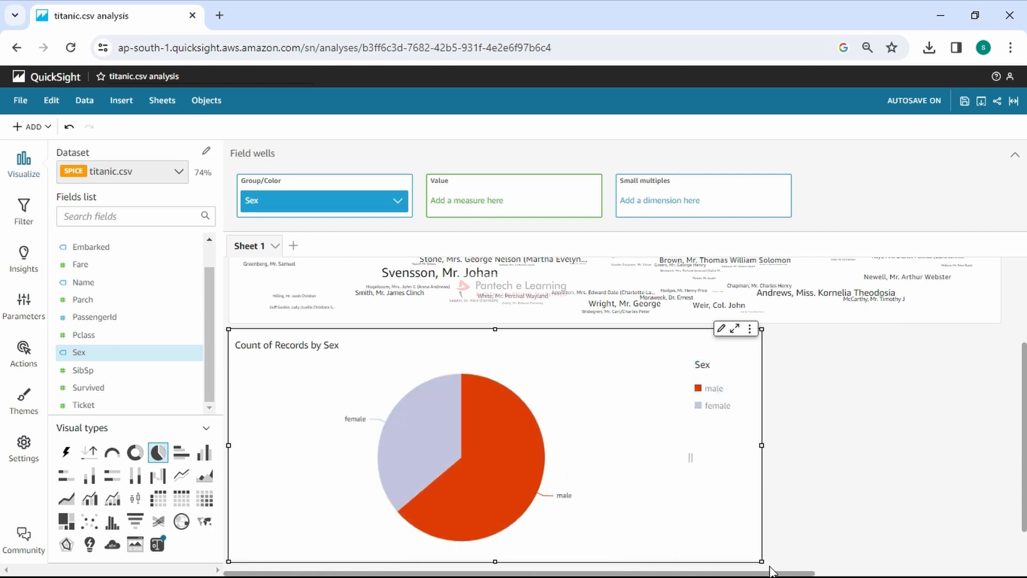
mouse_move(751, 559)
mouse_down()
mouse_move(503, 492)
mouse_move(459, 500)
mouse_move(540, 490)
mouse_move(551, 502)
mouse_up()
Step: Open the pie chart's Group/Color formatting options and toggle Show title off and back on
click(512, 330)
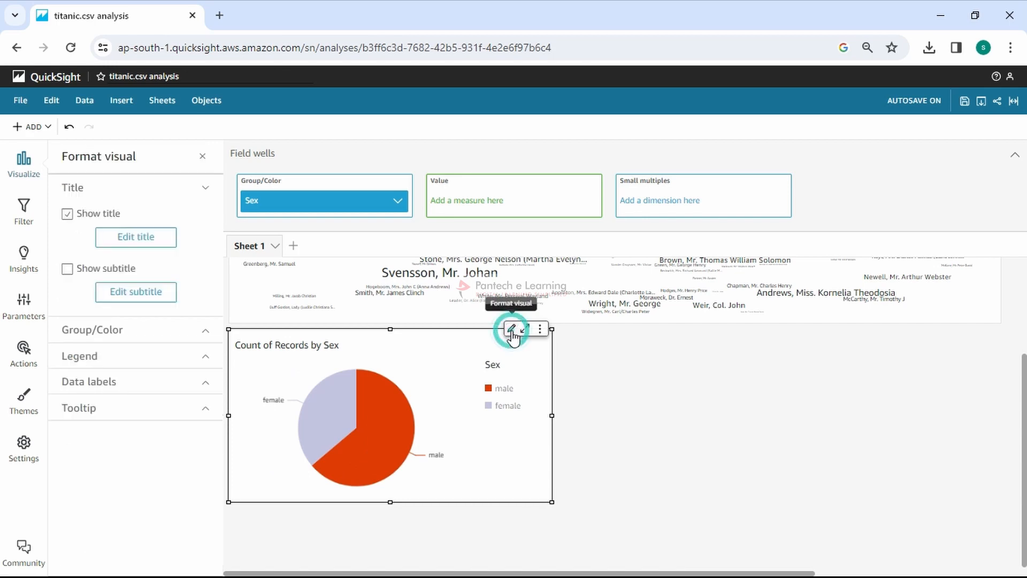
click(122, 331)
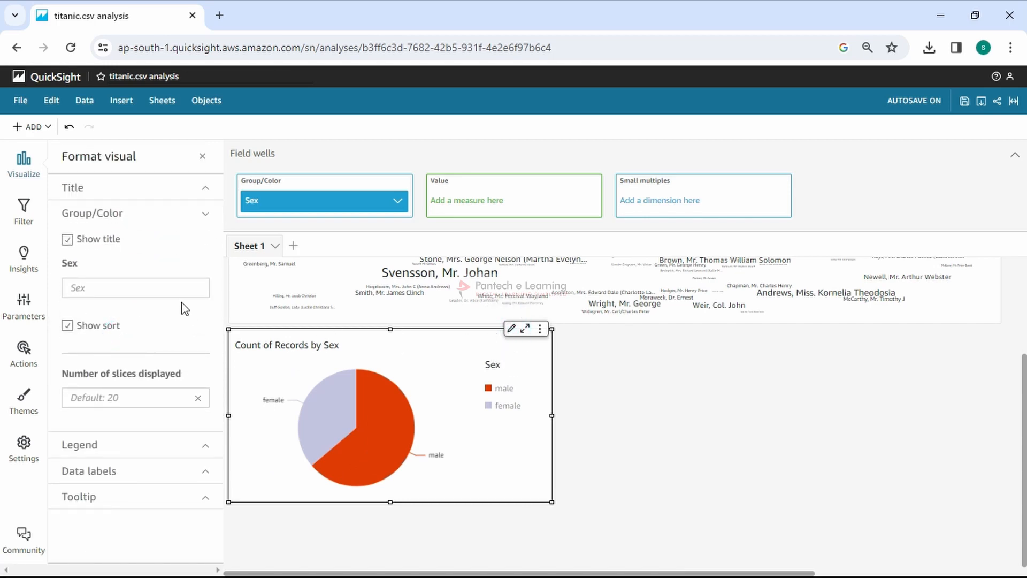
click(94, 241)
click(95, 245)
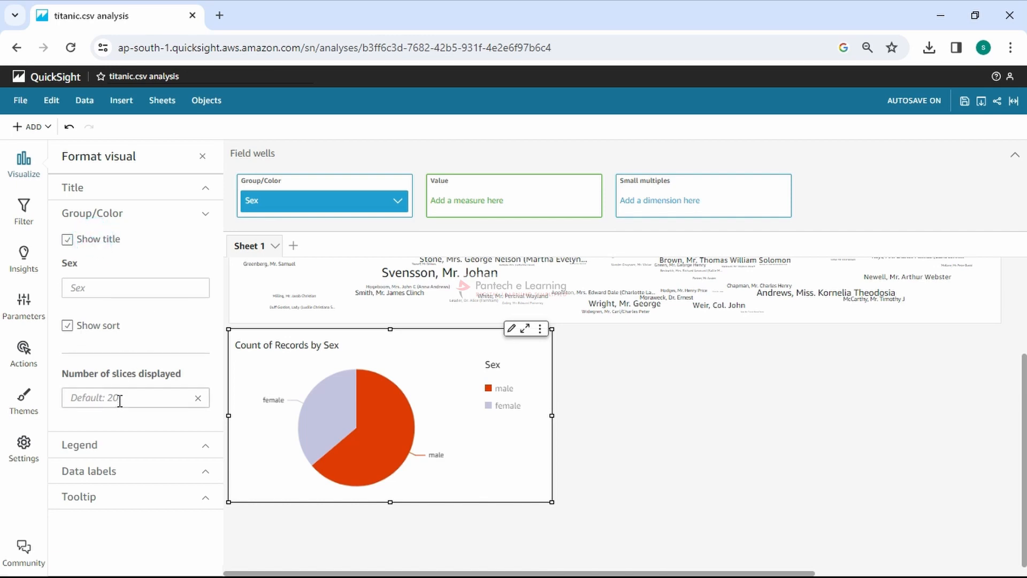
Step: Hide the pie chart's data labels and narrow the chart to about two thirds of its width
click(121, 448)
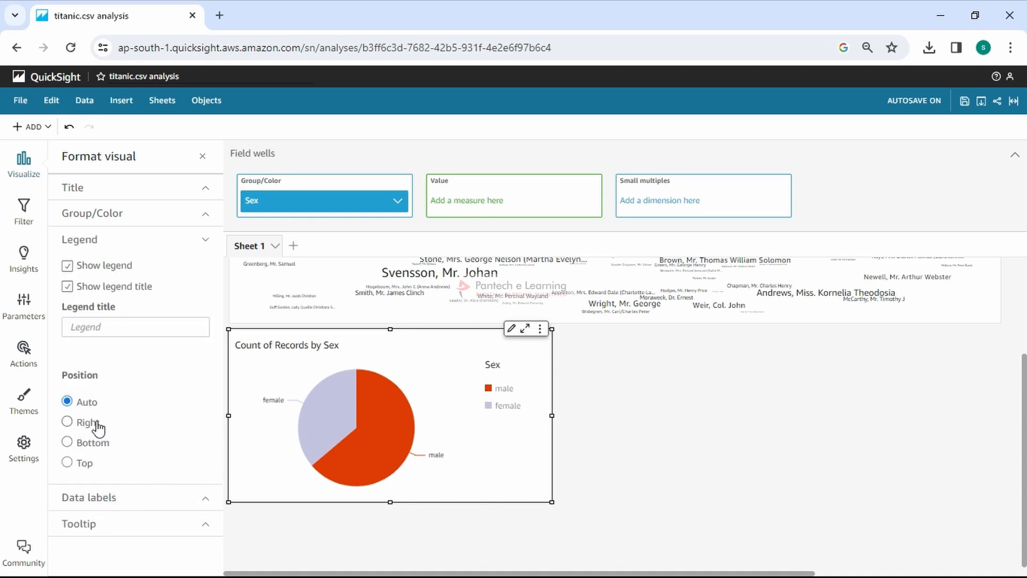
click(140, 499)
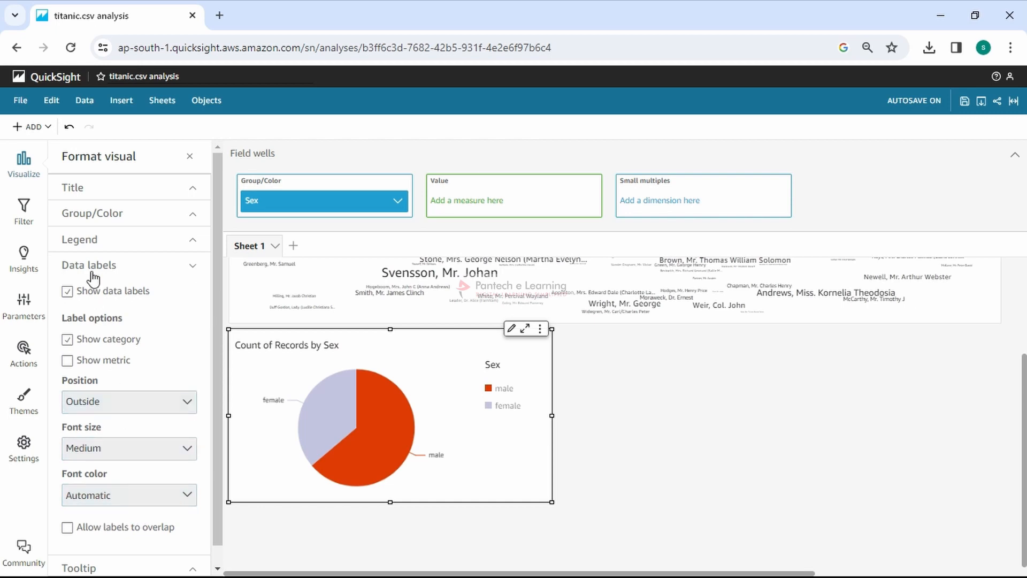
click(67, 291)
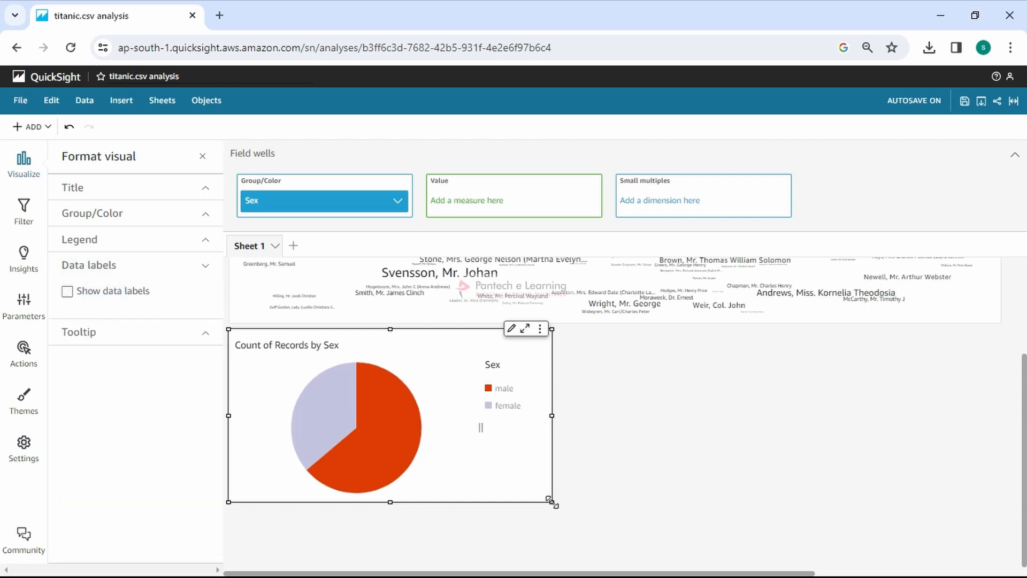
drag(551, 500, 433, 502)
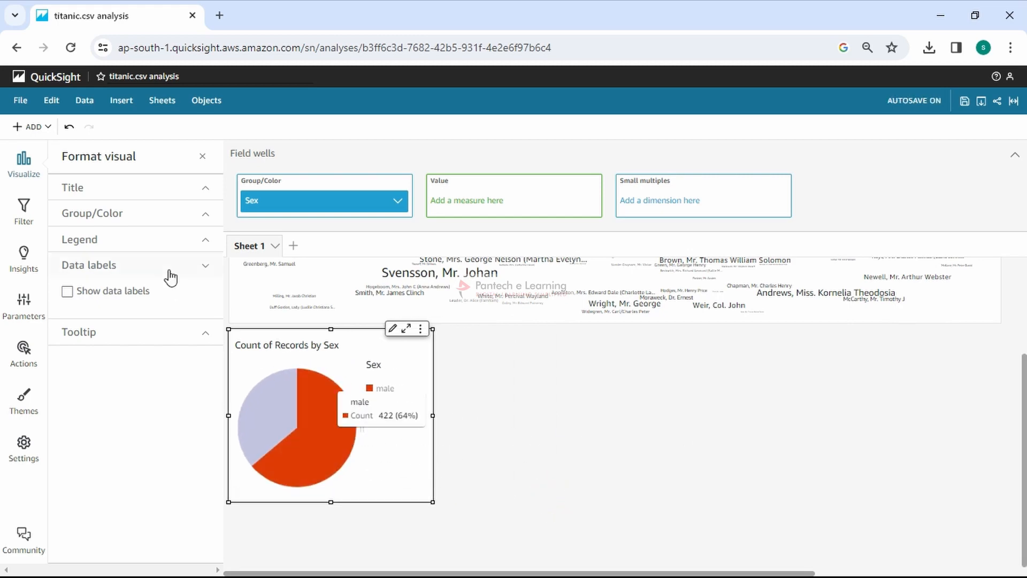
Step: Review the pie chart's tooltip formatting options and close the visual formatting
click(141, 331)
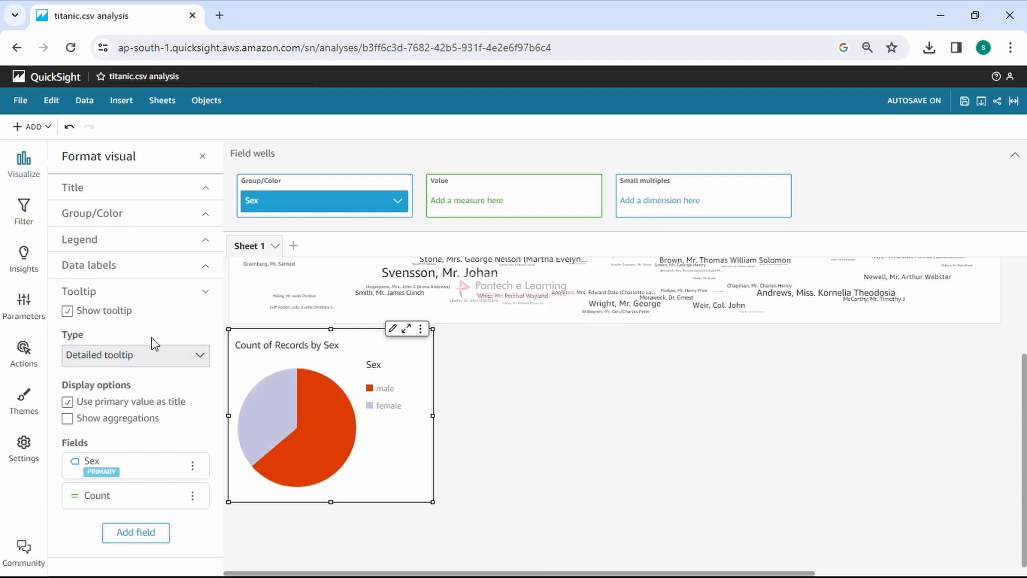
click(528, 434)
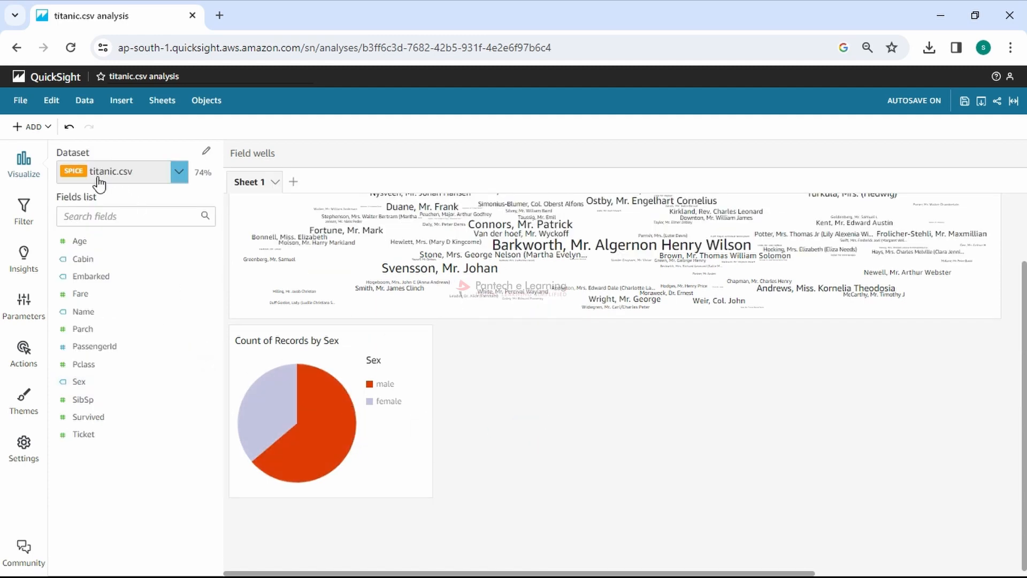
scroll(423, 387, up, 2)
scroll(451, 411, down, 2)
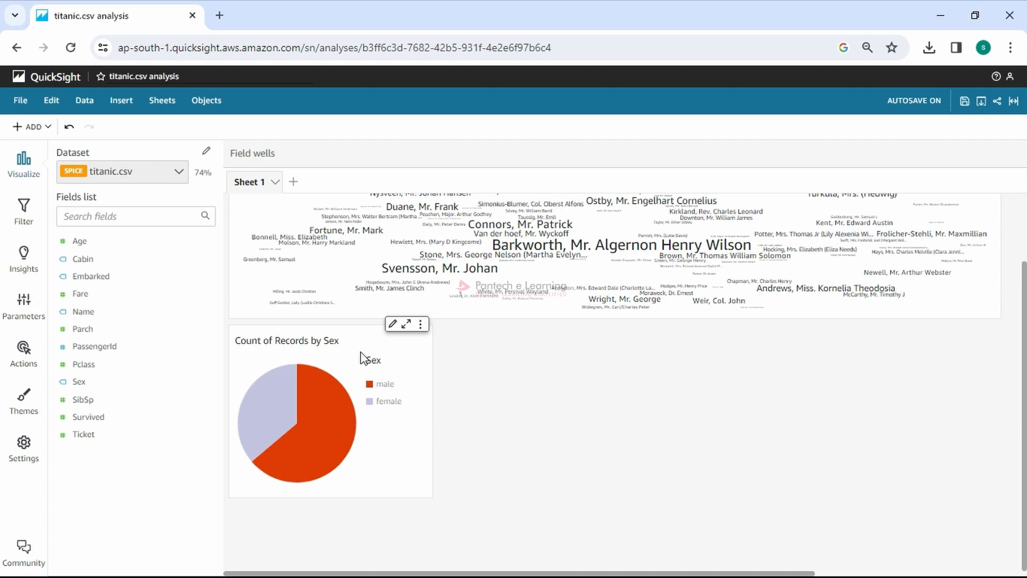
Step: Change the pie chart's title to "Gender Distribution", keeping the Amazon Ember font at Medium size
click(421, 327)
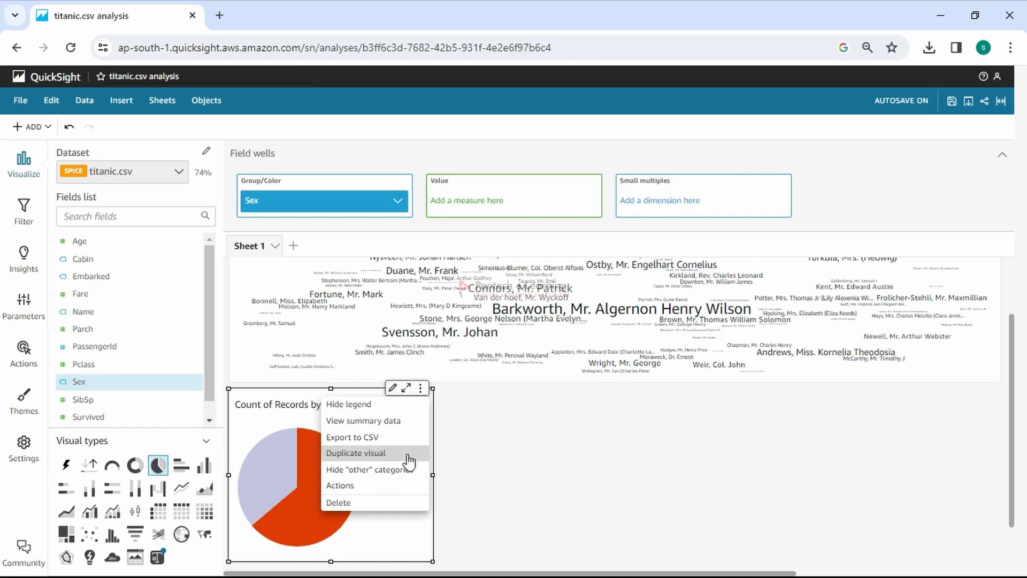
double_click(285, 401)
click(327, 223)
click(457, 157)
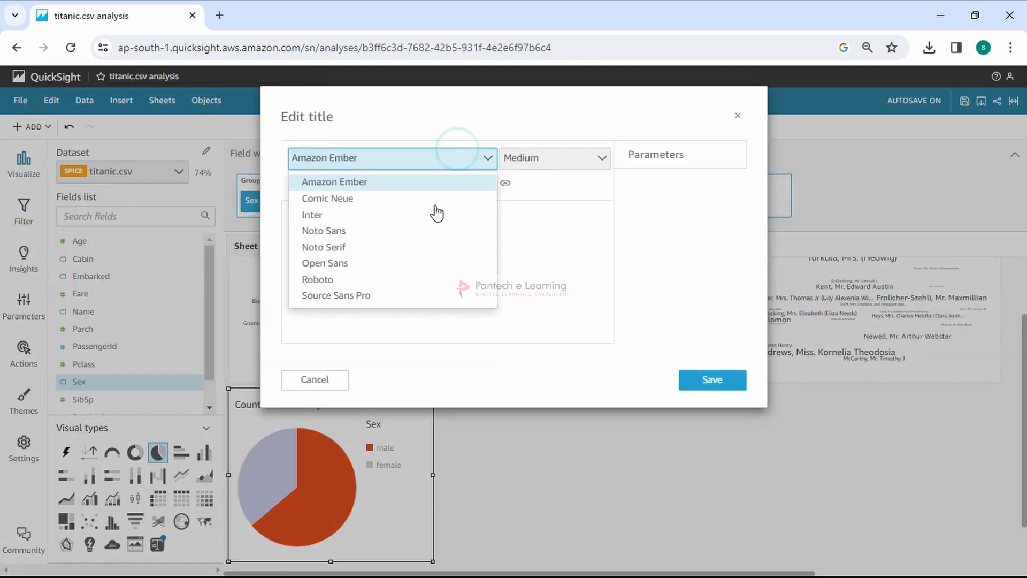
click(507, 286)
click(553, 163)
click(369, 215)
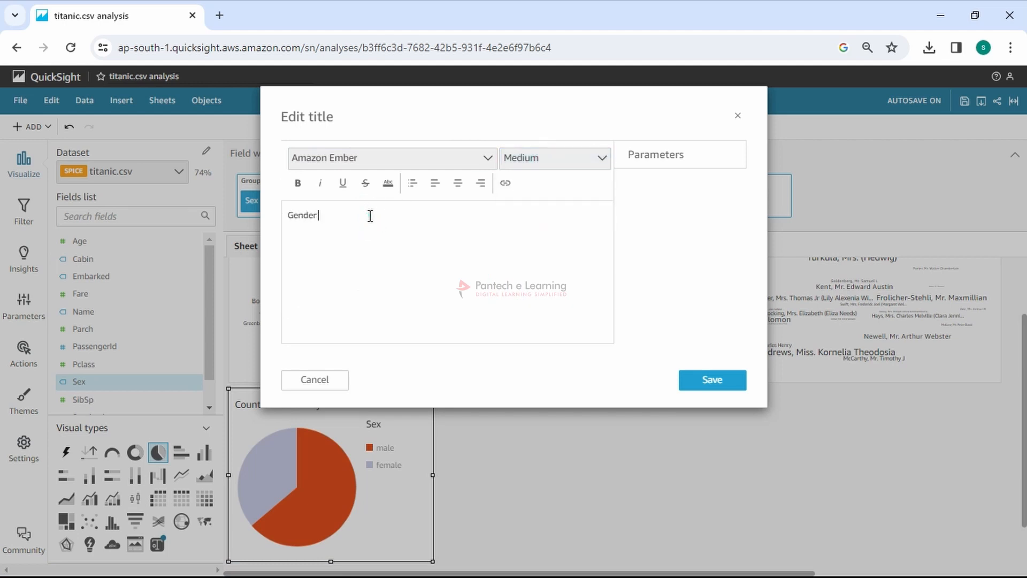
text(Gender Distribution)
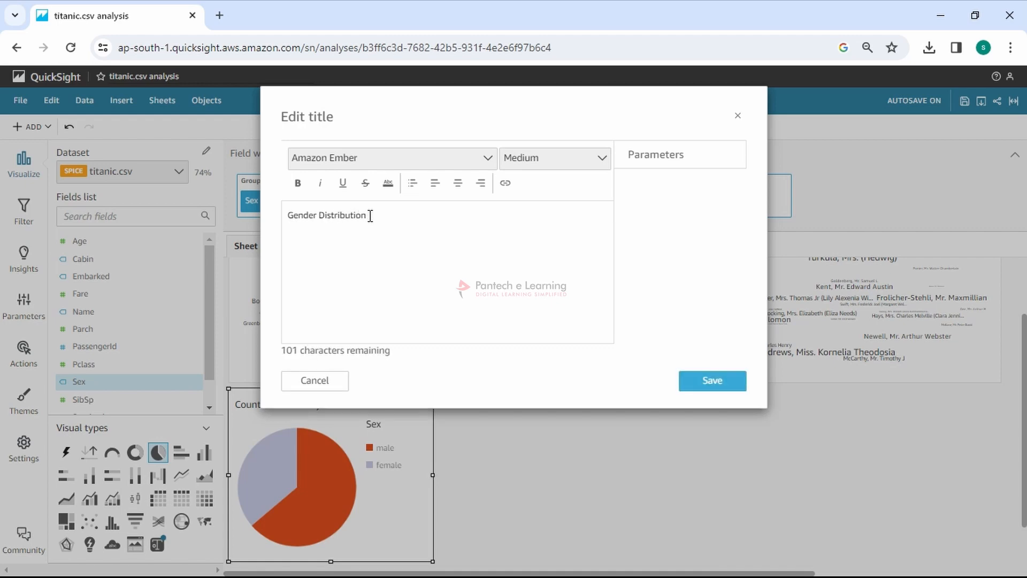
click(699, 386)
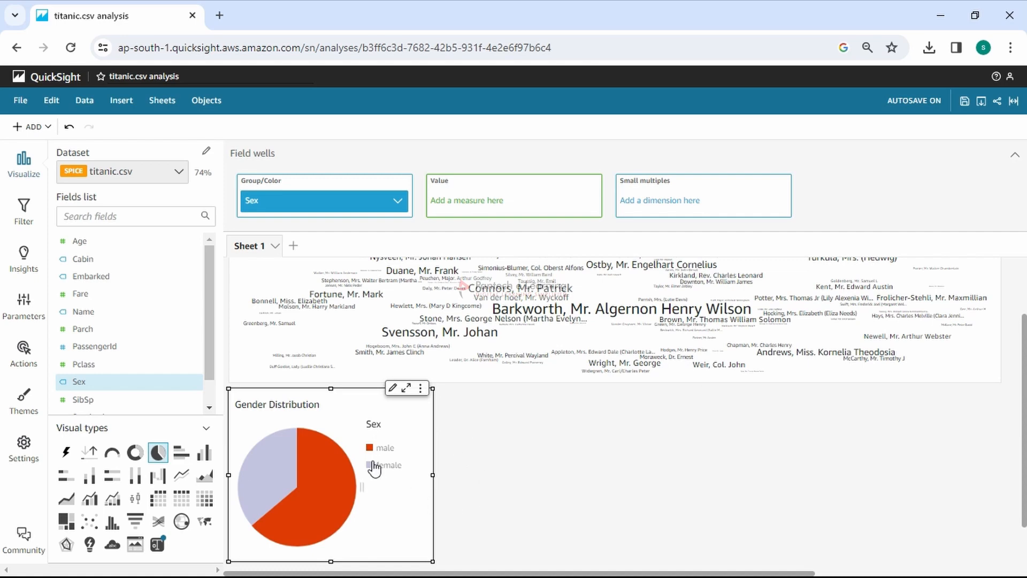
Step: Try light gray as the color of the female slice
click(289, 487)
mouse_move(316, 515)
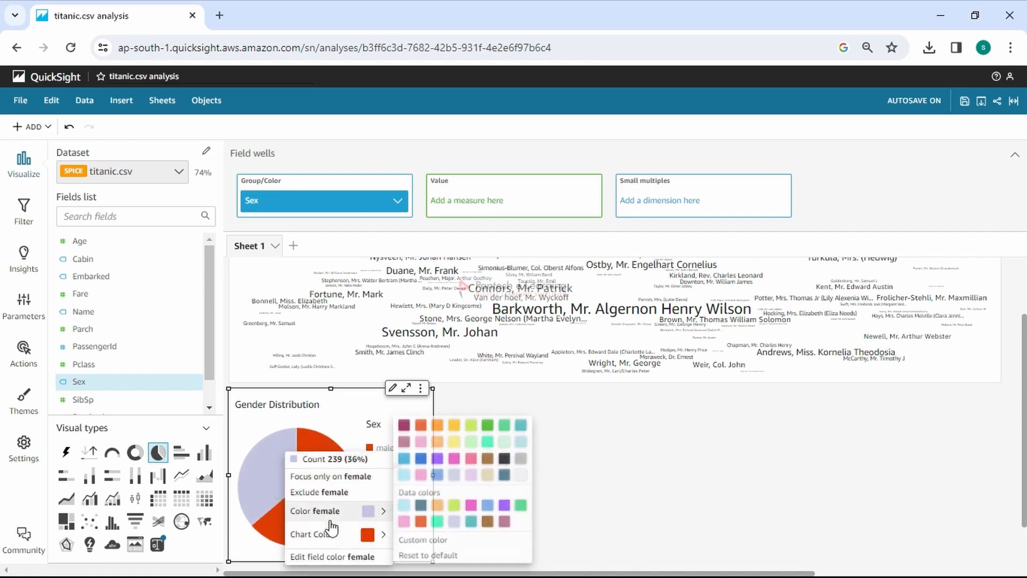
click(523, 483)
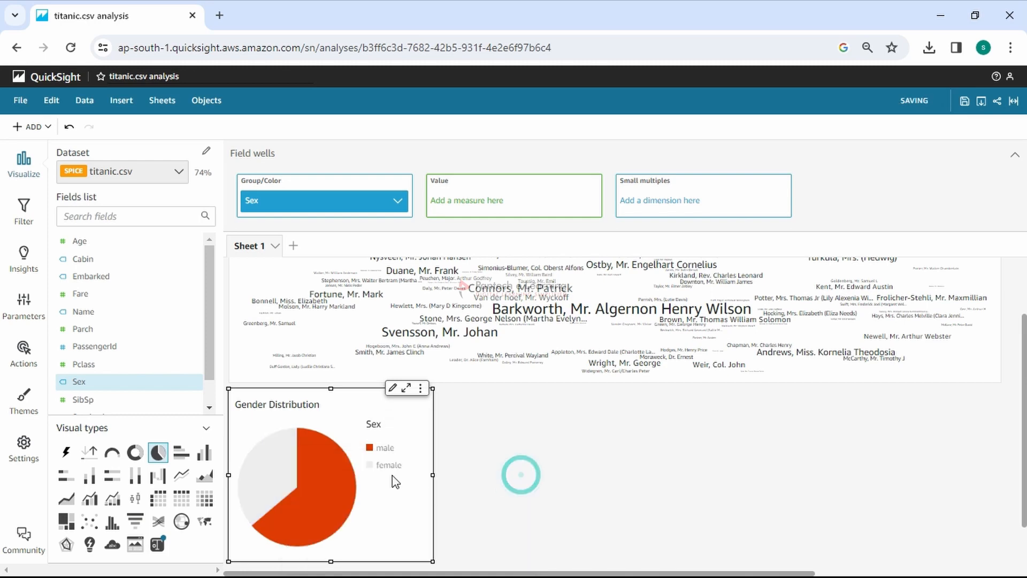
Step: Color the male slice dark slate blue and the female slice pale teal
click(343, 497)
mouse_move(425, 510)
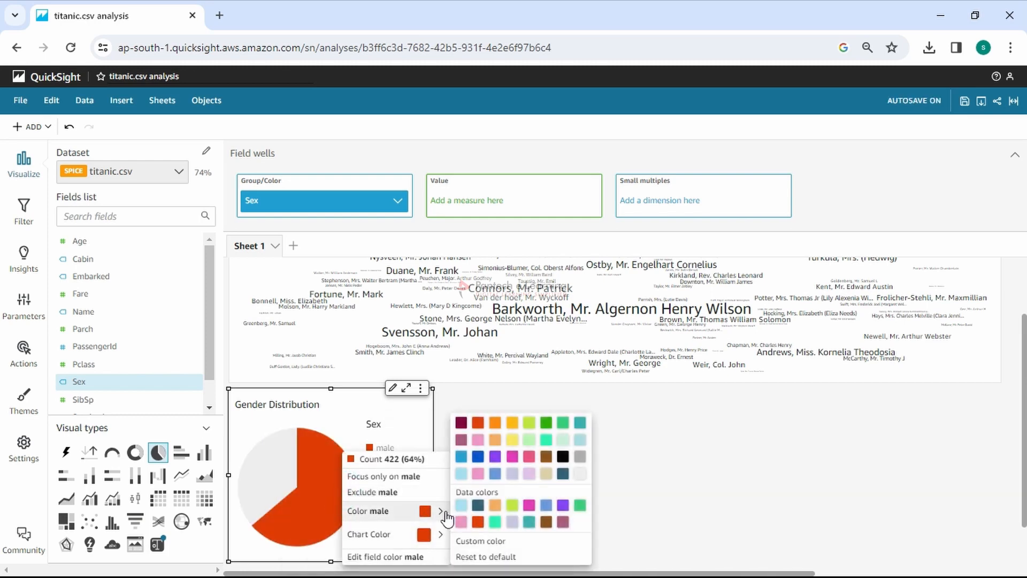
click(563, 474)
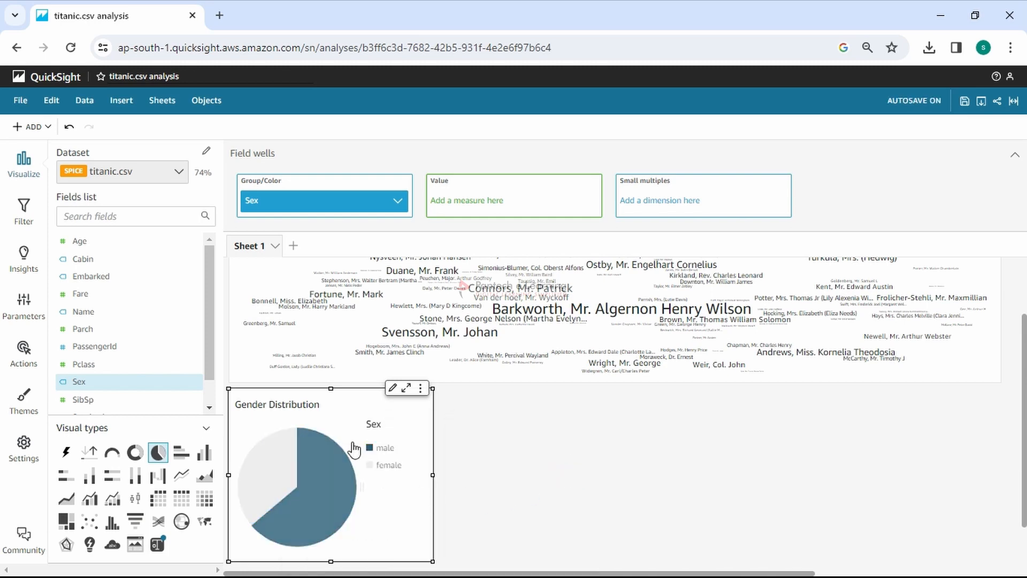
click(289, 466)
mouse_move(331, 510)
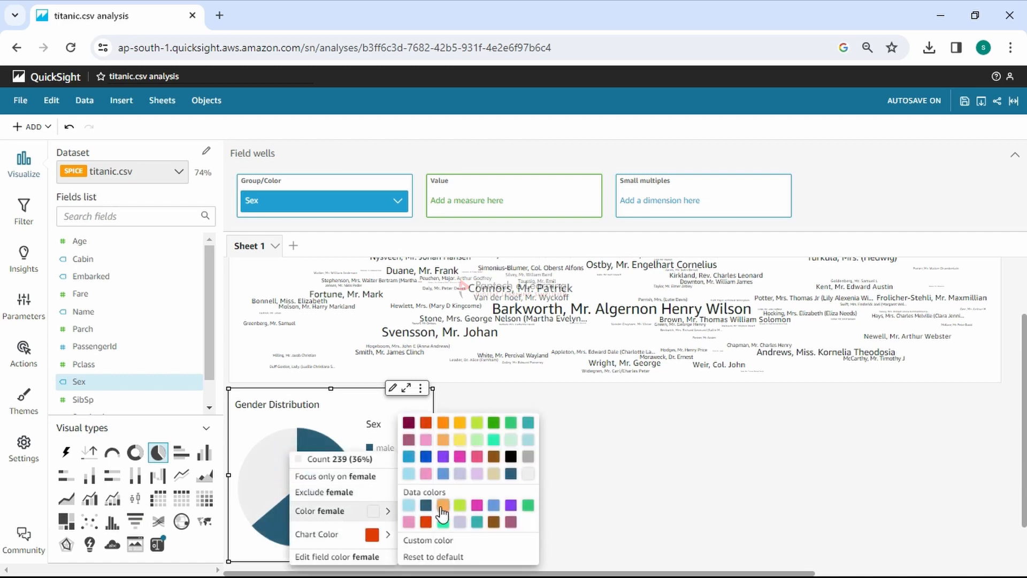
click(528, 444)
click(551, 500)
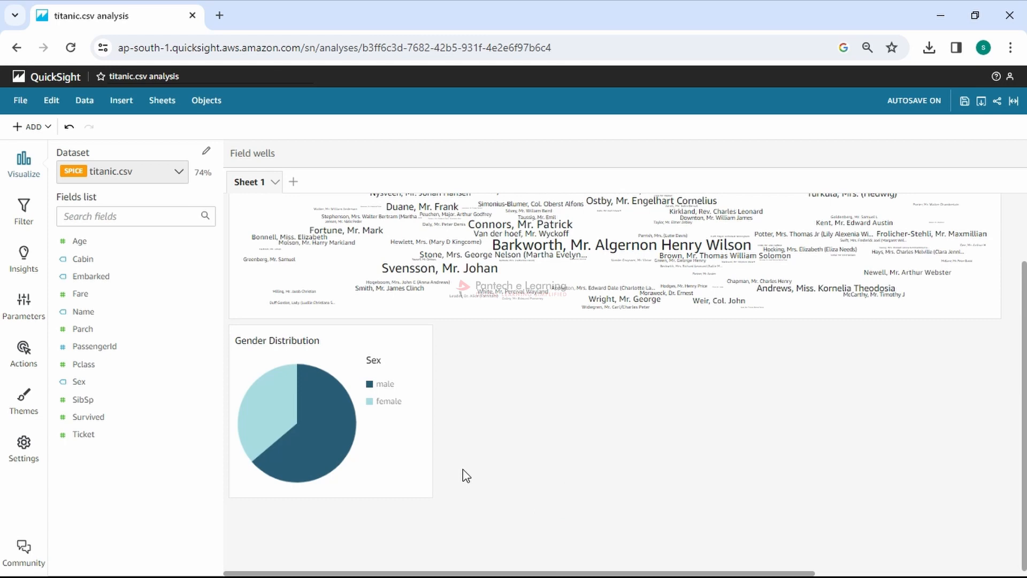
Step: Widen the Gender Distribution pie chart by about 15%, leaving its title text as it is
mouse_move(321, 365)
click(399, 480)
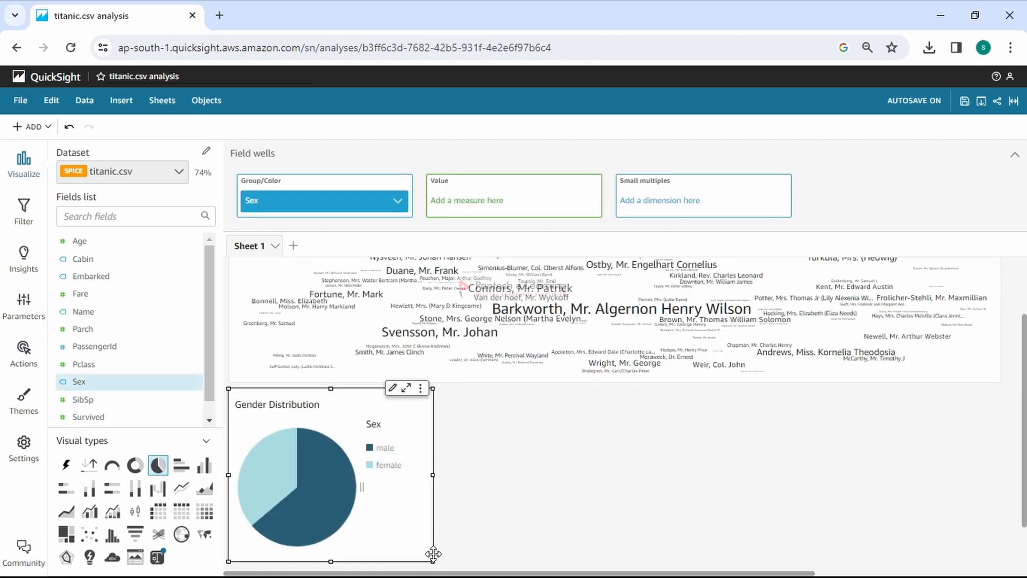
drag(431, 561, 463, 562)
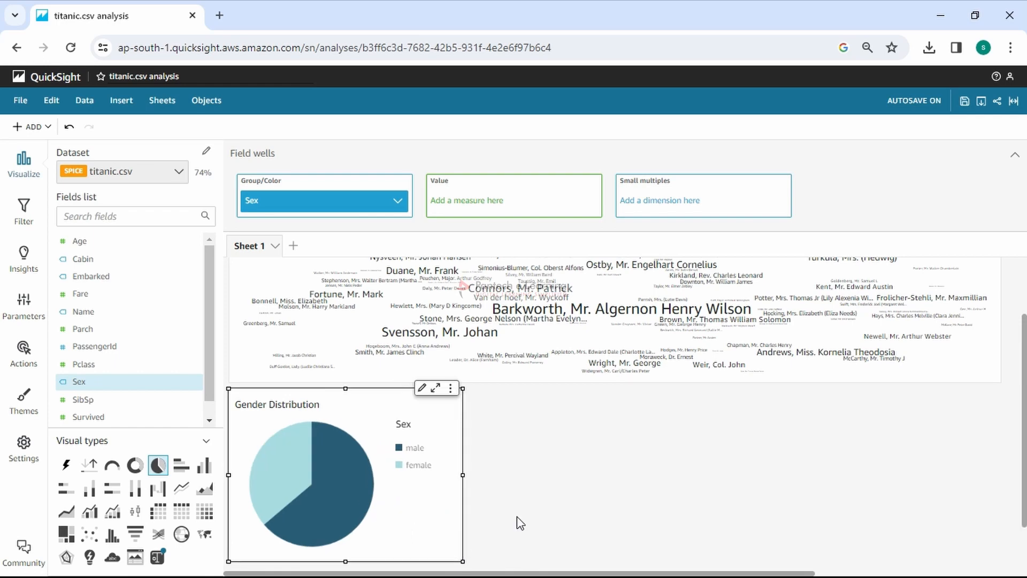
click(517, 516)
click(305, 343)
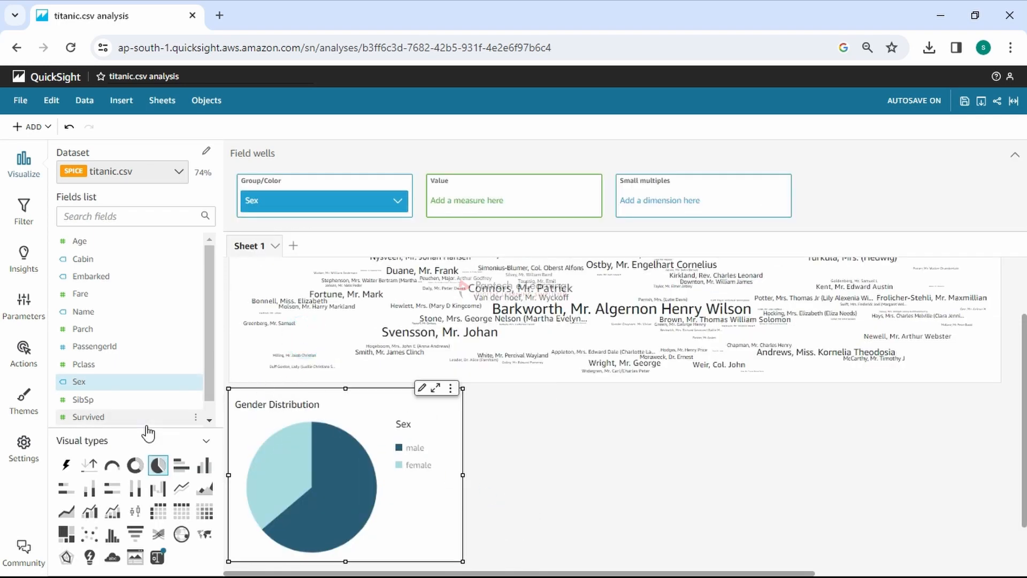
click(311, 405)
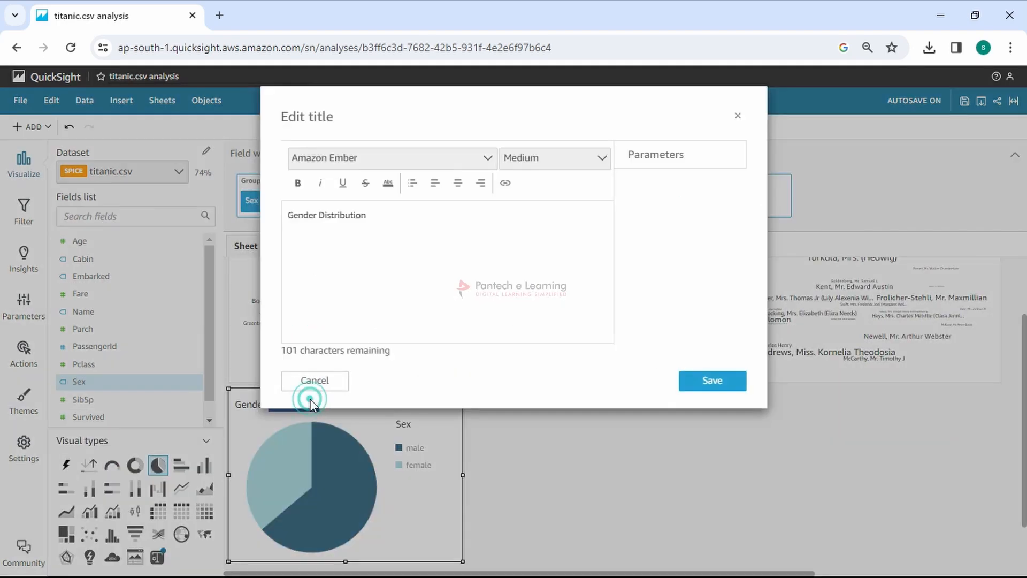
click(695, 377)
Step: Exclude male from the Gender Distribution pie chart and return to the chart's field and visual type settings
double_click(360, 488)
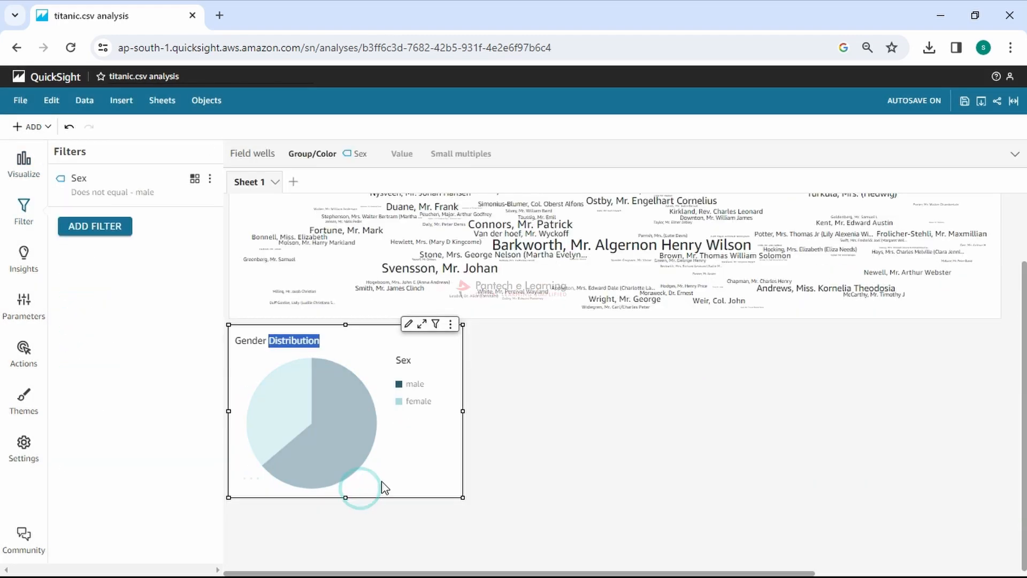
click(529, 362)
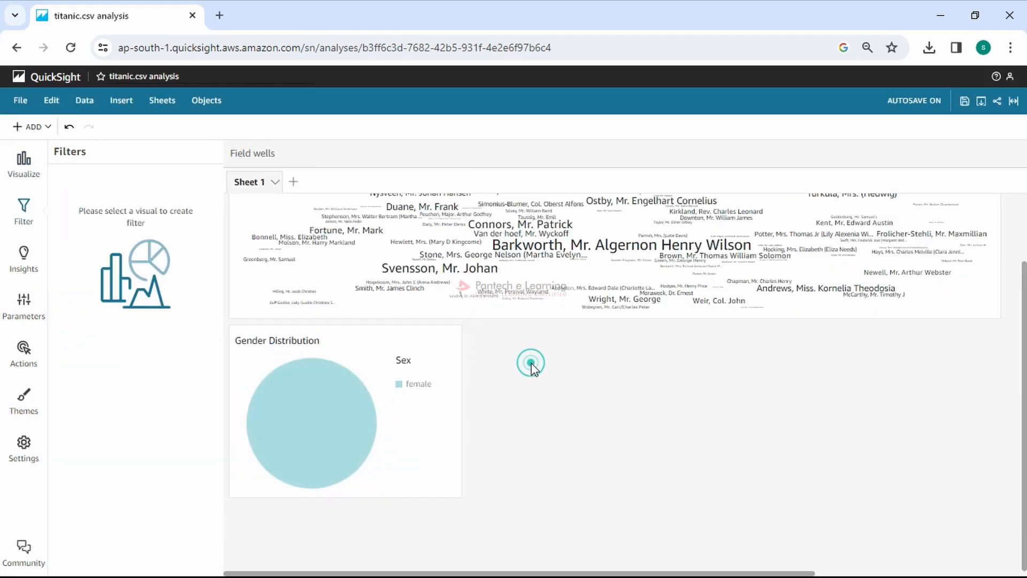
click(409, 414)
click(24, 160)
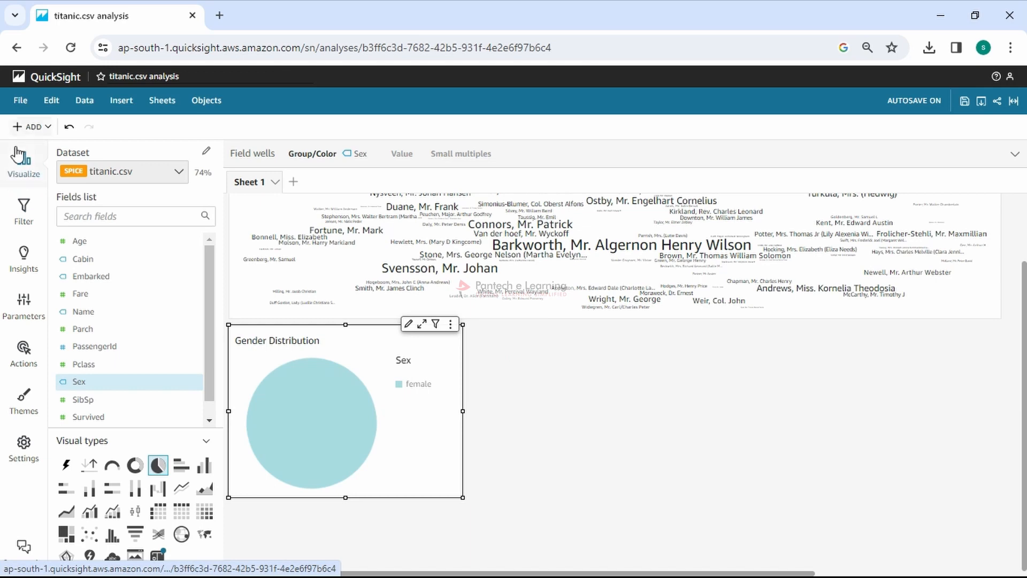
Step: Add a new empty visual beside the pie chart and shrink it to the pie chart's height
click(16, 127)
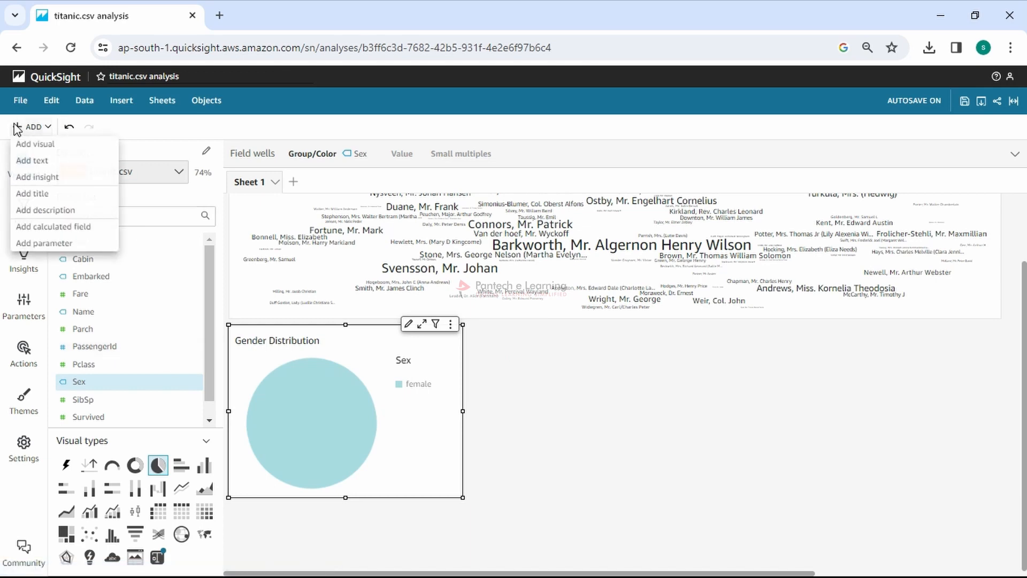
click(24, 142)
scroll(979, 492, down, 1)
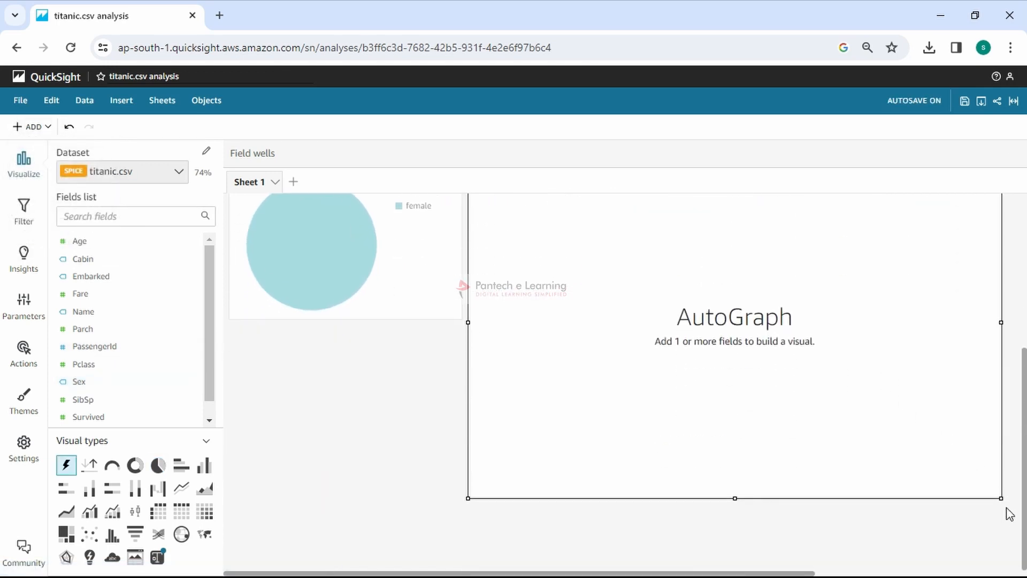
drag(996, 493, 984, 324)
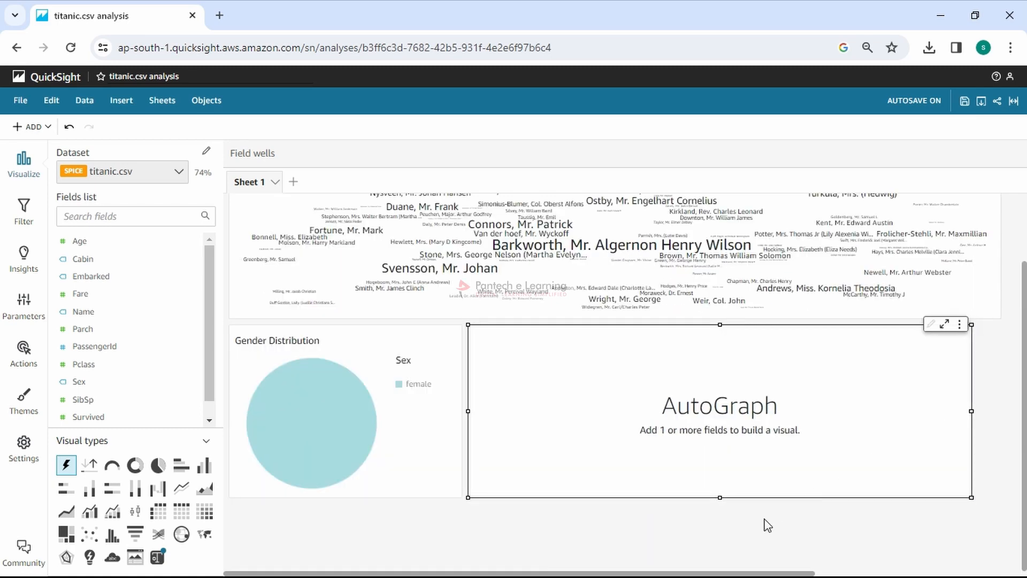
Step: Remove Sex from the Gender Distribution pie chart's Group/Color field and add it there again
click(329, 442)
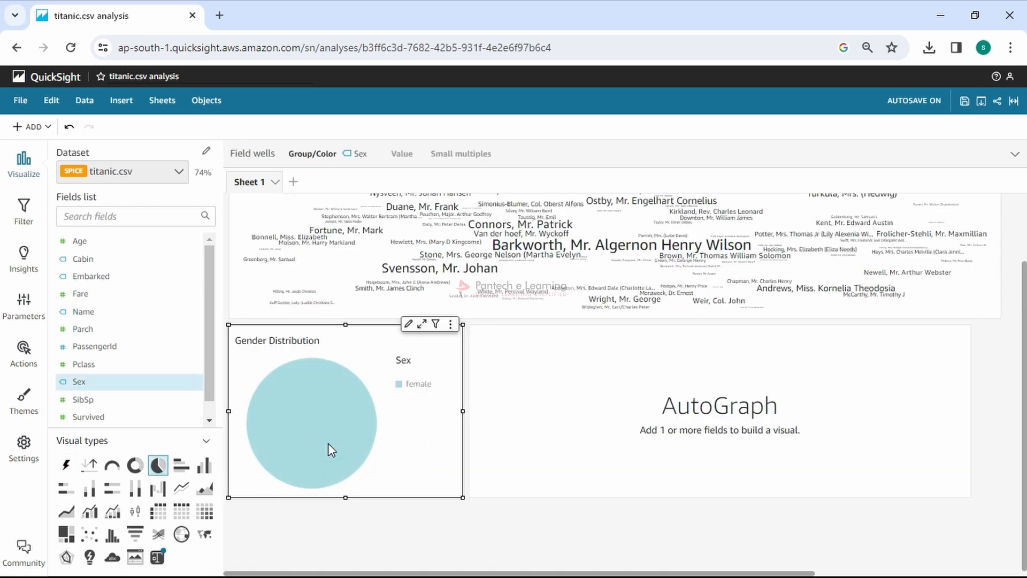
click(334, 398)
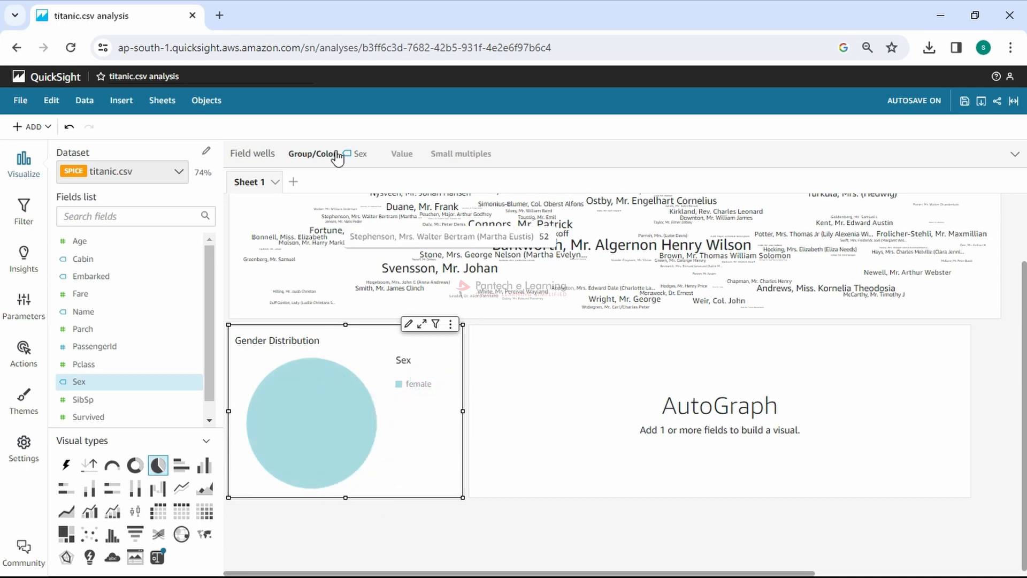
click(527, 155)
click(404, 212)
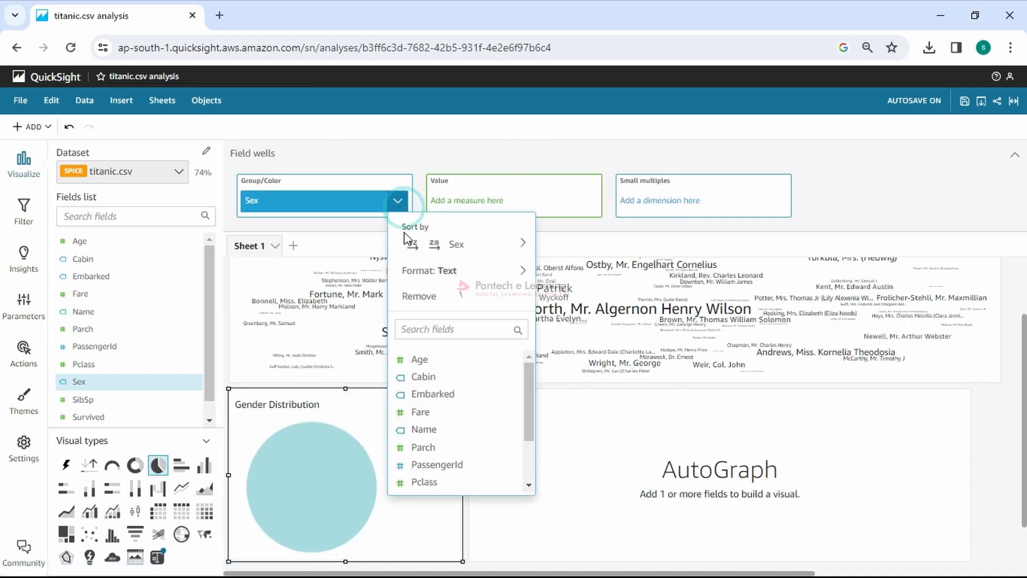
click(315, 198)
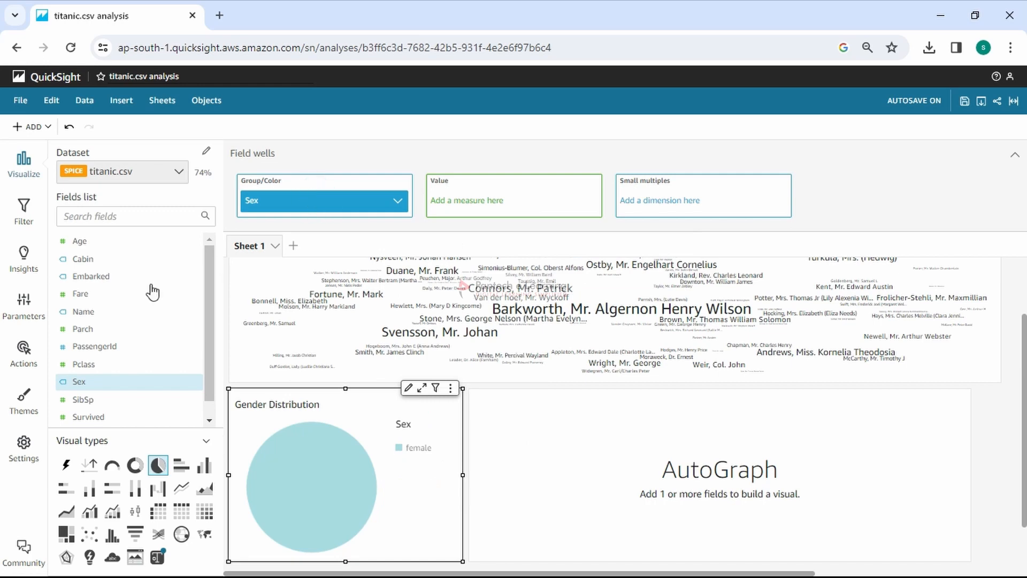
mouse_move(76, 381)
mouse_down()
mouse_move(328, 184)
mouse_move(286, 201)
mouse_move(80, 389)
mouse_up()
click(397, 201)
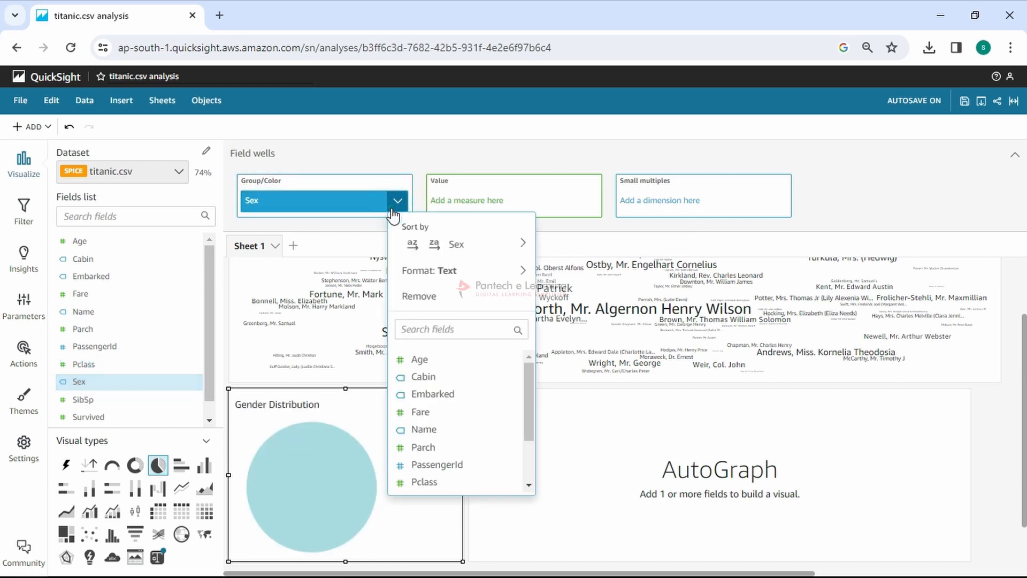
click(414, 297)
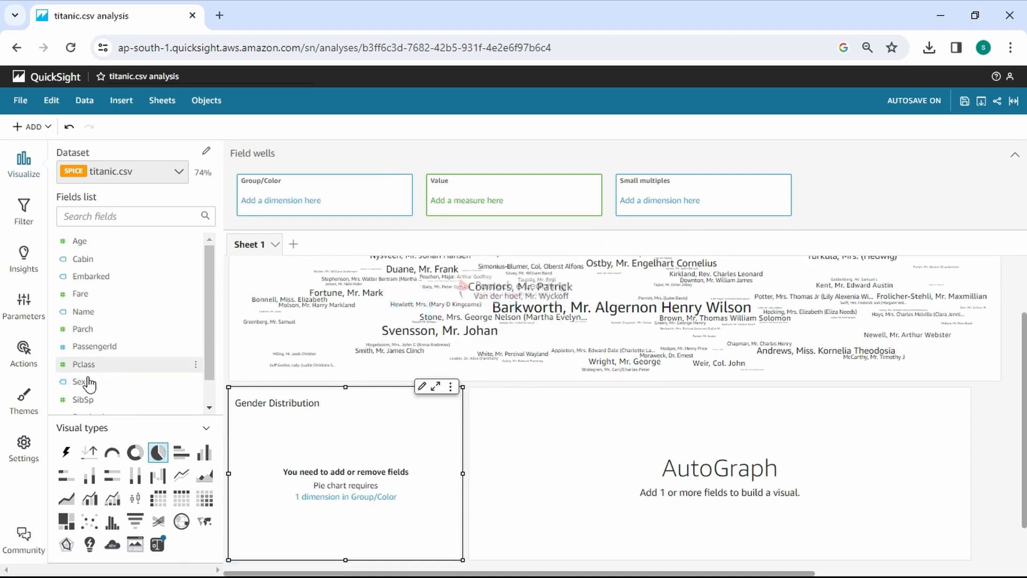
drag(80, 381, 293, 206)
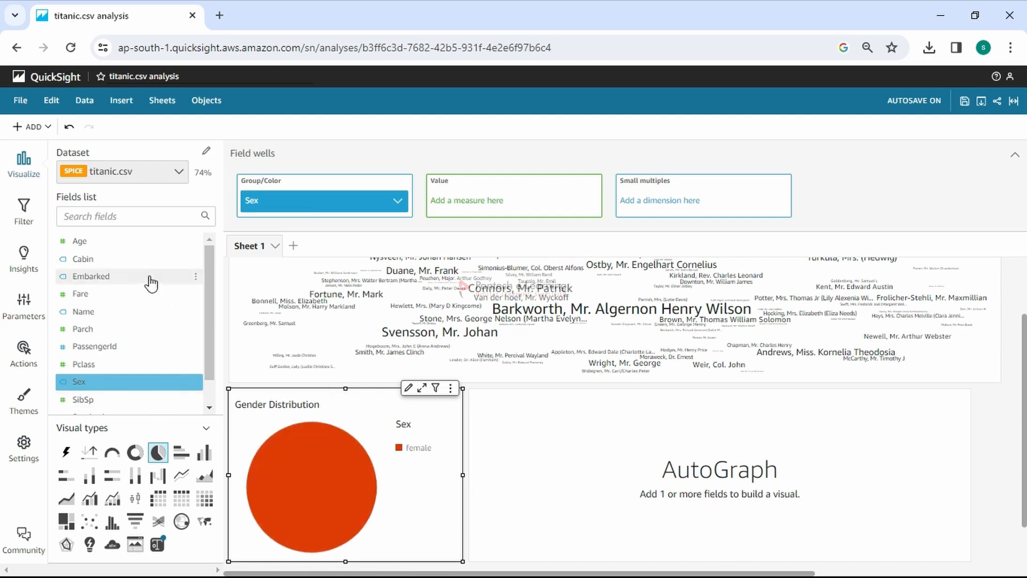
scroll(149, 284, down, 1)
click(396, 200)
mouse_move(444, 287)
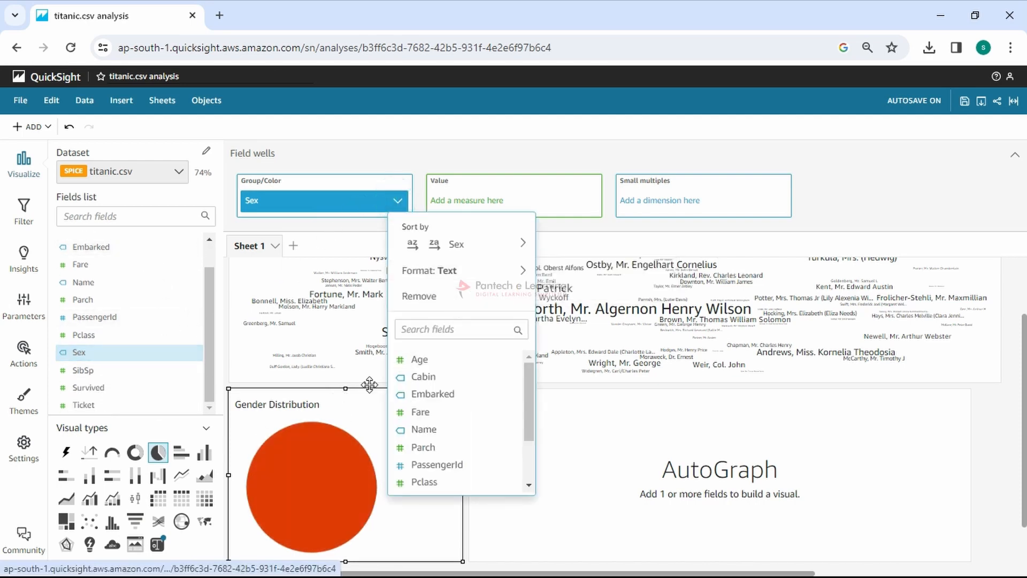
mouse_move(293, 460)
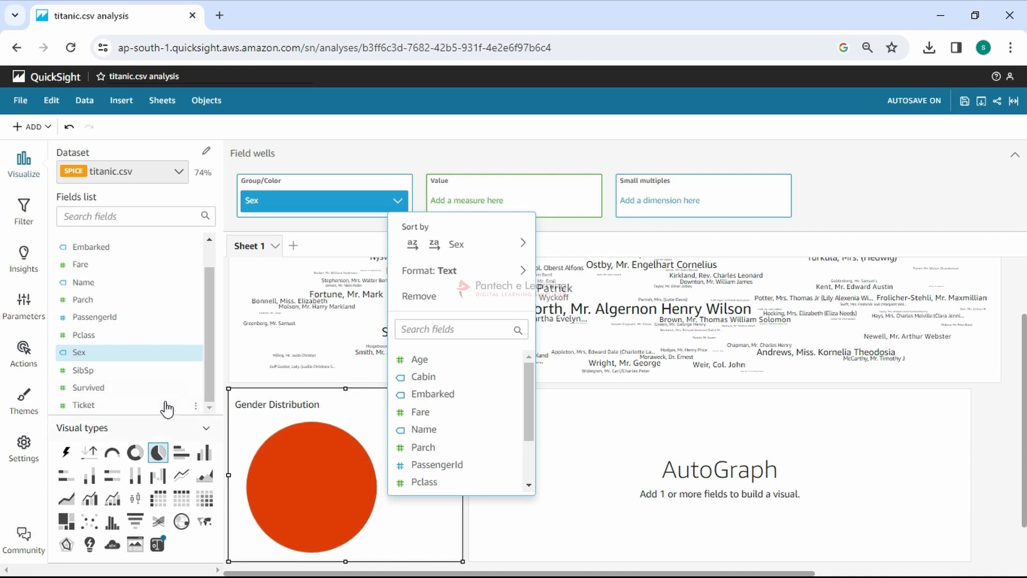
click(303, 428)
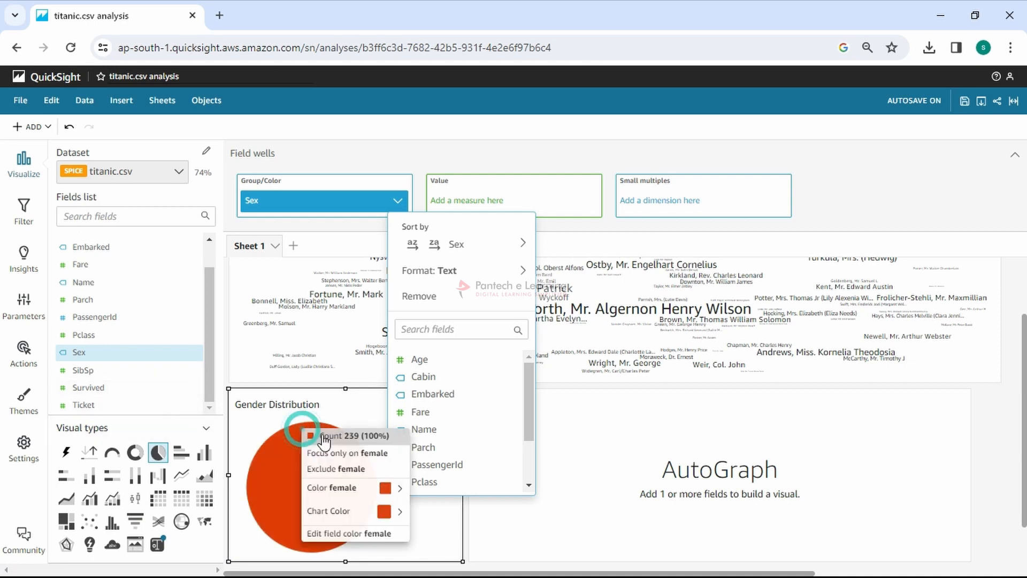
click(284, 482)
scroll(107, 369, up, 2)
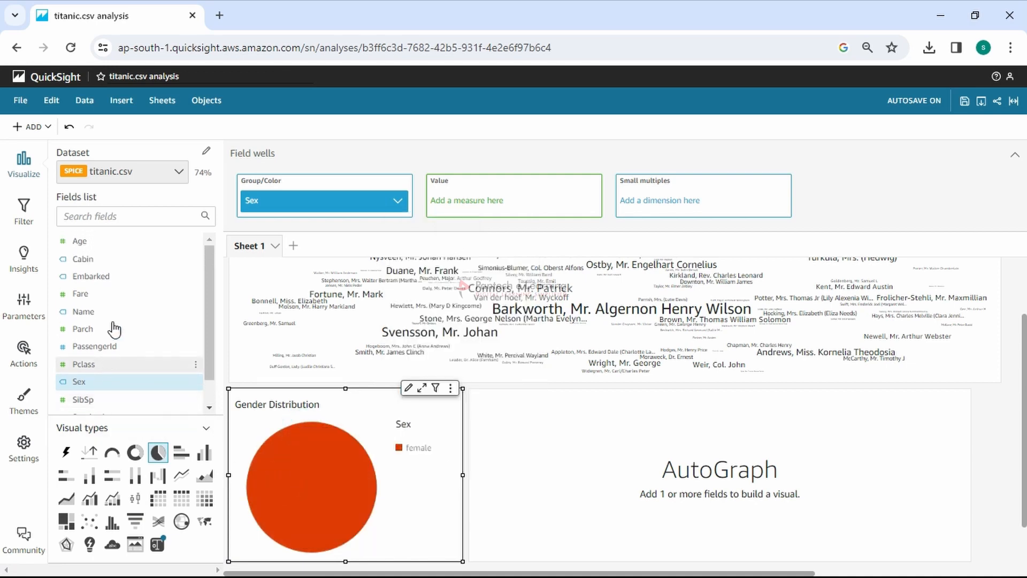
click(178, 171)
click(178, 171)
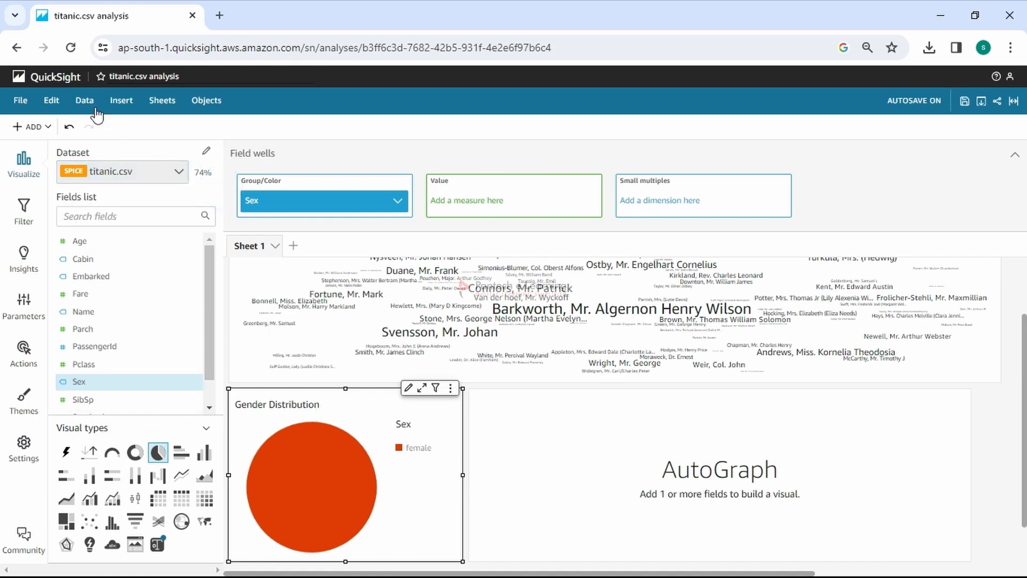
Step: Undo the changes to the Sex field, the added empty visual and the exclusion of male from the Gender Distribution pie chart
click(68, 128)
click(68, 129)
click(69, 129)
click(68, 128)
click(68, 129)
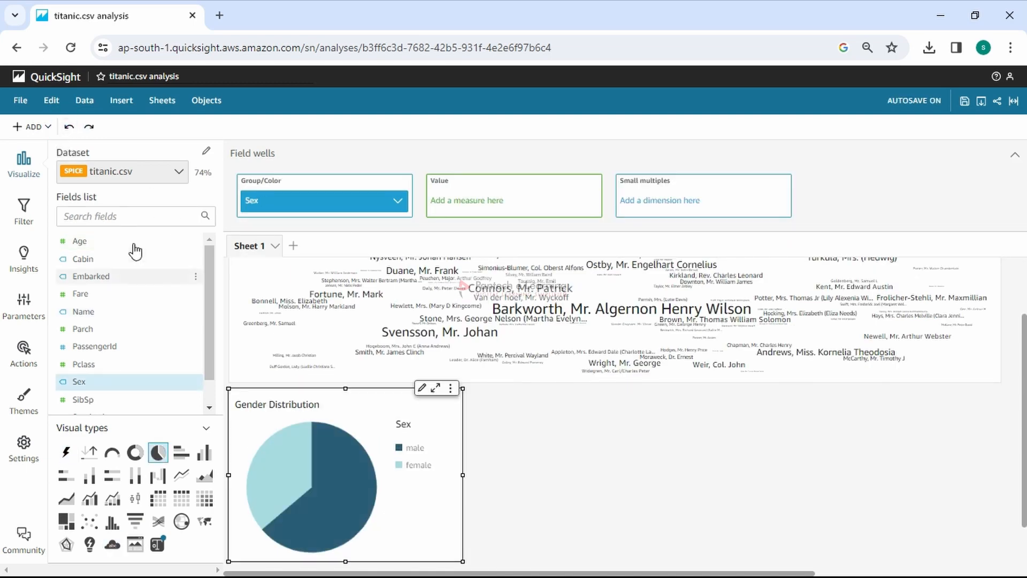
click(195, 381)
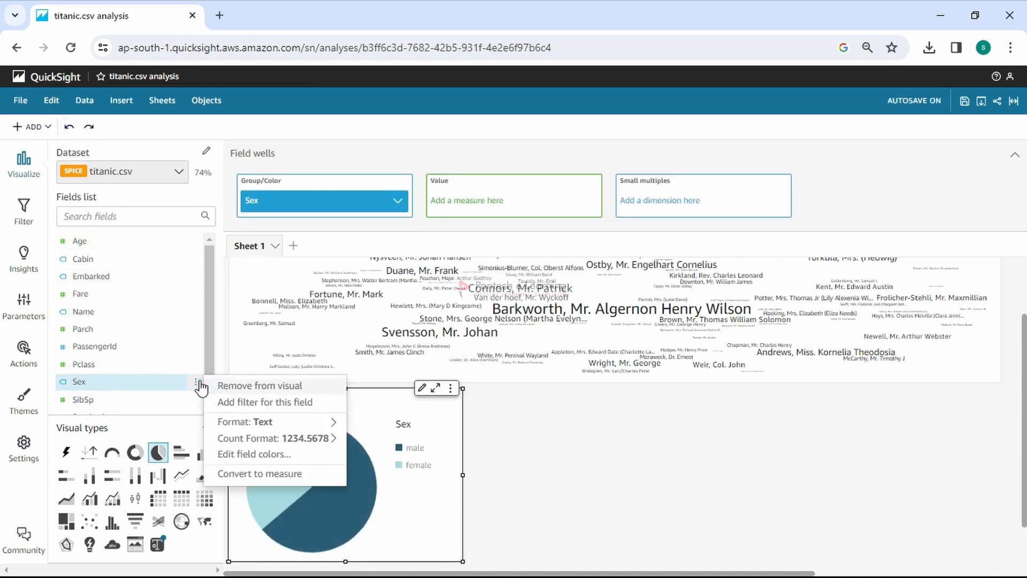
mouse_move(245, 421)
click(319, 420)
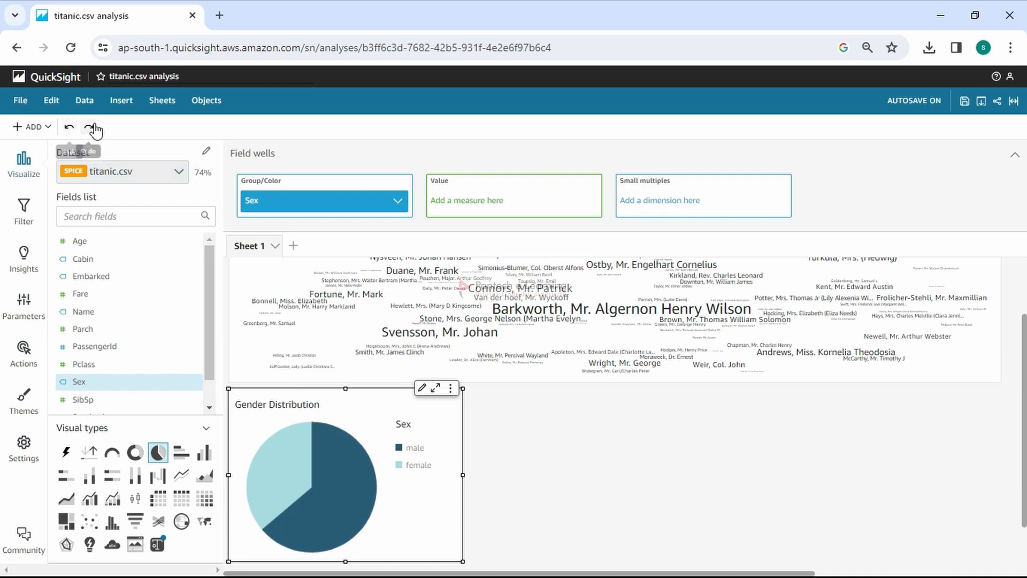
Step: Add a new empty visual beside the Gender Distribution pie chart and shrink it to the pie chart's height, slightly narrower
click(697, 455)
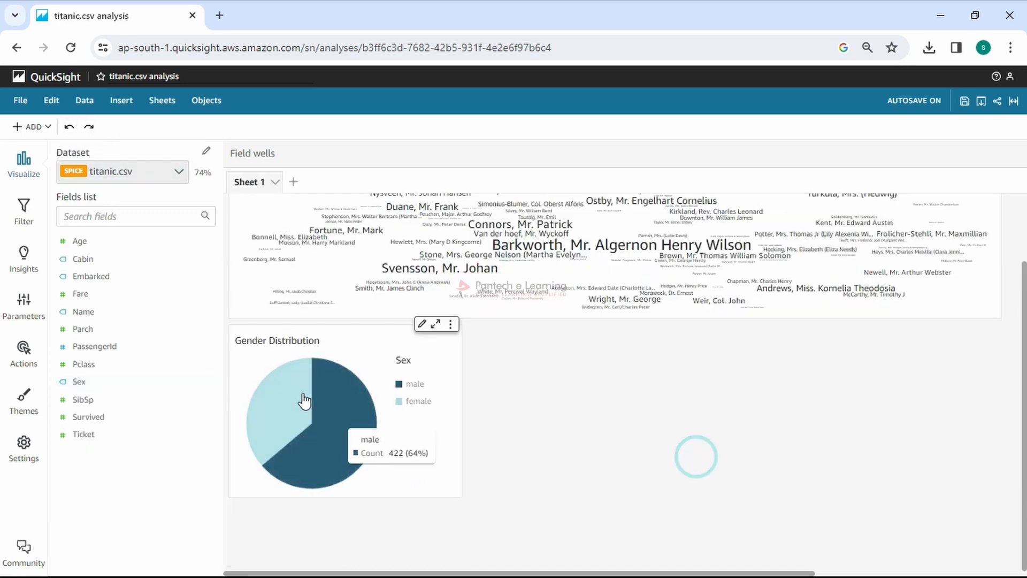
click(32, 126)
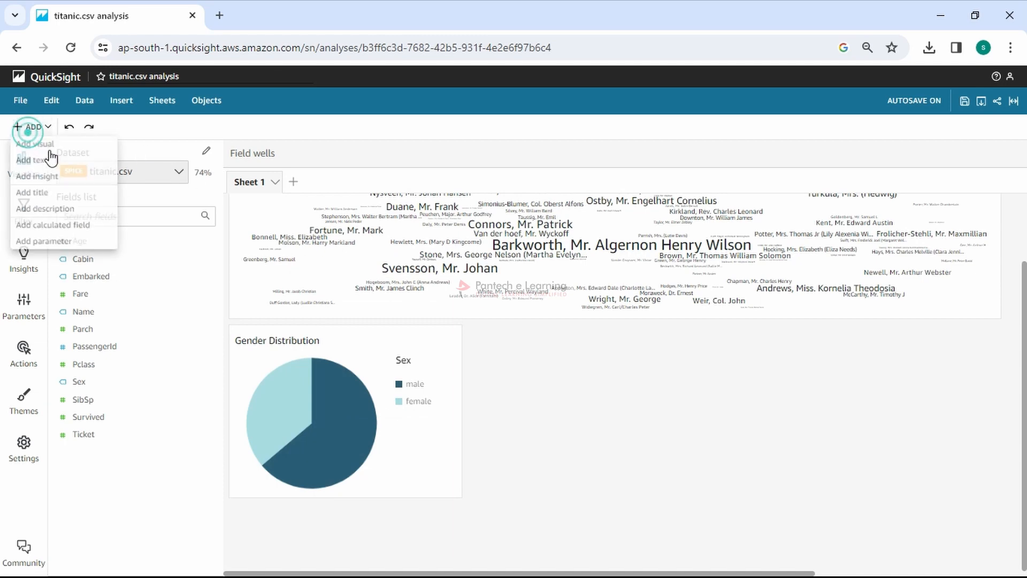
click(73, 144)
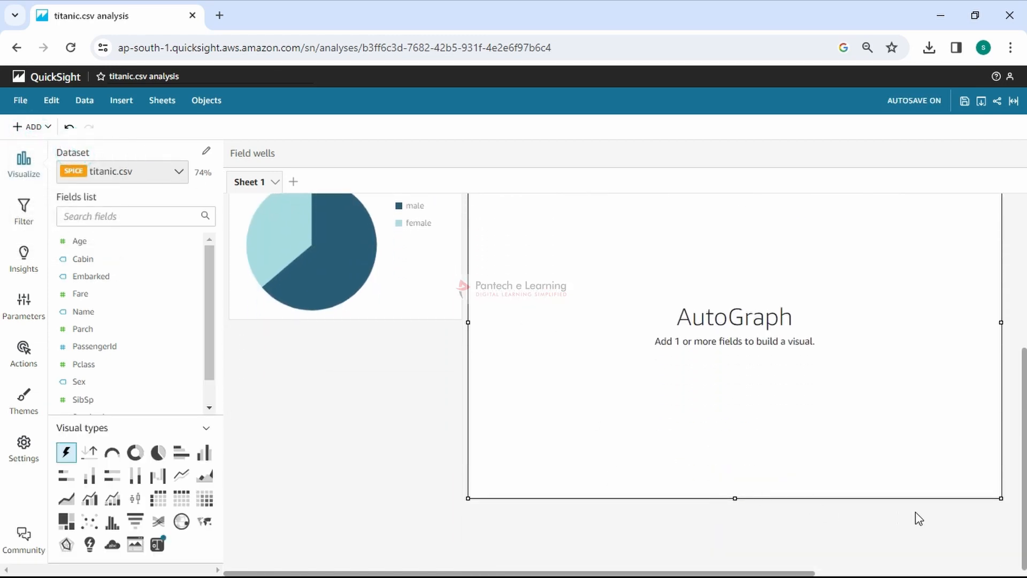
drag(996, 494, 970, 318)
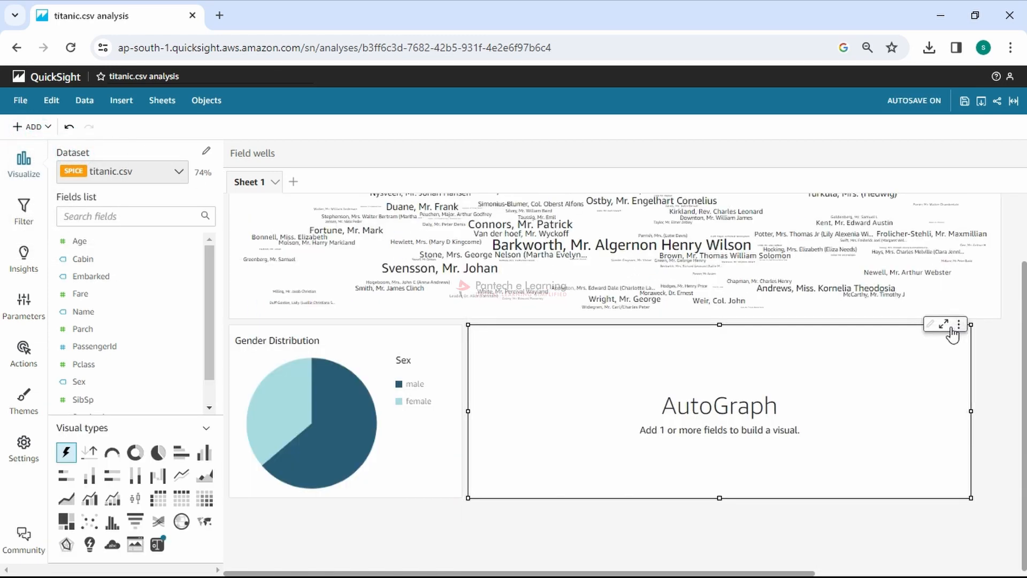
Step: Make the new visual a histogram and add Age as its value
scroll(118, 326, down, 1)
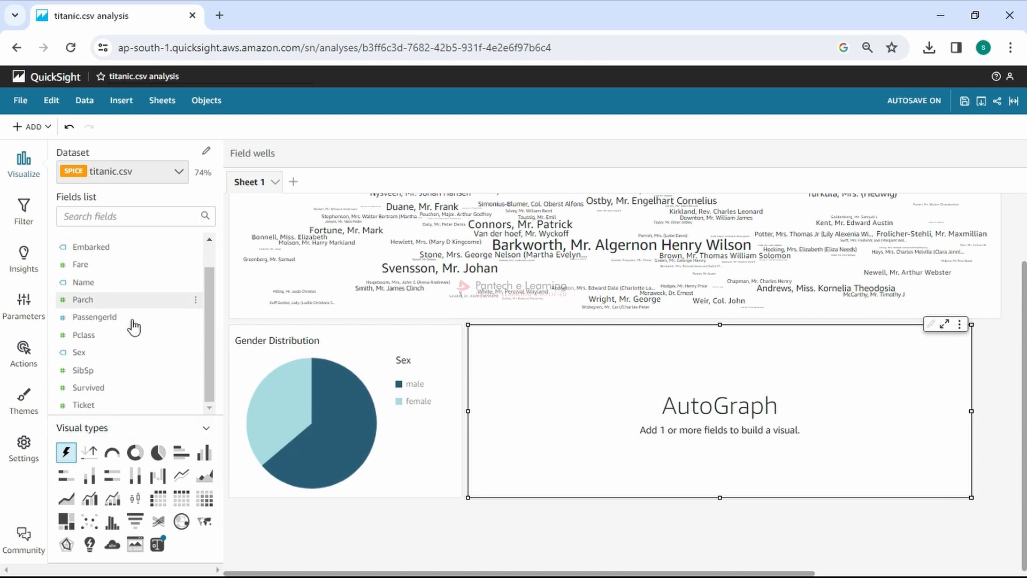
scroll(126, 383, up, 1)
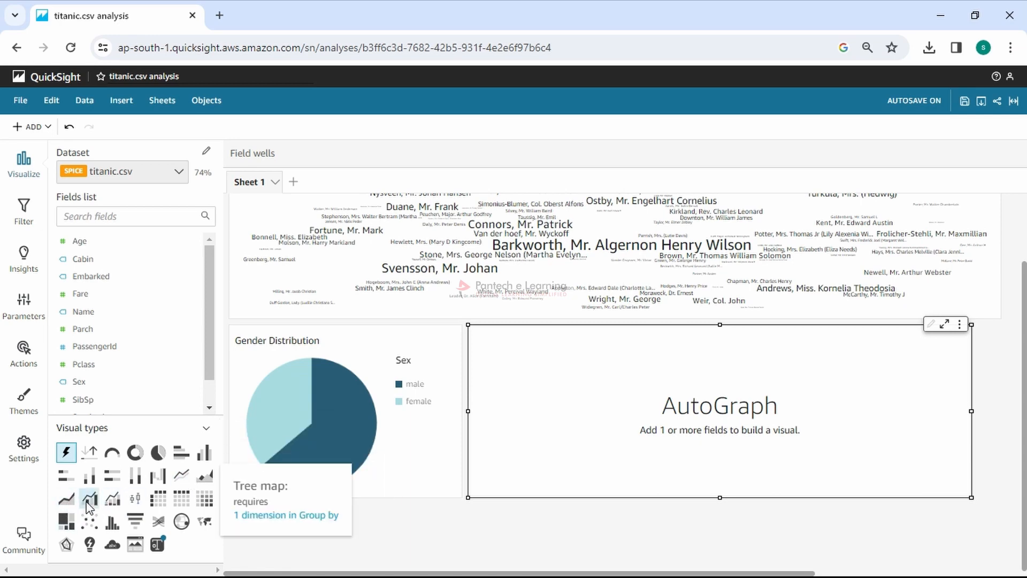
click(112, 526)
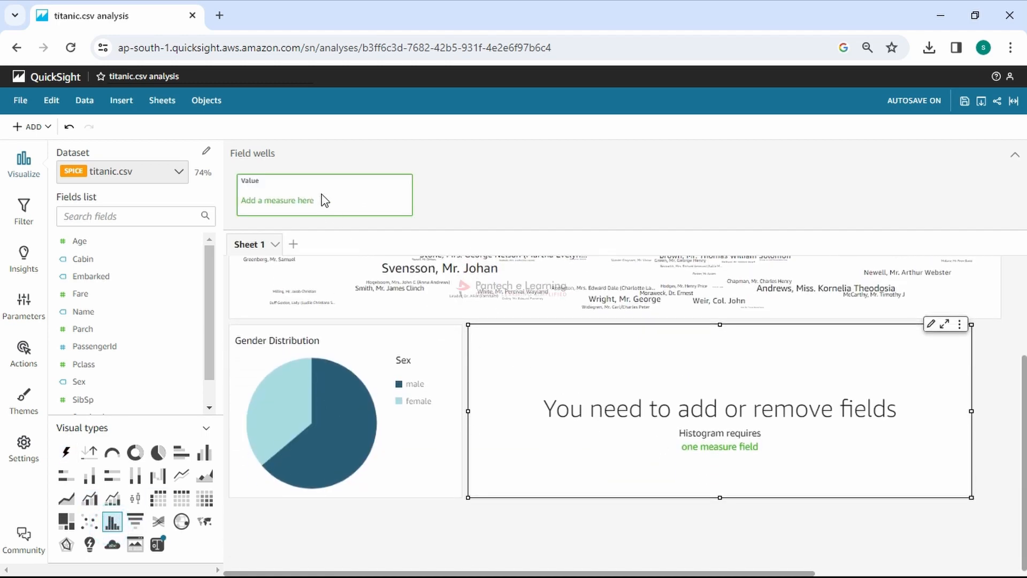
scroll(109, 369, down, 1)
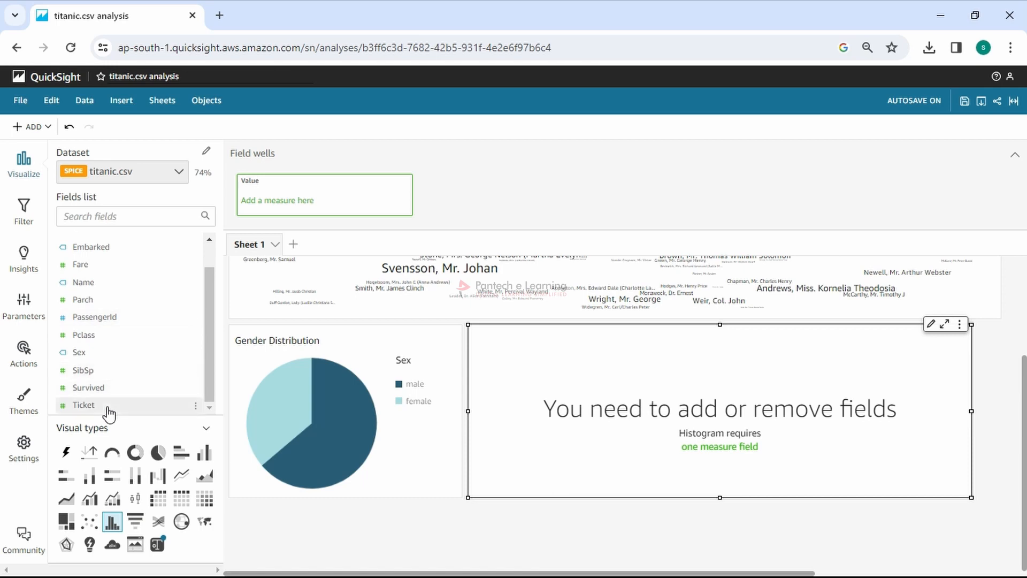
scroll(110, 399, up, 1)
drag(81, 244, 361, 218)
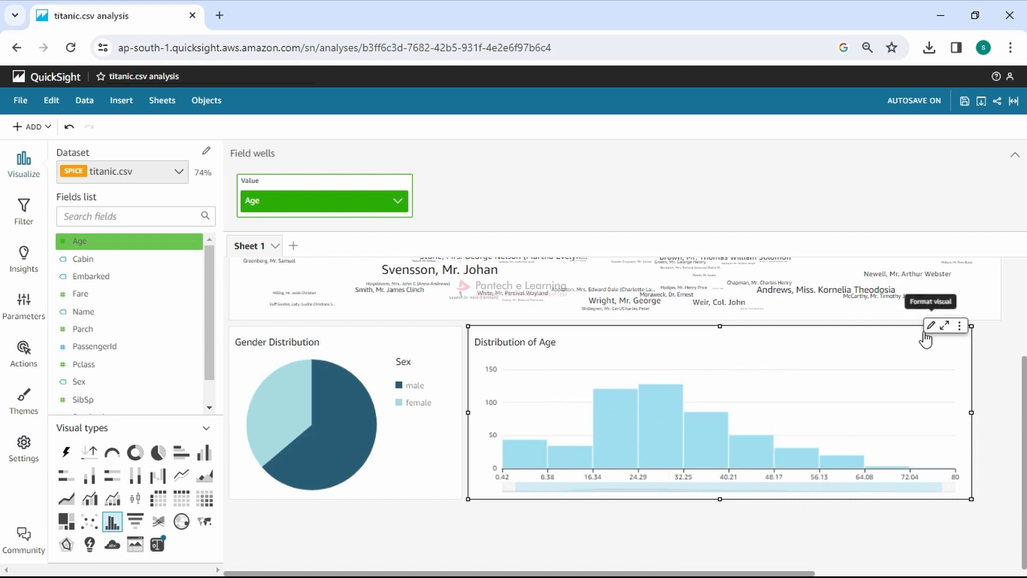
Step: Open the formatting settings of the Distribution of Age histogram and look through its bar and visual options
click(633, 421)
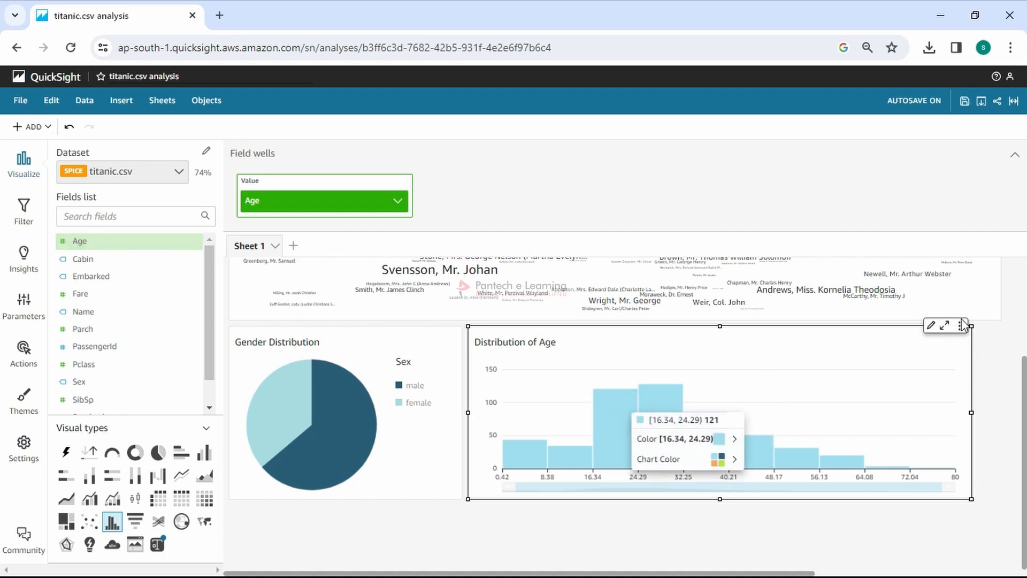
click(931, 326)
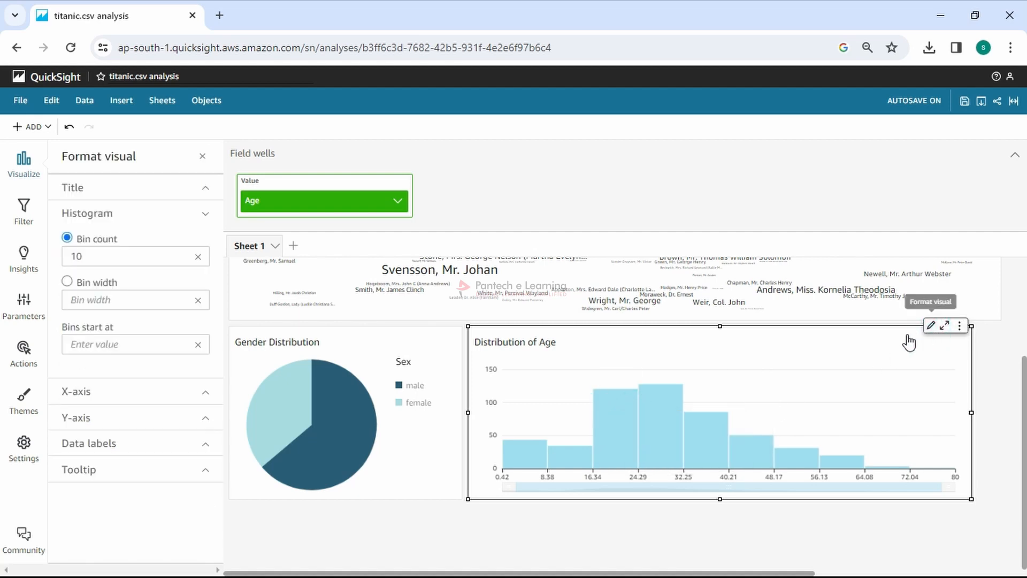
click(960, 327)
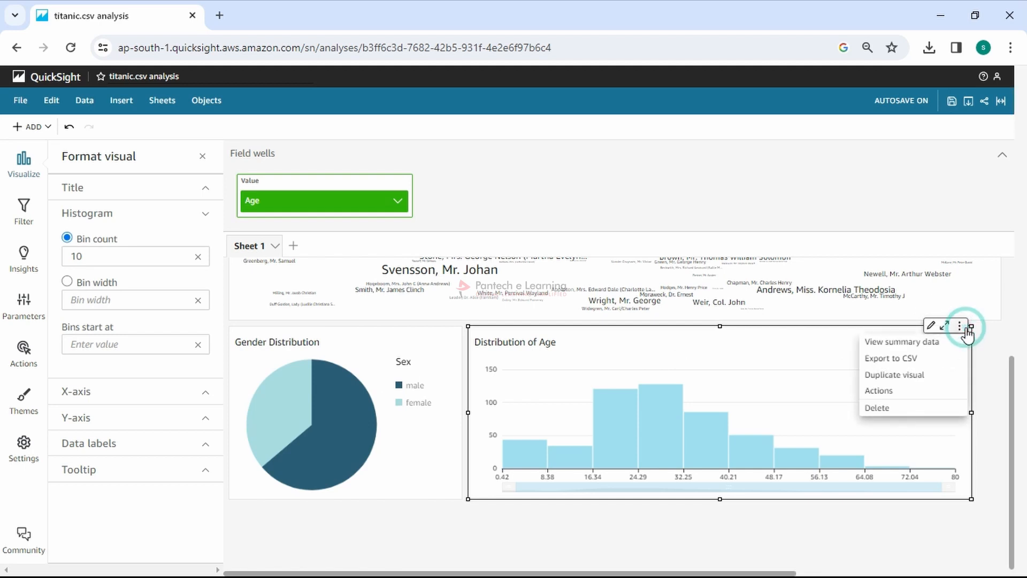
click(636, 402)
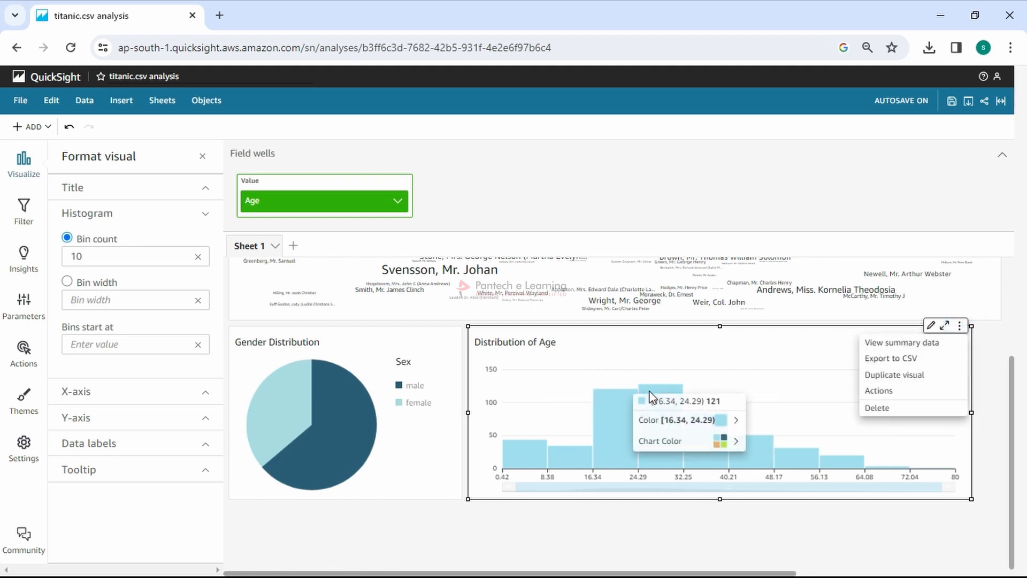
click(758, 369)
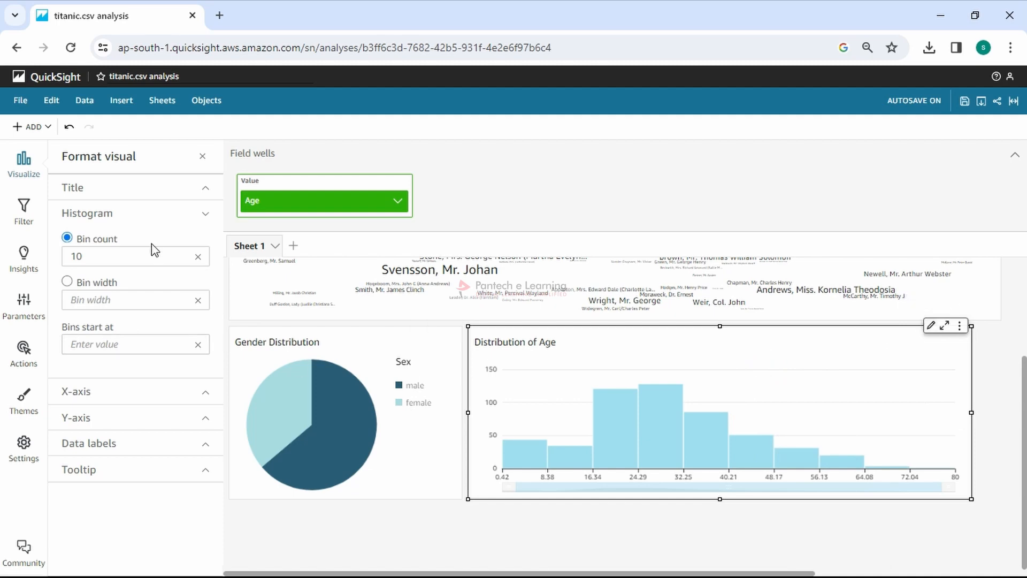
Step: Set the Age histogram's bin count to 20
click(82, 256)
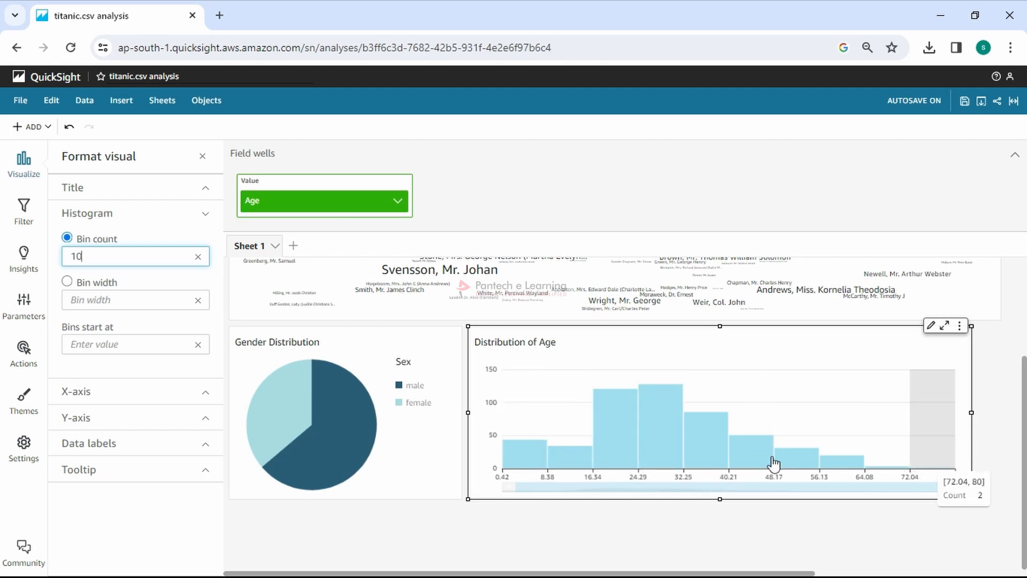
key(BackSpace)
key(BackSpace)
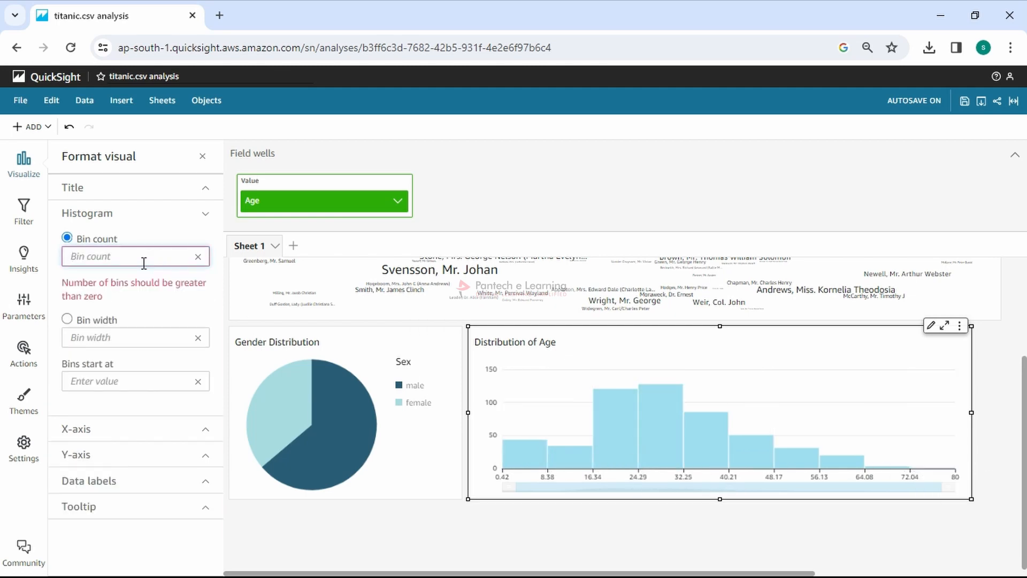
text(20)
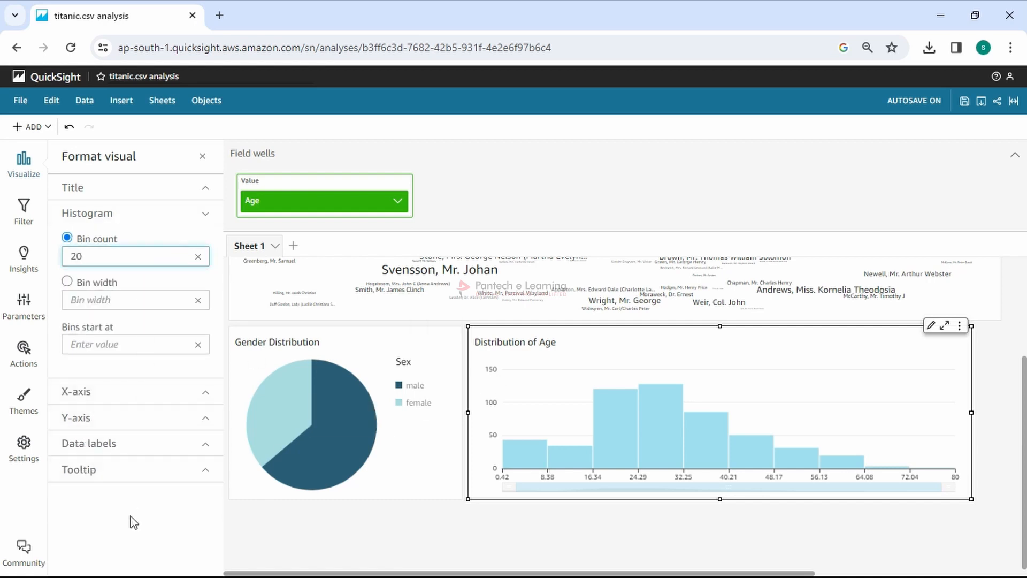
click(211, 237)
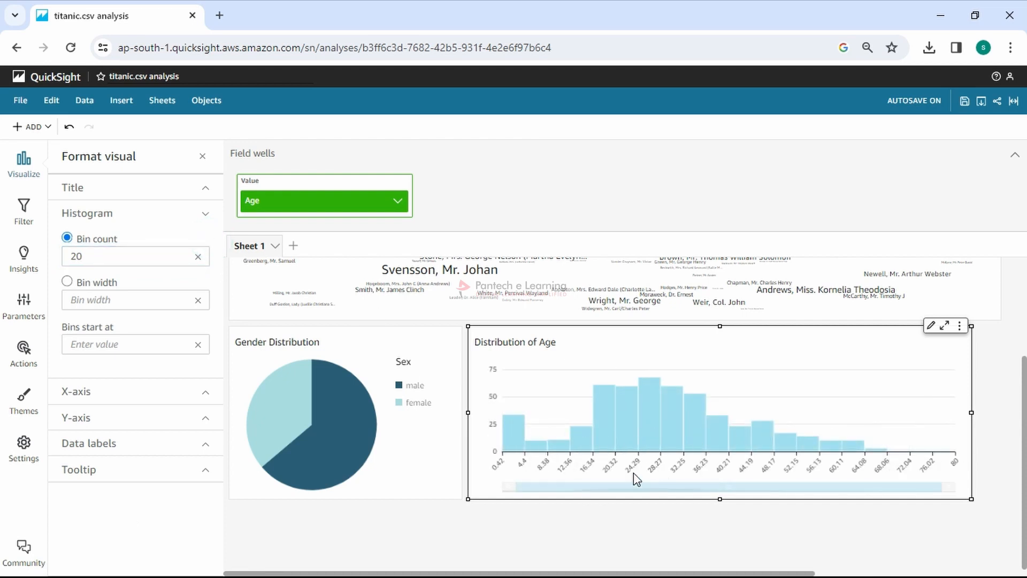
Step: Set the Age histogram's bin count to 6
click(165, 257)
key(BackSpace)
key(BackSpace)
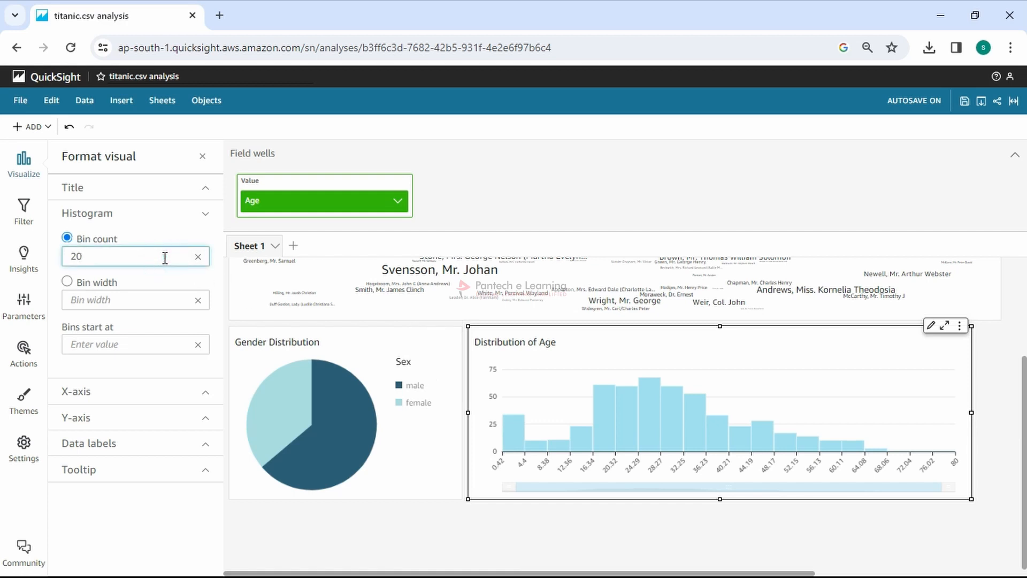
text(6)
click(110, 517)
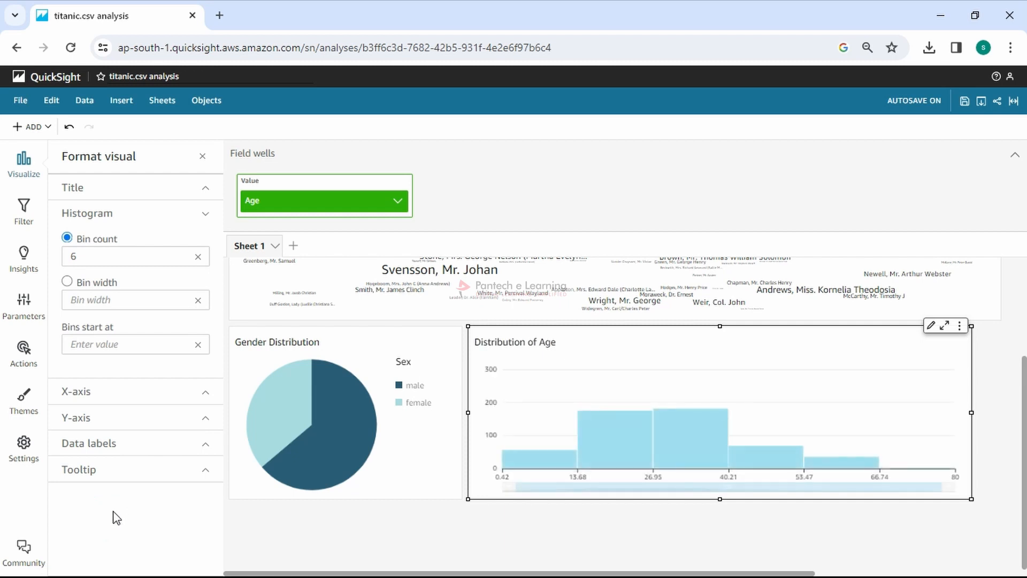
mouse_move(672, 447)
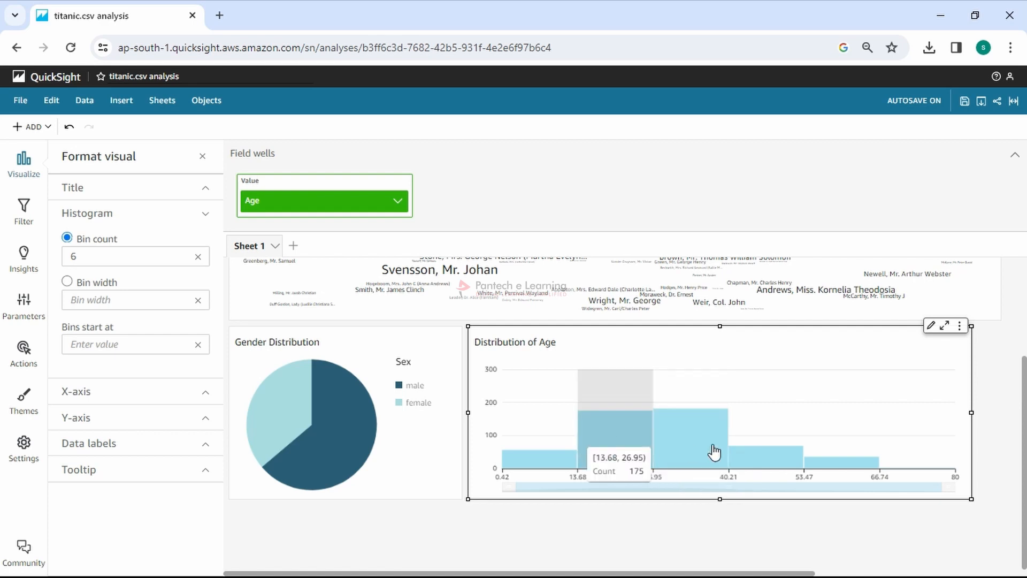
Step: Try a bin width of 10 on the Age histogram, and switch back to the bin count, leaving the bin start empty
click(148, 300)
text(10)
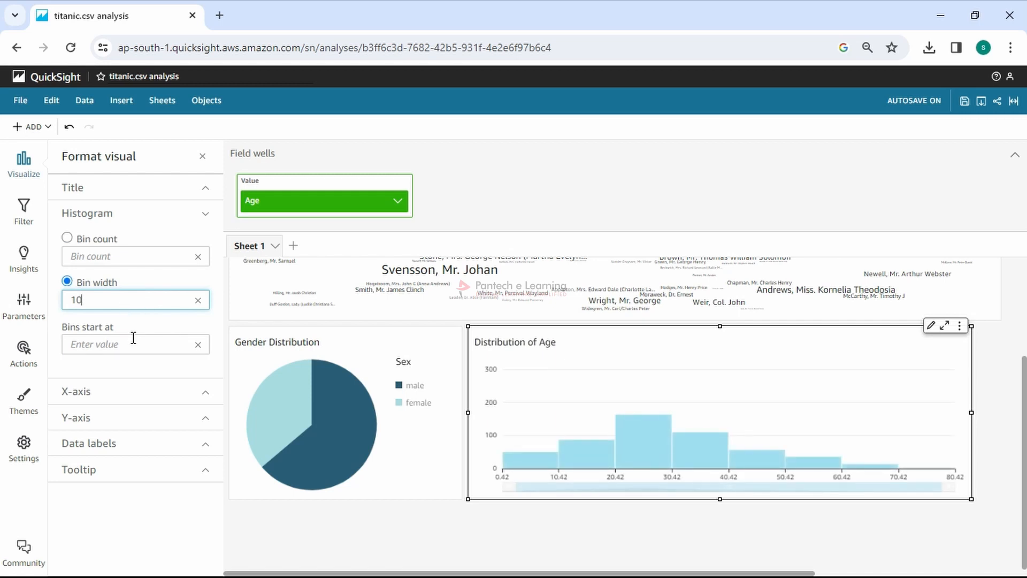
click(103, 238)
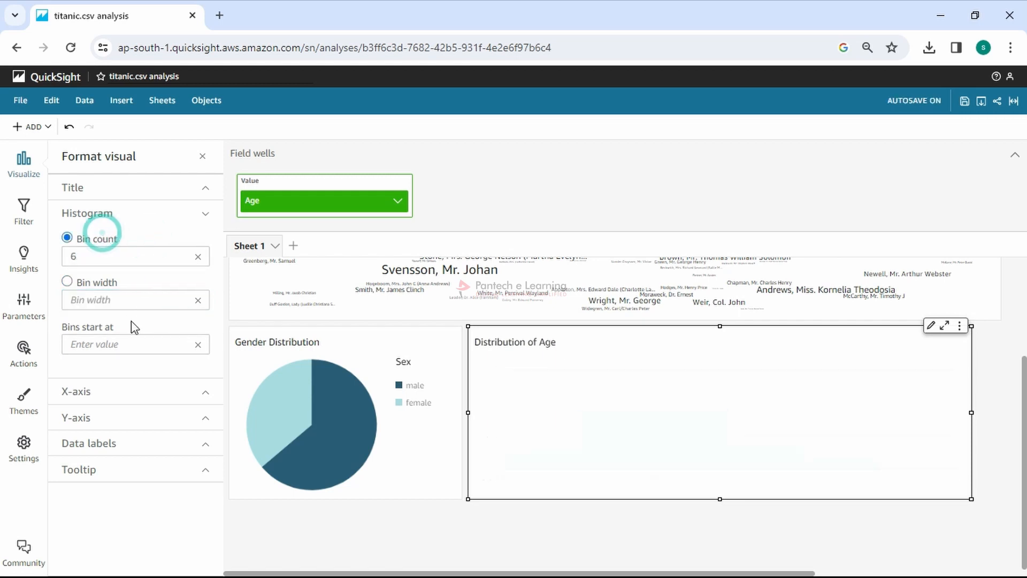
click(145, 349)
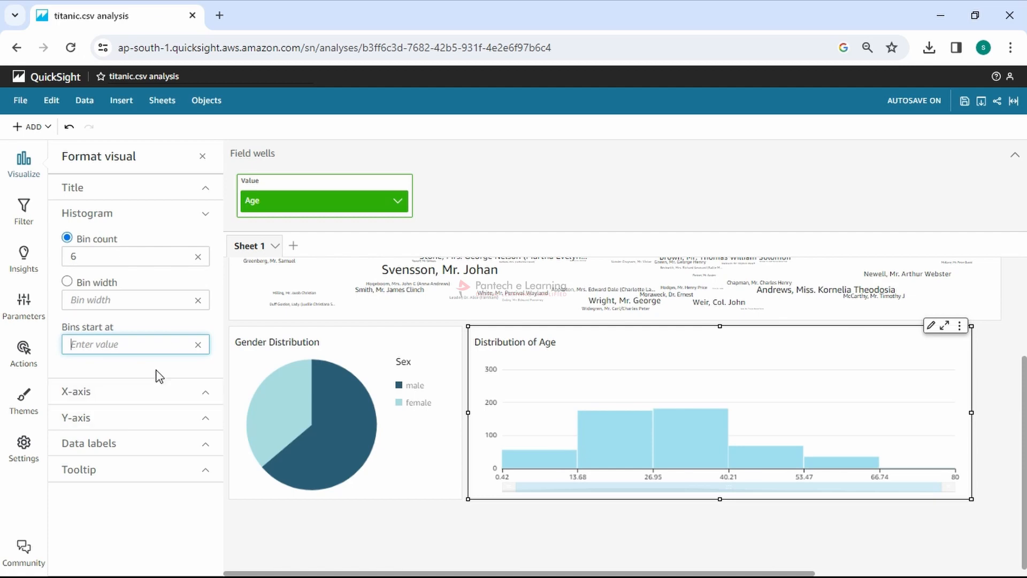
click(196, 345)
Step: Set the label size of the Age histogram's X-axis to Large
click(172, 391)
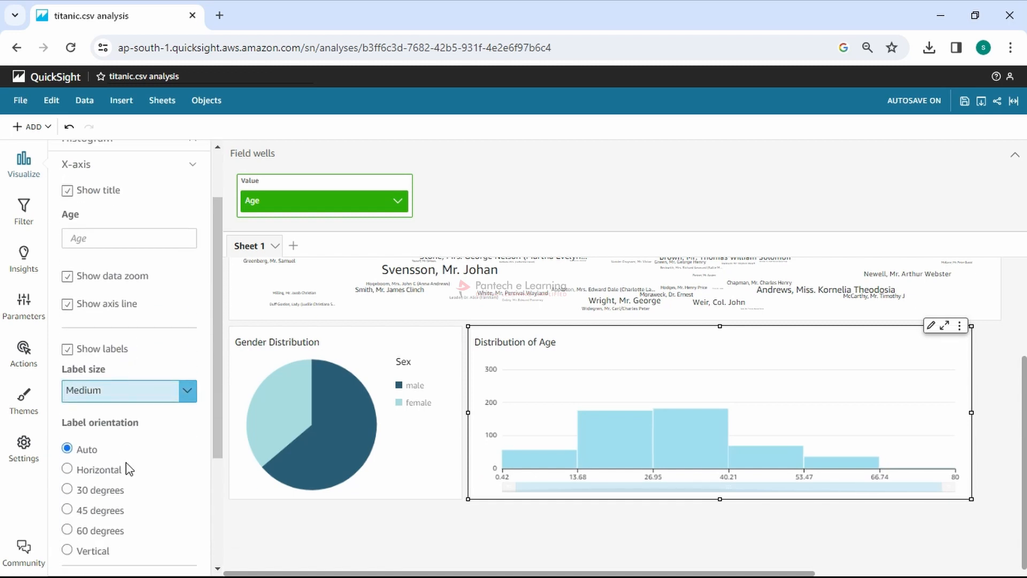
click(185, 390)
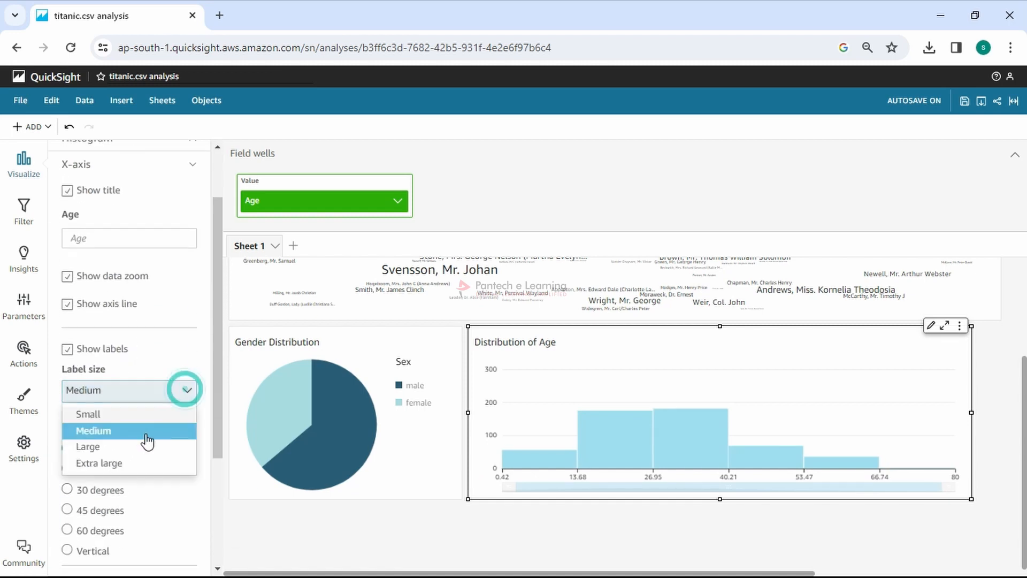
click(123, 447)
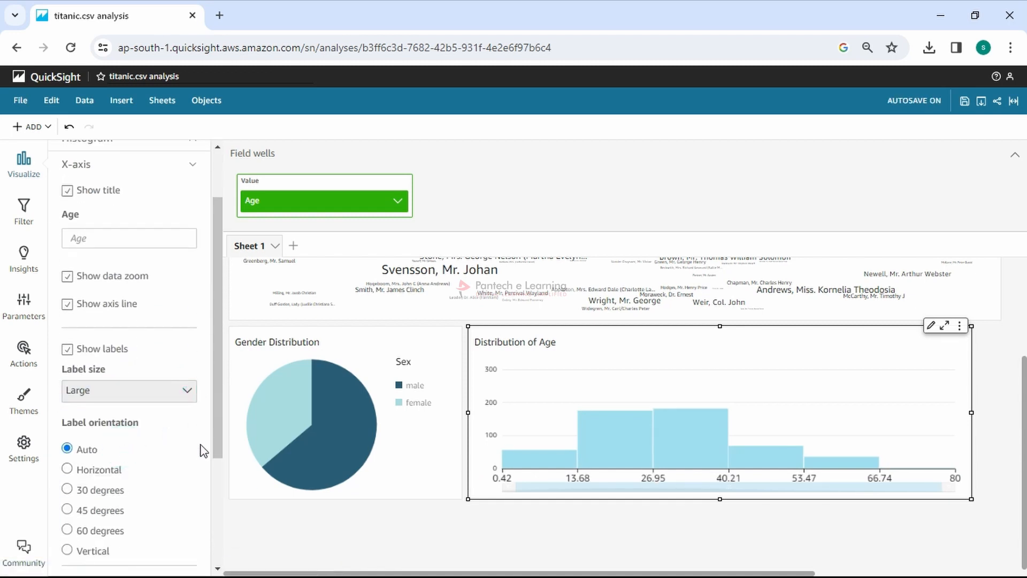
Step: Try the different X-axis label orientations on the Age histogram and settle on 30 degrees
scroll(129, 468, down, 3)
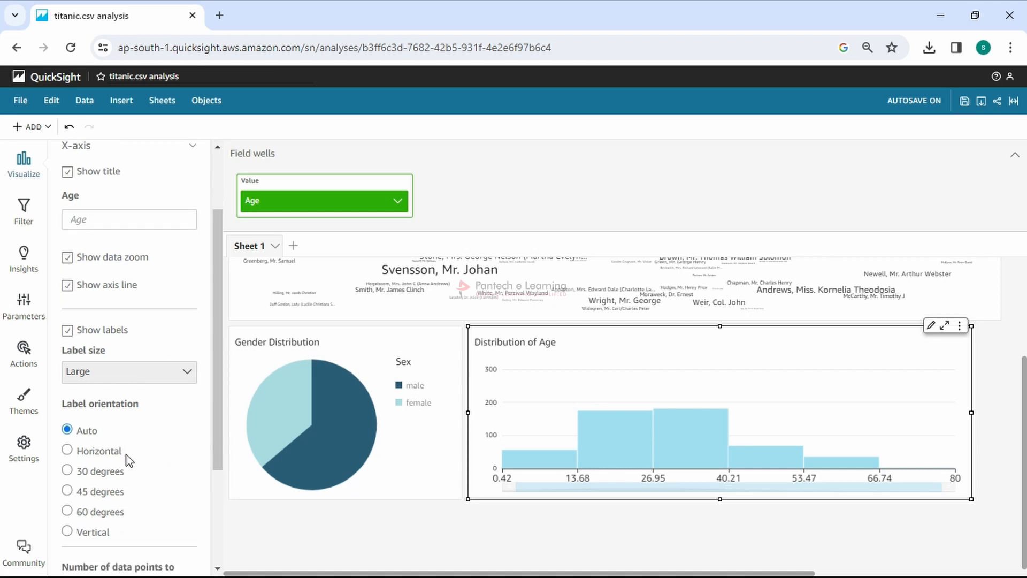
click(111, 345)
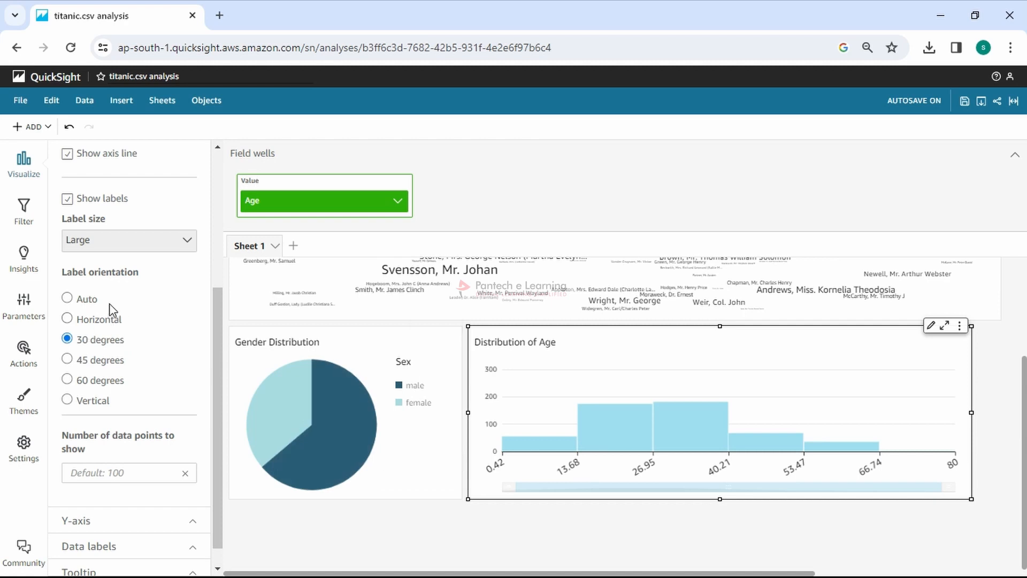
click(102, 321)
click(91, 345)
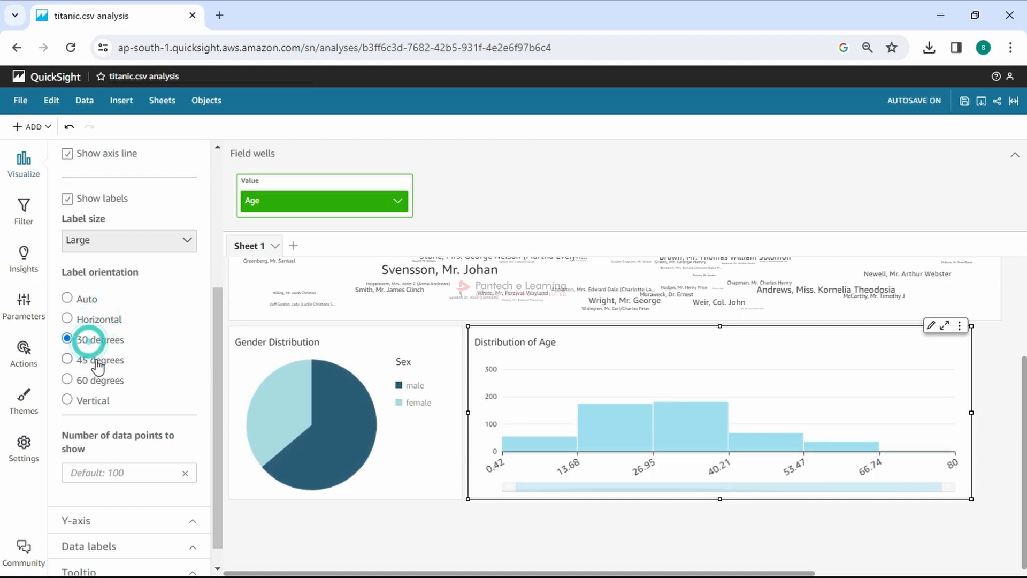
click(96, 361)
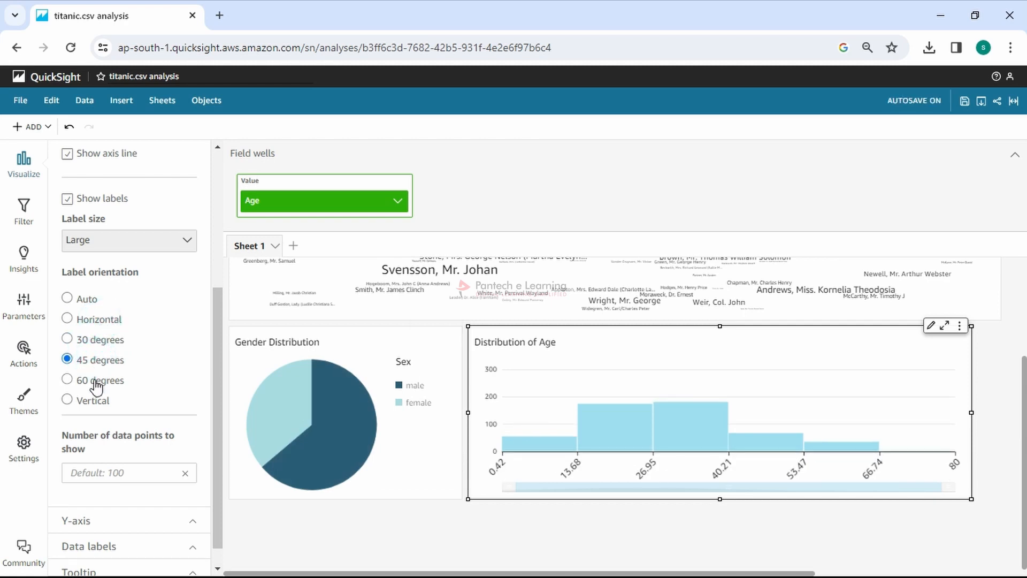
click(95, 382)
click(91, 401)
click(101, 321)
click(101, 340)
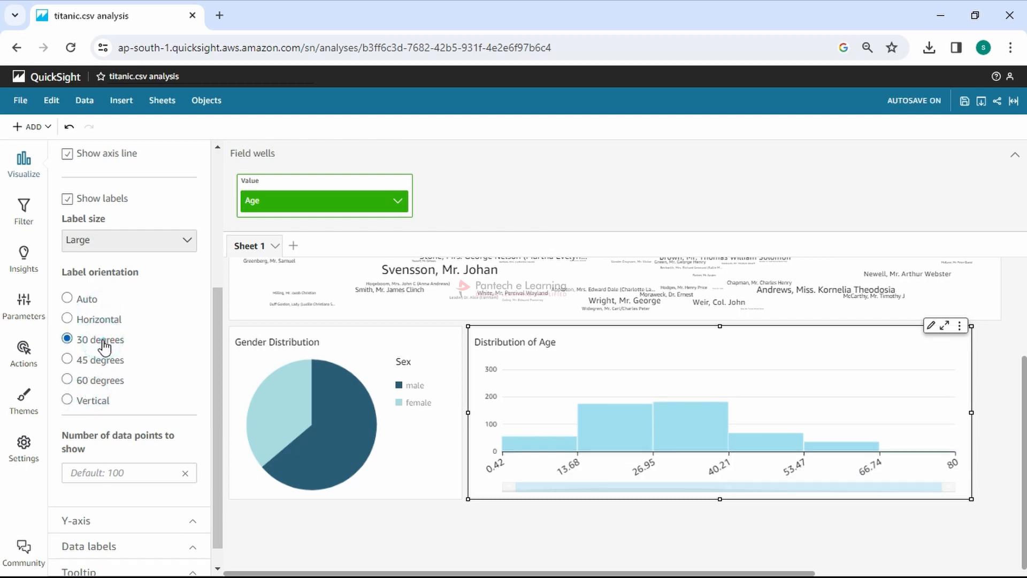
Step: Examine the Age histogram's Y-axis range, scale and step settings as well as its data label options
scroll(147, 452, down, 1)
click(146, 449)
click(134, 499)
scroll(137, 495, down, 3)
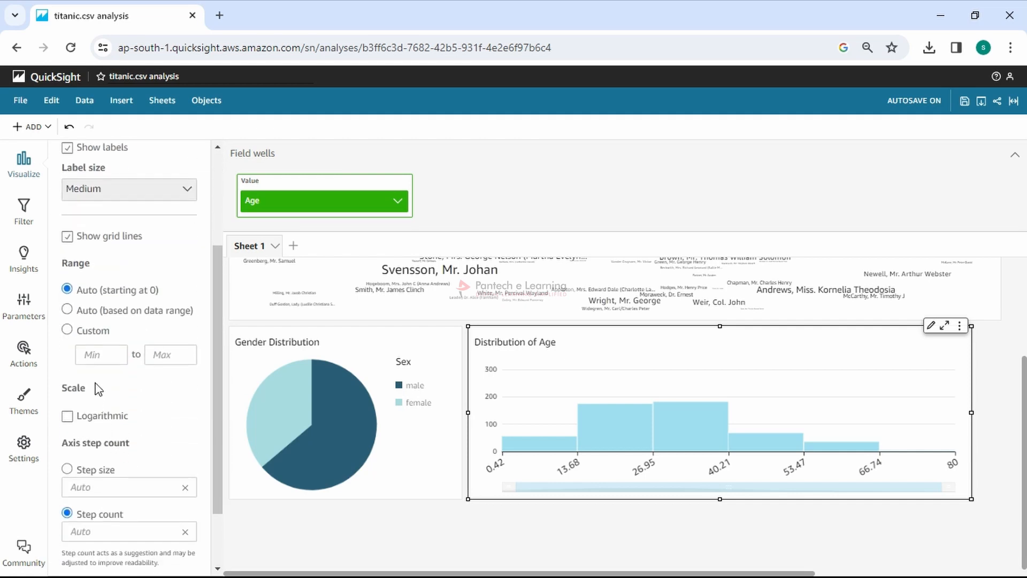
scroll(133, 411, down, 2)
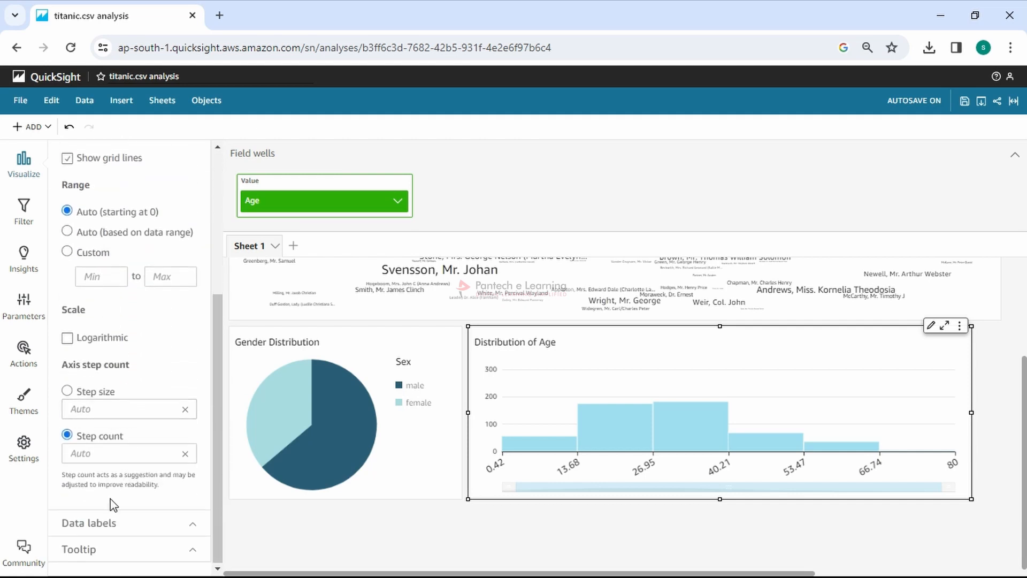
click(104, 519)
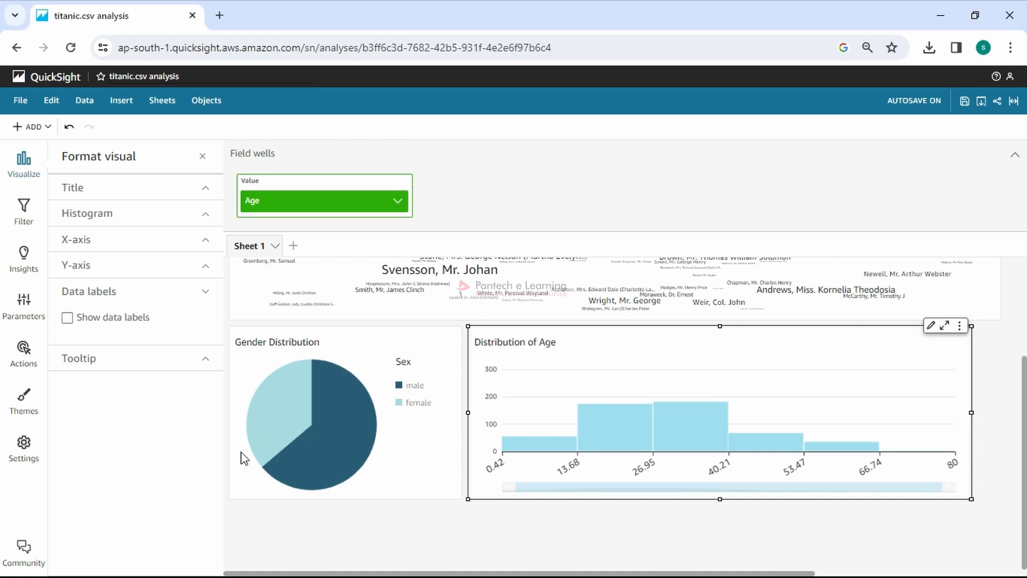
click(405, 207)
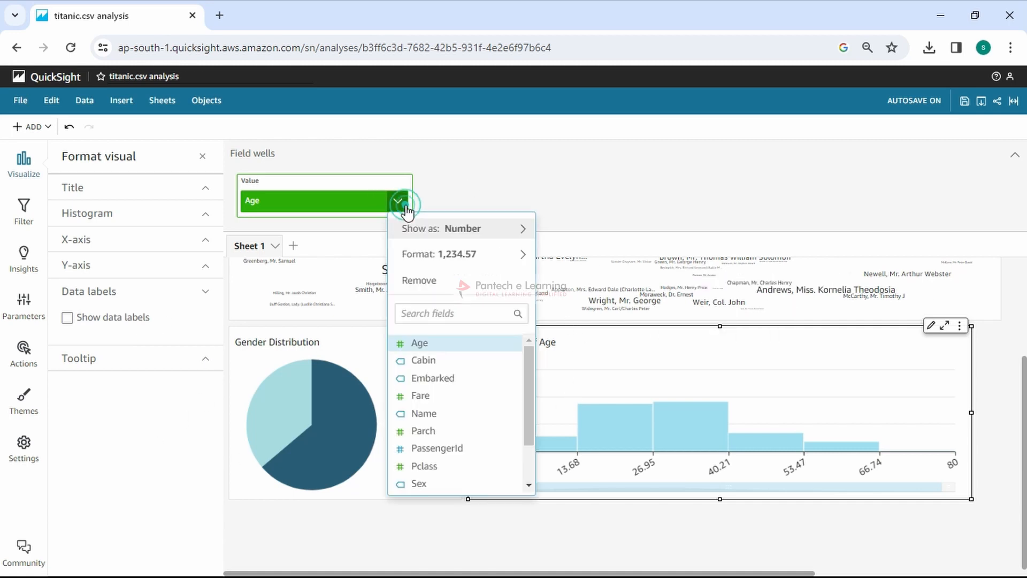
mouse_move(427, 267)
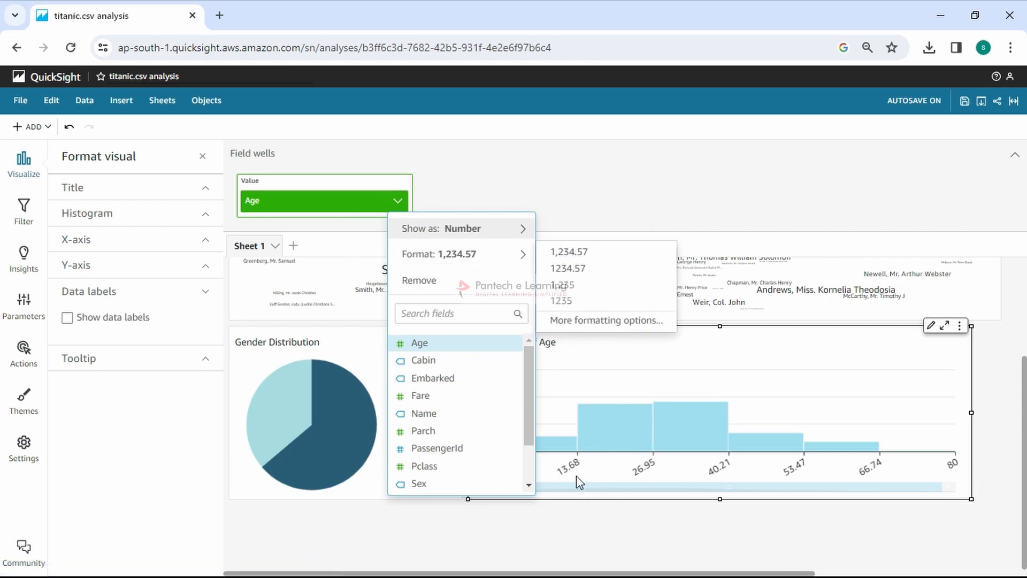
click(566, 525)
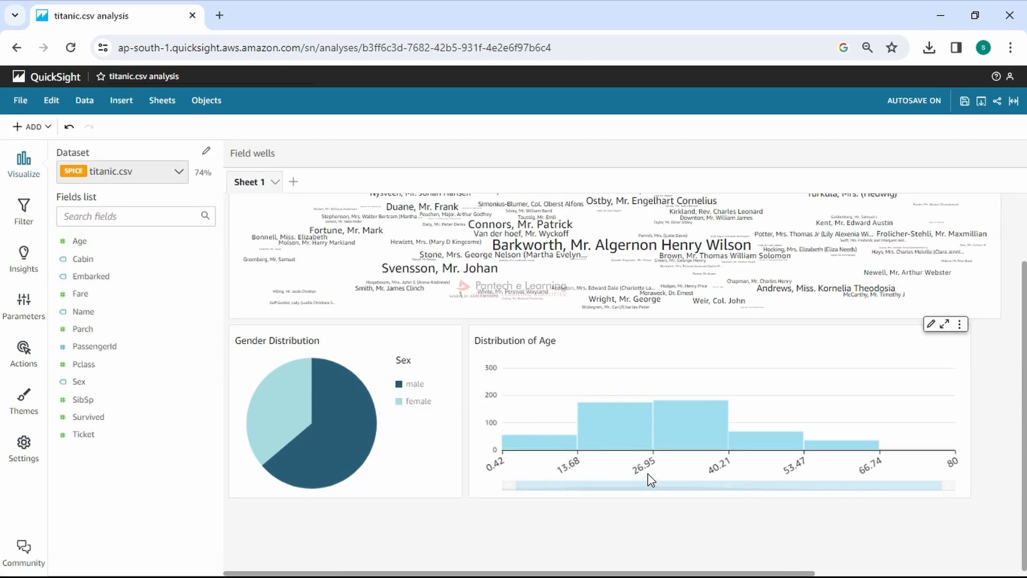
Step: Open the detailed number formatting options for the Age value of the histogram, keeping Number as the data type
click(586, 421)
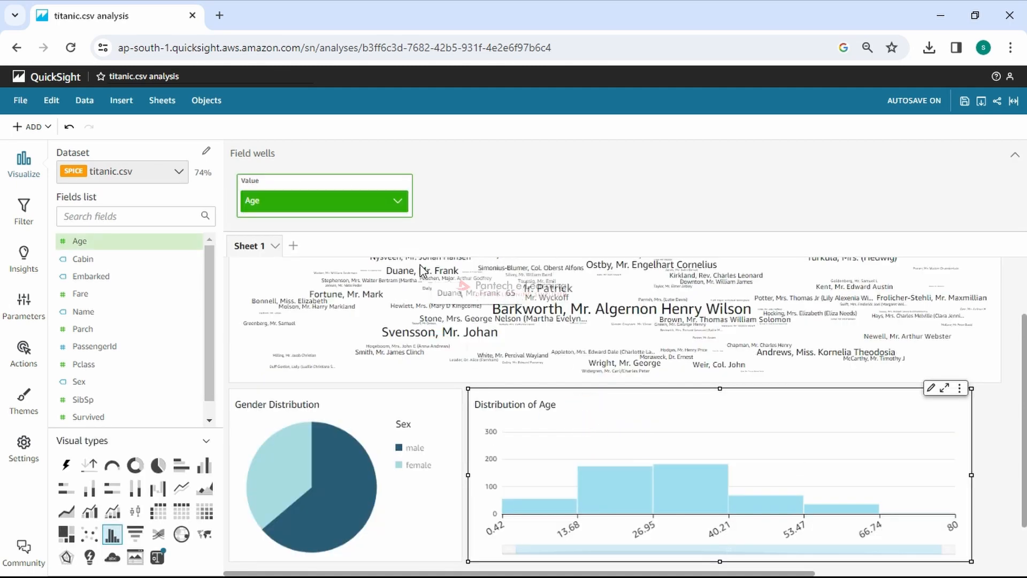
click(398, 202)
mouse_move(434, 230)
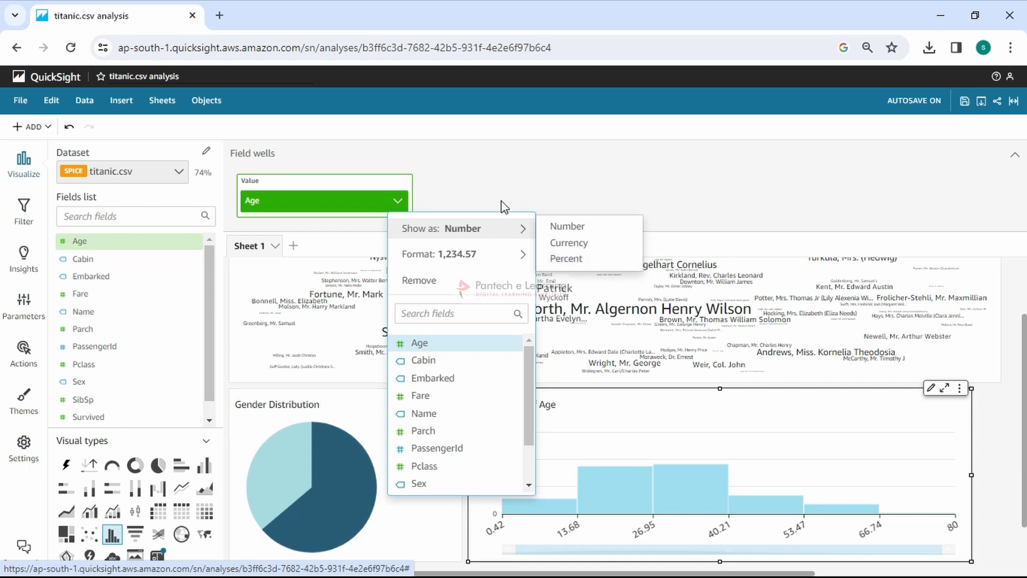
mouse_move(461, 255)
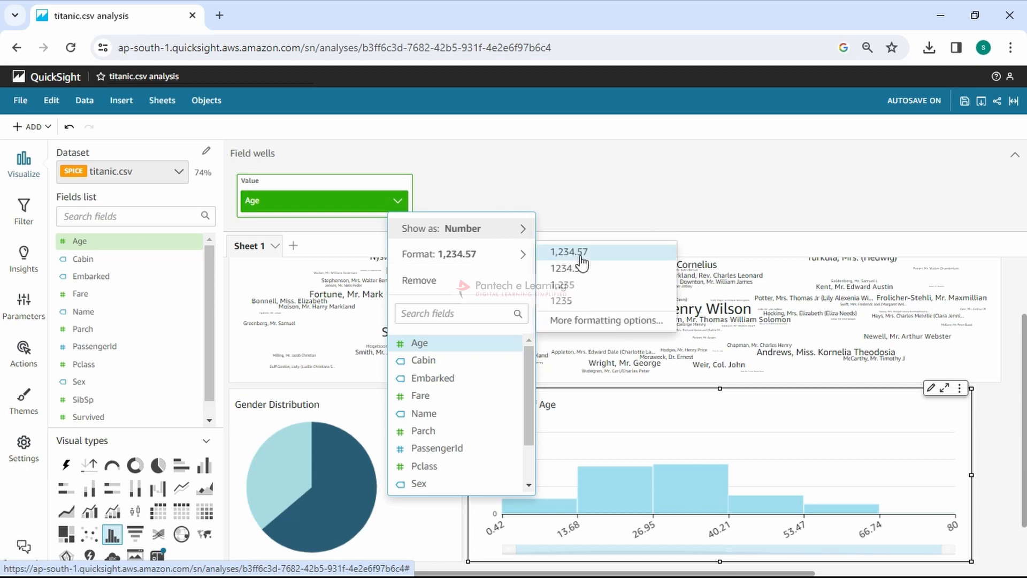
click(591, 321)
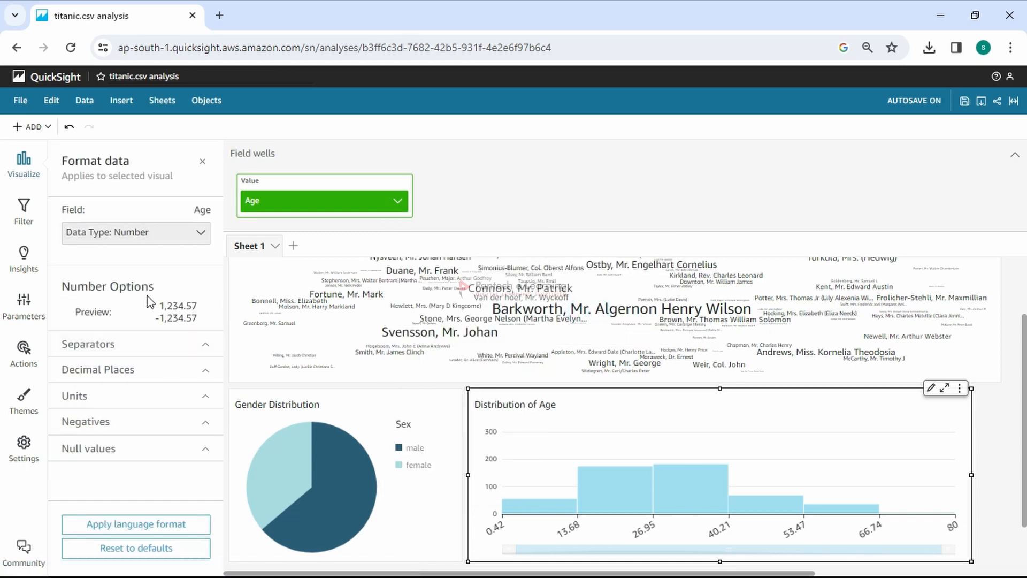
click(201, 232)
click(201, 232)
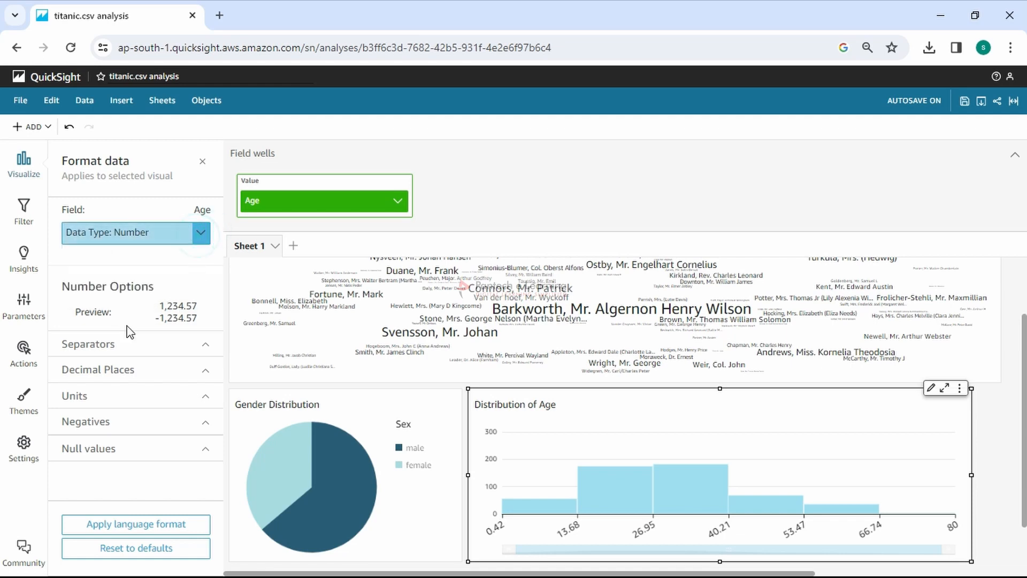
Step: Check the separator options for the Age value and set its decimal places to a custom value of 0
click(119, 344)
scroll(124, 318, down, 3)
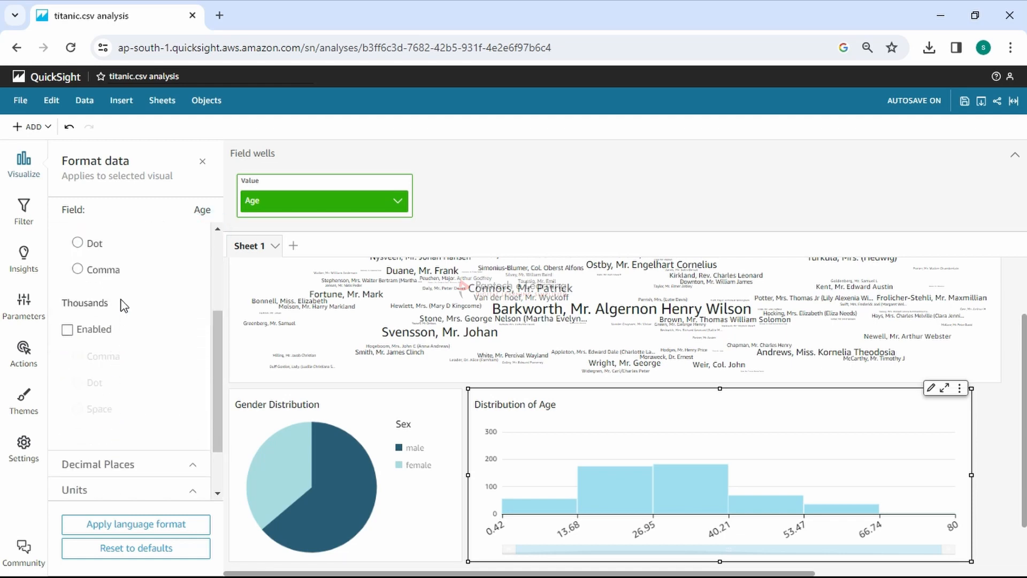
scroll(117, 319, down, 2)
click(119, 394)
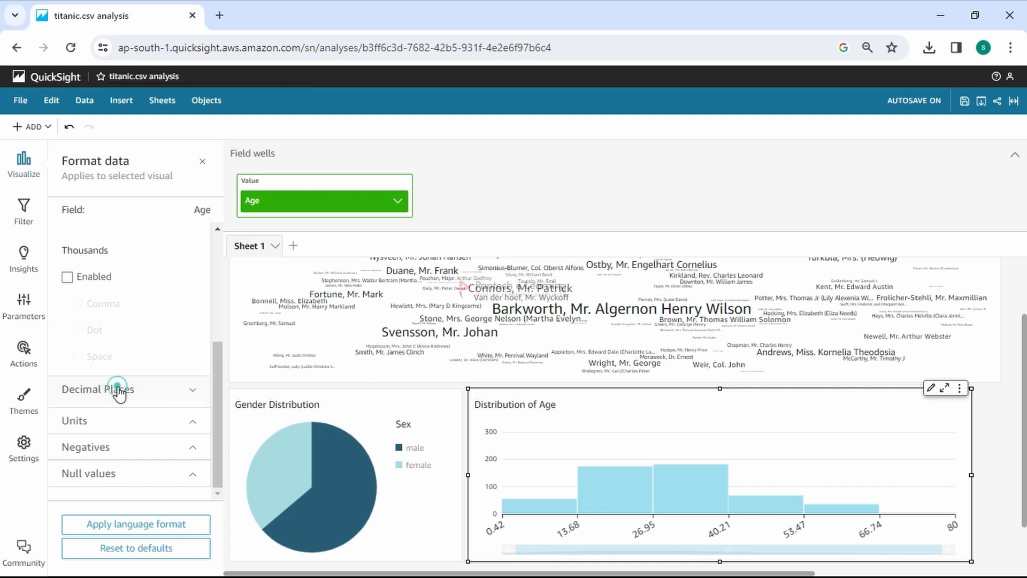
click(92, 398)
click(136, 386)
text(2)
key(BackSpace)
text(0)
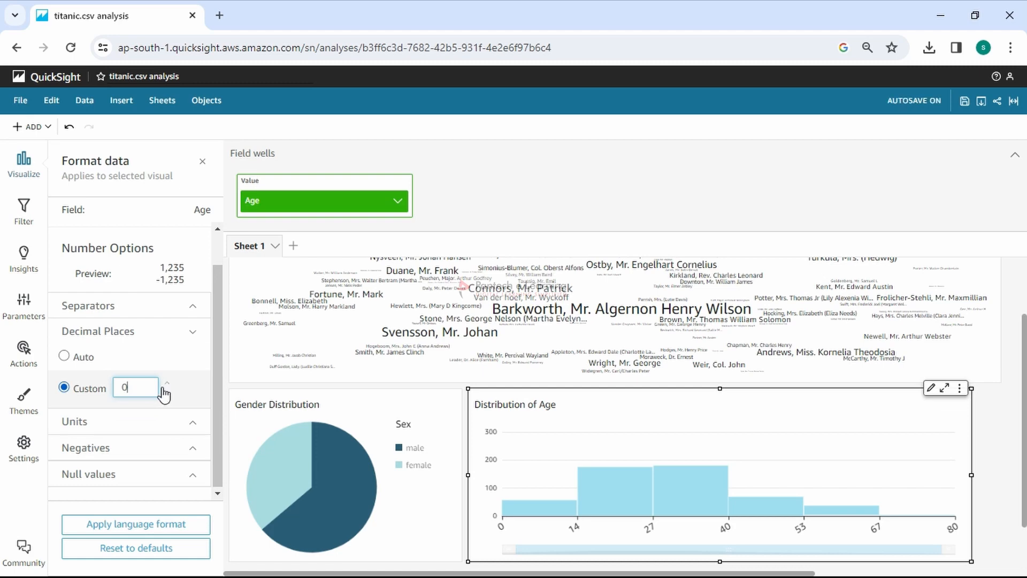
Step: Examine the units, negatives and null value formatting options for the Age value
click(172, 431)
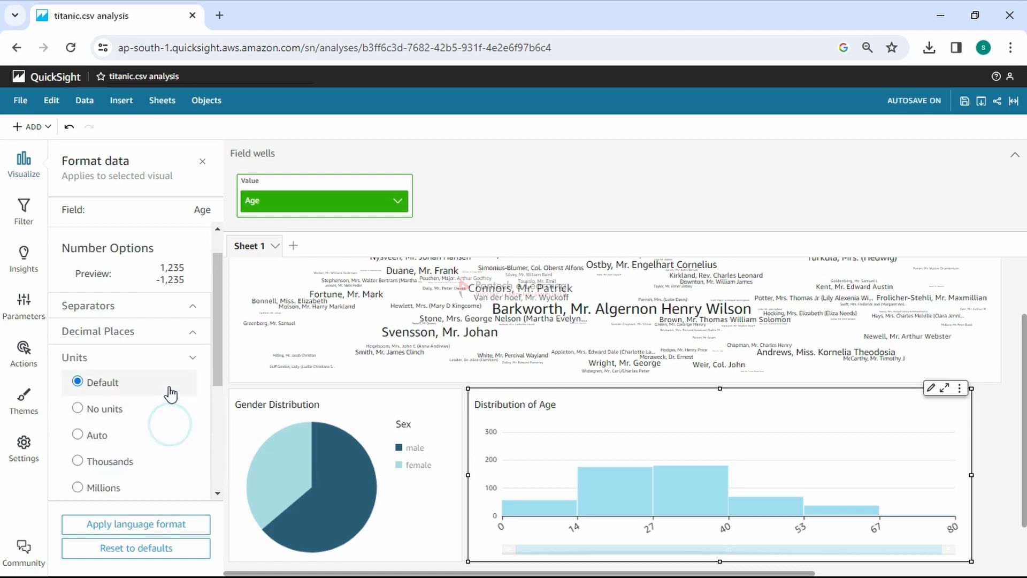
scroll(160, 412, down, 2)
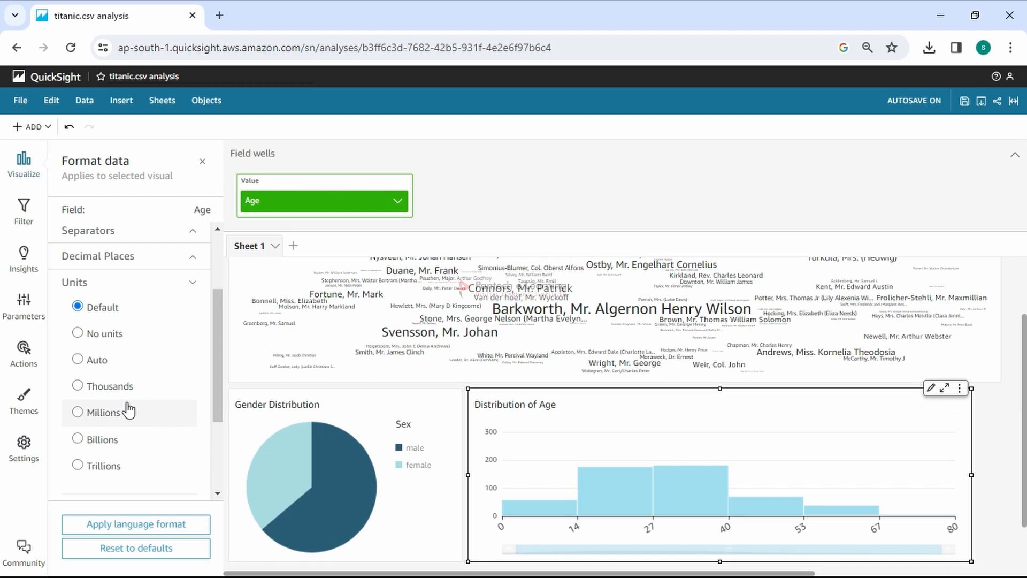
scroll(133, 420, down, 5)
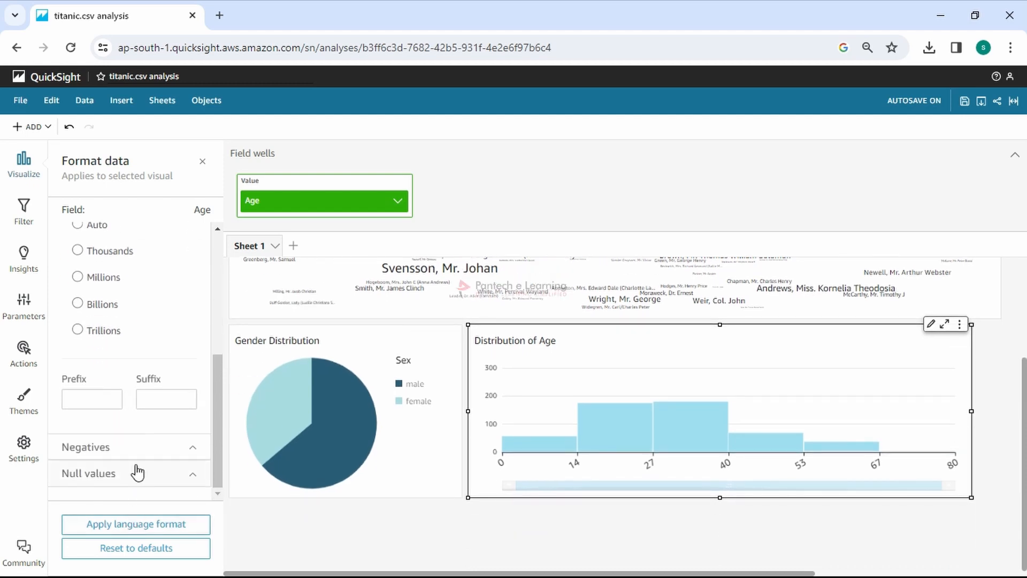
click(142, 459)
click(138, 477)
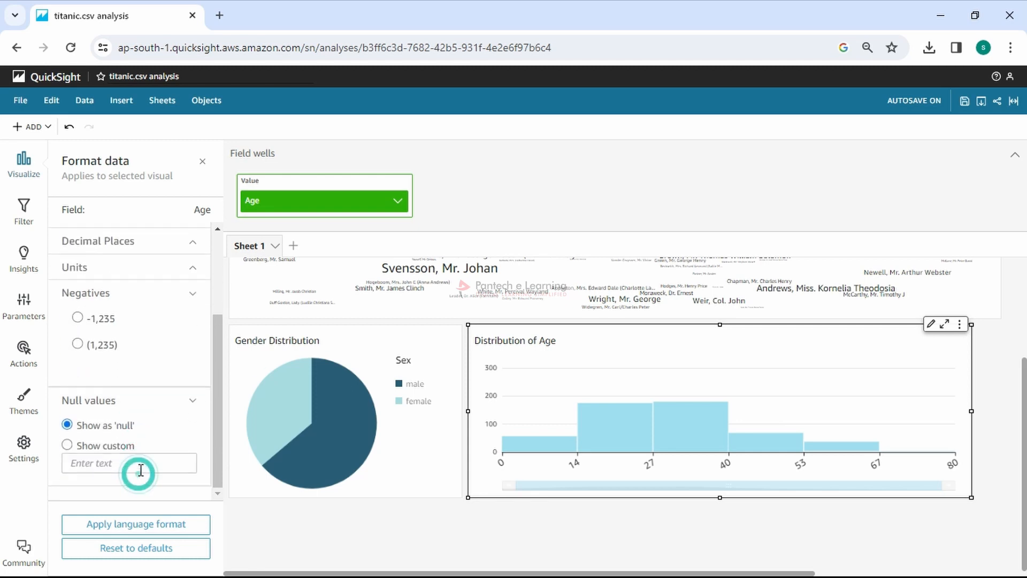
scroll(134, 433, up, 3)
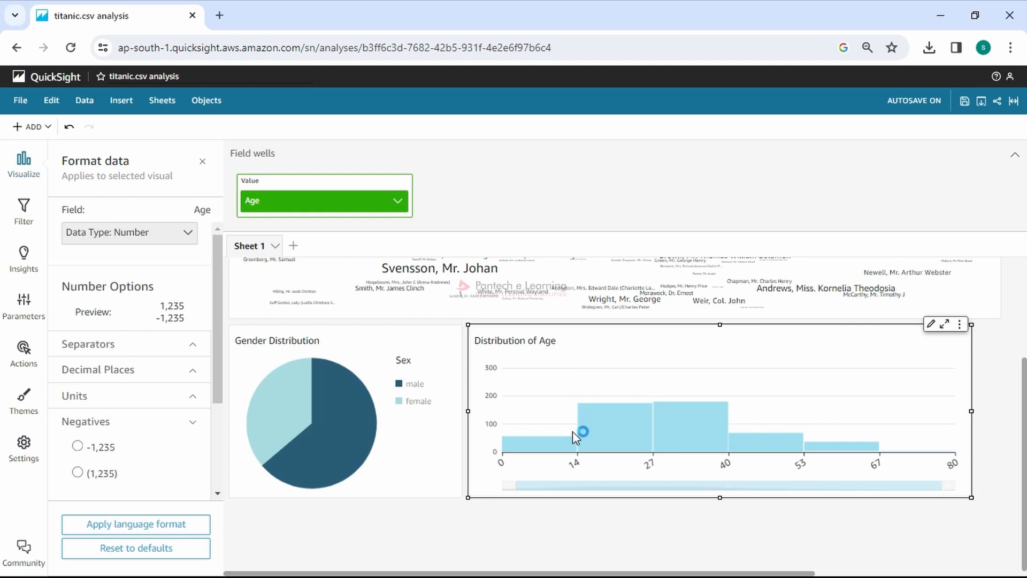
Step: Set the Age histogram's bin count to 10 and make the visual taller by extending its lower edge
click(932, 324)
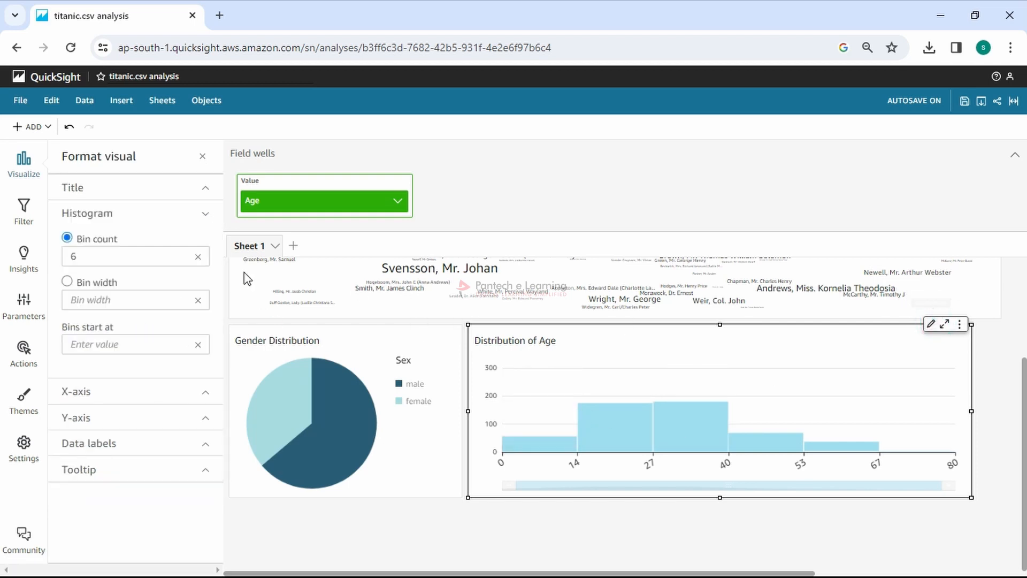
double_click(73, 256)
text(10)
click(112, 498)
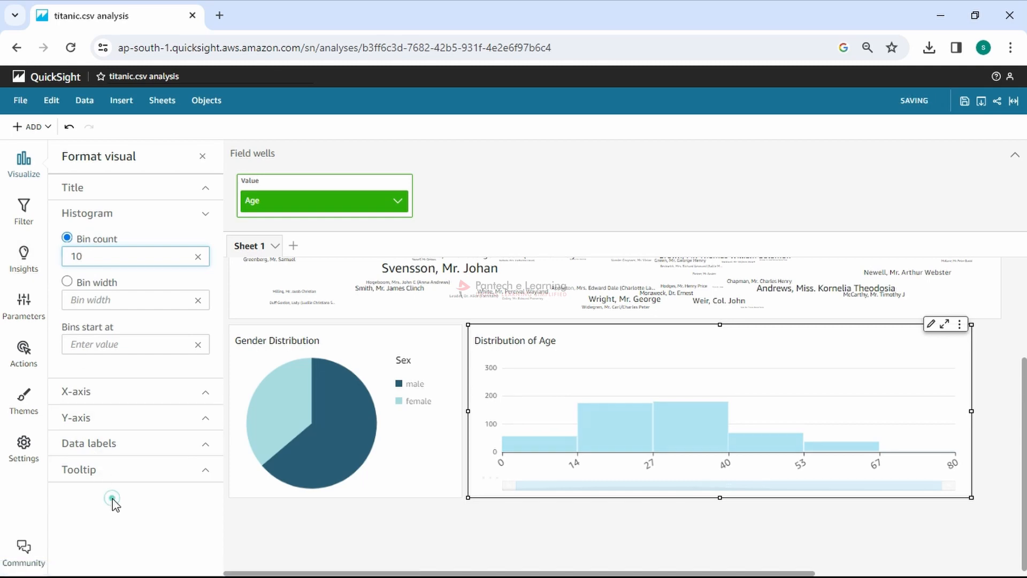
drag(719, 499, 720, 556)
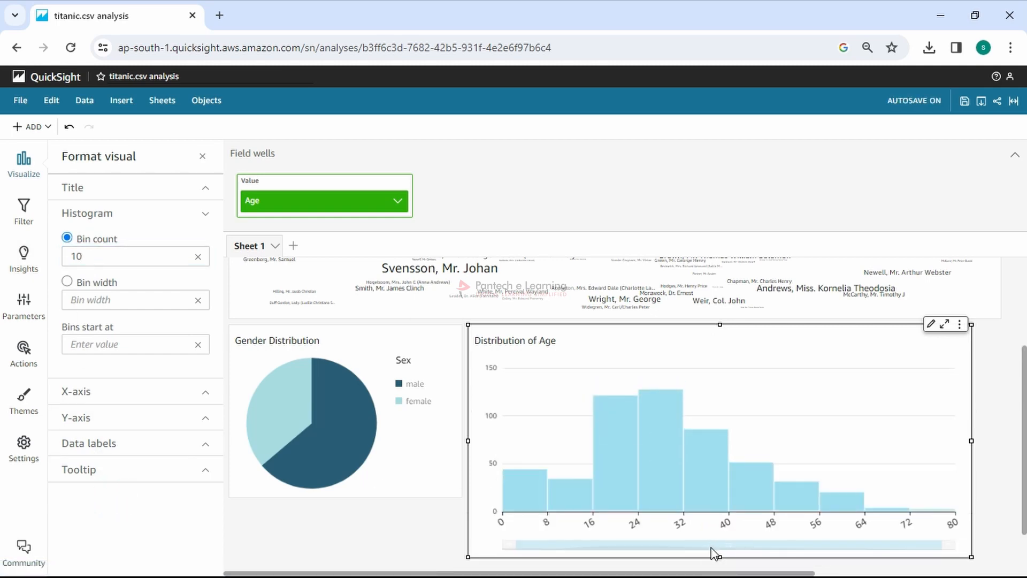
scroll(426, 525, down, 2)
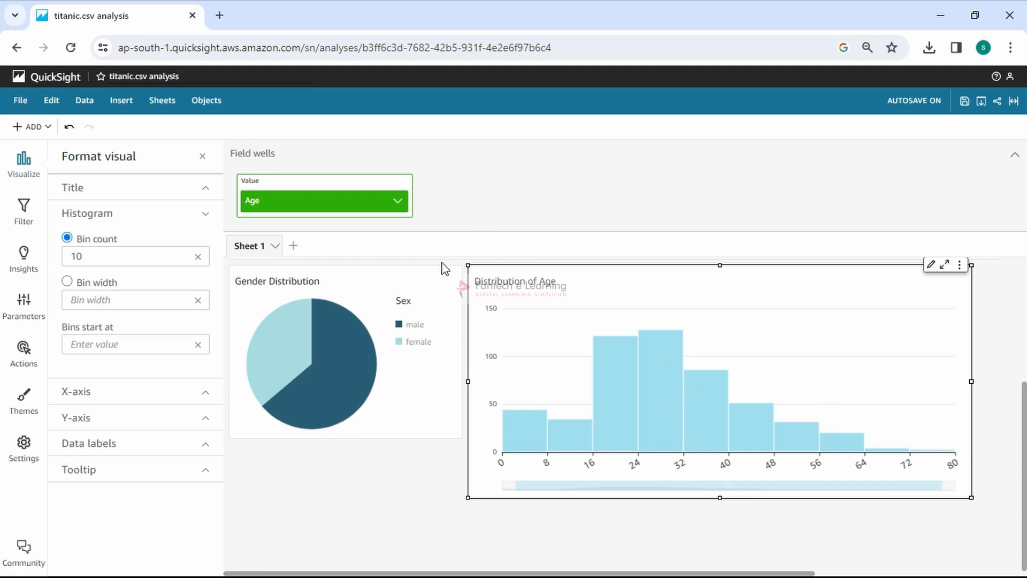
scroll(451, 262, up, 4)
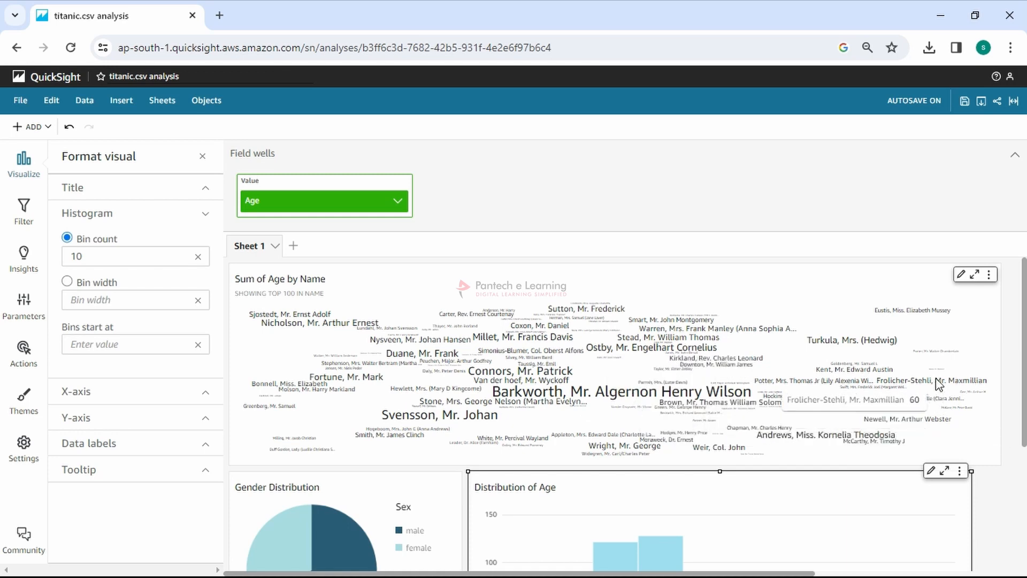
mouse_move(941, 375)
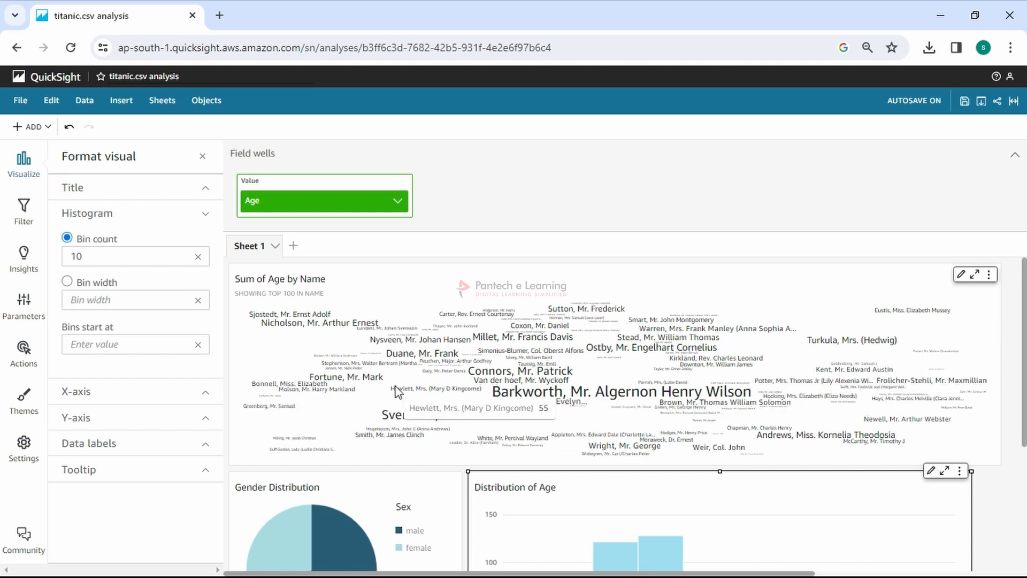
scroll(600, 490, down, 4)
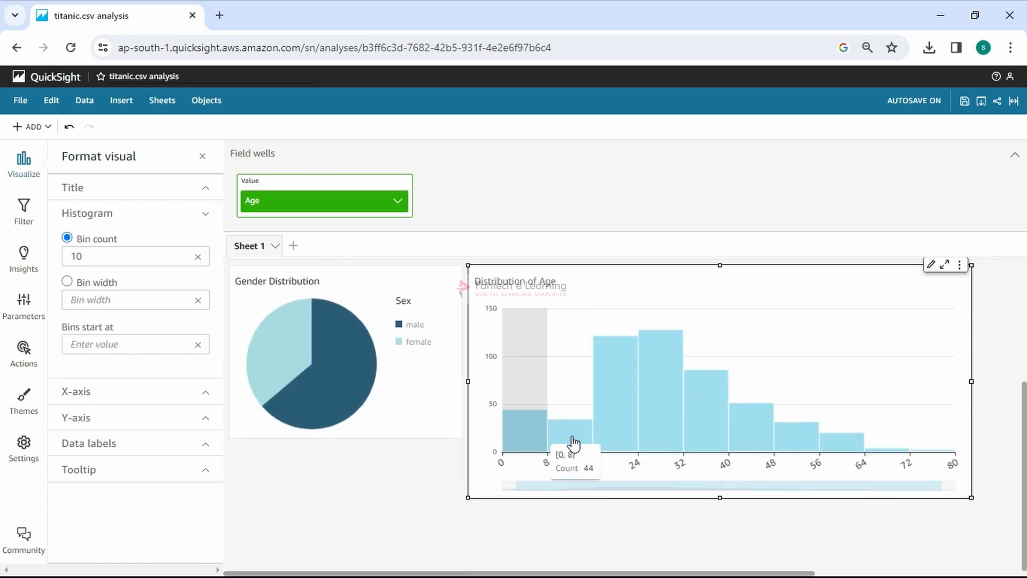
Step: Add a new visual to Sheet 1 and set its type to Heat map
click(24, 166)
click(28, 173)
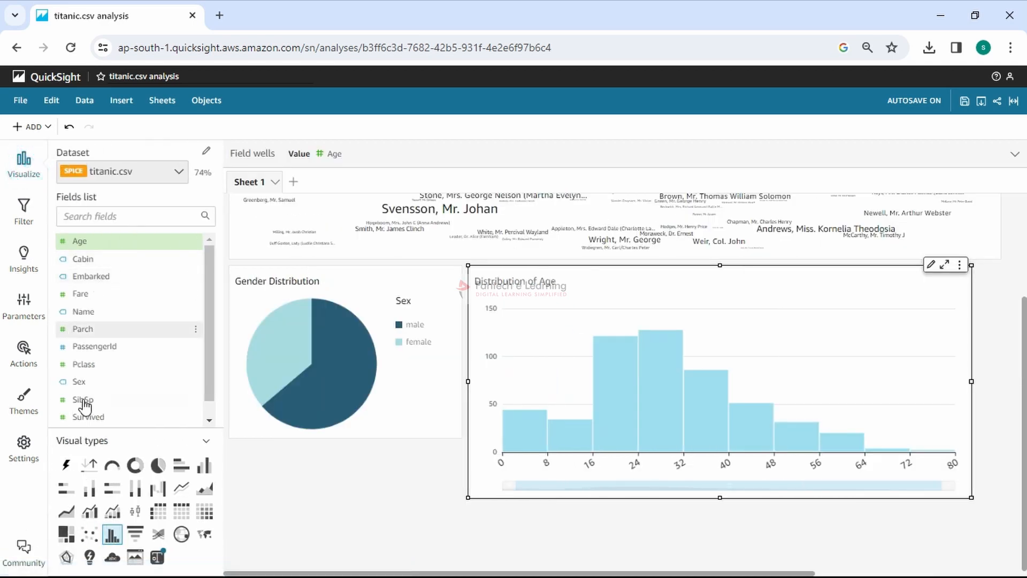
click(15, 128)
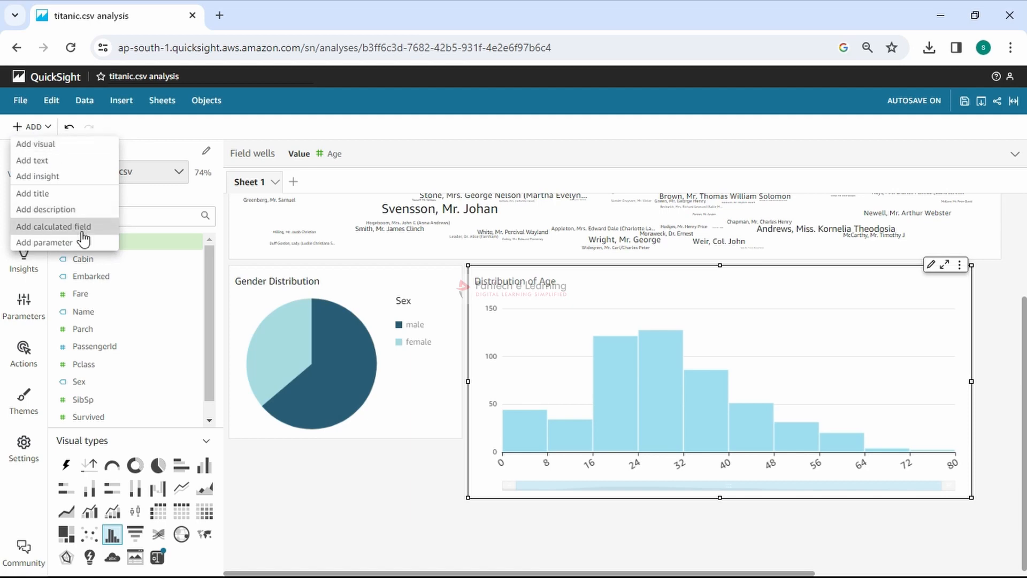
click(73, 143)
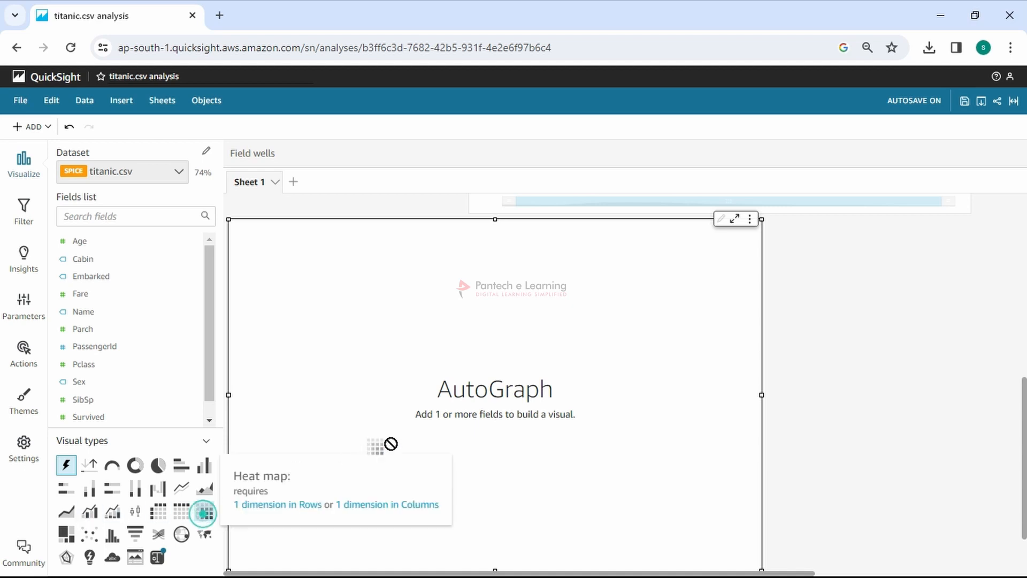
click(204, 512)
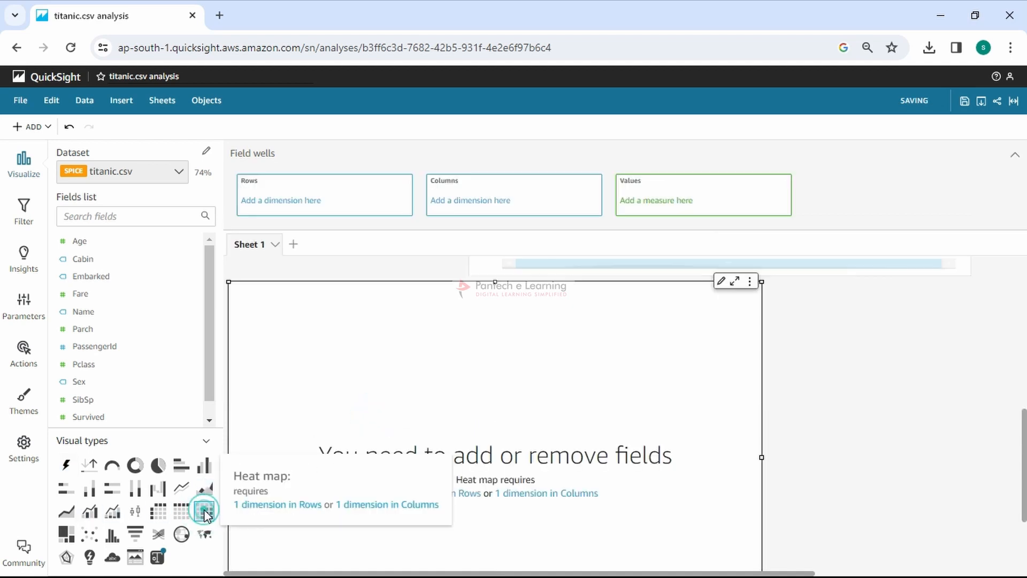
Step: Add Sex to the heat map's rows and look over the resulting grid and legend
scroll(363, 310, down, 3)
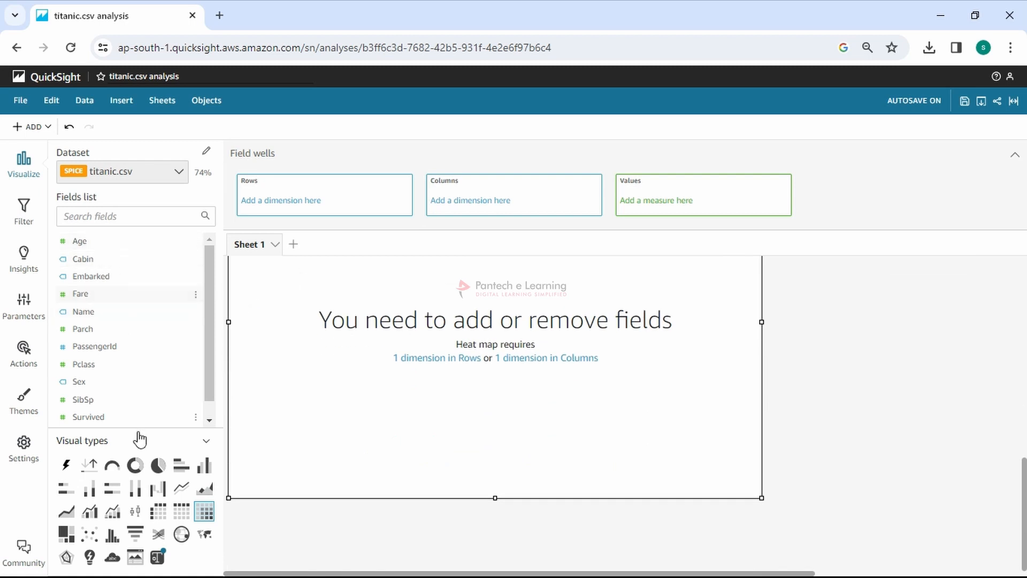
click(135, 378)
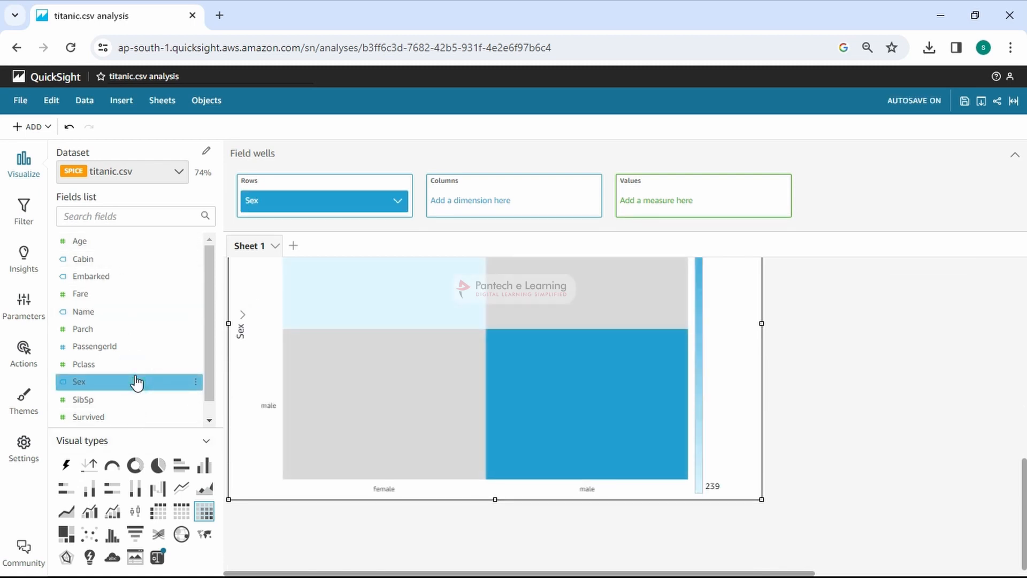
scroll(319, 388, up, 3)
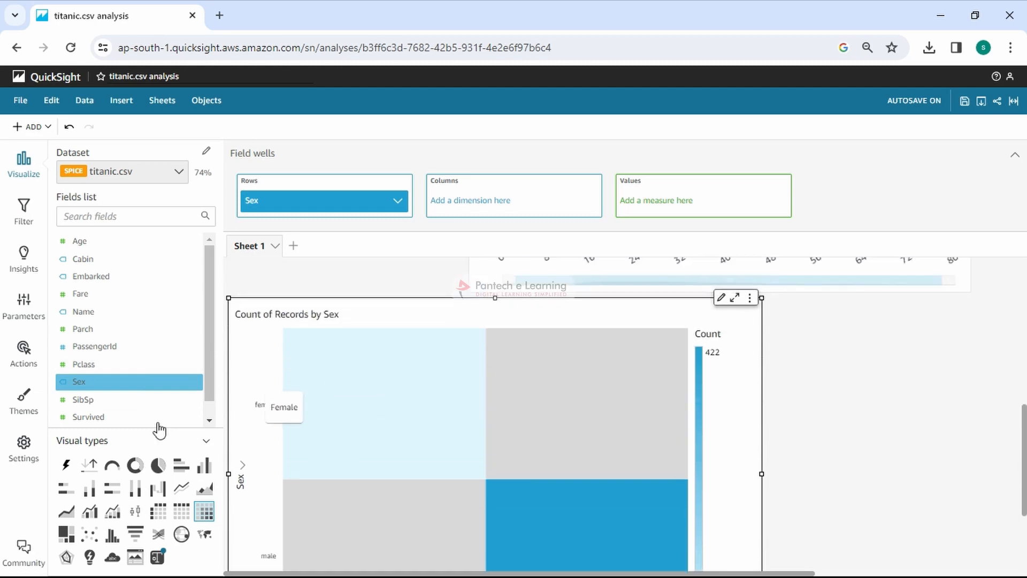
scroll(525, 402, down, 2)
scroll(697, 505, up, 1)
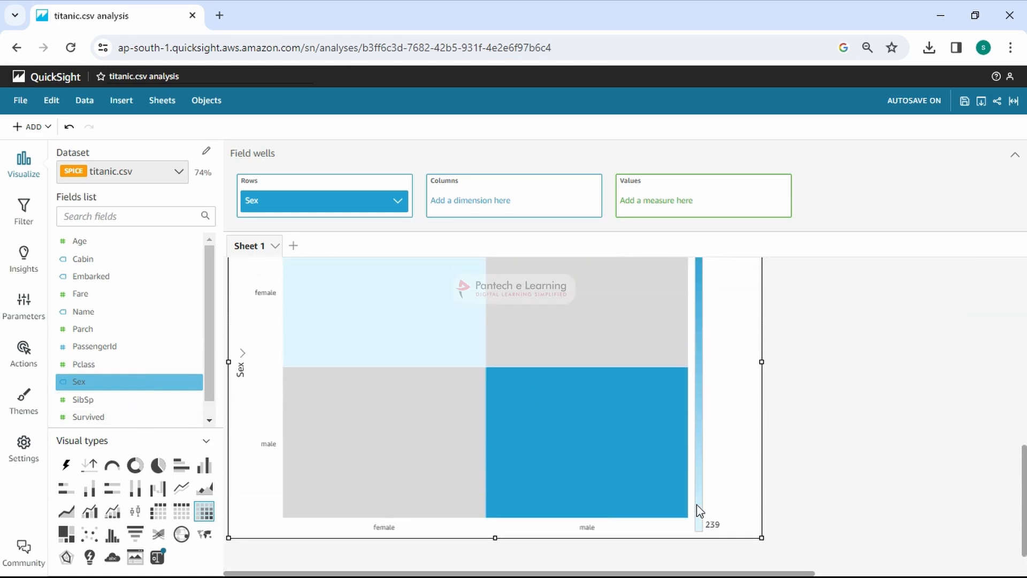
Step: Try PassengerId as the heat map's columns dimension, replace it with Name and check the whole visual
key(ctrl+a)
click(144, 352)
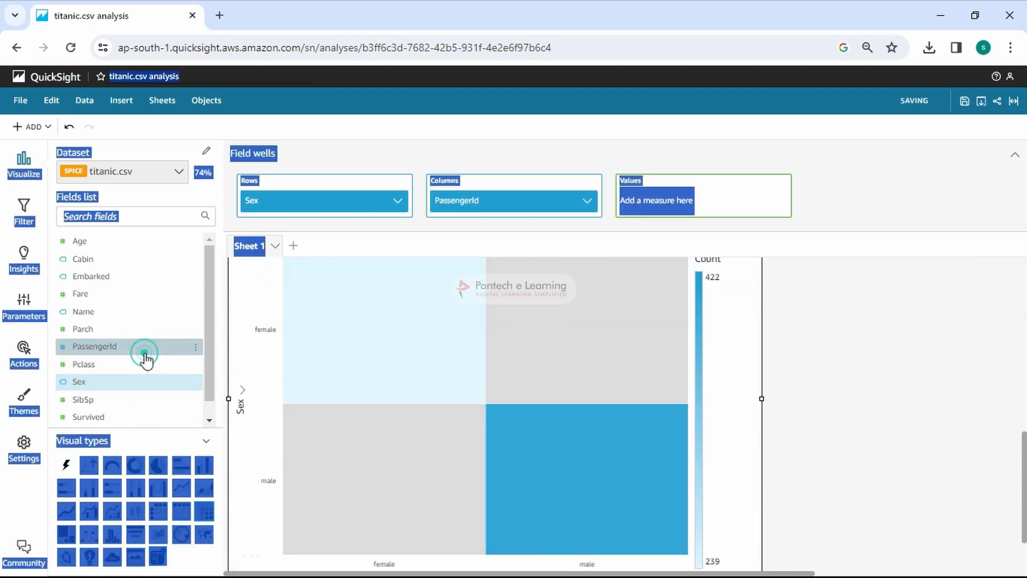
click(149, 314)
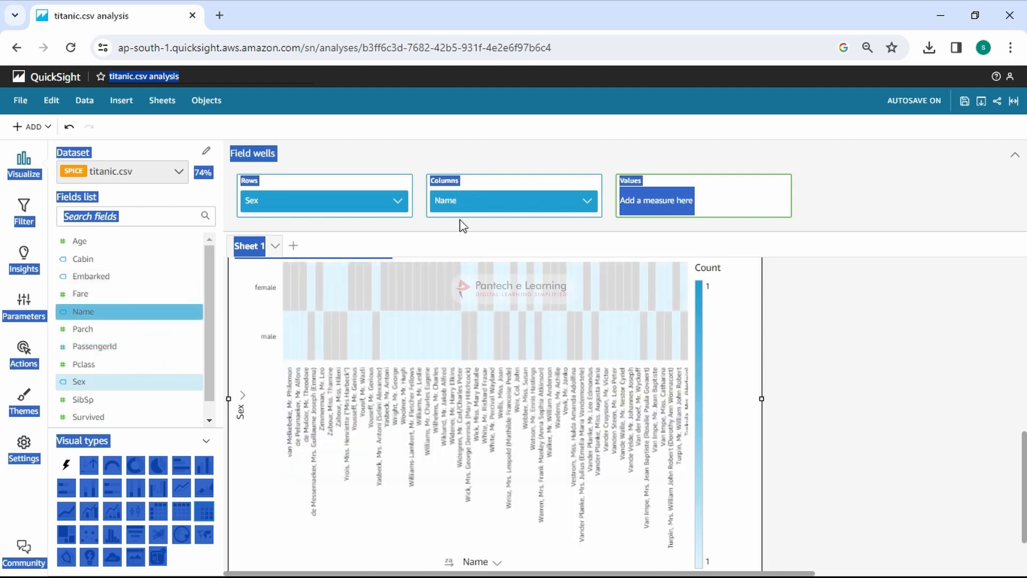
click(850, 254)
scroll(496, 376, up, 3)
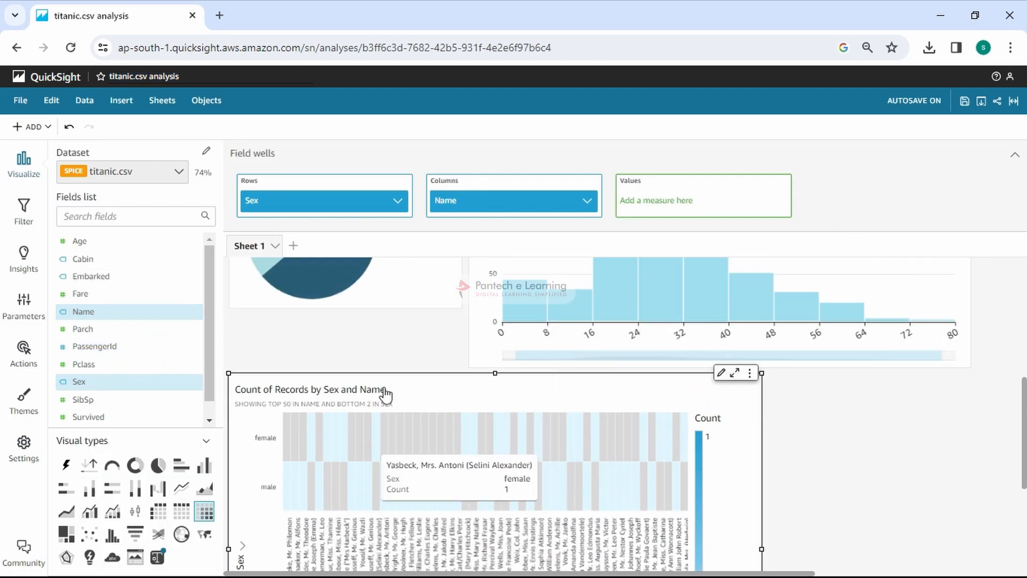
Step: Remove Name from the heat map's columns and Sex from its rows
click(586, 200)
click(621, 283)
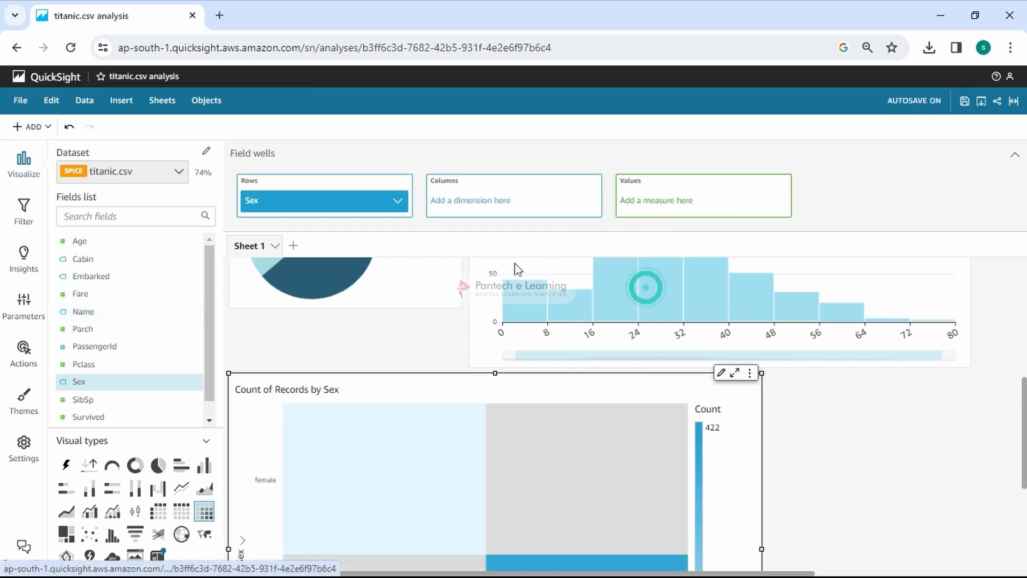
click(398, 200)
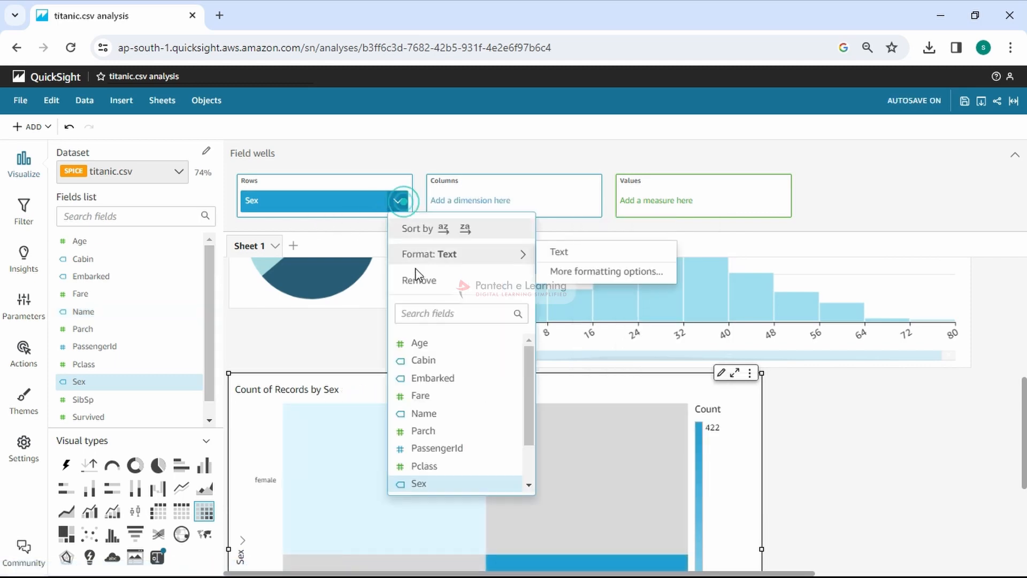
click(422, 284)
Step: Try Age as the heat map's value and remove it again
click(142, 246)
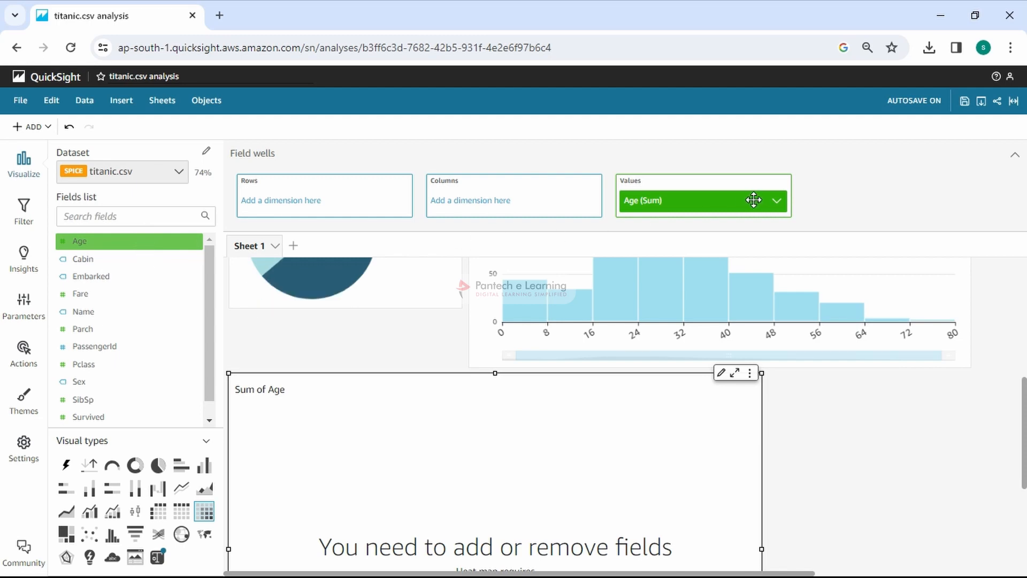
click(776, 200)
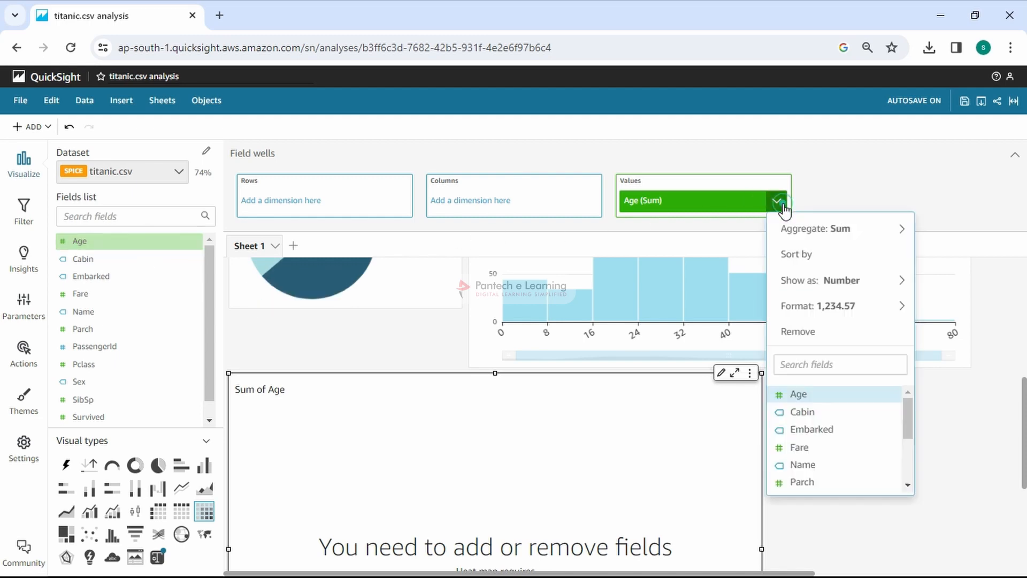
click(821, 336)
Step: Add Cabin, Embarked, Age and Fare to the heat map's rows, with Age first and Fare last
drag(115, 243, 257, 203)
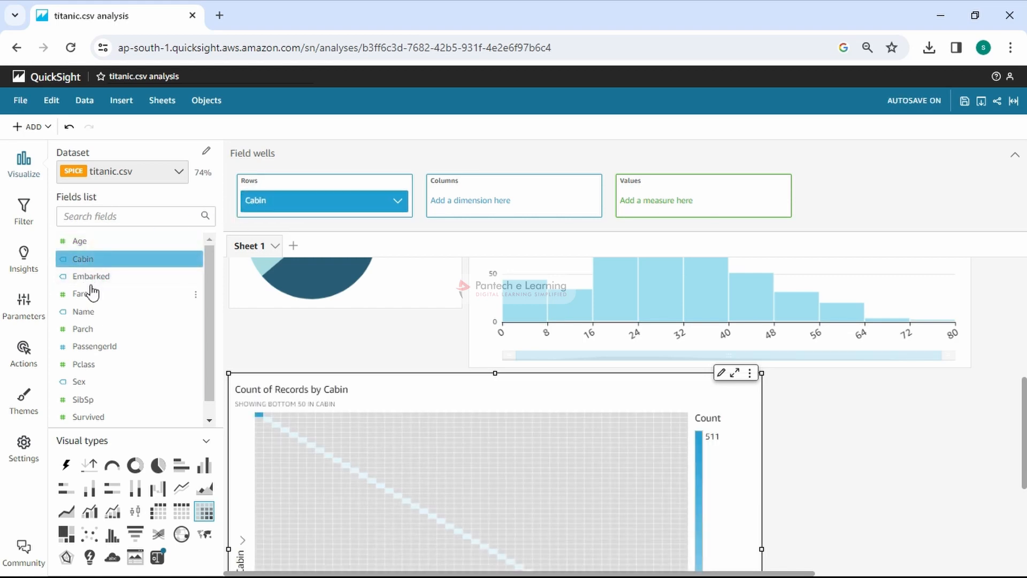
drag(121, 277, 337, 183)
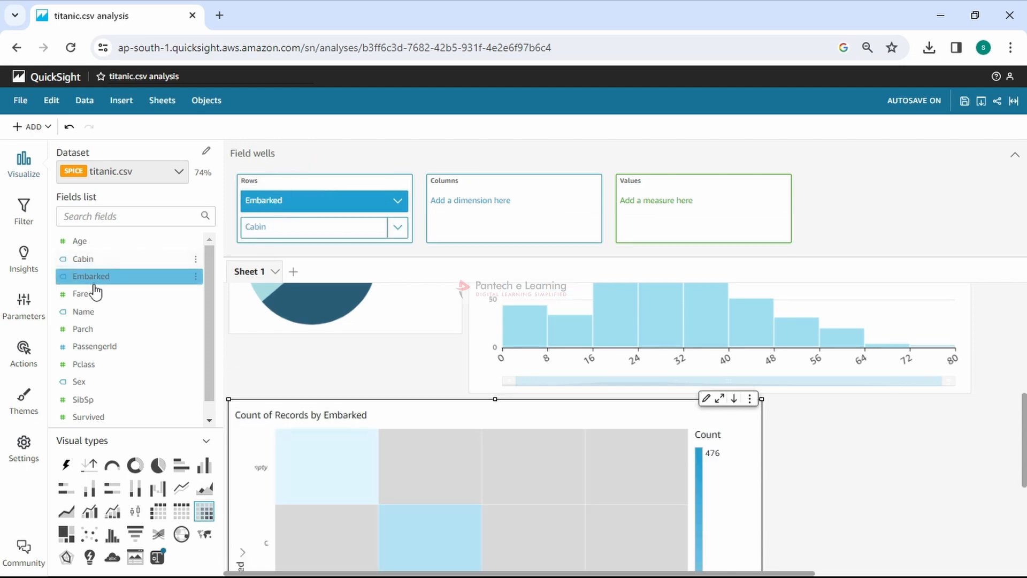
drag(99, 241, 315, 191)
drag(88, 304, 296, 258)
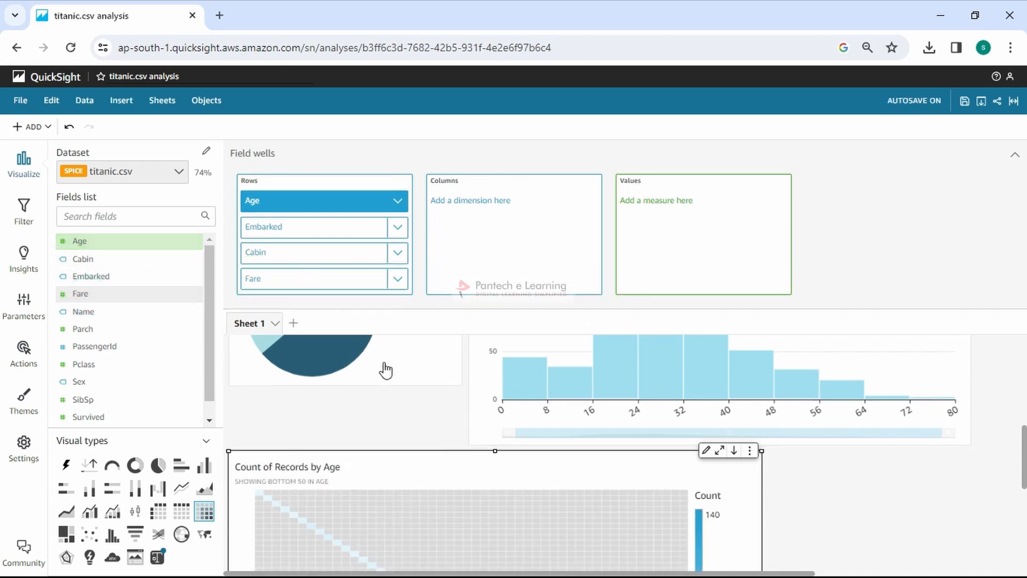
scroll(406, 435, down, 5)
scroll(375, 481, up, 2)
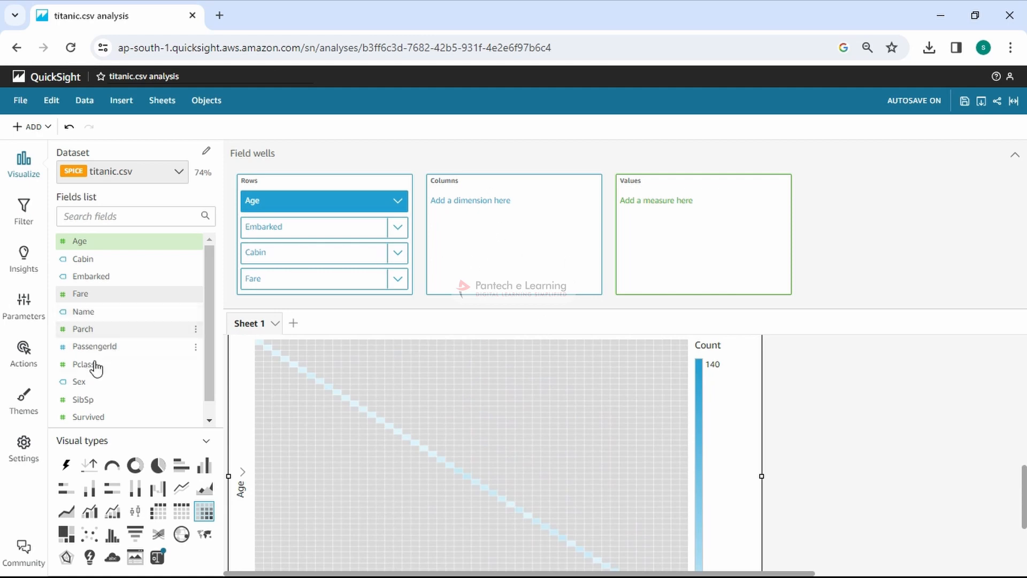
Step: Assign Survived to the heat map's columns and look over the resulting visual
mouse_move(101, 350)
mouse_down()
mouse_move(182, 332)
mouse_move(110, 347)
mouse_up()
scroll(72, 407, down, 1)
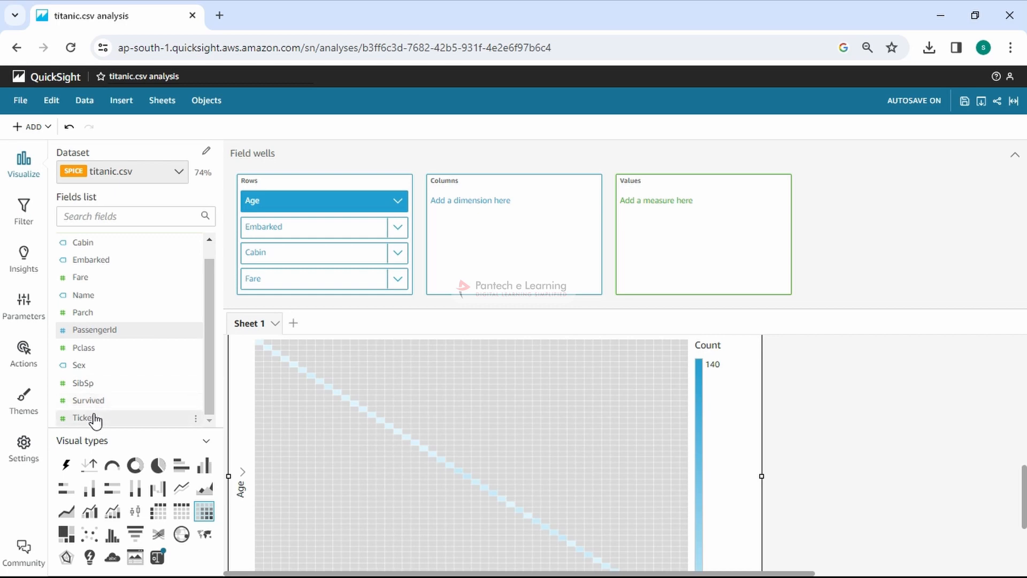
drag(102, 408, 507, 239)
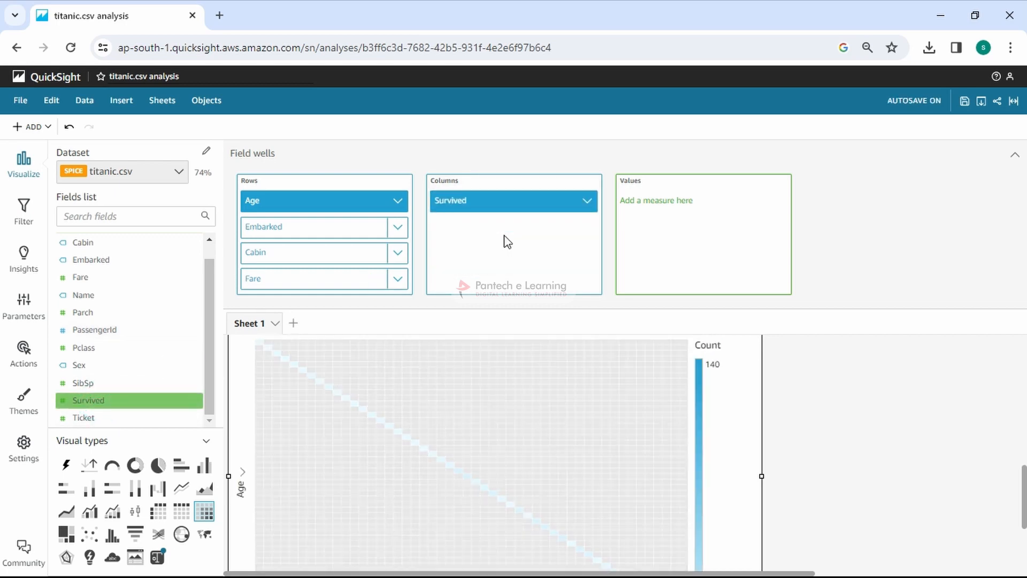
scroll(650, 502, down, 3)
scroll(651, 503, up, 3)
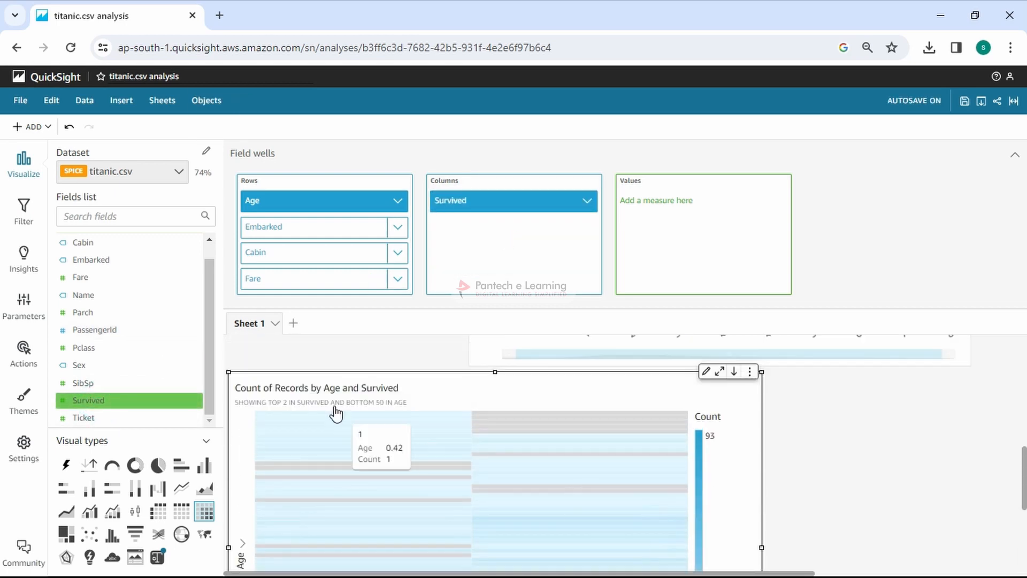
scroll(749, 420, down, 2)
scroll(753, 418, up, 3)
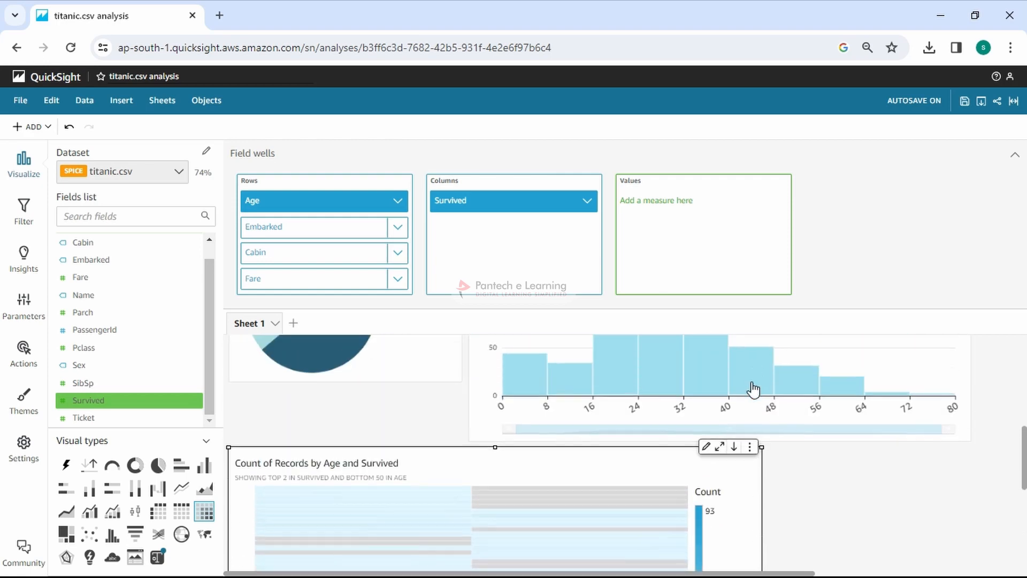
Step: Delete the heat map visual from Sheet 1
click(749, 447)
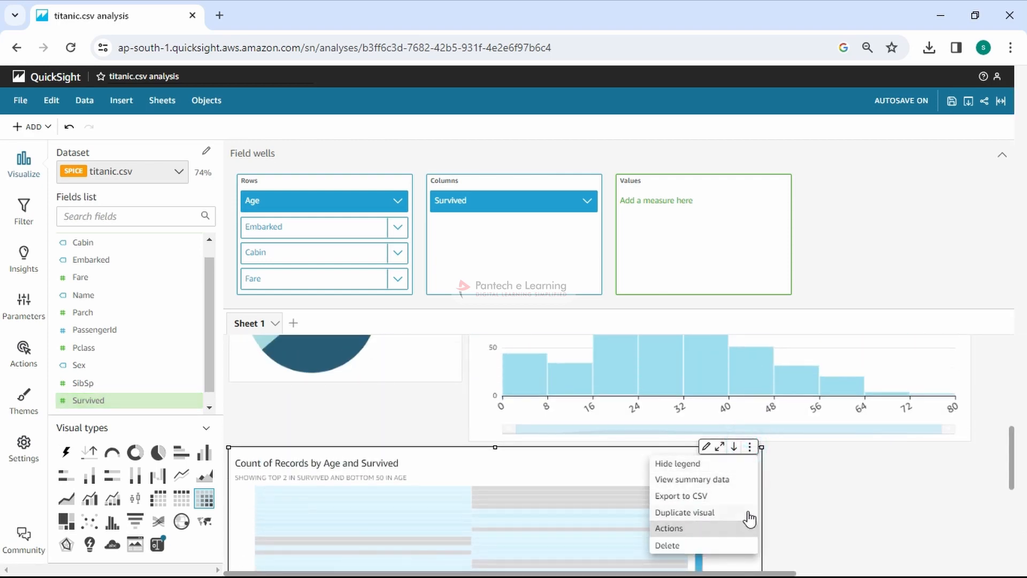
click(695, 541)
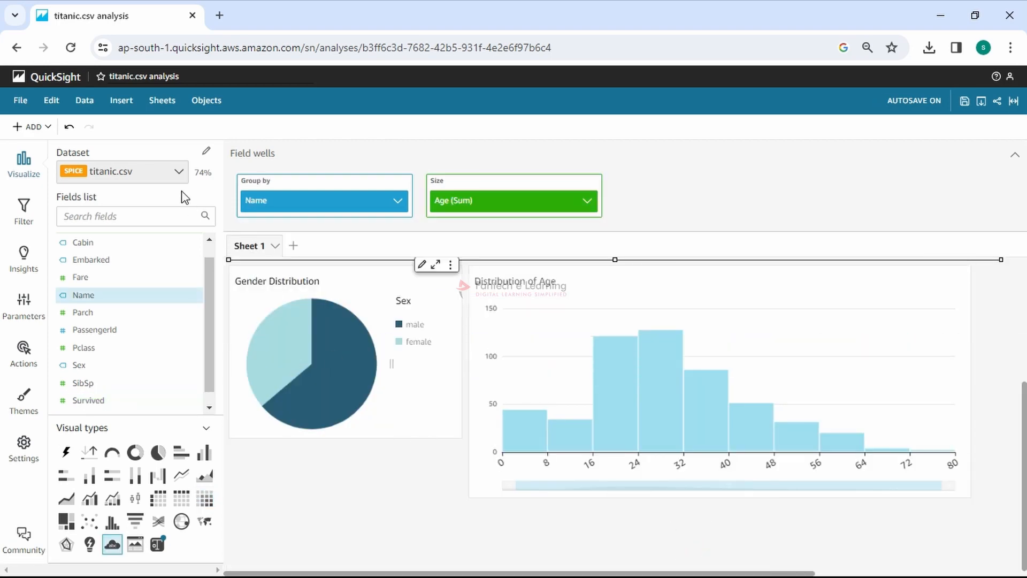
scroll(62, 332, up, 1)
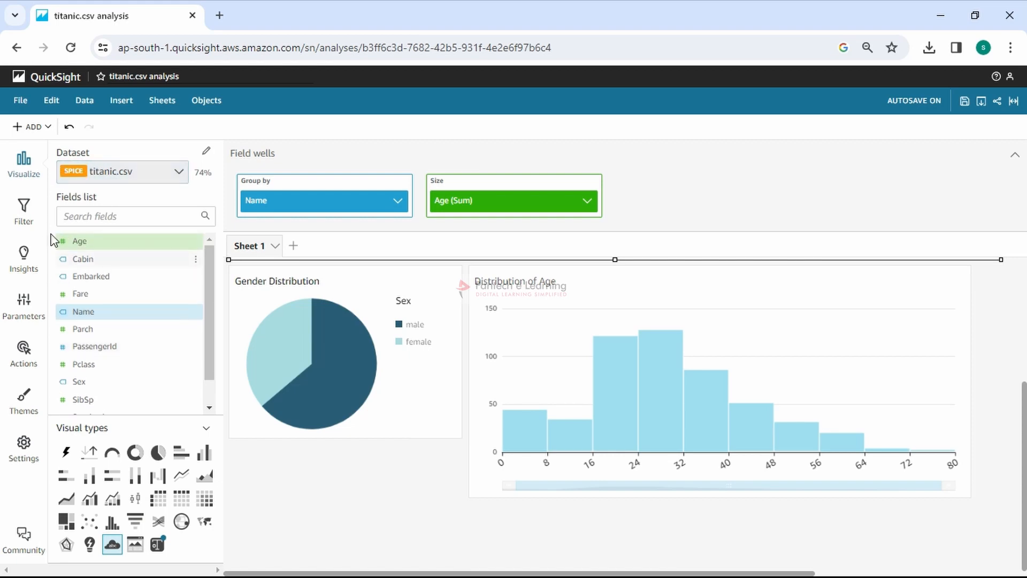
Step: Add a new Horizontal bar chart visual to Sheet 1 and make it narrower and shorter
click(32, 127)
click(72, 150)
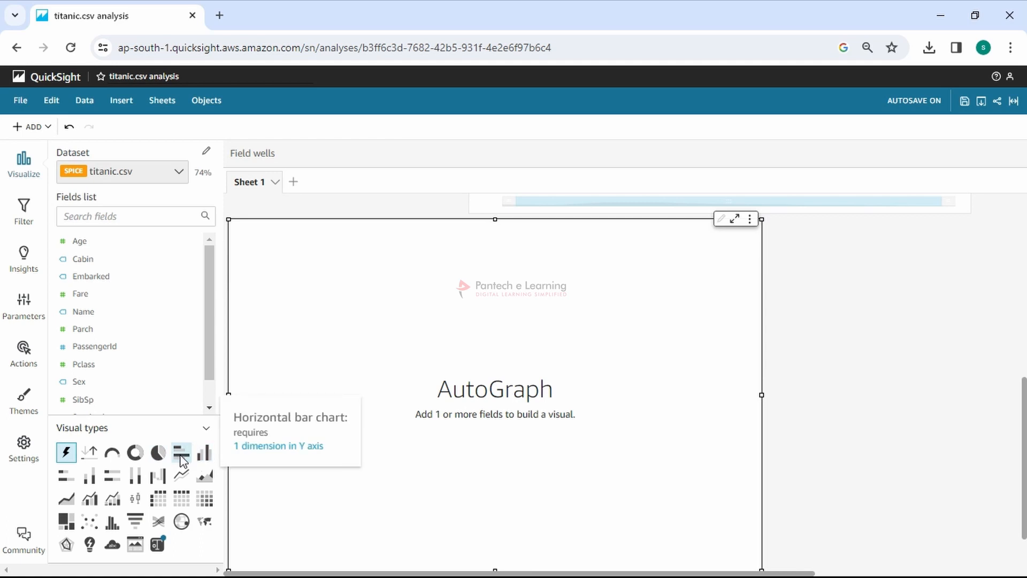
drag(183, 461, 360, 390)
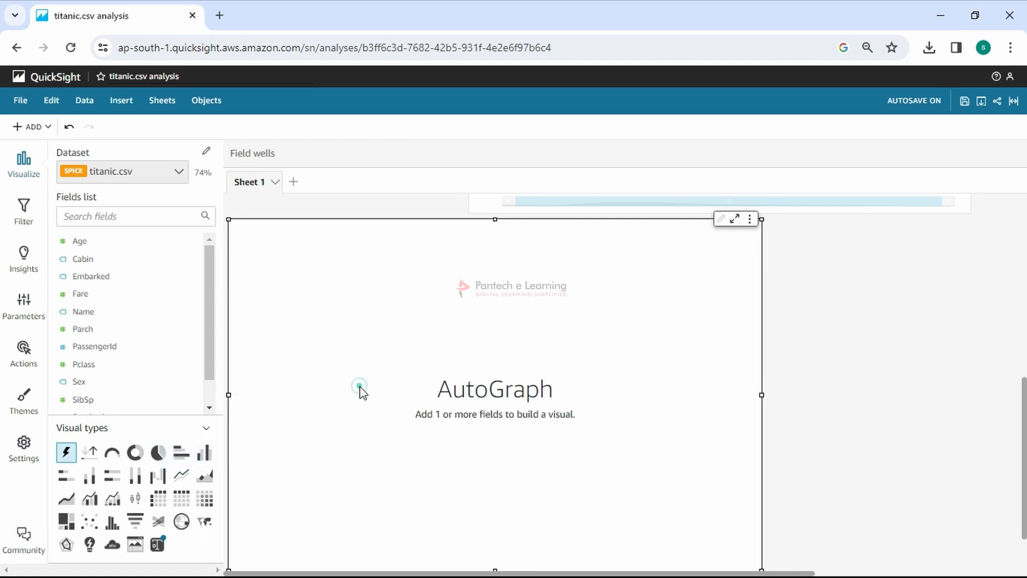
click(181, 453)
scroll(514, 412, down, 2)
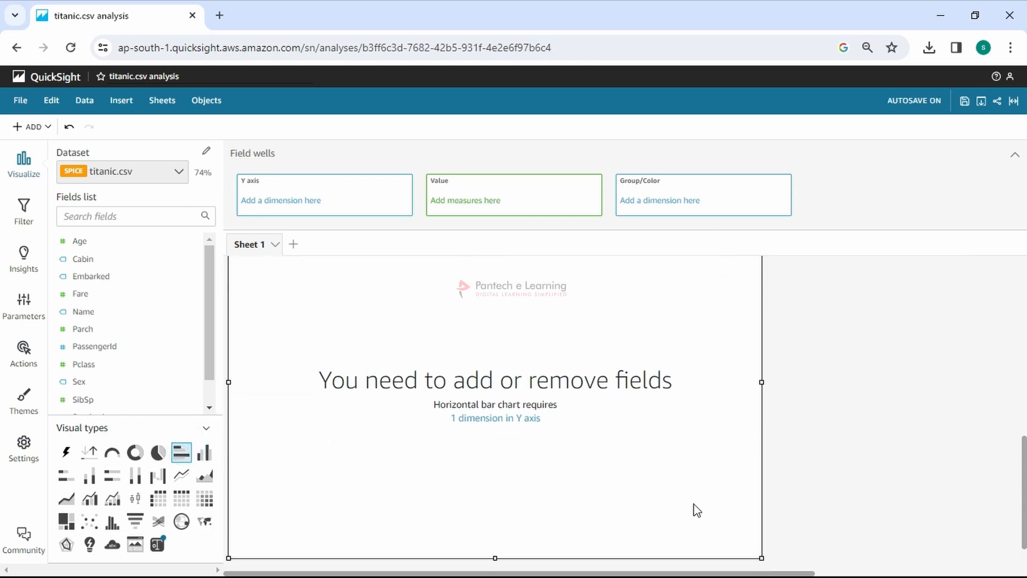
drag(757, 558, 658, 468)
scroll(523, 472, up, 2)
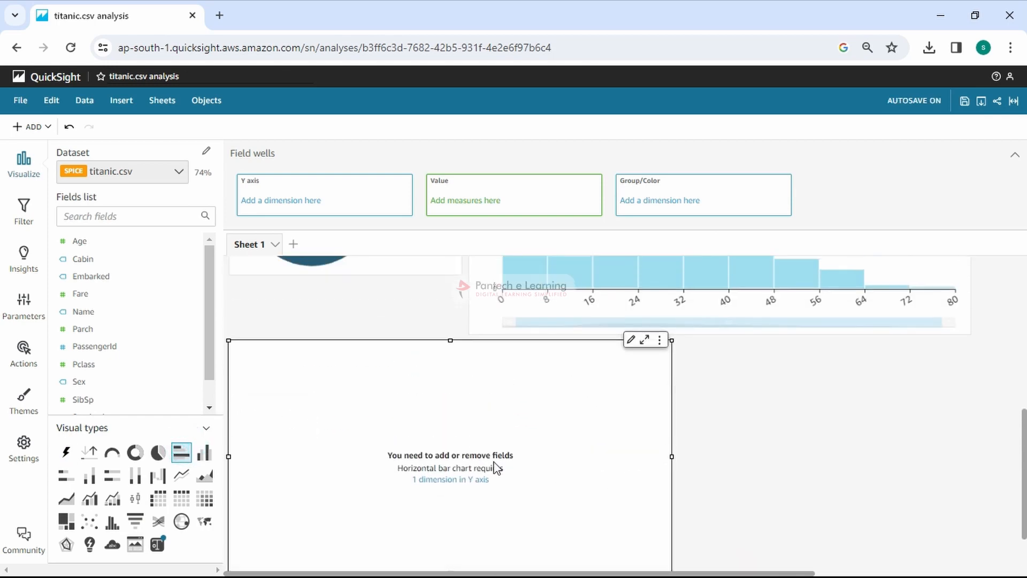
Step: Try Embarked as the bar chart's Group/Color field and remove it again
scroll(108, 332, down, 2)
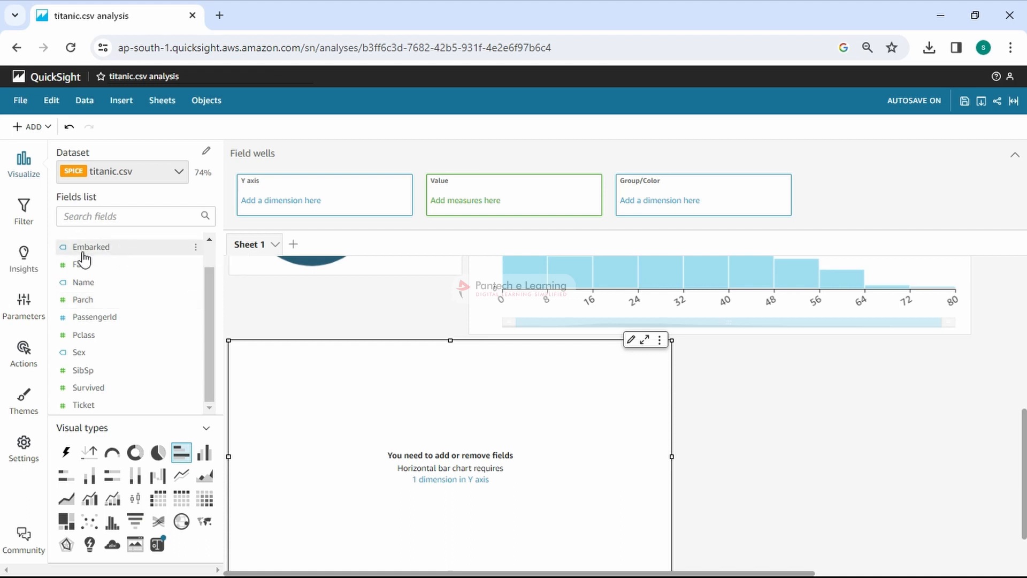
drag(83, 248, 701, 200)
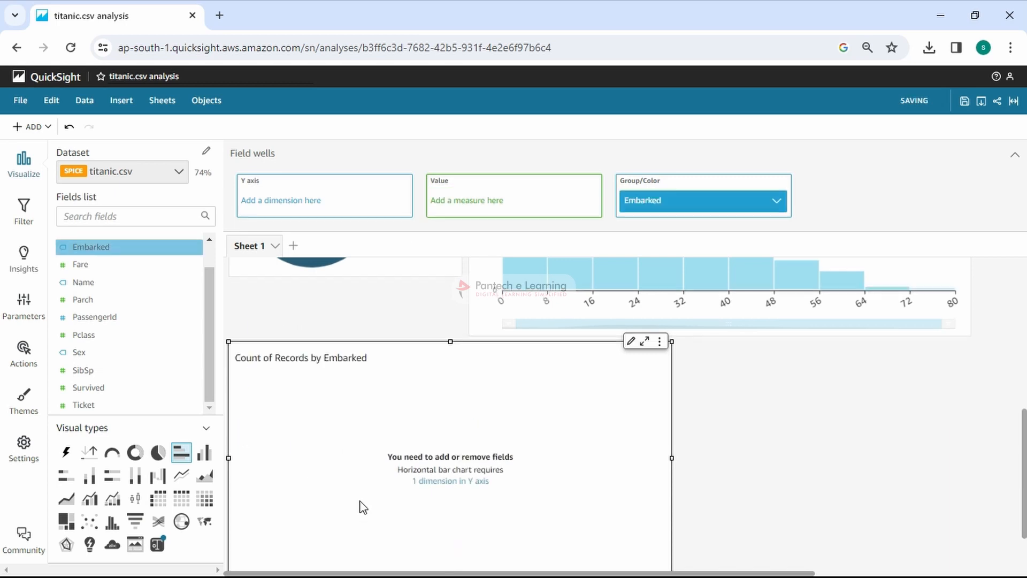
click(777, 201)
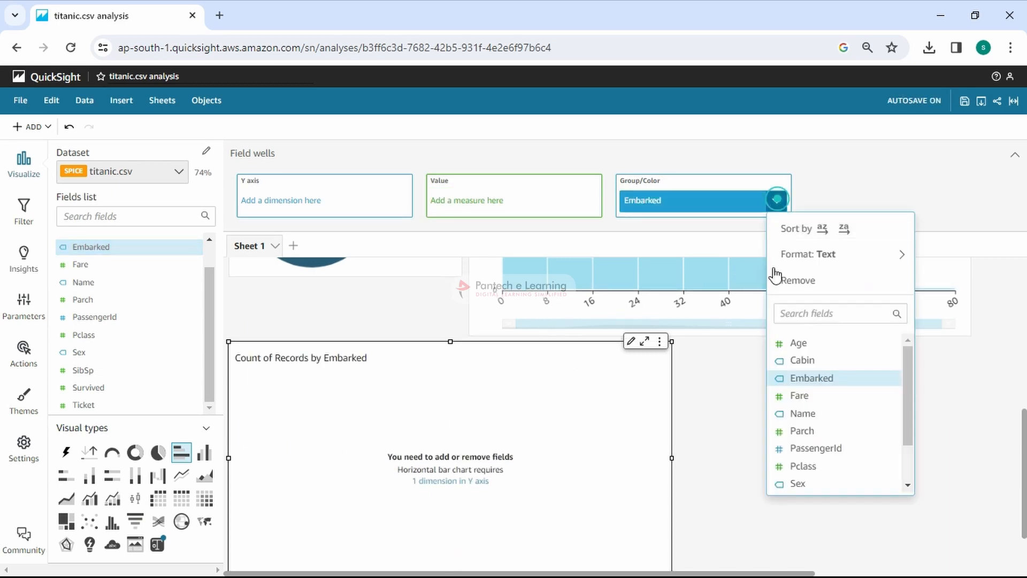
click(797, 278)
Step: Assign Embarked to the bar chart's Y axis and inspect the bars and category labels
drag(115, 251, 267, 200)
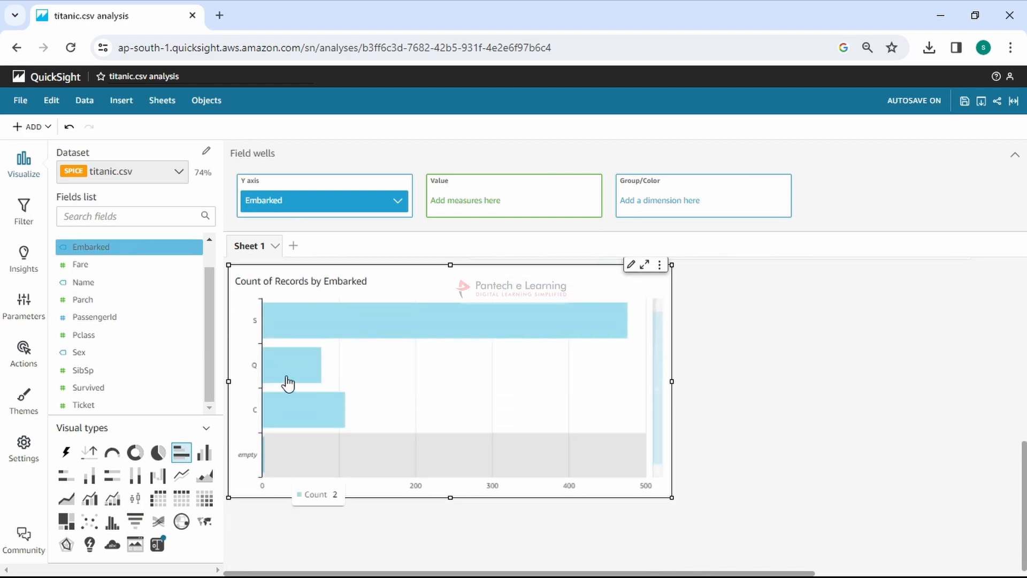
mouse_move(434, 341)
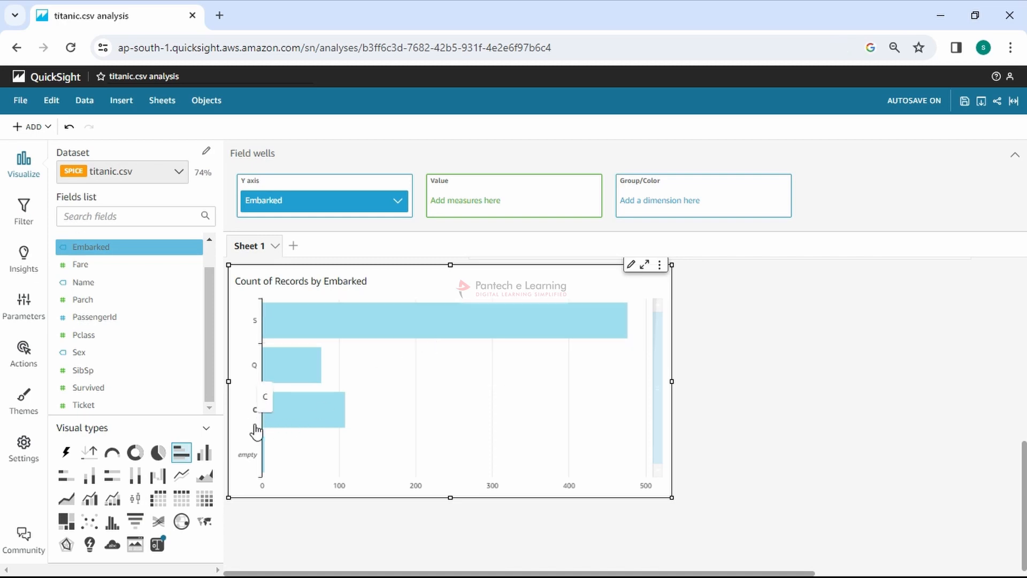
click(258, 455)
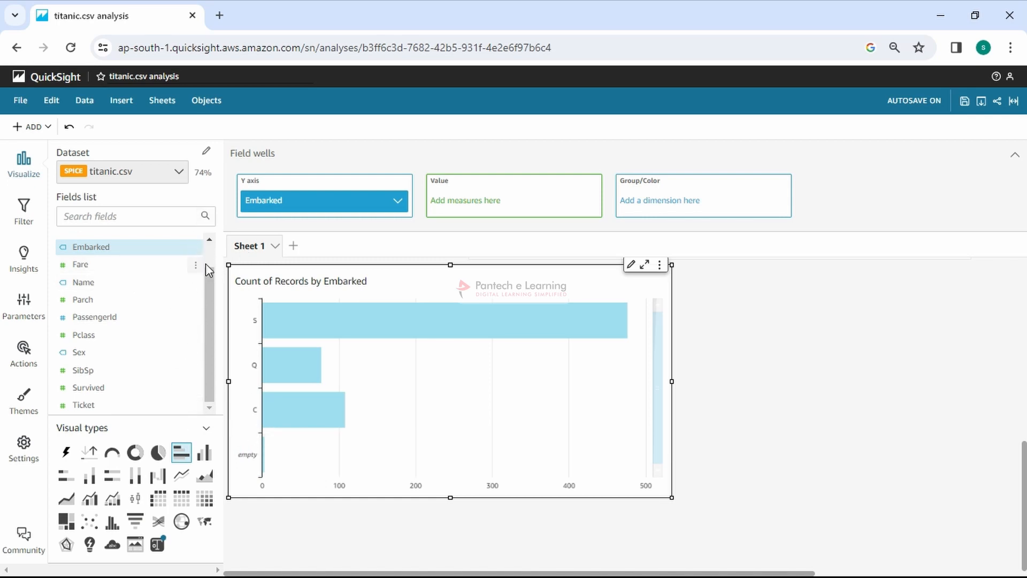
Step: Examine the tooltip formatting options of the Embarked bar chart and leave the formatting settings
click(631, 264)
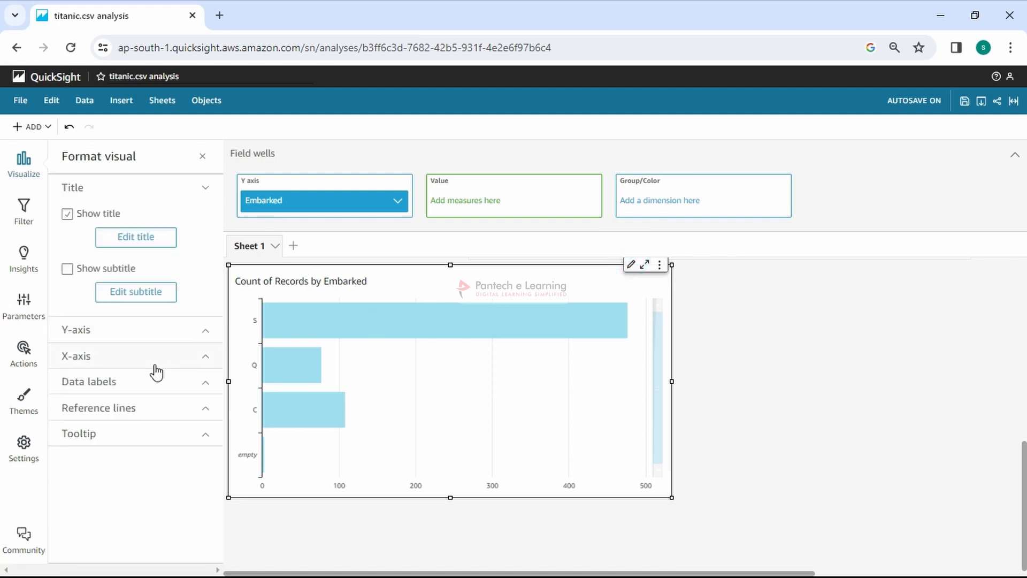
click(140, 442)
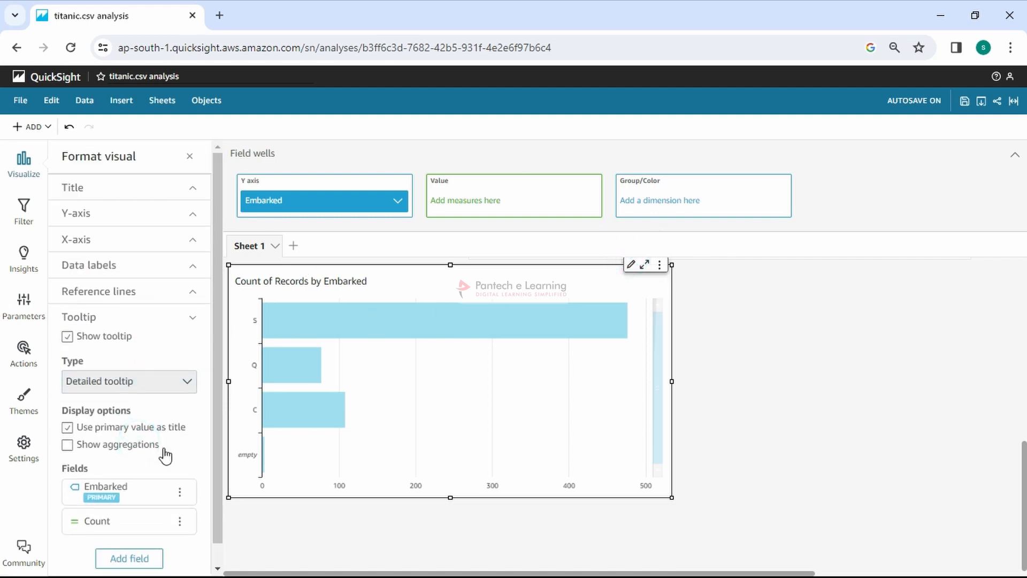
click(31, 167)
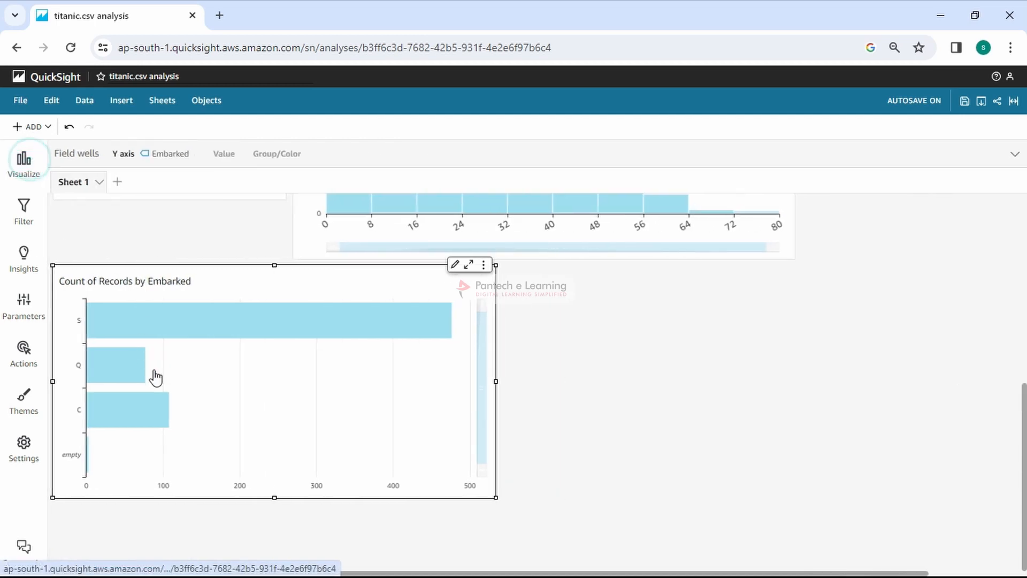
Step: Examine the sort options of the Embarked field on the bar chart's Y axis
mouse_move(395, 296)
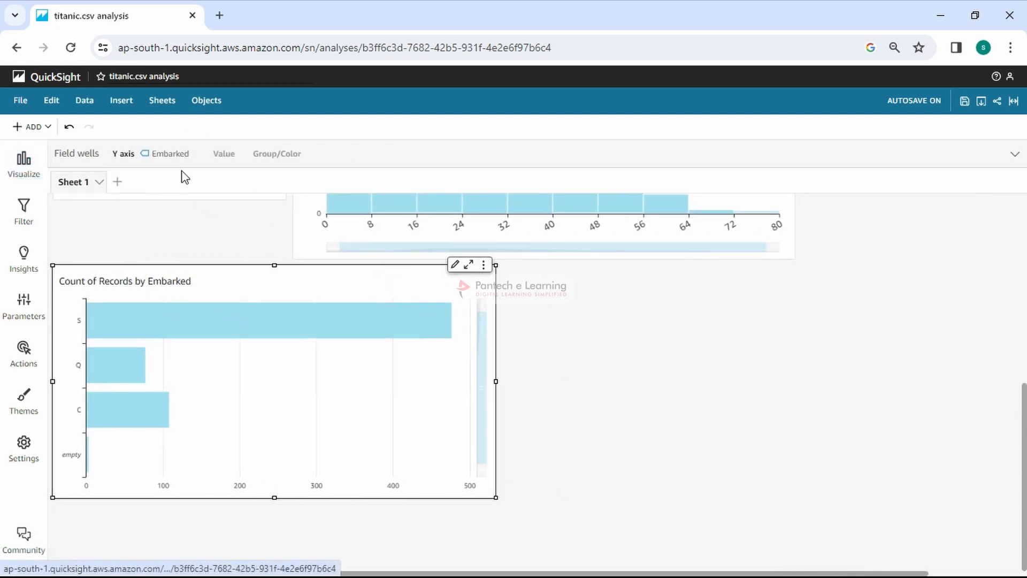
click(308, 155)
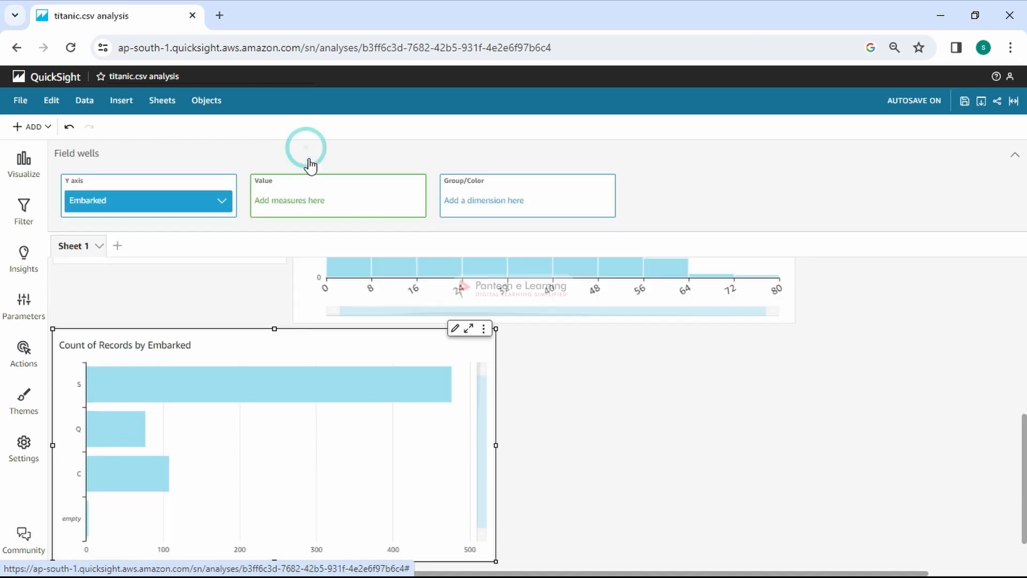
click(219, 202)
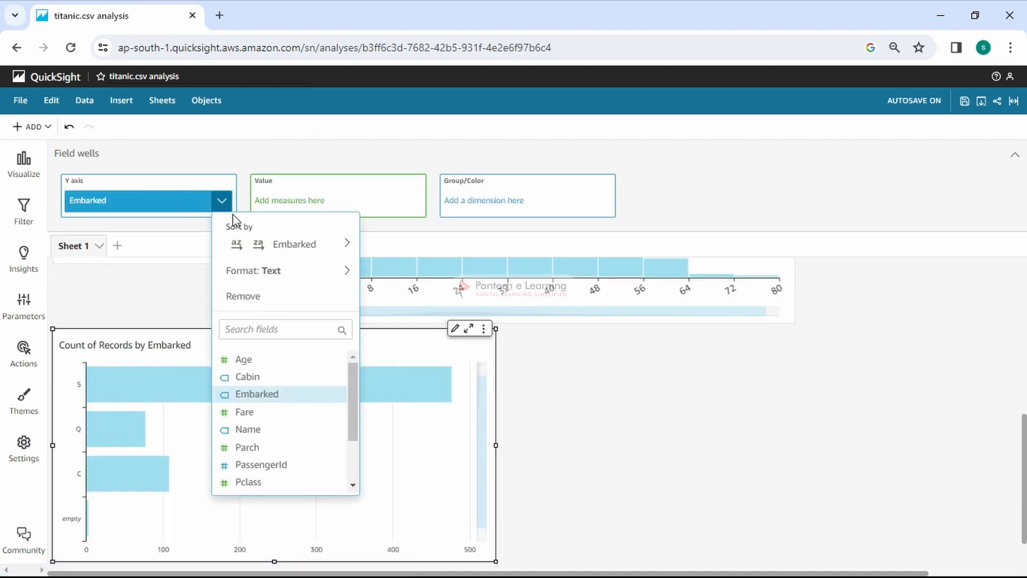
mouse_move(297, 235)
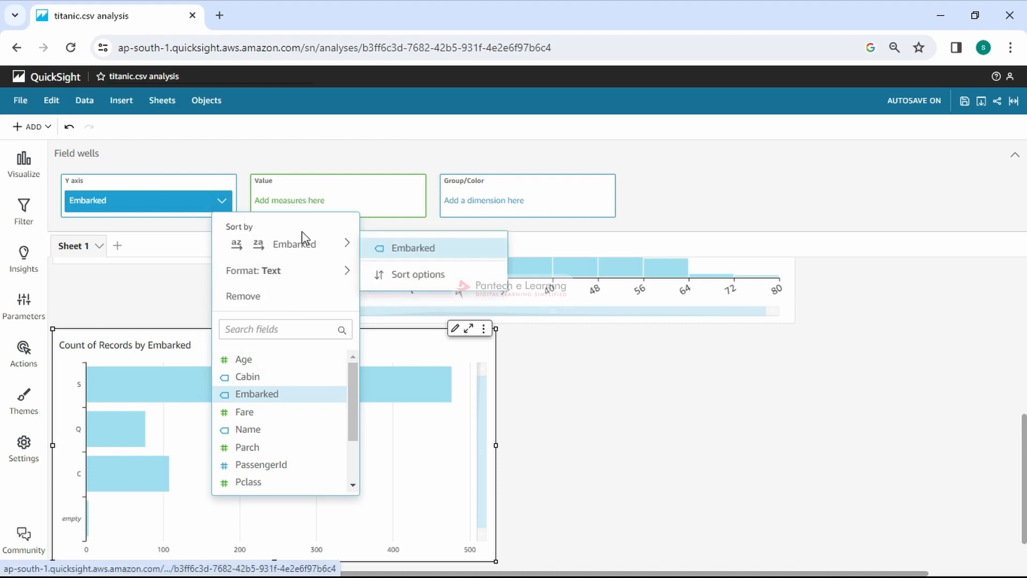
click(159, 201)
click(224, 206)
mouse_move(305, 243)
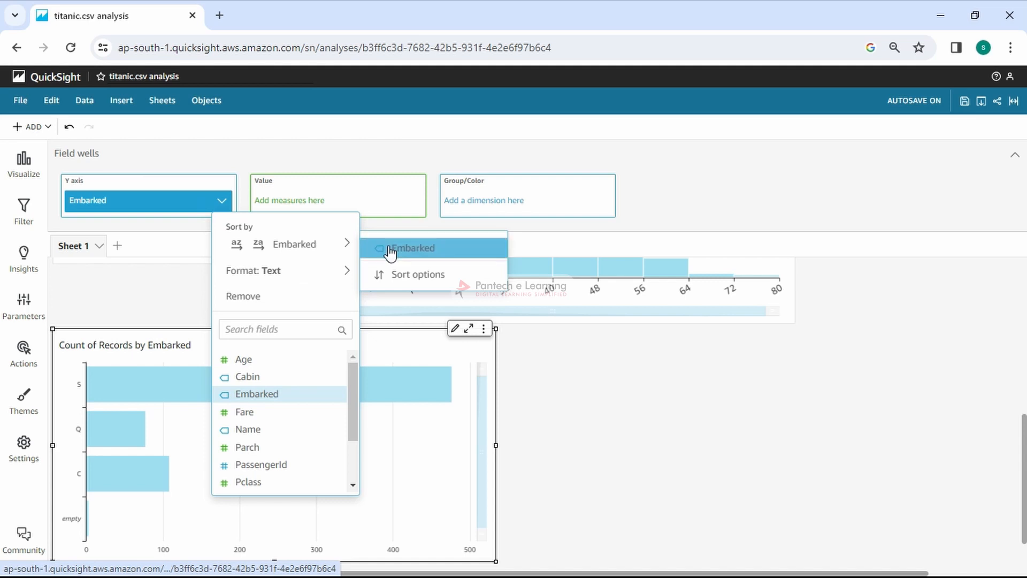
scroll(289, 437, down, 3)
click(658, 423)
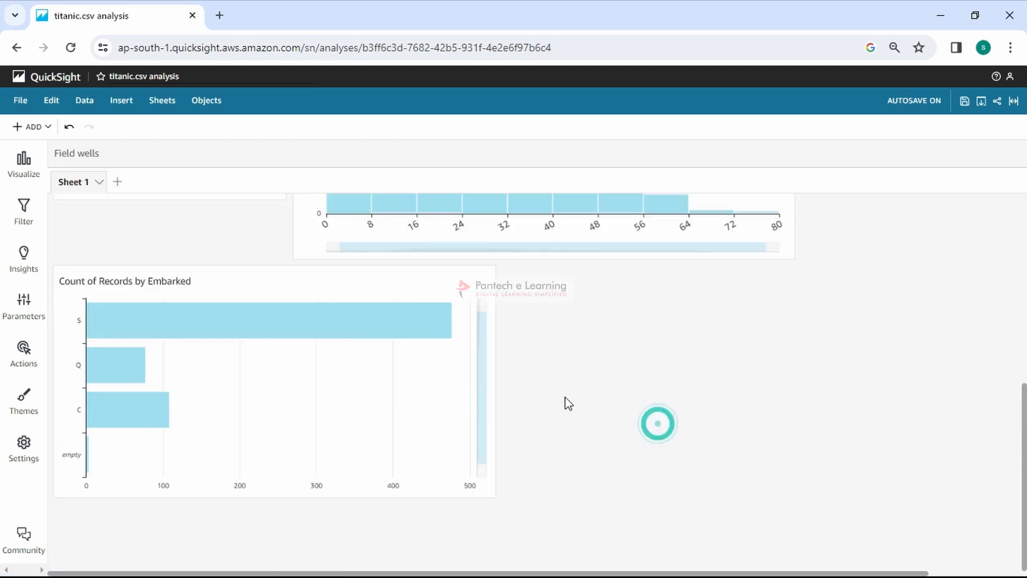
Step: Exclude the empty category from the Embarked bar chart and return to the dataset's fields list
click(366, 380)
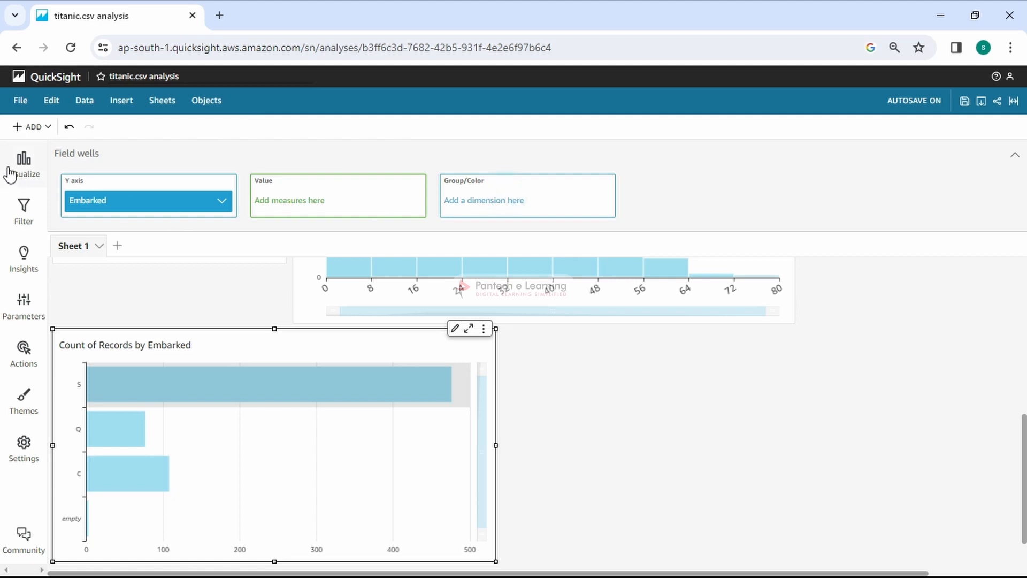
click(90, 527)
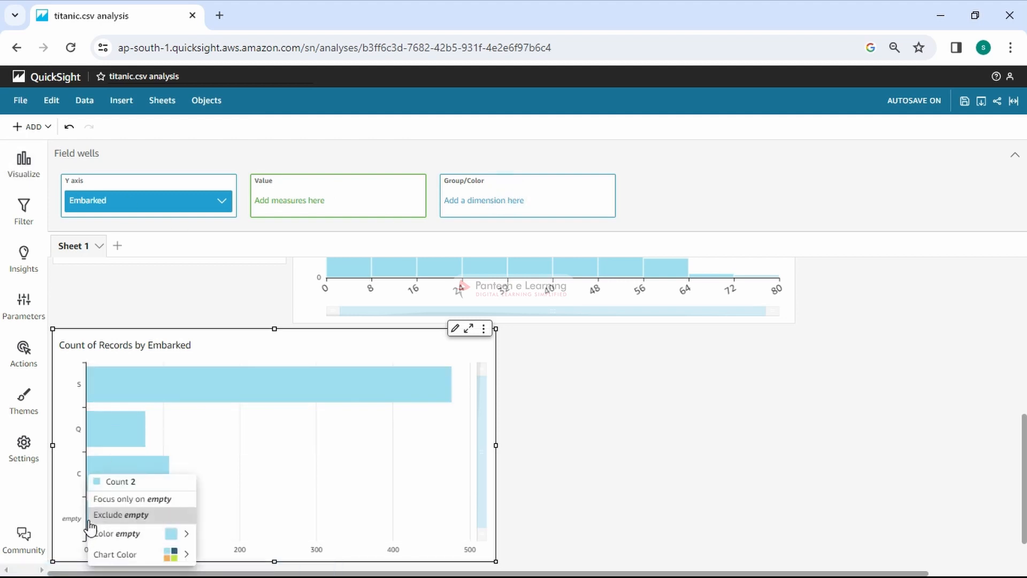
click(92, 515)
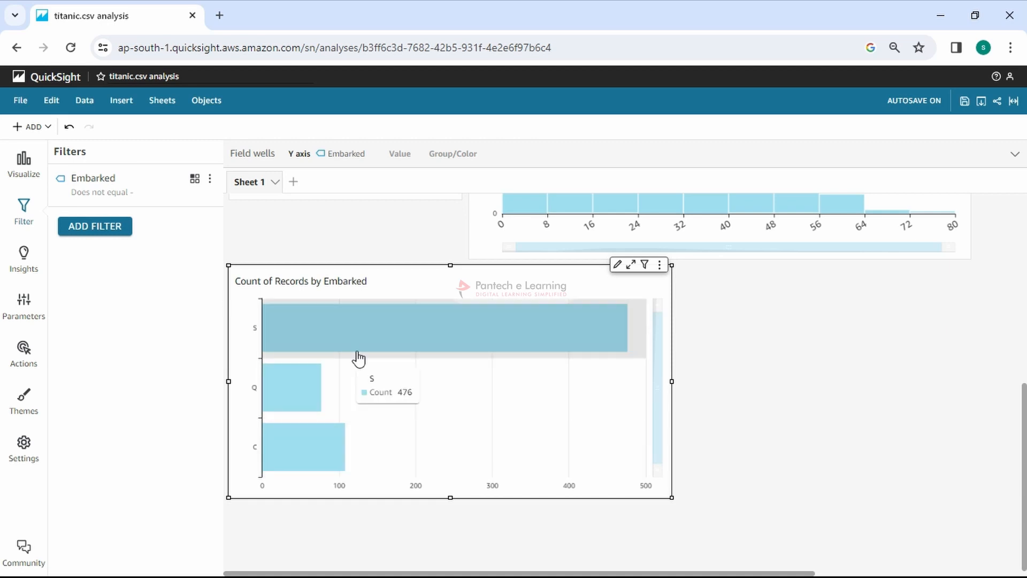
click(321, 348)
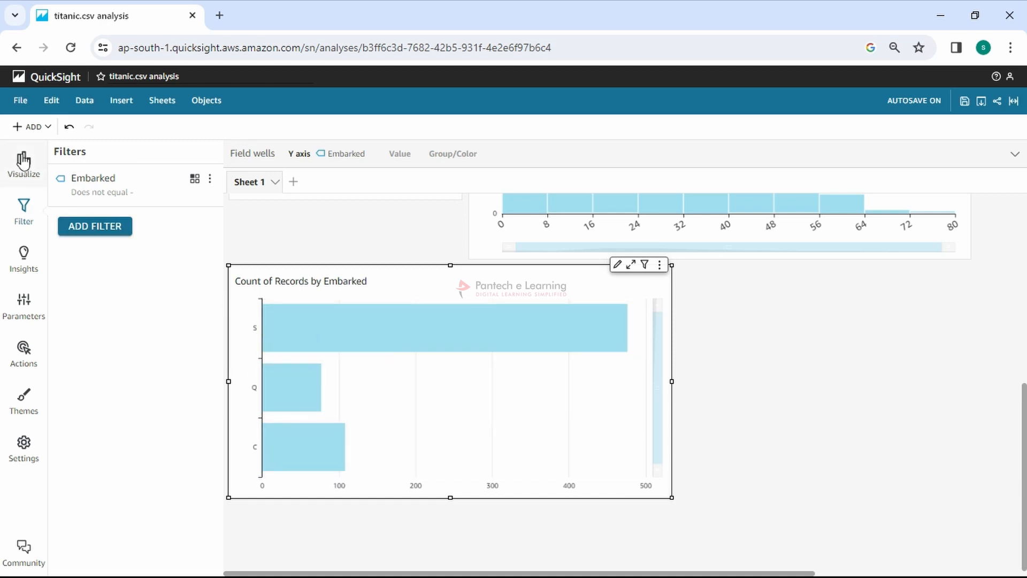
mouse_move(477, 348)
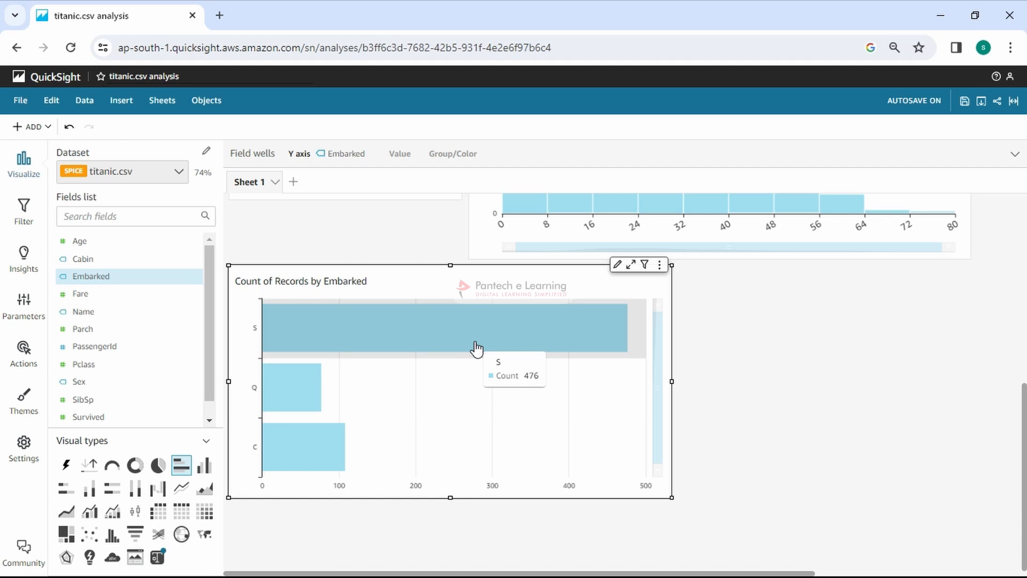
Step: Try Survived as the Embarked bar chart's Group/Color field and inspect the grouped bars
click(522, 150)
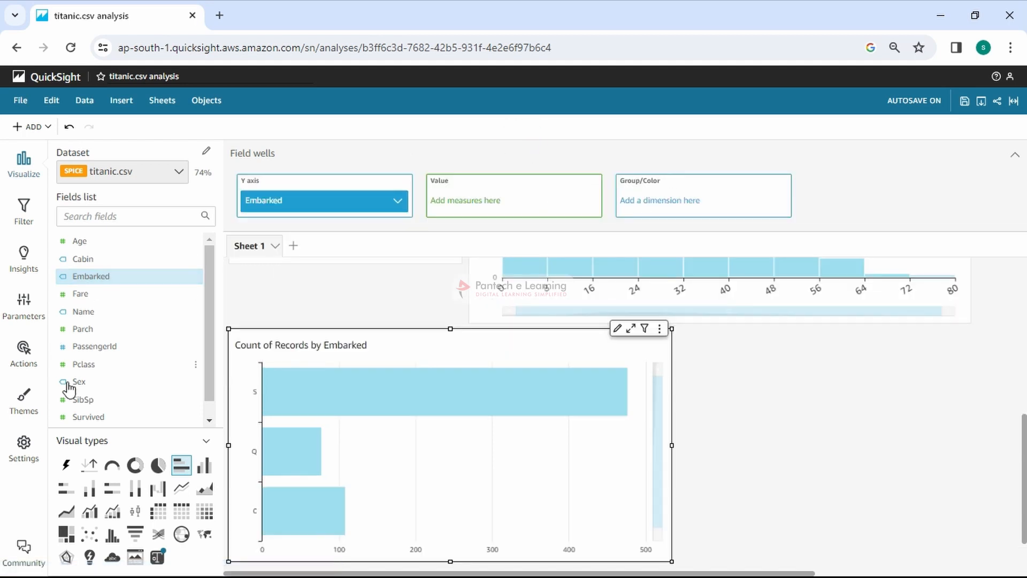
scroll(69, 387, down, 1)
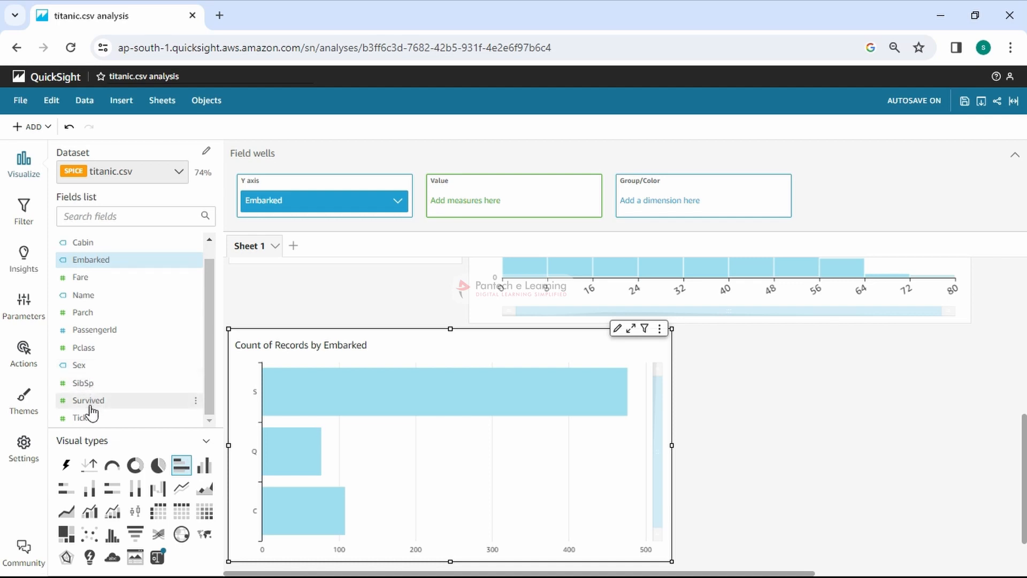
drag(89, 411, 704, 211)
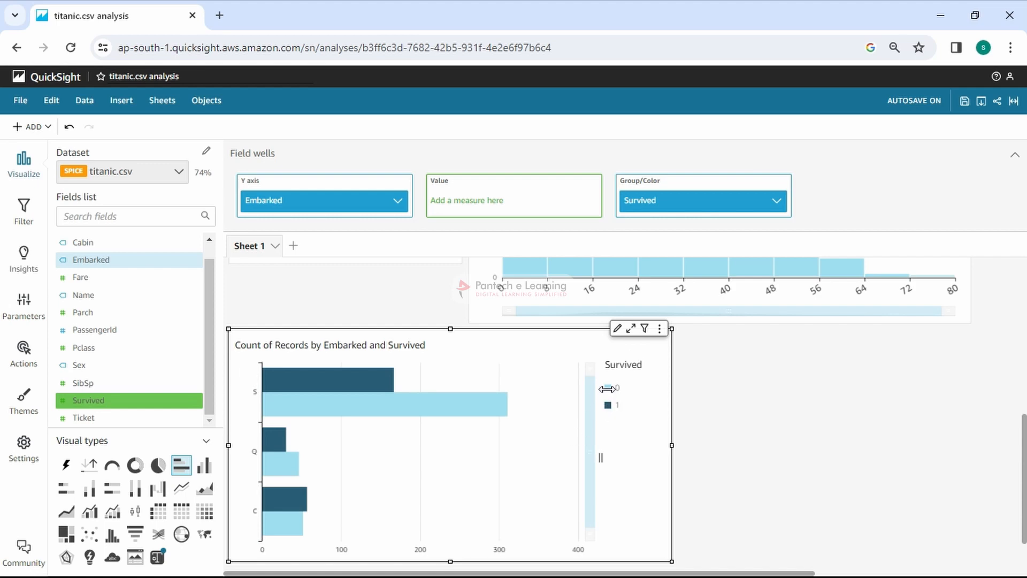
mouse_move(395, 414)
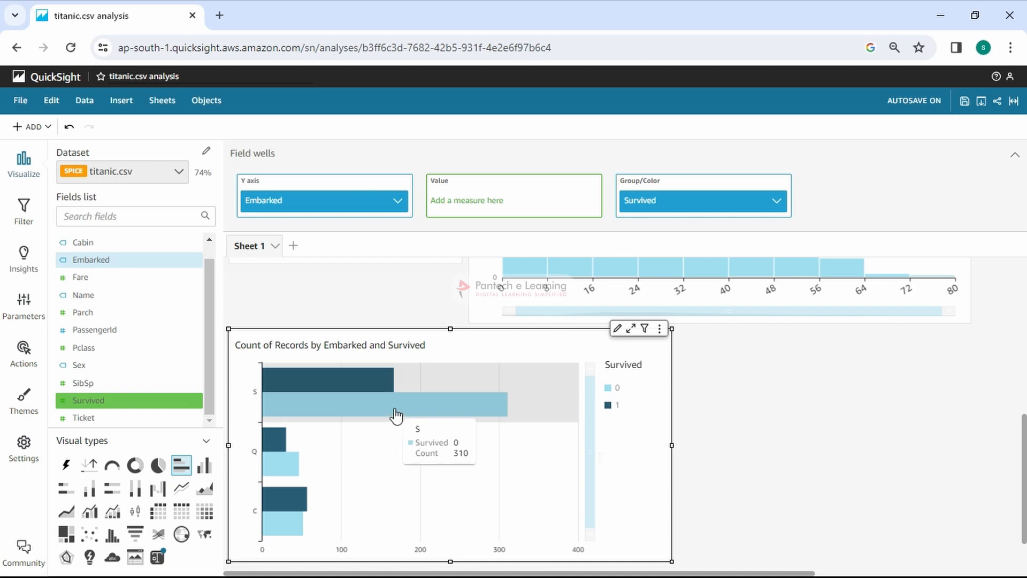
mouse_move(352, 389)
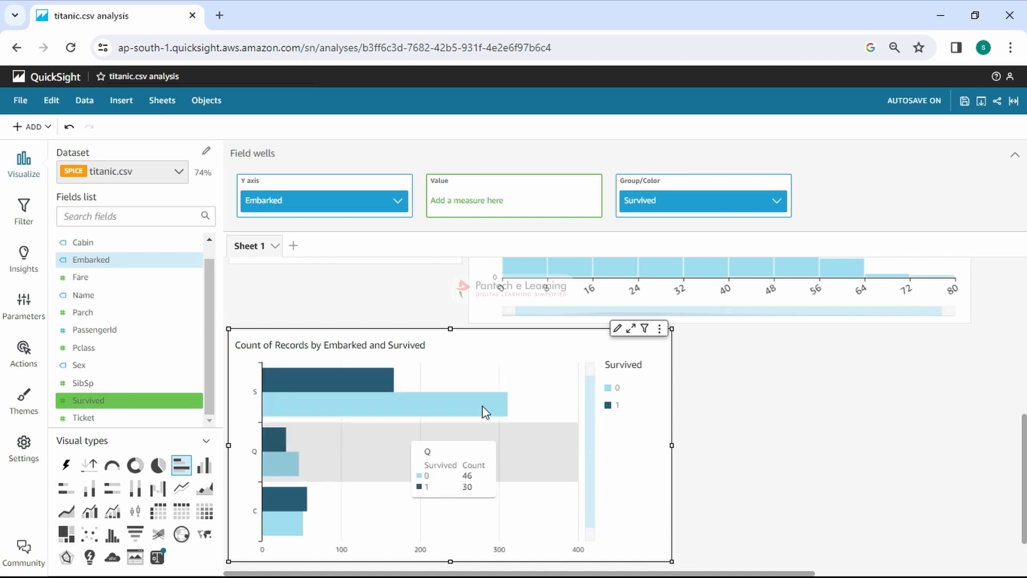
Step: Check the focus, exclude and color options for legend entries 0 and 1 of the Embarked bar chart
click(616, 396)
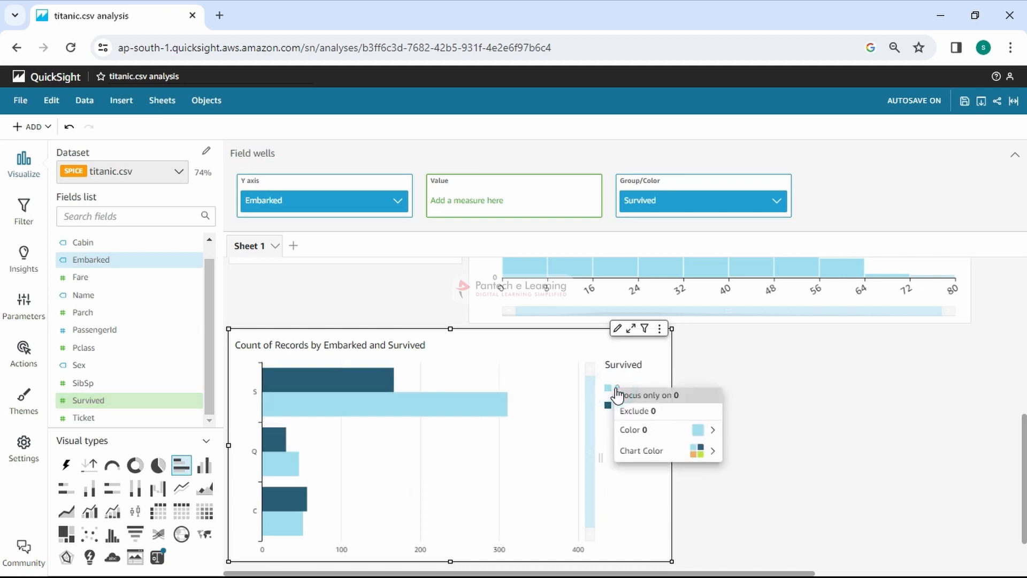
mouse_move(678, 439)
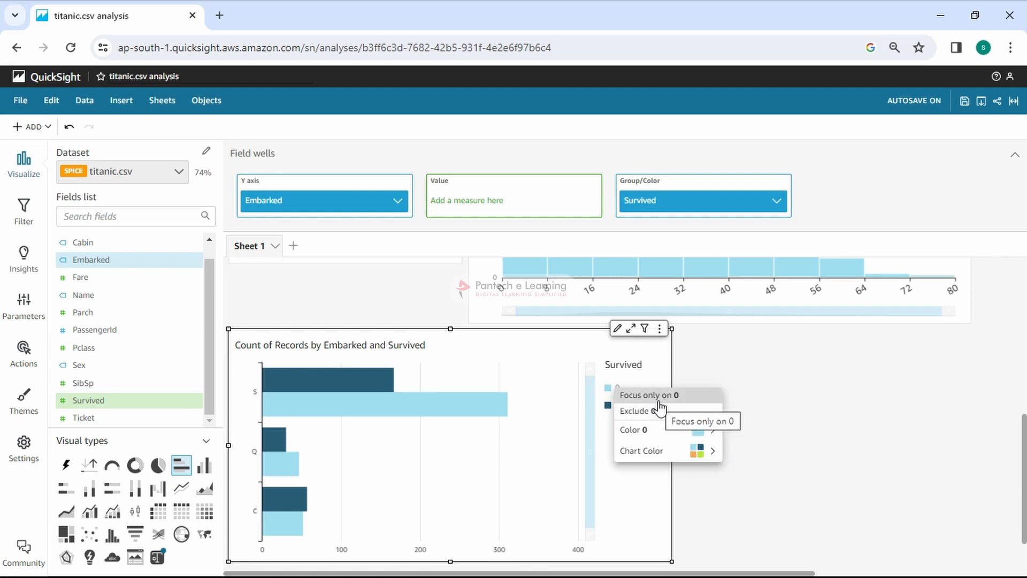
click(658, 375)
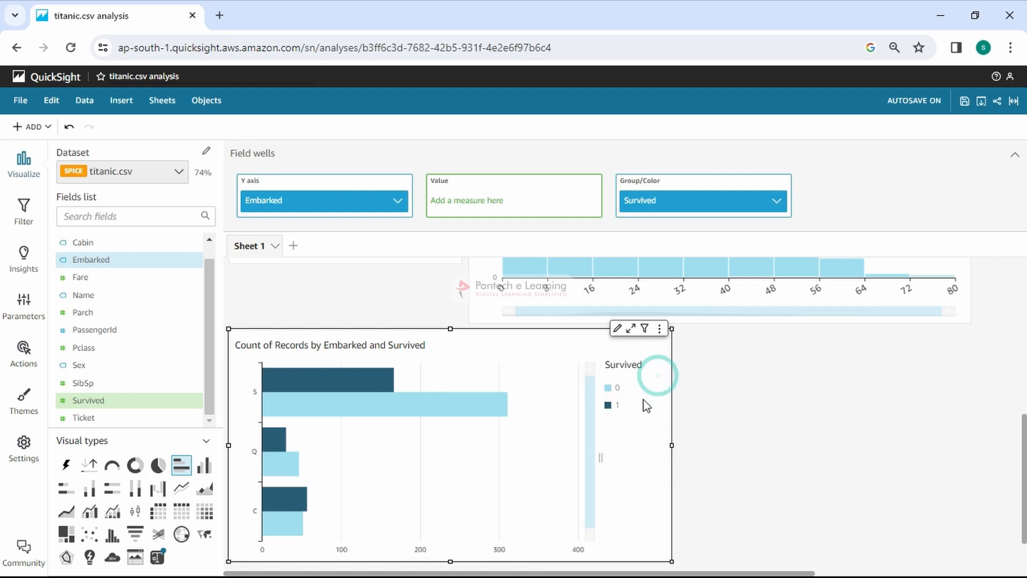
click(610, 404)
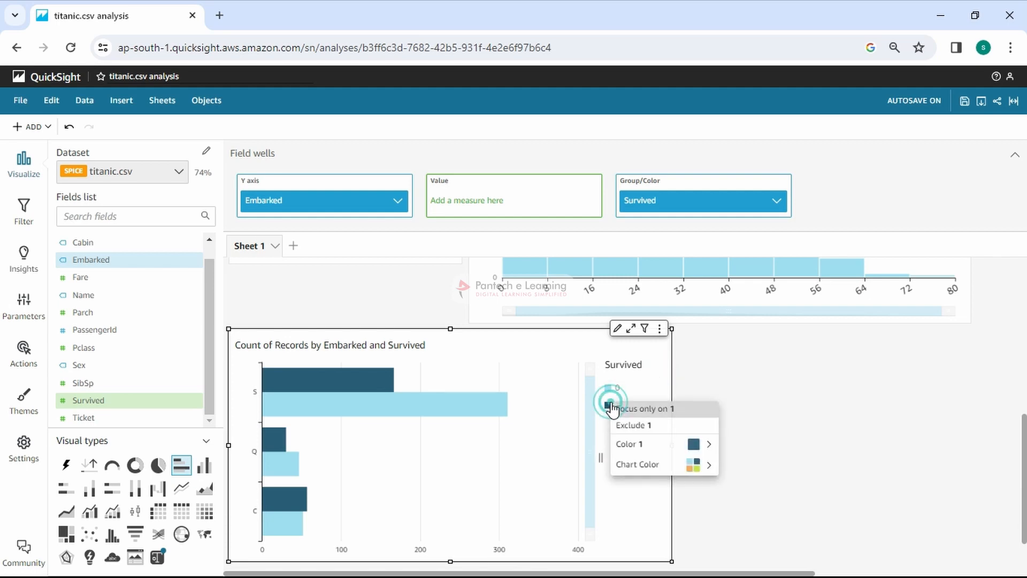
click(650, 375)
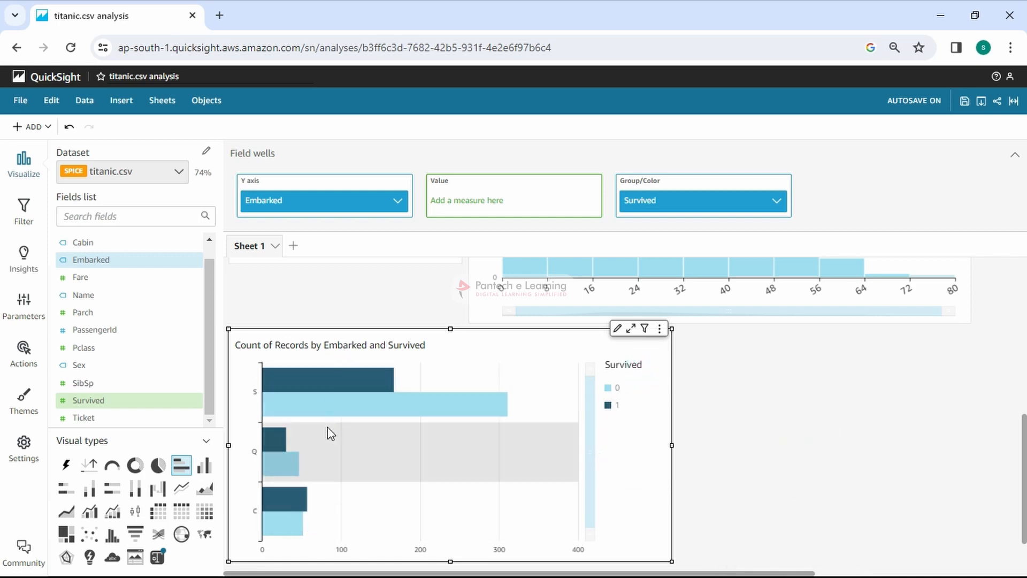
Step: Replace Survived with Sex as the Embarked bar chart's Group/Color field and make the chart narrower and shorter
click(775, 206)
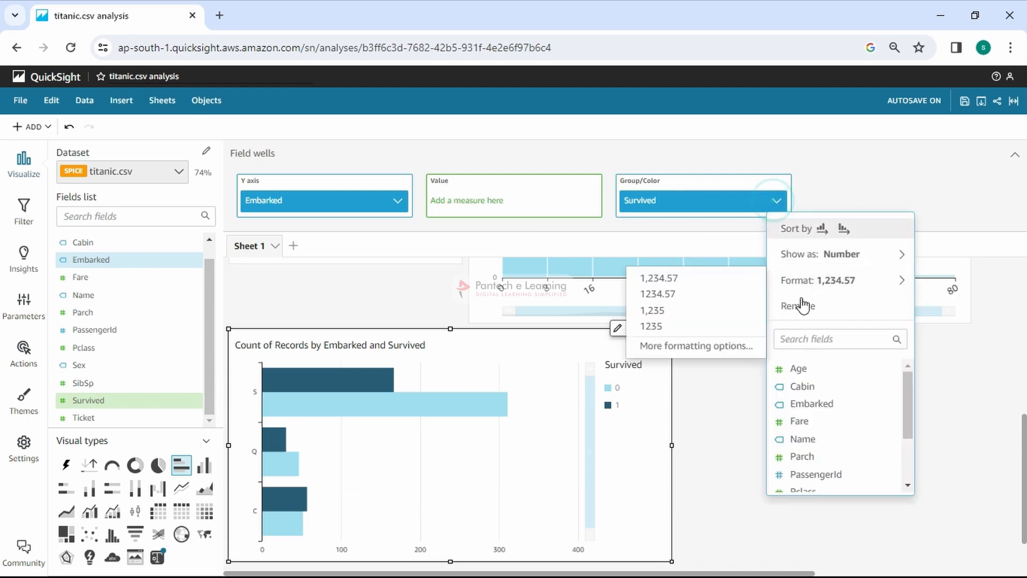
click(832, 318)
drag(73, 370, 689, 199)
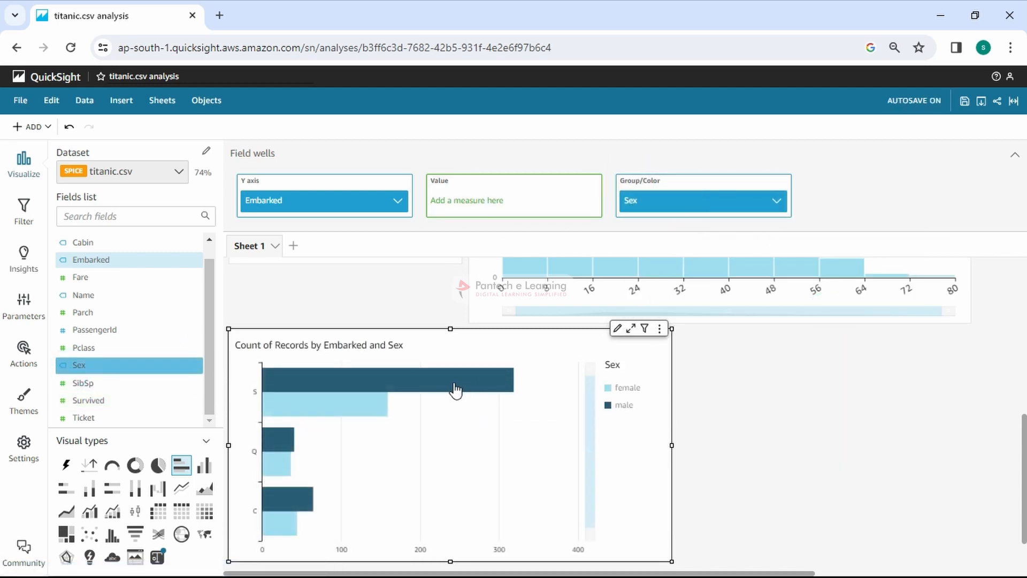
mouse_move(440, 392)
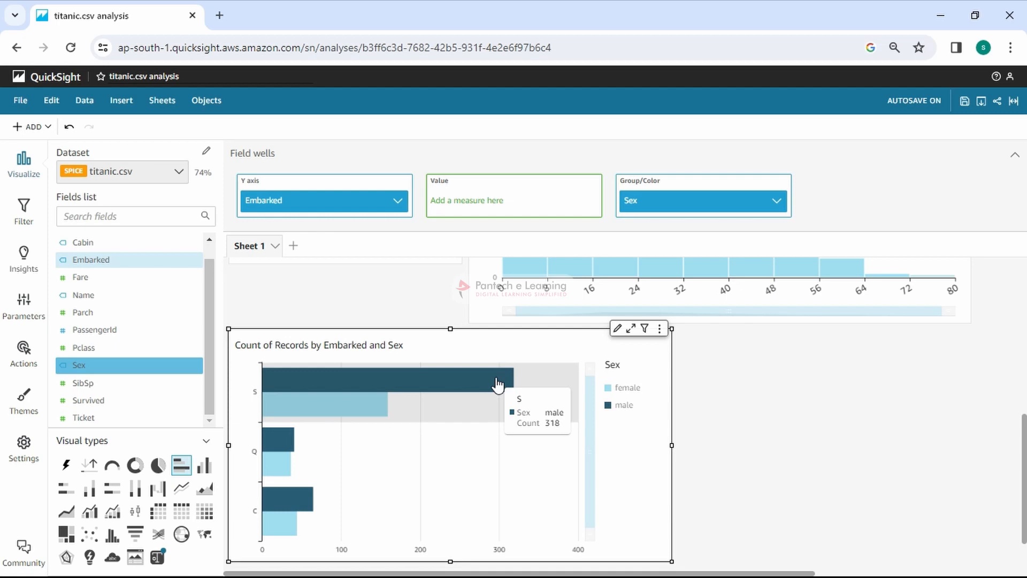
mouse_move(278, 447)
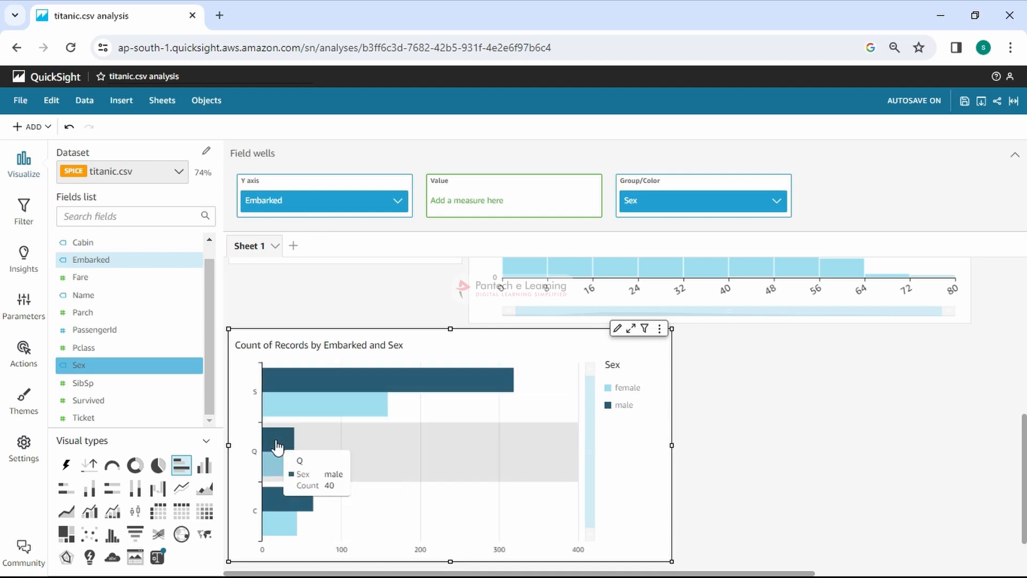
mouse_move(293, 483)
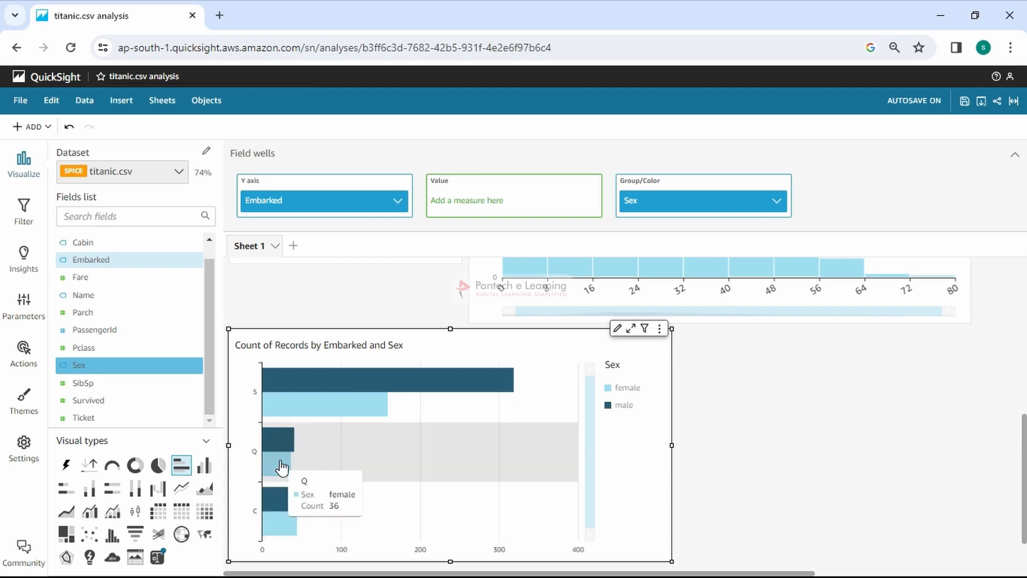
drag(672, 559, 523, 532)
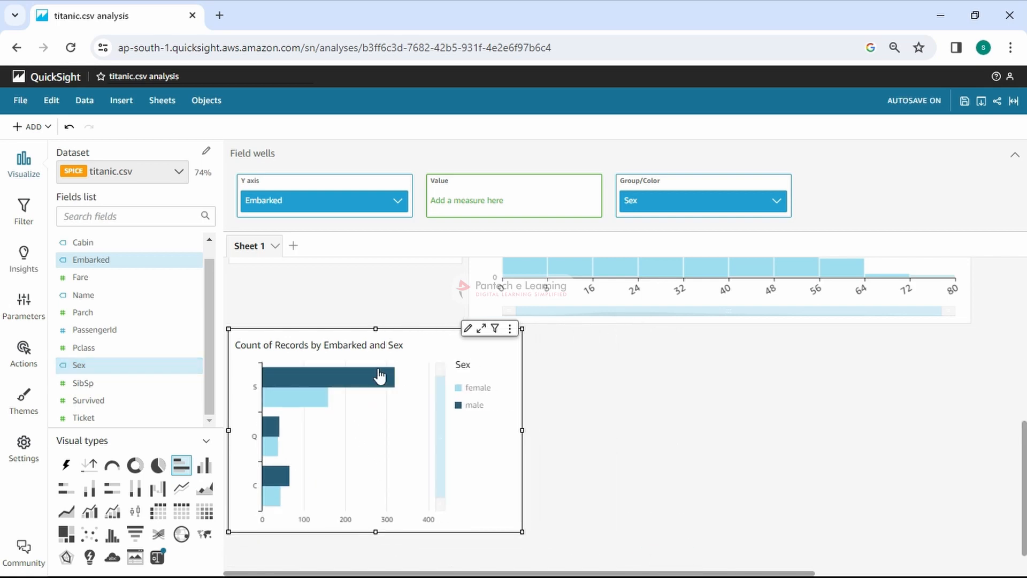
Step: Add a new Vertical bar chart visual beside the Embarked and Sex chart and make it narrower and shorter
click(35, 127)
click(54, 145)
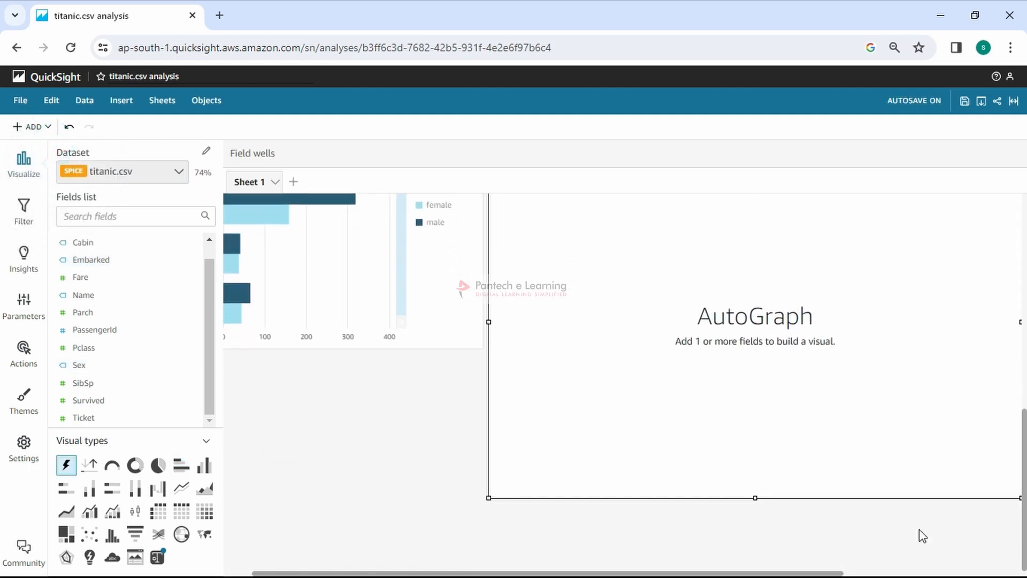
drag(1018, 502, 864, 346)
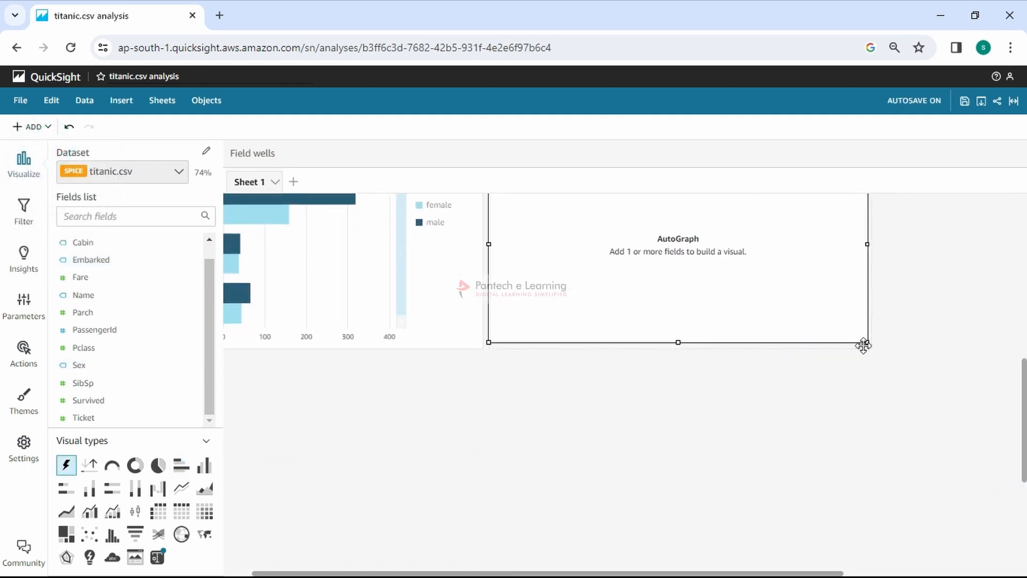
scroll(739, 474, up, 5)
scroll(748, 444, down, 5)
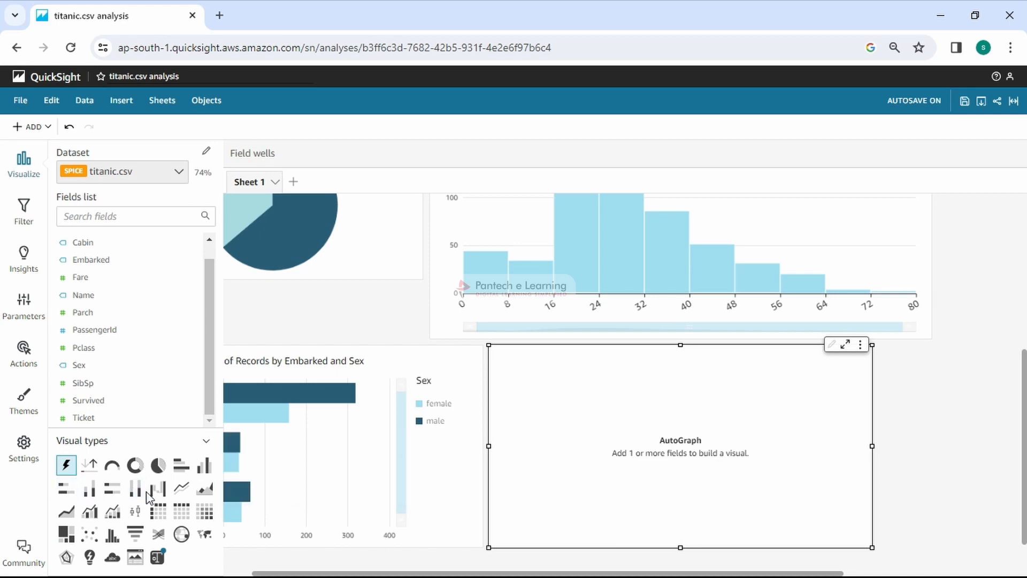
click(198, 472)
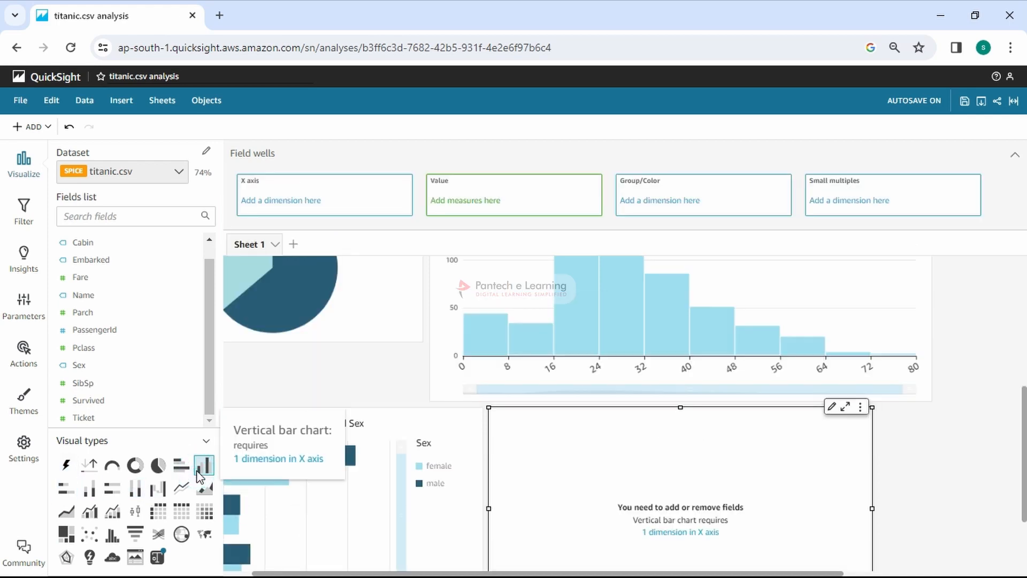
scroll(643, 420, down, 2)
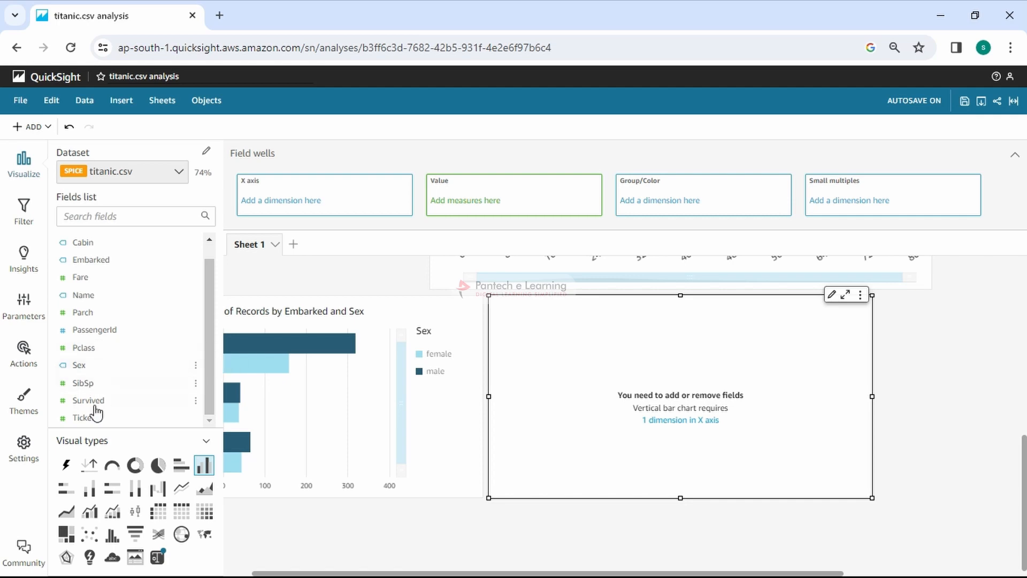
Step: Assign Survived to the vertical bar chart's X axis, make the chart slightly taller and inspect the bars
drag(109, 403, 328, 202)
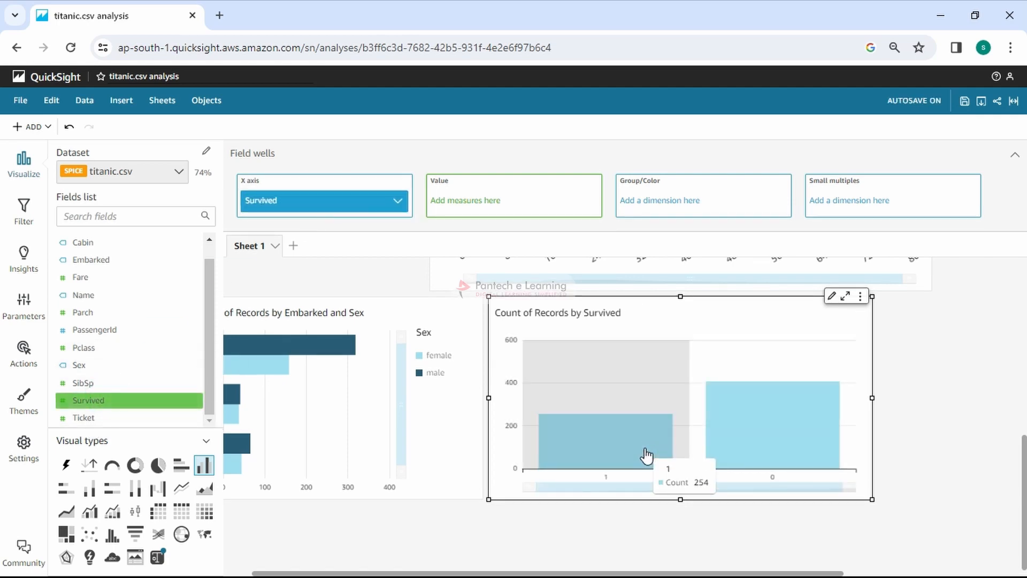
drag(680, 501, 680, 528)
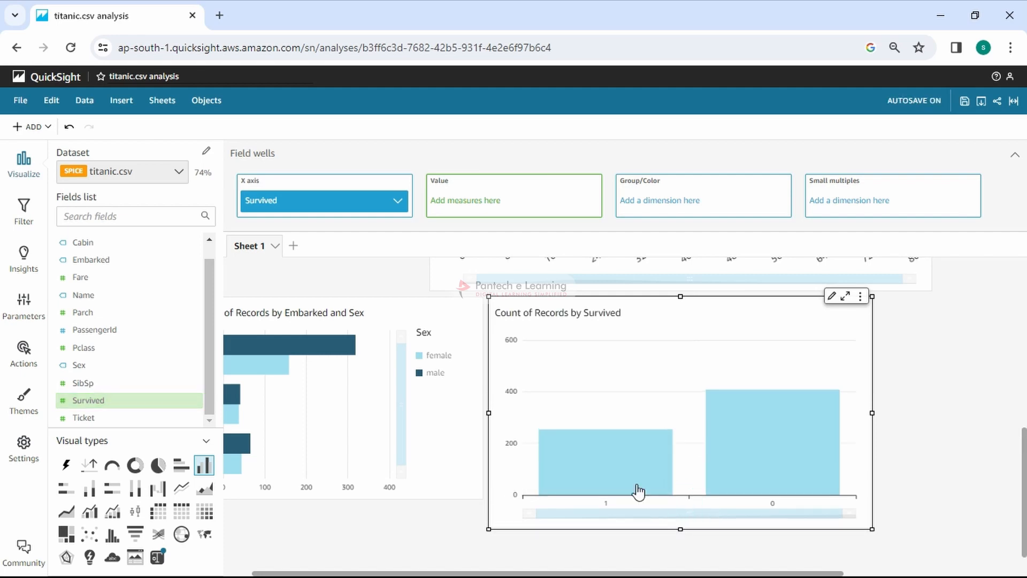
mouse_move(756, 449)
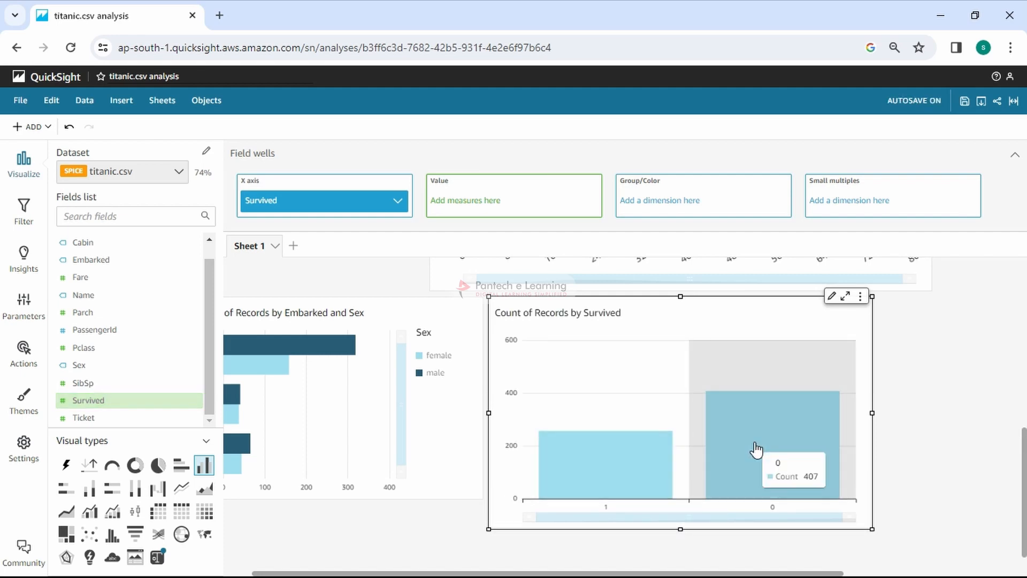
Step: Add Sex as the Group/Color field of the Survived vertical bar chart
mouse_move(623, 453)
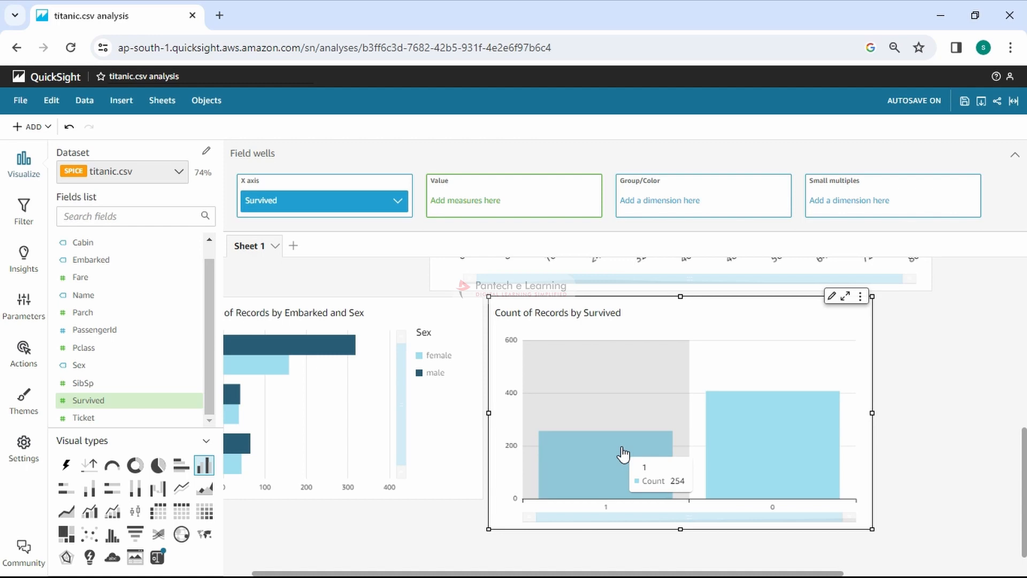
mouse_move(763, 385)
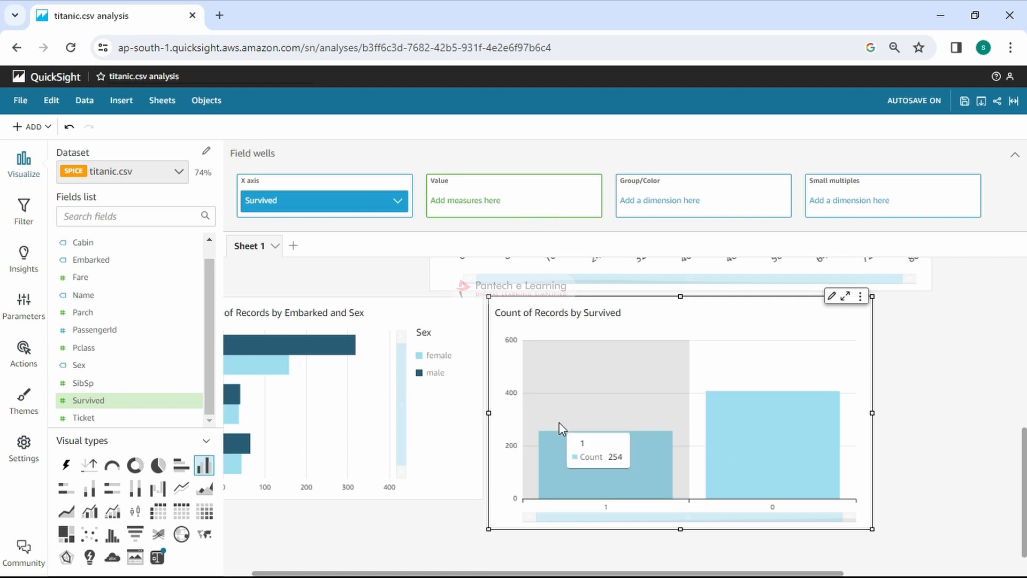
scroll(173, 351, up, 1)
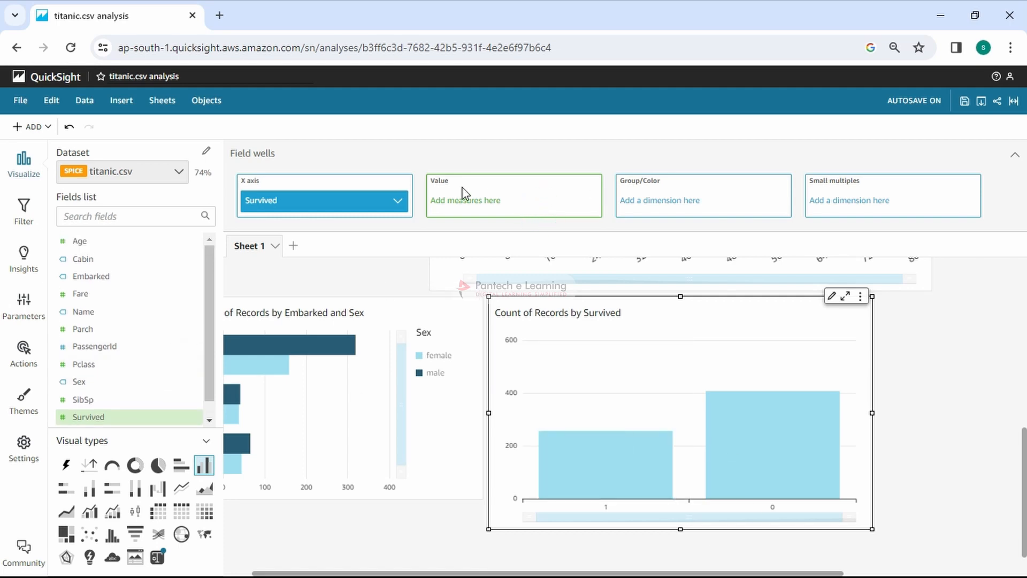
click(400, 203)
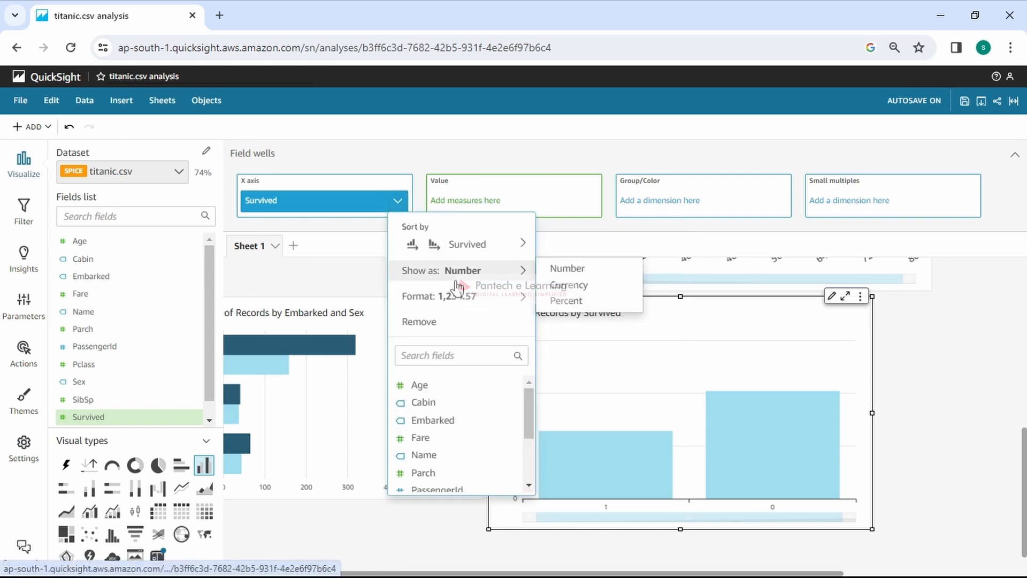
click(465, 153)
scroll(130, 406, down, 1)
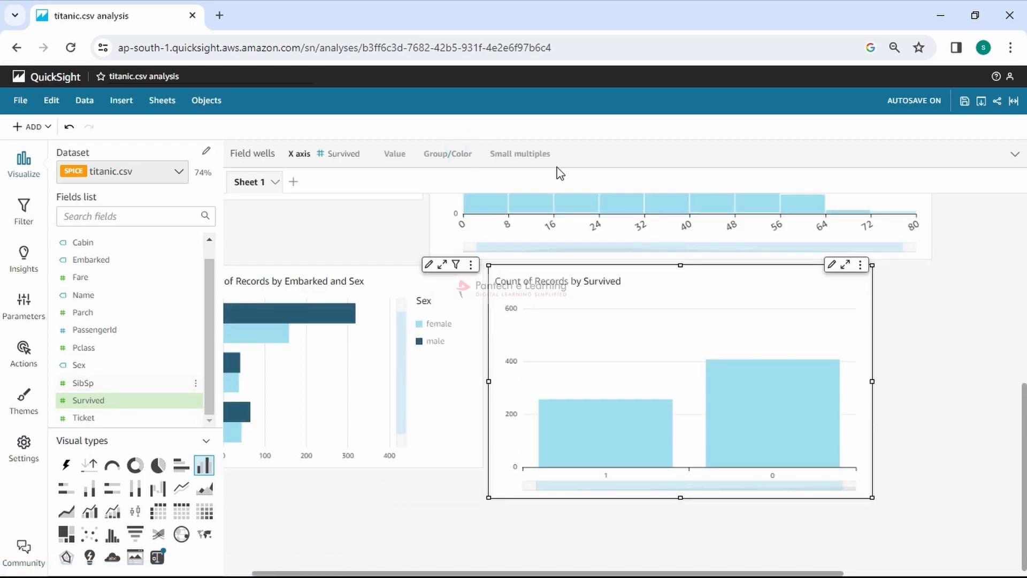
click(492, 151)
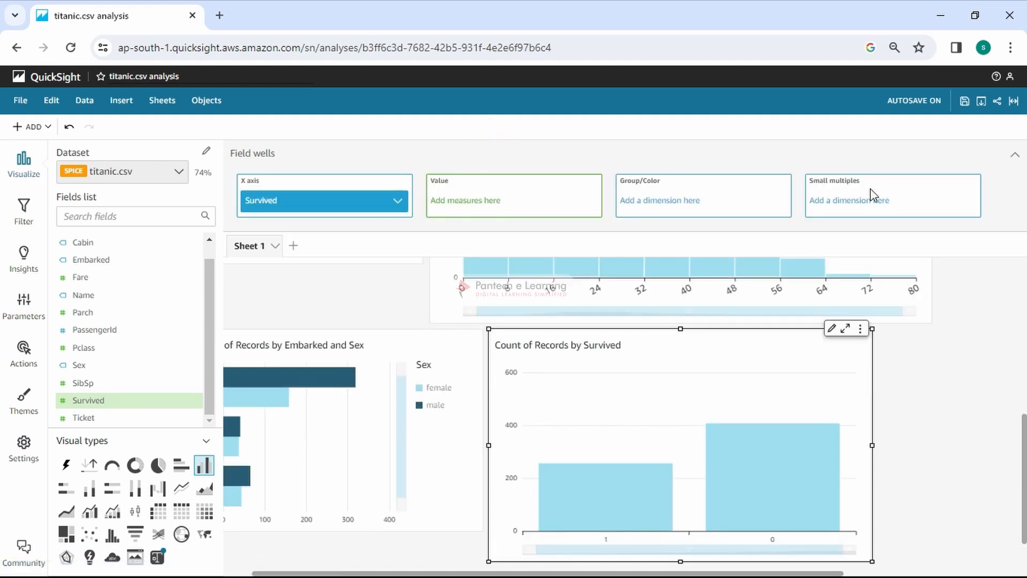
drag(131, 375, 706, 203)
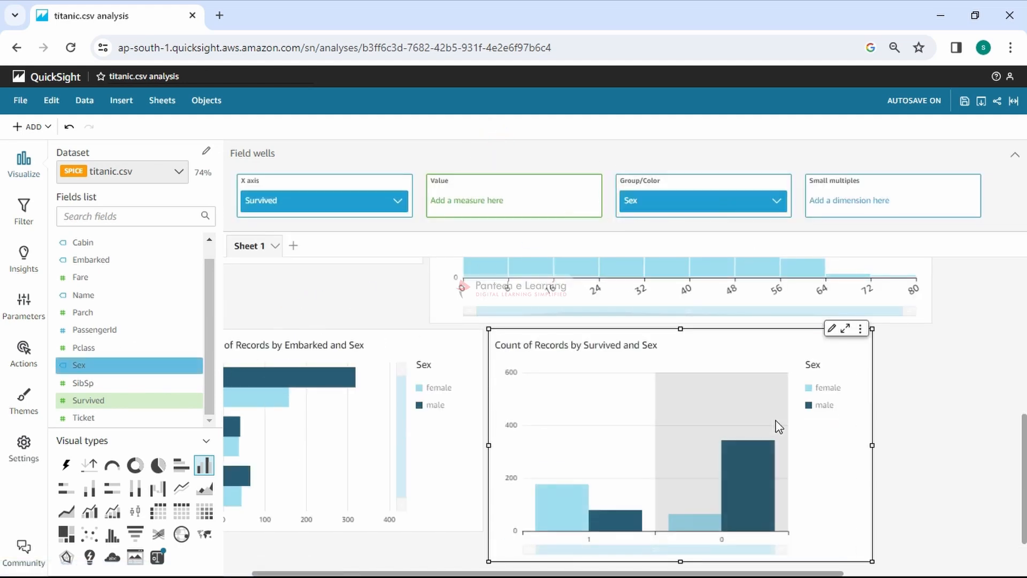
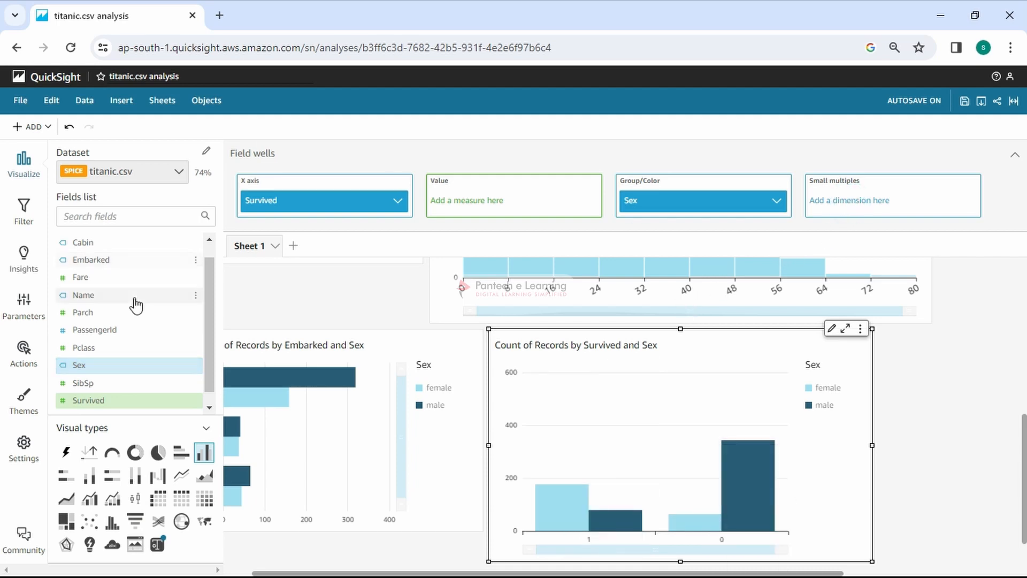
Step: Try splitting the Survived and Sex bar chart into small multiples by Pclass and remove that field again
scroll(105, 360, down, 1)
drag(98, 337, 857, 208)
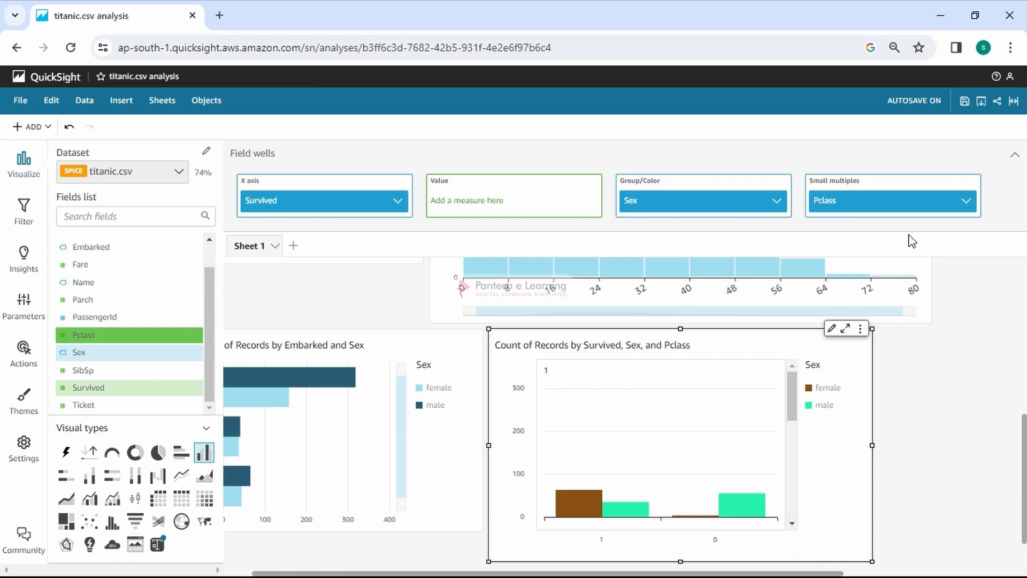
click(961, 200)
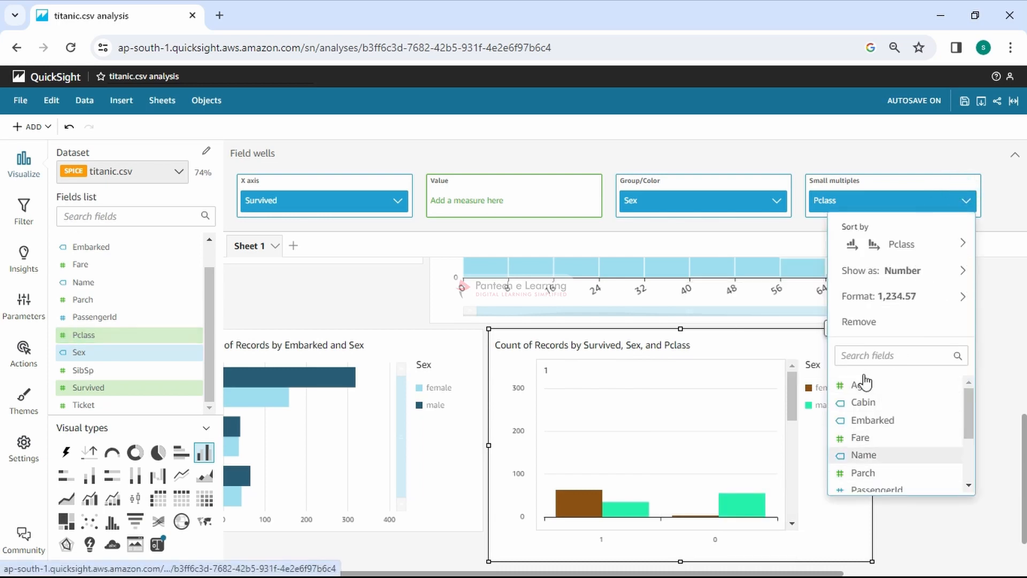
click(884, 322)
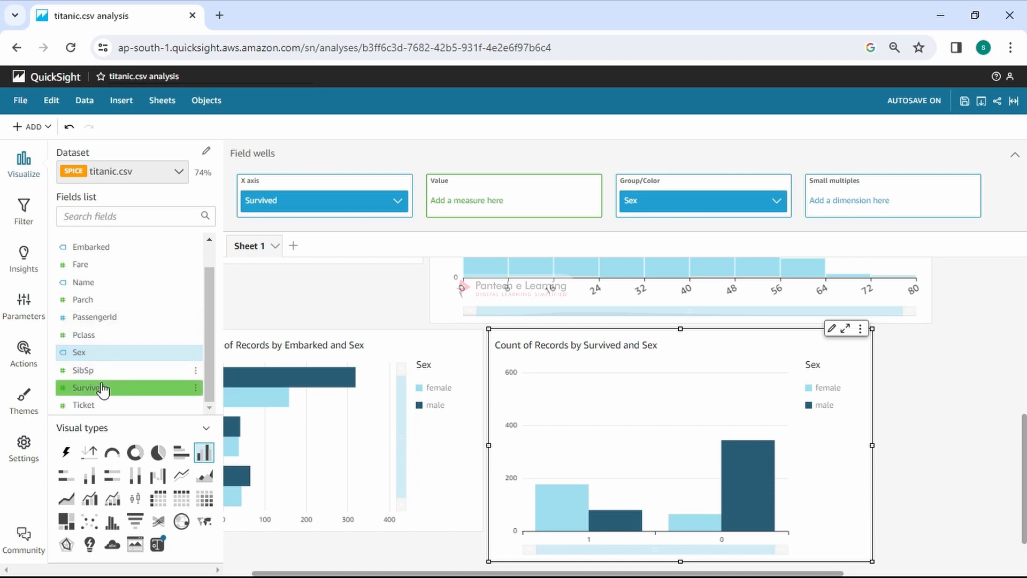
Step: Add Pclass above Sex in the Survived chart's Group/Color, drill down to Sex and drill back up to Pclass
drag(90, 337, 715, 193)
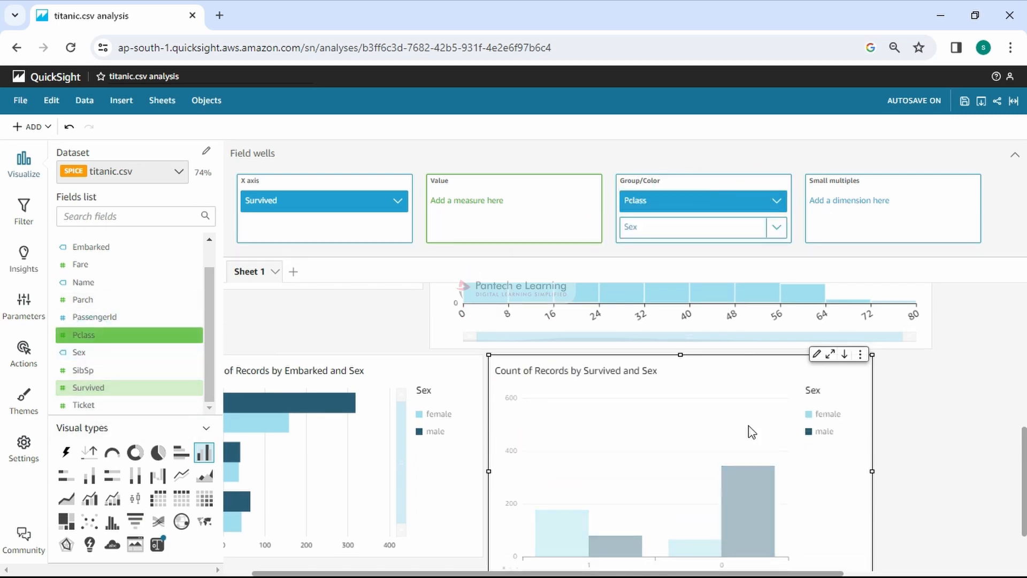
scroll(756, 531, down, 1)
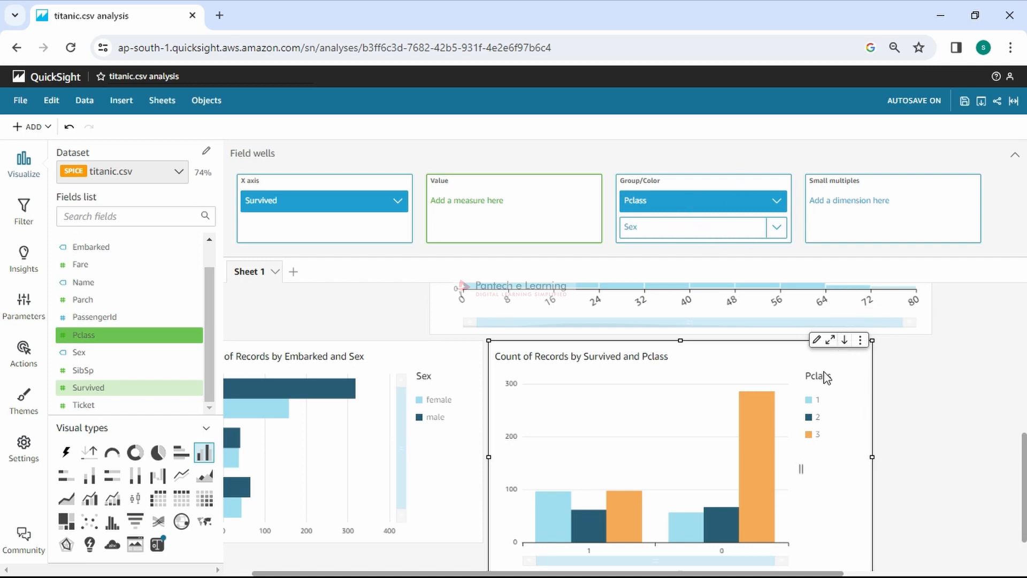
scroll(859, 368, down, 2)
scroll(875, 357, up, 2)
click(845, 341)
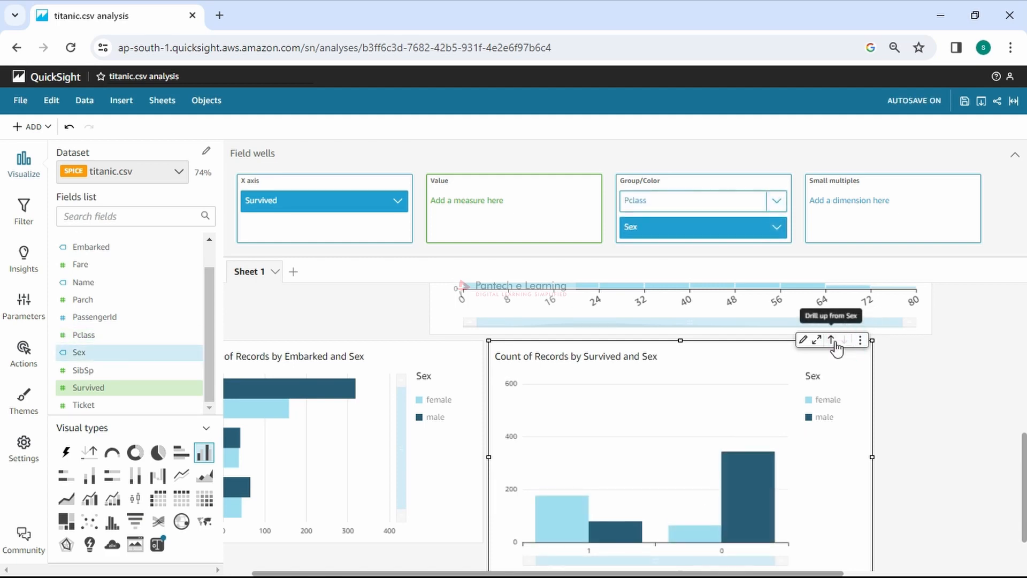
click(832, 340)
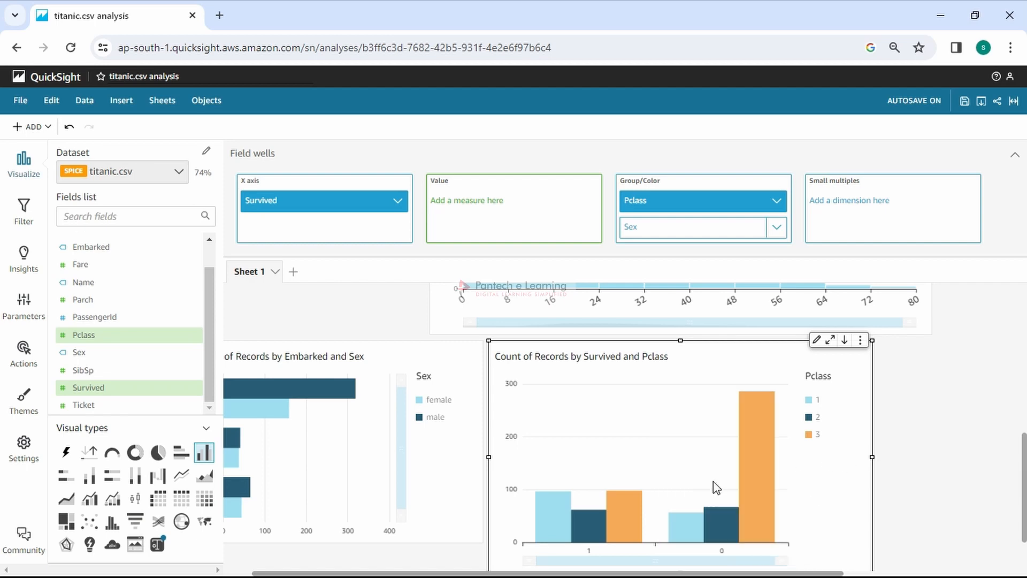
Step: Make the Survived and Pclass bar chart slightly shorter
scroll(853, 473, down, 2)
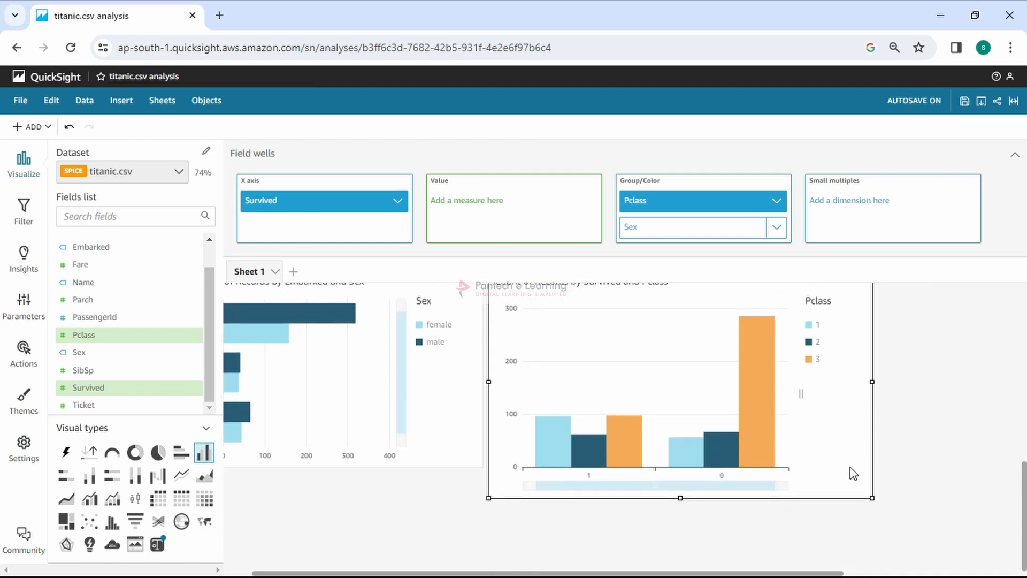
click(871, 494)
scroll(665, 535, up, 8)
scroll(754, 445, down, 5)
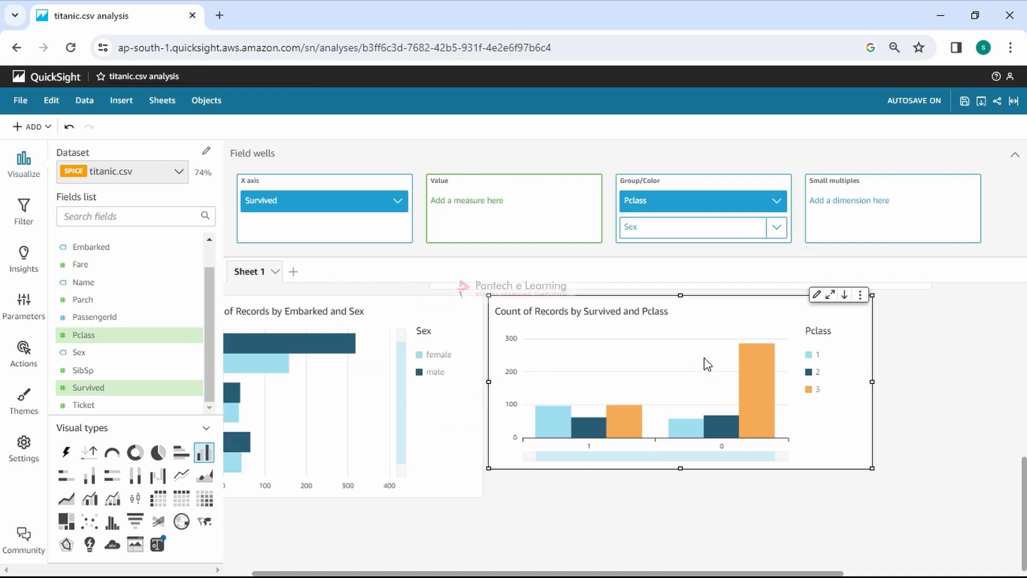
Step: Review the layout of the whole sheet, from the name word cloud down to the two bar charts
scroll(715, 371, up, 8)
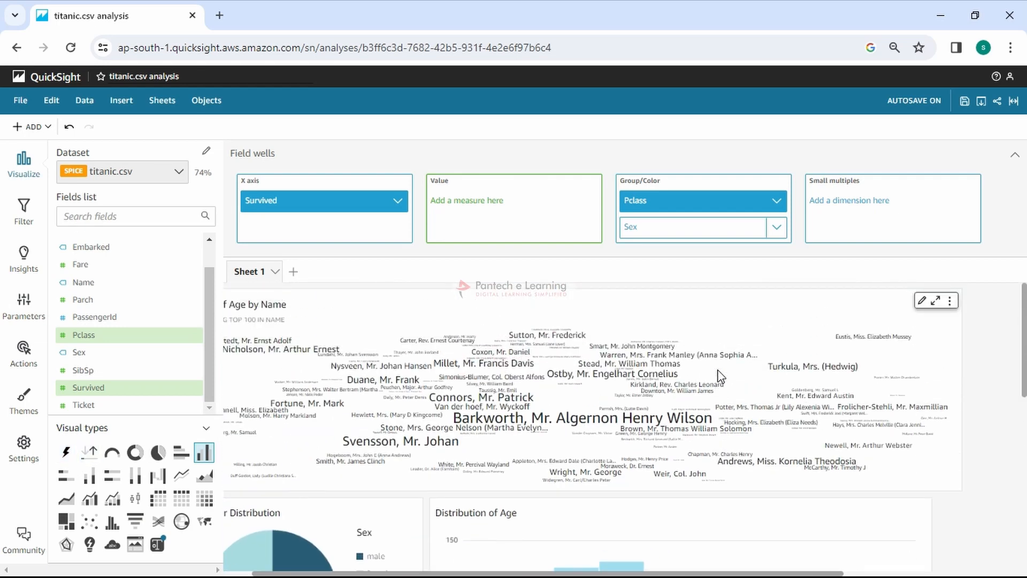
scroll(1011, 458, down, 7)
scroll(1017, 447, up, 2)
scroll(1016, 447, down, 2)
drag(766, 573, 619, 559)
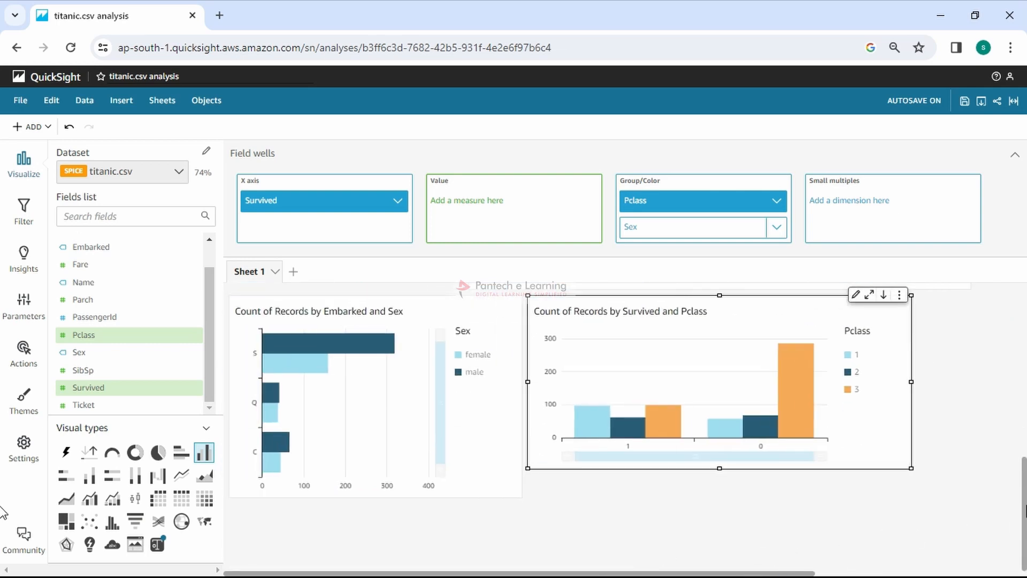
scroll(1019, 514, up, 7)
scroll(1021, 319, down, 8)
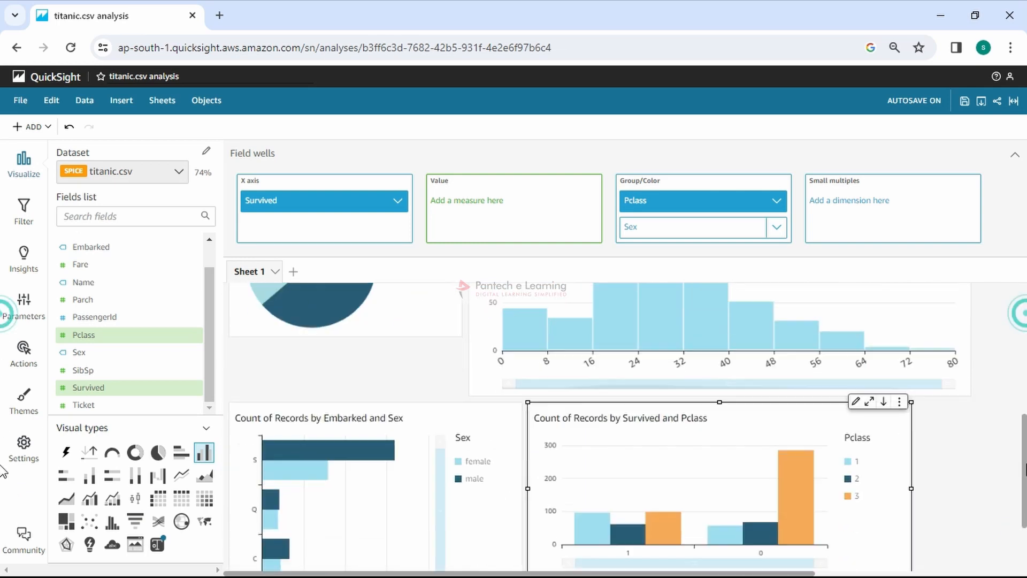
scroll(1022, 321, up, 7)
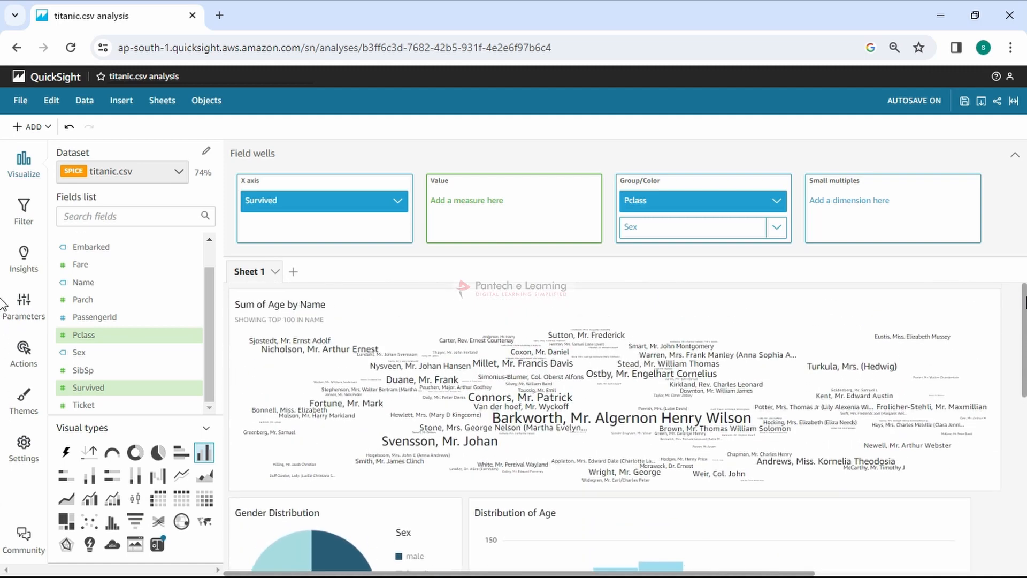
Step: Export Sheet 1 to PDF and show the list of exports
click(16, 102)
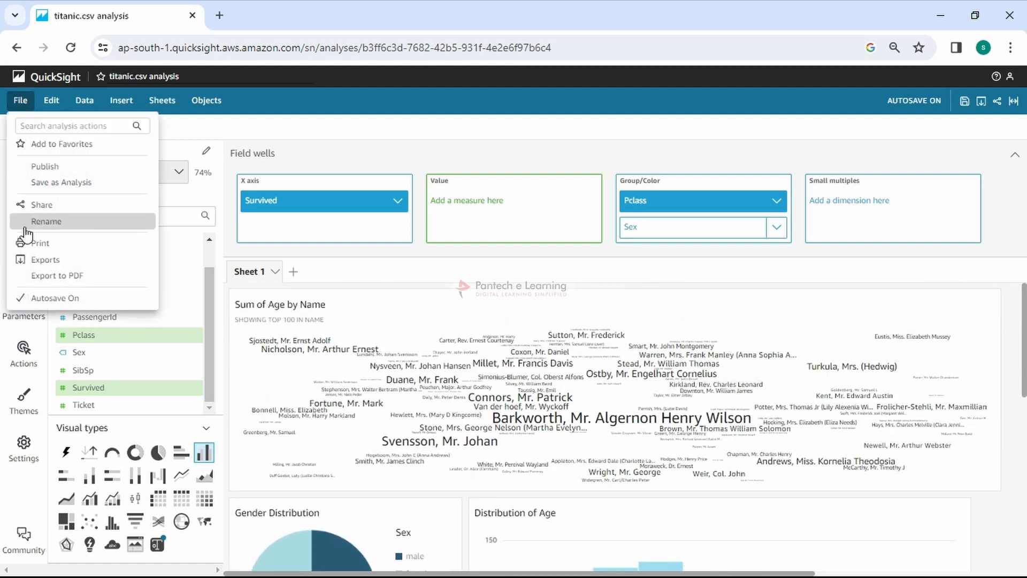
click(58, 276)
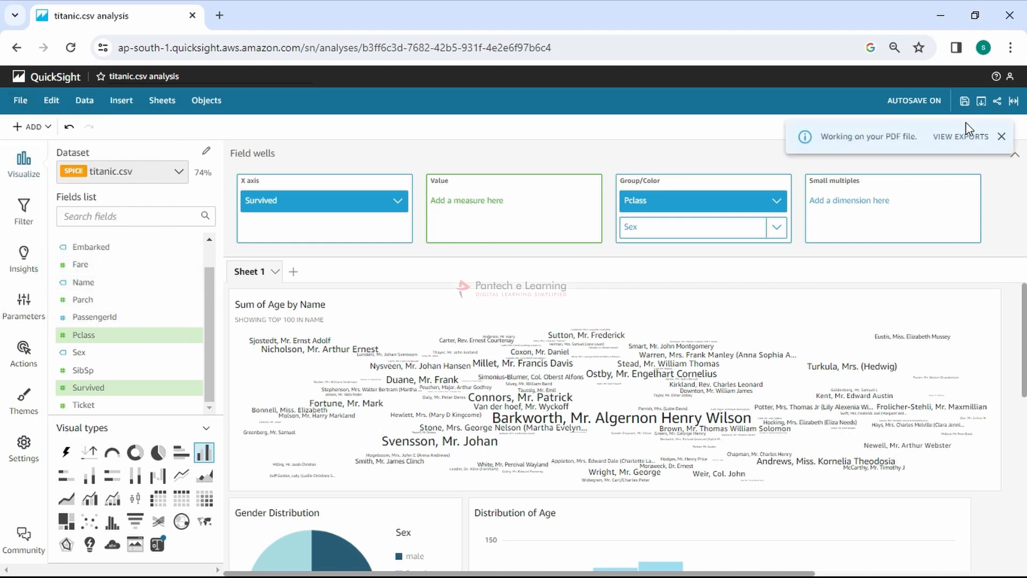
click(962, 138)
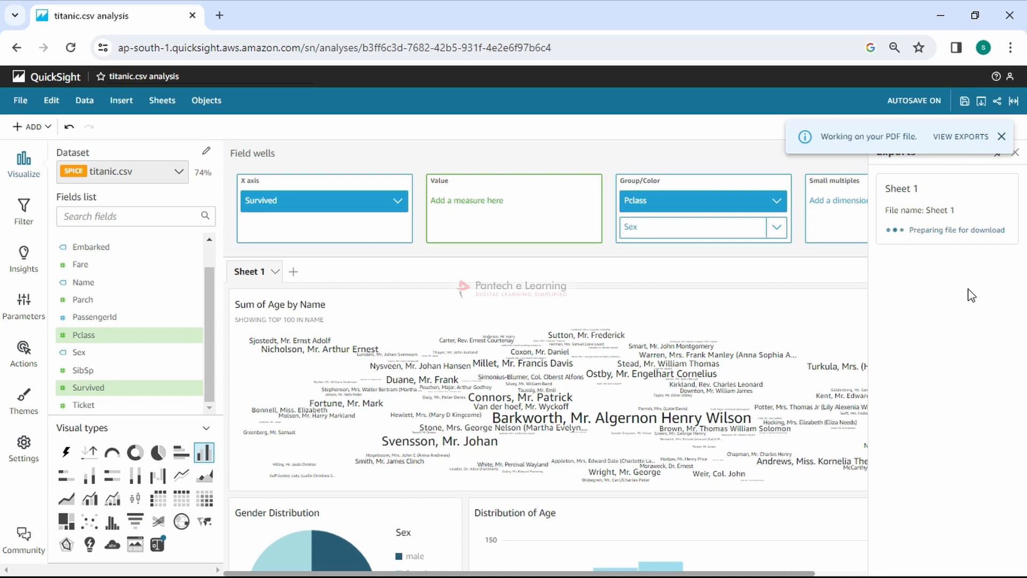
Step: Publish the analysis with all sheets as a new dashboard named Titanic Dashboard
click(21, 106)
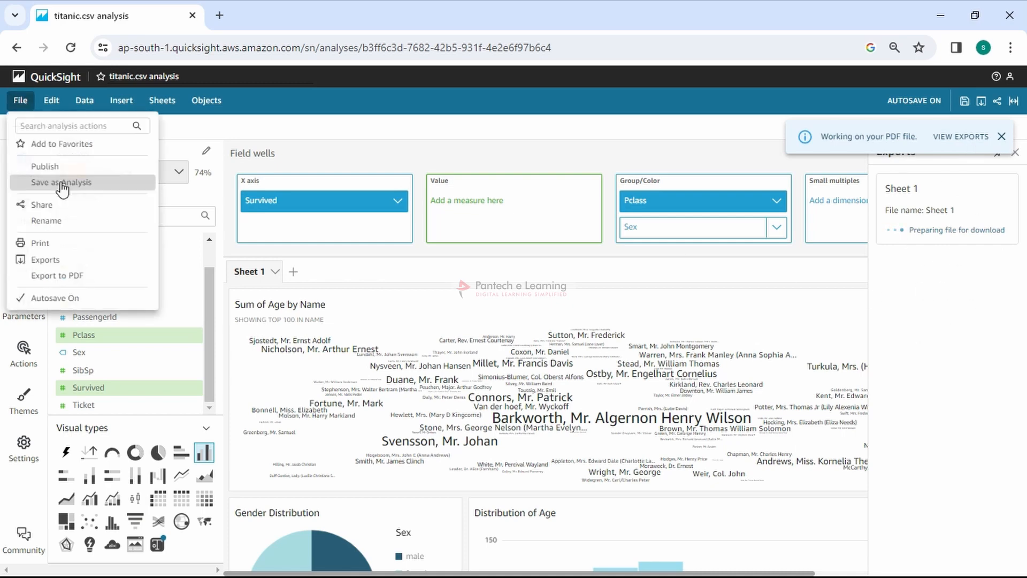
click(95, 169)
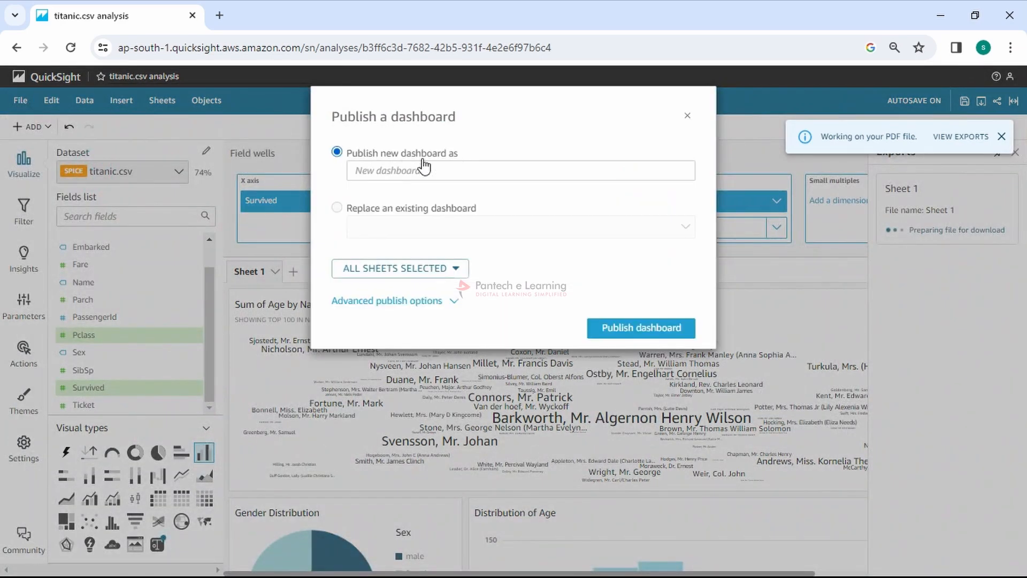
click(463, 173)
text(Titanic Dashboard)
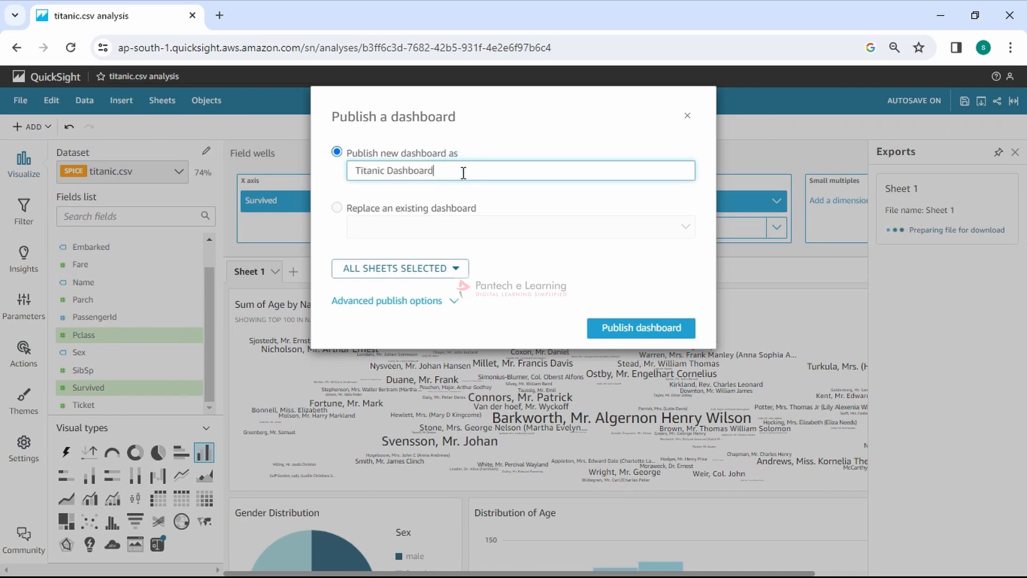
click(642, 328)
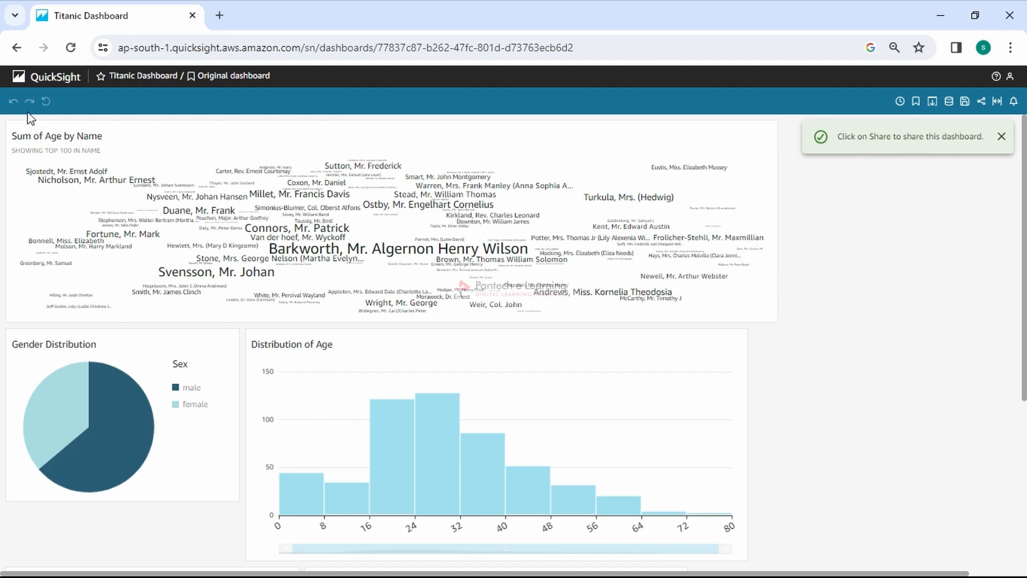
Step: Return to the Analyses list on the home page and download the PDF export of the sheet
click(59, 78)
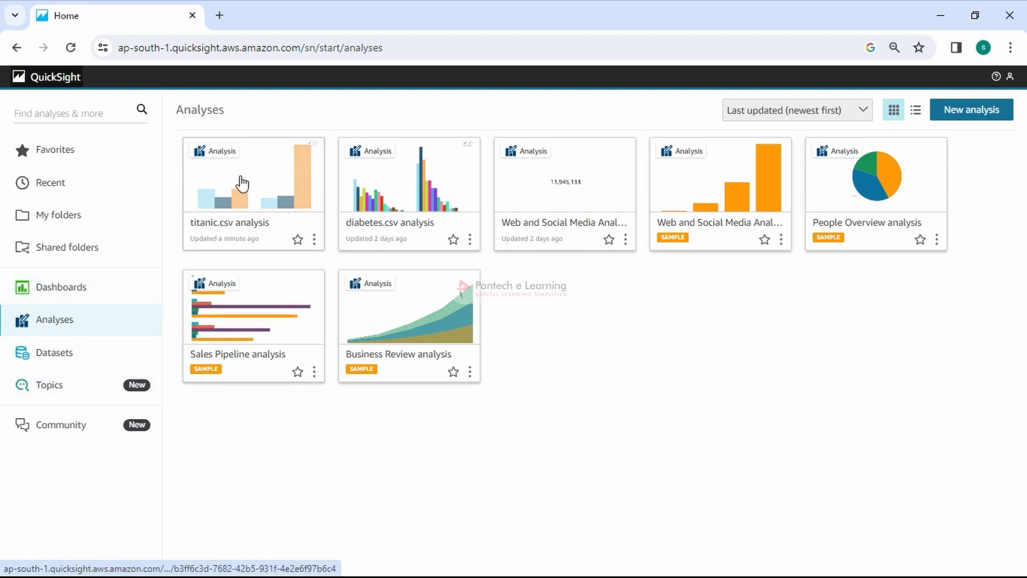
click(88, 323)
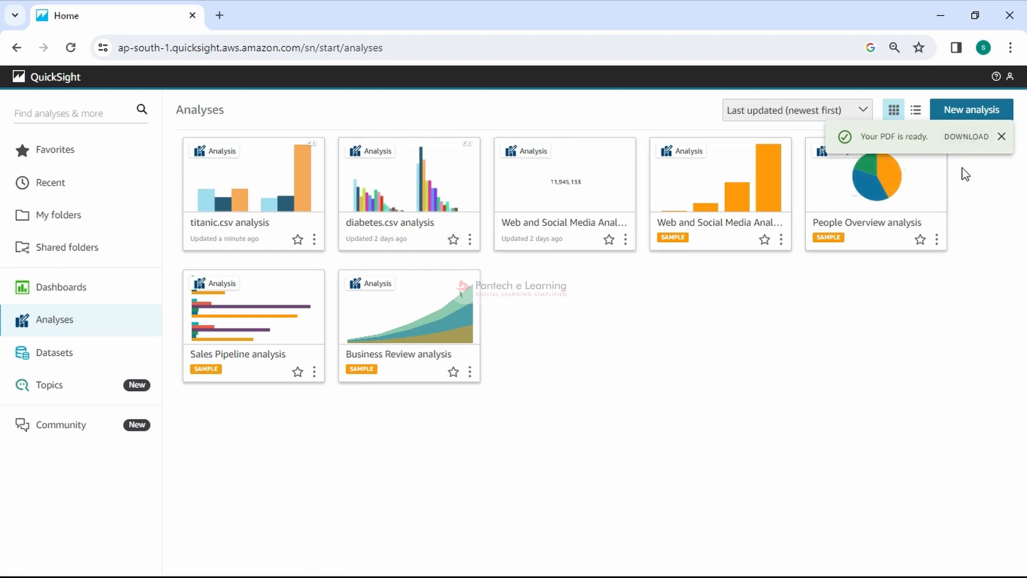
click(955, 138)
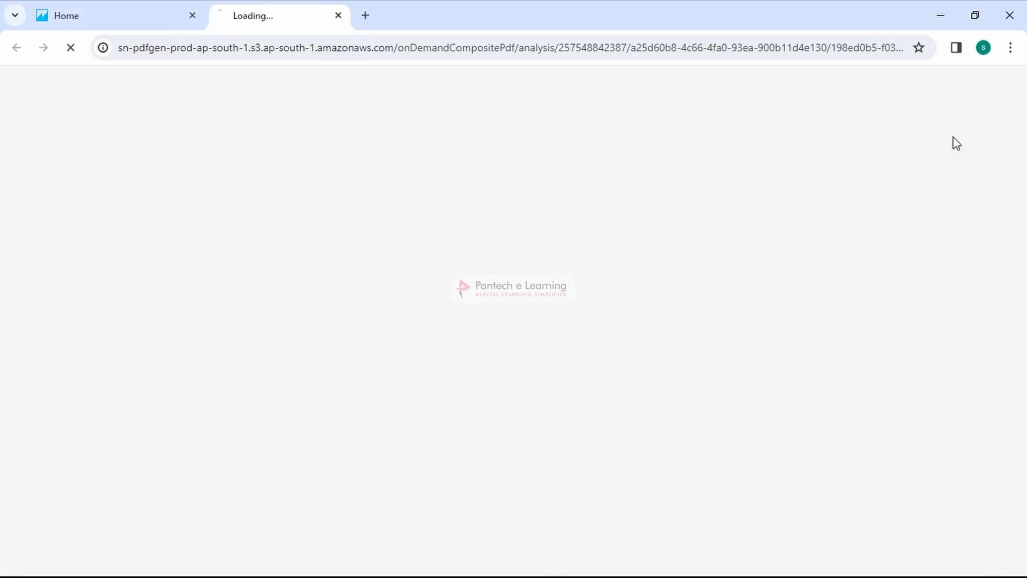
click(829, 86)
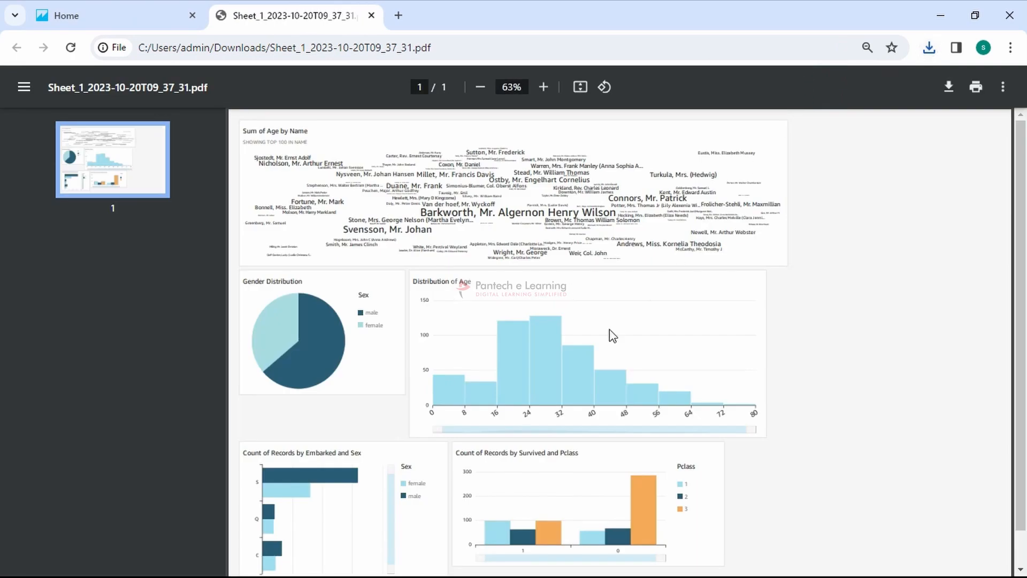
Step: Check all five charts in the downloaded PDF and close the file
scroll(508, 393, down, 1)
scroll(490, 441, up, 1)
scroll(625, 397, down, 1)
scroll(628, 401, up, 1)
scroll(444, 448, down, 1)
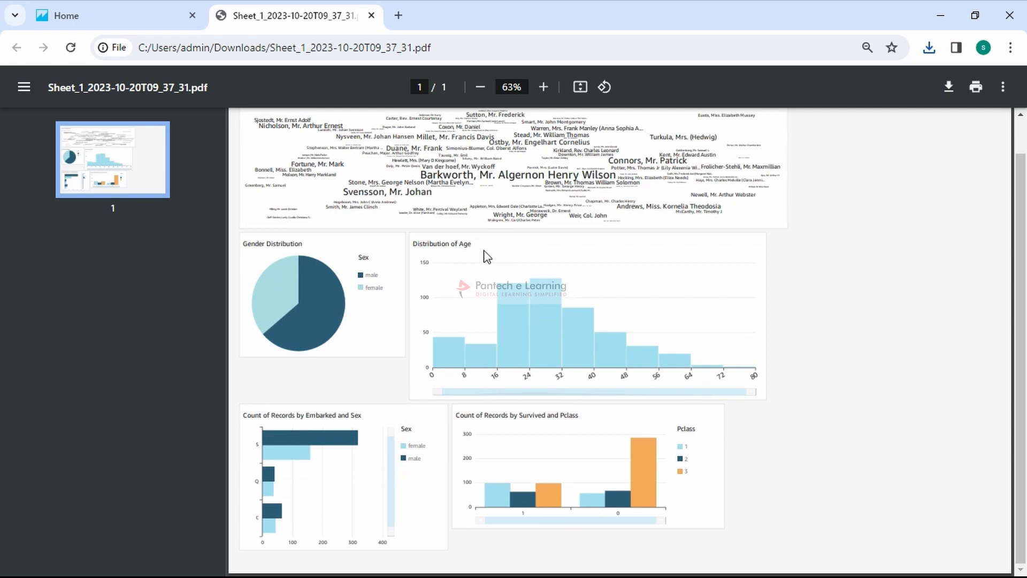
scroll(460, 267, up, 1)
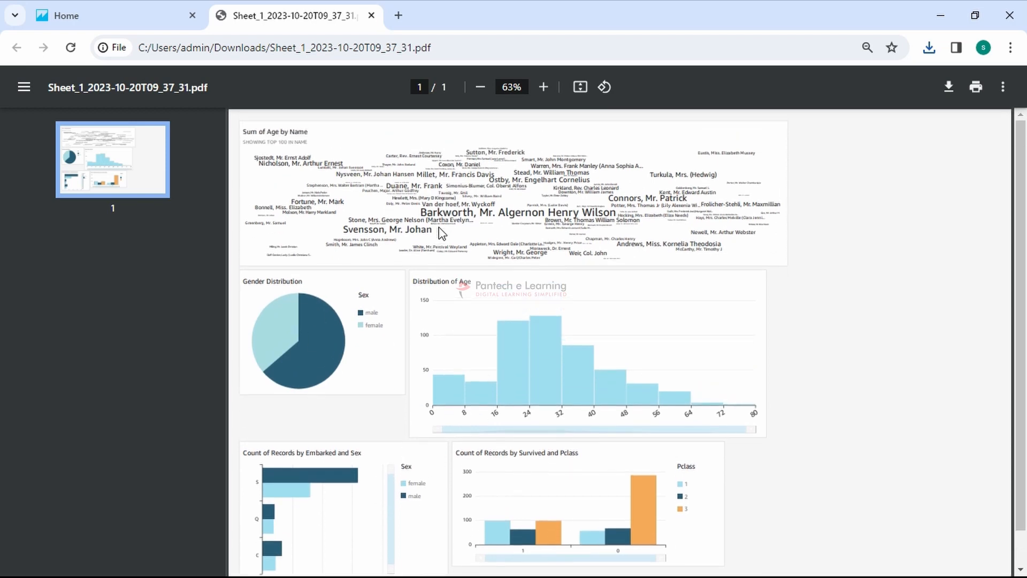
click(371, 15)
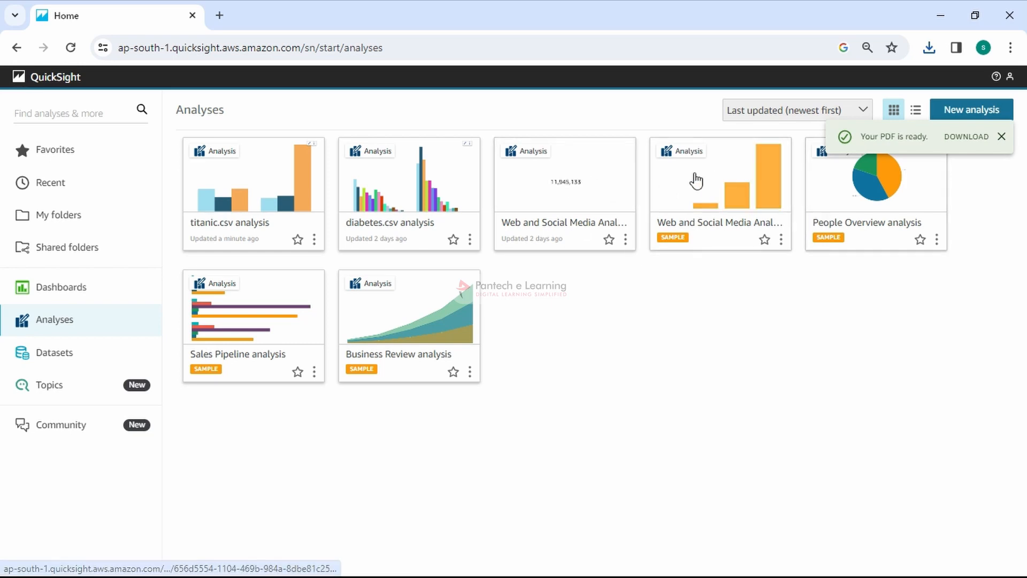
Step: Open the non-sample Web and Social Media Analytics analysis, look at its sheet, and return to the Analyses list
click(587, 198)
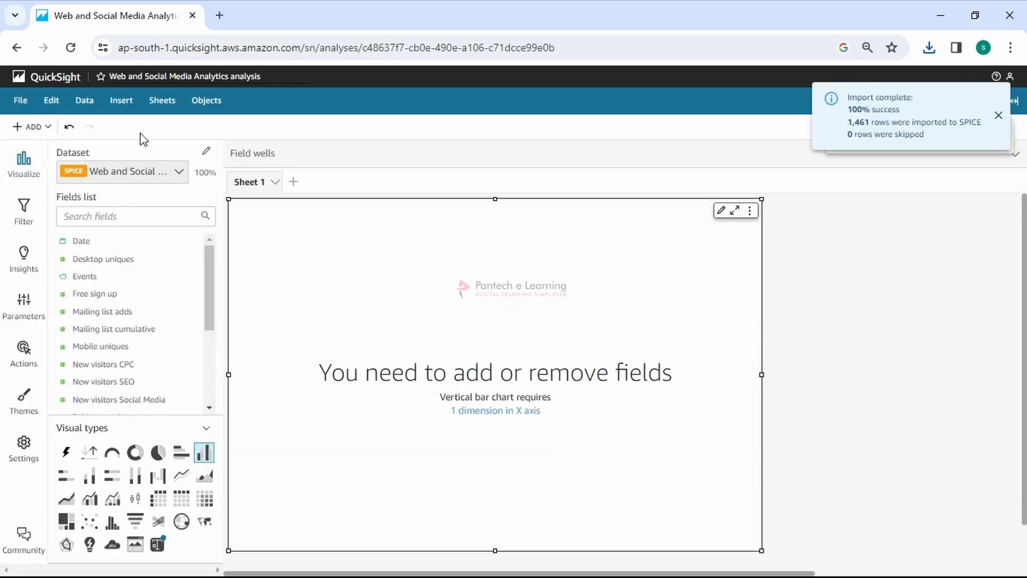
scroll(819, 408, down, 1)
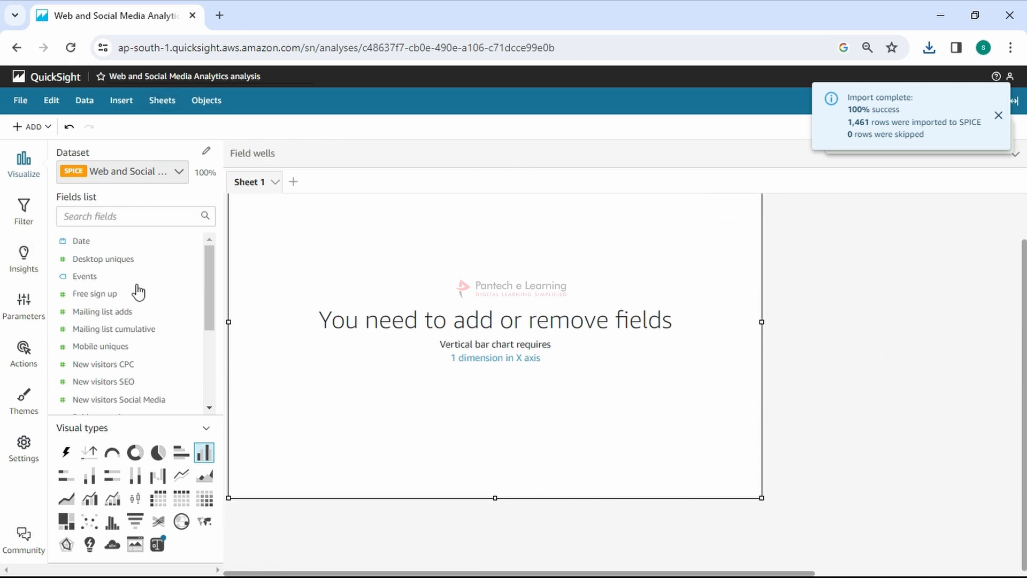
click(16, 48)
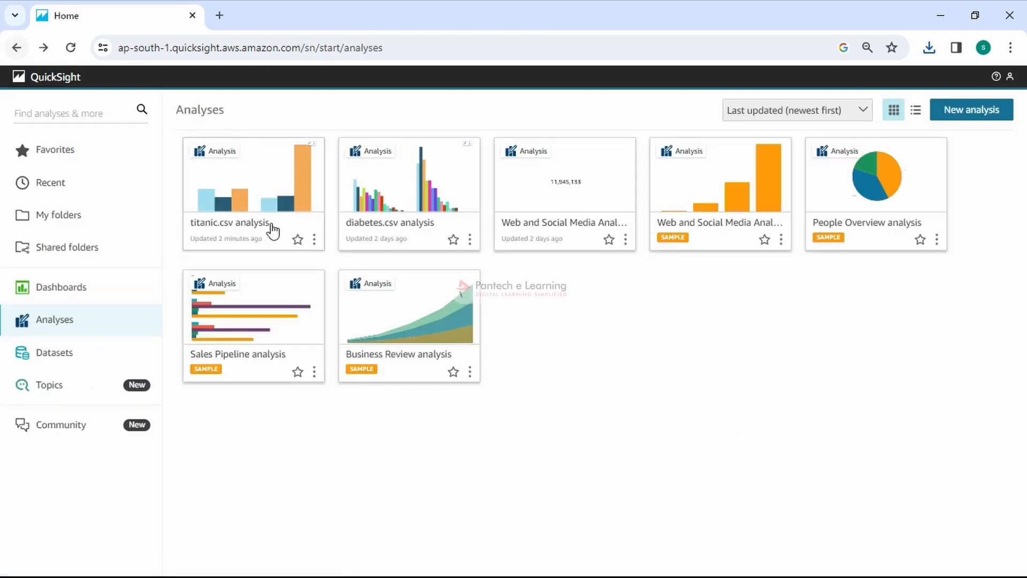
Step: Examine the charts in the sample Web and Social Media Analytics analysis and return to the Analyses list
click(771, 206)
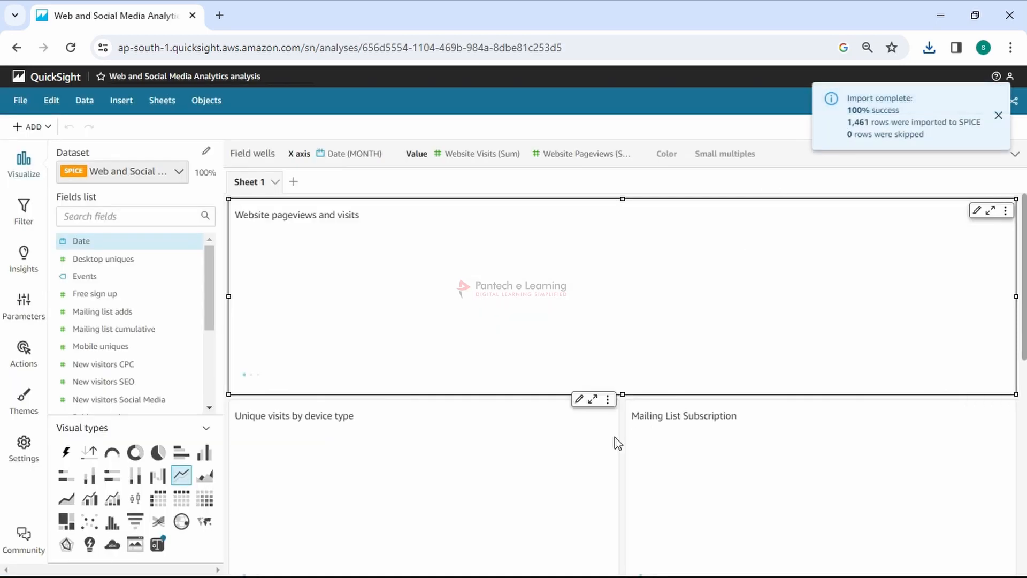
scroll(518, 513, down, 1)
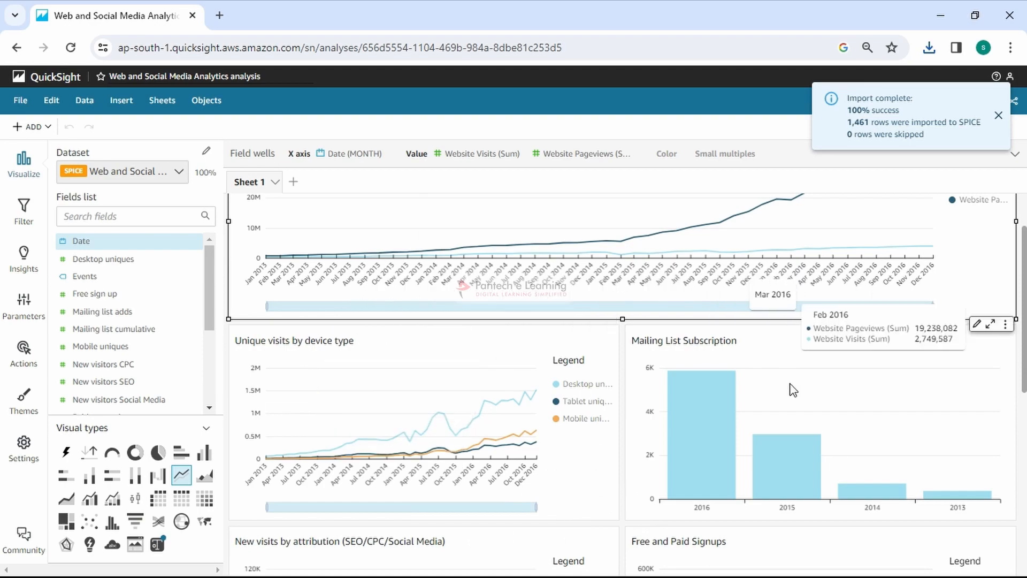
scroll(701, 435, down, 3)
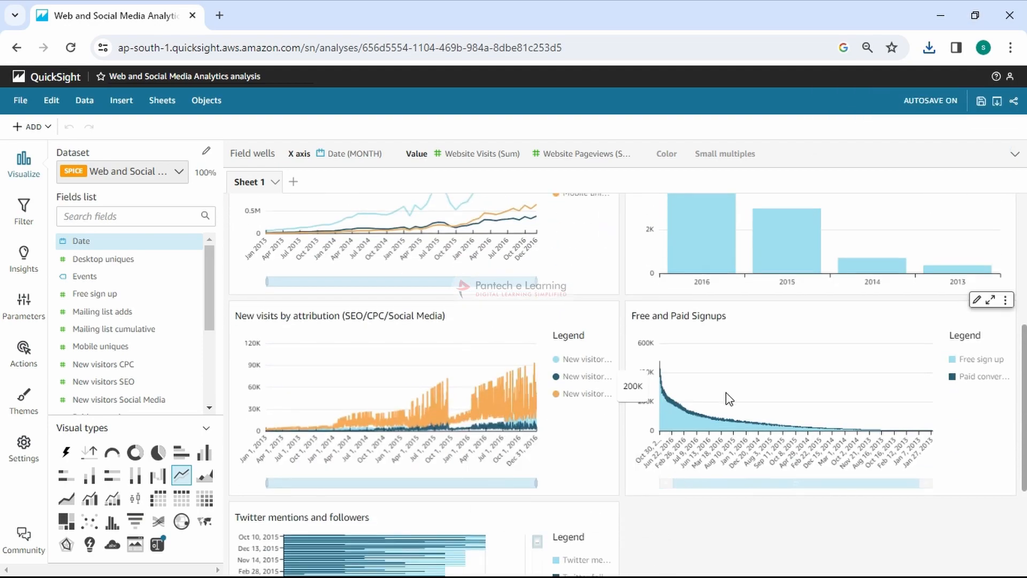
scroll(608, 482, down, 2)
scroll(578, 523, up, 6)
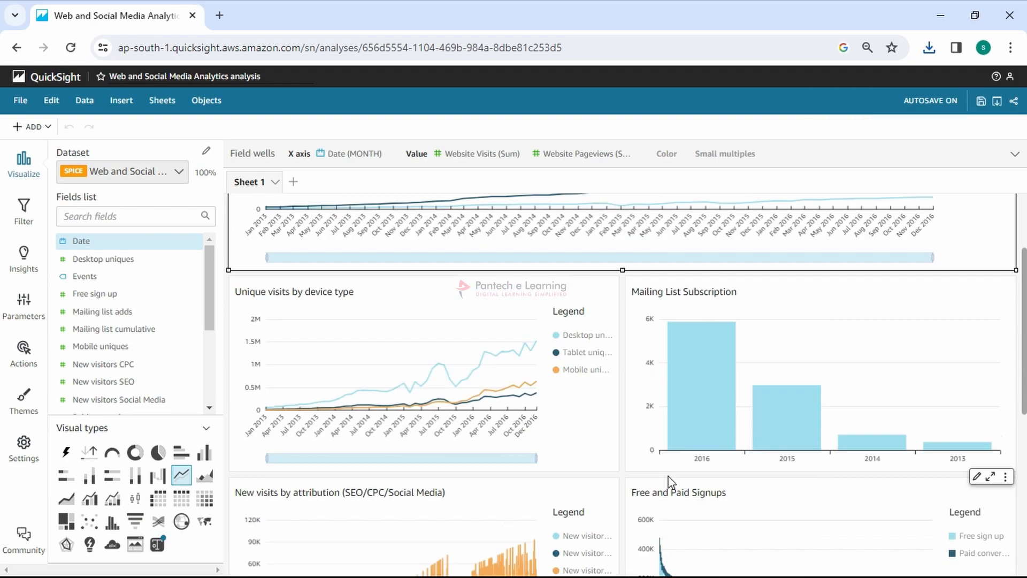
click(17, 47)
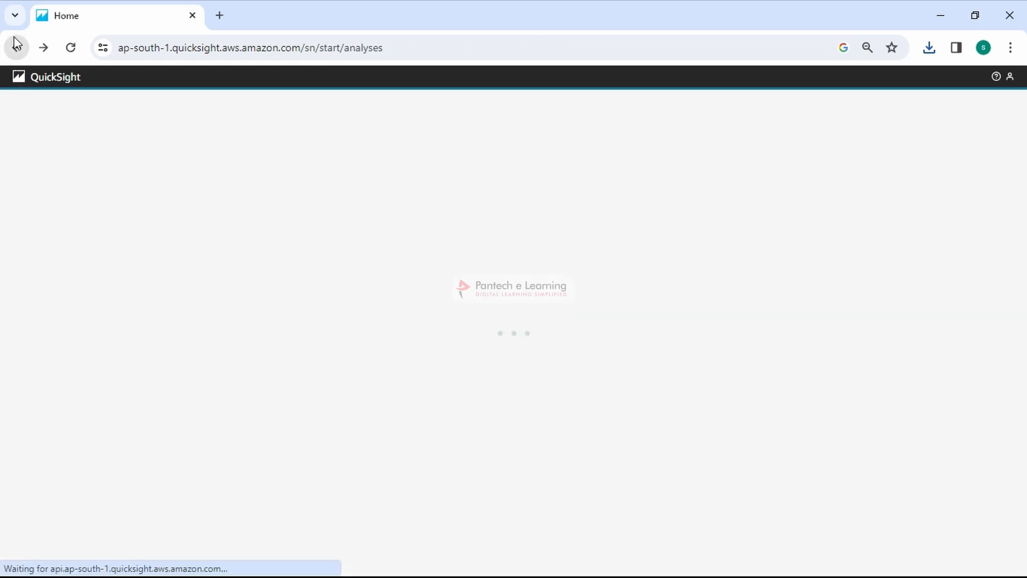
Step: Open Titanic Dashboard from the Dashboards list and review all its charts
click(100, 299)
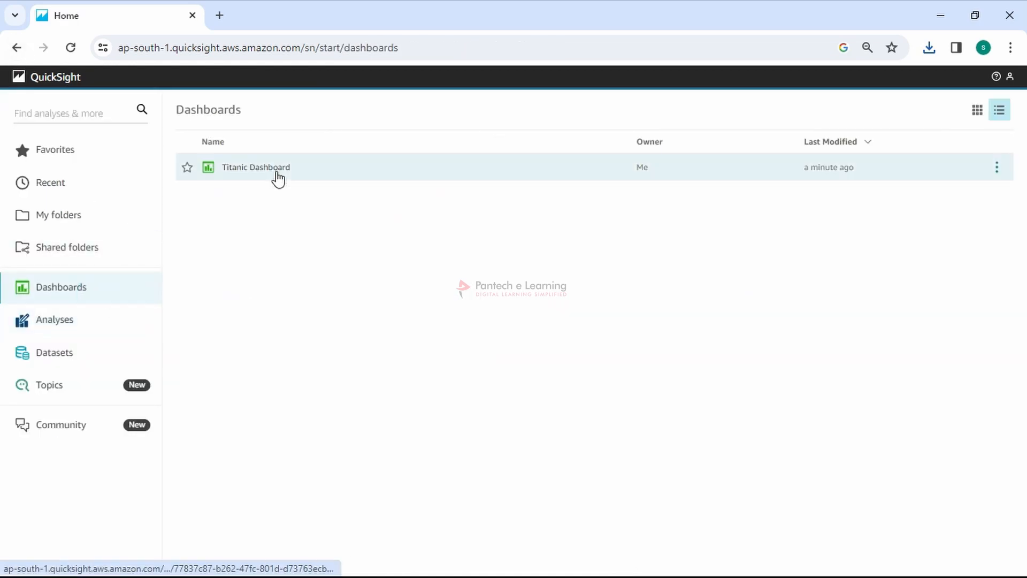
click(277, 170)
scroll(195, 373, down, 5)
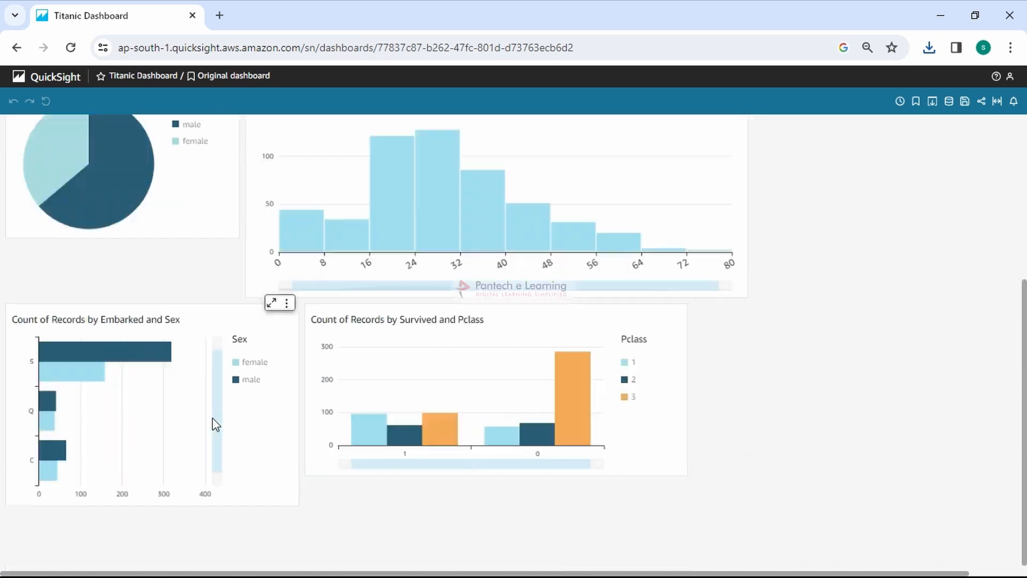
scroll(380, 416, up, 5)
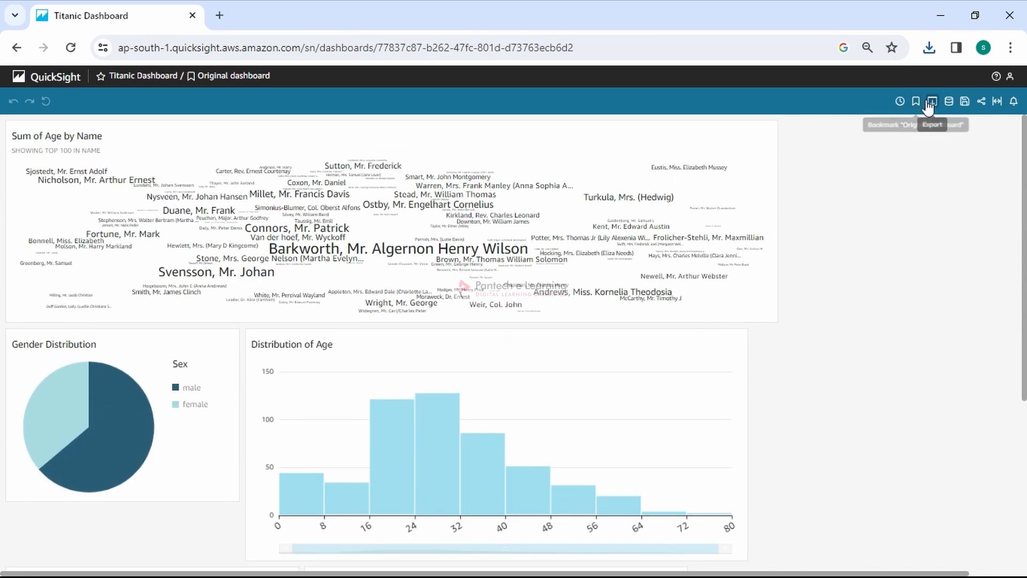
Step: View the sharing link for the current view of Titanic Dashboard, and return to the Dashboards list
click(982, 101)
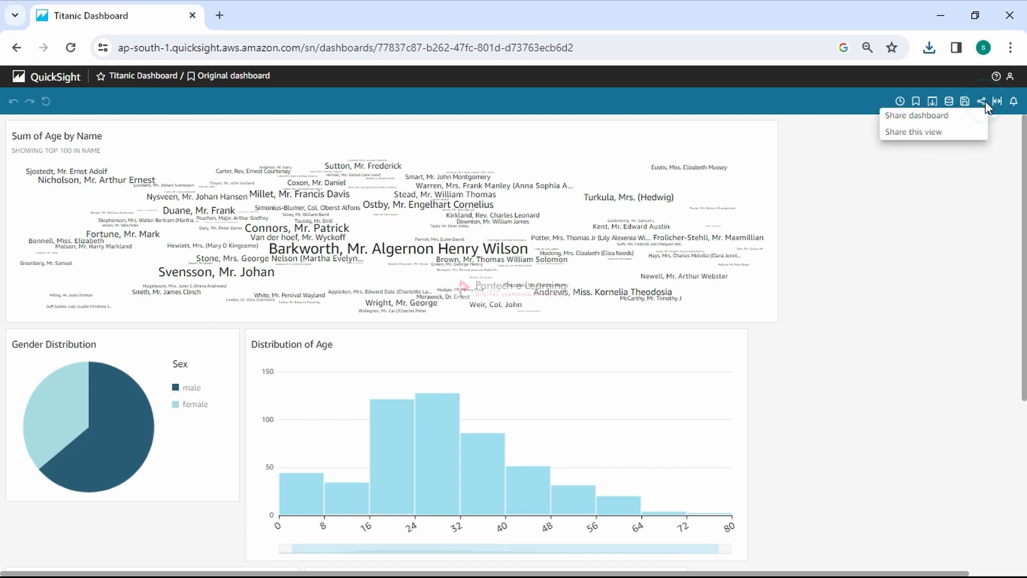
click(972, 132)
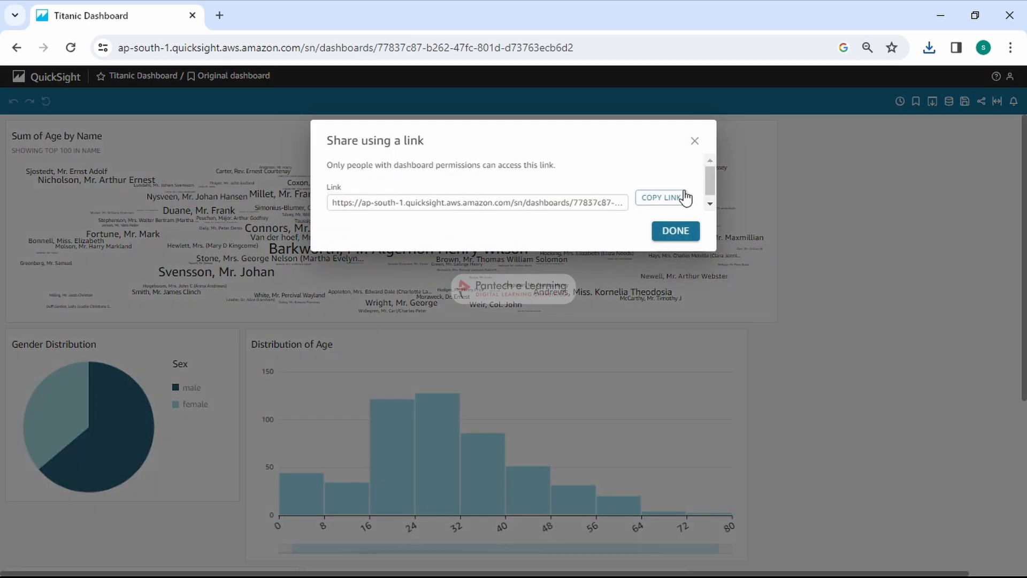
click(546, 202)
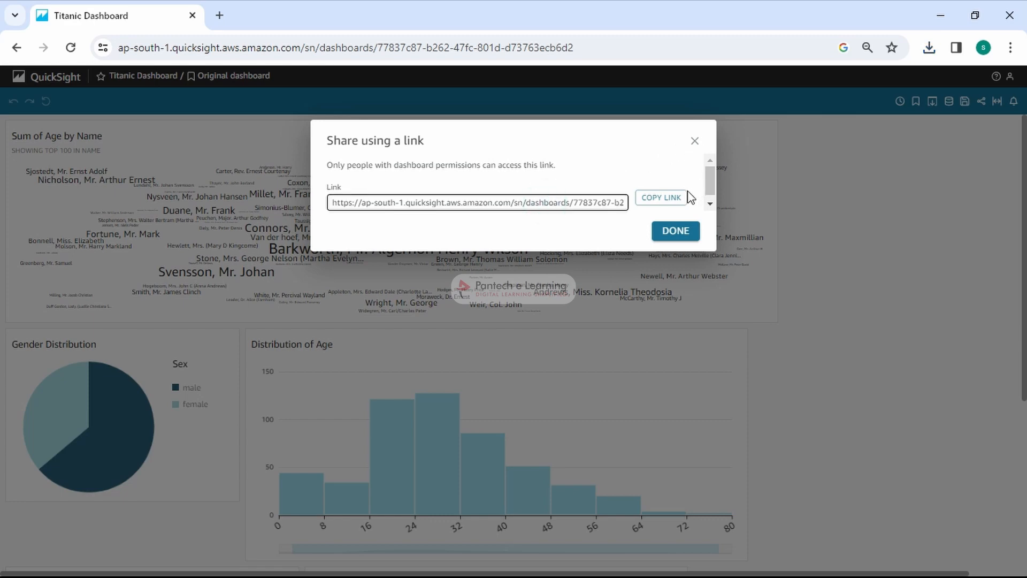
click(694, 142)
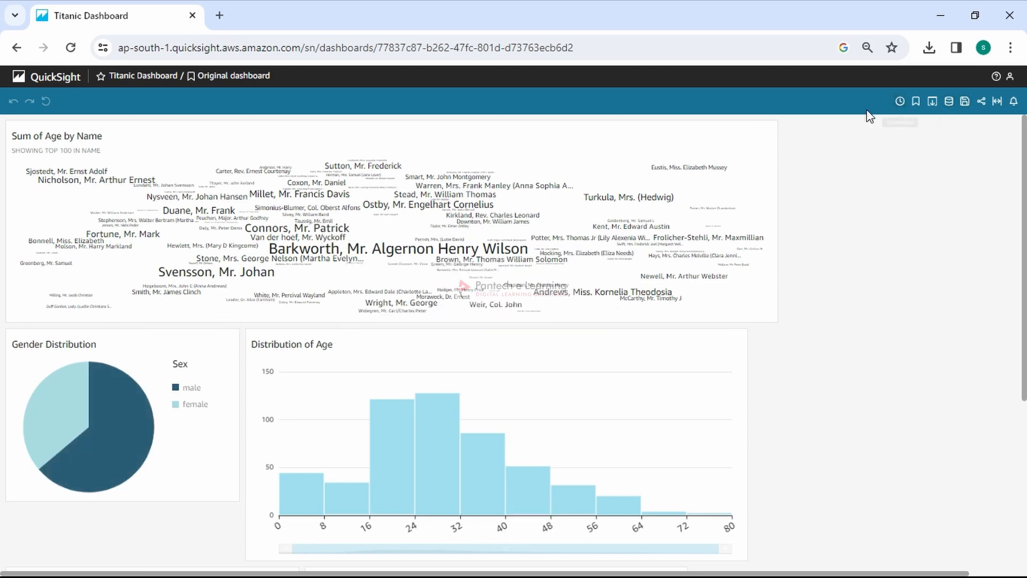
click(18, 47)
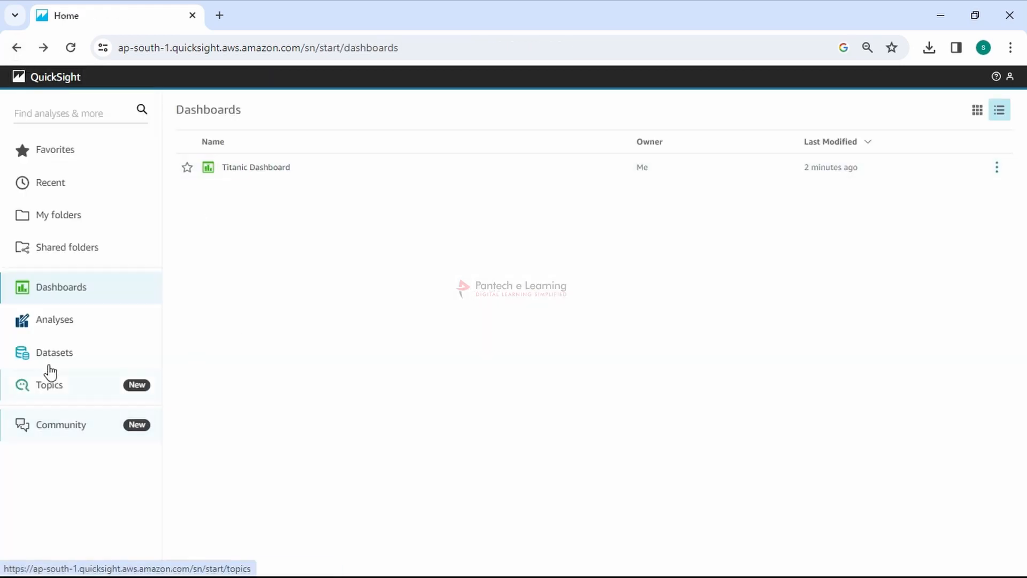
Step: Create a new dataset by uploading owid-covid-data.csv from Downloads, check its preview columns, and confirm the upload settings
click(52, 356)
click(986, 107)
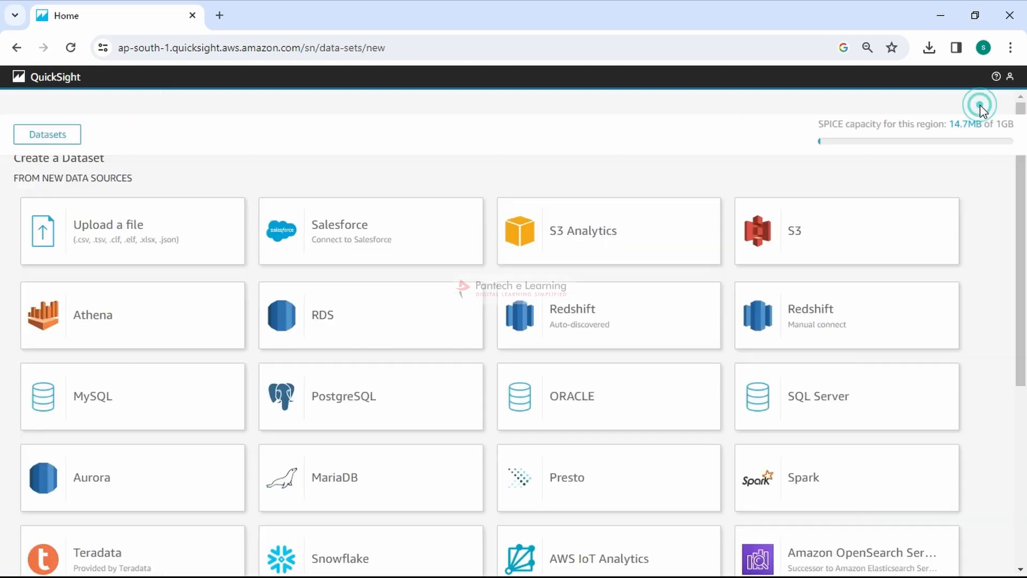
click(161, 221)
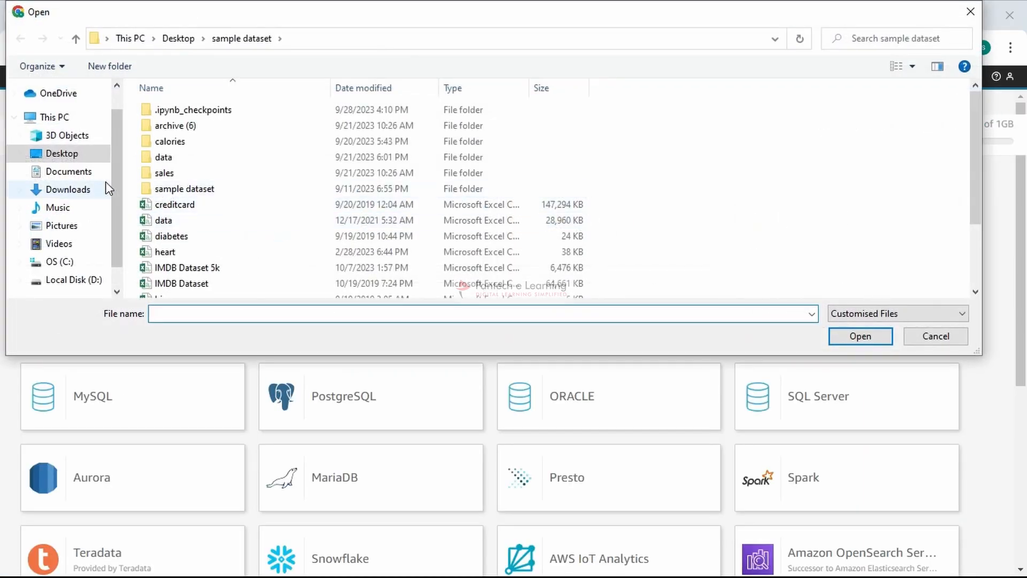
click(67, 191)
double_click(262, 132)
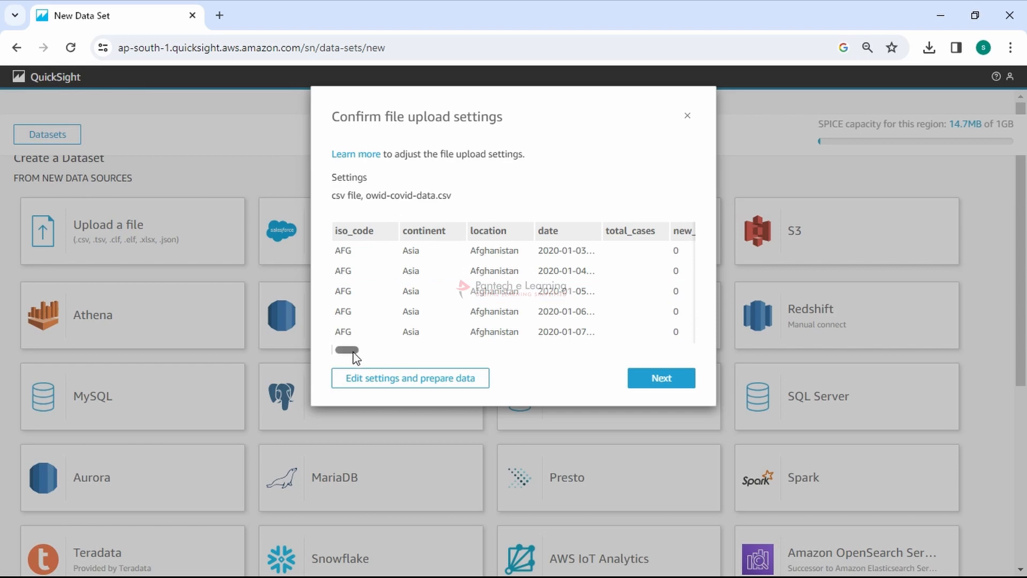
drag(352, 352, 693, 352)
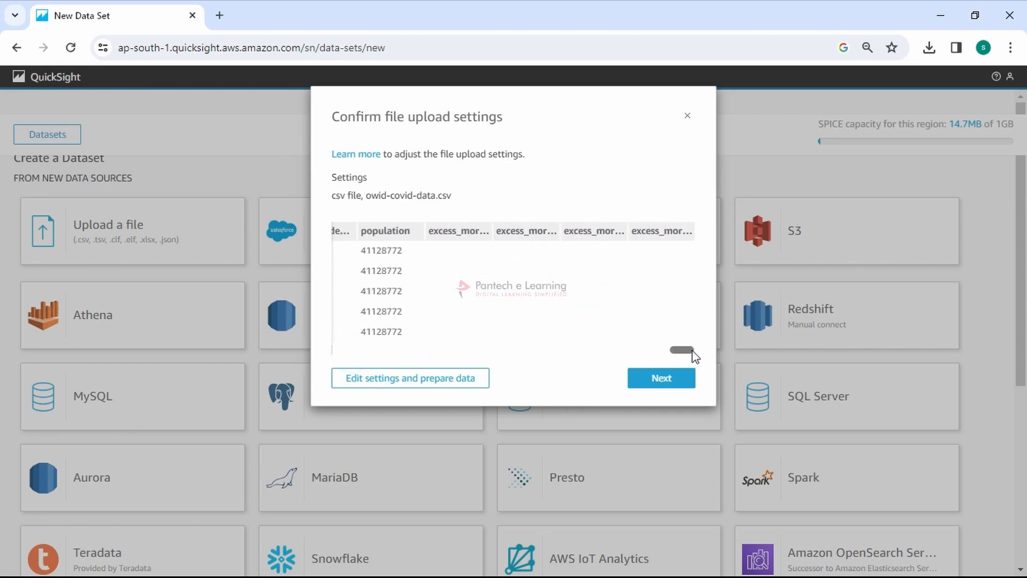
click(656, 382)
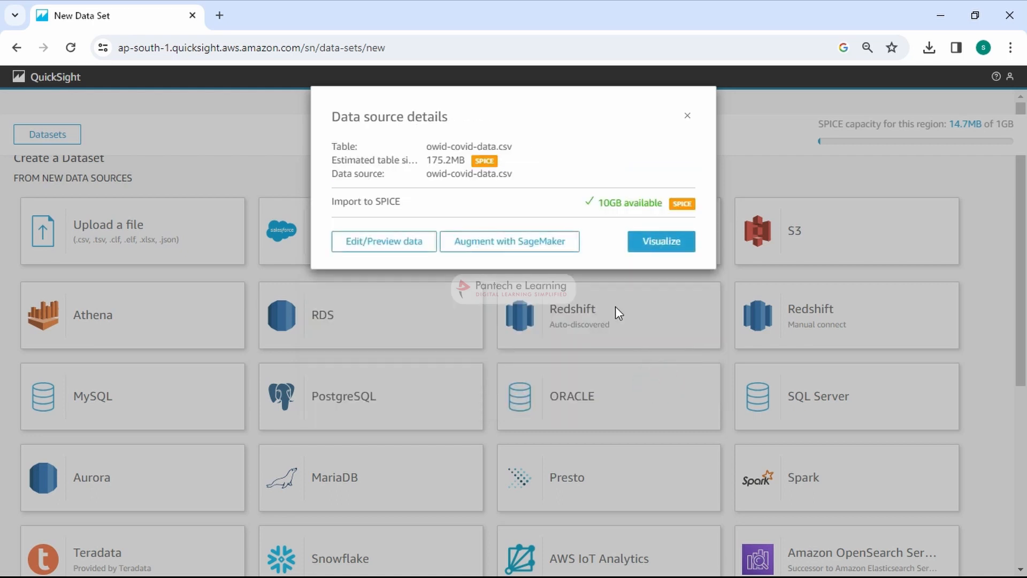
Step: Check the estimated table size and available SPICE capacity, and open owid-covid-data.csv for editing and preview
drag(426, 160, 458, 159)
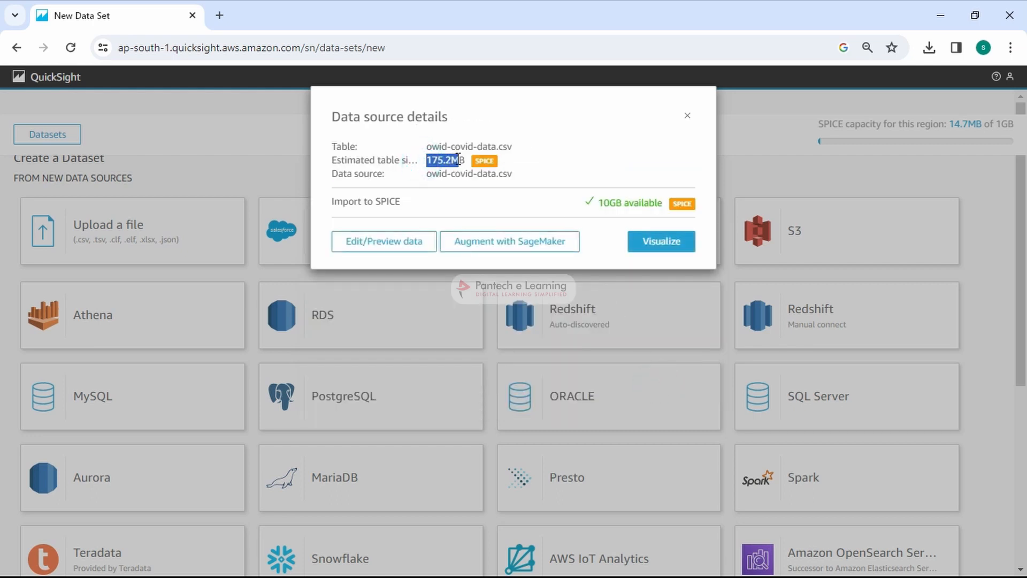
drag(599, 203, 645, 215)
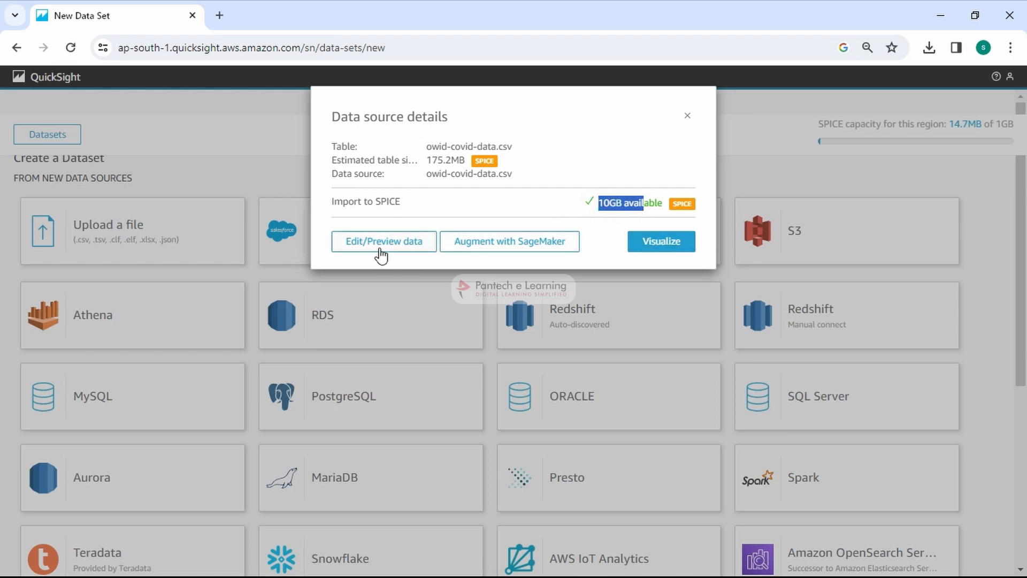
click(645, 169)
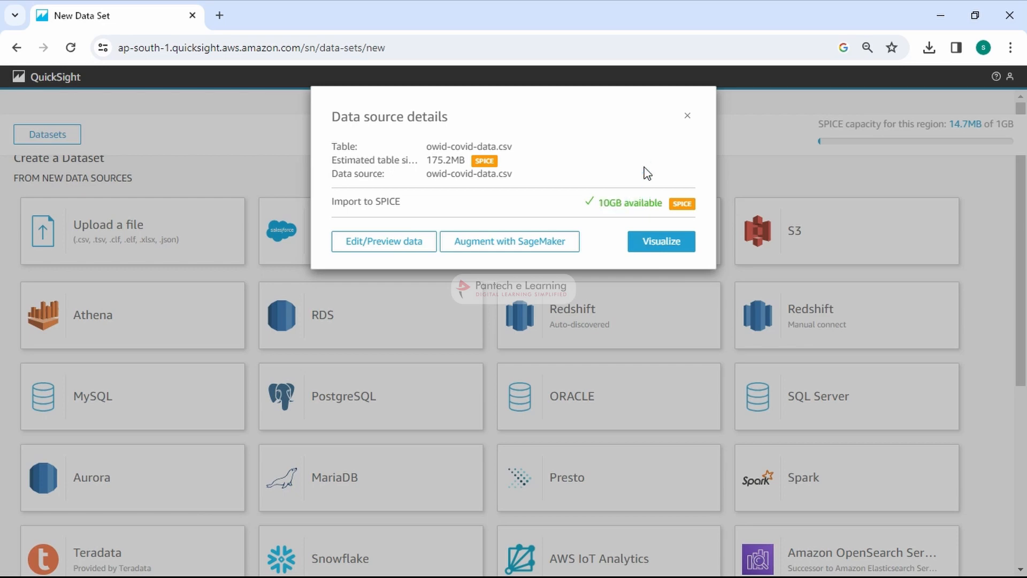
click(415, 248)
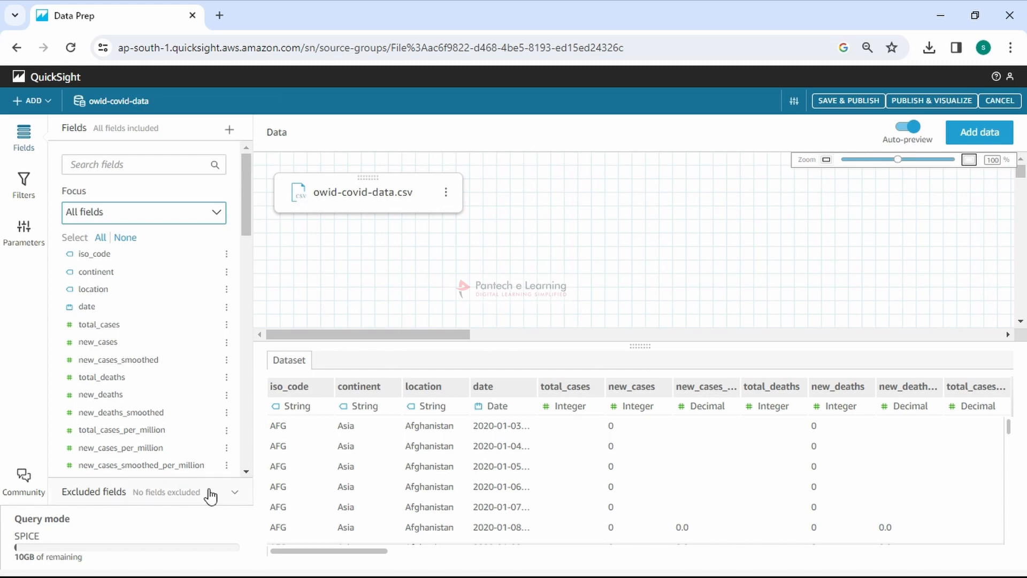
Step: Look through the dataset's fields, exclude the iso_code field, and include it again
scroll(160, 423, down, 15)
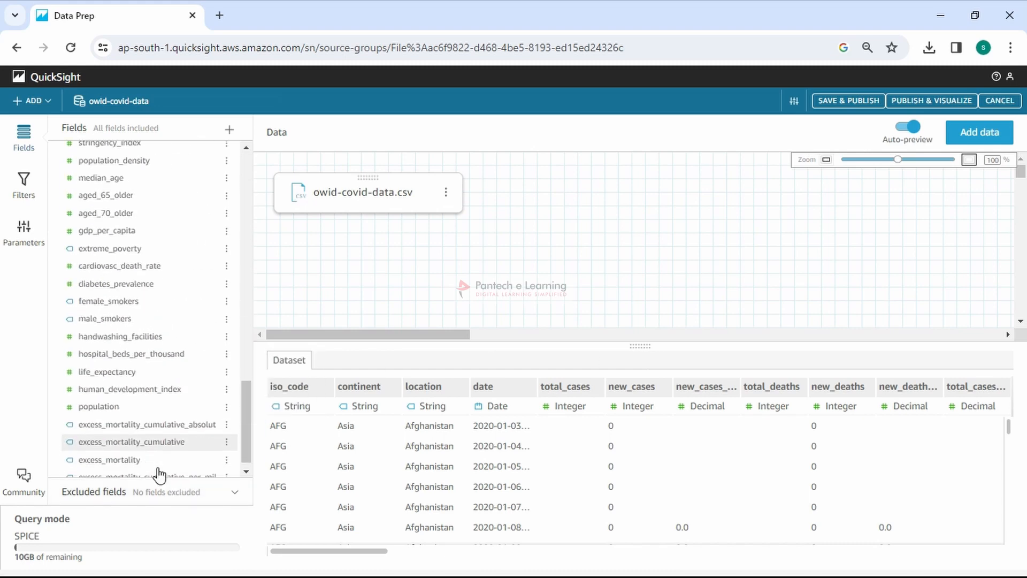
scroll(144, 407, up, 3)
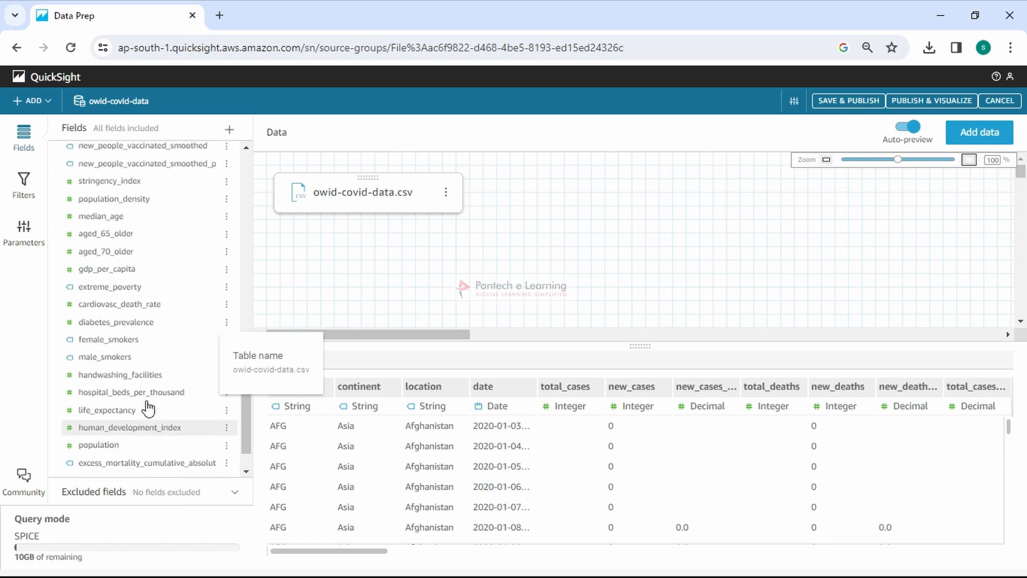
scroll(133, 376, up, 15)
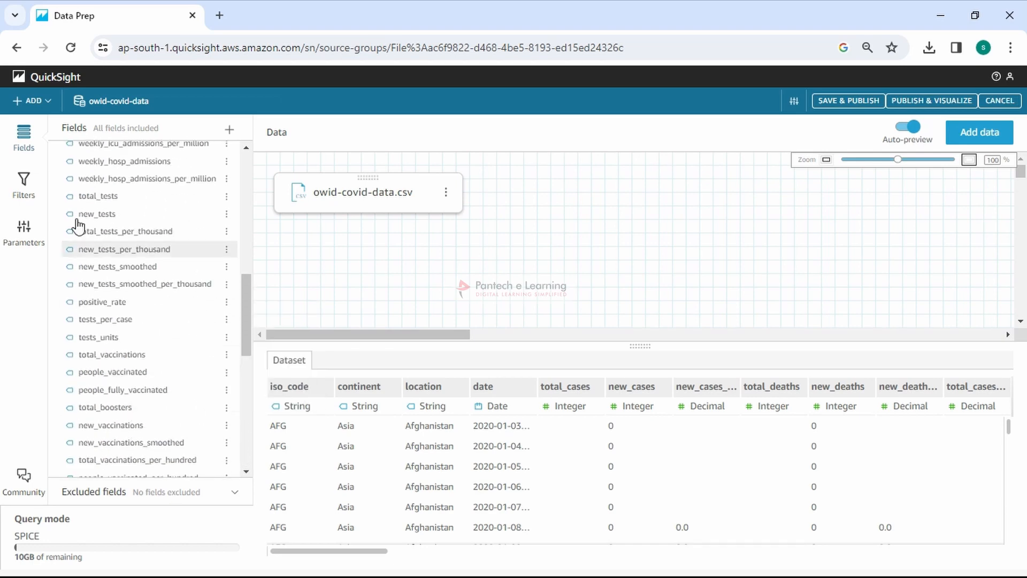
scroll(131, 391, up, 15)
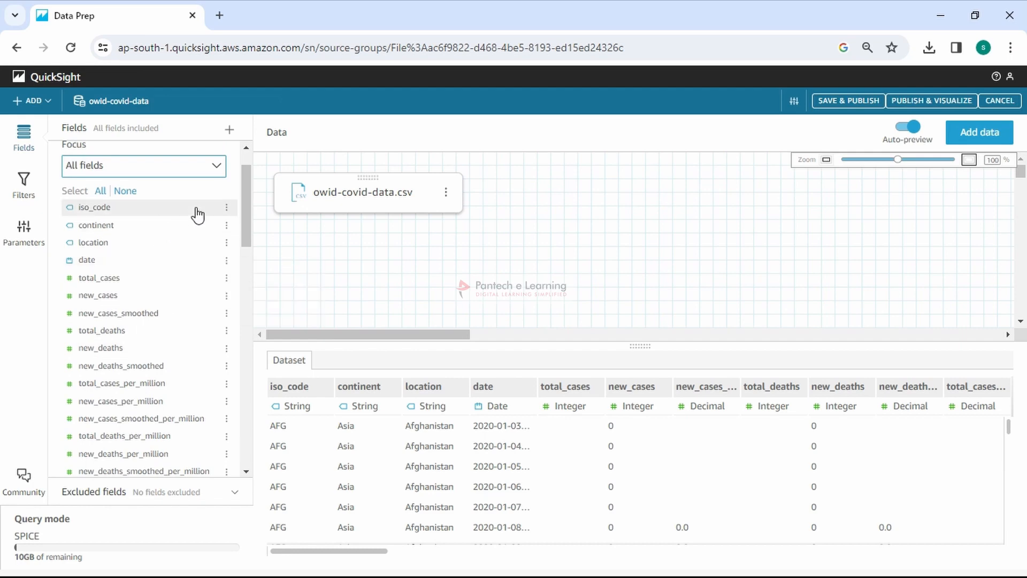
click(227, 207)
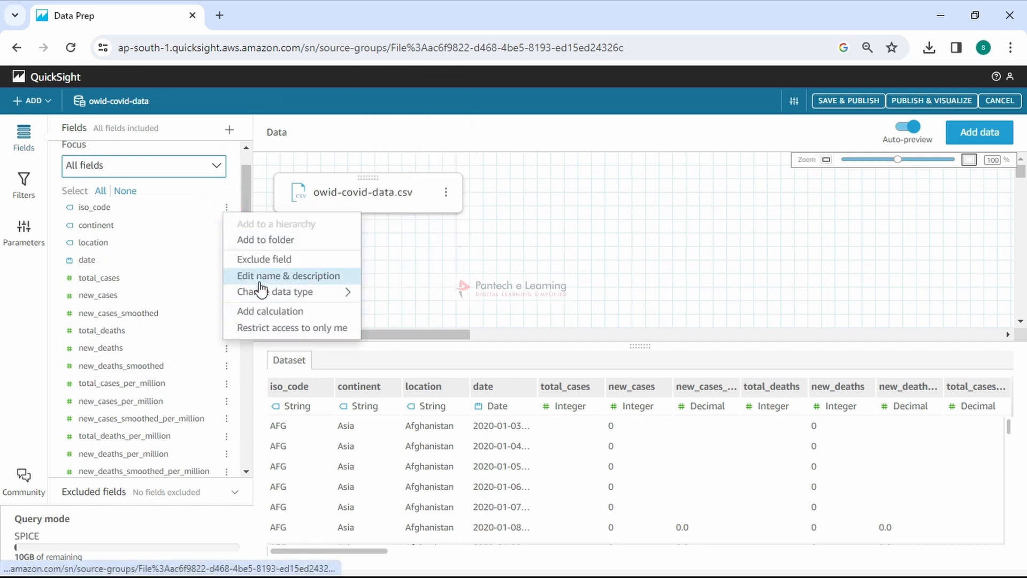
click(272, 259)
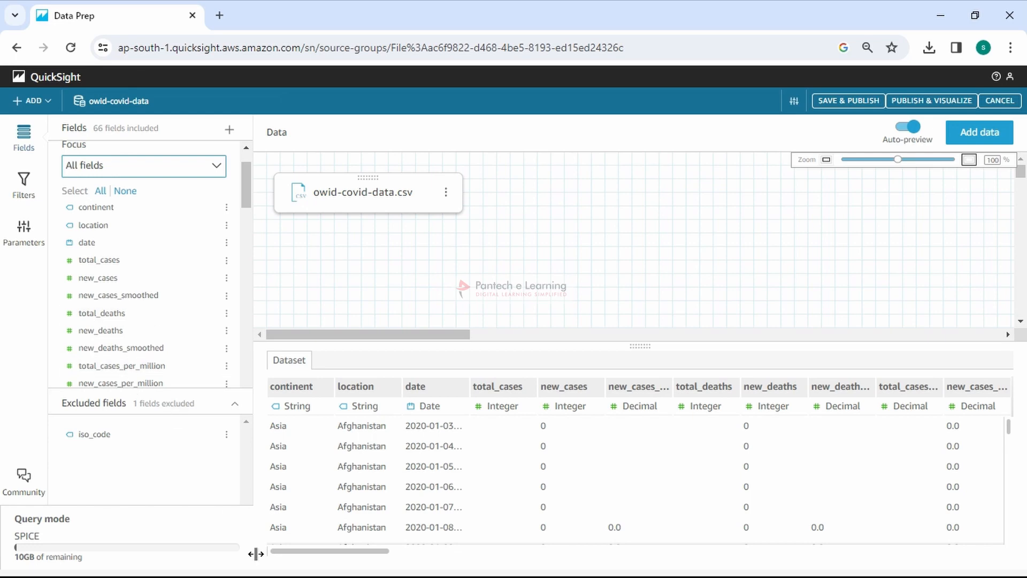
click(227, 434)
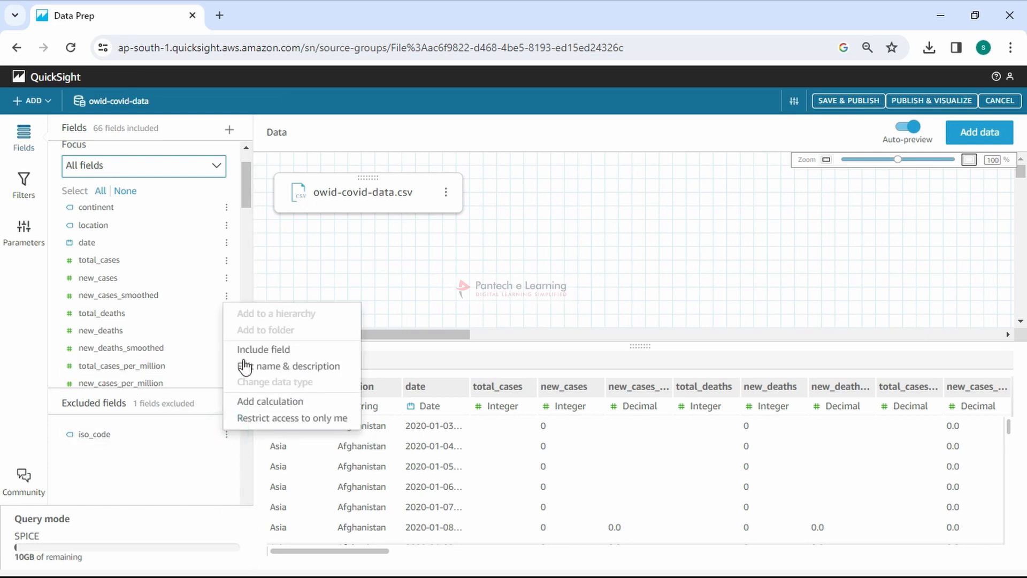
click(267, 350)
scroll(161, 300, up, 1)
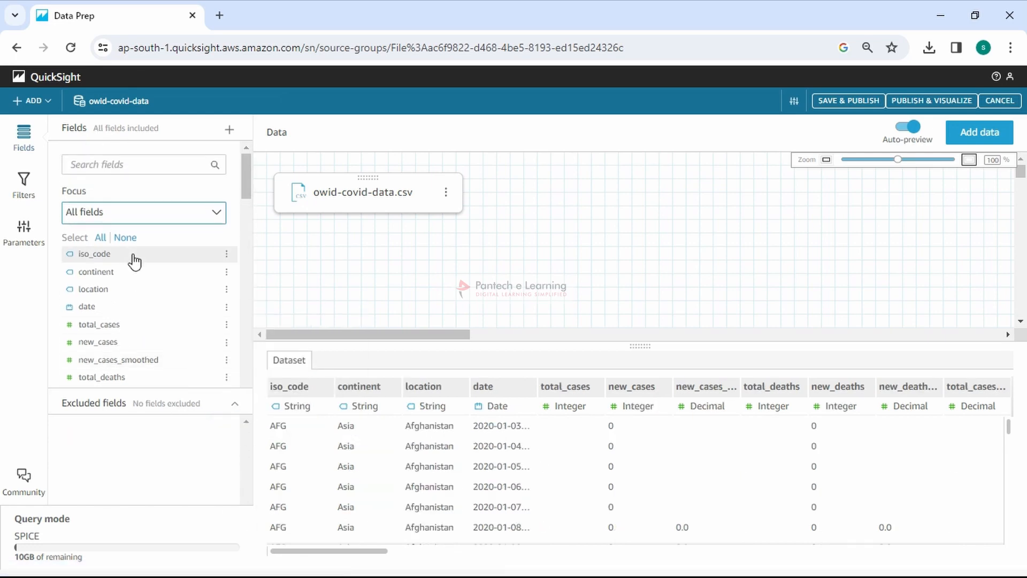
Step: Look through the full list of included fields in owid-covid-data, from iso_code to the excess mortality fields and back
scroll(138, 369, down, 5)
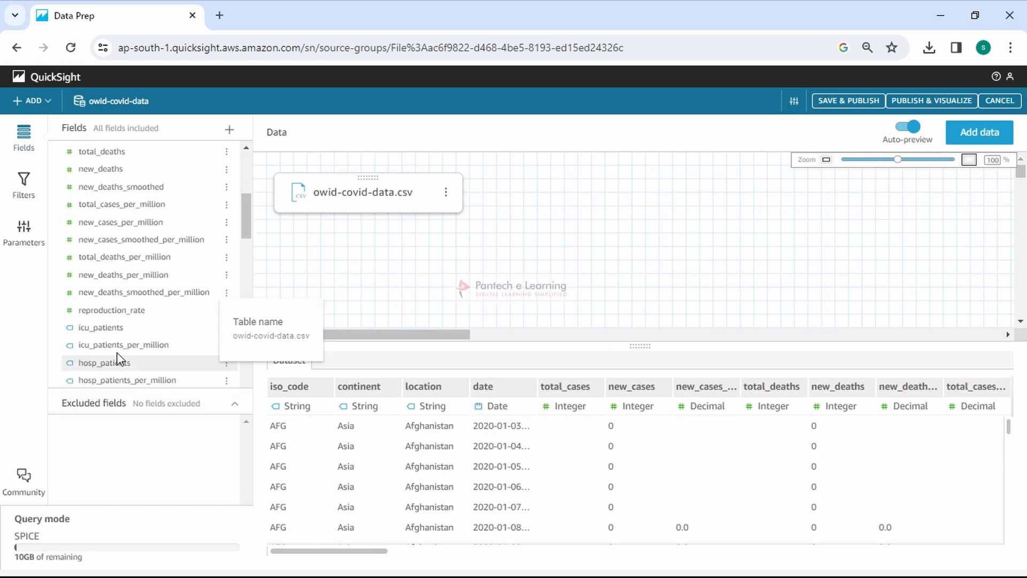
scroll(118, 348, down, 12)
scroll(123, 353, down, 2)
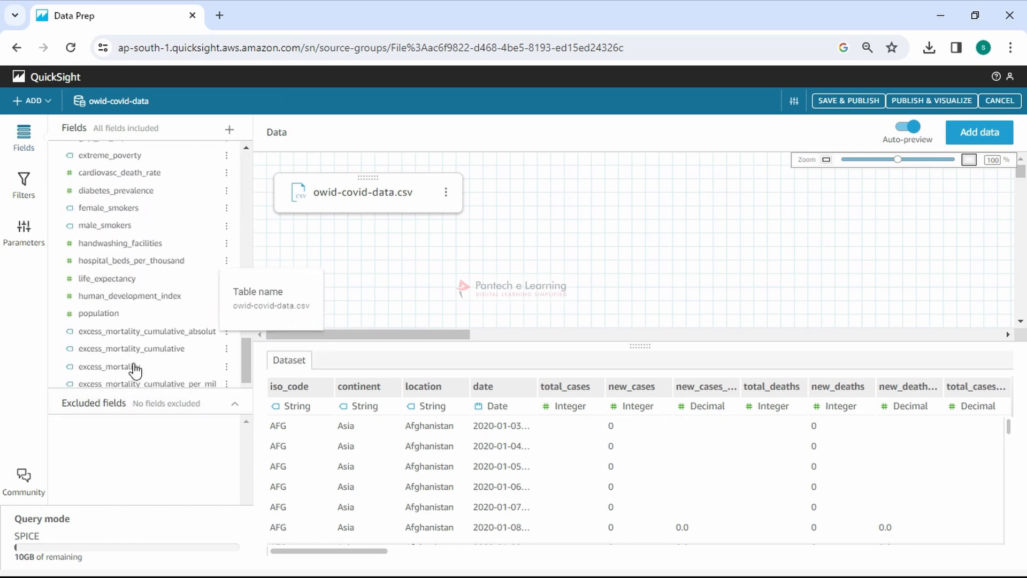
scroll(131, 366, up, 20)
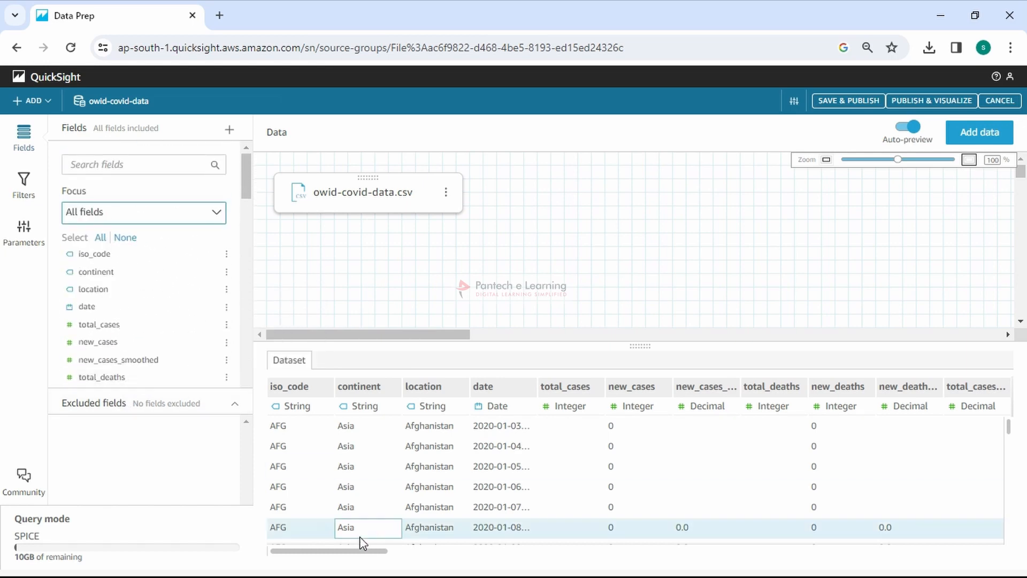
Step: Examine the dataset's preview rows down to the last loaded records, and return to the first rows
scroll(695, 473, down, 5)
drag(1010, 431, 1023, 558)
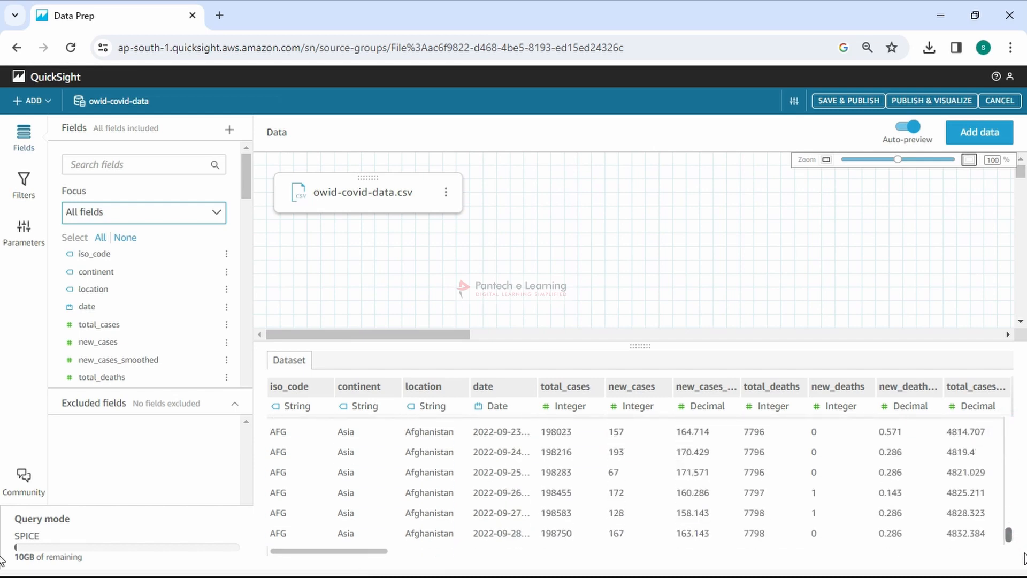
drag(1024, 558, 1009, 532)
scroll(958, 447, down, 2)
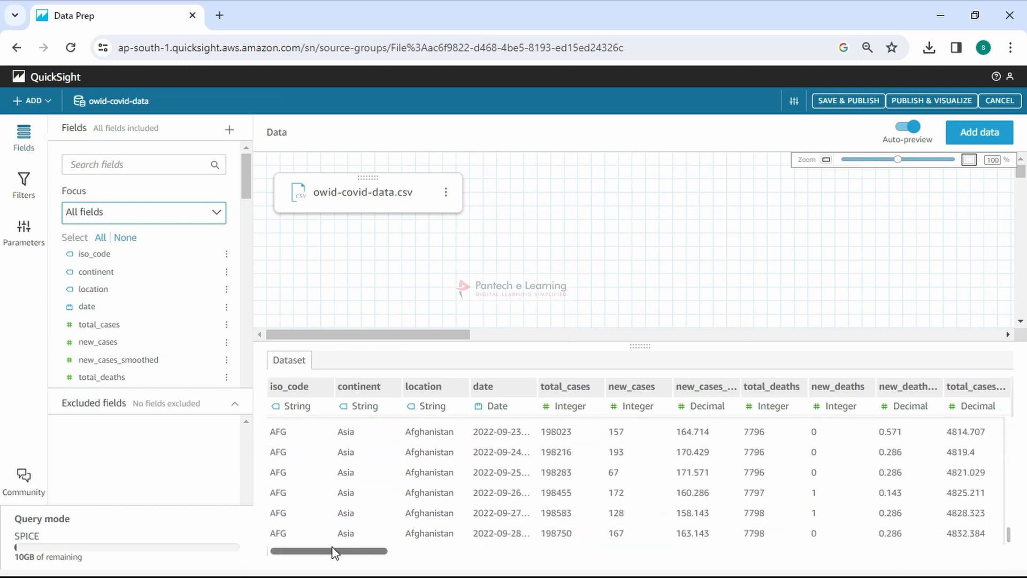
drag(353, 562, 324, 516)
scroll(326, 514, up, 15)
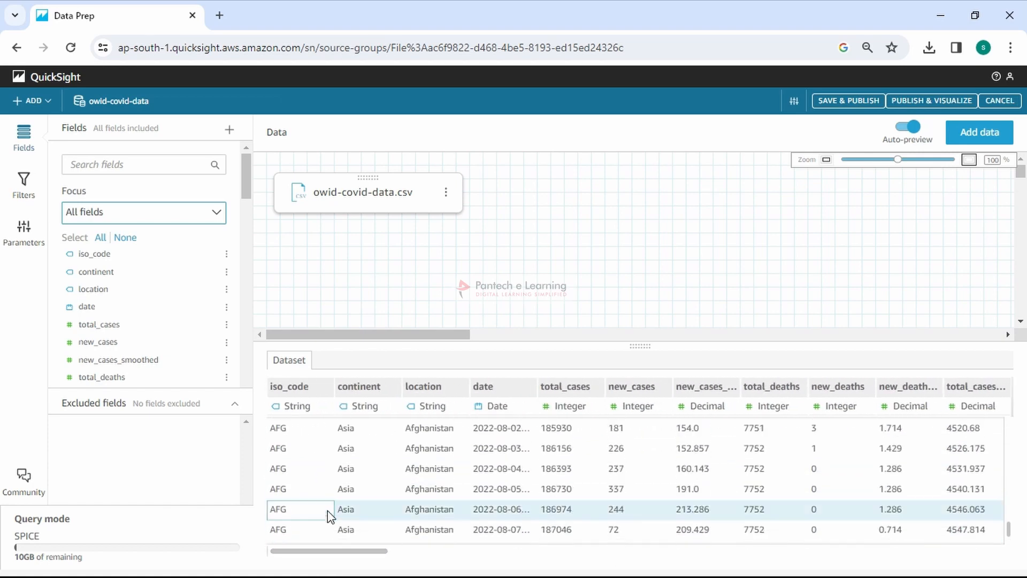
scroll(327, 514, up, 10)
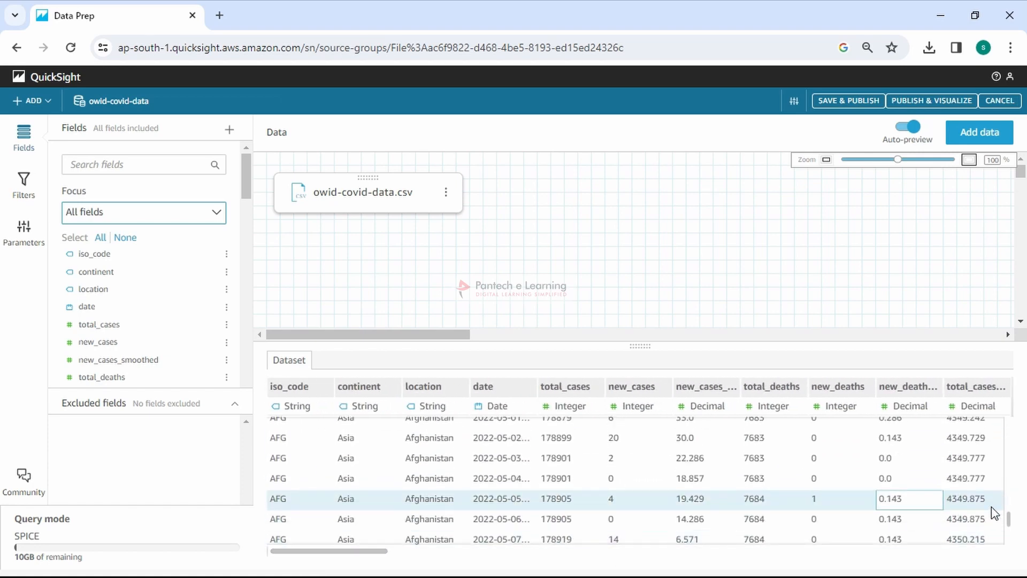
drag(1009, 519, 1006, 403)
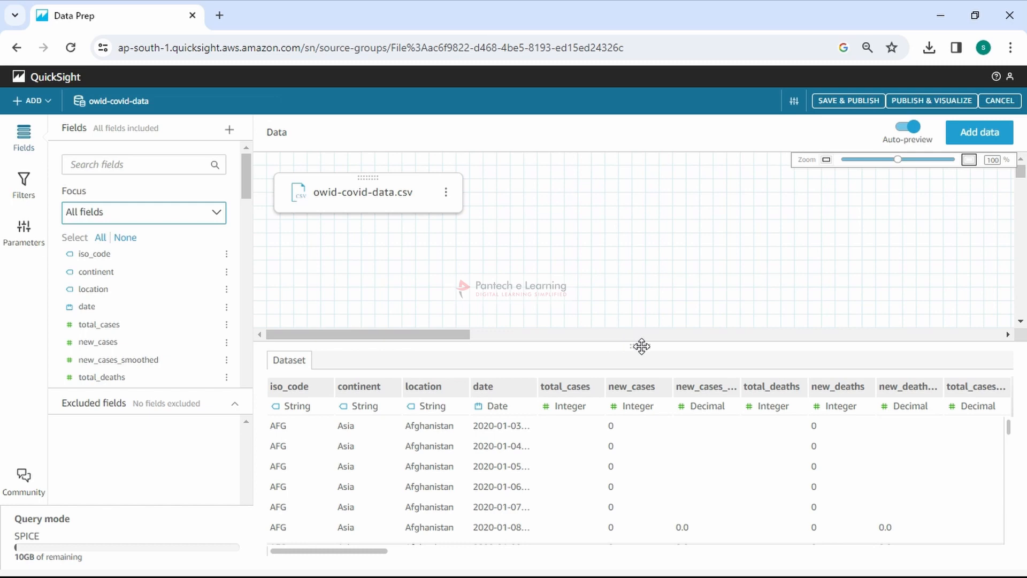
Step: Reduce the data canvas zoom to 73 % and review the field list down to the excess mortality fields
drag(902, 160, 882, 160)
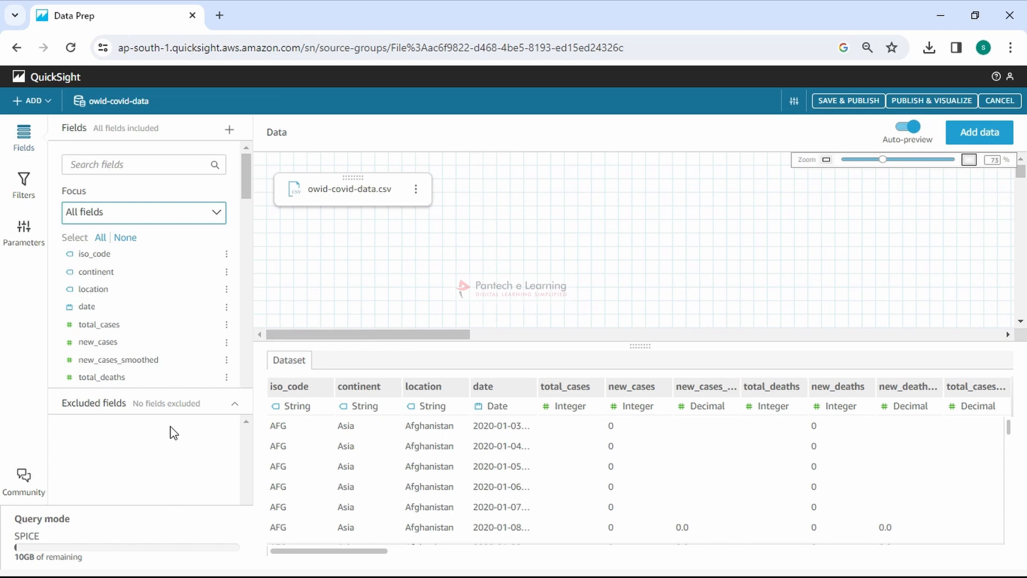
scroll(165, 367, down, 15)
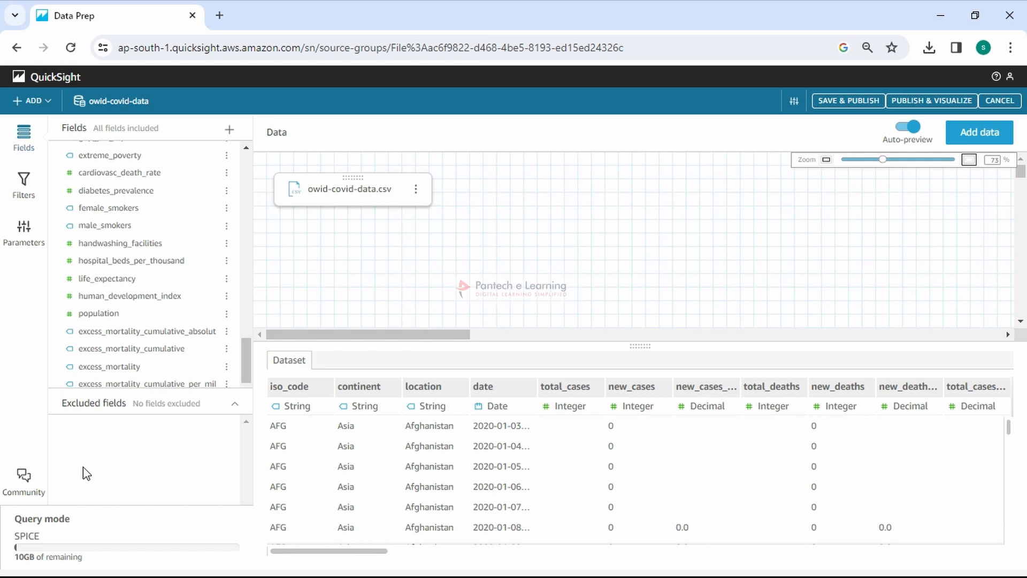
scroll(170, 334, up, 15)
scroll(171, 335, up, 2)
drag(248, 178, 248, 383)
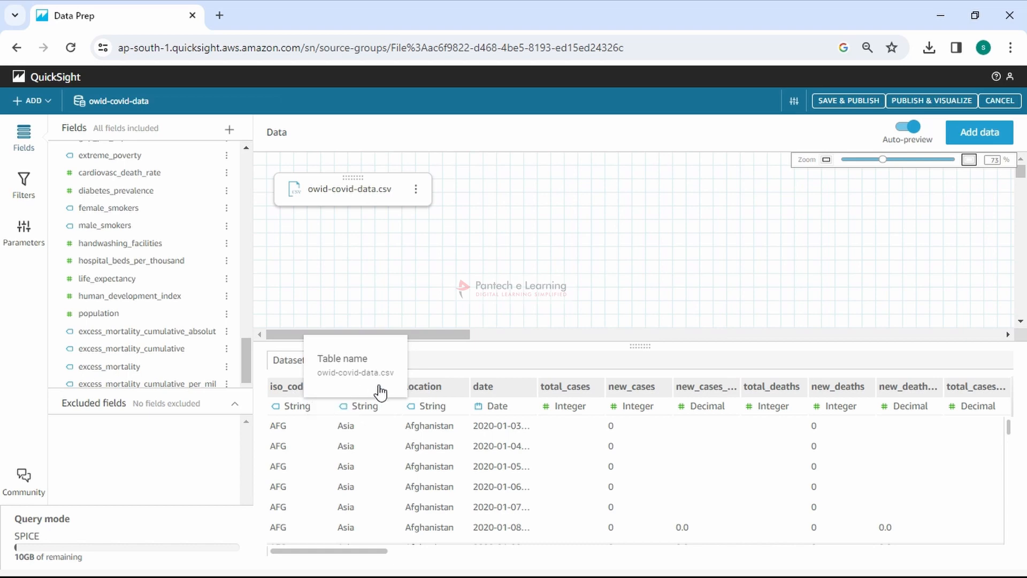
drag(348, 550, 288, 538)
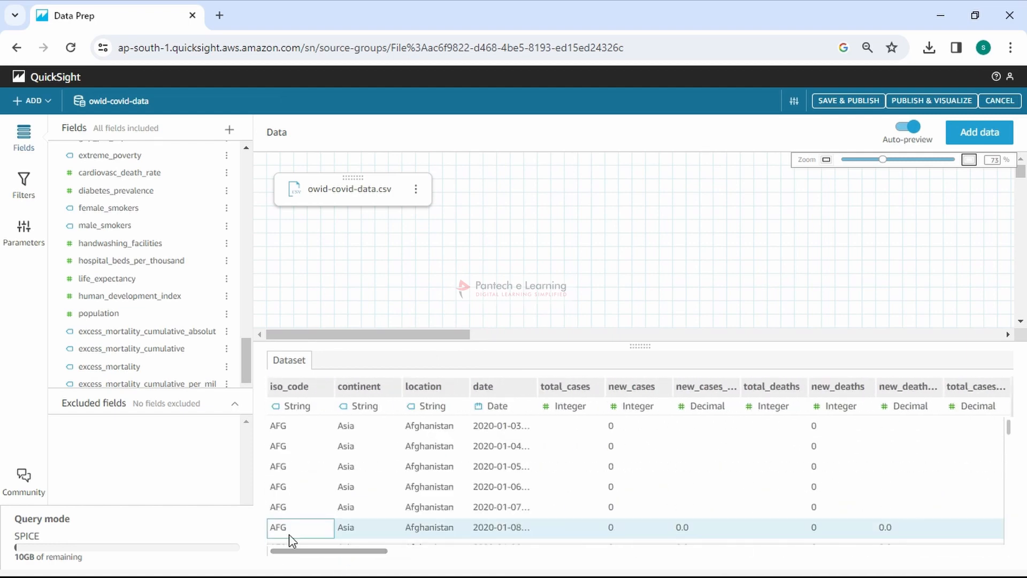
Step: Upload countries_codes_and_coordinates.csv as an additional data file and accept its upload settings after checking the column preview
click(979, 134)
click(512, 152)
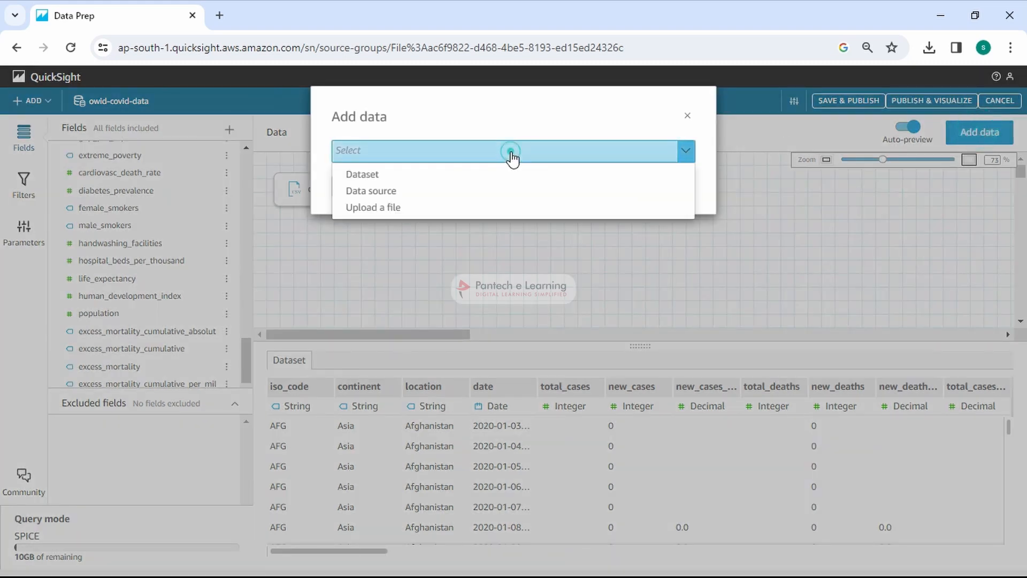
click(409, 208)
text(cou)
key(Down)
key(Return)
key(Return)
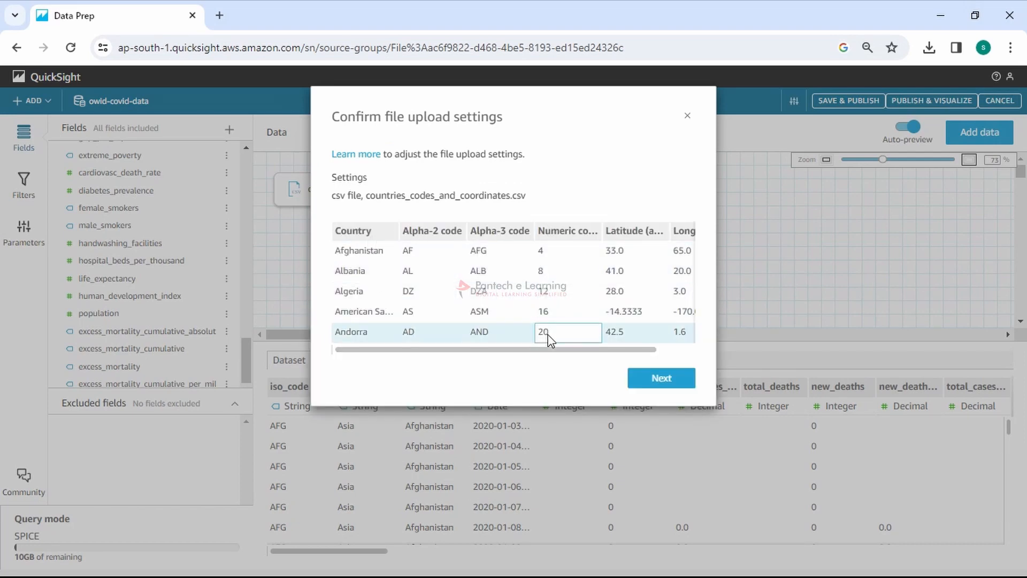
drag(539, 358, 559, 358)
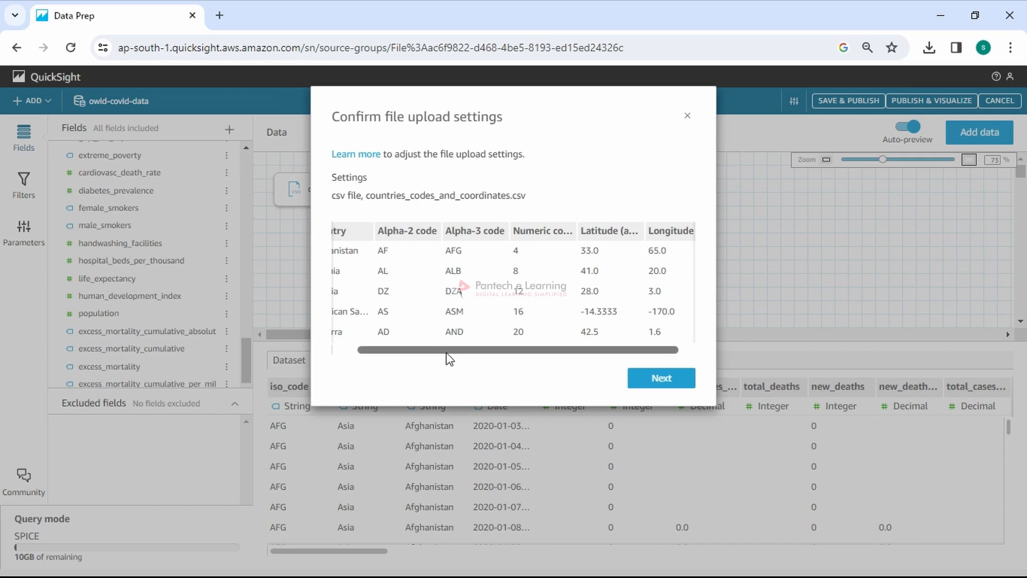
drag(445, 353, 568, 354)
click(661, 377)
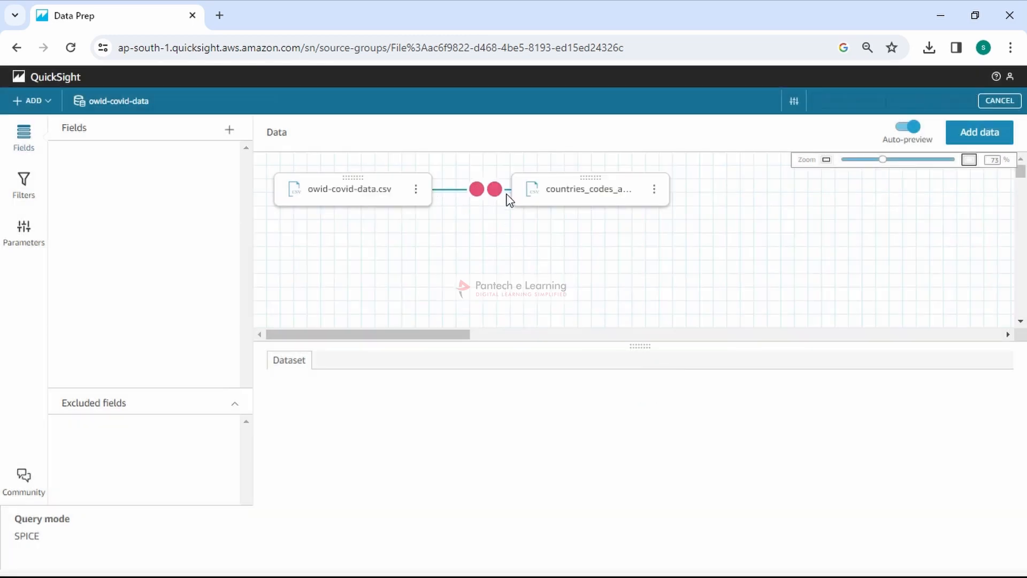
Step: Left join owid-covid-data.csv to countries_codes_and_coordinates.csv on iso_code = Alpha-3 code, apply it and check the joined columns
click(484, 198)
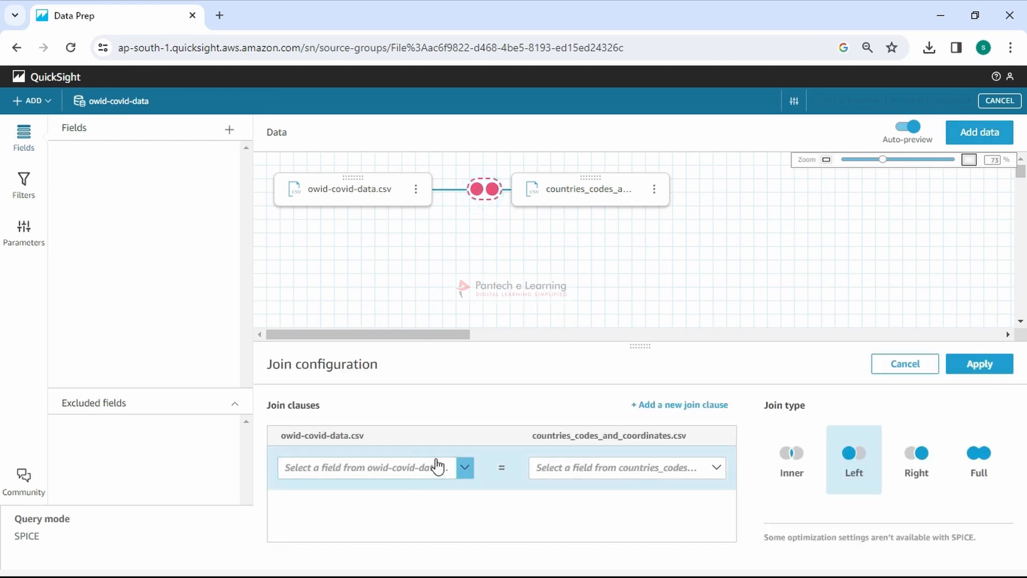
click(464, 468)
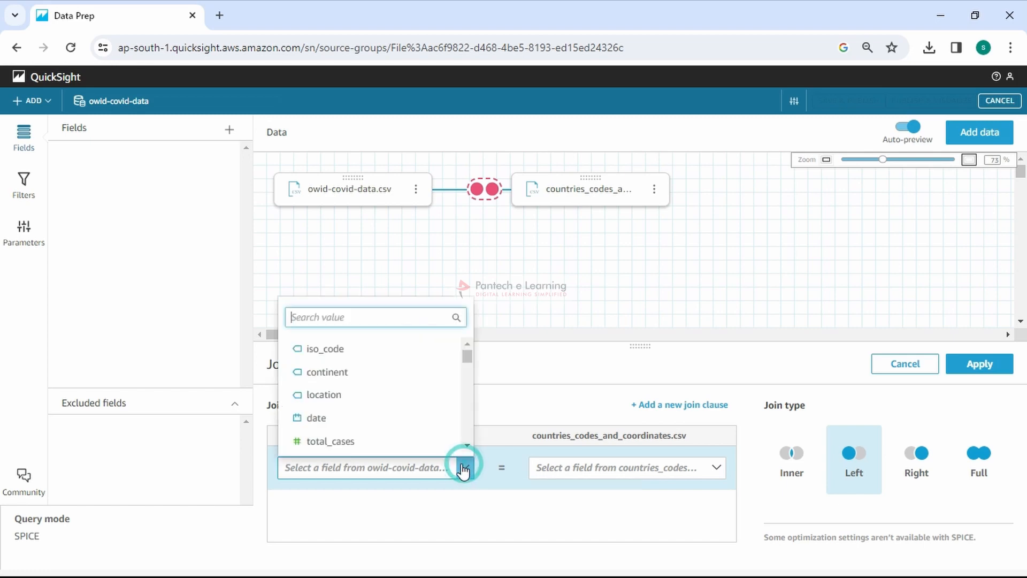
click(349, 348)
click(716, 469)
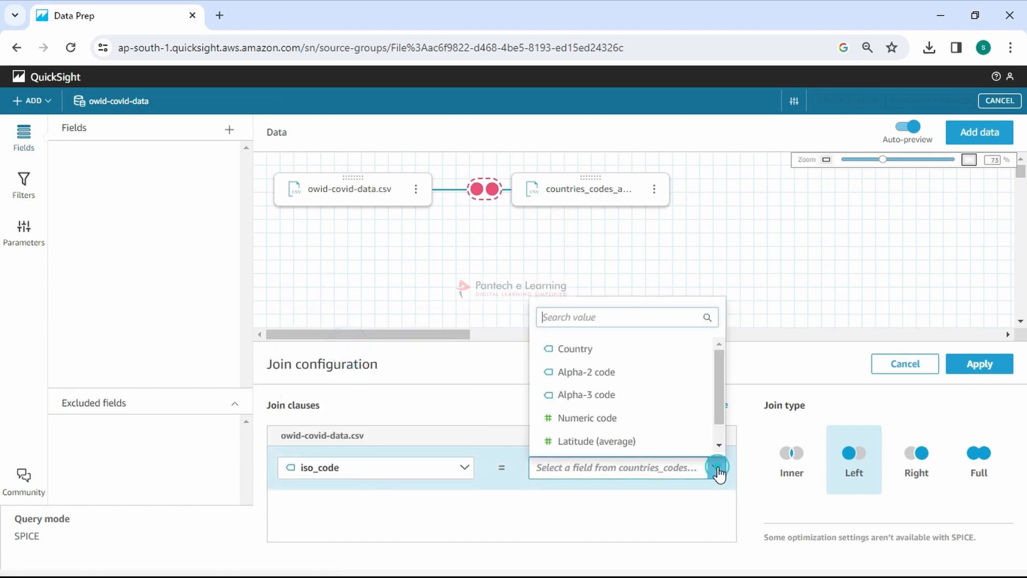
click(610, 396)
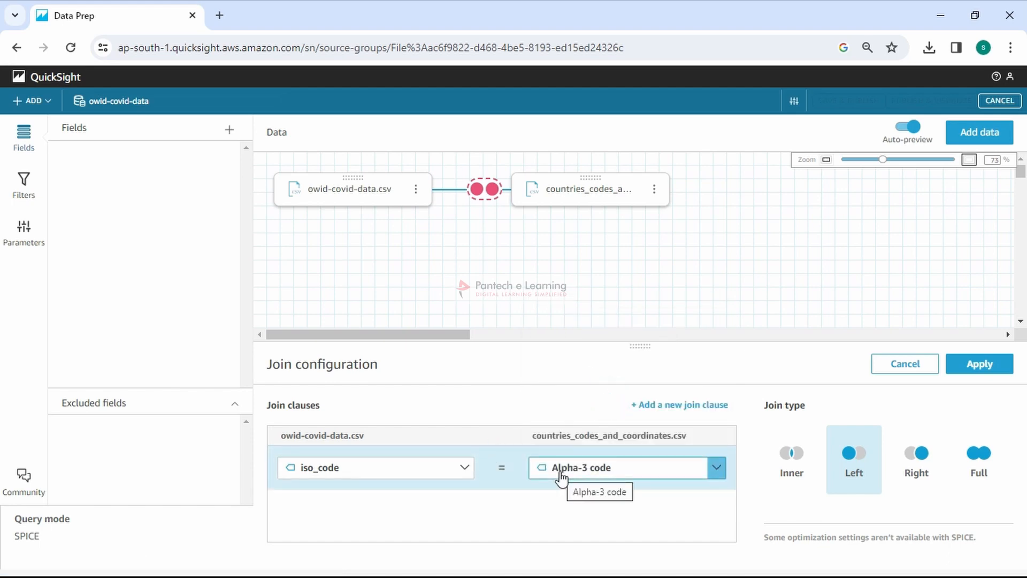
click(716, 467)
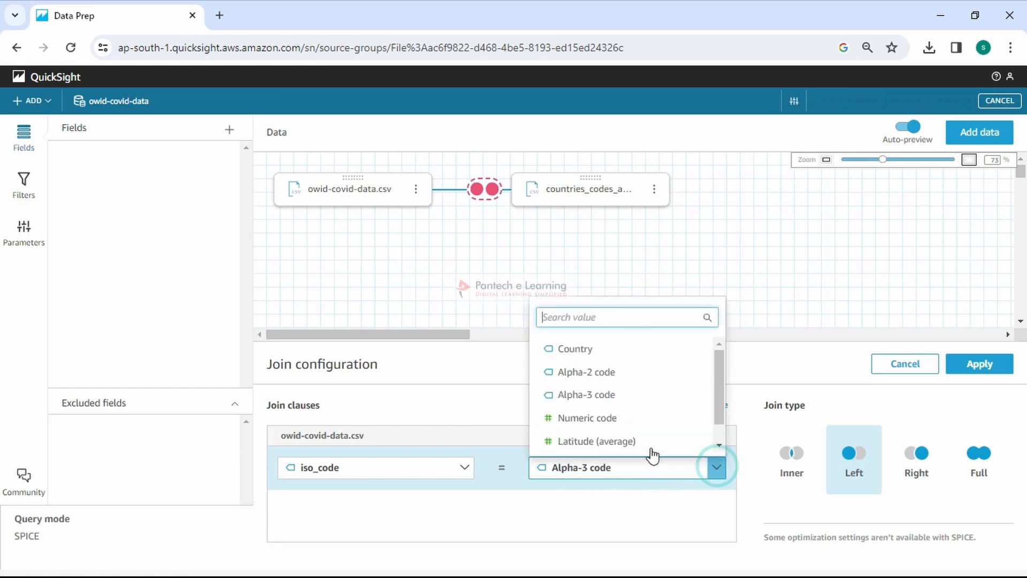
scroll(610, 438, down, 1)
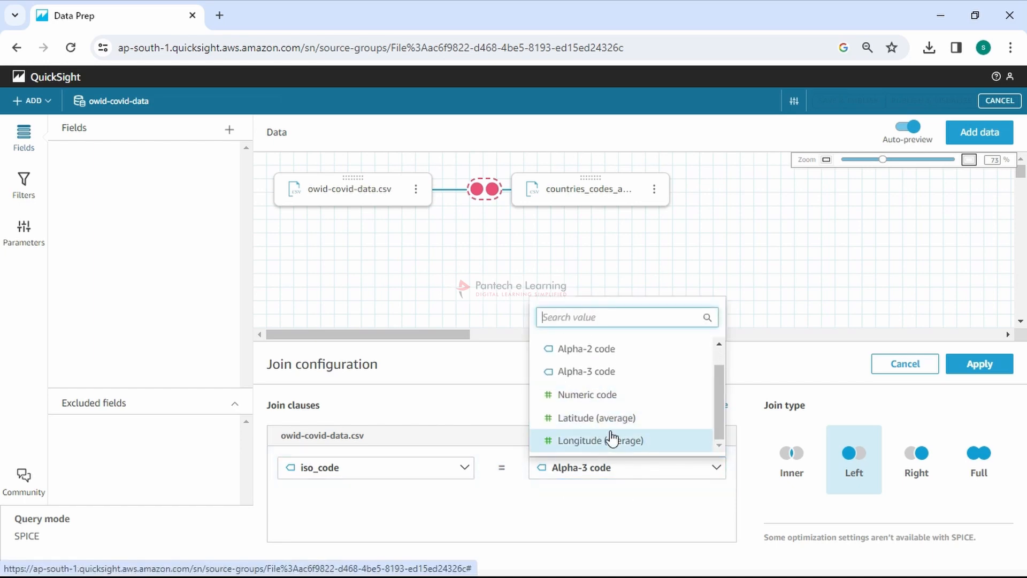
click(625, 504)
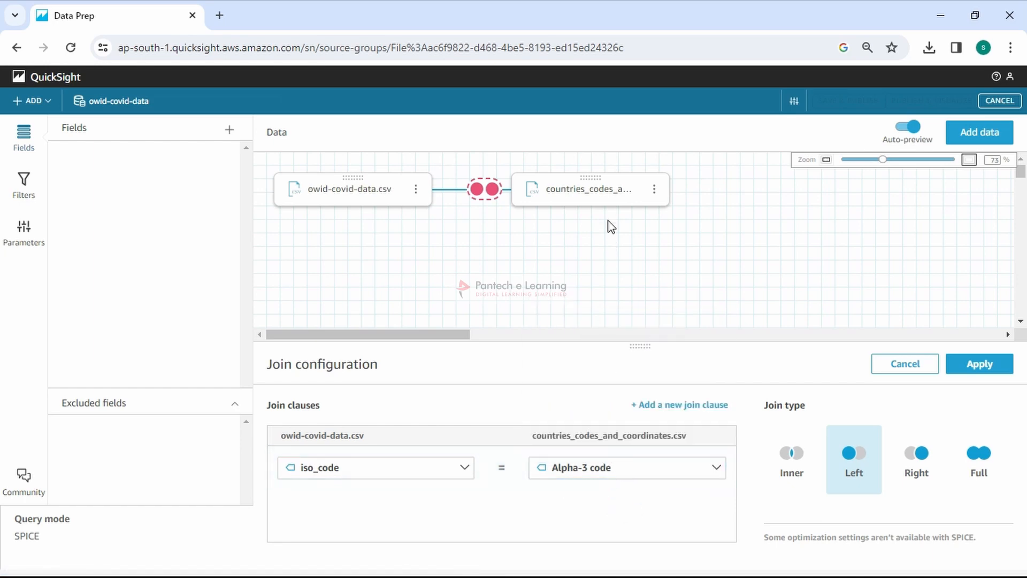
click(976, 366)
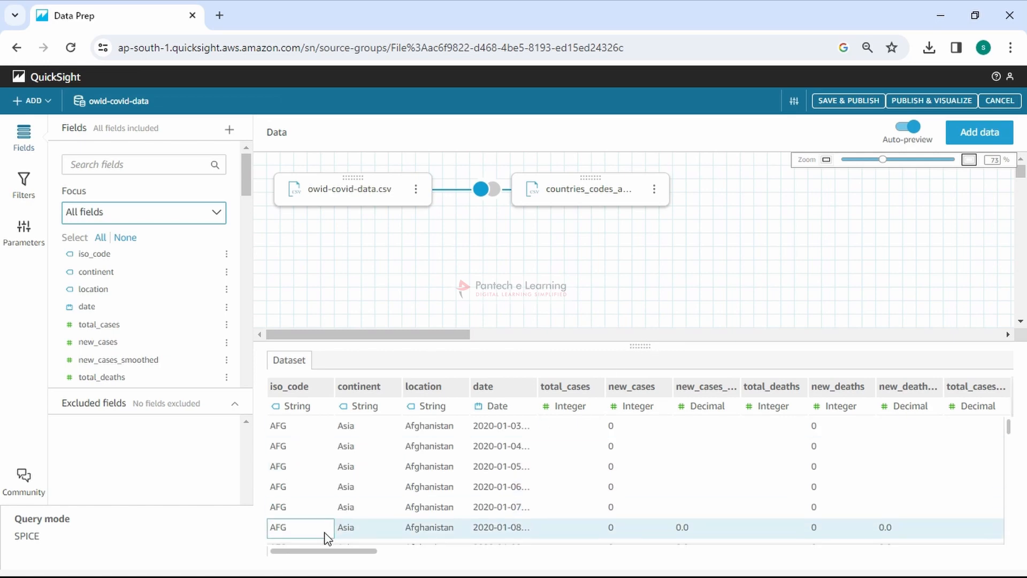
drag(321, 554, 998, 535)
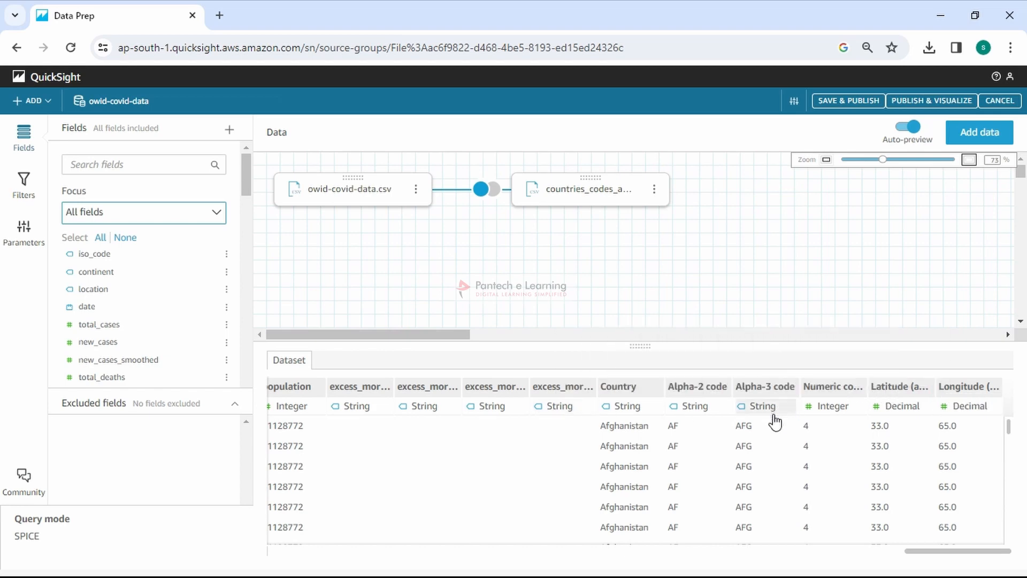
drag(919, 554, 254, 520)
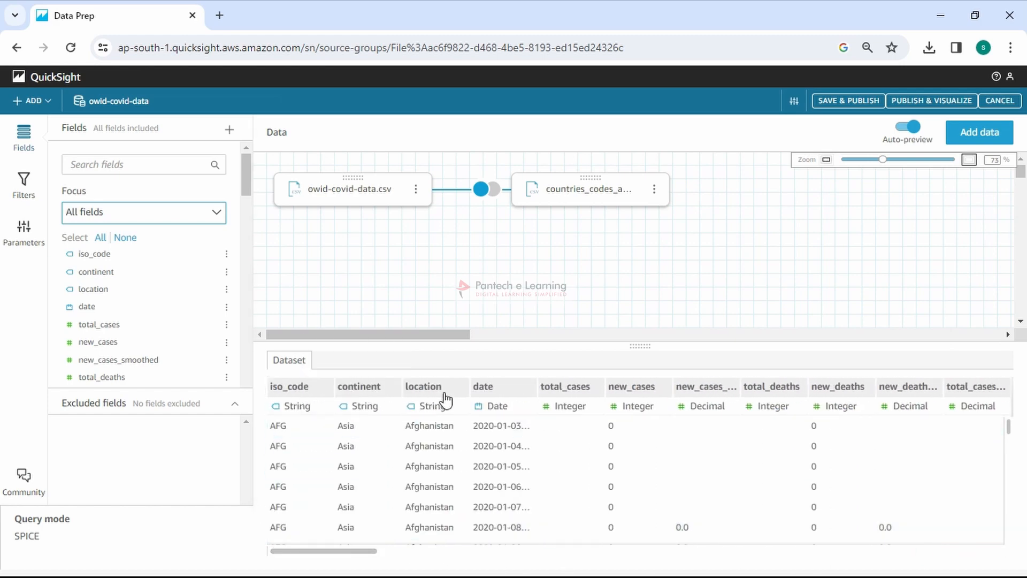
Step: Exclude the Alpha-3 code, Alpha-2 code, Country and Numeric code fields from the dataset
scroll(188, 367, down, 15)
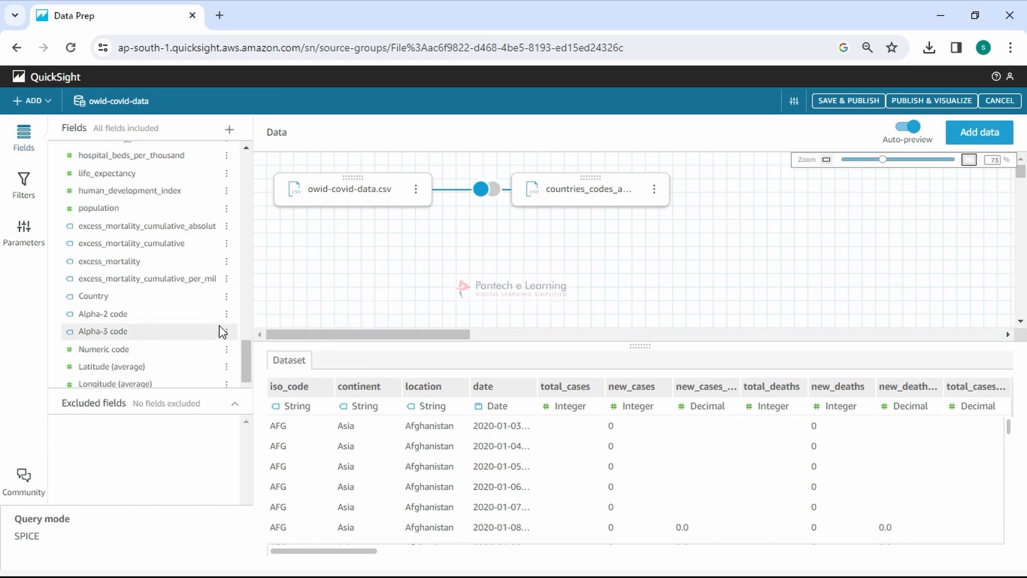
click(227, 331)
click(268, 384)
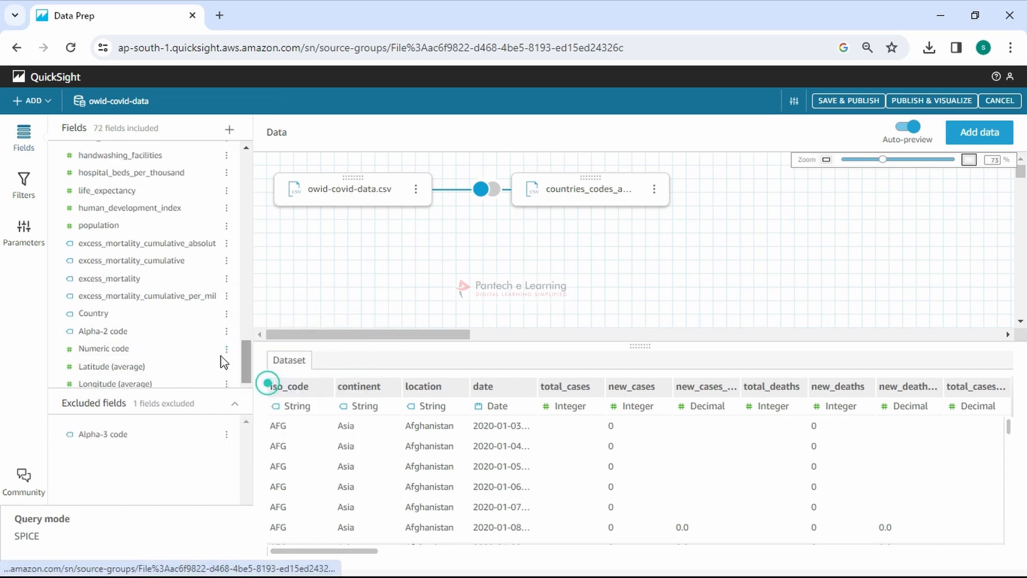
click(227, 331)
click(246, 383)
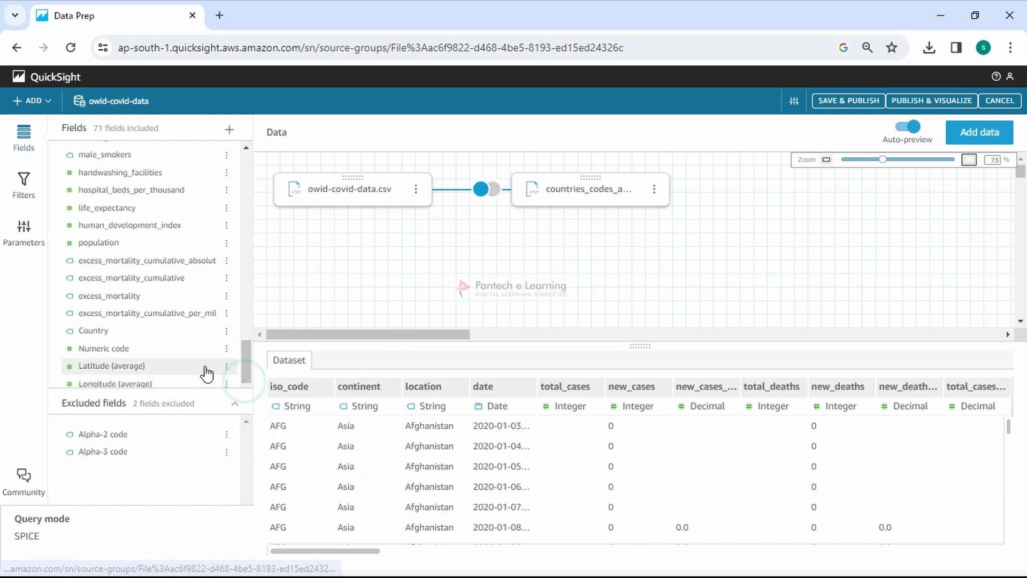
click(227, 331)
click(248, 383)
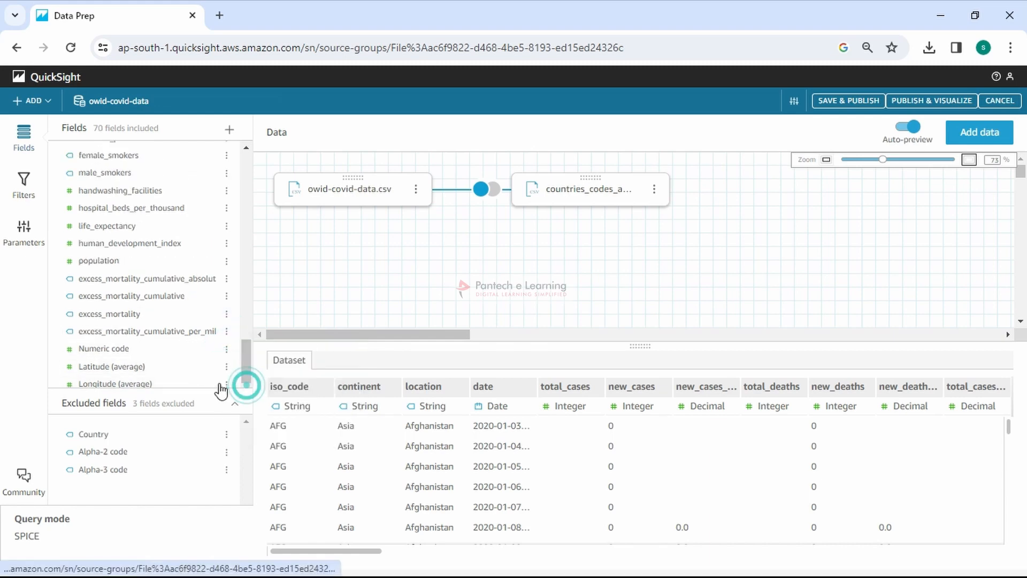
click(227, 348)
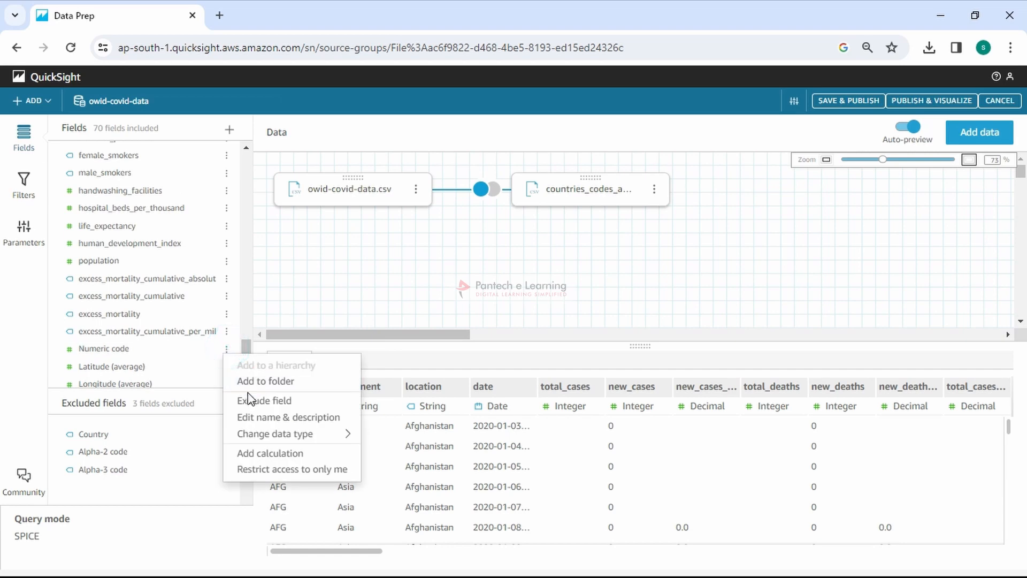
click(251, 405)
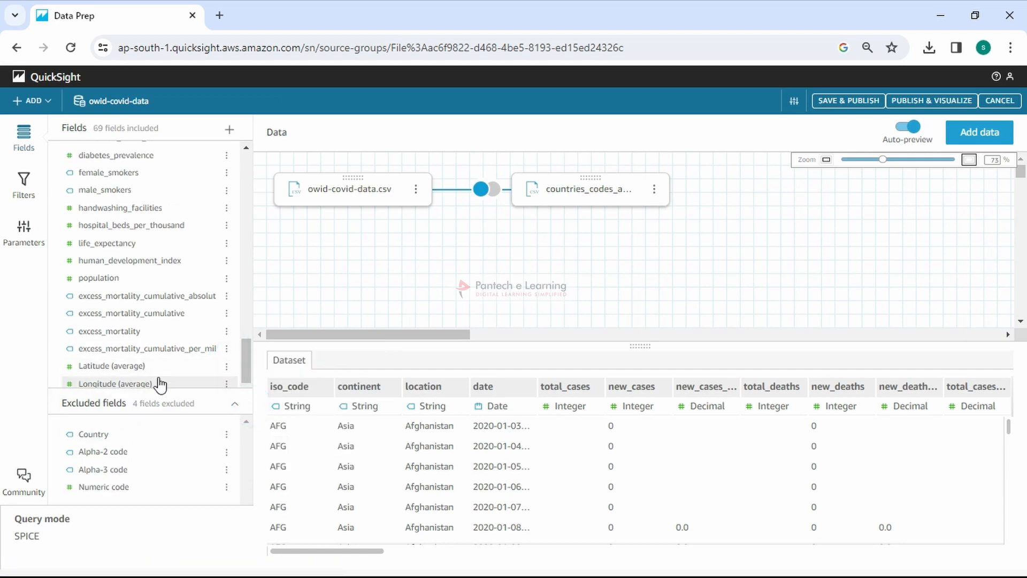
scroll(161, 385, up, 10)
scroll(131, 235, up, 5)
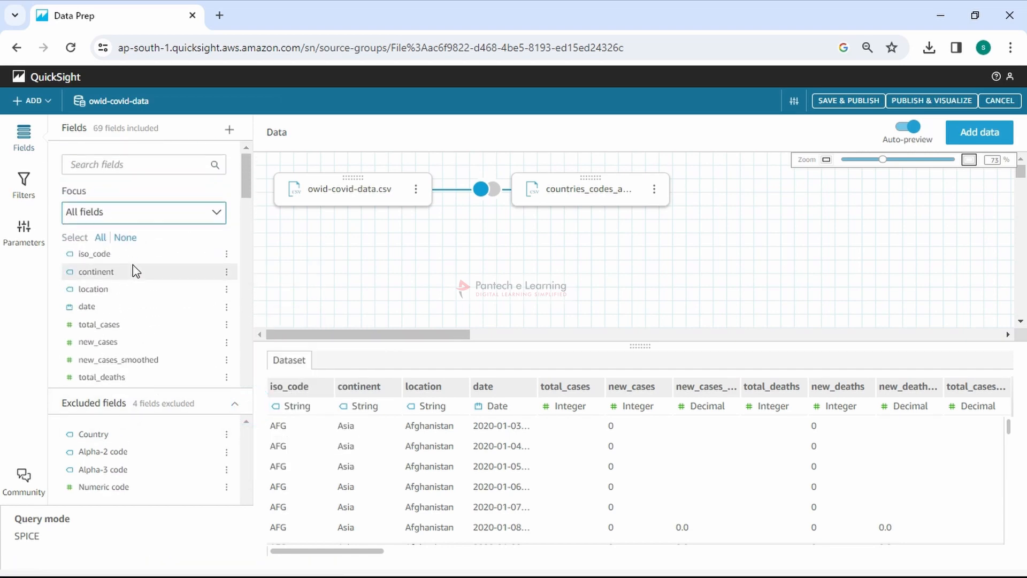
click(133, 325)
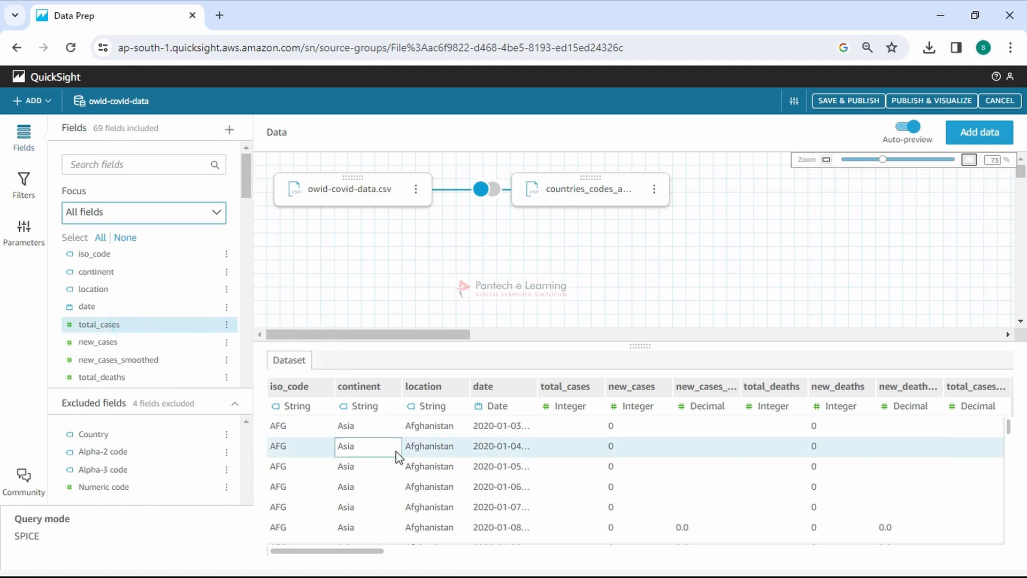
scroll(396, 451, down, 2)
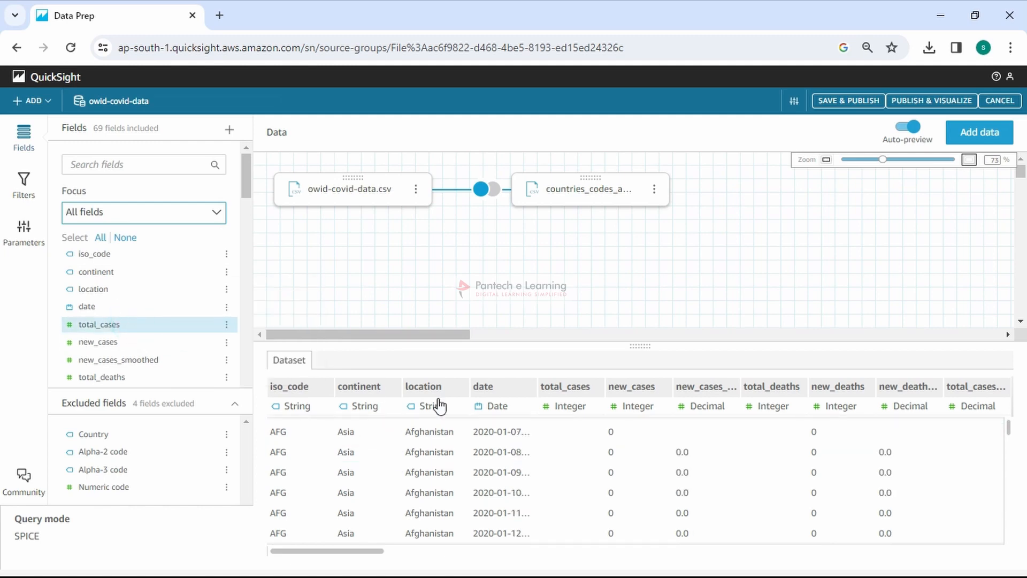
Step: Add a filter on the total_cases field and delete it again
click(28, 195)
click(31, 246)
click(37, 193)
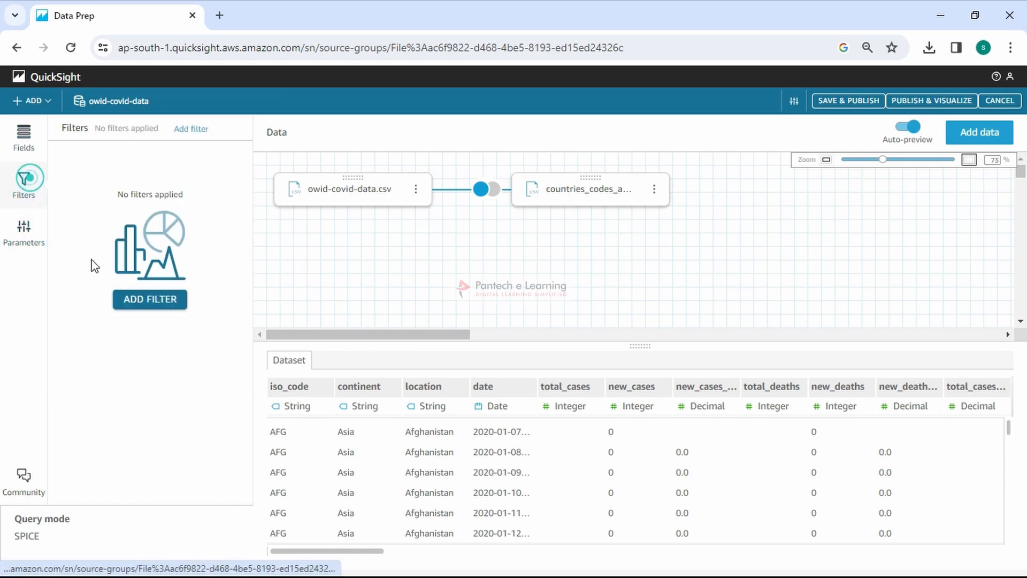
click(149, 299)
click(167, 431)
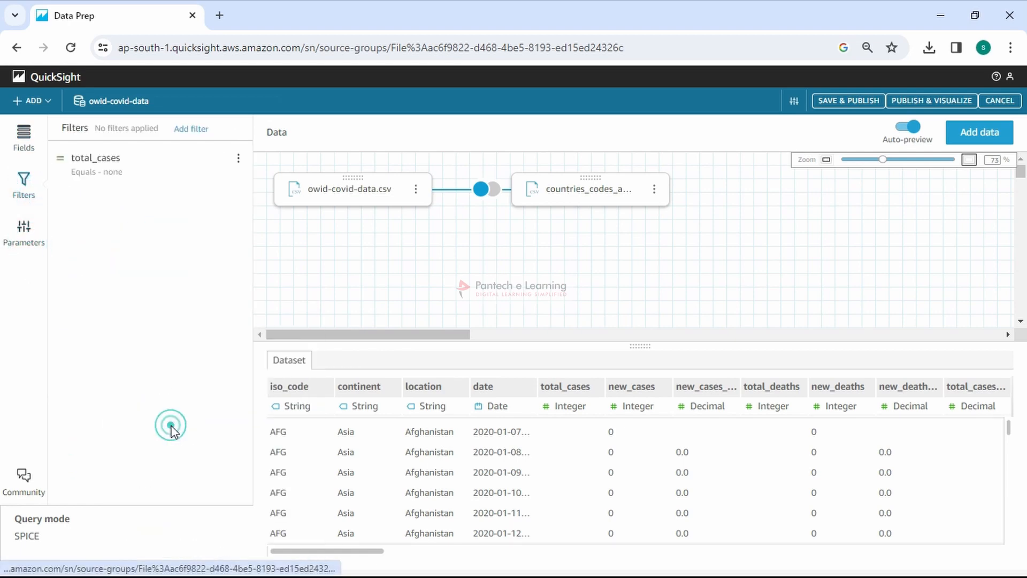
click(203, 208)
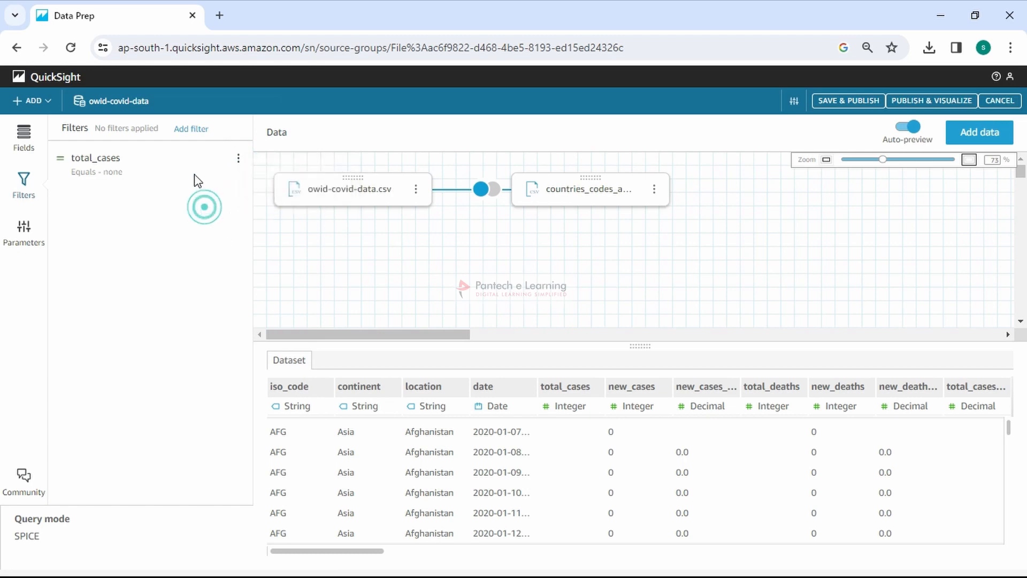
click(238, 159)
click(262, 200)
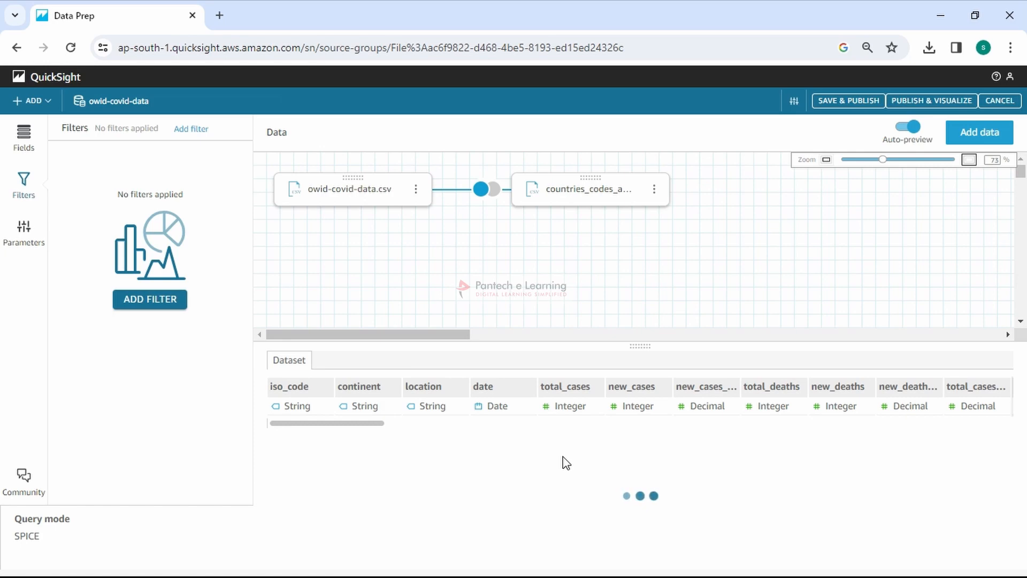
drag(343, 425, 896, 437)
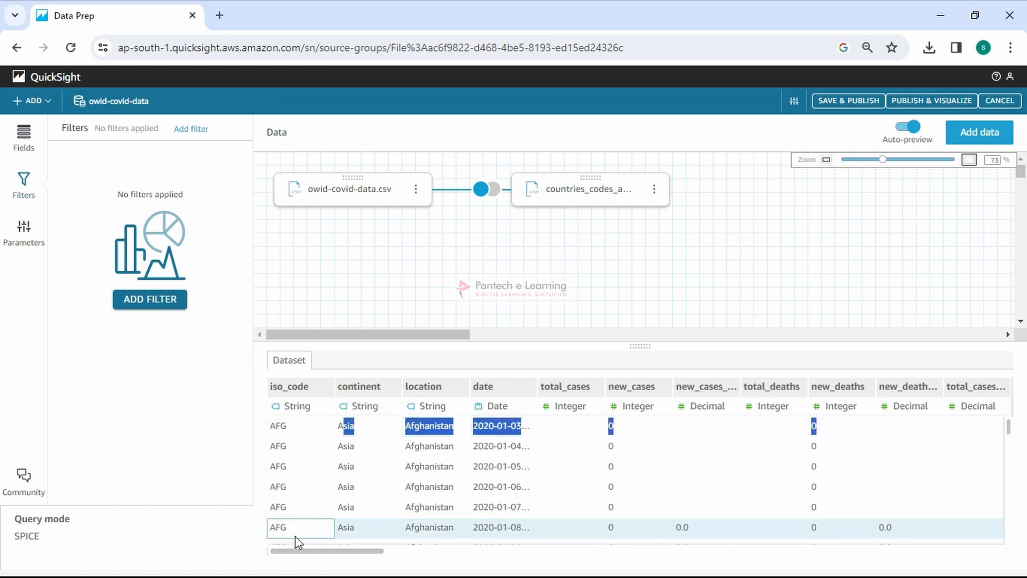
mouse_move(307, 554)
mouse_down()
mouse_move(949, 551)
mouse_move(307, 551)
mouse_up()
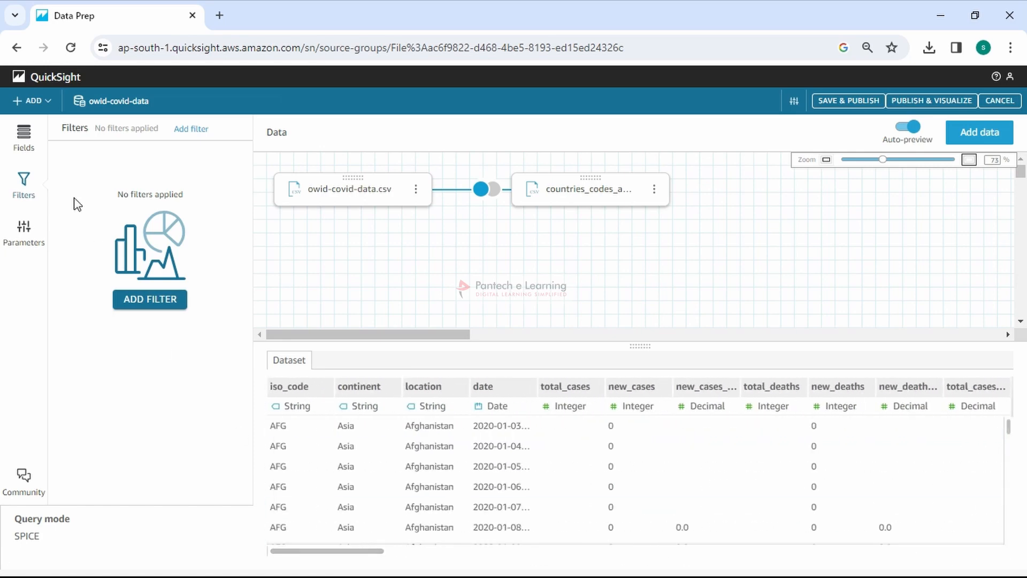
Step: Change the data type of the Latitude (average) field to the geospatial type Latitude
click(23, 137)
scroll(128, 428, down, 15)
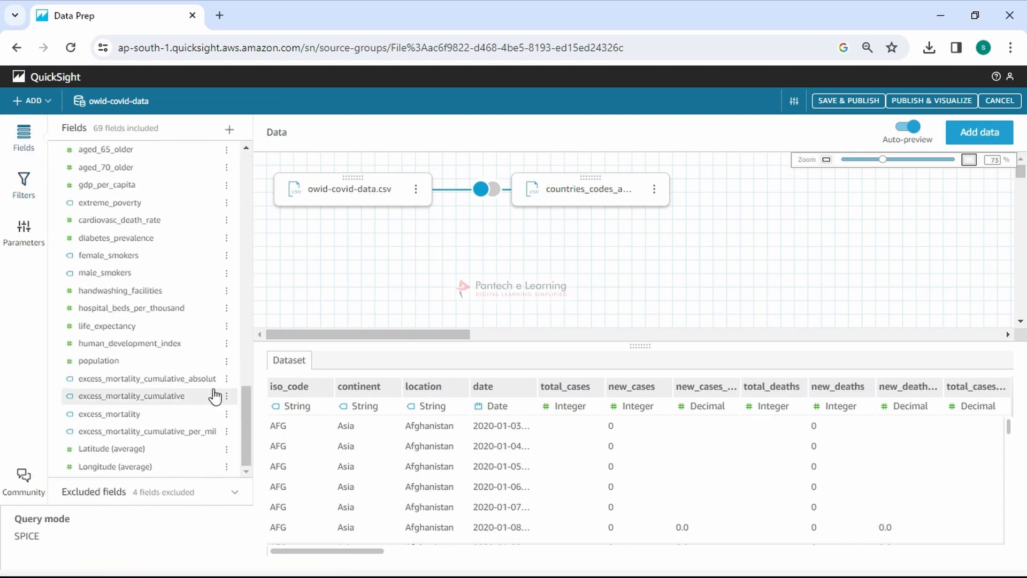
scroll(192, 331, up, 8)
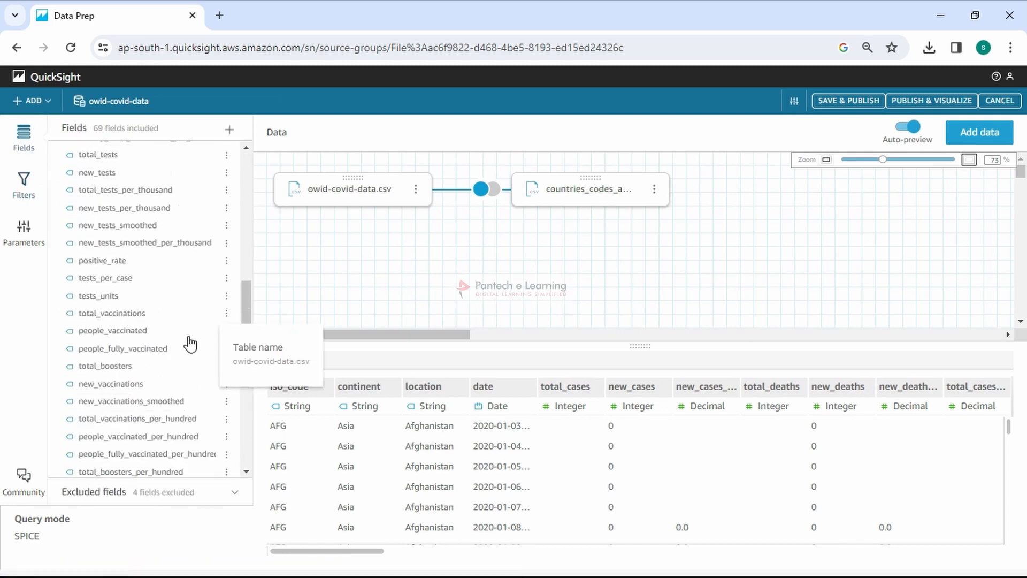
scroll(190, 374, up, 5)
scroll(184, 406, down, 15)
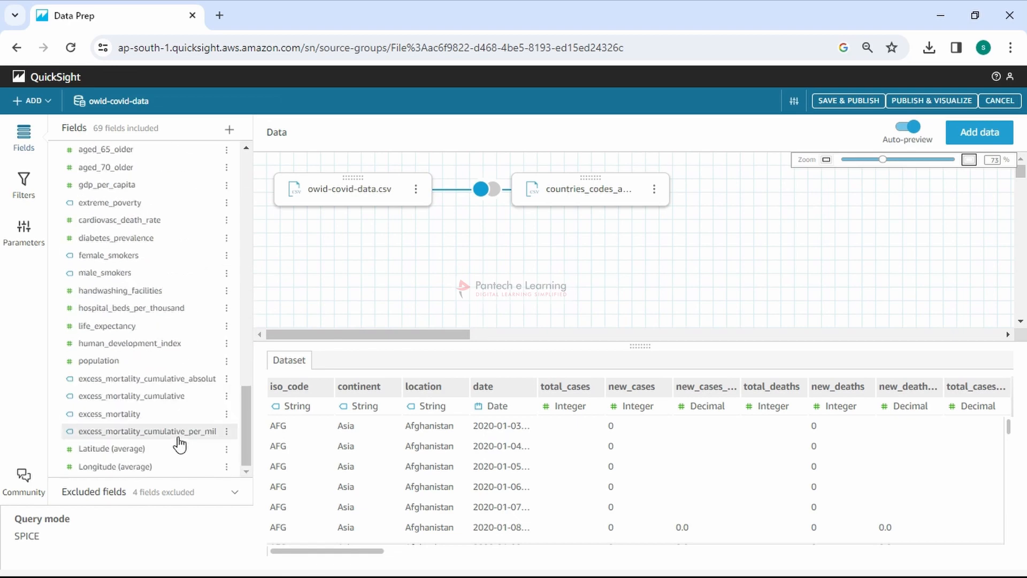
click(227, 449)
mouse_move(275, 399)
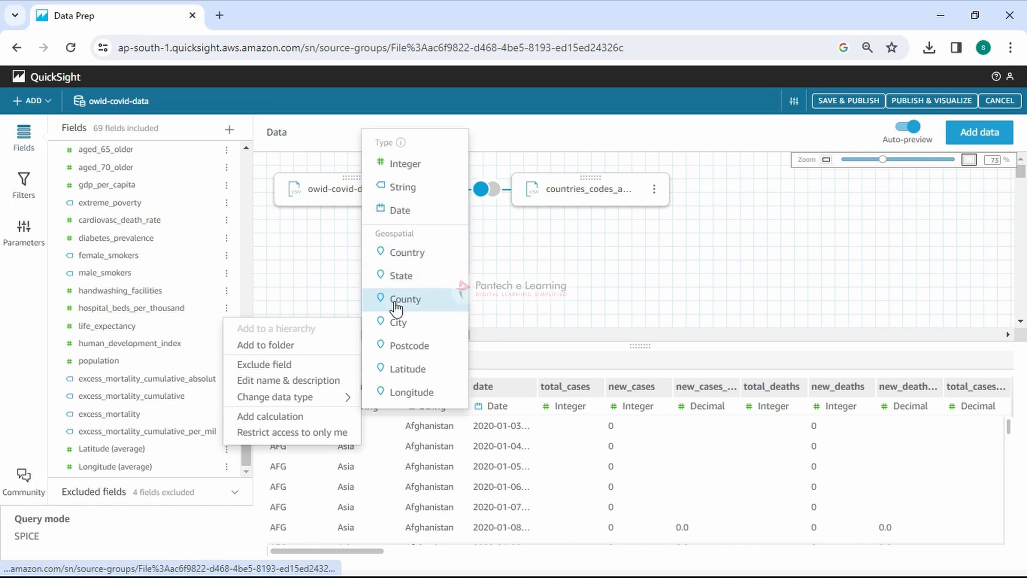
click(227, 452)
click(228, 452)
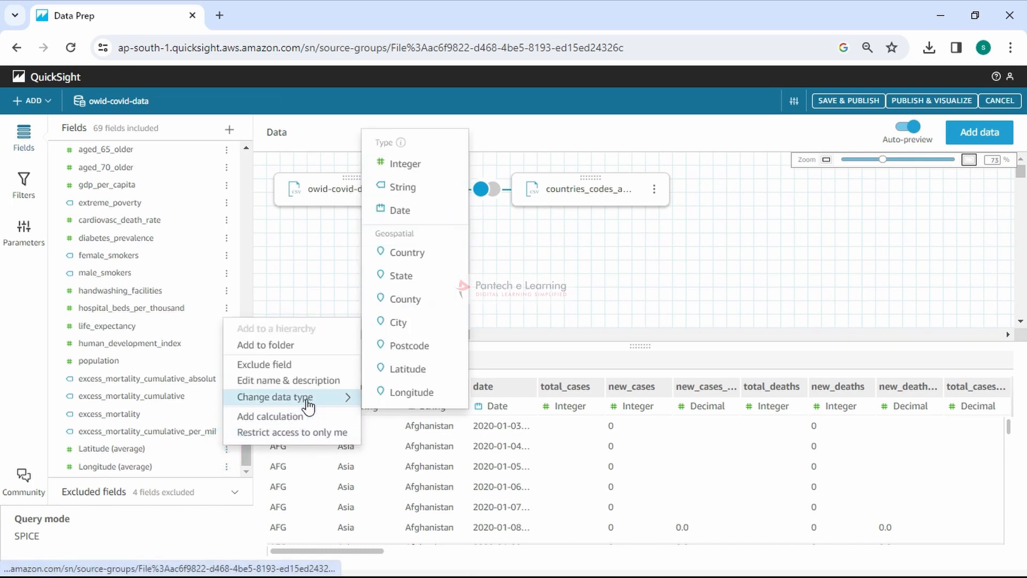
click(427, 371)
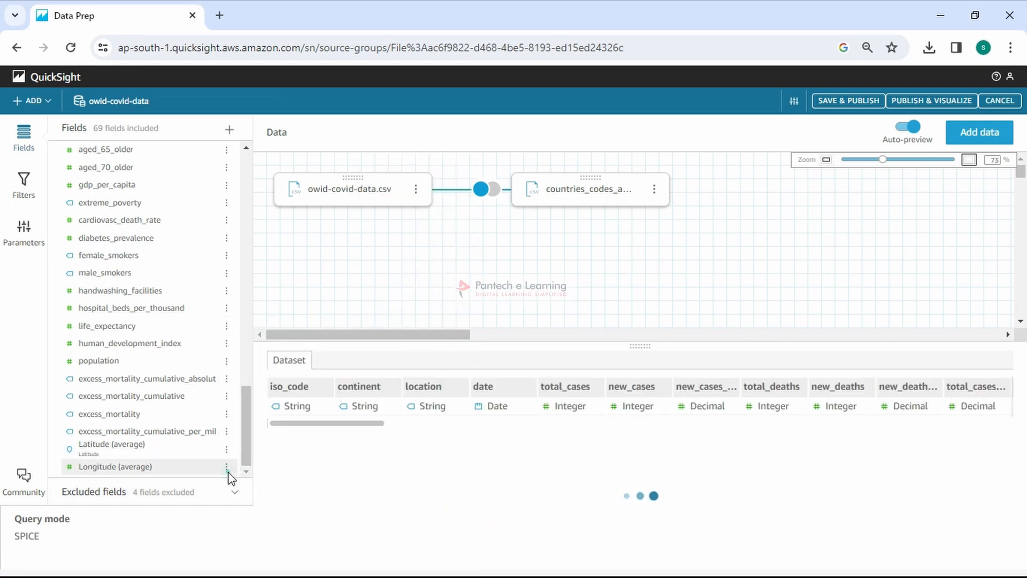
Step: Change the data type of the Longitude (average) field to the geospatial type Longitude
click(226, 467)
mouse_move(275, 419)
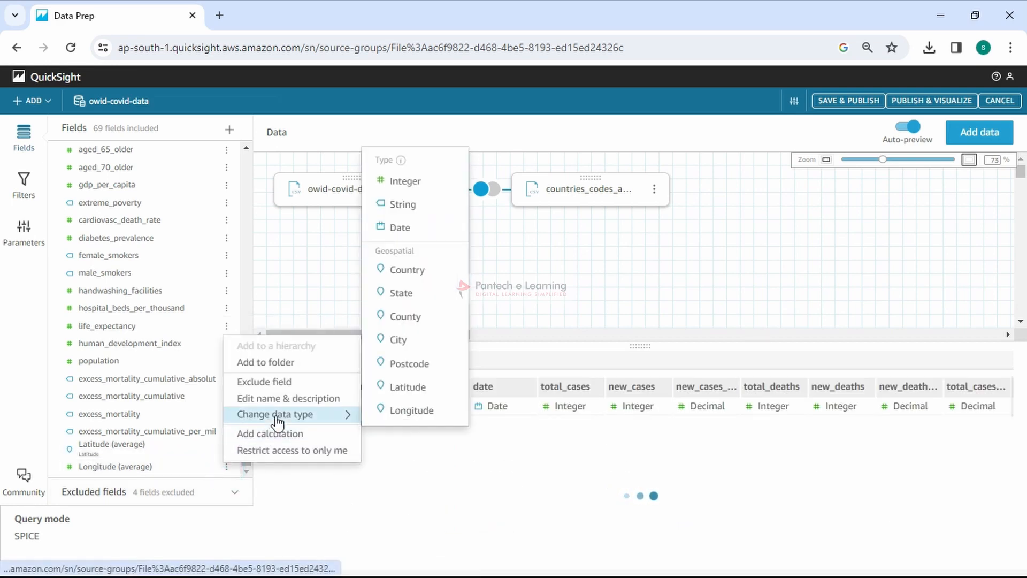
click(381, 415)
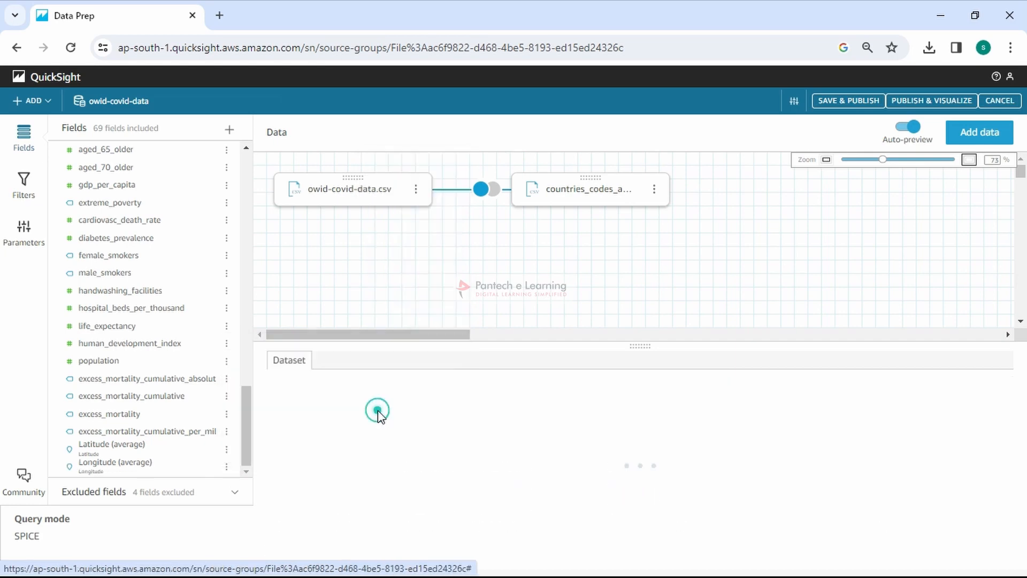
Step: Create new geospatial coordinates named Coordinates from Latitude (average) and Longitude (average), and check the new group in the fields list
click(227, 450)
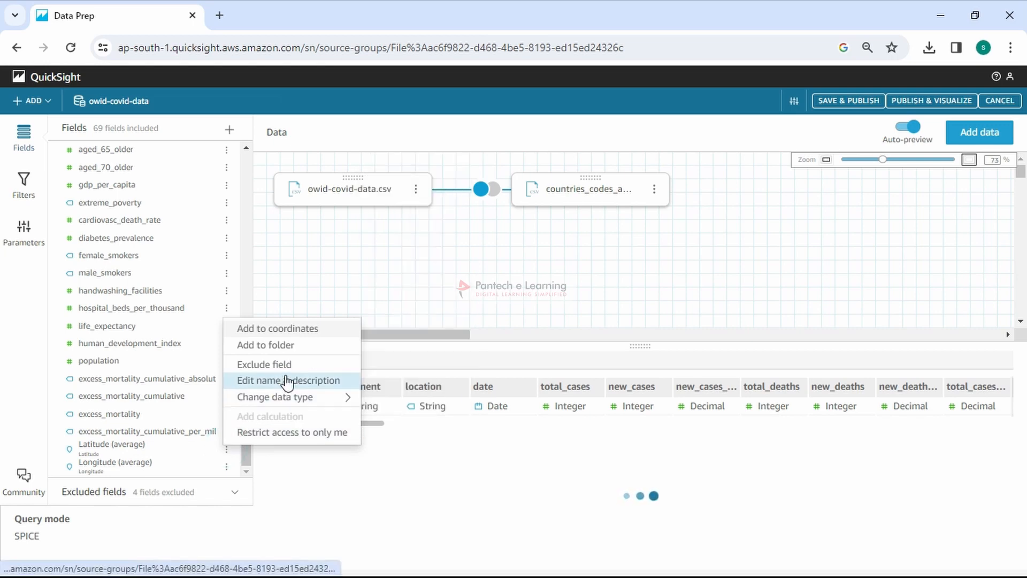
click(304, 332)
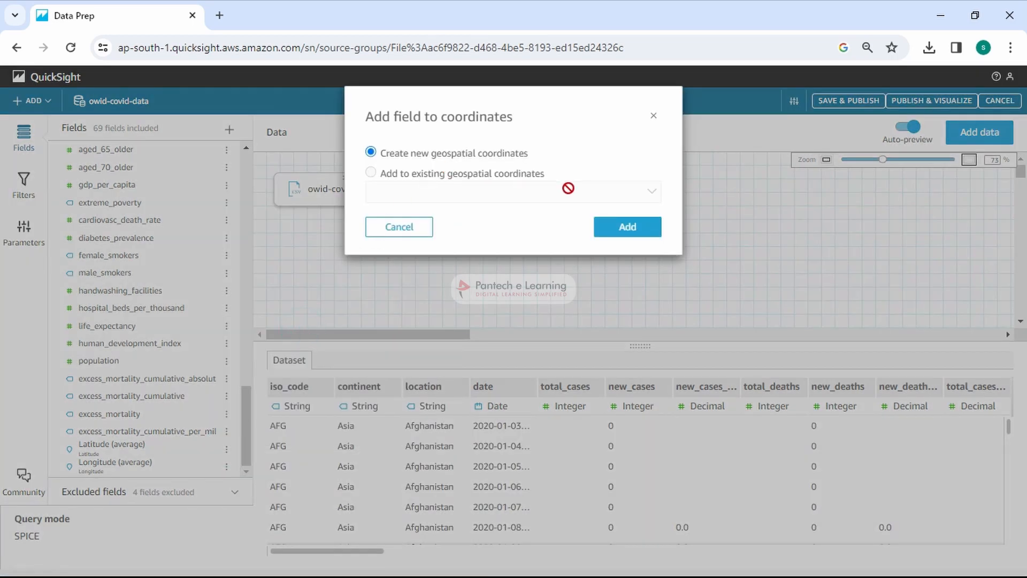
click(630, 229)
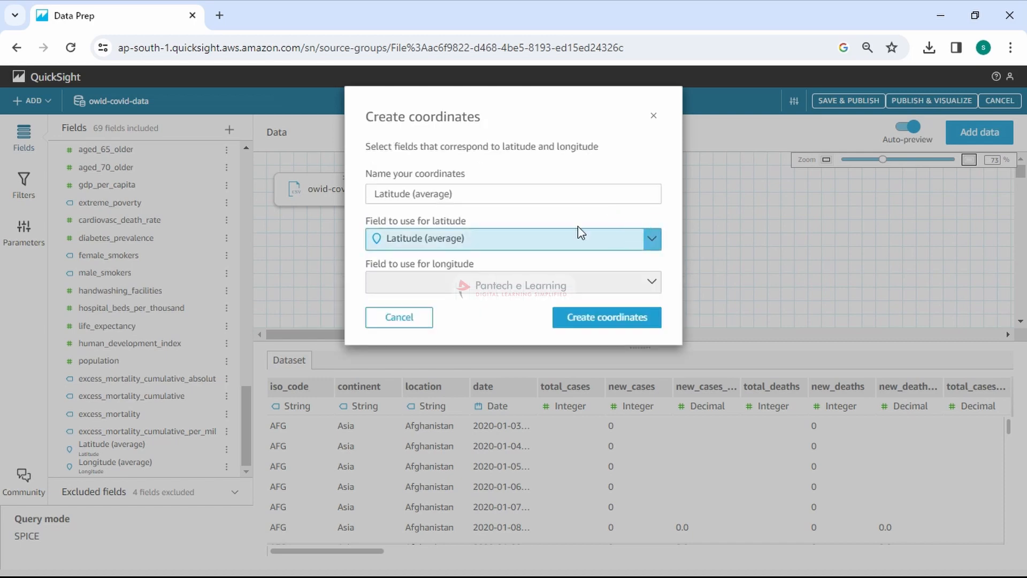
click(534, 194)
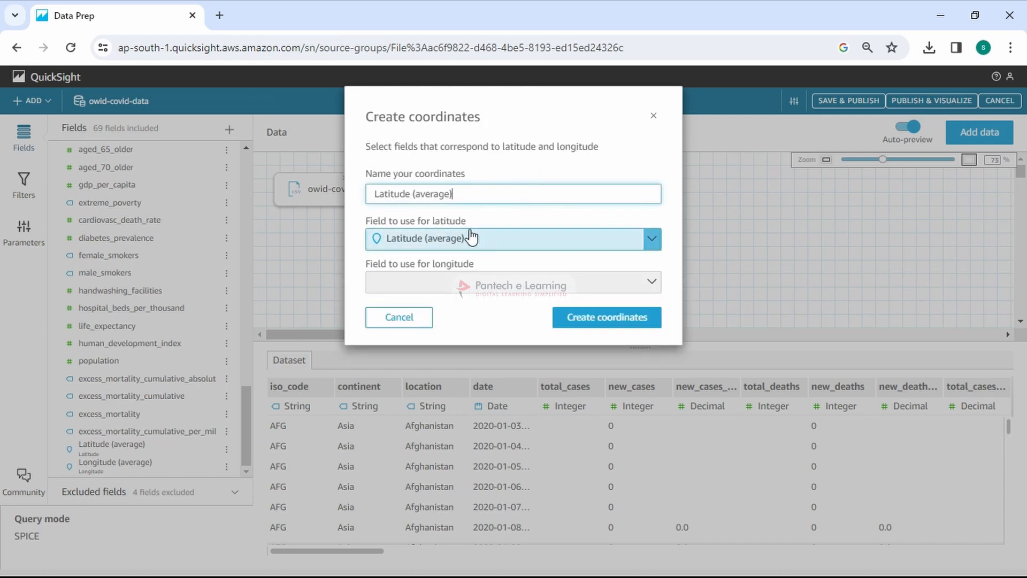
key(ctrl+a)
text(CO)
click(645, 284)
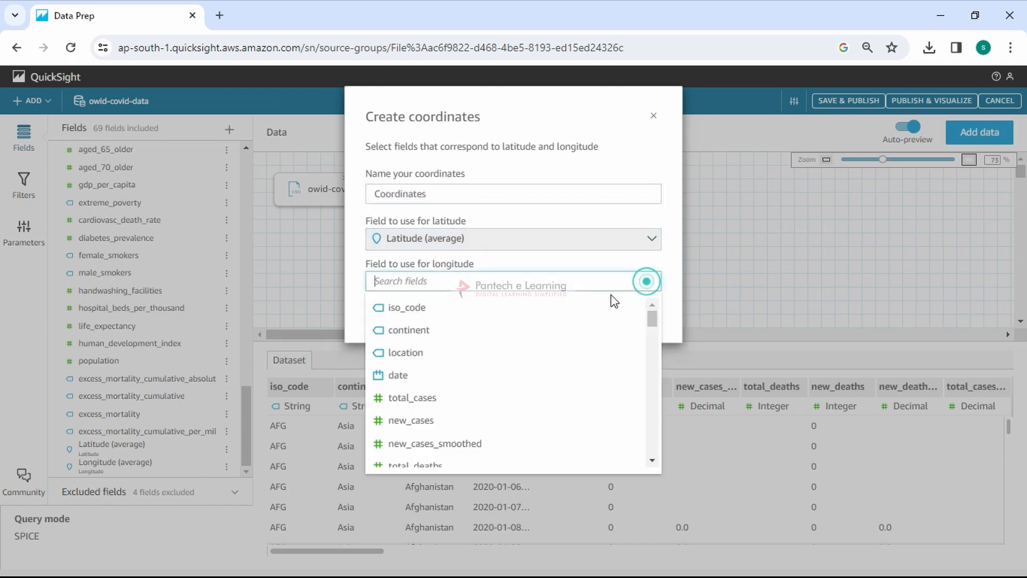
text(long)
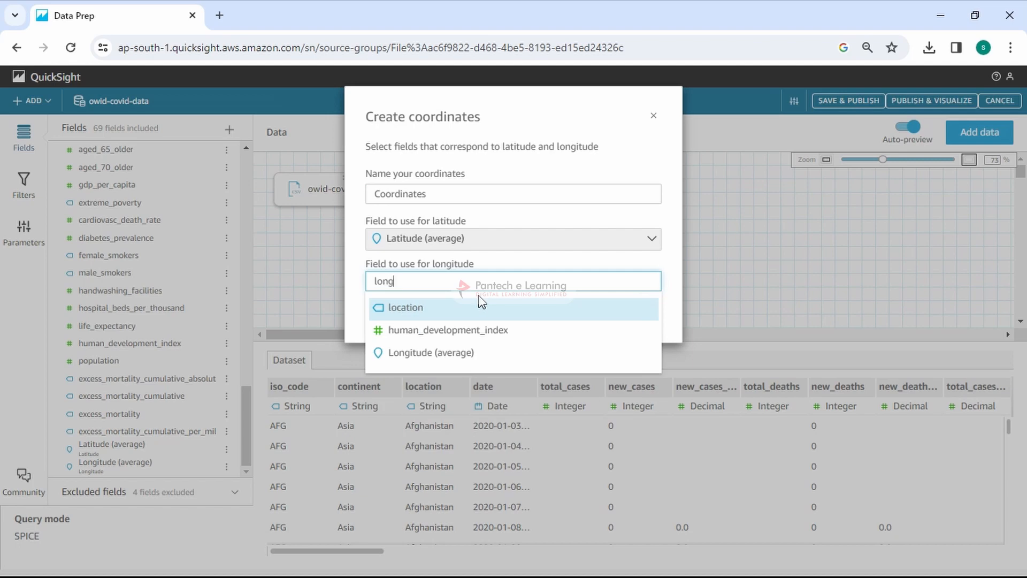
click(462, 315)
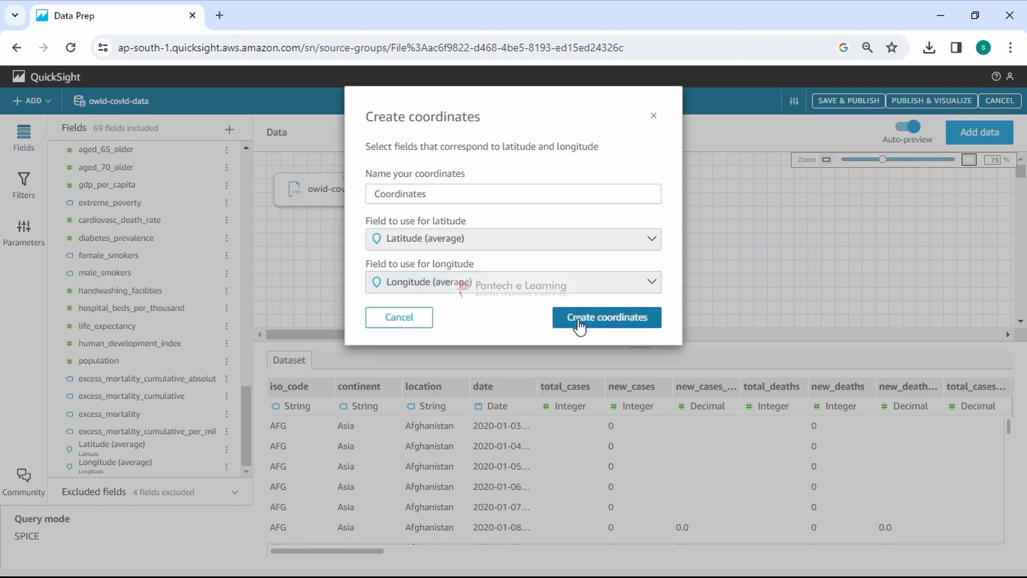
click(579, 323)
scroll(149, 431, down, 3)
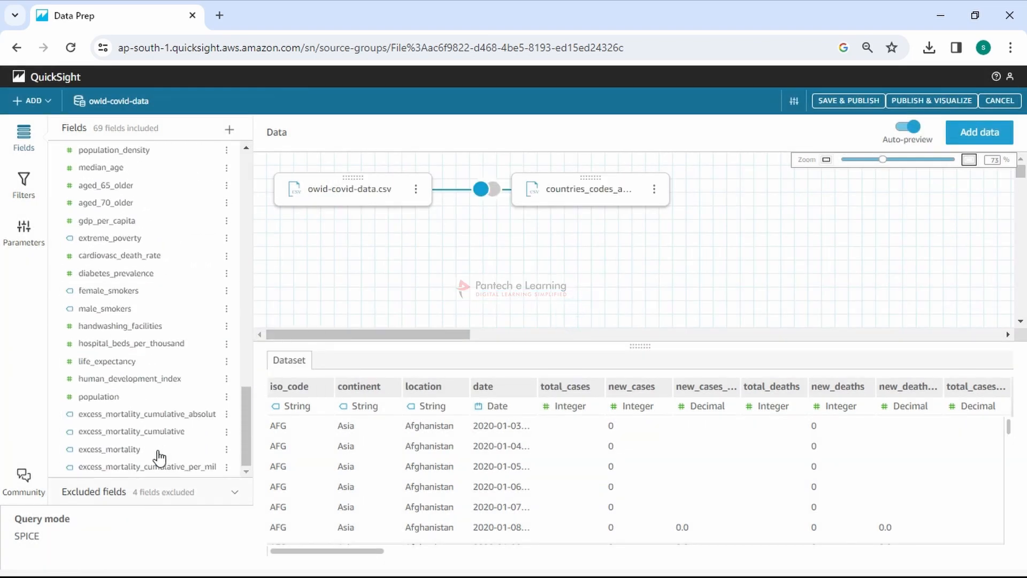
scroll(139, 422, up, 10)
scroll(128, 332, up, 8)
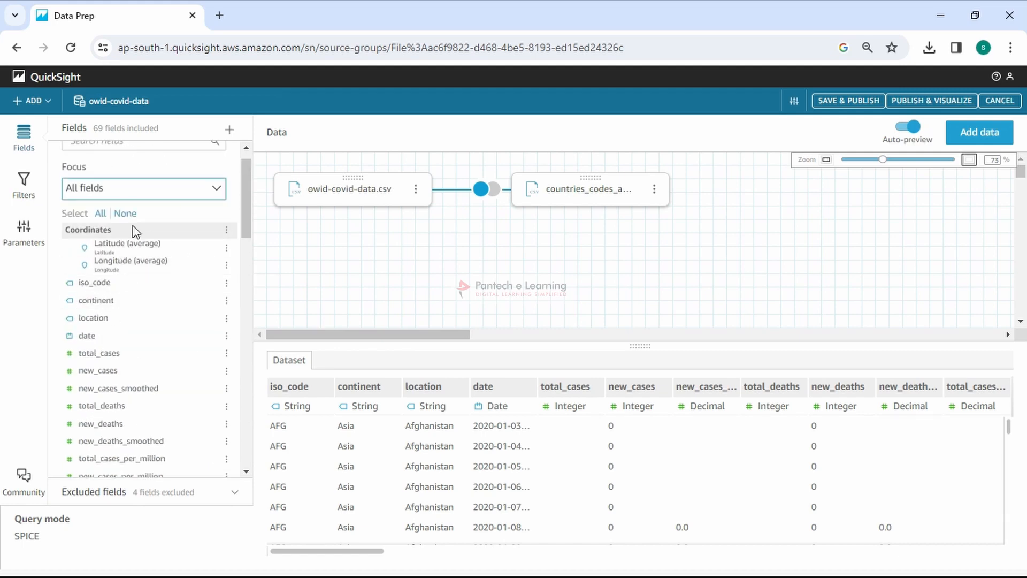
Step: Look through the fields, check the date format of the date field against its source data and close it without changes
scroll(123, 364, down, 15)
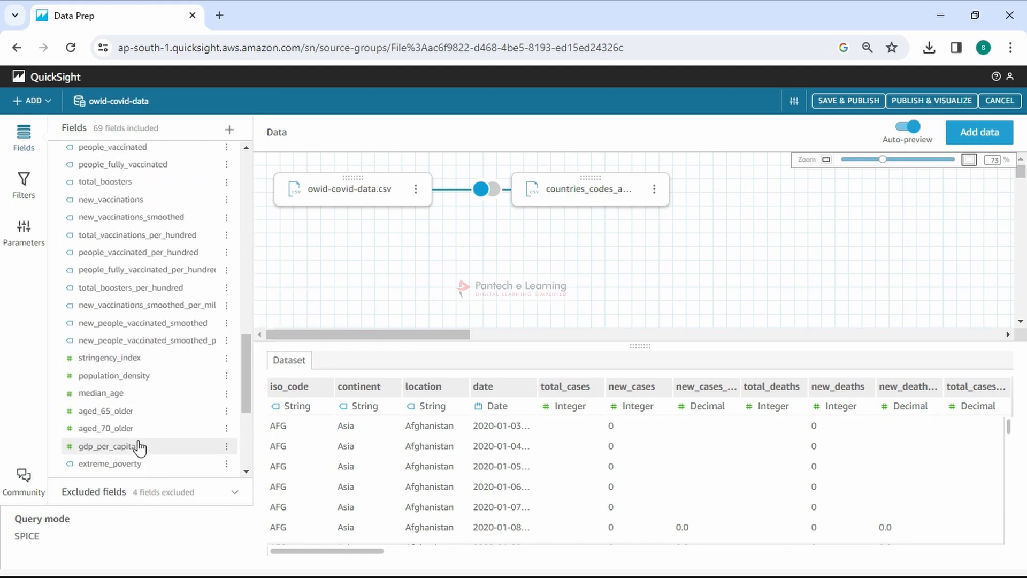
scroll(133, 423, up, 10)
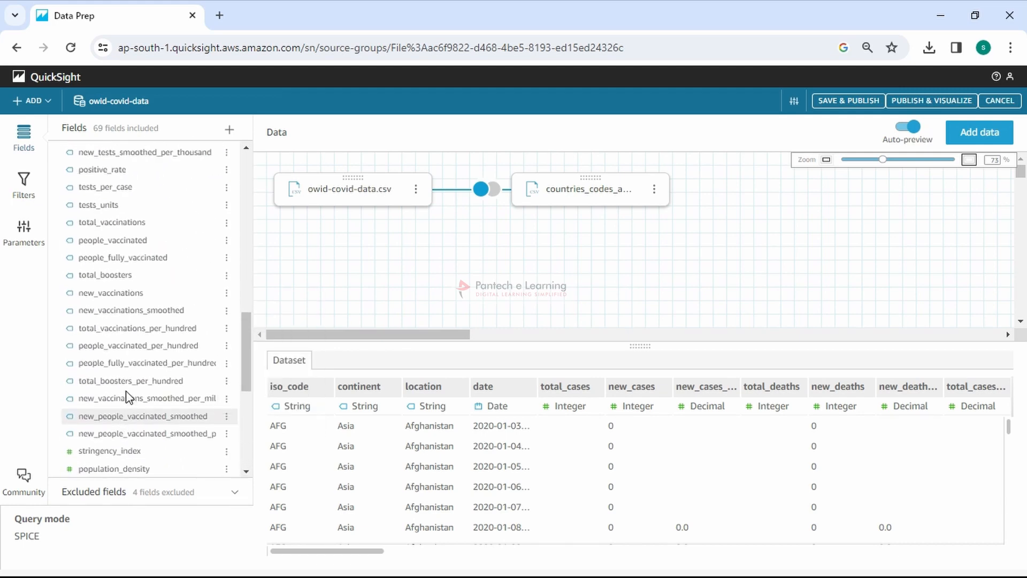
scroll(128, 380, up, 5)
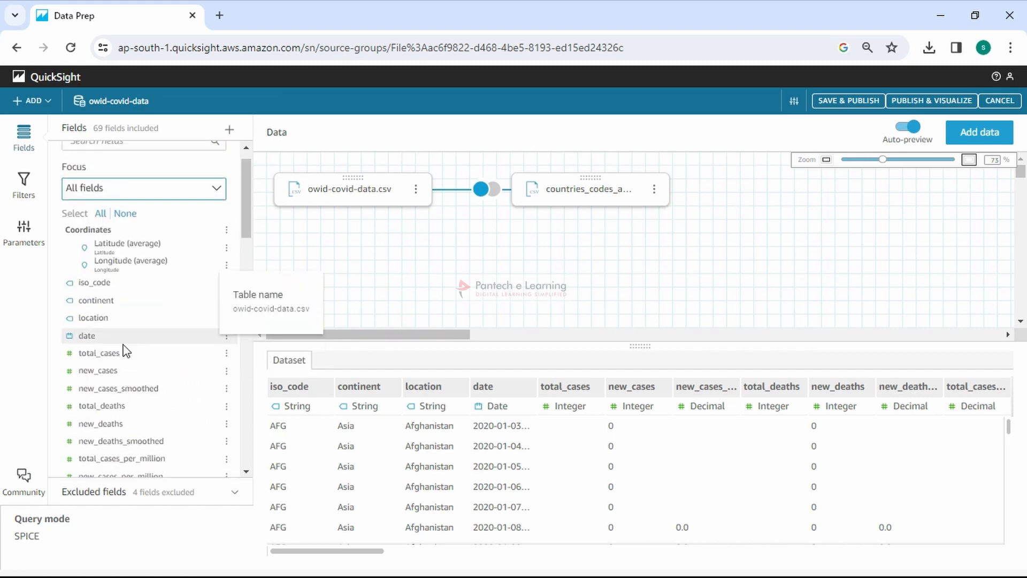
click(225, 338)
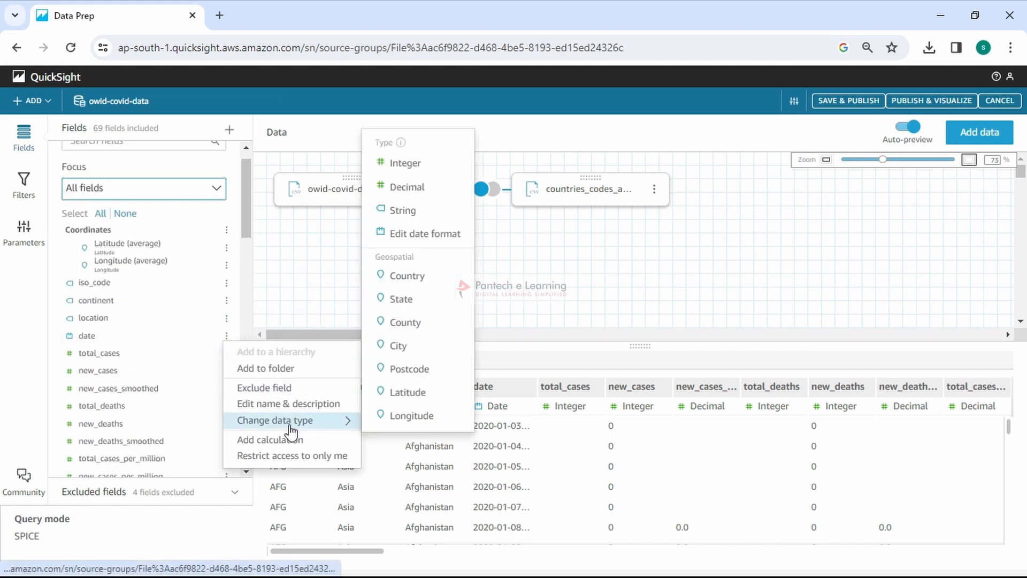
mouse_move(337, 425)
click(428, 243)
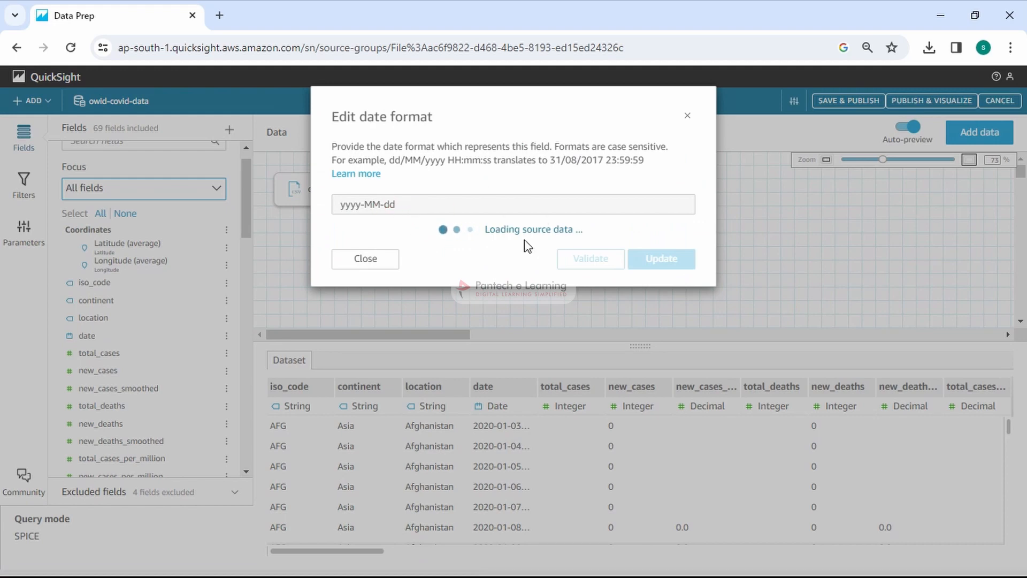
click(397, 204)
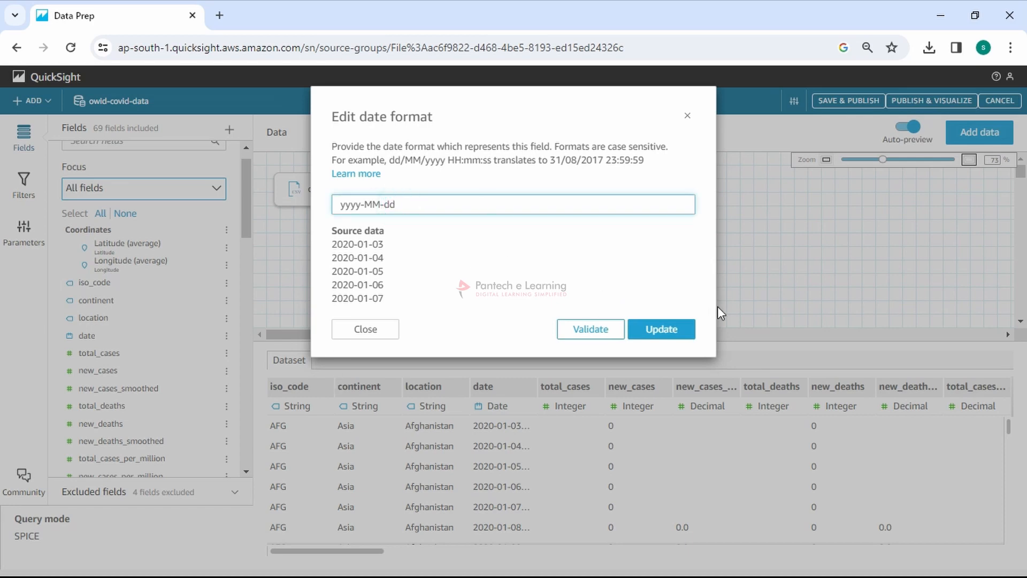
click(686, 117)
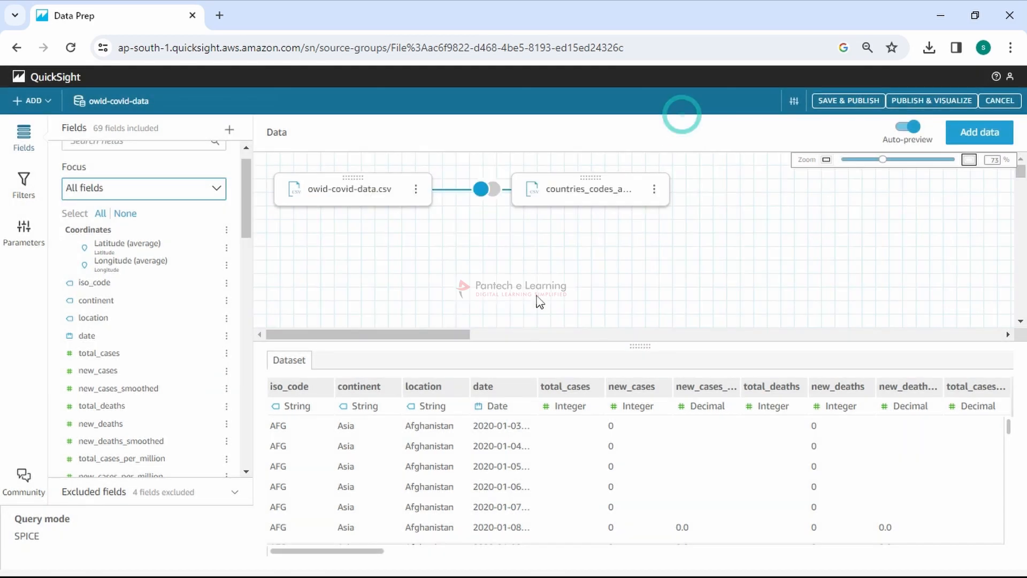
Step: Review the fields and preview rows once more, save and publish the dataset, and dismiss the notification
scroll(184, 424, down, 5)
scroll(271, 431, down, 10)
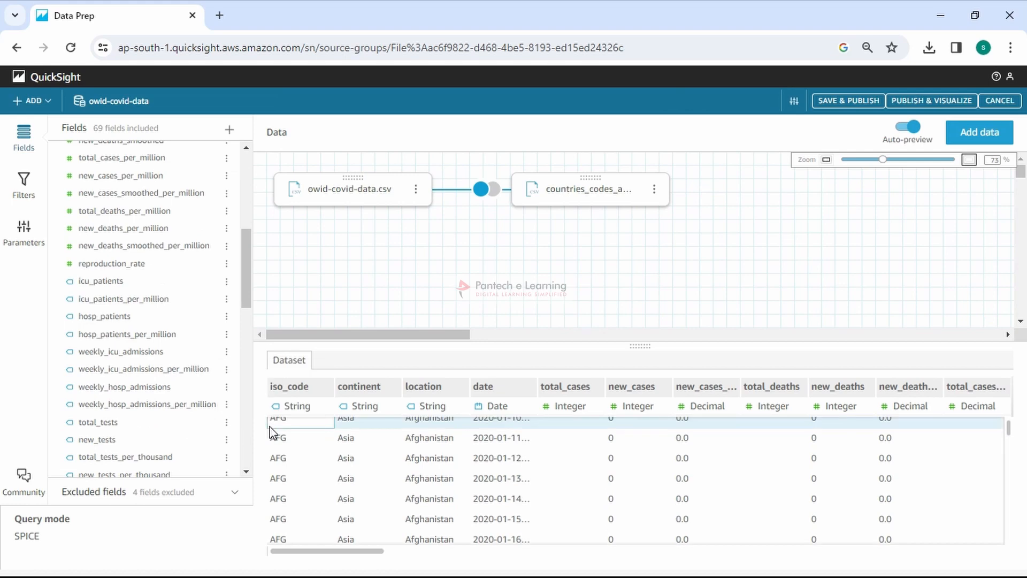
scroll(167, 462, down, 5)
scroll(167, 461, up, 15)
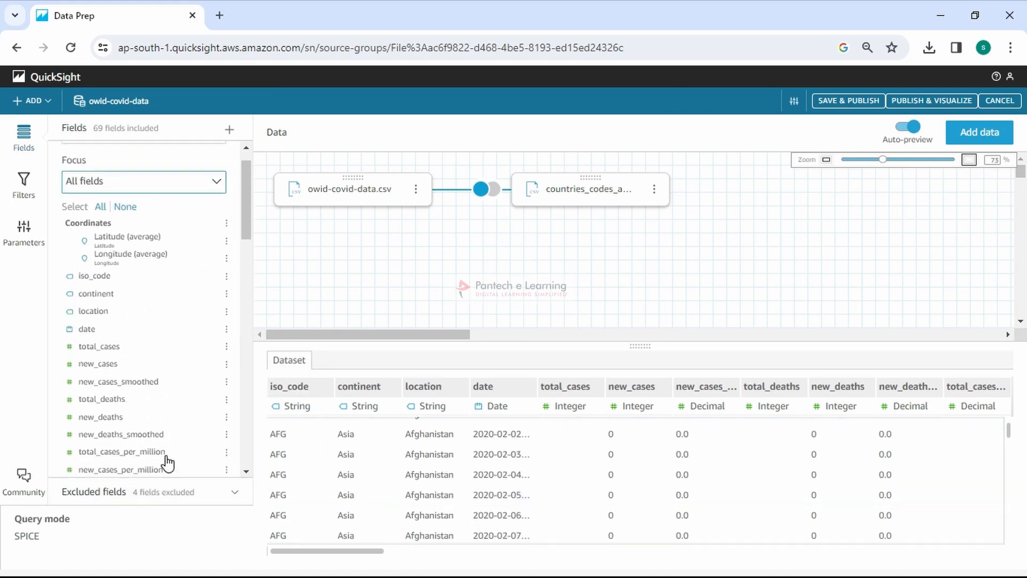
click(836, 109)
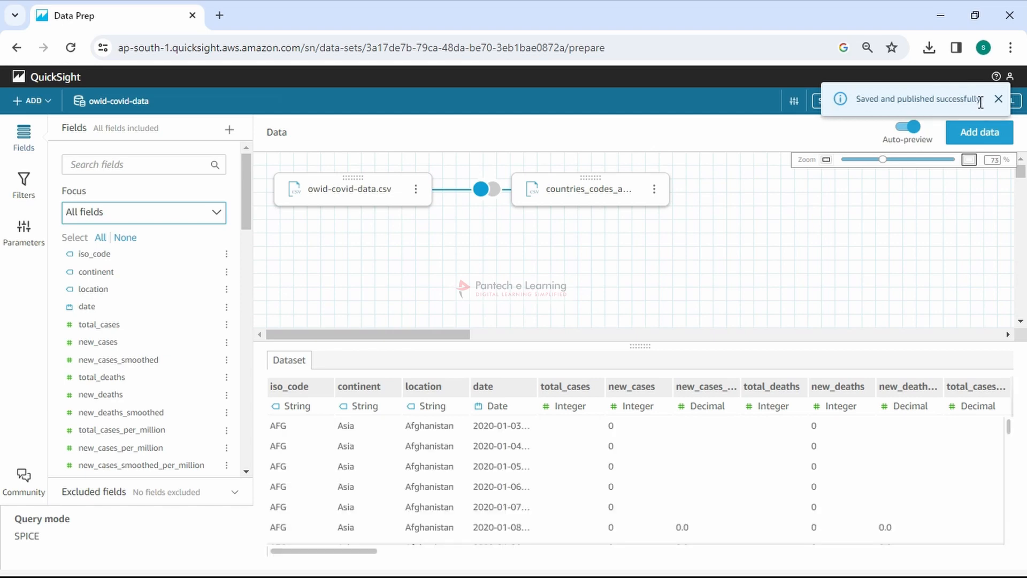
click(998, 99)
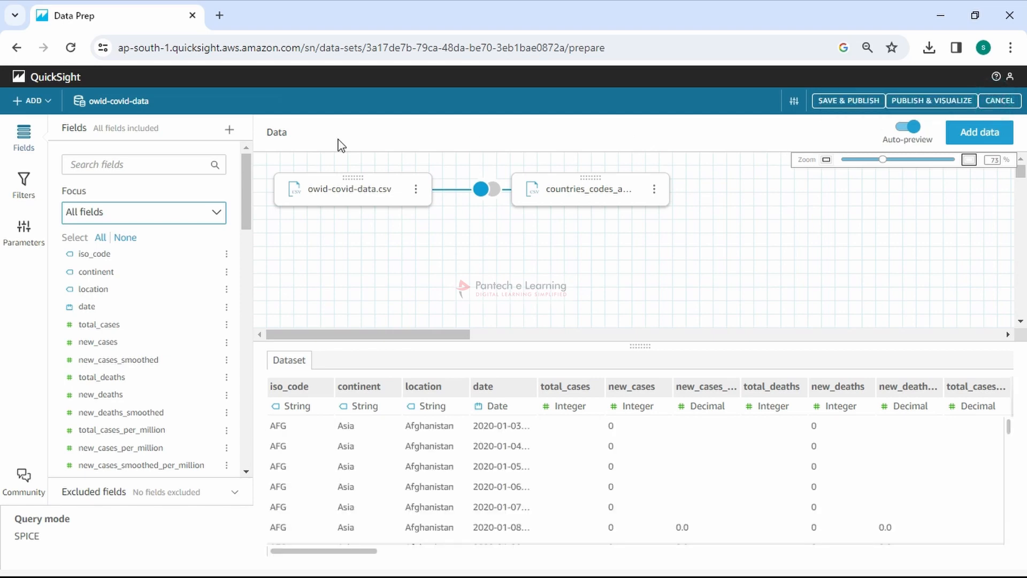
Step: Create a new analysis from the owid-covid-data dataset, look at the sheet layout options and cancel the new sheet settings
click(52, 80)
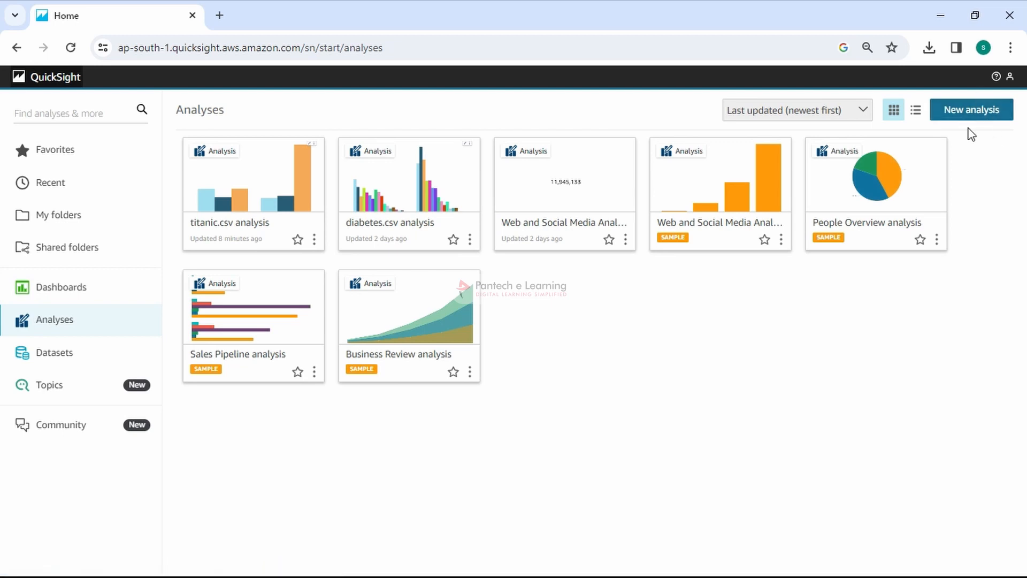
click(967, 121)
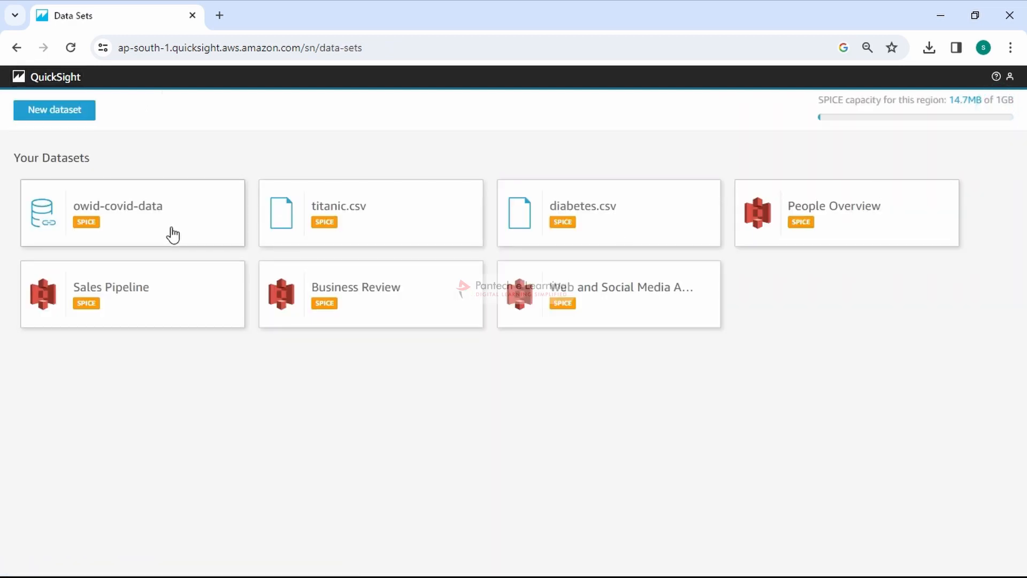
click(117, 213)
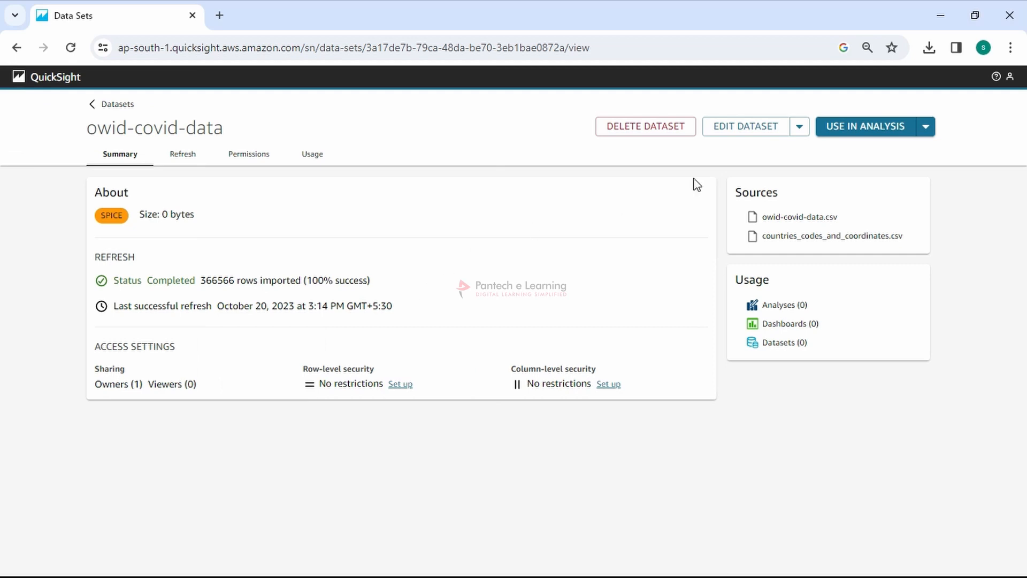
click(885, 129)
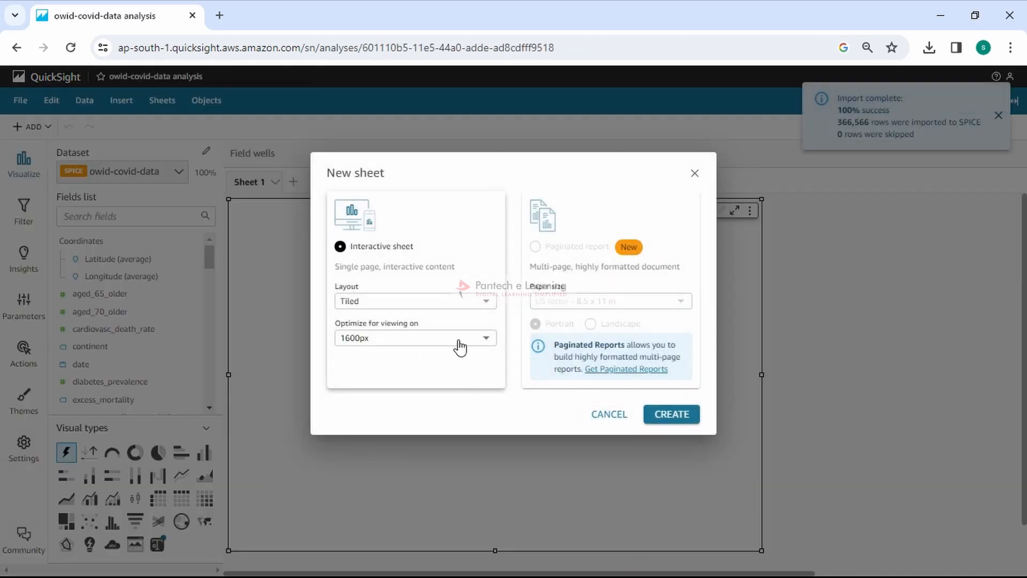
click(483, 300)
click(450, 368)
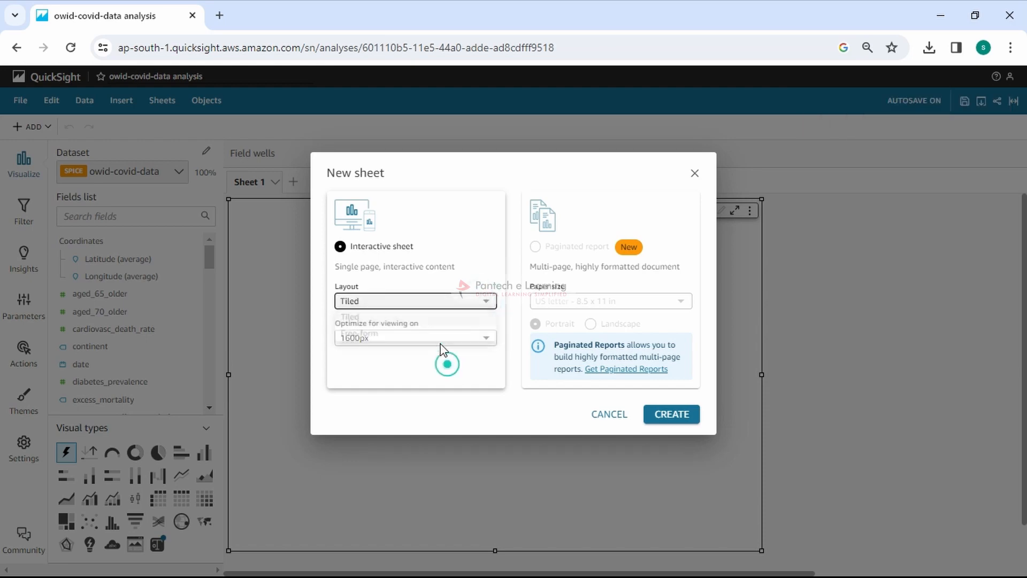
click(608, 415)
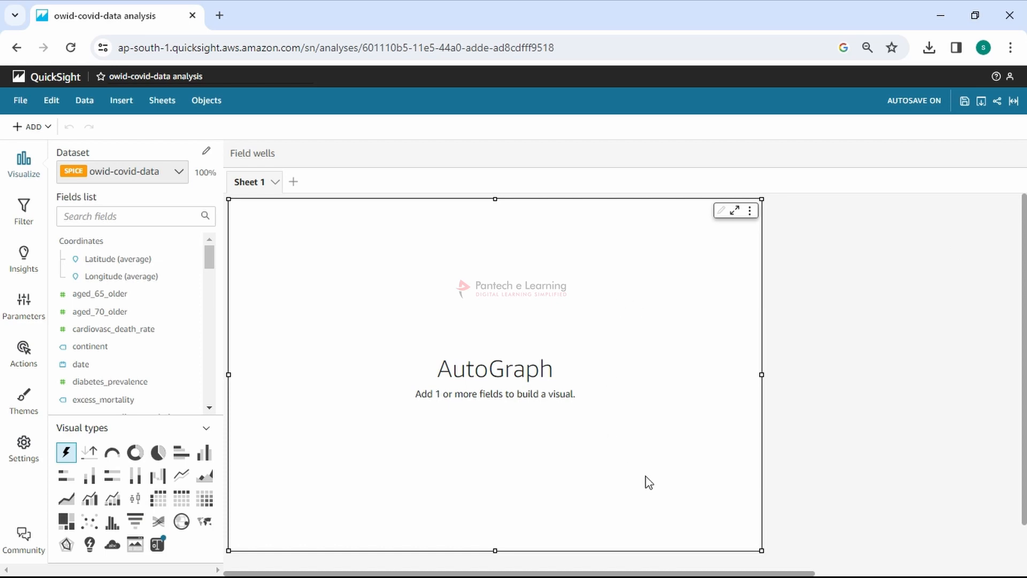
Step: Shrink the empty visual to less than half its width and height, and add the total_cases field to it
drag(761, 550, 463, 313)
click(131, 217)
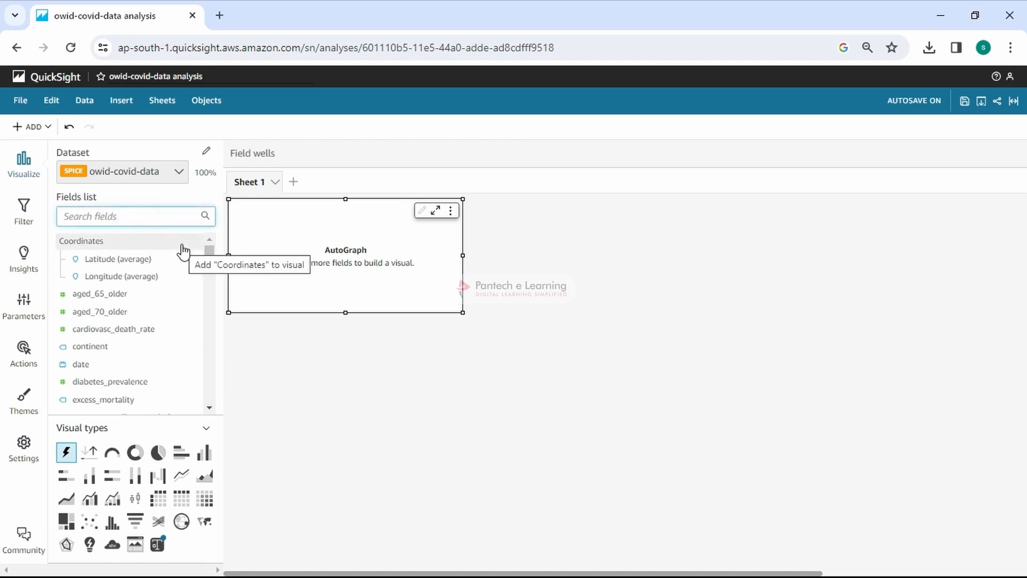
text(total)
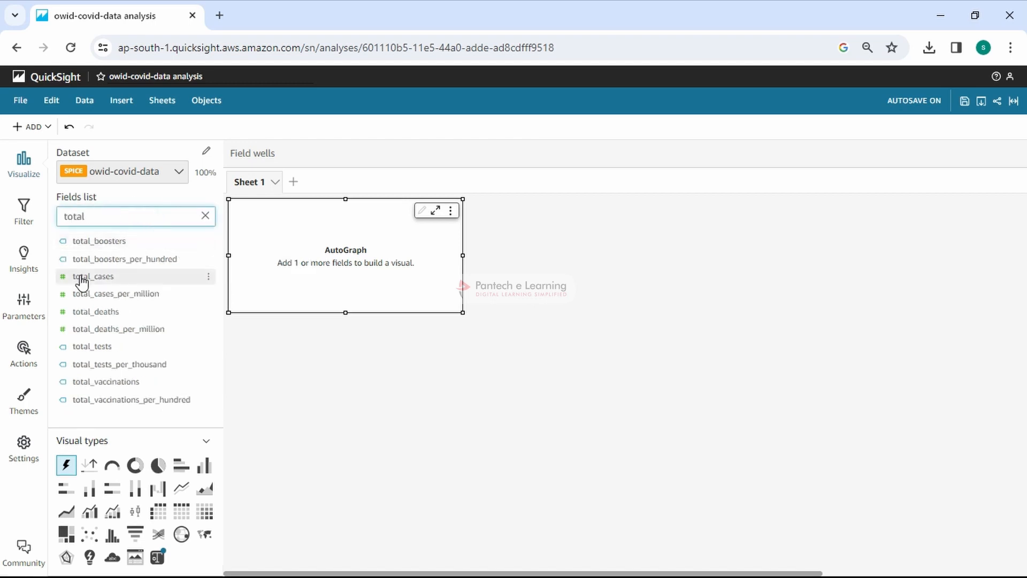
drag(81, 280, 351, 251)
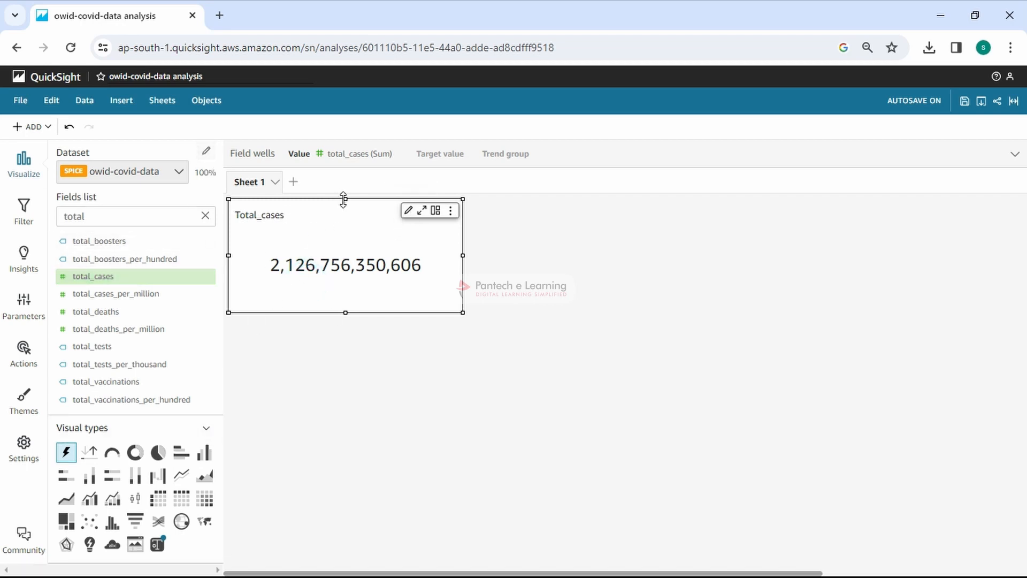
Step: Set the Total_cases KPI's primary value font size to Large and open its conditional formatting options
click(409, 212)
click(199, 259)
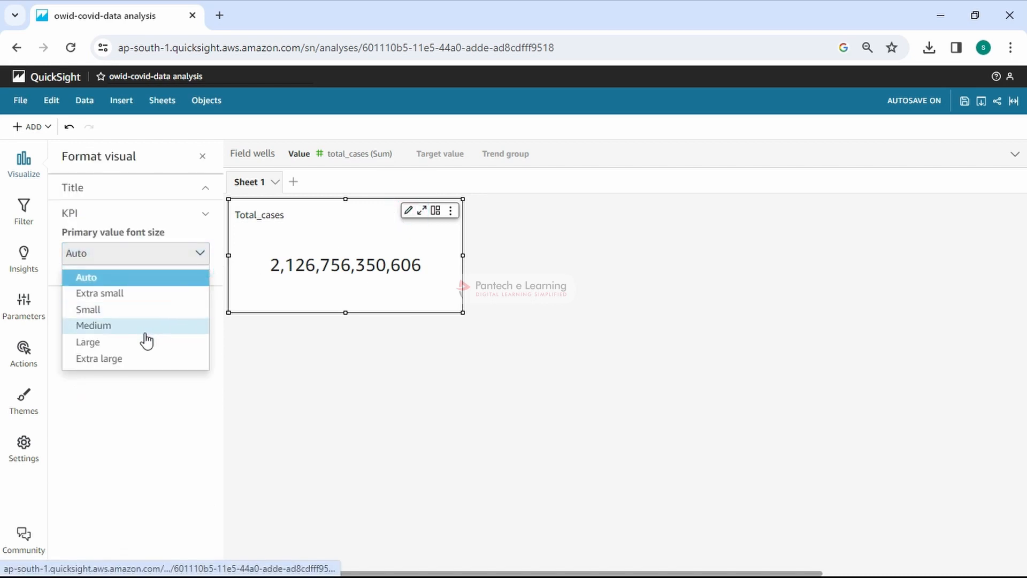
click(140, 343)
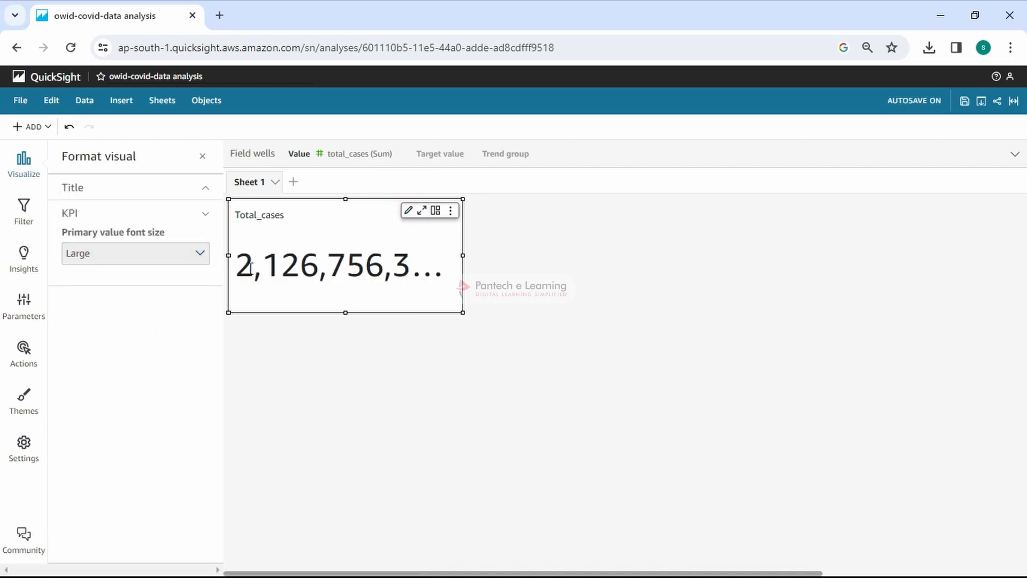
click(457, 211)
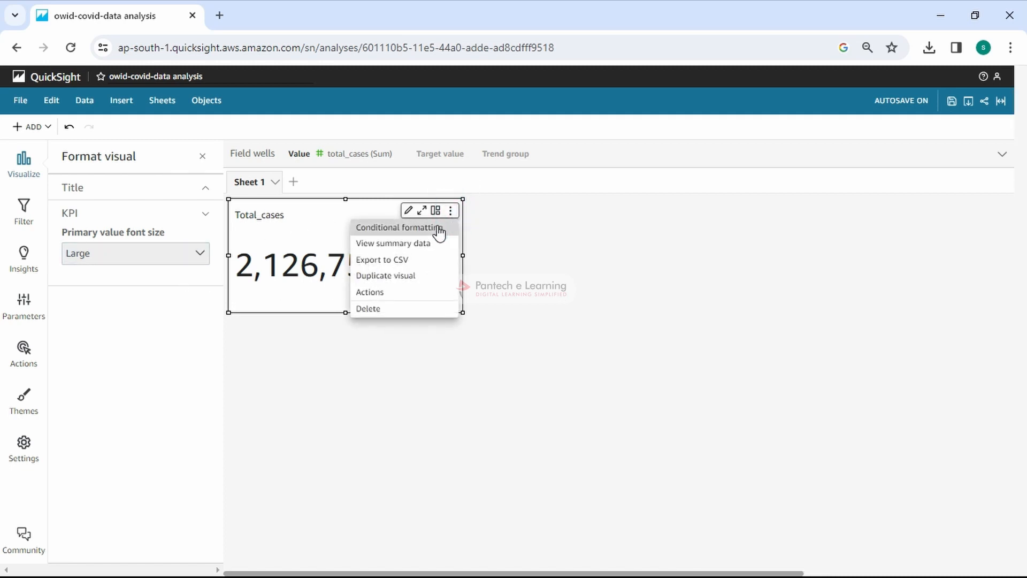
click(439, 229)
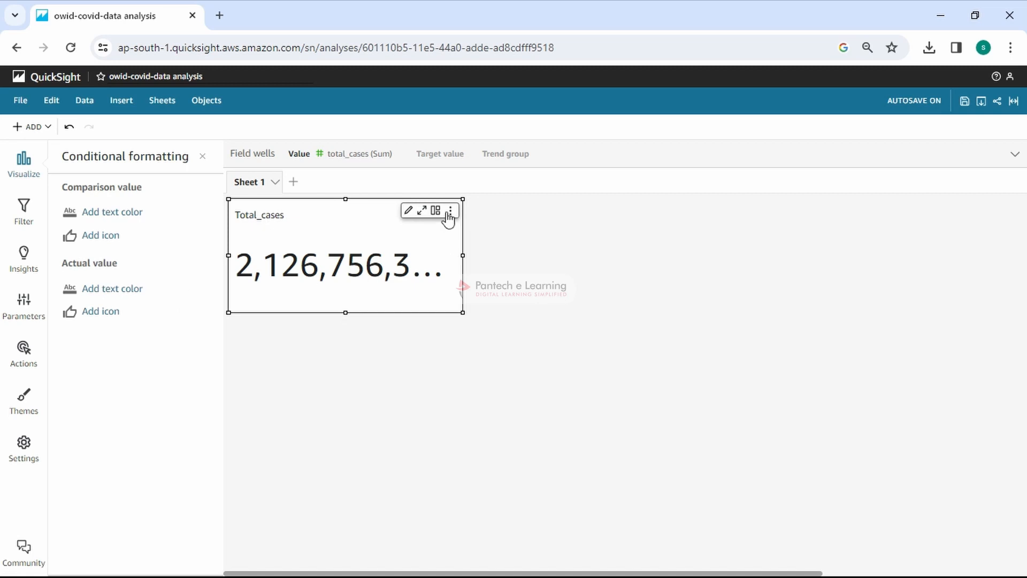
Step: Format the total_cases value of the KPI to display in units of billions
click(362, 158)
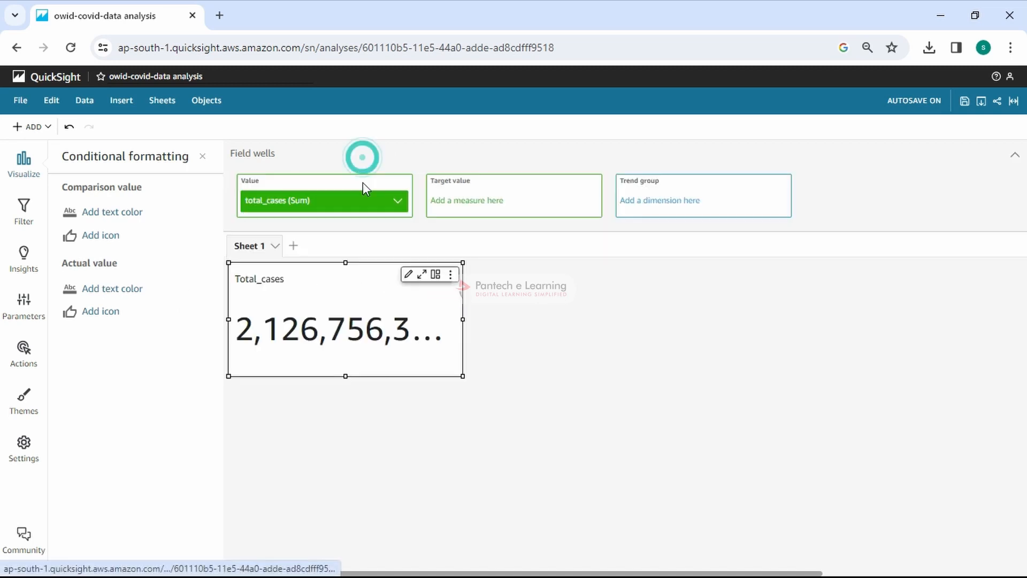
click(398, 210)
mouse_move(412, 252)
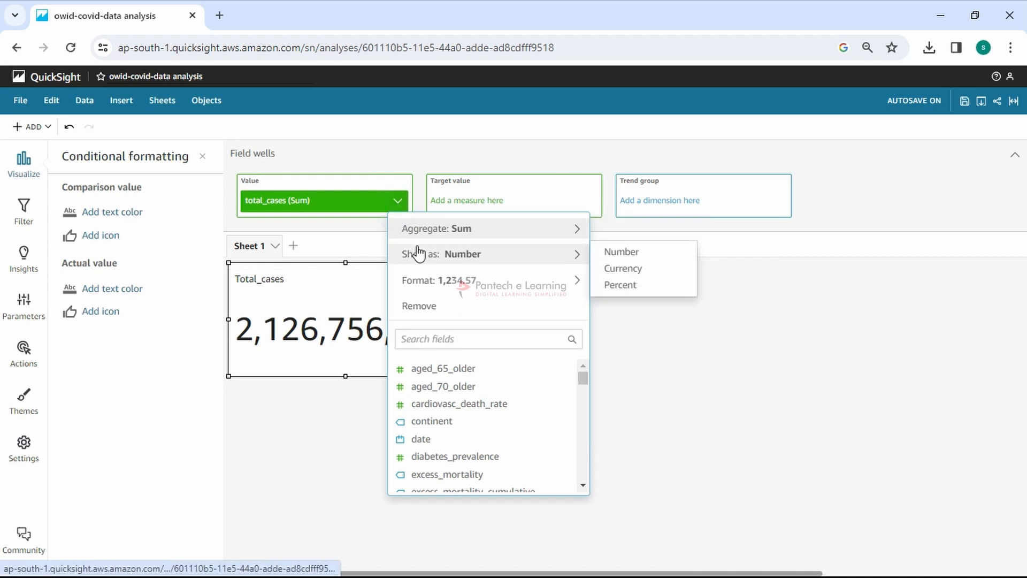
mouse_move(437, 287)
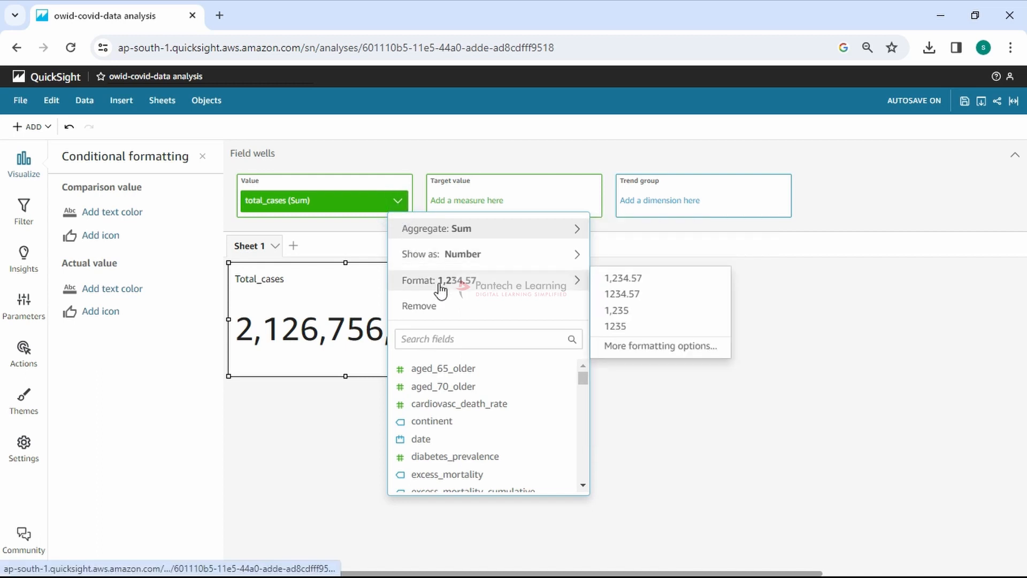
click(657, 348)
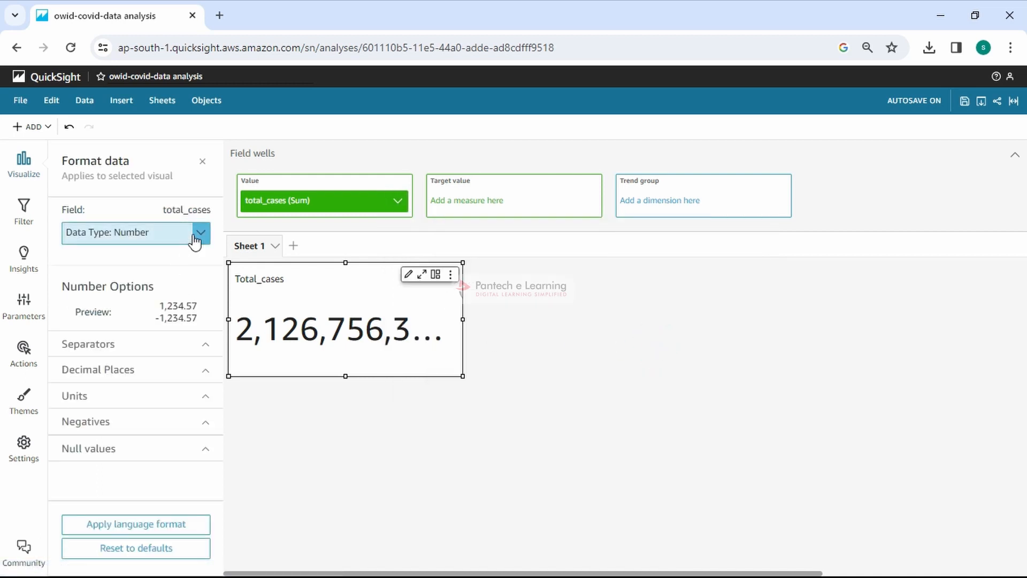
click(144, 371)
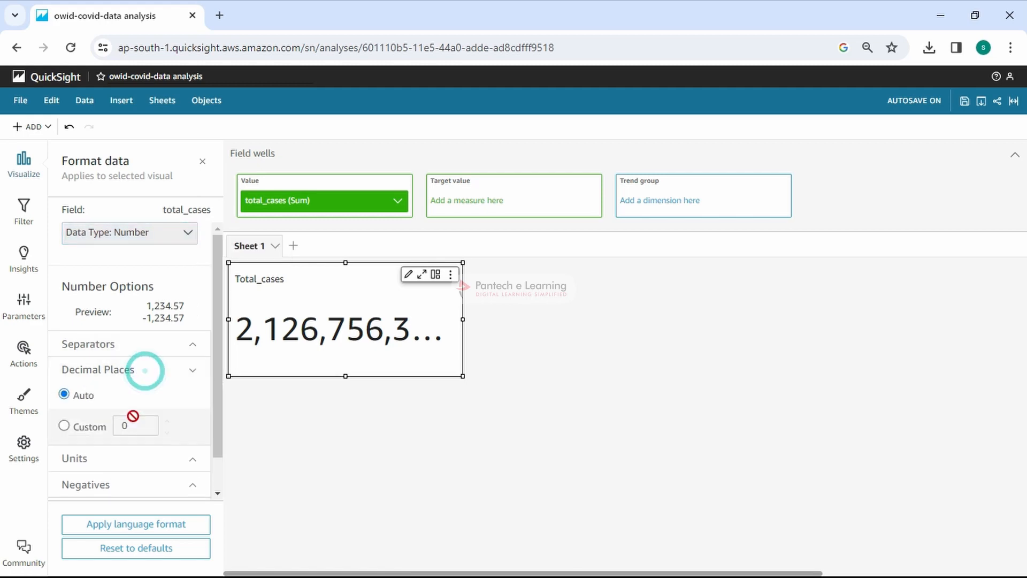
click(120, 461)
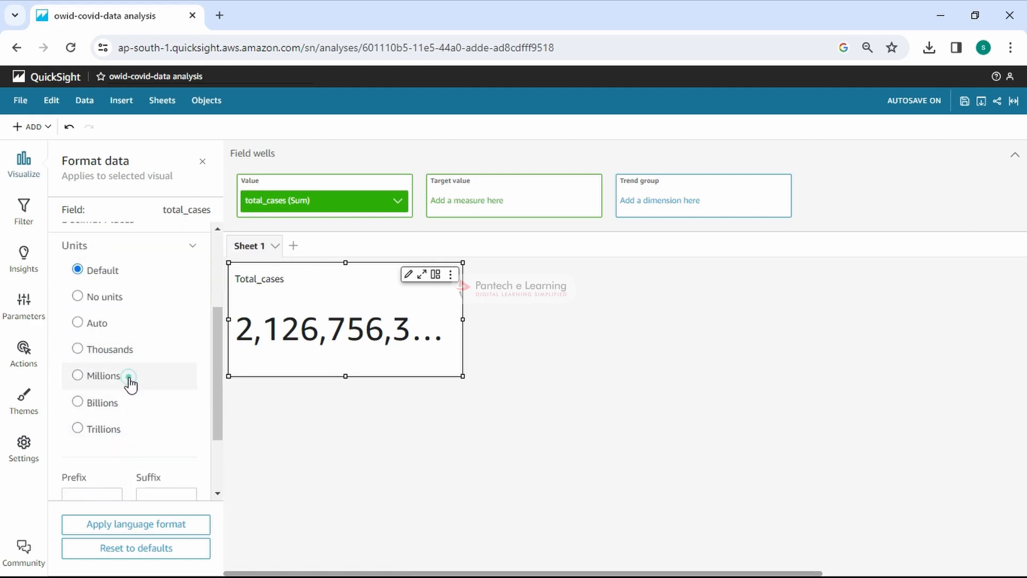
click(130, 383)
click(122, 414)
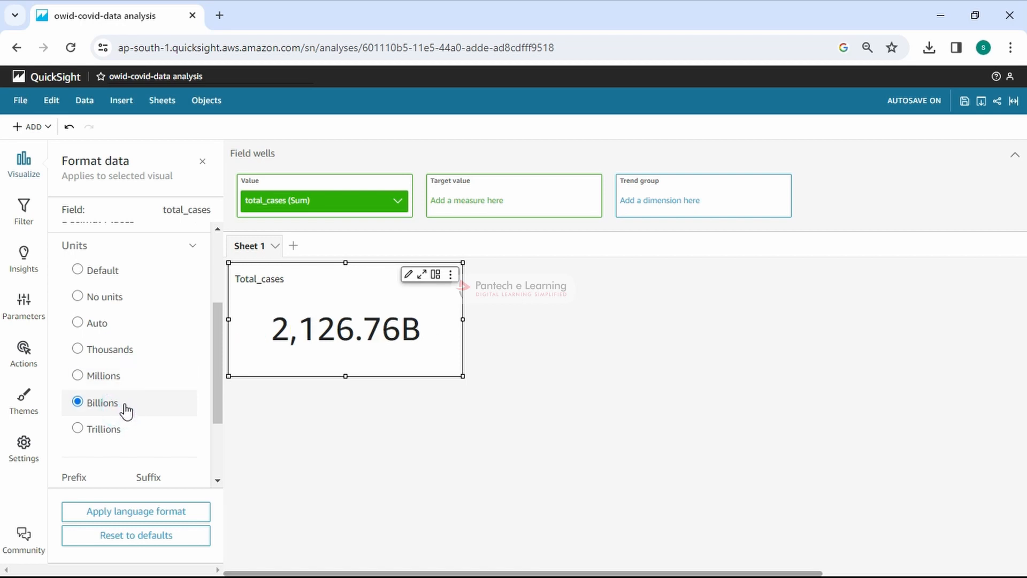
scroll(126, 385, up, 3)
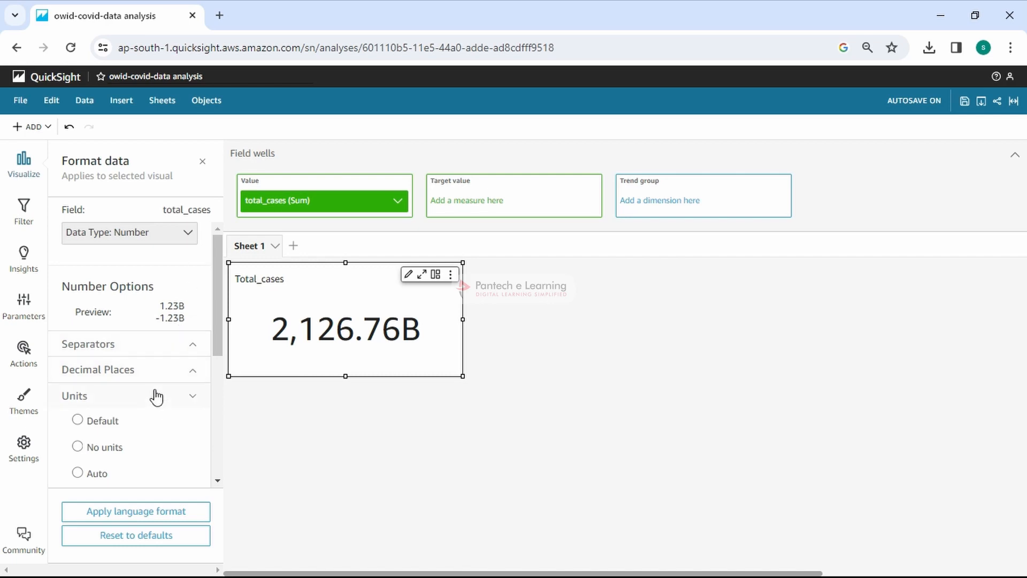
scroll(134, 415, down, 4)
scroll(137, 390, up, 4)
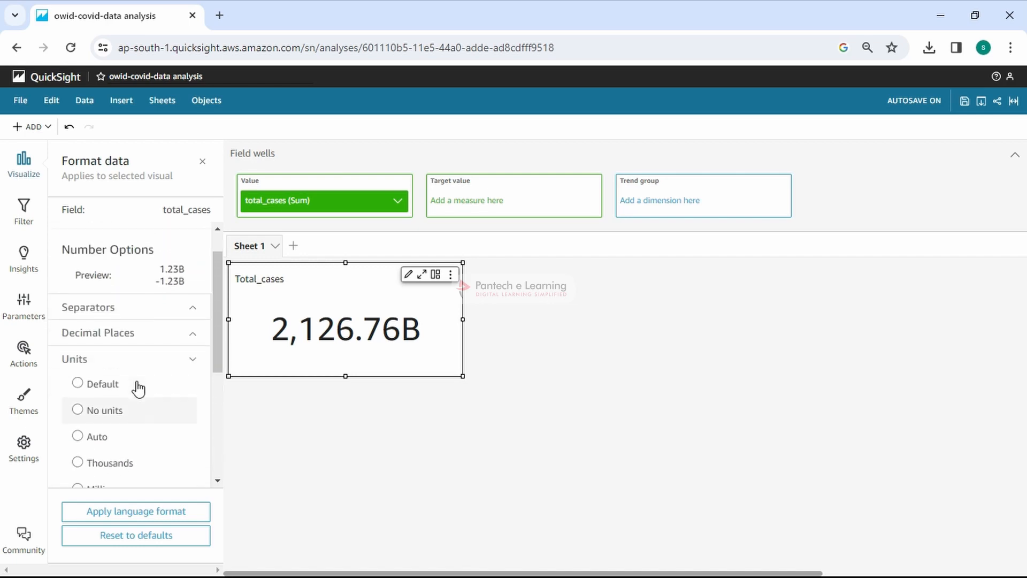
Step: Apply the 1235 number format, without a thousands separator, to the total_cases value
click(396, 202)
mouse_move(459, 287)
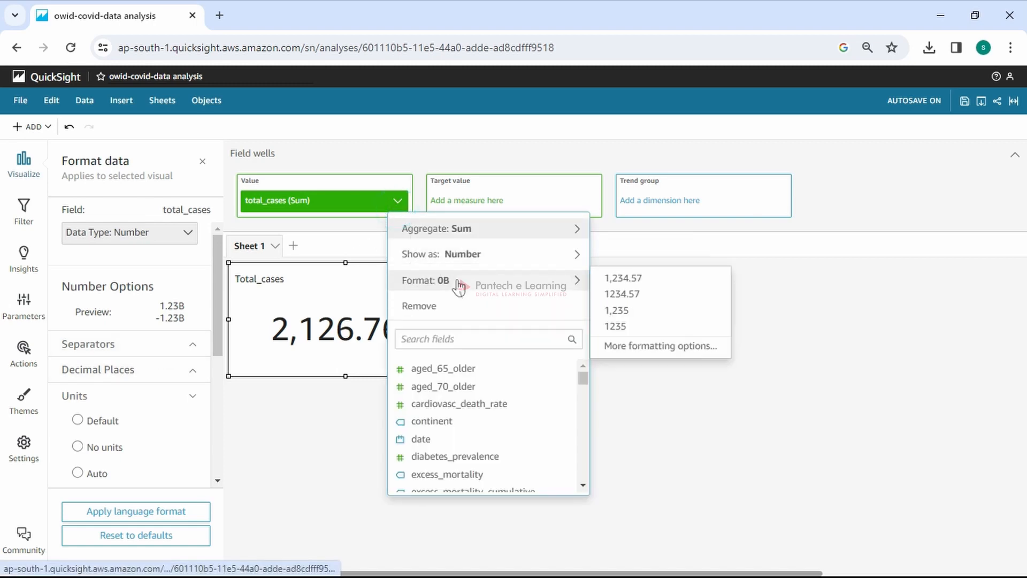
click(632, 327)
Step: Set custom decimal places to 2 for total_cases and make the KPI visual slightly narrower
click(397, 201)
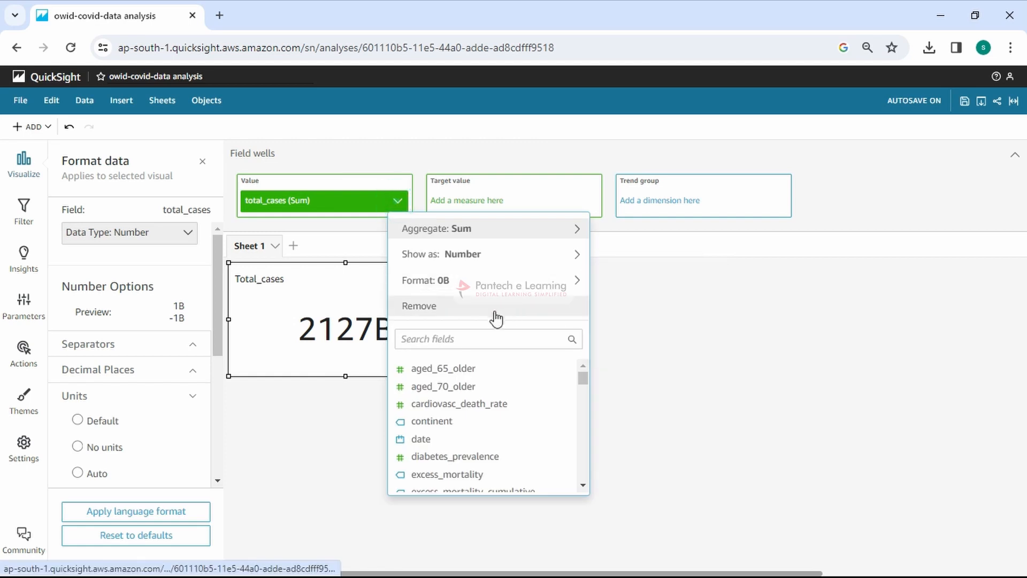
click(141, 370)
click(128, 424)
key(BackSpace)
text(2)
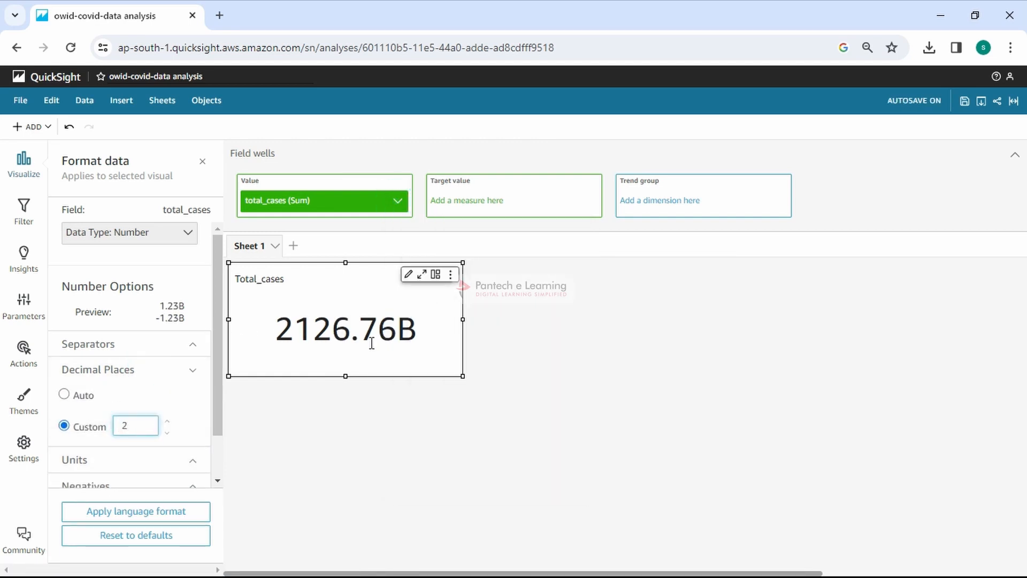
click(387, 424)
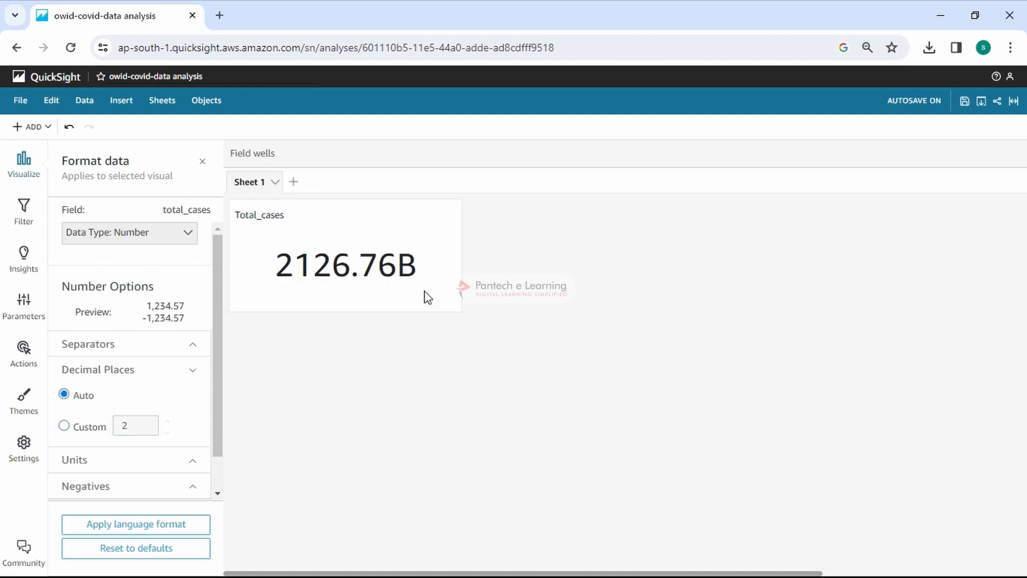
click(426, 312)
drag(462, 375, 434, 347)
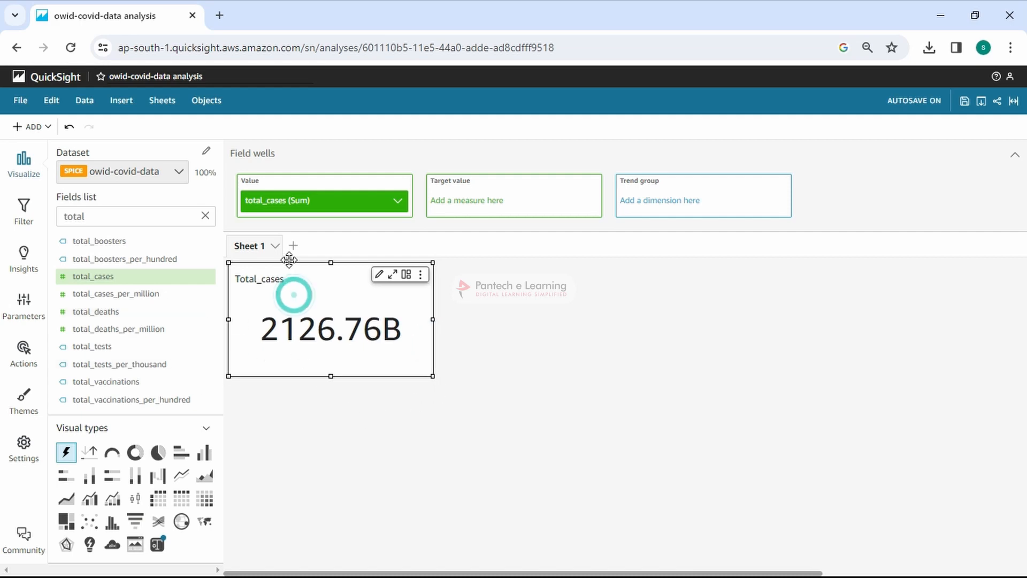
Step: Review the separator options for total_cases, try Millions as its display unit and switch back to Billions
click(397, 200)
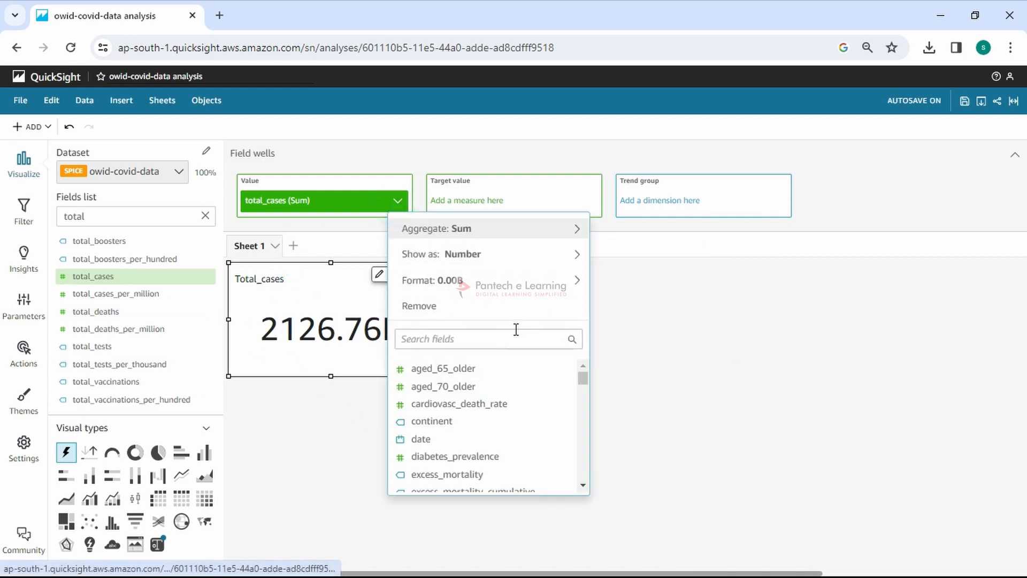
mouse_move(534, 280)
click(660, 347)
click(143, 344)
scroll(155, 395, down, 2)
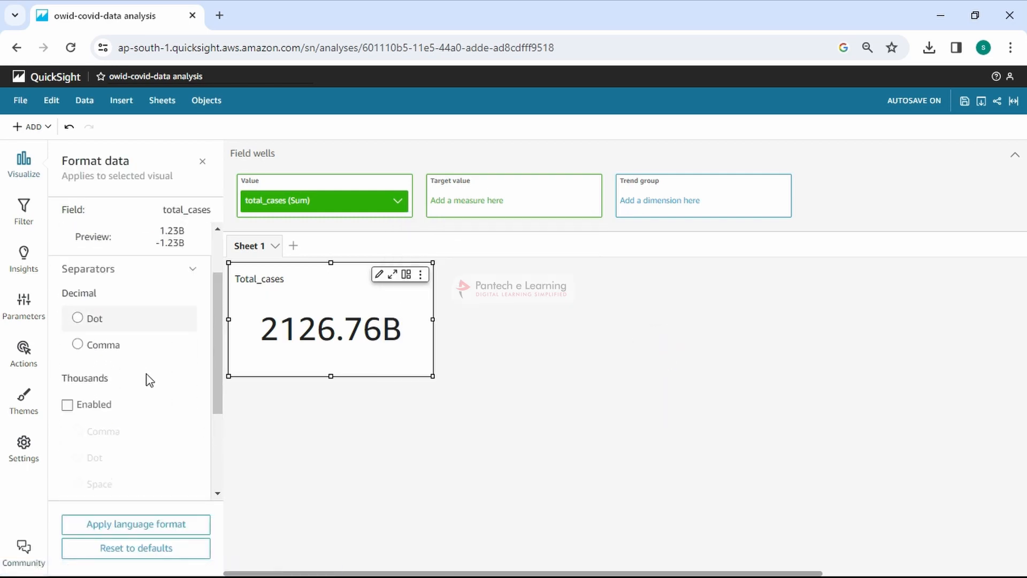
scroll(130, 403, down, 3)
click(132, 396)
click(138, 418)
click(144, 395)
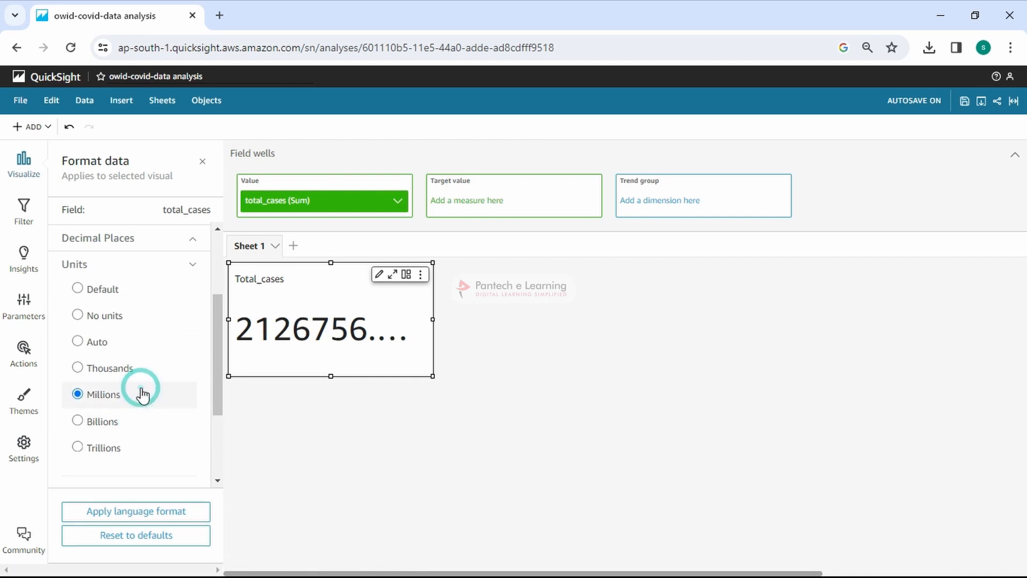
scroll(141, 431, down, 2)
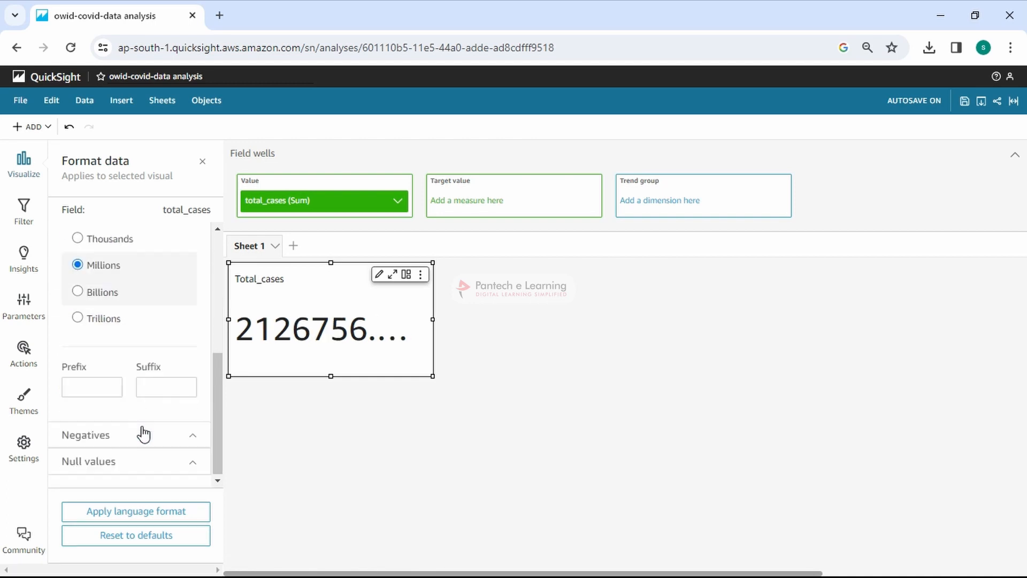
click(135, 291)
scroll(152, 424, up, 5)
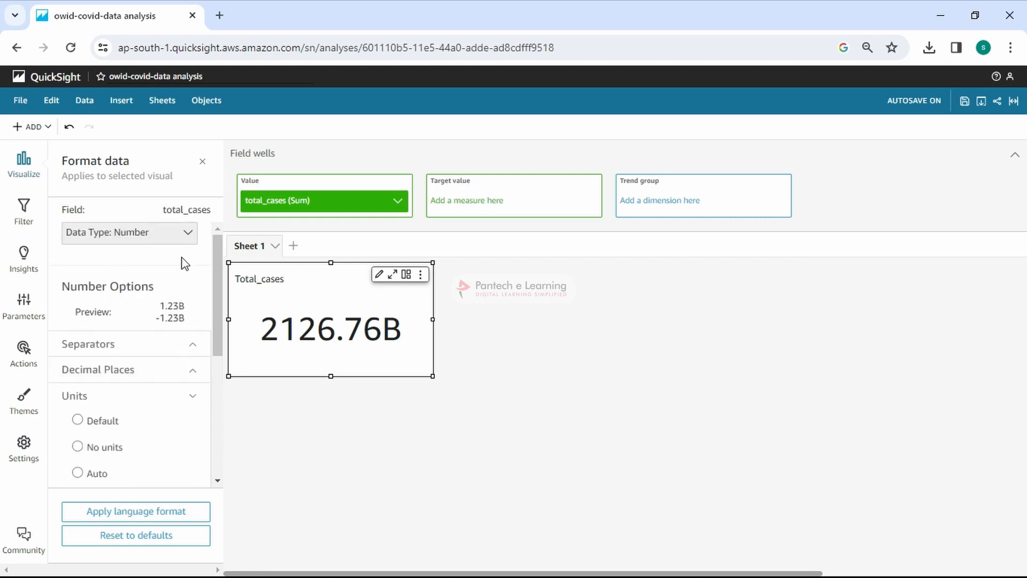
Step: Look at the data type and separator options for total_cases without changes and deselect the visual
click(188, 230)
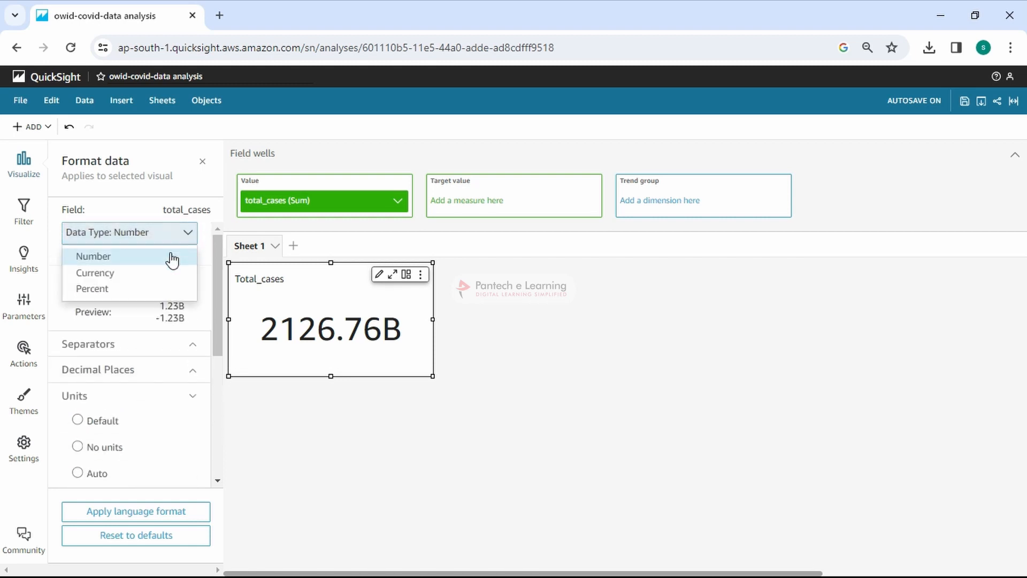
click(182, 340)
click(509, 341)
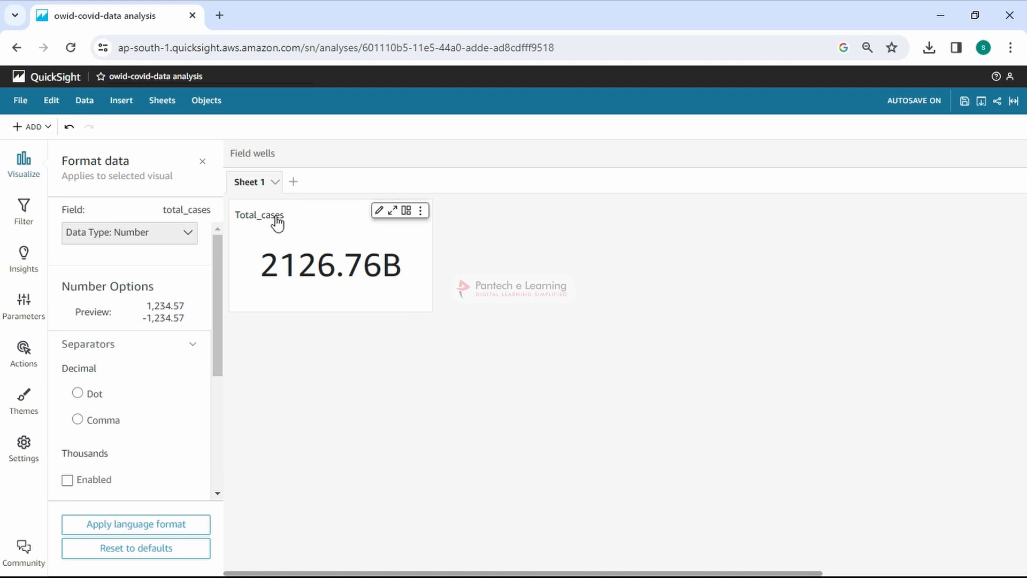
Step: Add a second visual beside the Total_cases KPI, shrink it to the same height and add the total_deaths field
click(26, 126)
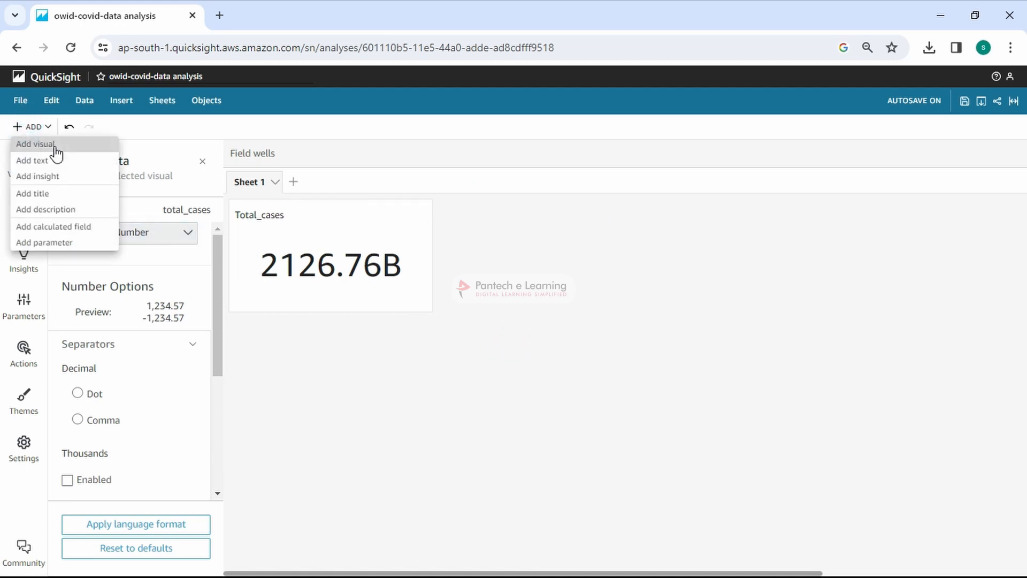
click(48, 143)
drag(975, 551, 677, 310)
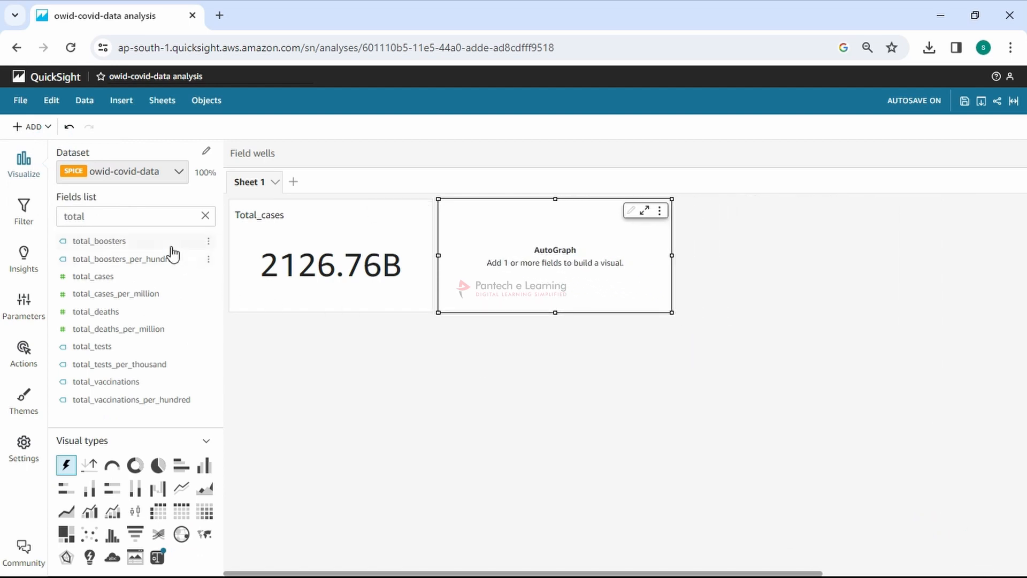
click(157, 215)
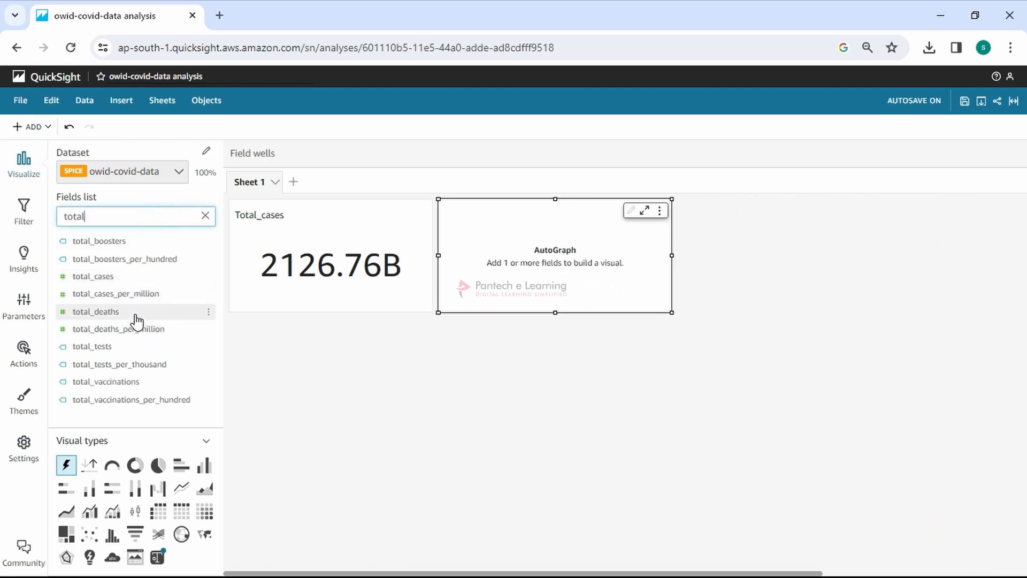
drag(138, 319, 550, 259)
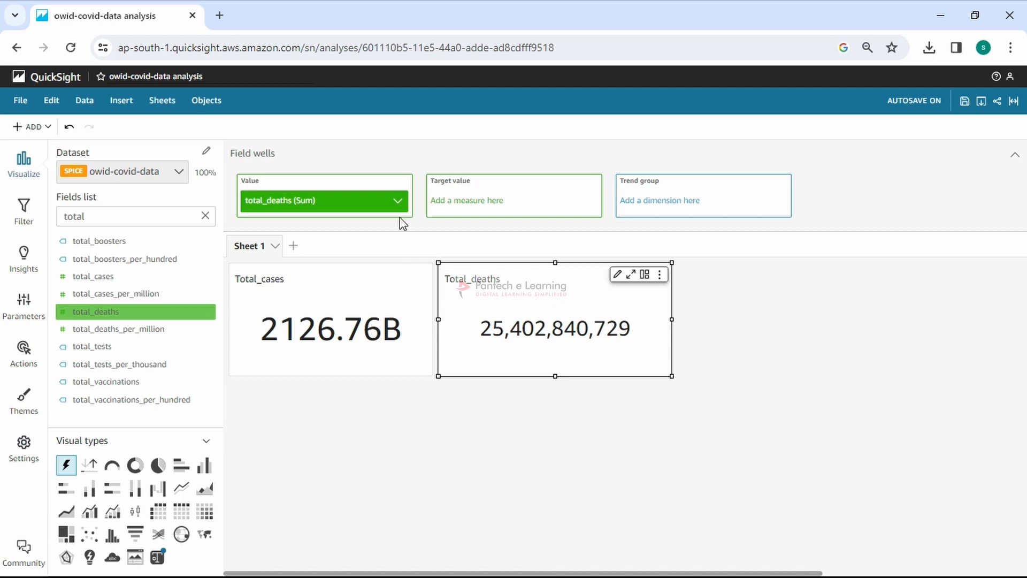
Step: Change the aggregation of the total_deaths value to Average
click(397, 201)
mouse_move(575, 229)
click(581, 211)
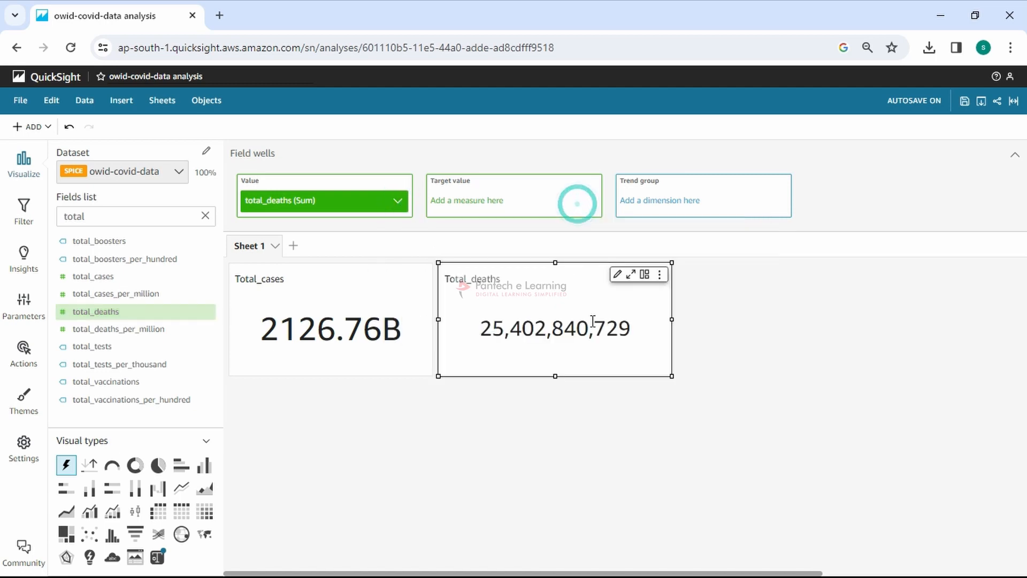
click(398, 201)
mouse_move(446, 238)
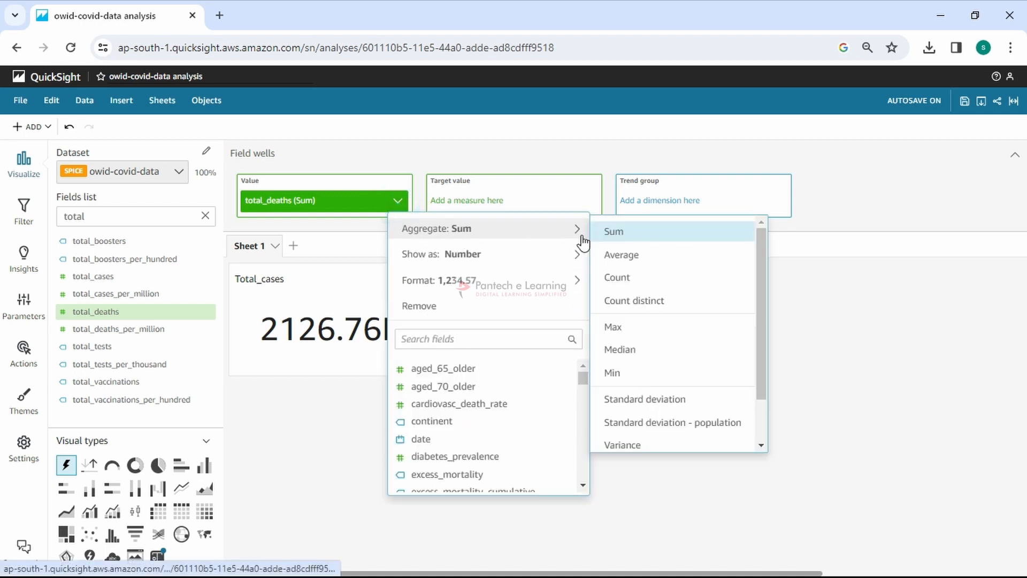
click(621, 255)
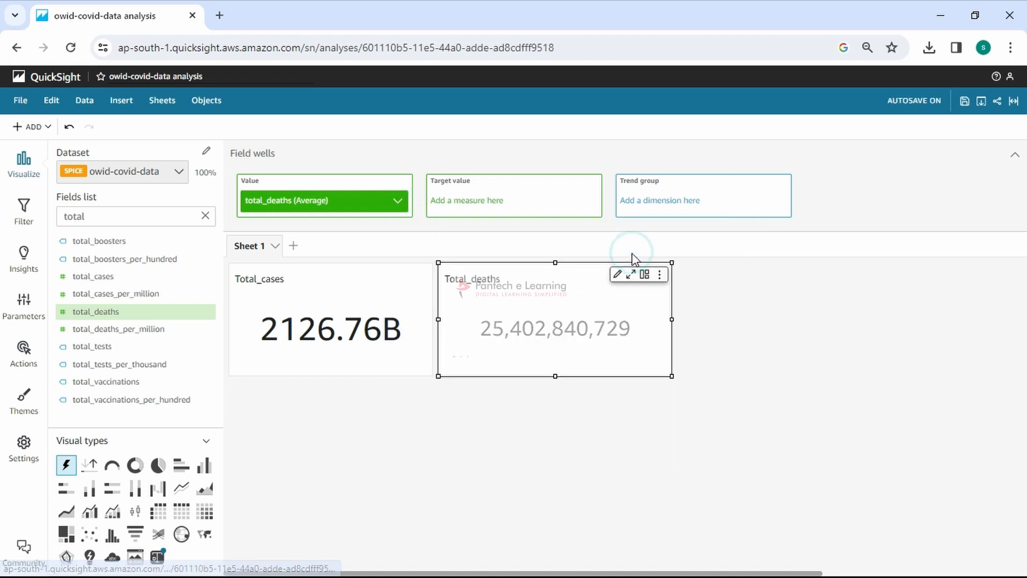
Step: Change the aggregation of the total_deaths value to Sum
click(348, 318)
click(505, 307)
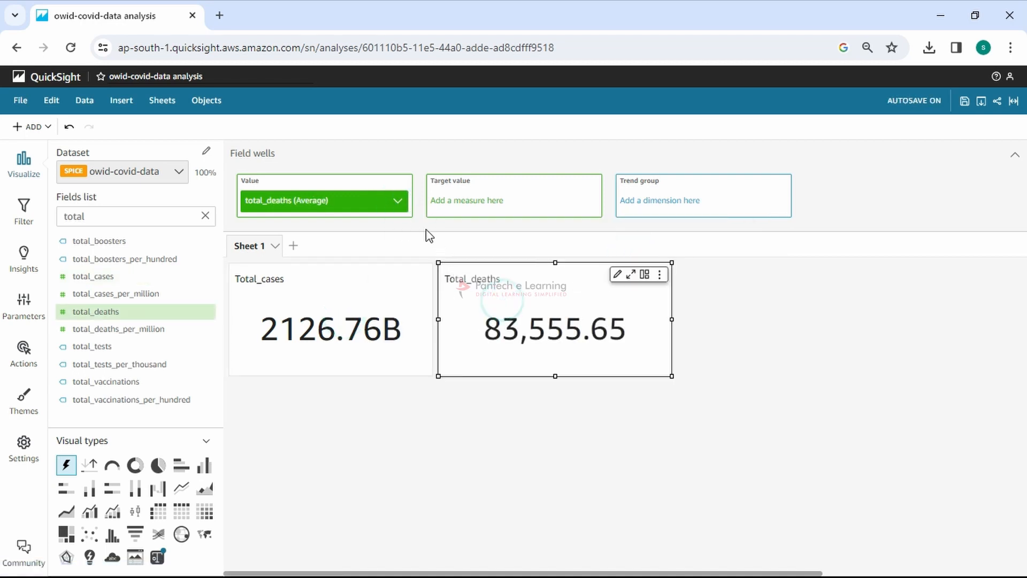
click(397, 200)
mouse_move(535, 229)
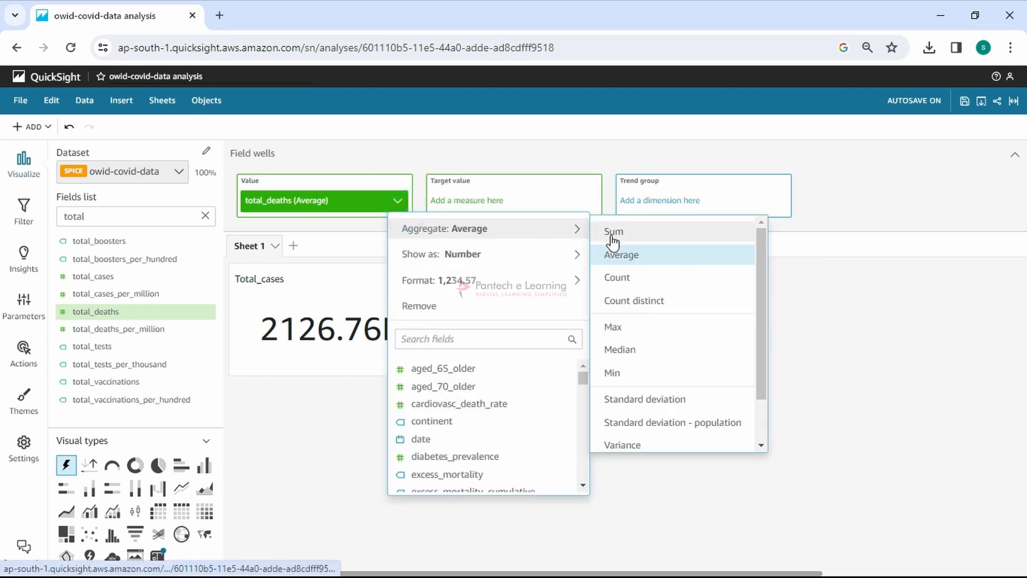
click(613, 232)
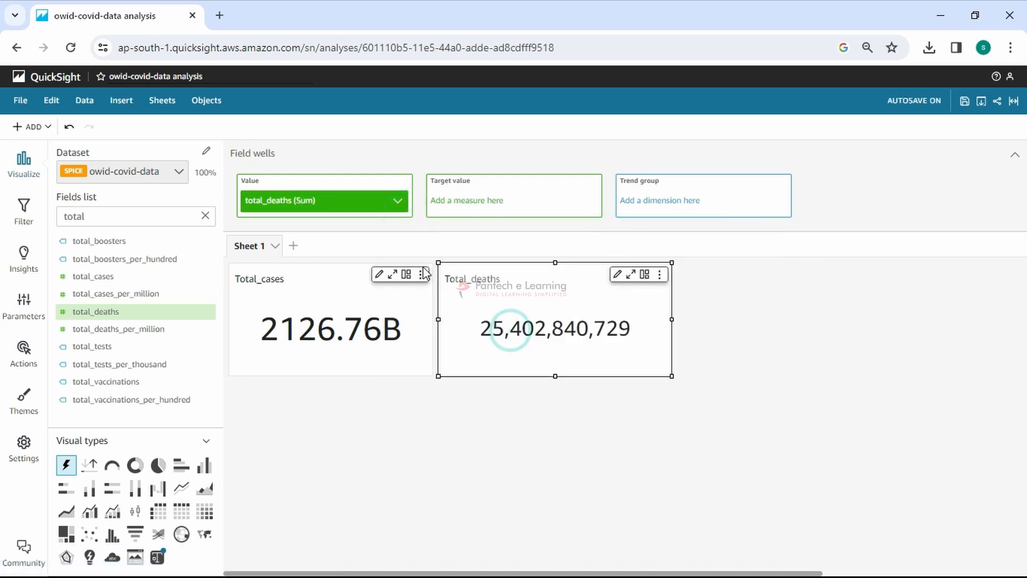
Step: Open the detailed number formatting of total_deaths, try Millions as its display unit and set it to Billions
click(398, 201)
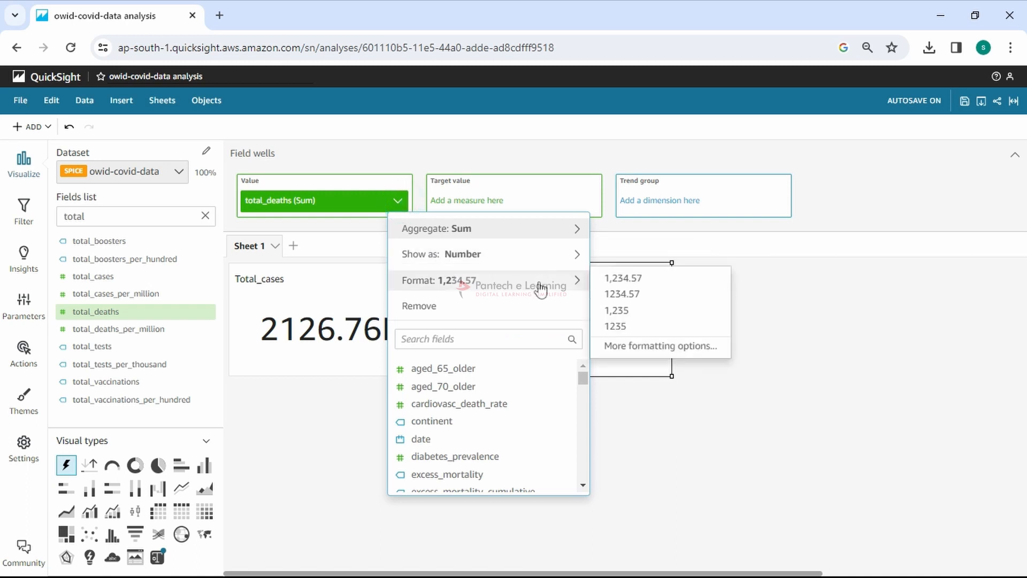
mouse_move(504, 289)
click(678, 347)
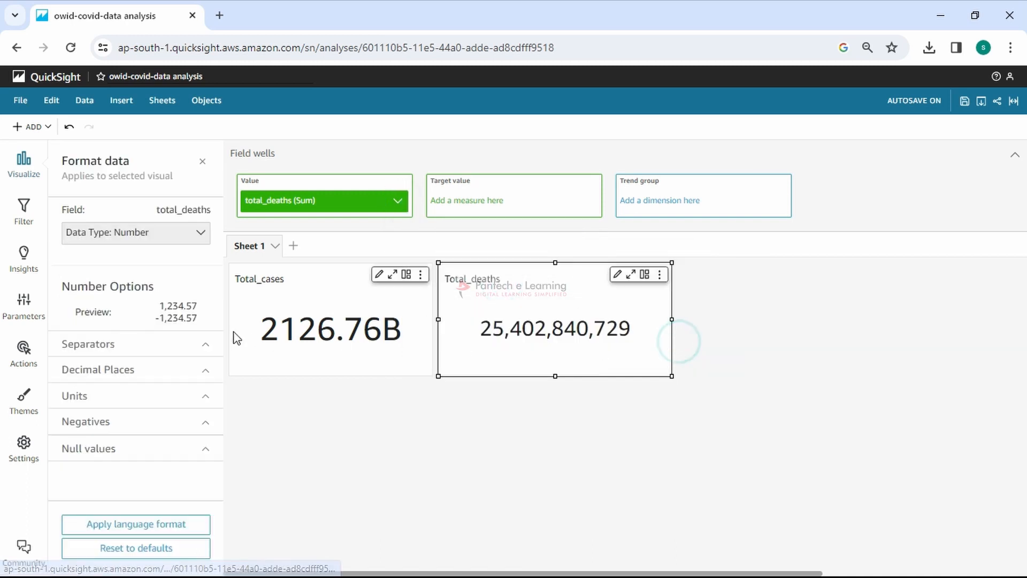
click(148, 401)
scroll(123, 328, down, 4)
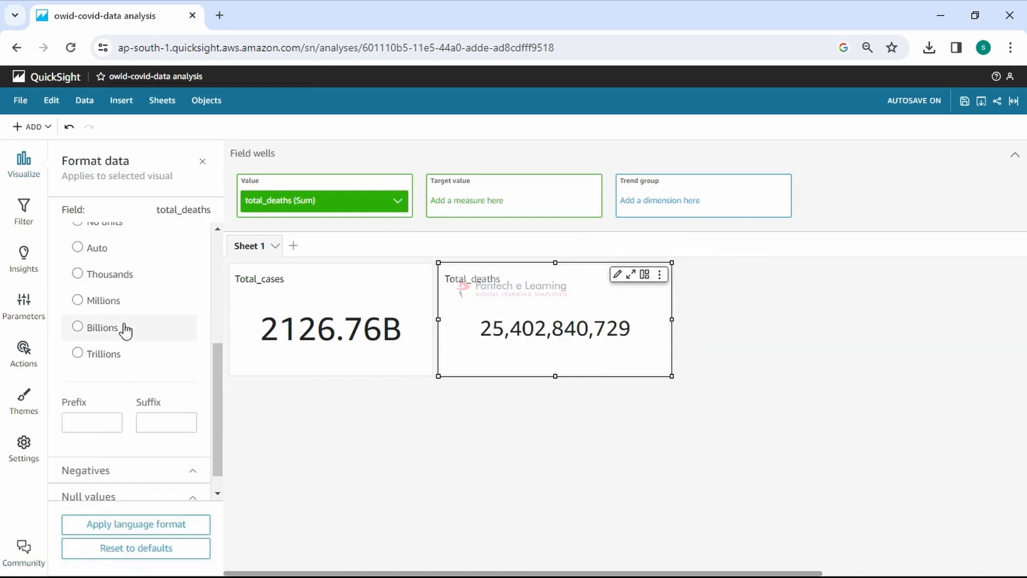
click(130, 303)
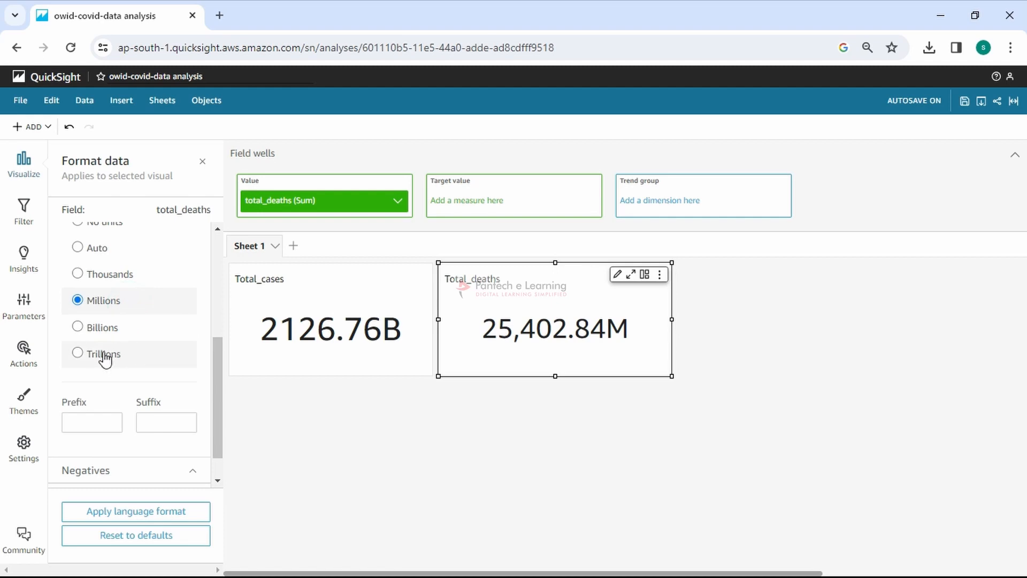
click(119, 327)
Step: Review the decimal places and separator options for total_deaths
scroll(126, 321, up, 3)
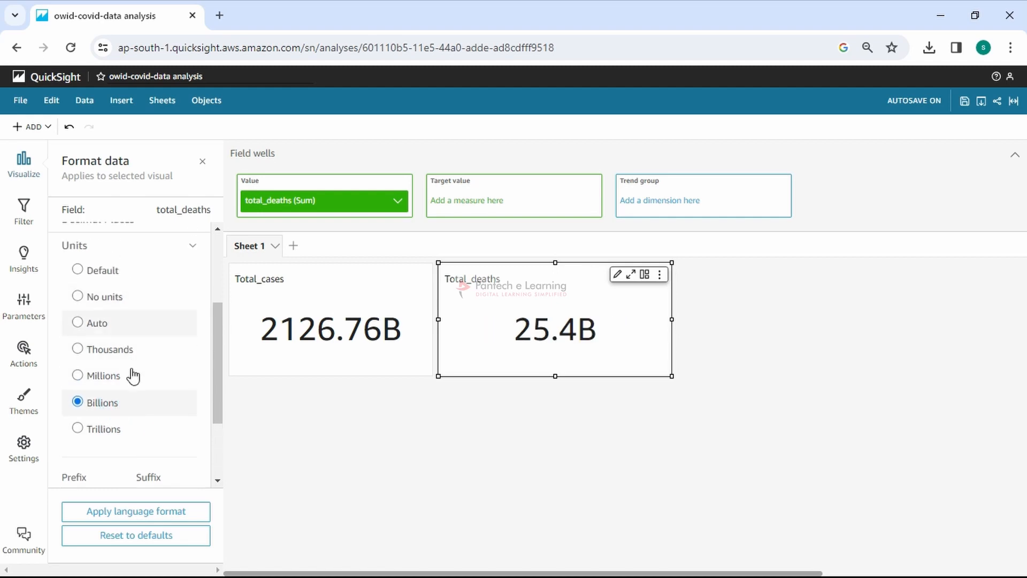
scroll(132, 345, up, 3)
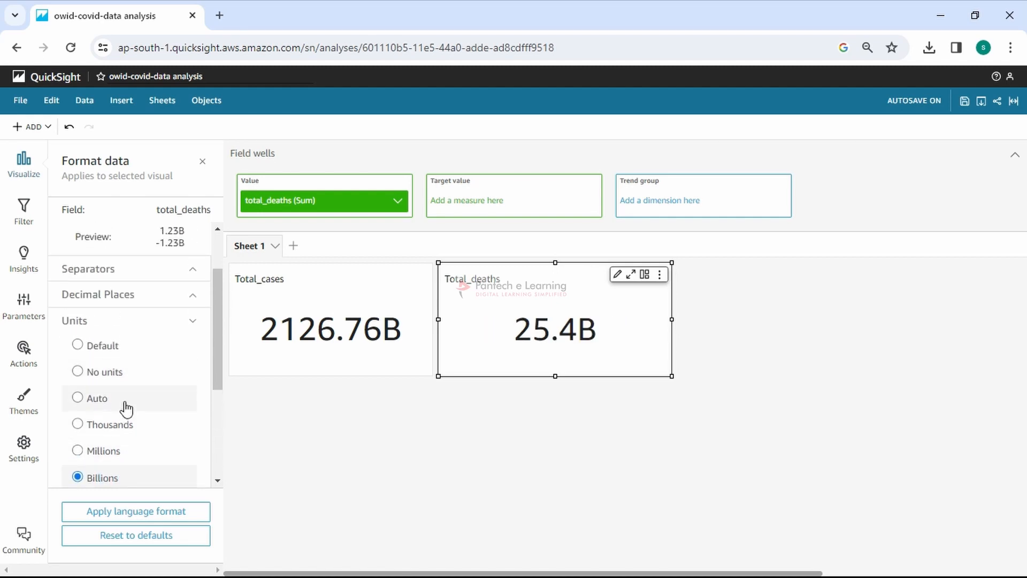
scroll(130, 370, up, 3)
click(162, 367)
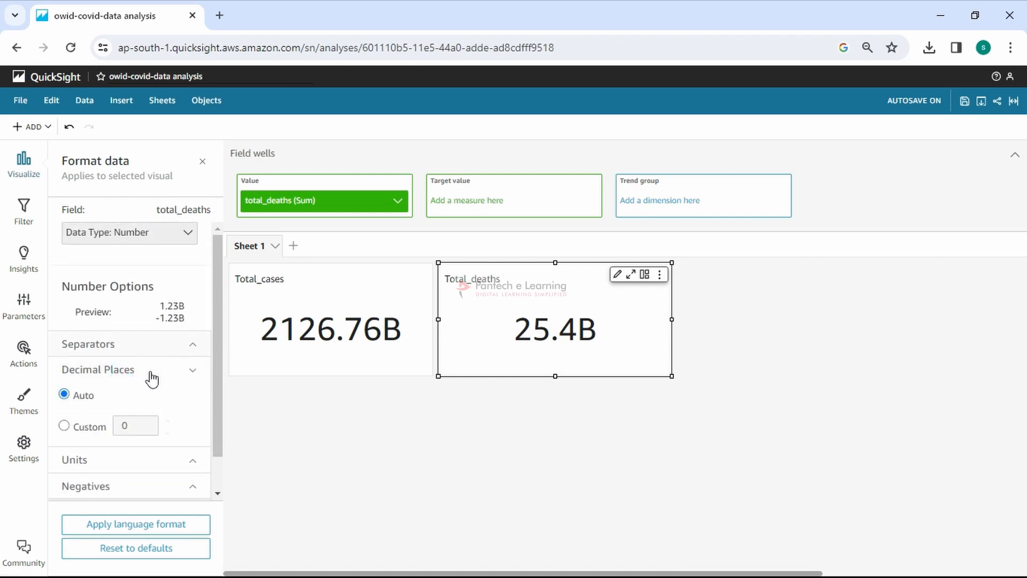
click(163, 350)
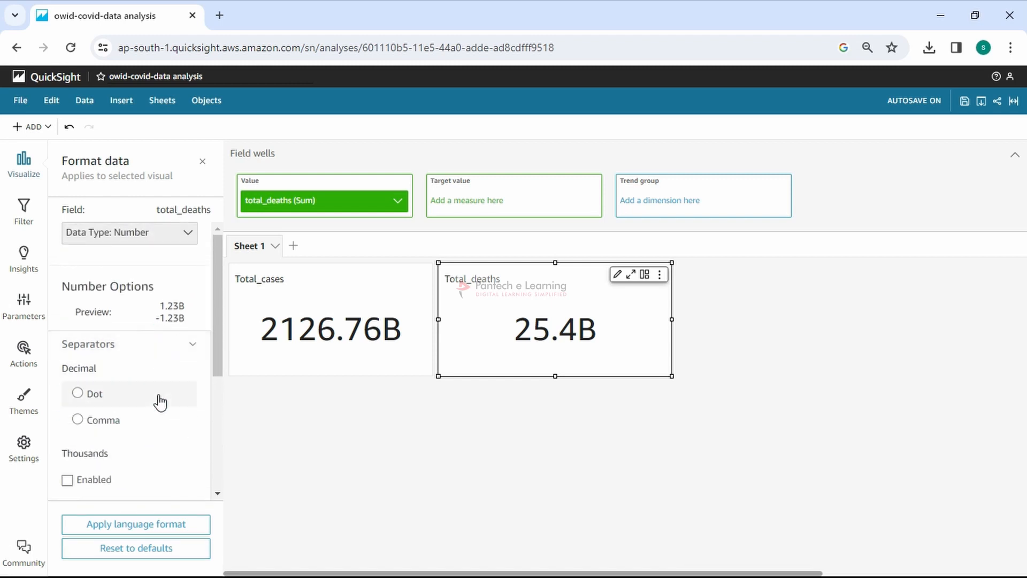
Step: Try Medium as the Total_deaths KPI's primary value font size, set it to Large and deselect the visual
click(618, 274)
click(199, 257)
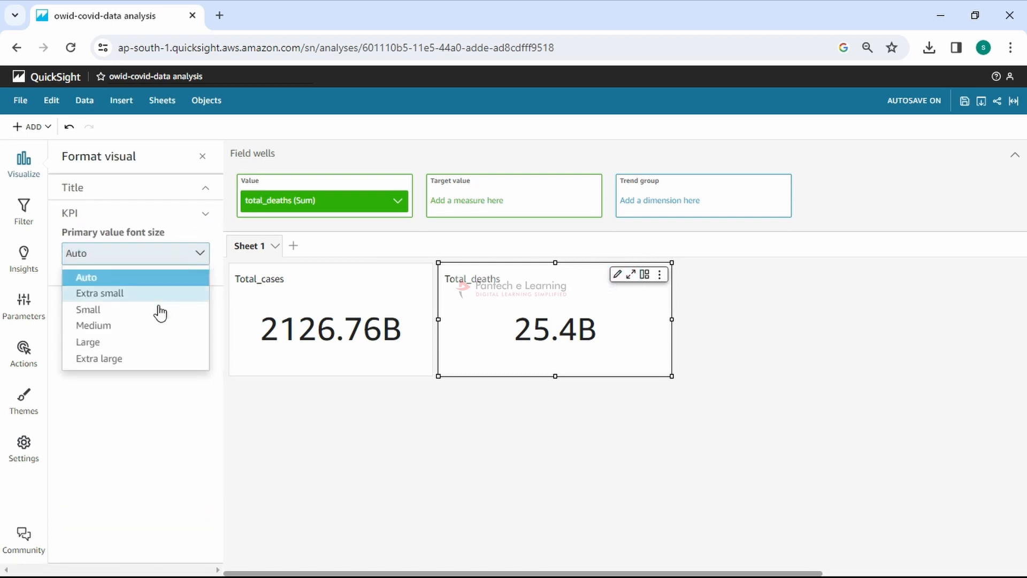
click(143, 326)
click(195, 253)
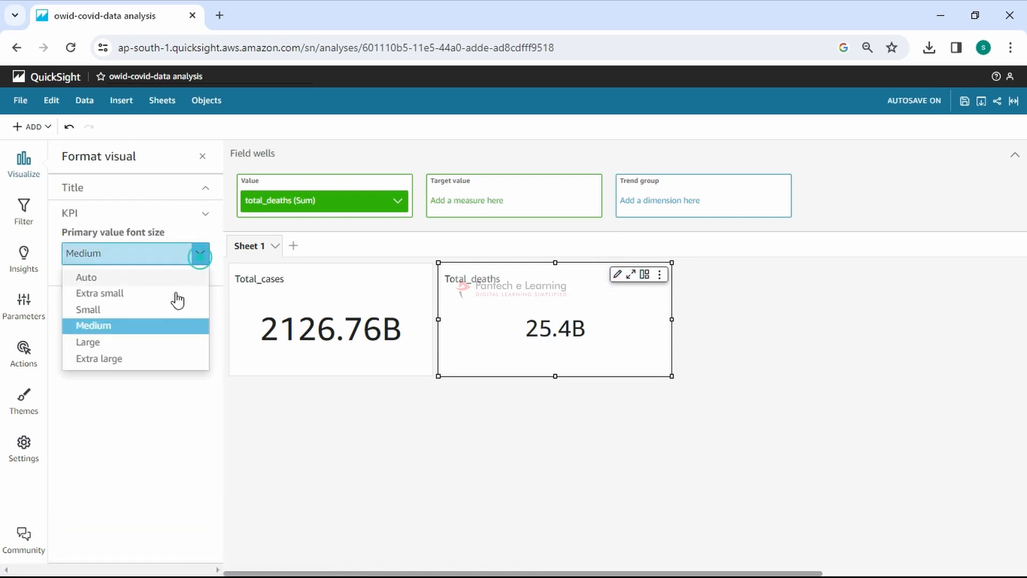
click(127, 343)
click(761, 378)
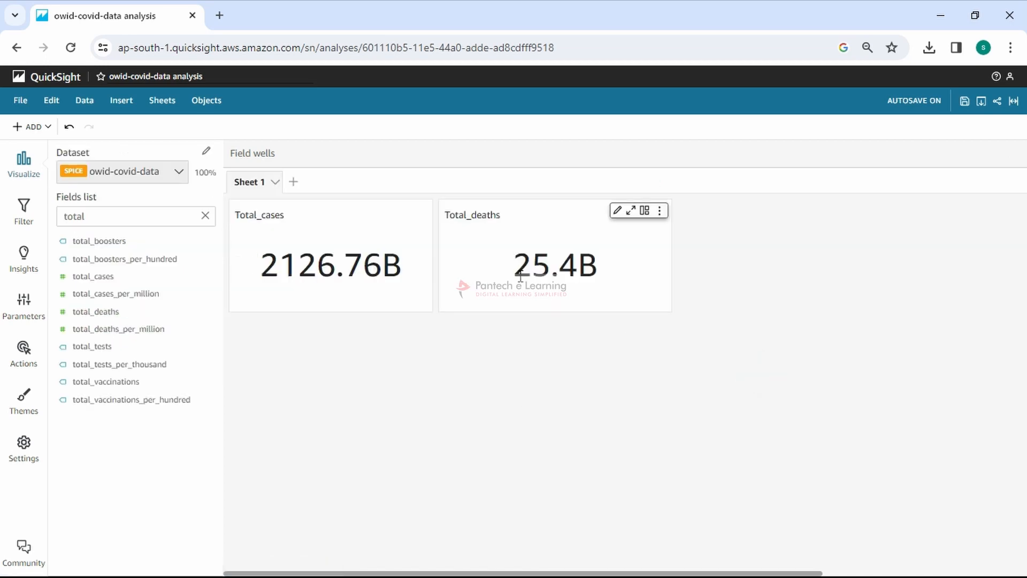
click(524, 293)
click(661, 275)
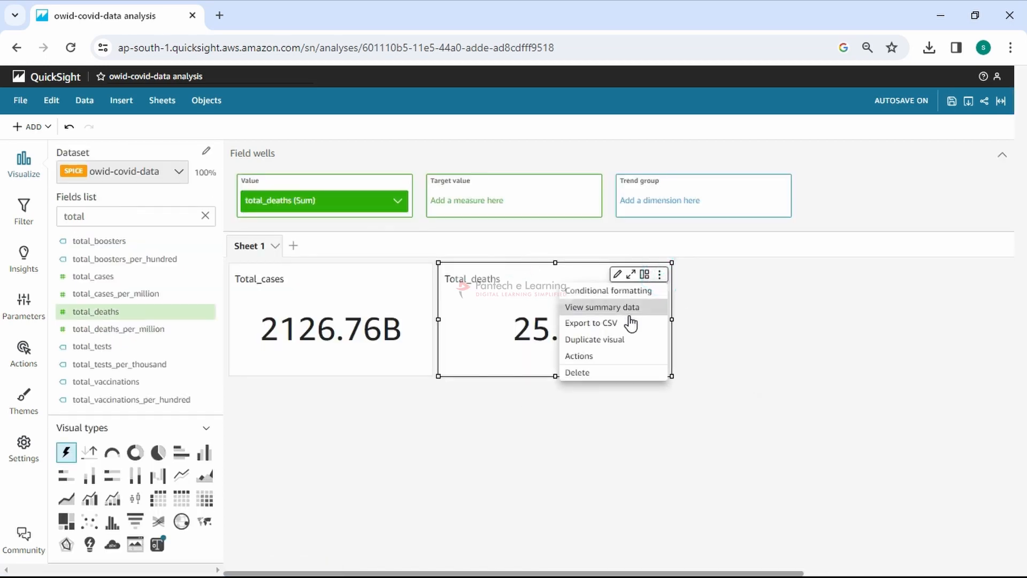
click(738, 350)
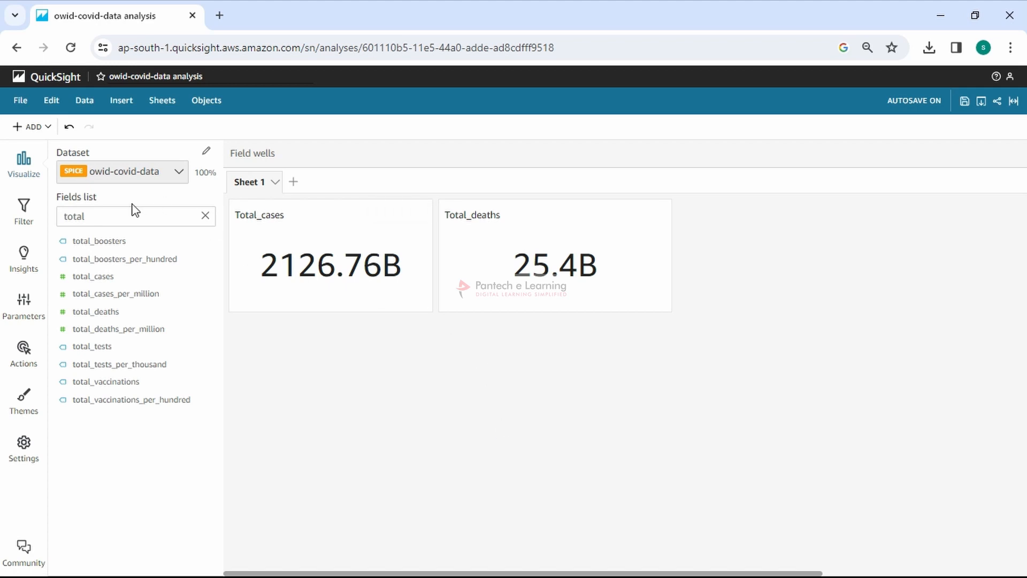
Step: Add a third visual beside the Total_deaths KPI and shrink it to the same size
click(30, 127)
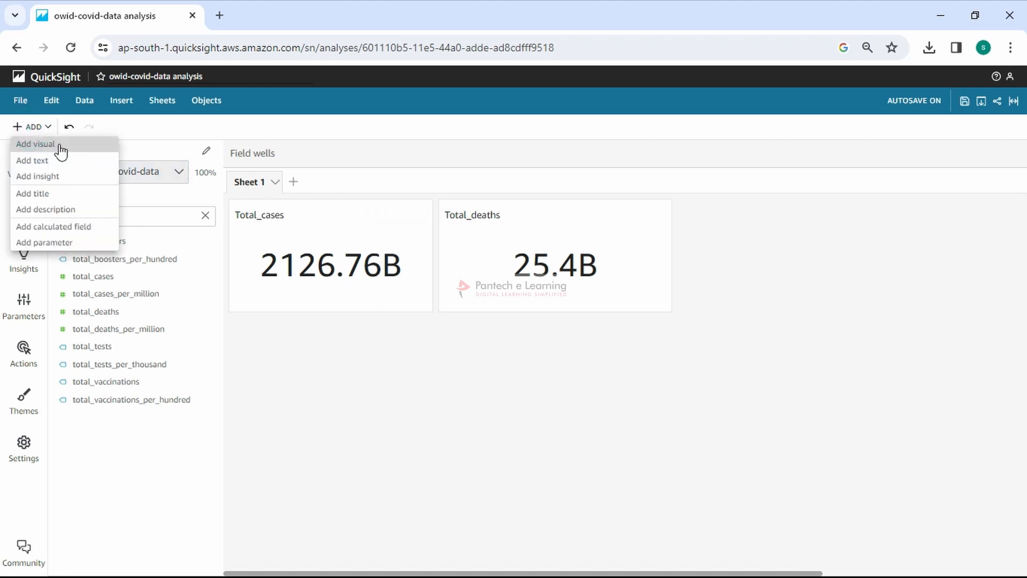
click(60, 152)
scroll(933, 477, down, 1)
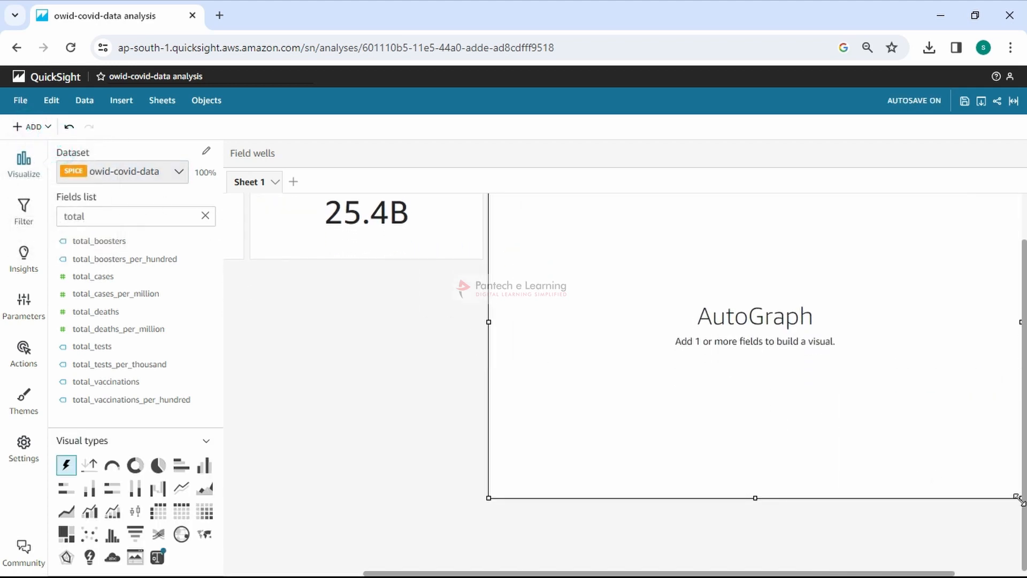
scroll(676, 358, up, 1)
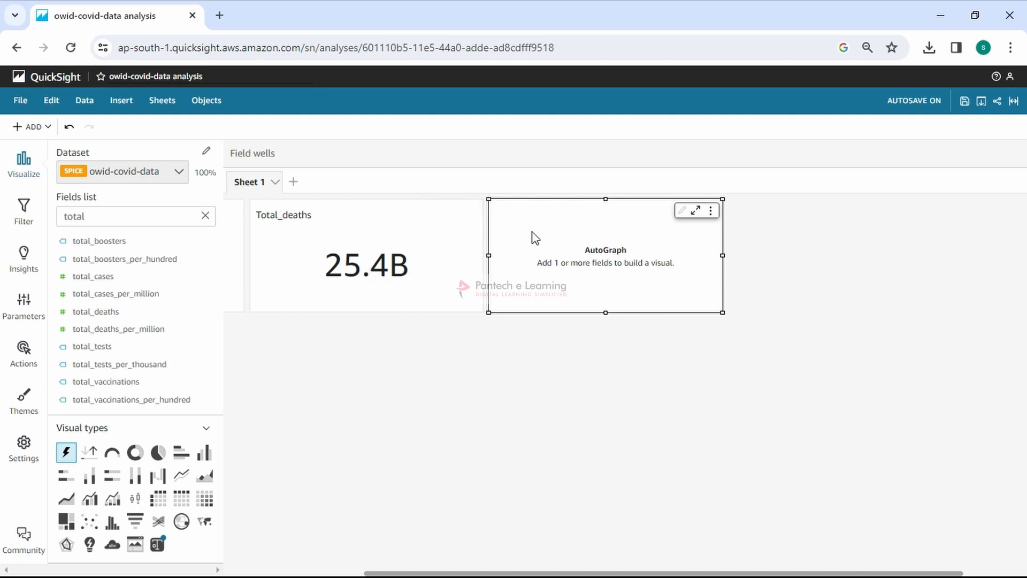
Step: Start a new calculated field and name it "% Deaths of Cases"
click(31, 129)
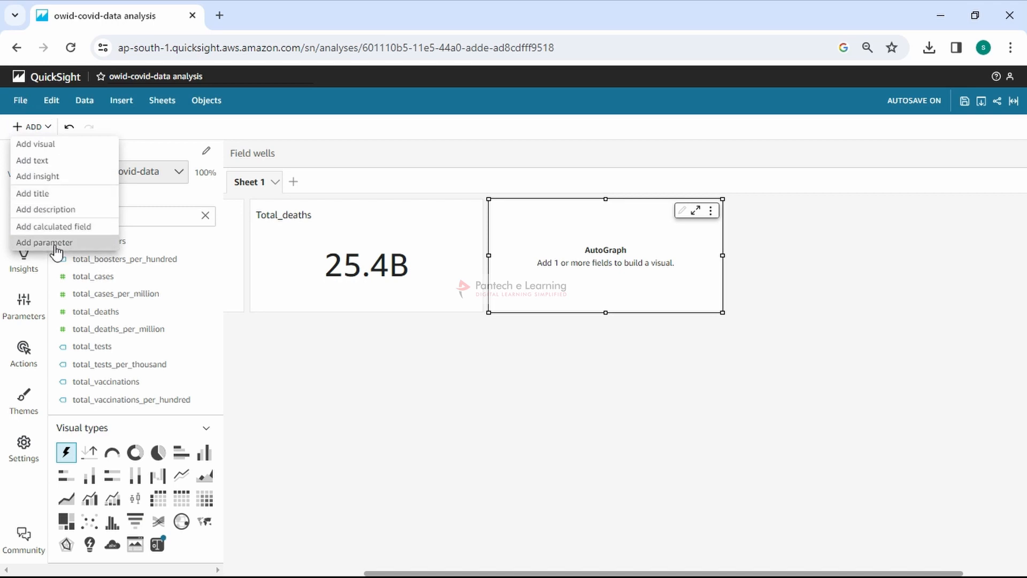
click(64, 226)
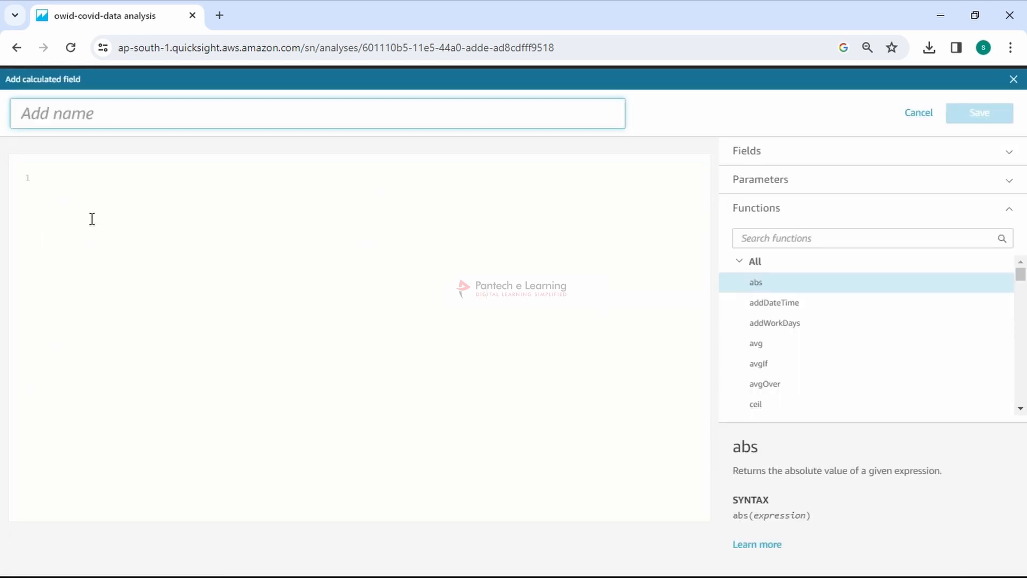
click(517, 262)
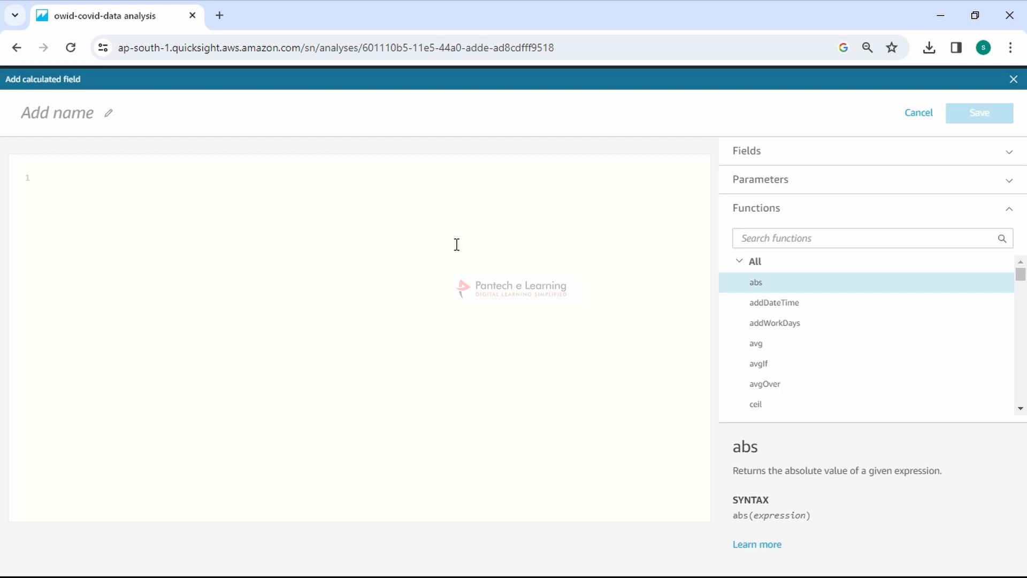
click(59, 115)
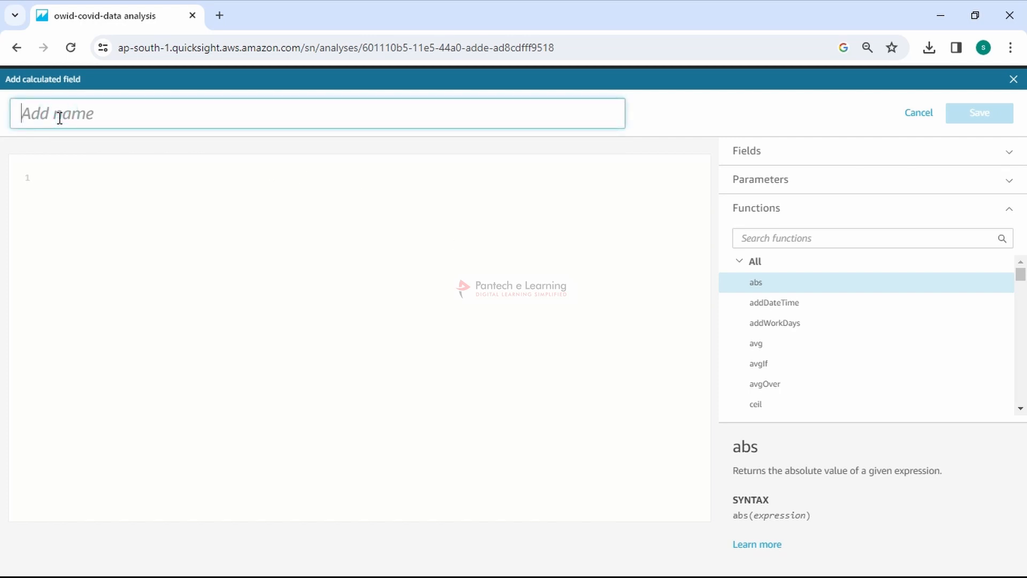
text(% Deaths of)
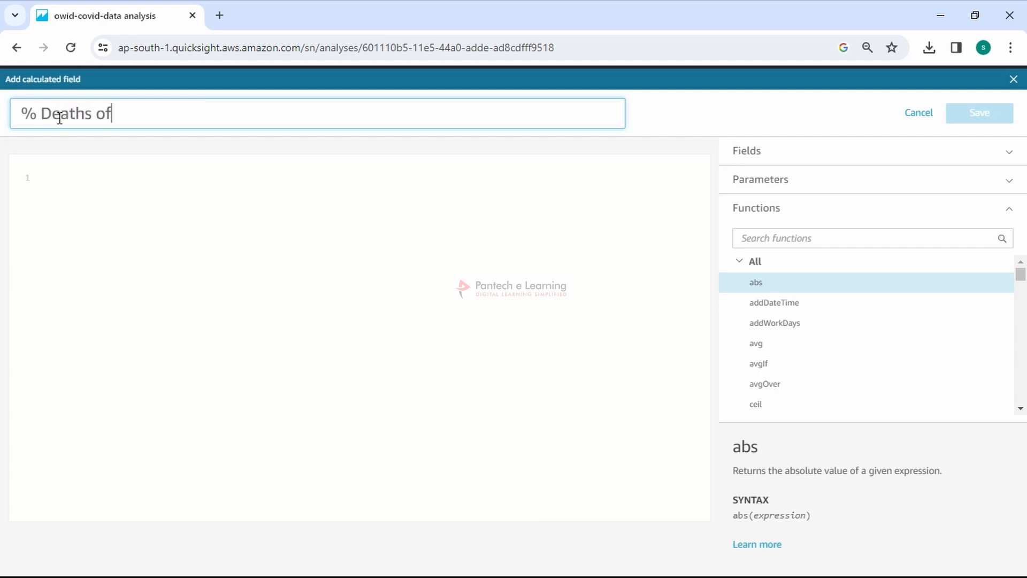
text( Cases)
click(119, 154)
Step: Enter the formula sum({new_deaths}) / sum({new_cases}) for the calculated field and save it
click(120, 202)
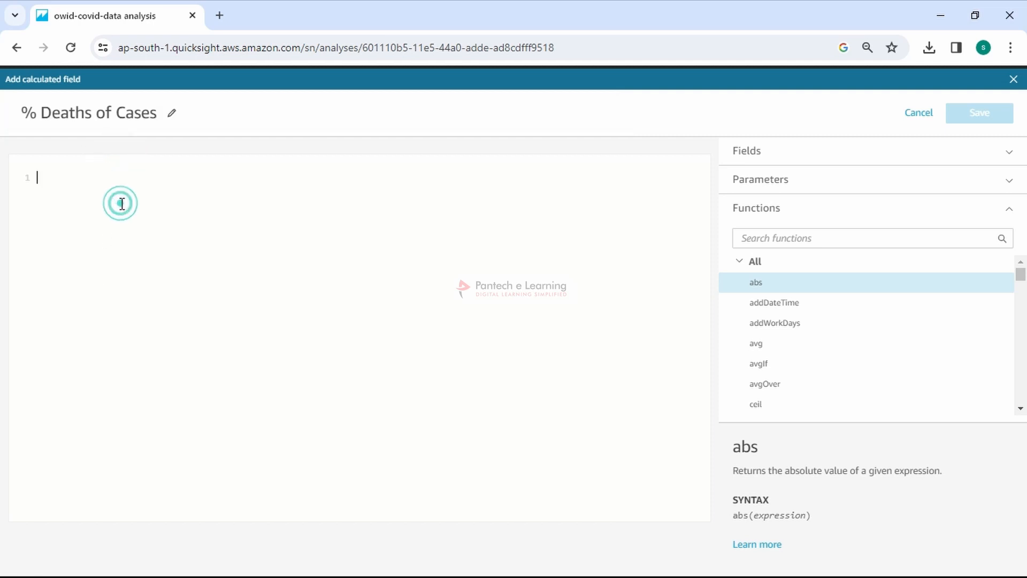
text(sum)
key(Return)
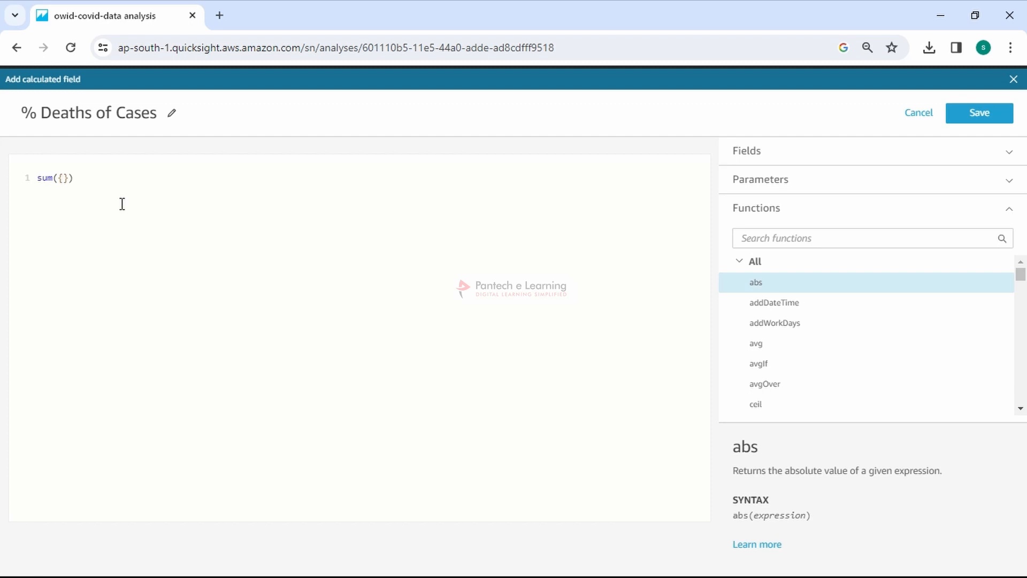
text(new)
text(_deaths)
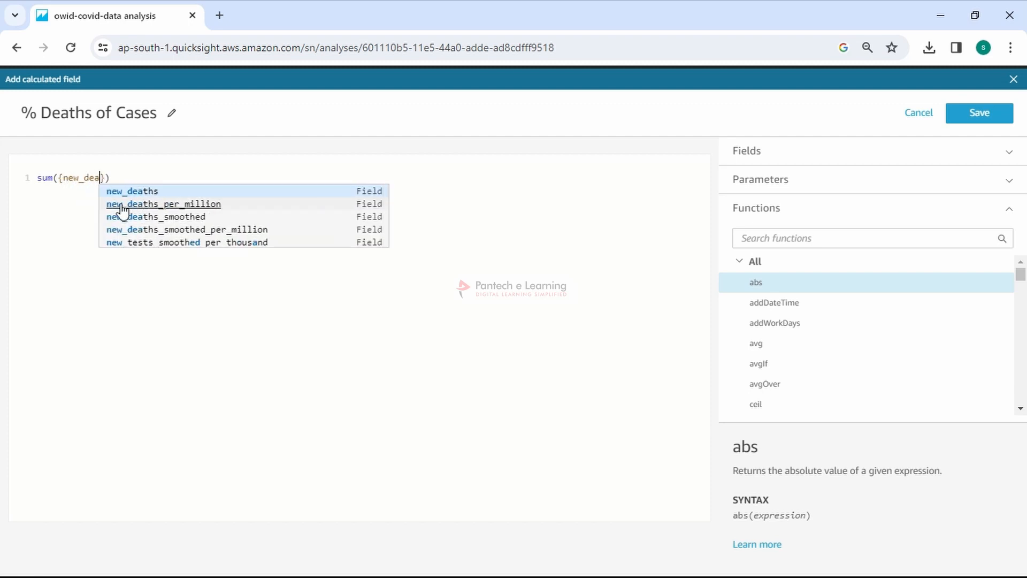
key(Return)
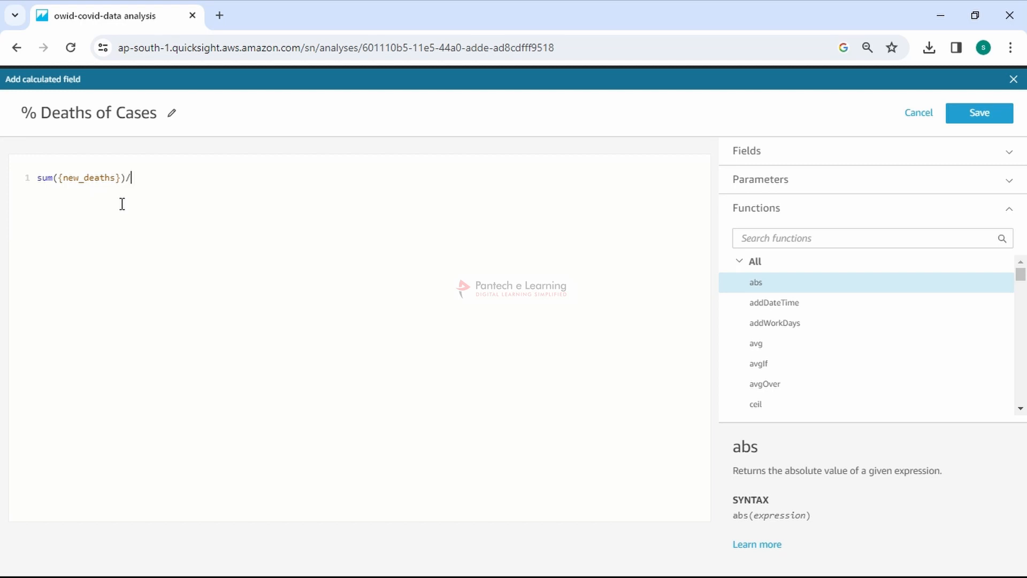
text(/ sum)
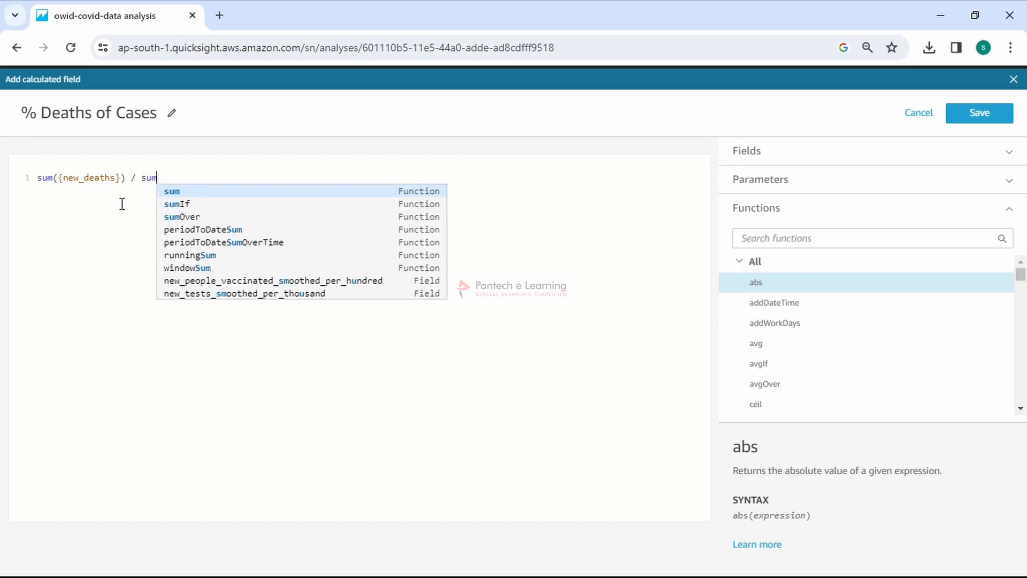
key(Return)
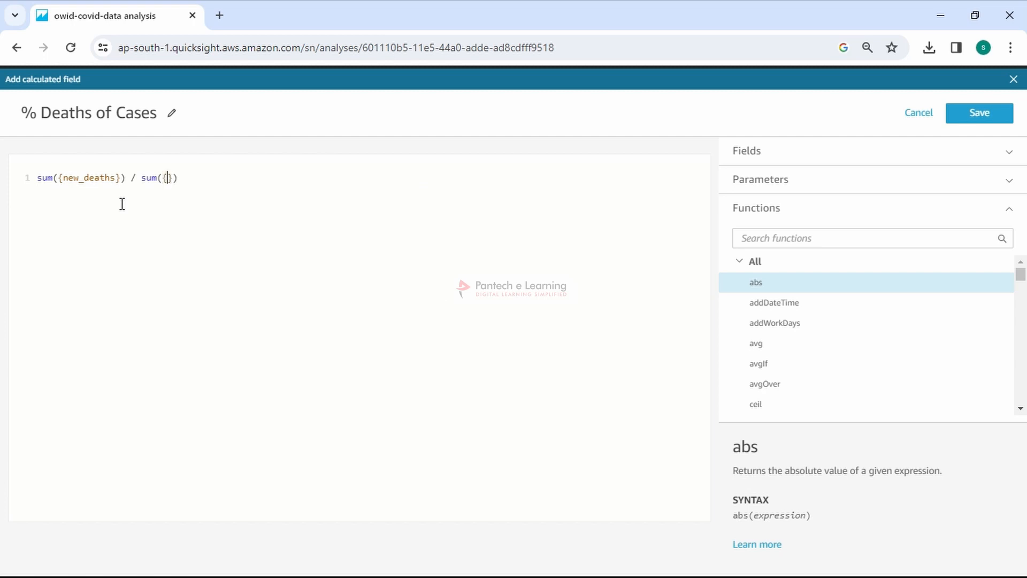
text({new)
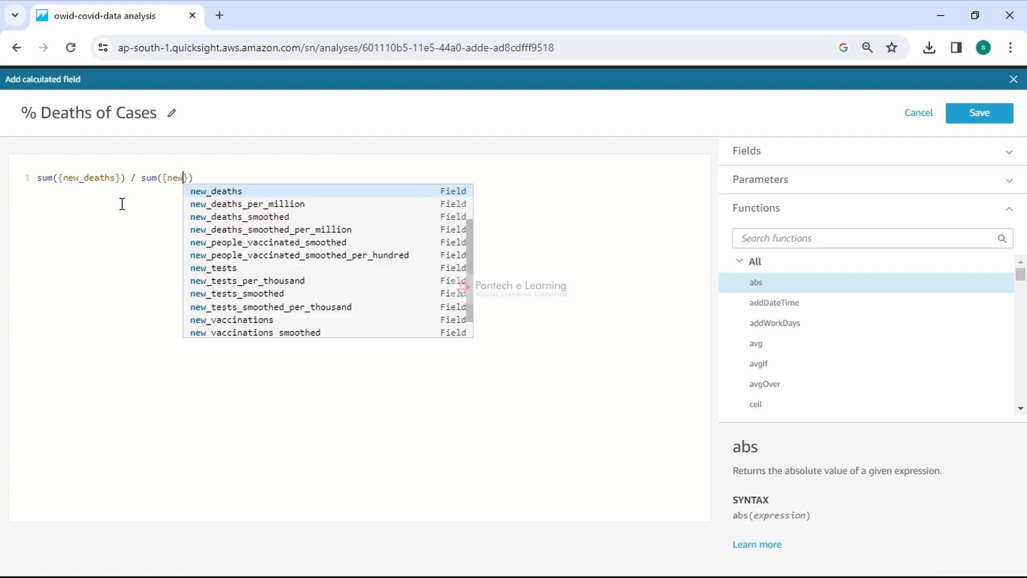
text(_cases)
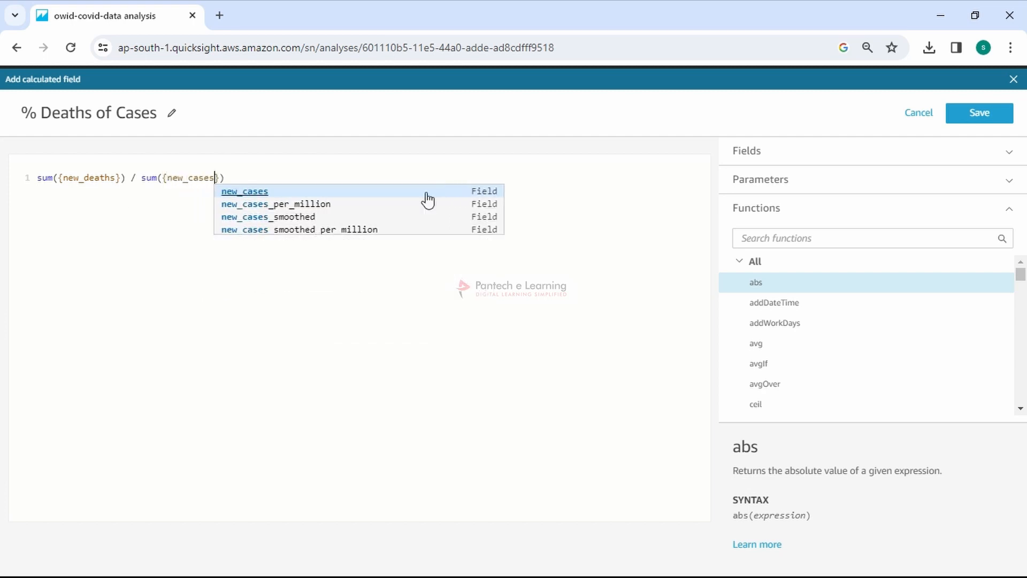
click(986, 111)
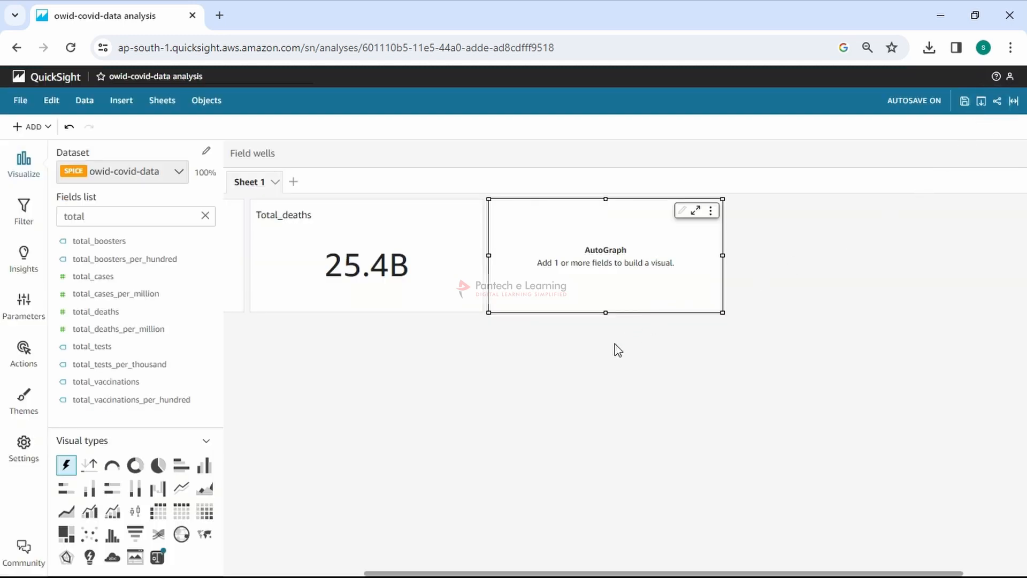
Step: Search the fields for % and add % Deaths of Cases to the empty visual beside the Total_deaths KPI
double_click(153, 218)
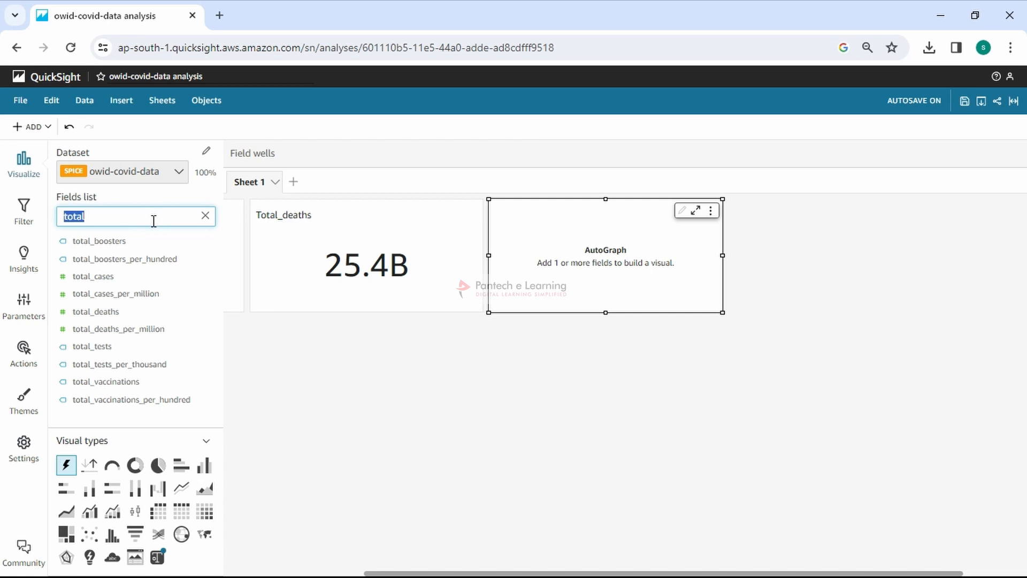
text(%)
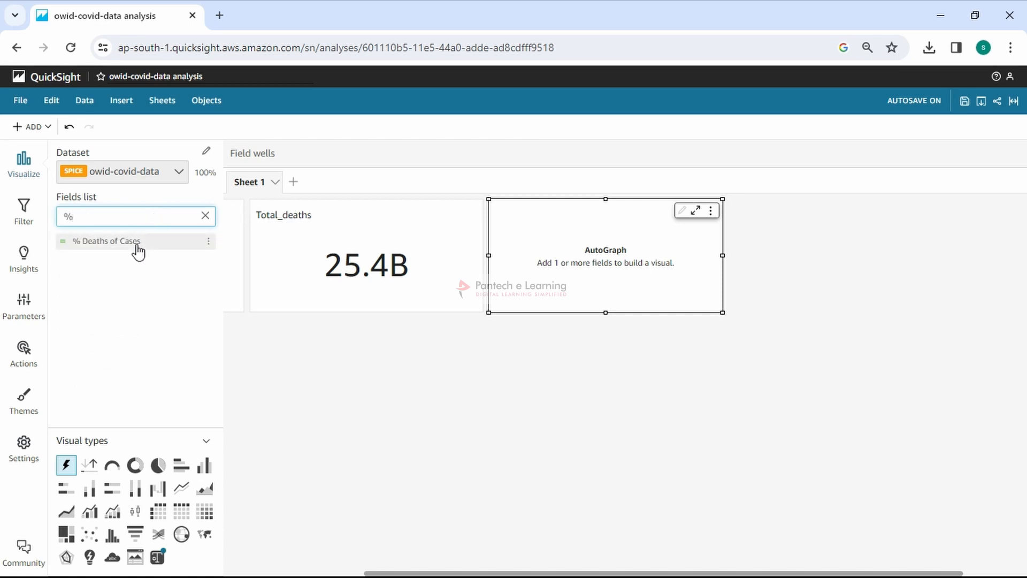
click(476, 157)
click(476, 178)
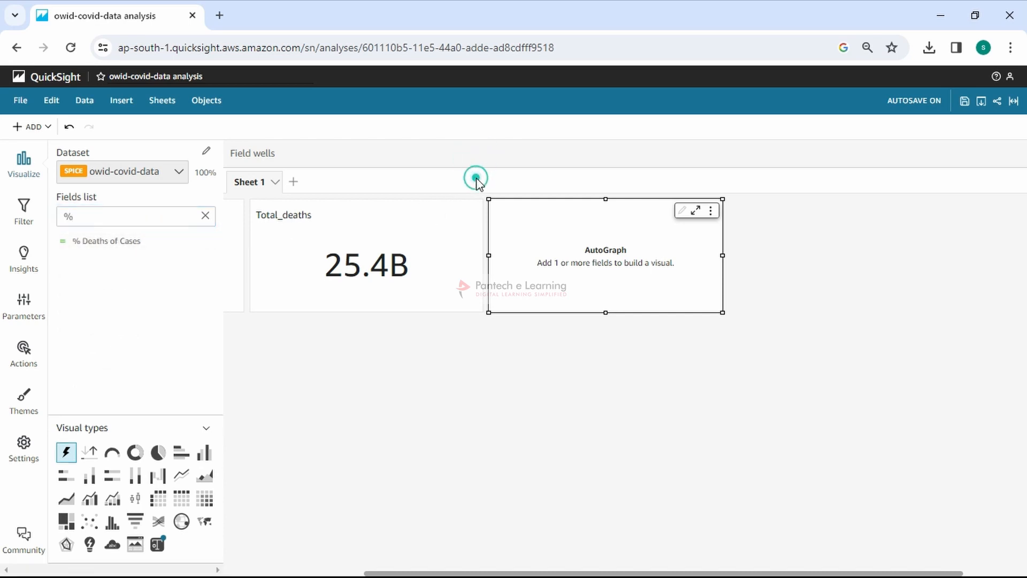
drag(128, 240, 622, 250)
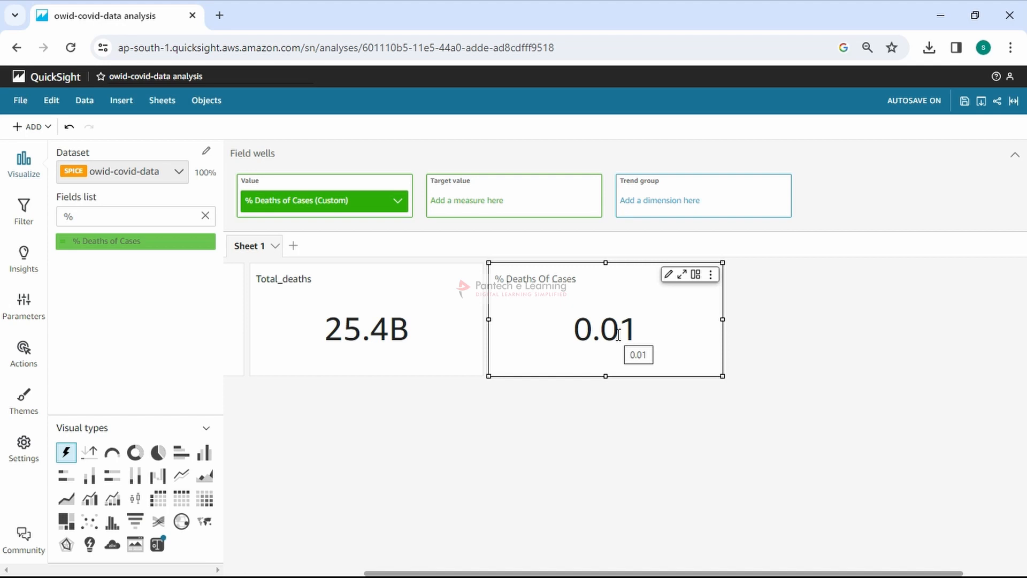
Step: Try the number formats 1,235 and 1235 on the % Deaths of Cases value and return it to 1,234.57
click(397, 200)
mouse_move(467, 276)
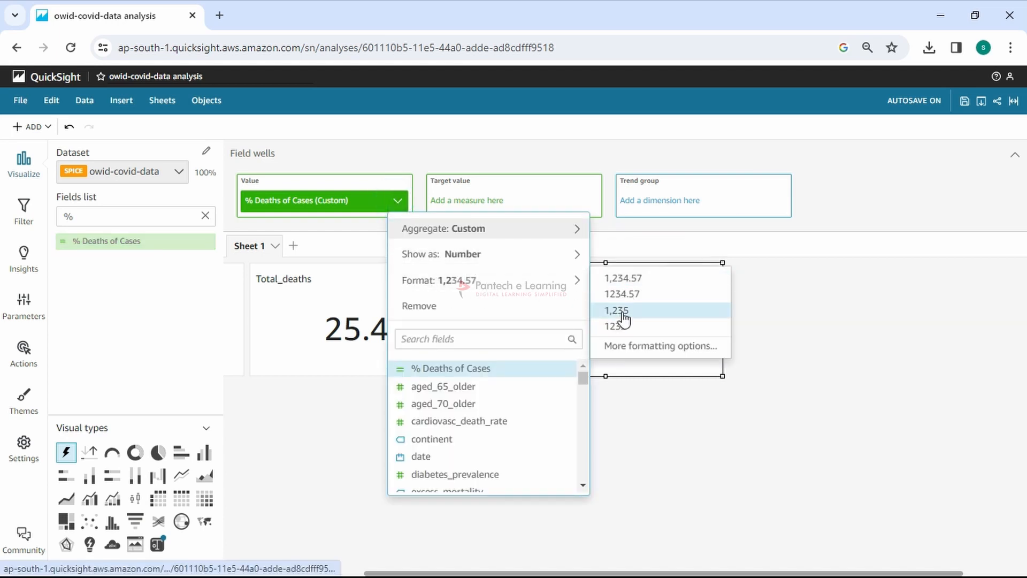
click(619, 312)
click(398, 201)
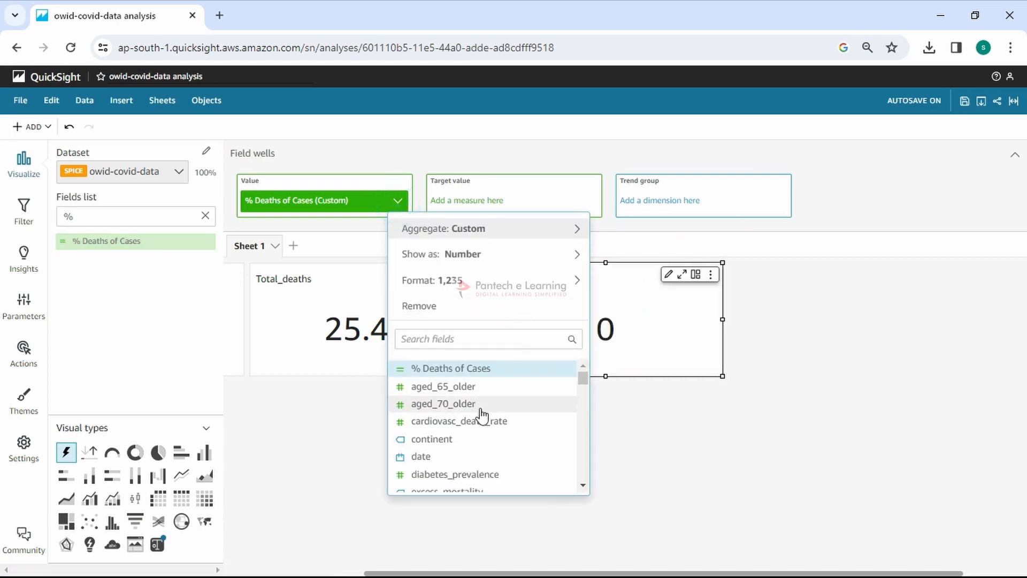
mouse_move(577, 280)
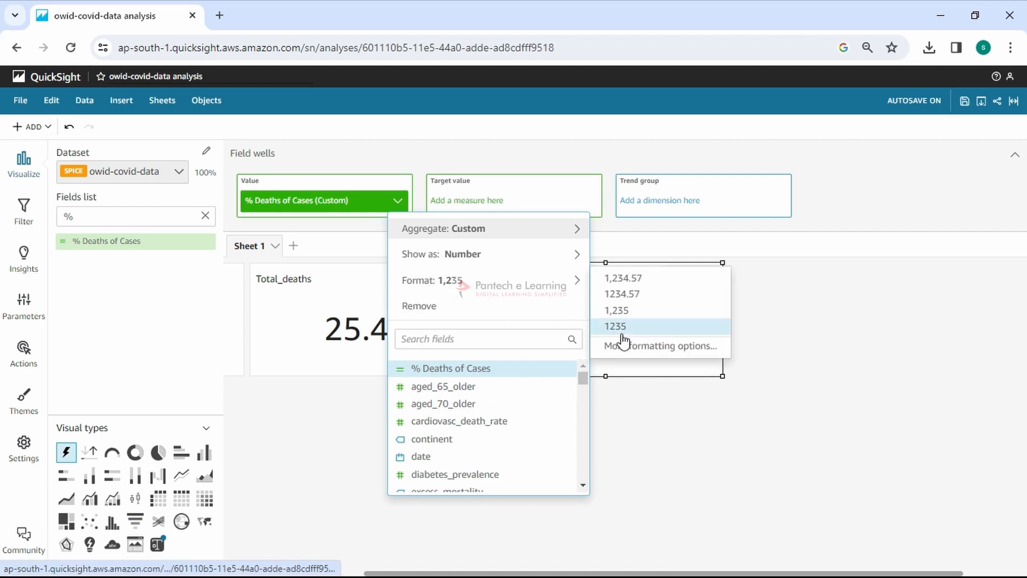
click(619, 328)
click(398, 206)
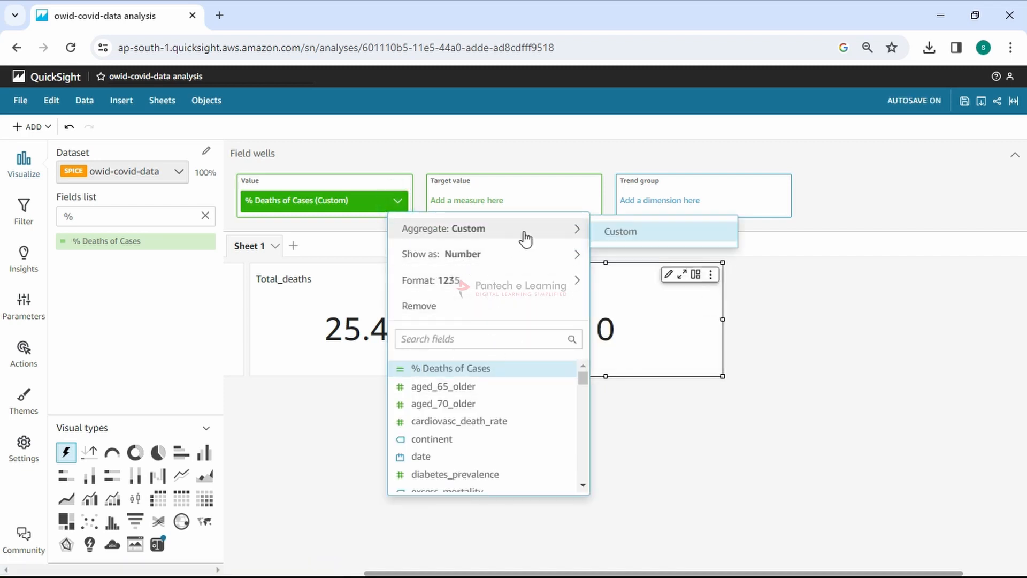
click(511, 283)
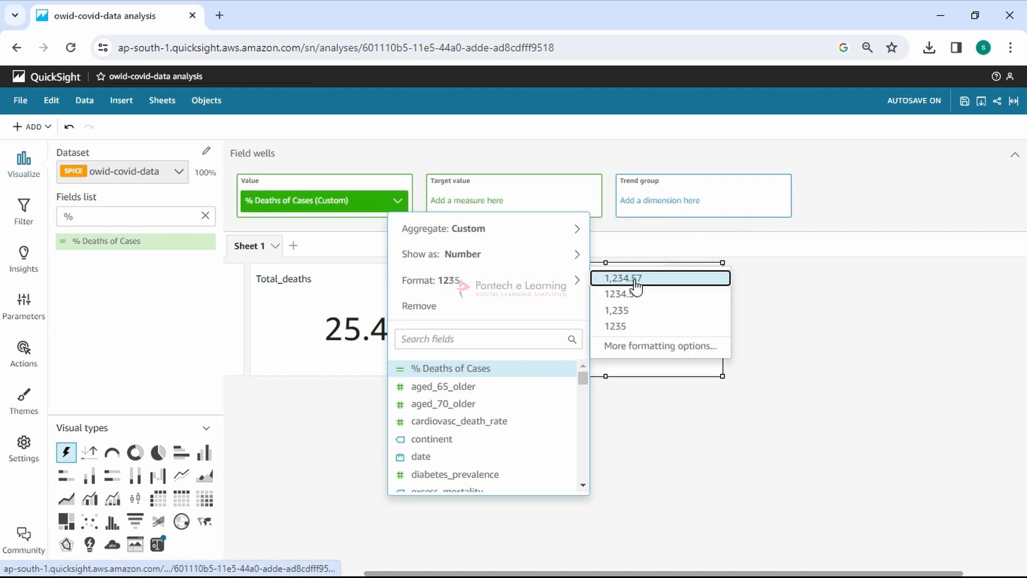
click(632, 278)
Step: Make the % Deaths Of Cases visual slightly smaller and deselect it
drag(719, 378, 717, 376)
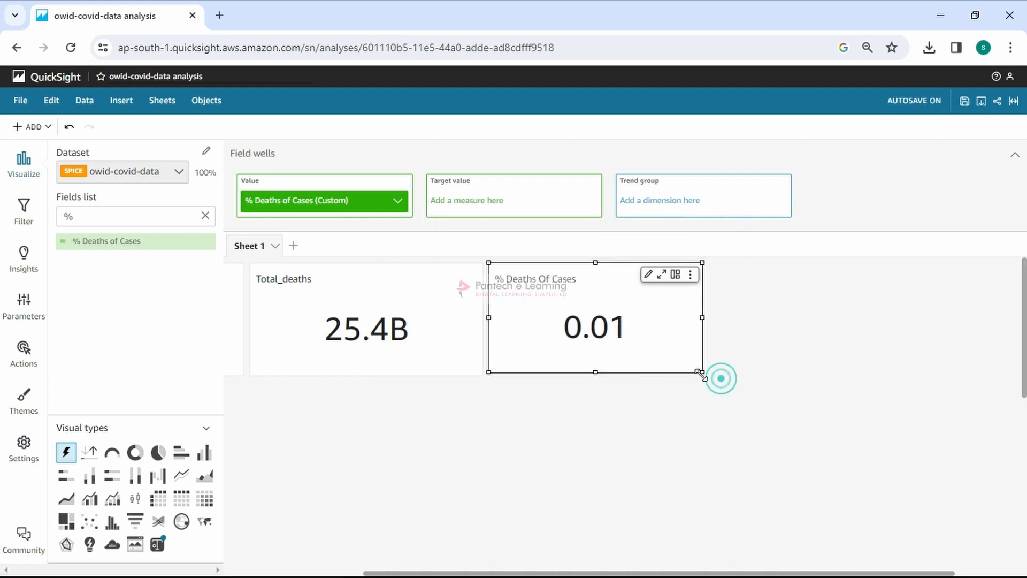
key(ctrl+minus)
key(ctrl+minus)
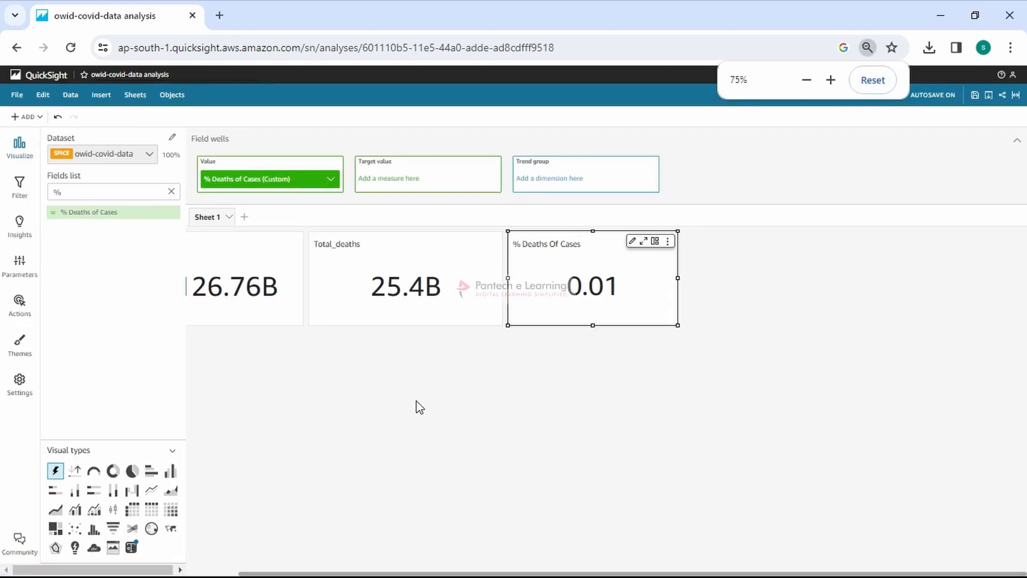
click(359, 377)
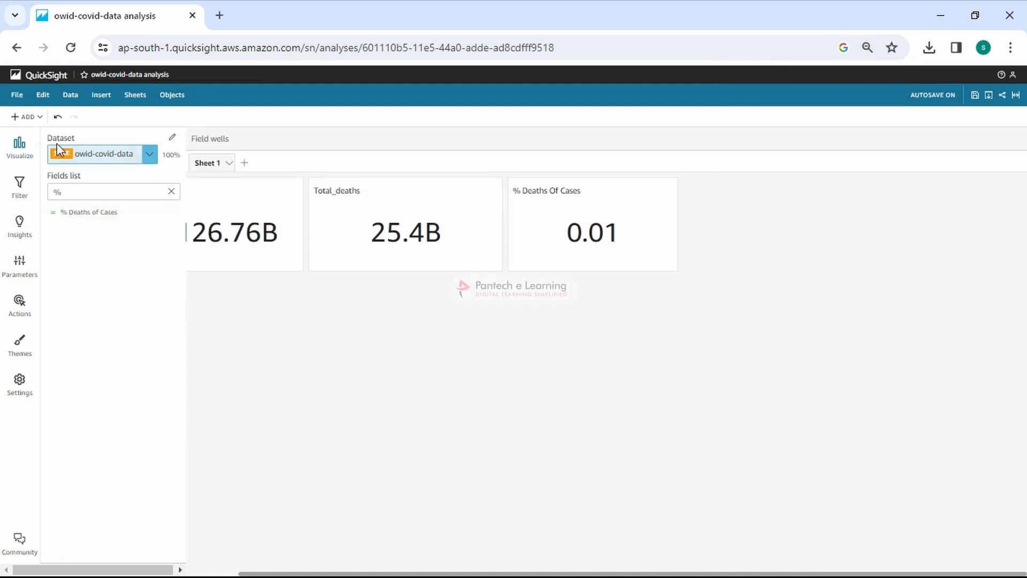
Step: Add a fourth visual, place it beside the % Deaths Of Cases KPI and shrink it to the row's height
click(39, 119)
click(59, 131)
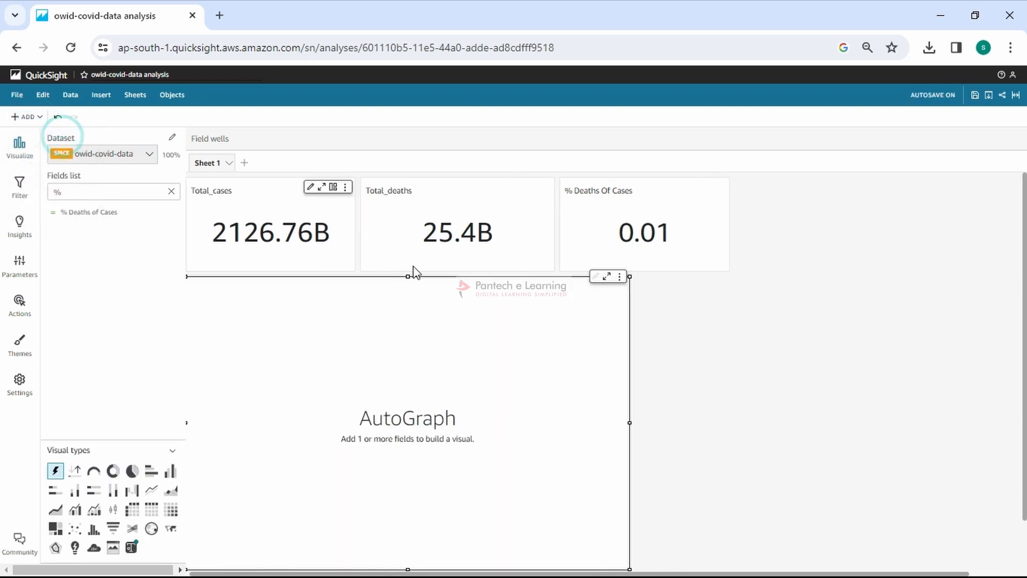
scroll(576, 436, down, 1)
drag(630, 511, 475, 362)
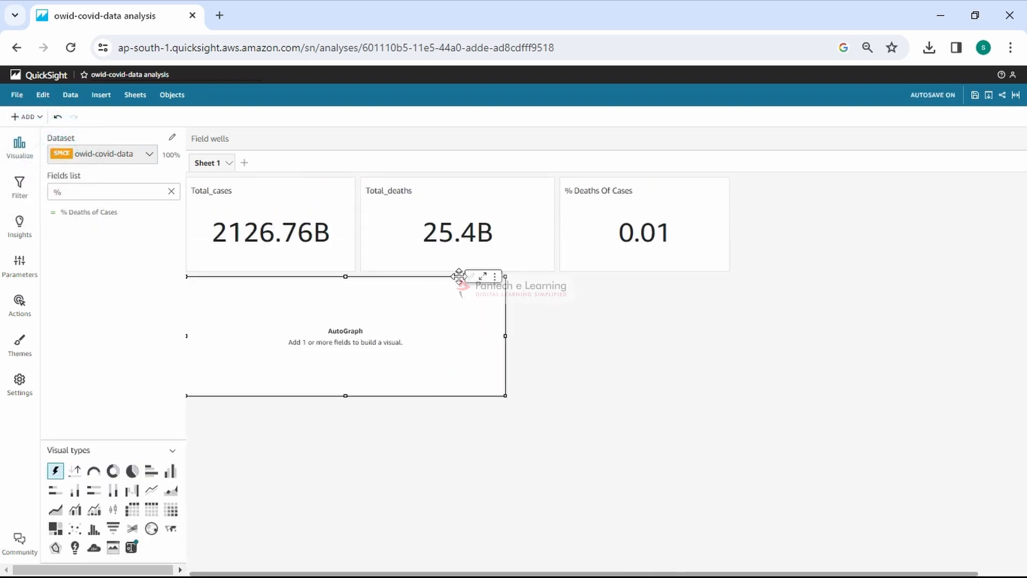
drag(438, 278, 996, 182)
key(ctrl+minus)
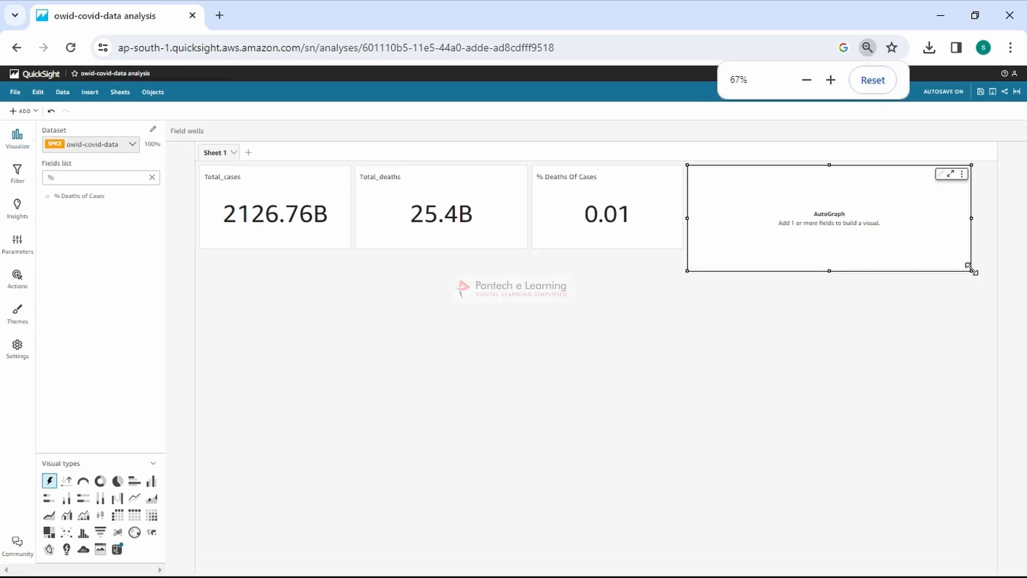
drag(971, 267, 961, 247)
key(ctrl+plus)
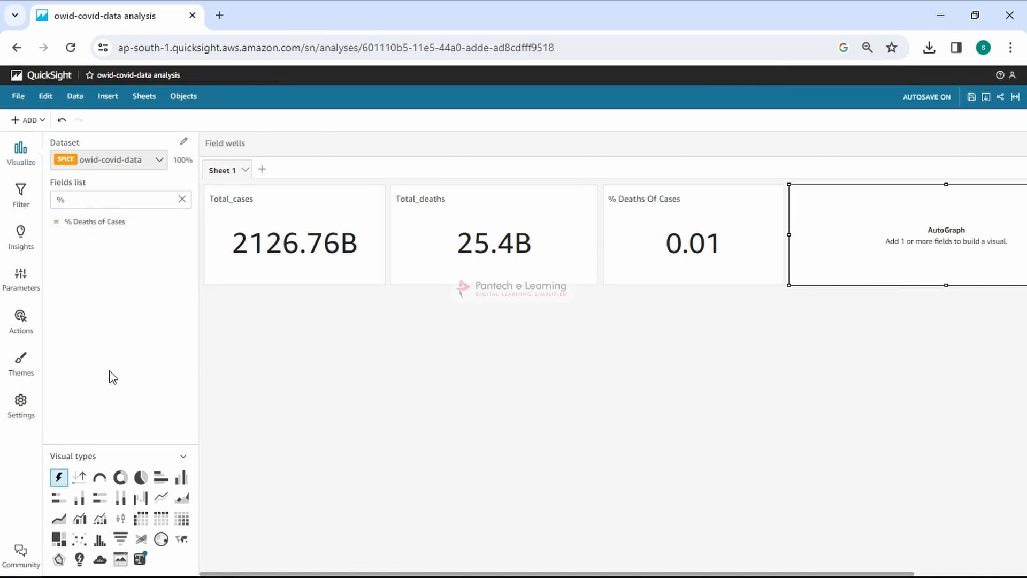
Step: Change the empty fourth visual to a KPI, check its available KPI layouts and deselect it
click(78, 477)
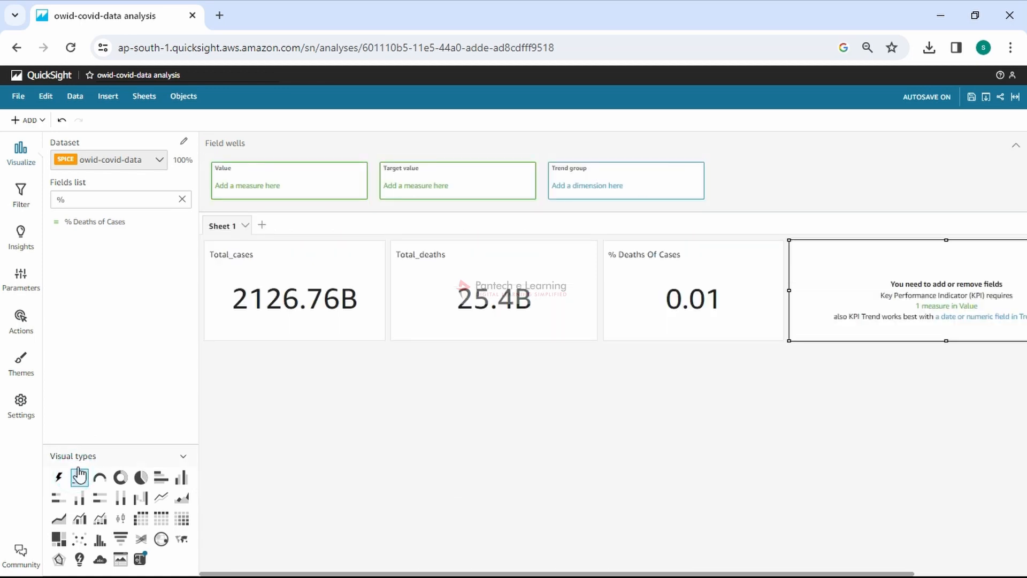
key(ctrl+minus)
key(ctrl+minus)
key(ctrl+minus)
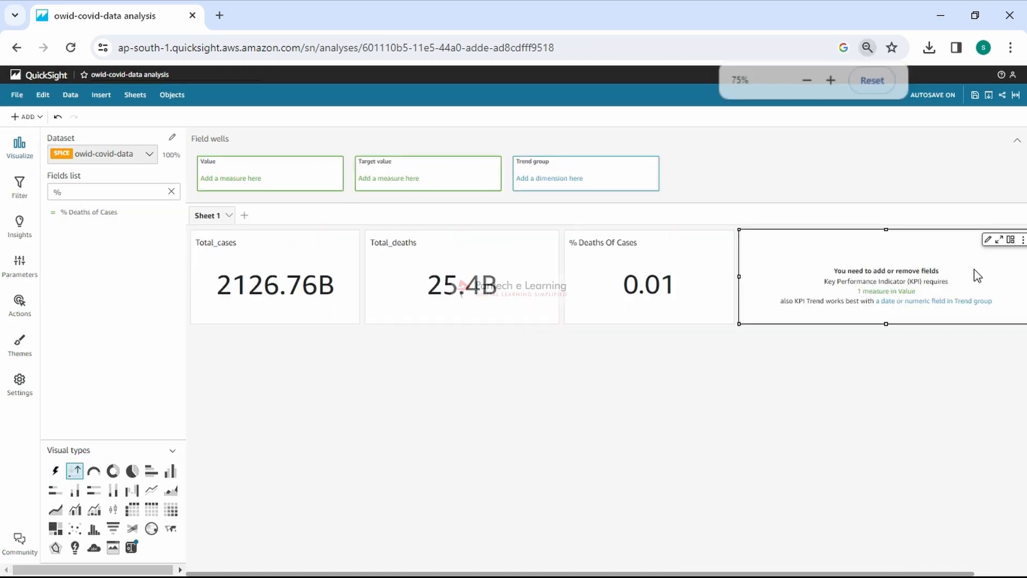
click(1010, 239)
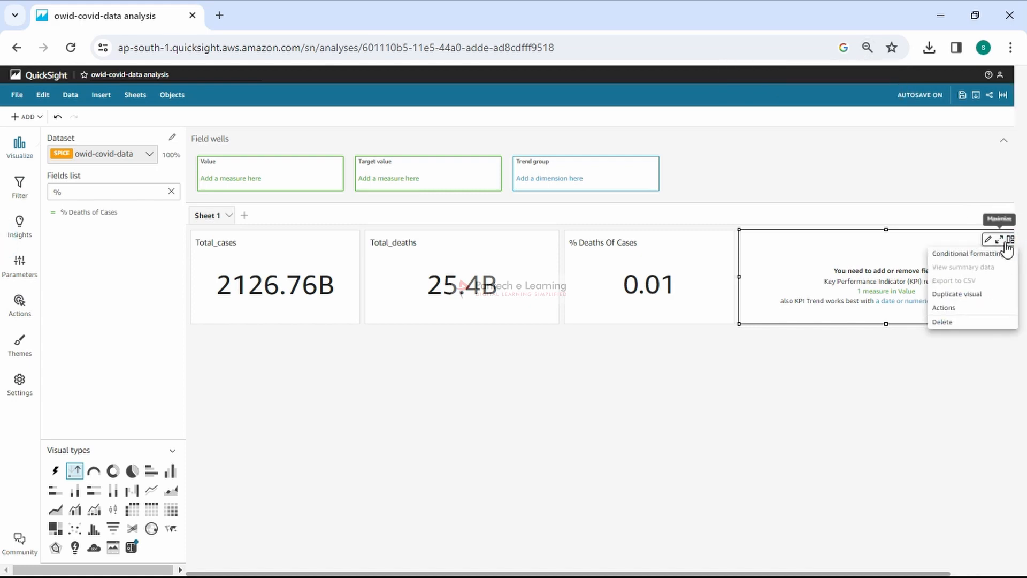
click(1010, 240)
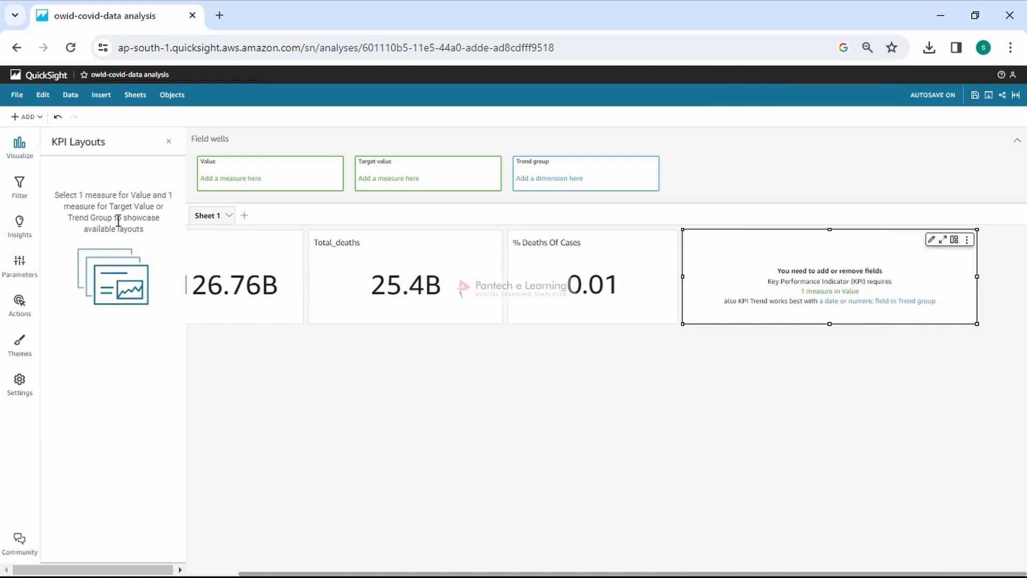
click(496, 367)
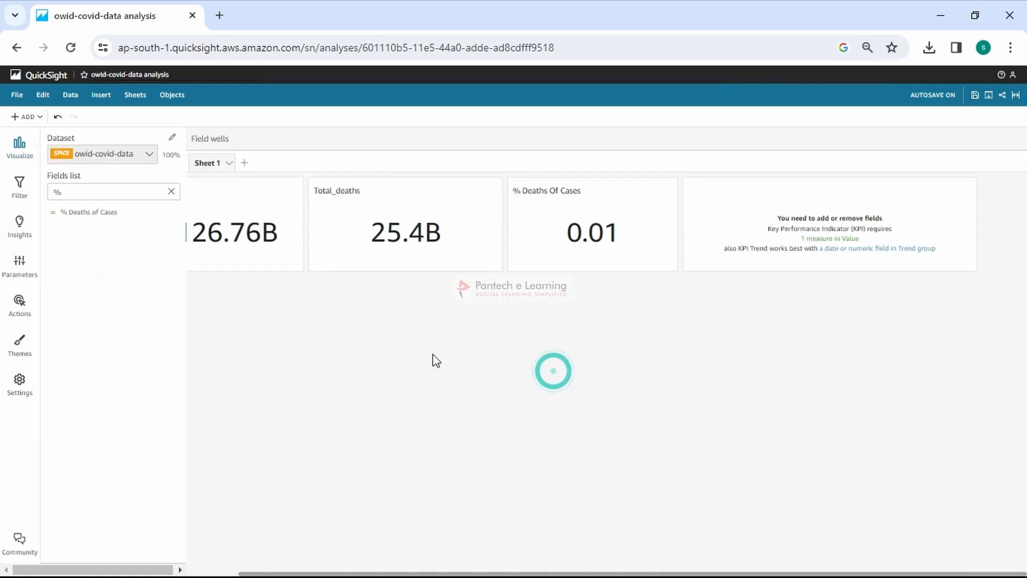
Step: Search the fields for new, add new_cases as its own visual below the KPI row and shrink that visual
double_click(146, 189)
text(new)
drag(97, 218, 814, 234)
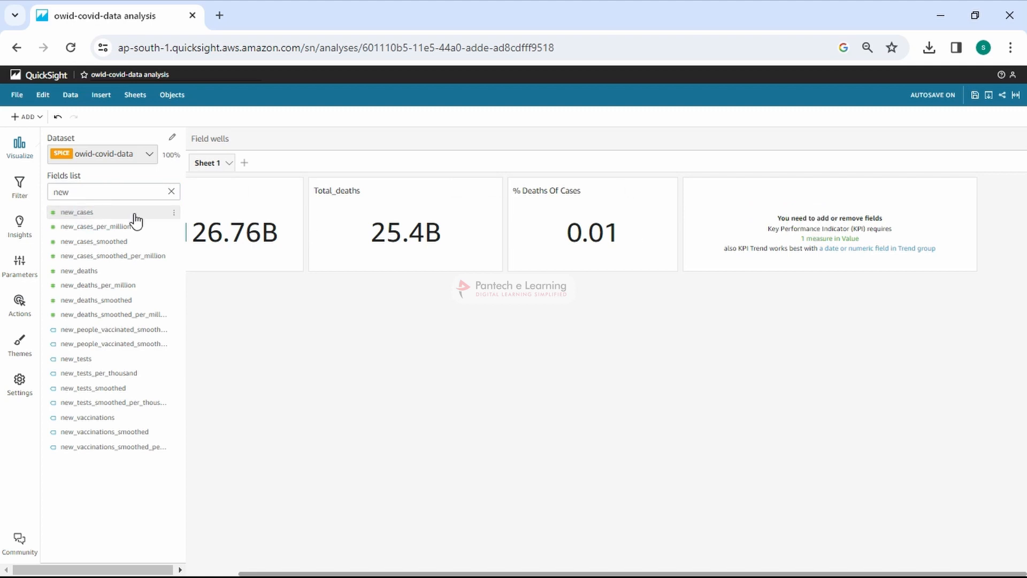
click(113, 215)
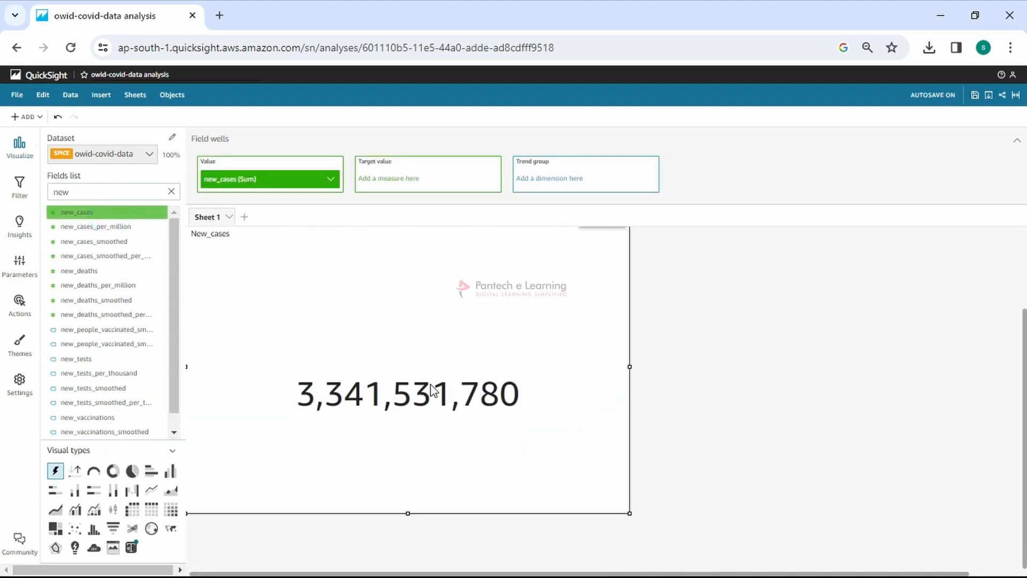
drag(619, 492, 506, 409)
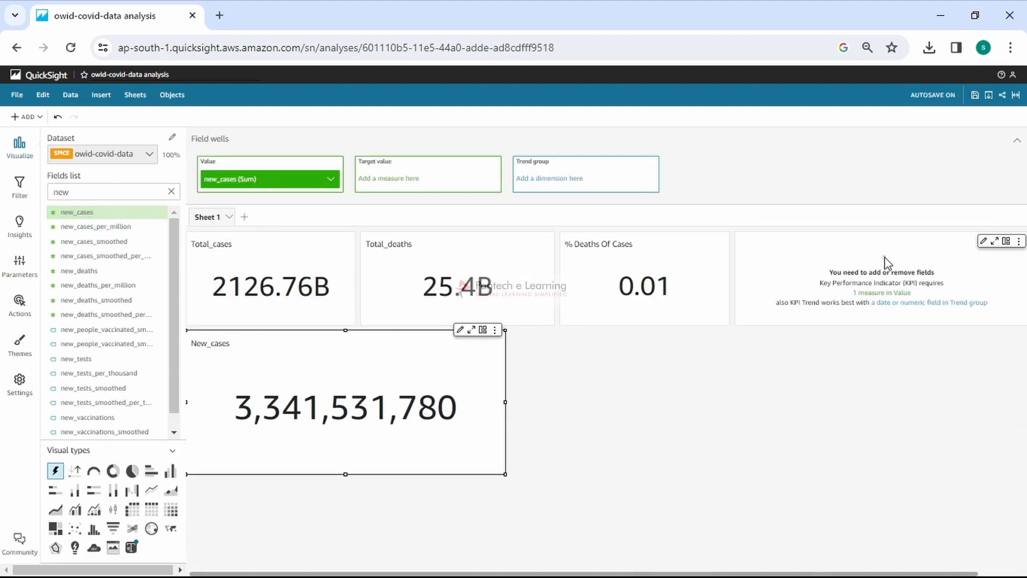
Step: Delete the empty KPI visual beside % Deaths Of Cases
click(1012, 253)
click(1018, 239)
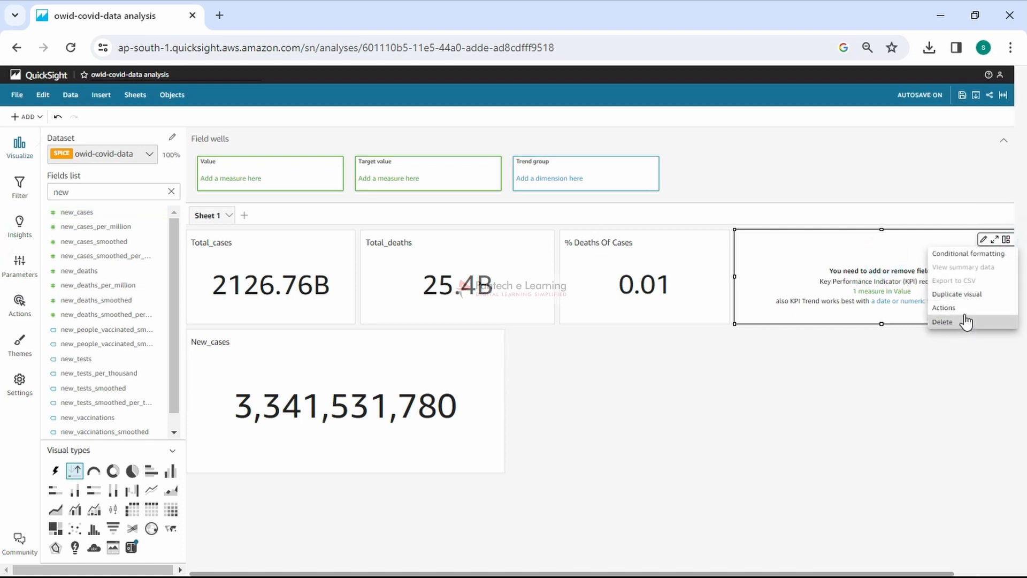
click(963, 320)
Step: Move the New_cases visual beside the % Deaths Of Cases KPI and shrink it to the row's height
drag(351, 434, 838, 314)
click(708, 372)
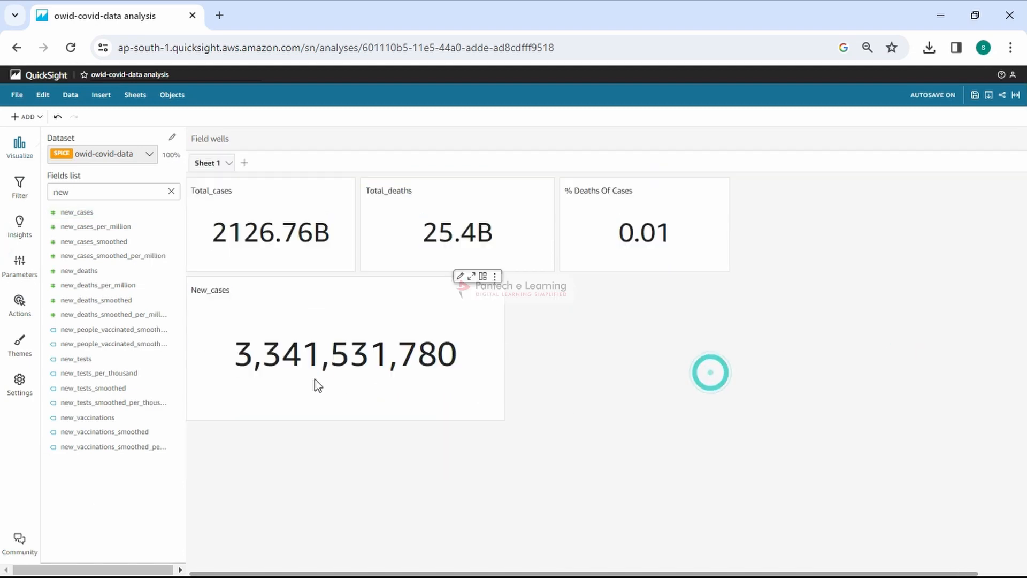
click(315, 379)
drag(371, 331, 917, 235)
key(ctrl+minus)
key(ctrl+minus)
key(ctrl+minus)
key(ctrl+minus)
key(ctrl+minus)
drag(855, 271, 846, 239)
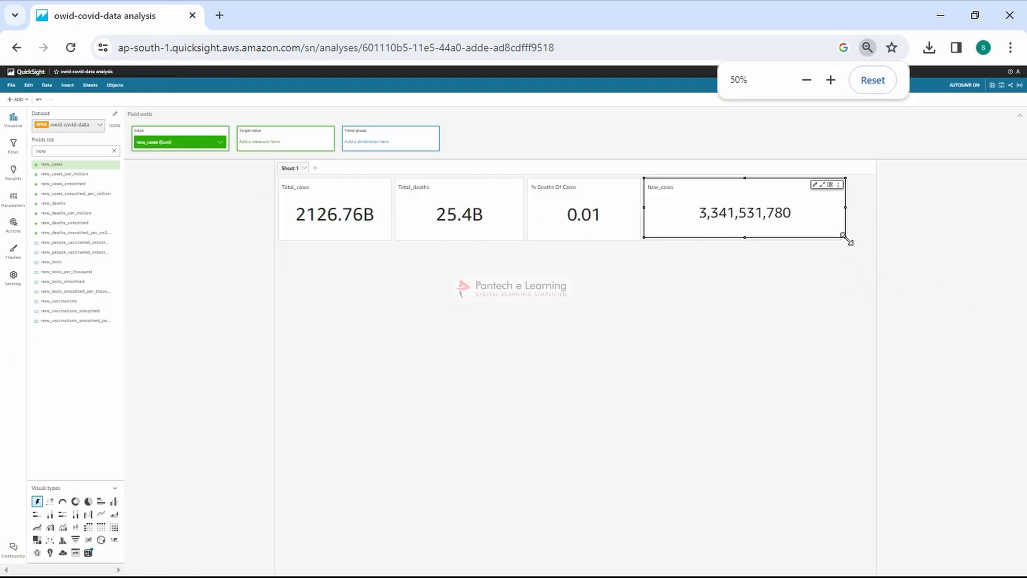
key(ctrl+plus)
key(ctrl+plus)
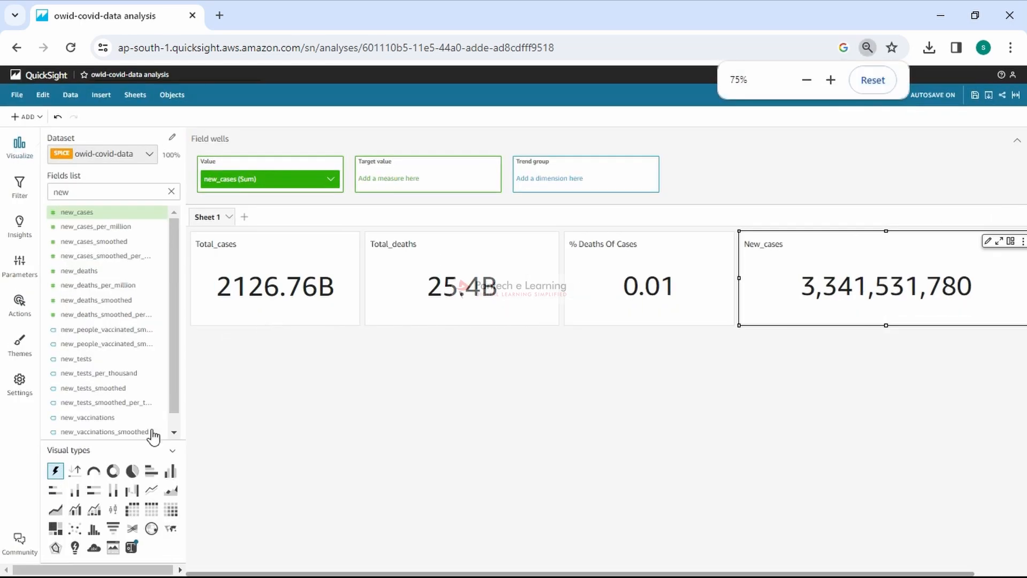
Step: Change the New_cases visual to a KPI and check its available KPI layouts
click(75, 470)
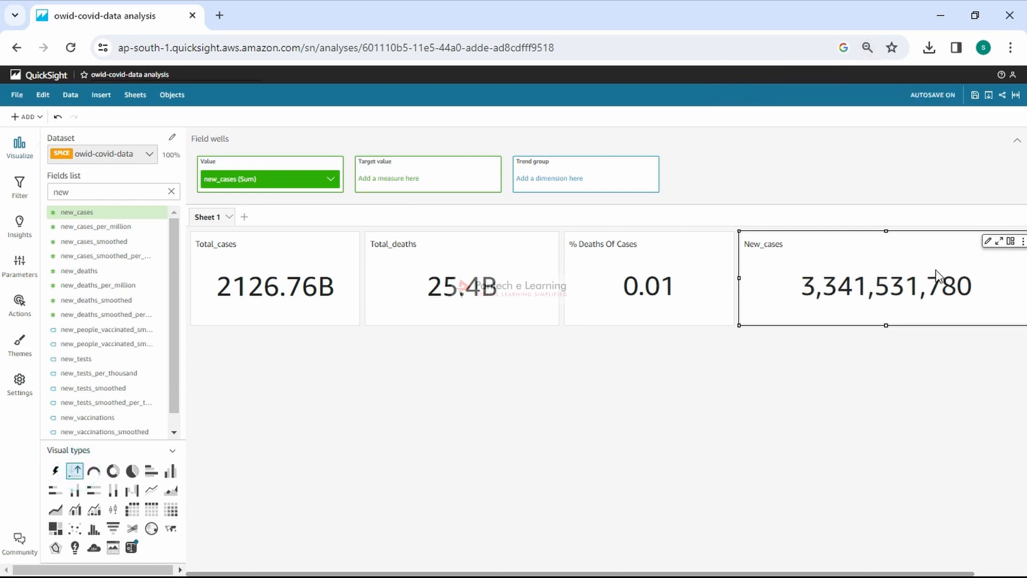
click(1011, 241)
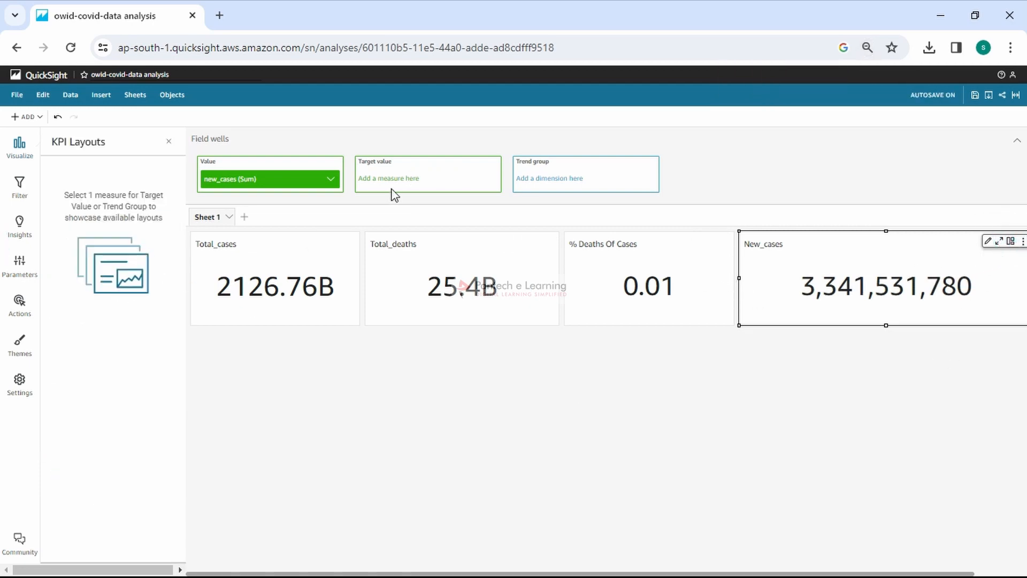
click(397, 170)
click(317, 347)
Step: Search the fields for date and add date as the trend group of the New_cases KPI
double_click(85, 191)
text(date)
click(273, 137)
click(756, 233)
click(19, 154)
click(24, 149)
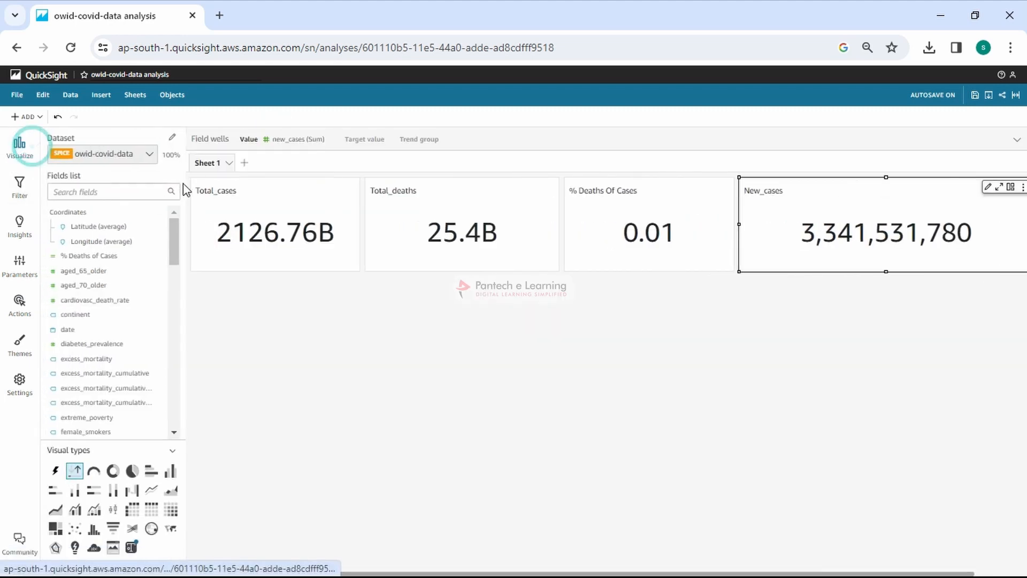
click(113, 191)
text(date)
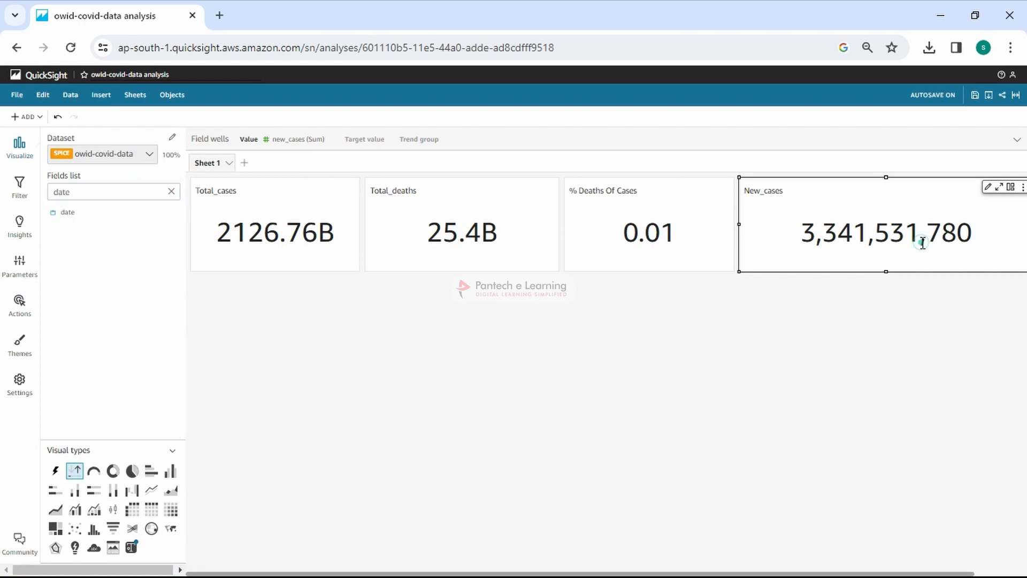
click(418, 140)
drag(77, 213, 610, 181)
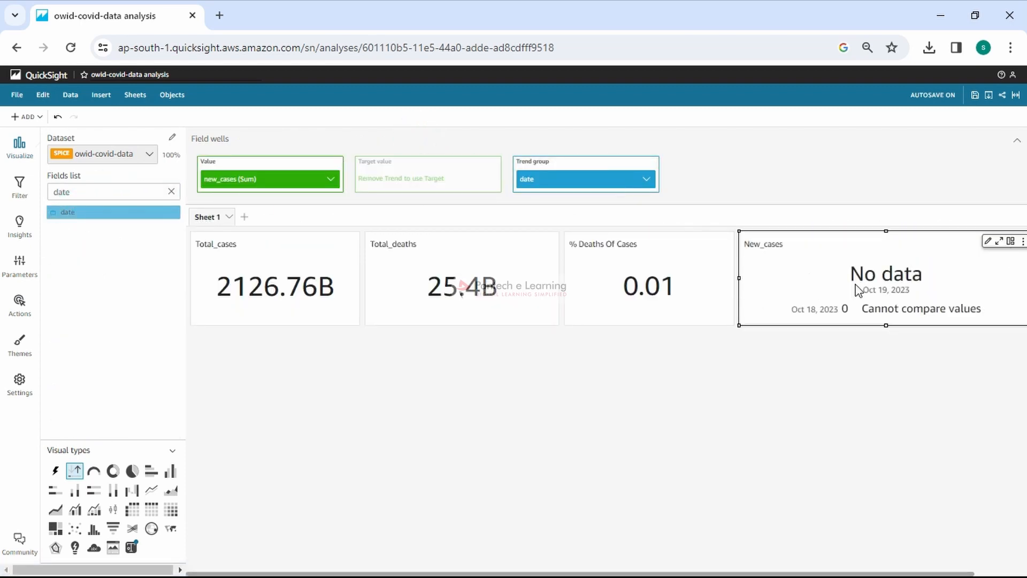
drag(855, 288, 916, 289)
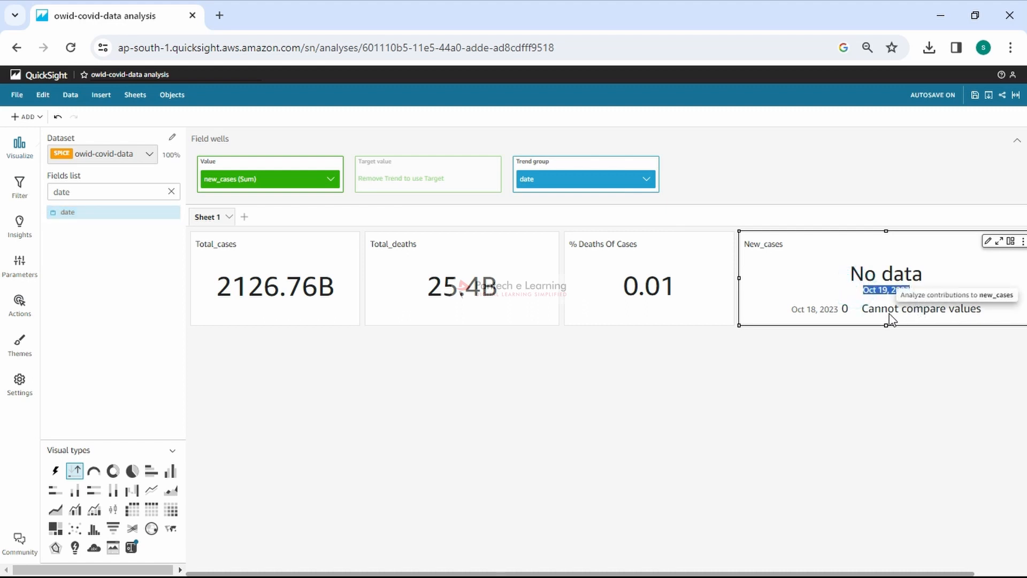
click(449, 183)
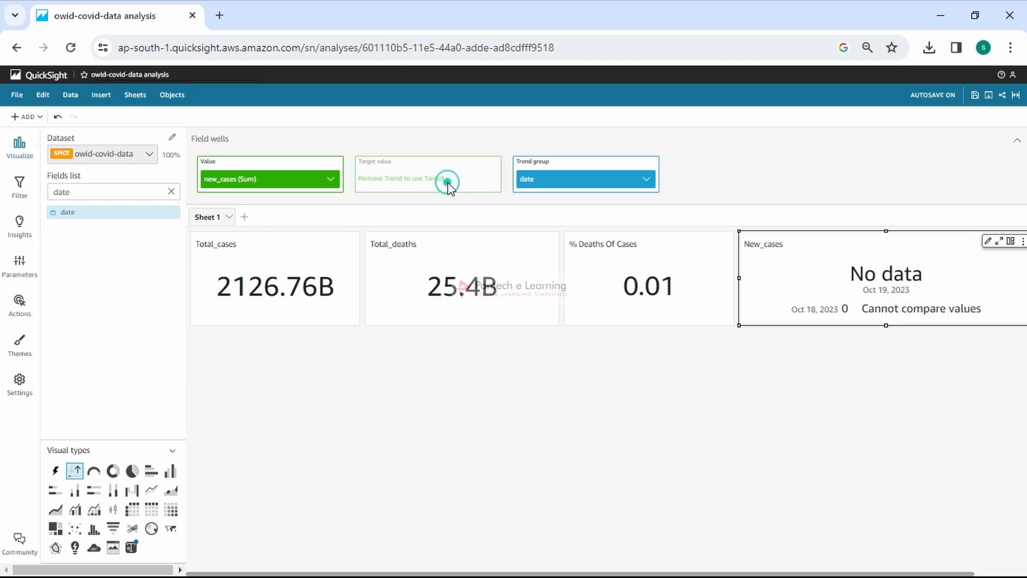
Step: Apply the percentage-comparison KPI layout with a sparkline to the New_cases KPI and aggregate its date trend by year
click(1011, 242)
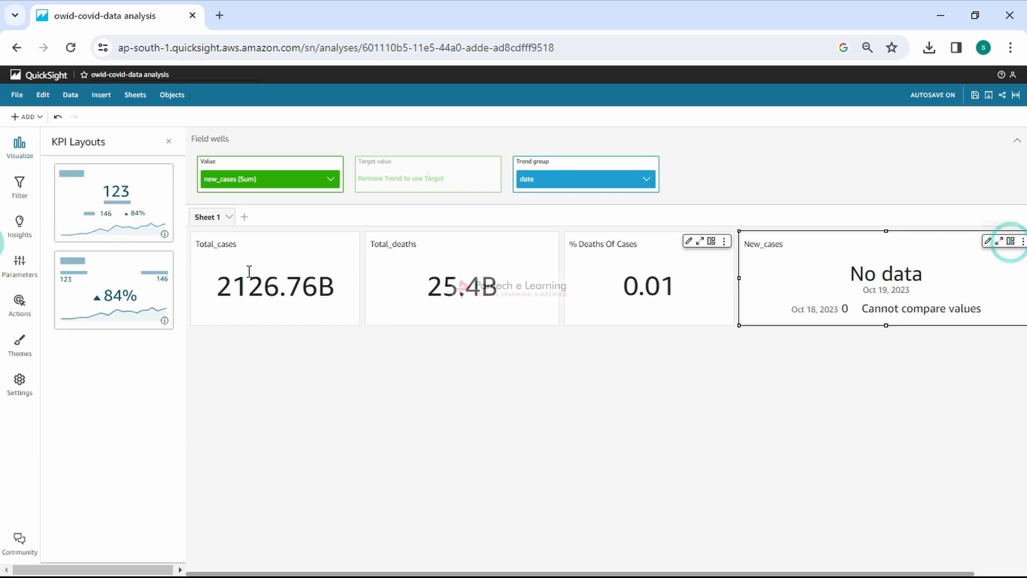
click(114, 286)
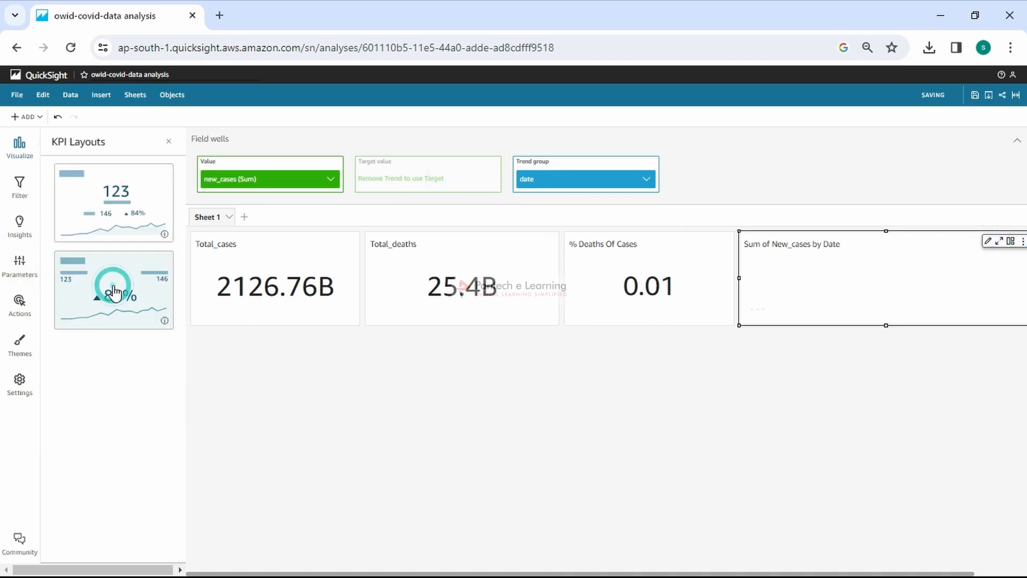
click(645, 184)
mouse_move(713, 265)
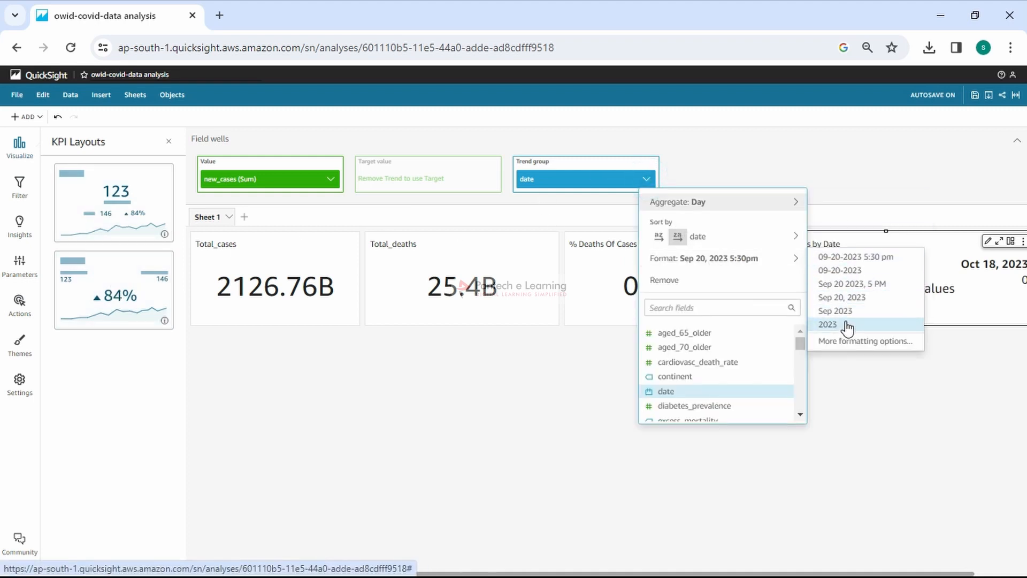
mouse_move(747, 206)
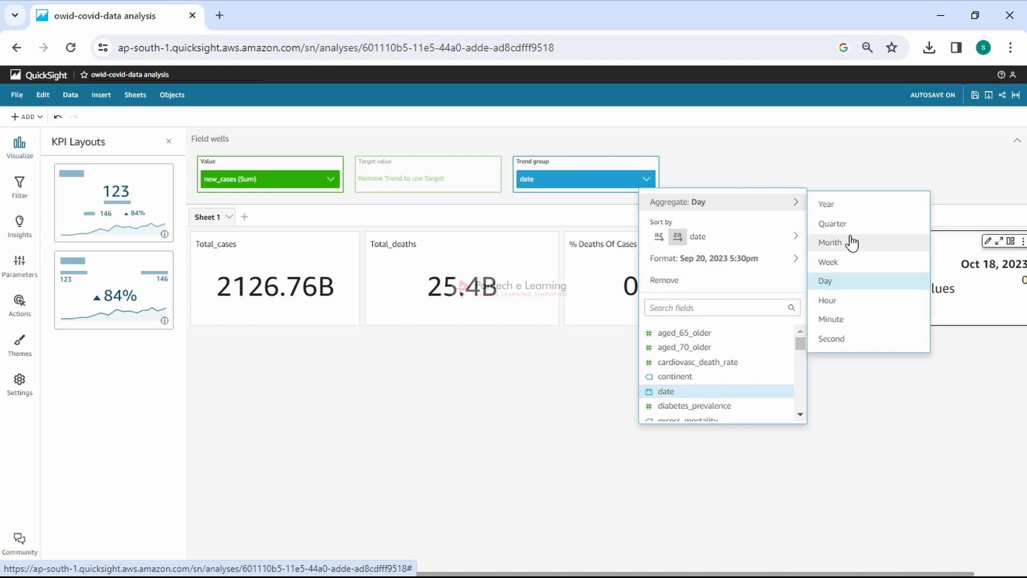
click(862, 205)
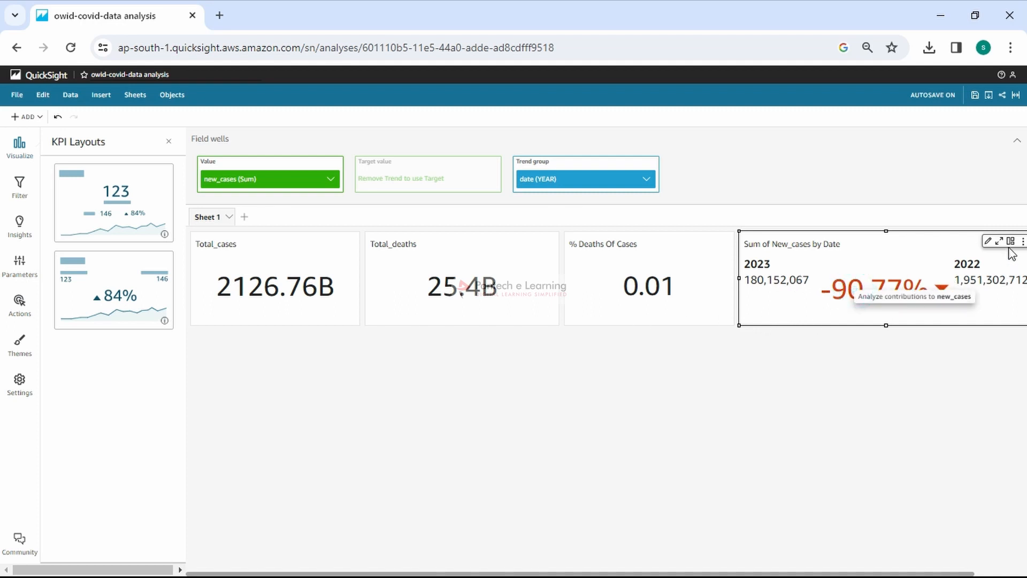
click(987, 241)
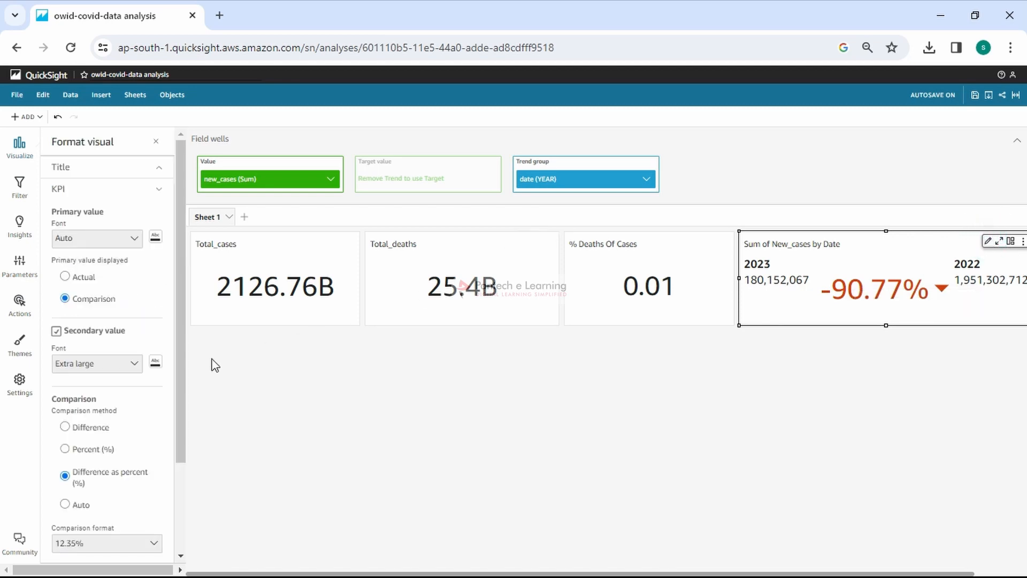
scroll(114, 393, down, 3)
click(755, 377)
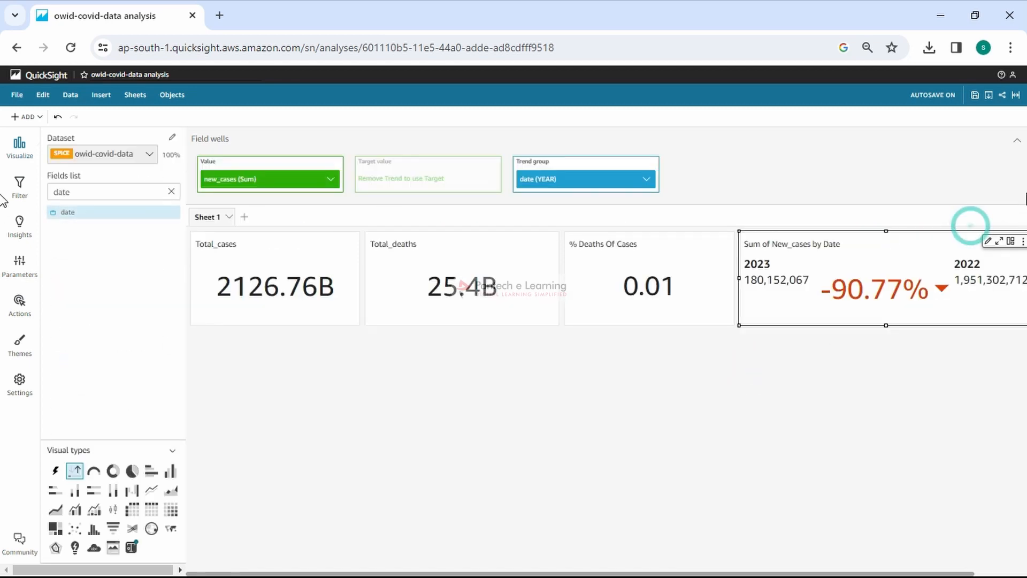
Step: Add conditional formatting to the New_cases KPI that colors the actual value green when the difference is greater than or equal to 0
click(1011, 242)
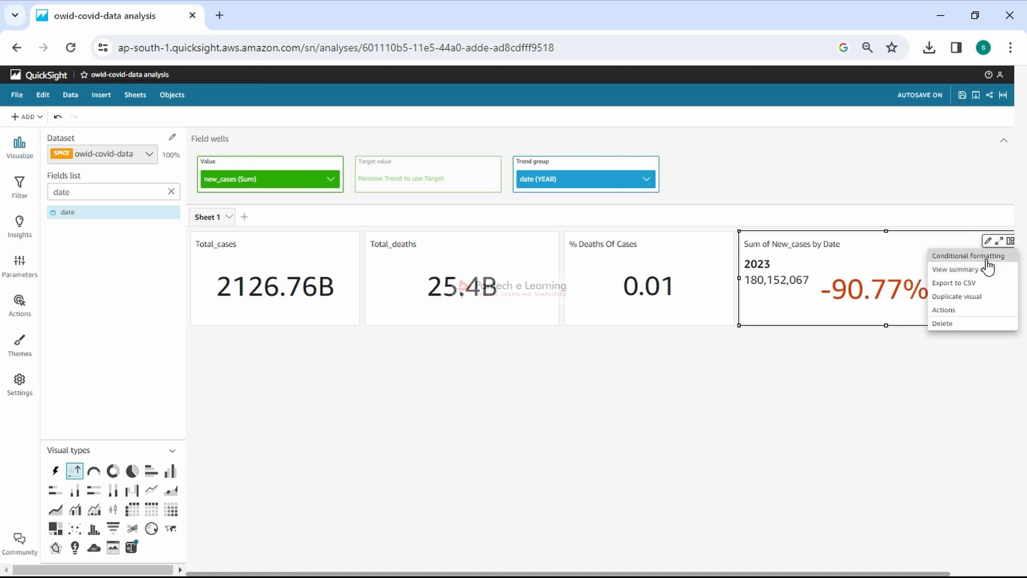
click(989, 255)
click(94, 275)
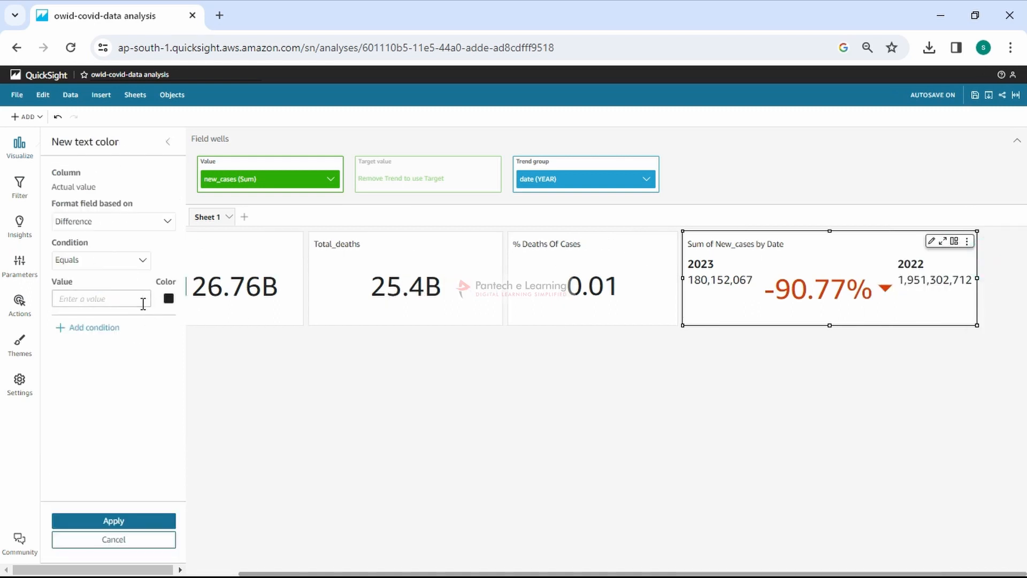
click(140, 261)
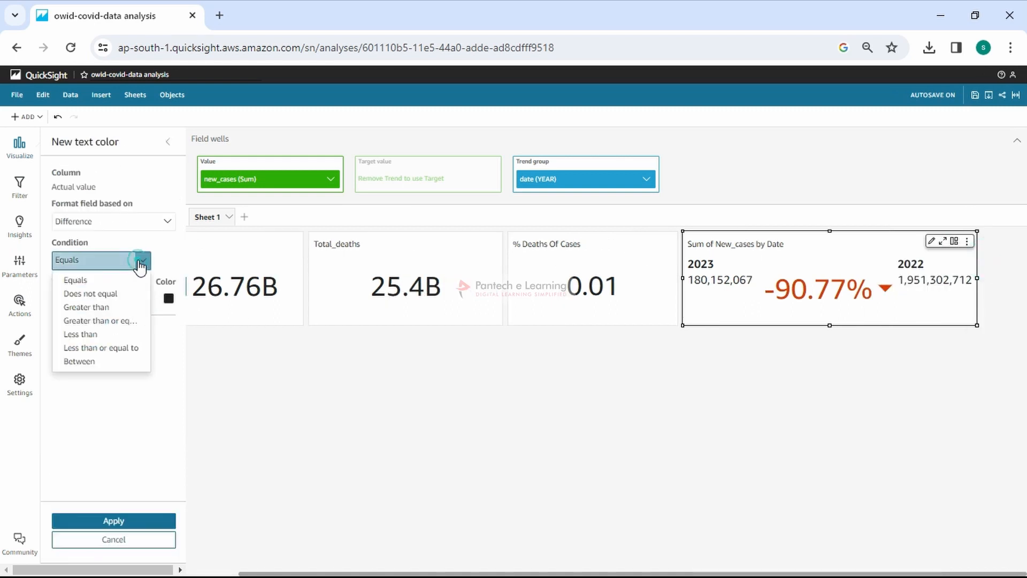
click(117, 328)
click(97, 297)
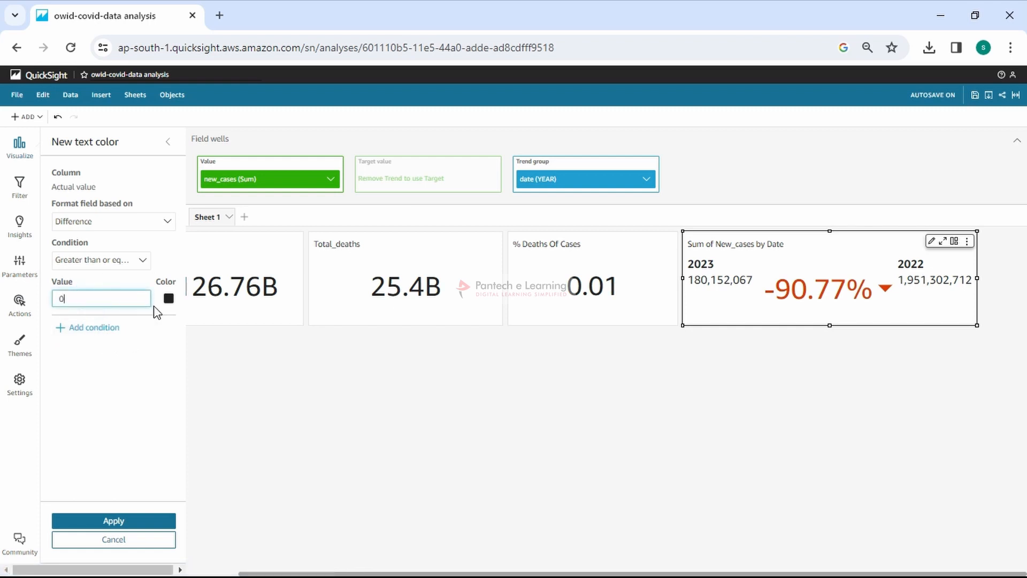
click(169, 298)
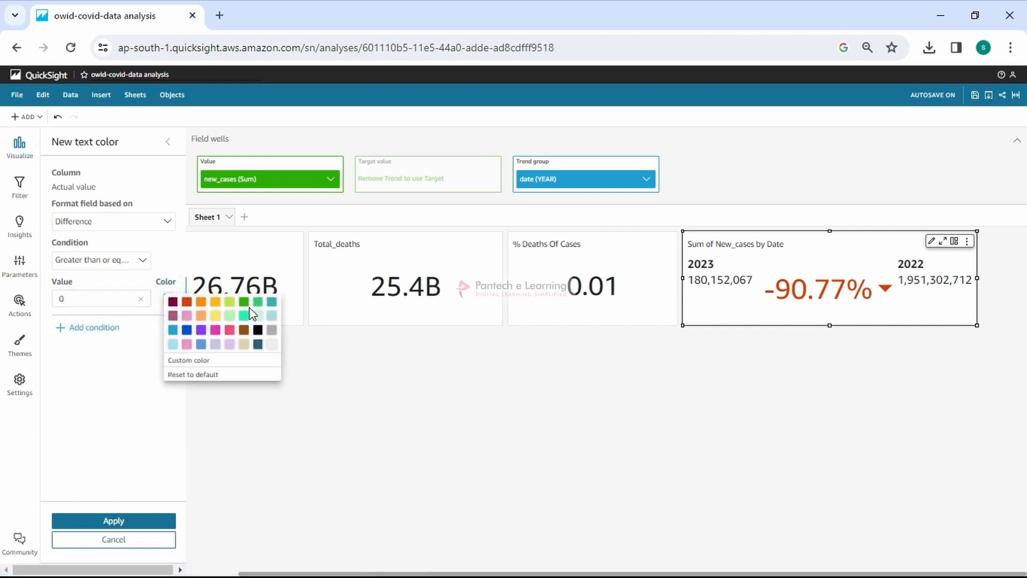
click(244, 304)
click(121, 520)
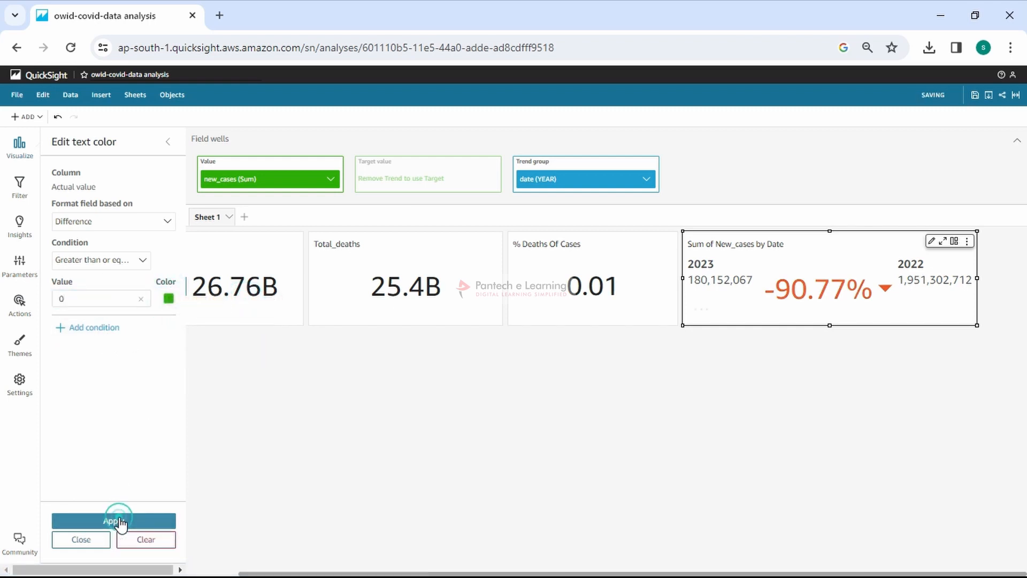
Step: Change the condition of the KPI's text color rule to less than or equal to and apply it
click(140, 260)
click(114, 348)
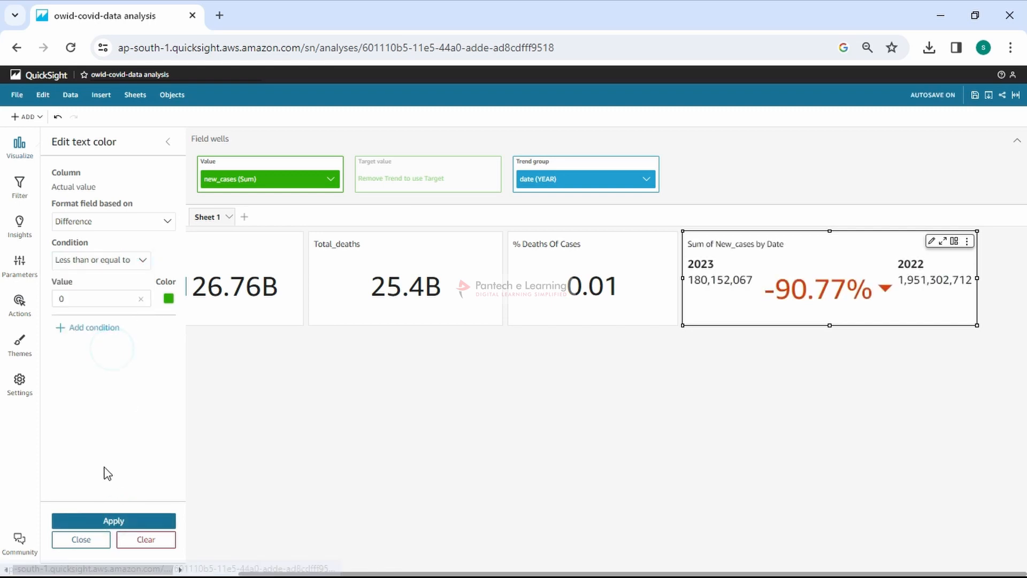
click(101, 520)
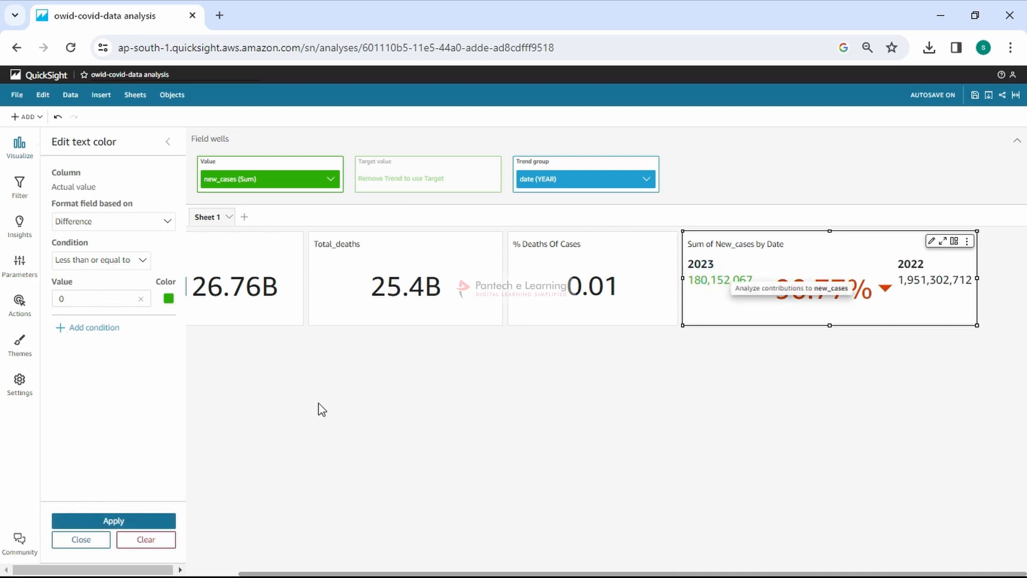
Step: Add a new visual to the sheet and make it a horizontal bar chart
key(ctrl+minus)
key(ctrl+minus)
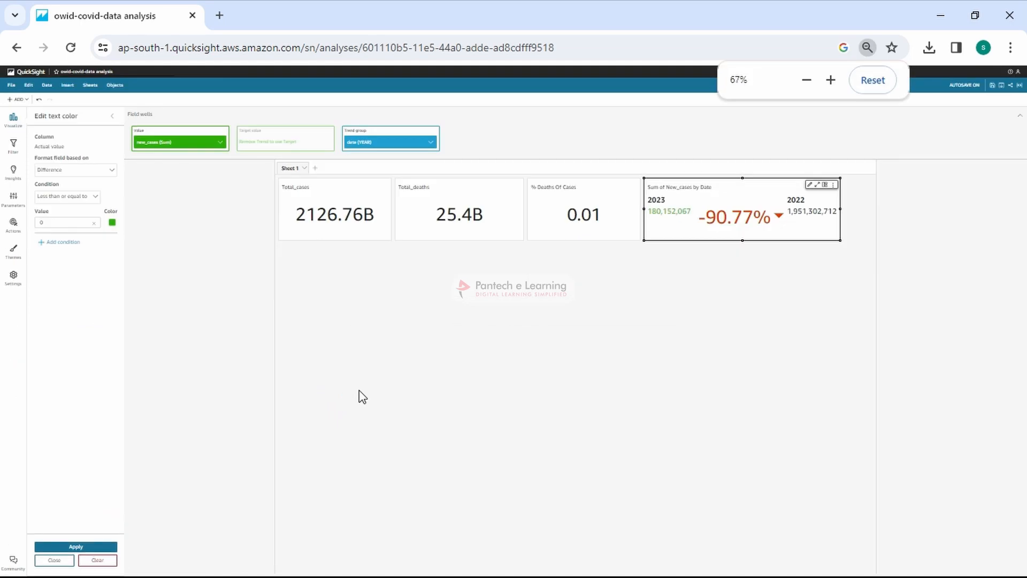
key(ctrl+plus)
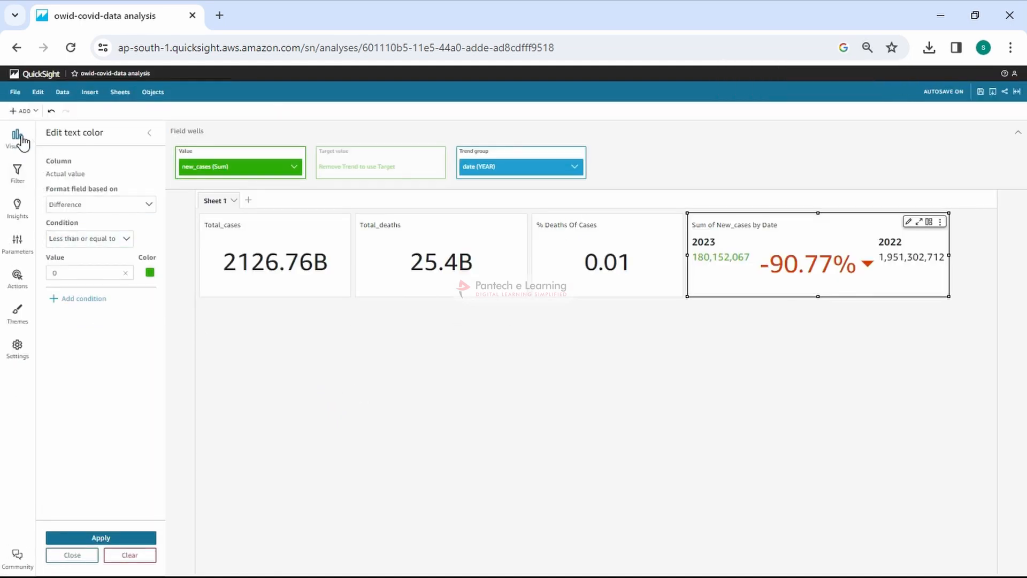
click(16, 111)
click(32, 123)
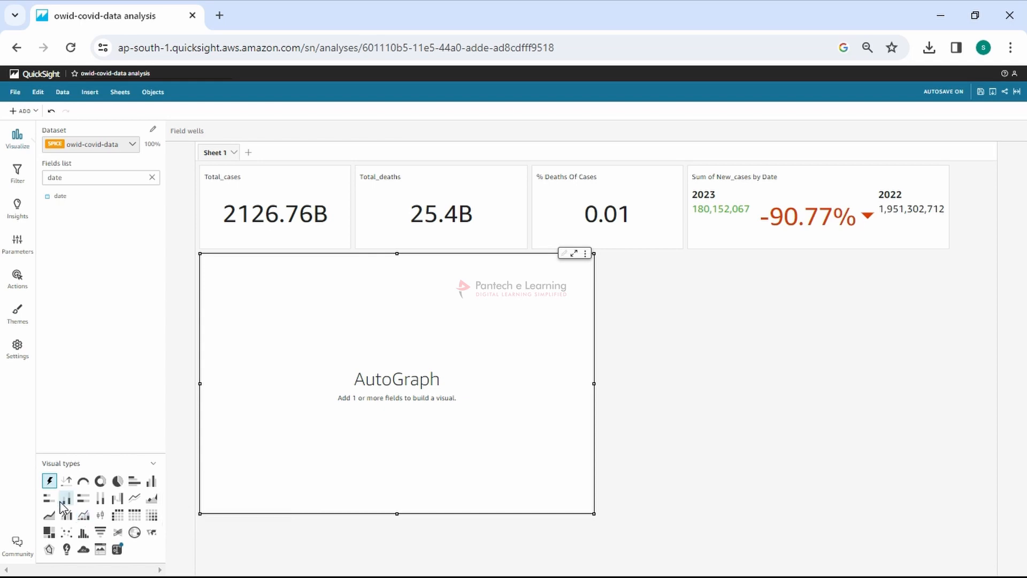
click(133, 484)
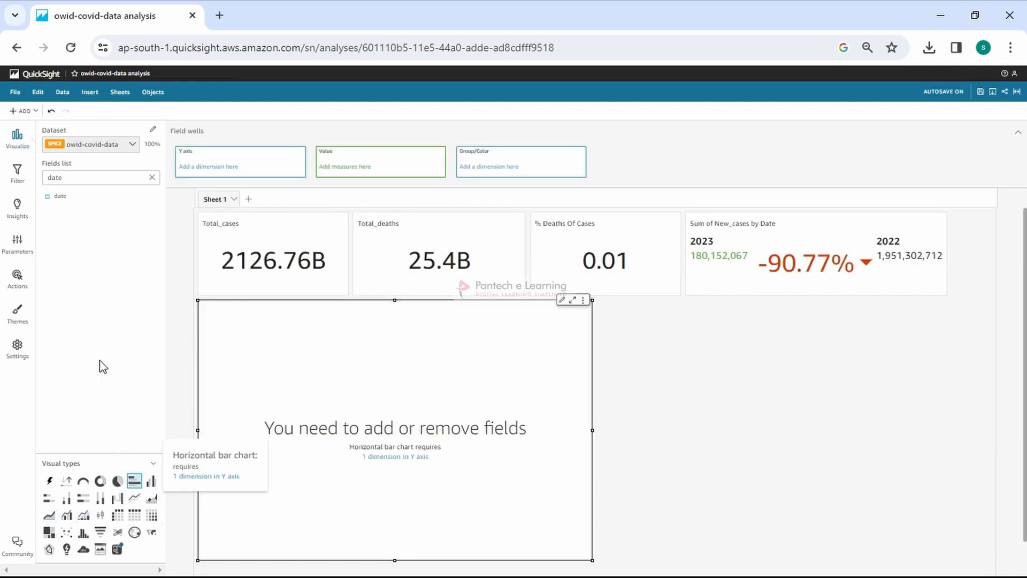
Step: Search the fields for contin and add continent to the empty horizontal bar chart
click(18, 137)
click(18, 137)
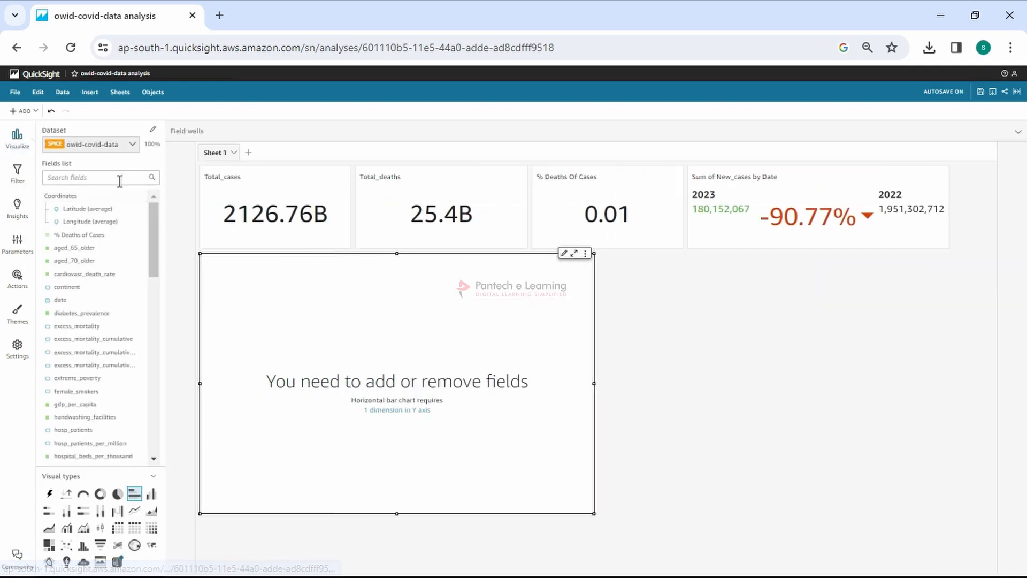
click(113, 177)
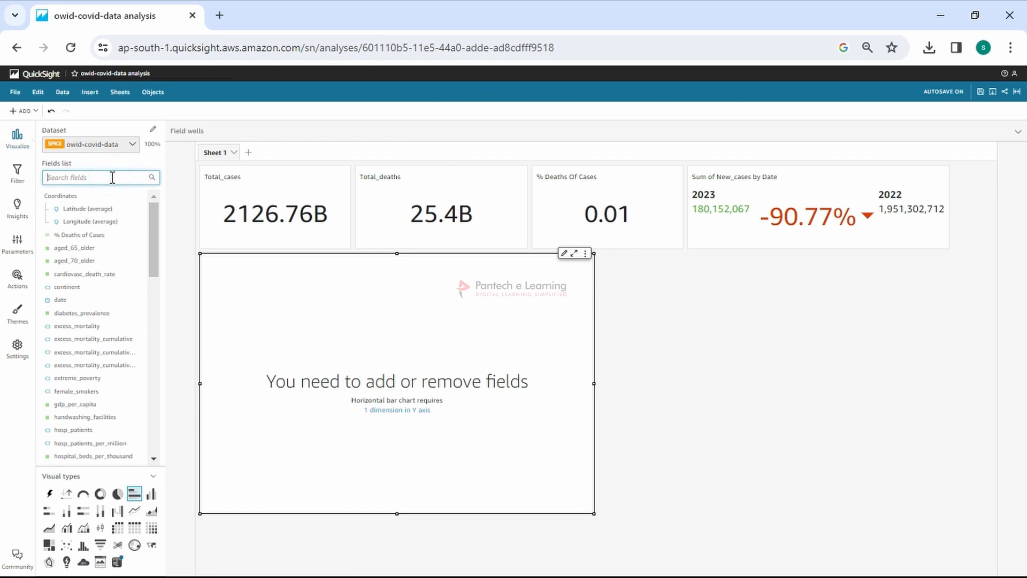
text(con)
drag(80, 196, 328, 344)
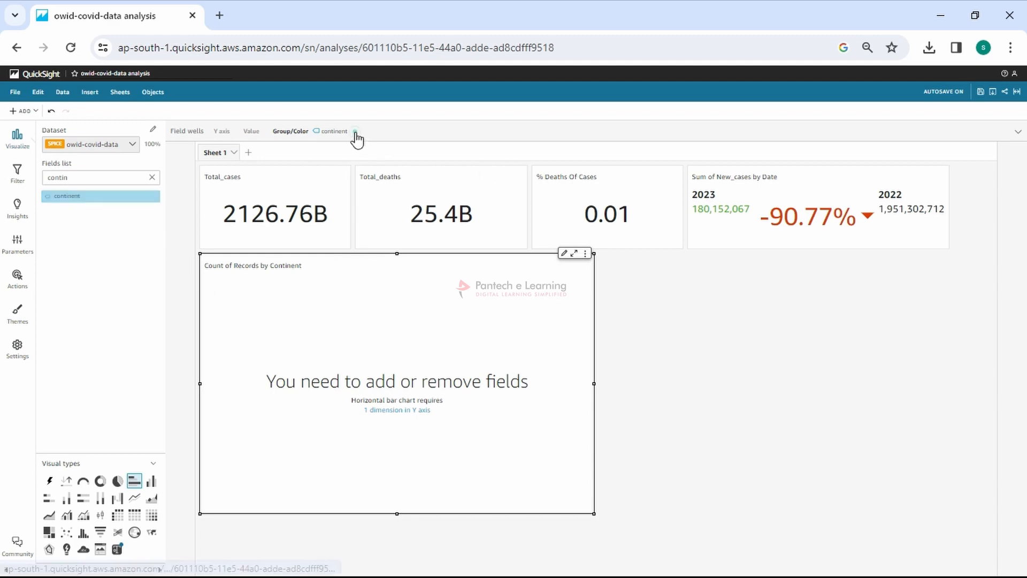
Step: Remove continent from the bar chart's Group/Color and assign it to the Y axis instead
click(355, 138)
click(575, 165)
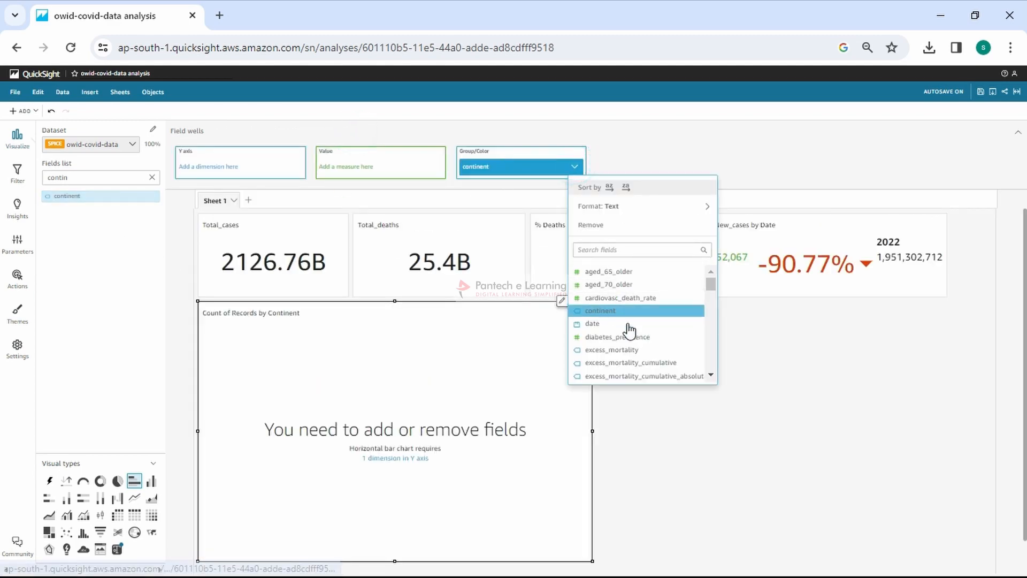
click(615, 227)
drag(97, 200, 217, 162)
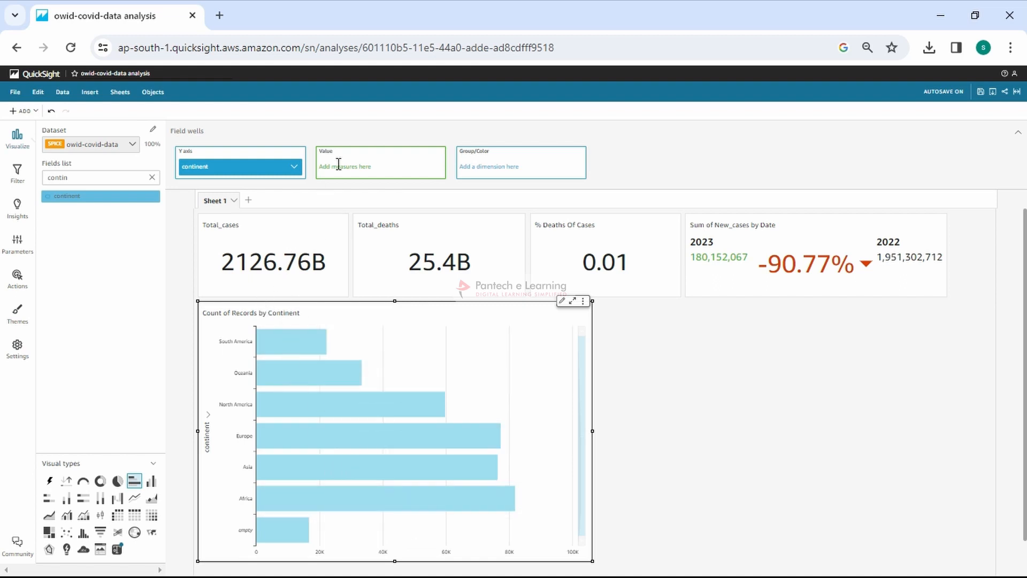
Step: Search the fields for new and add new_cases as the value of the continent bar chart
click(135, 177)
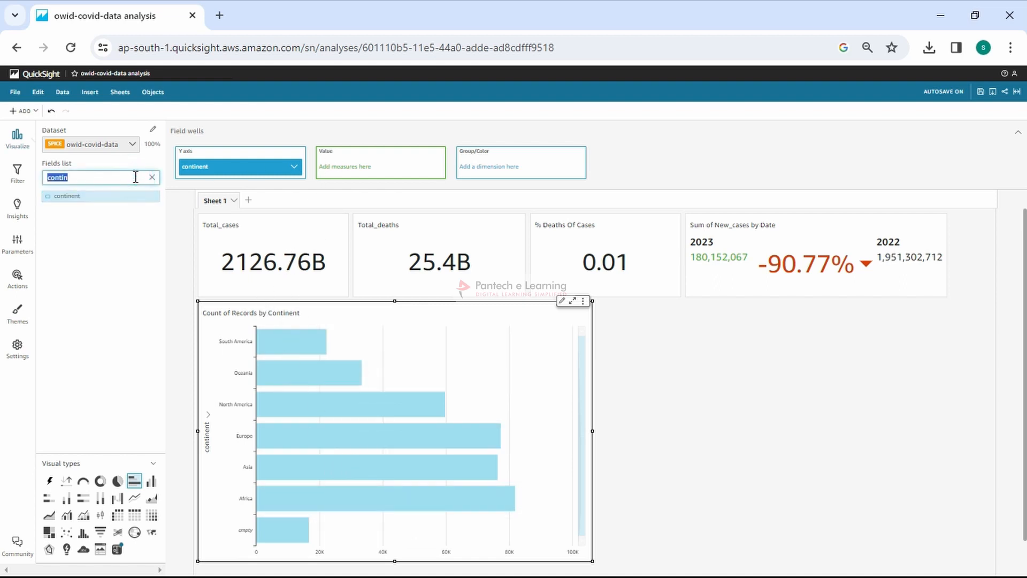
text(new)
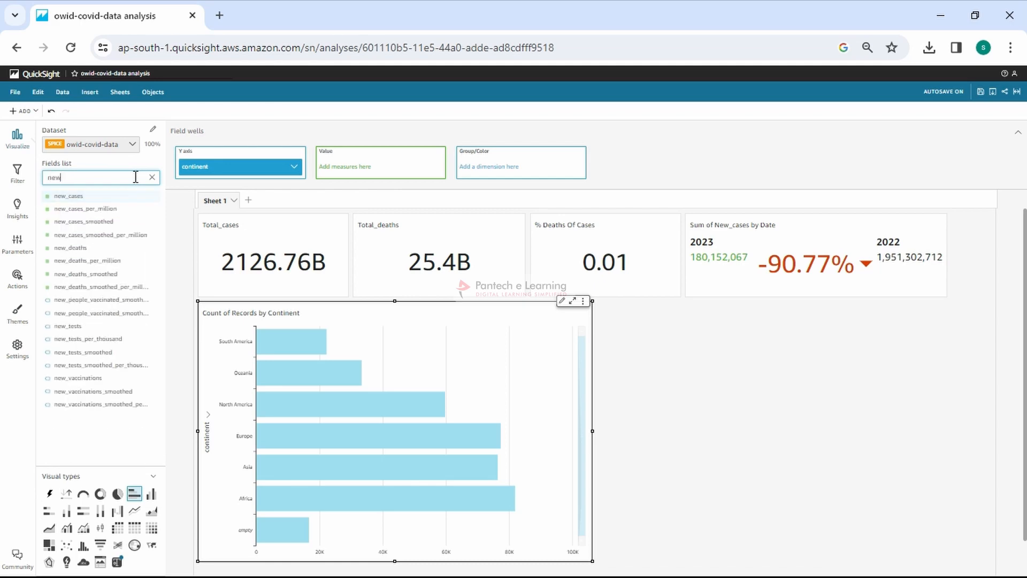
drag(51, 196, 360, 166)
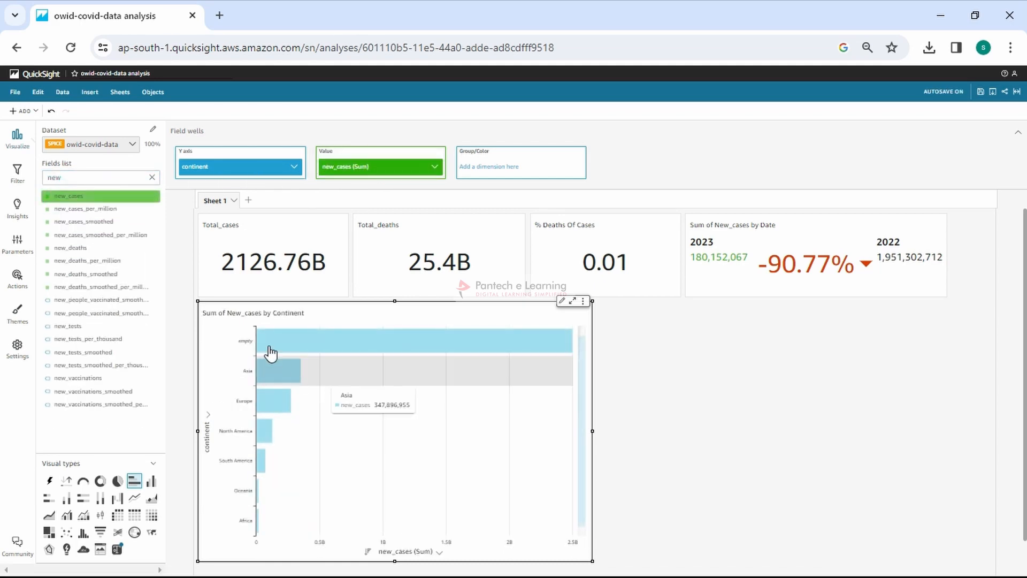
Step: Exclude the empty continent category from the New_cases by Continent bar chart
click(298, 338)
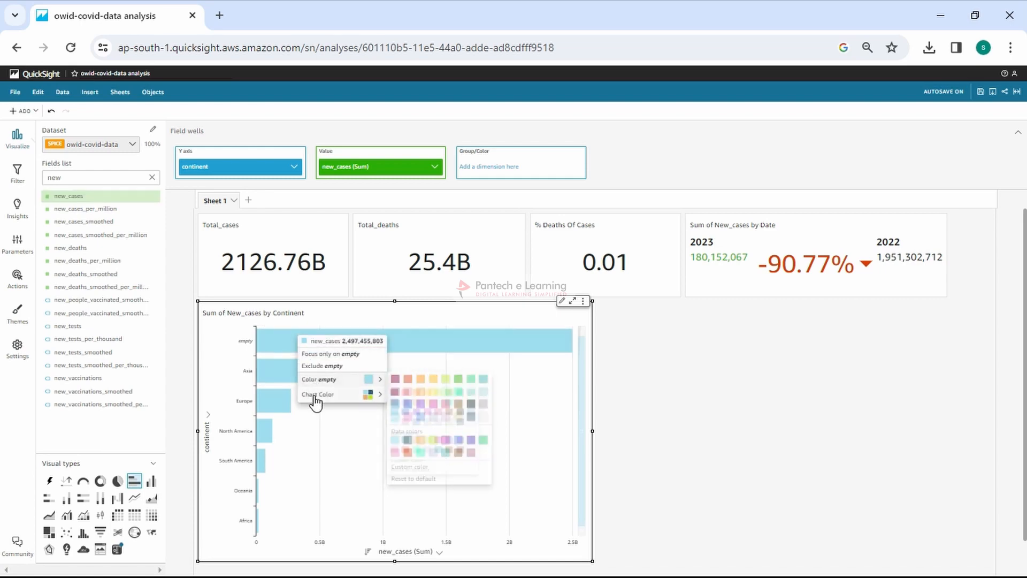
click(328, 366)
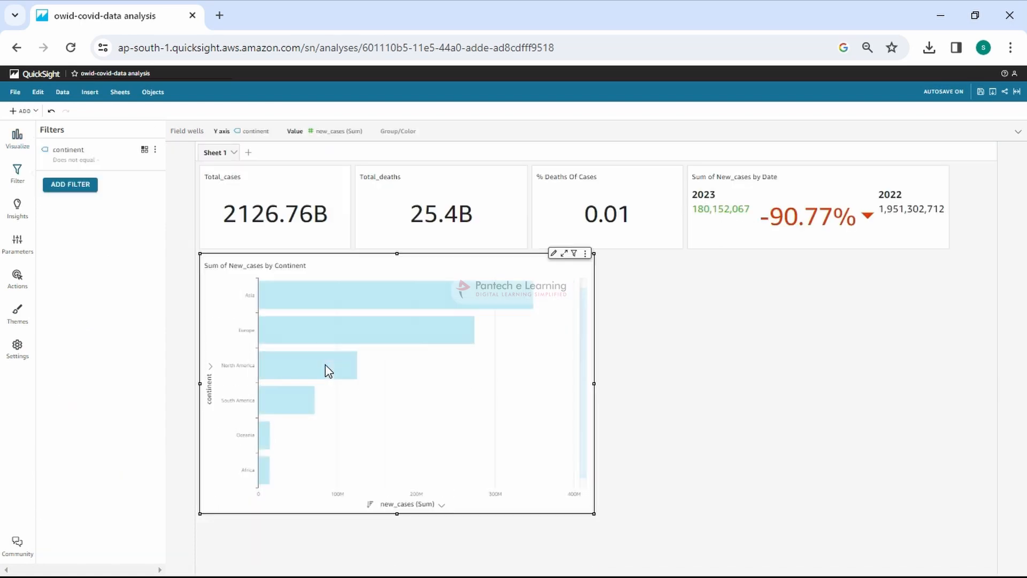
mouse_move(311, 342)
key(ctrl+plus)
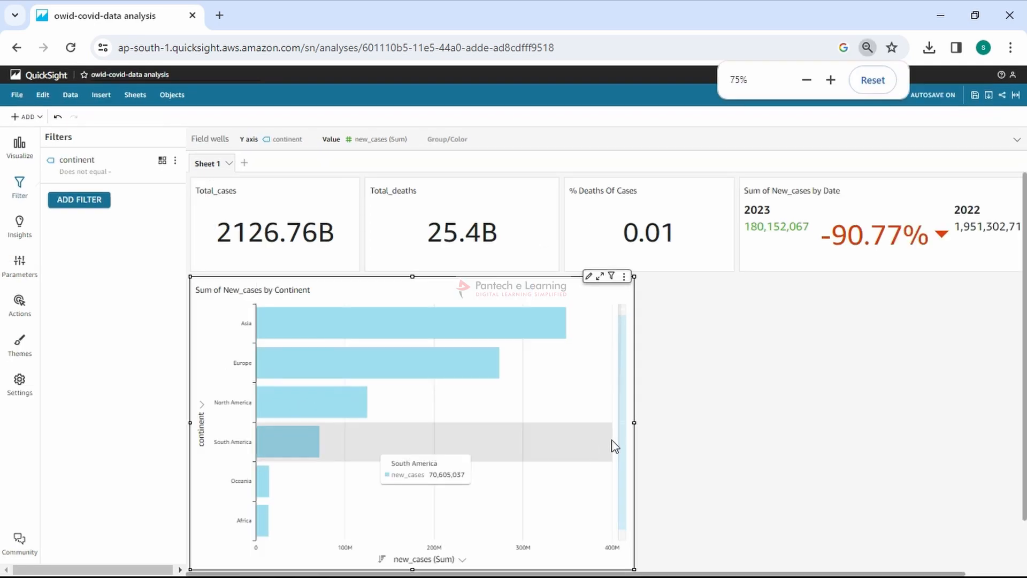
Step: Change the chart color of the New_cases by Continent bars to orange-red and shrink the visual to free space beside it
mouse_move(339, 402)
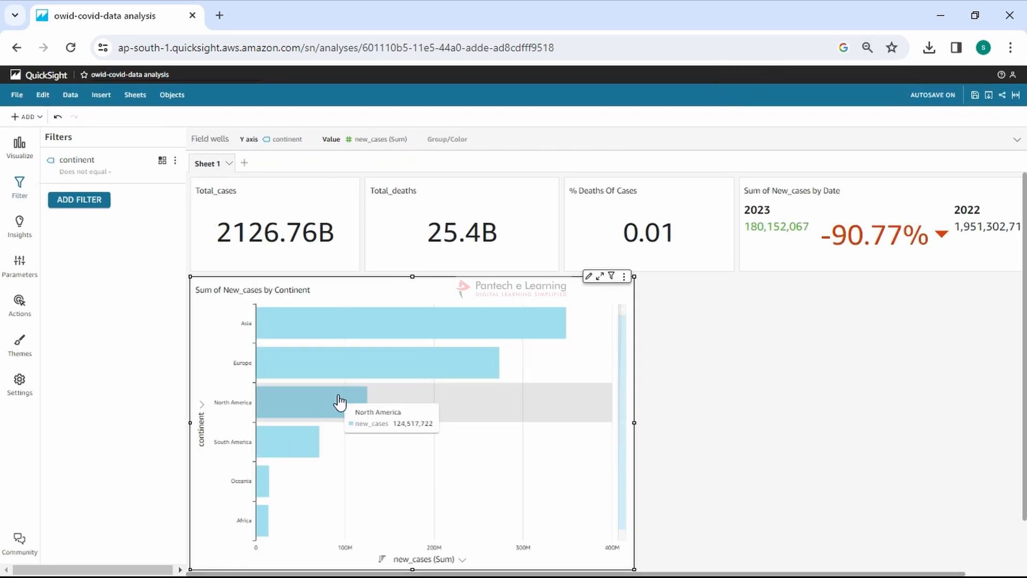
mouse_move(316, 453)
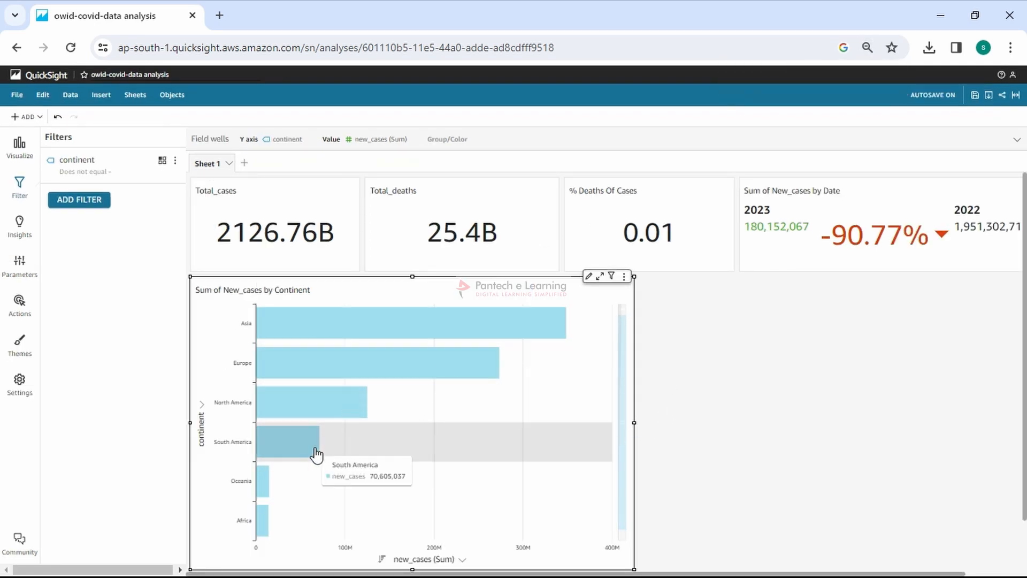
mouse_move(603, 386)
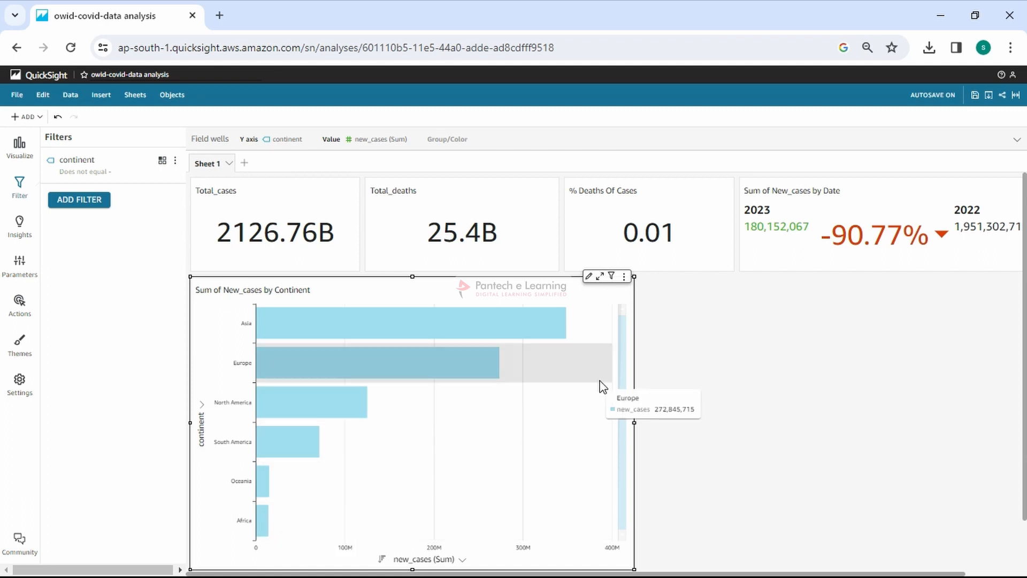
click(566, 323)
mouse_move(615, 369)
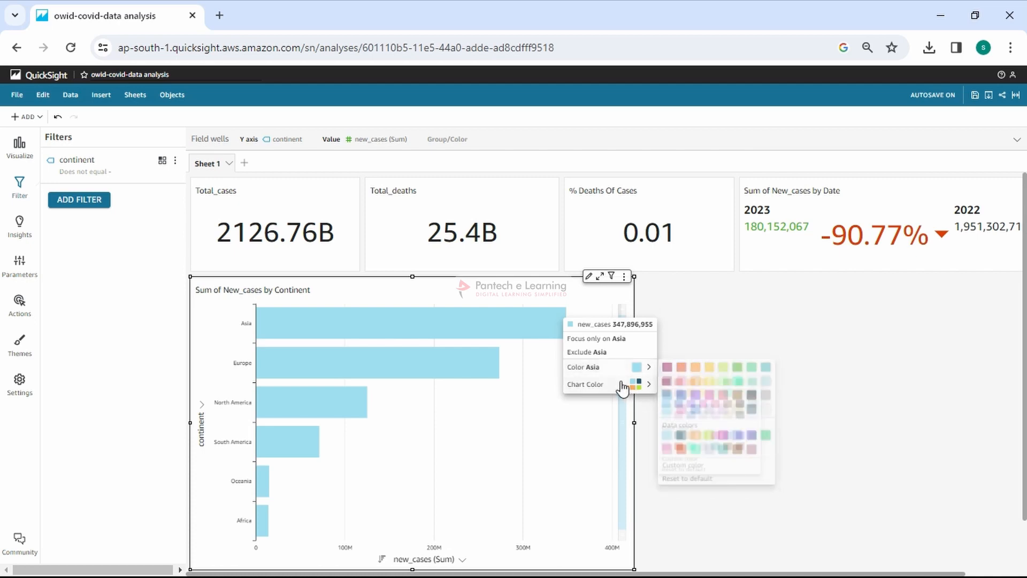
mouse_move(624, 386)
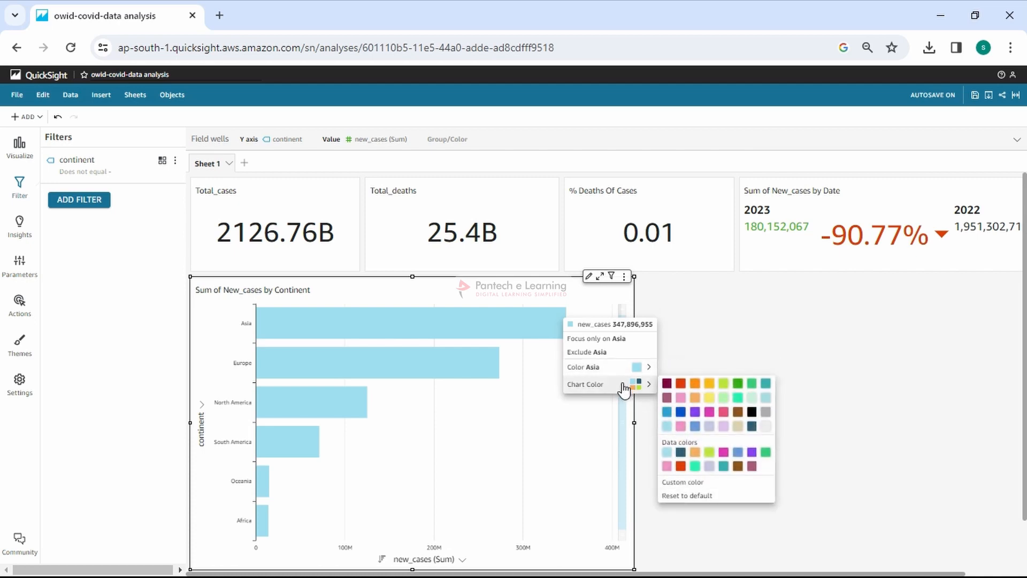
click(681, 384)
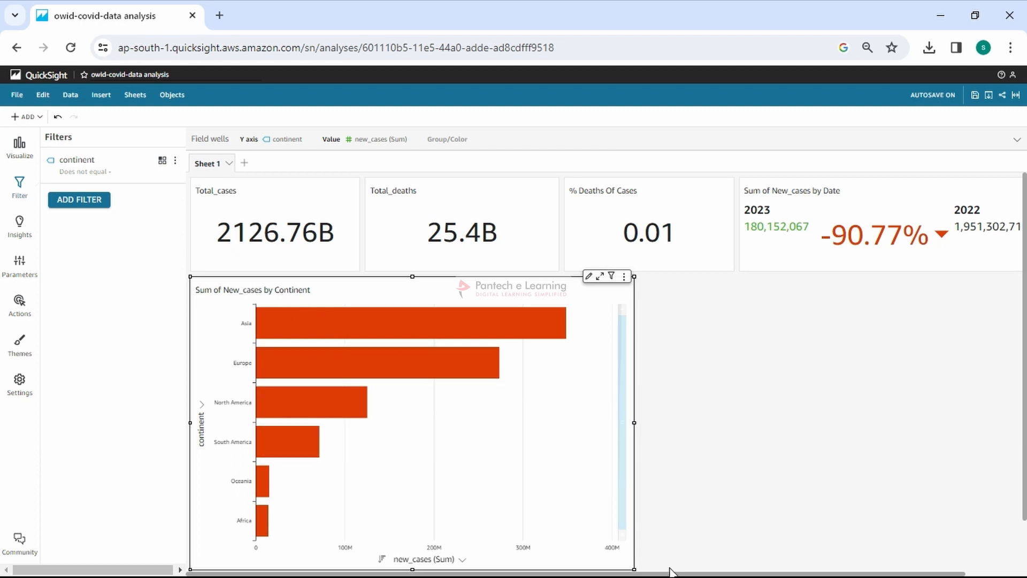
scroll(644, 524, down, 1)
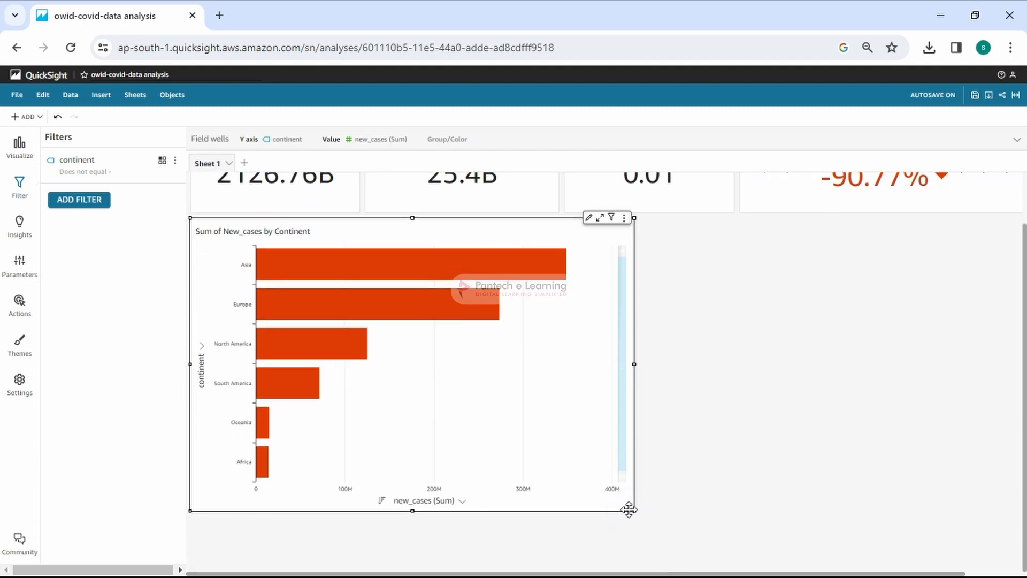
drag(635, 511, 521, 486)
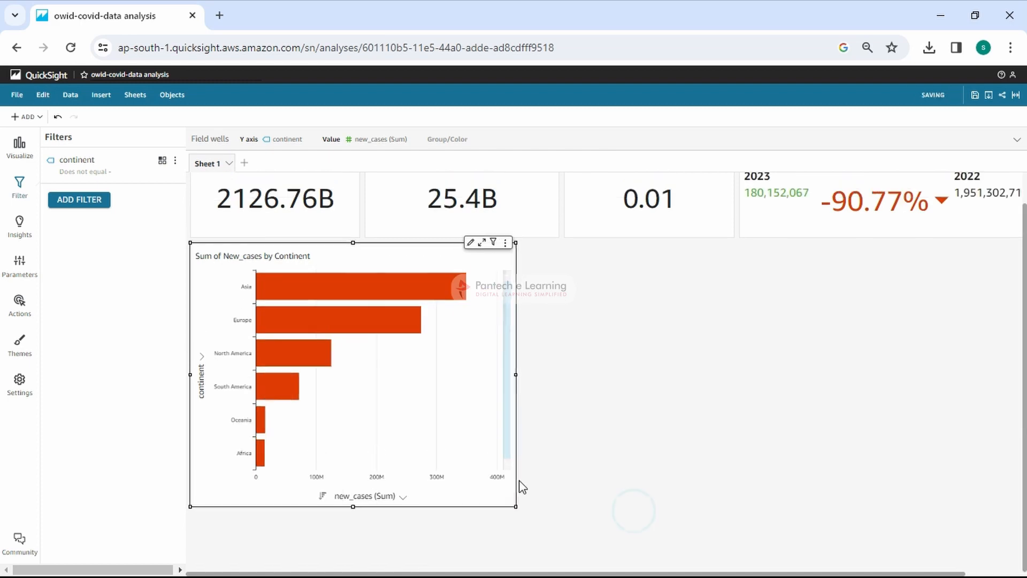
Step: Add a new visual beside the continent bar chart and plot the Coordinates field in it as a map
click(21, 152)
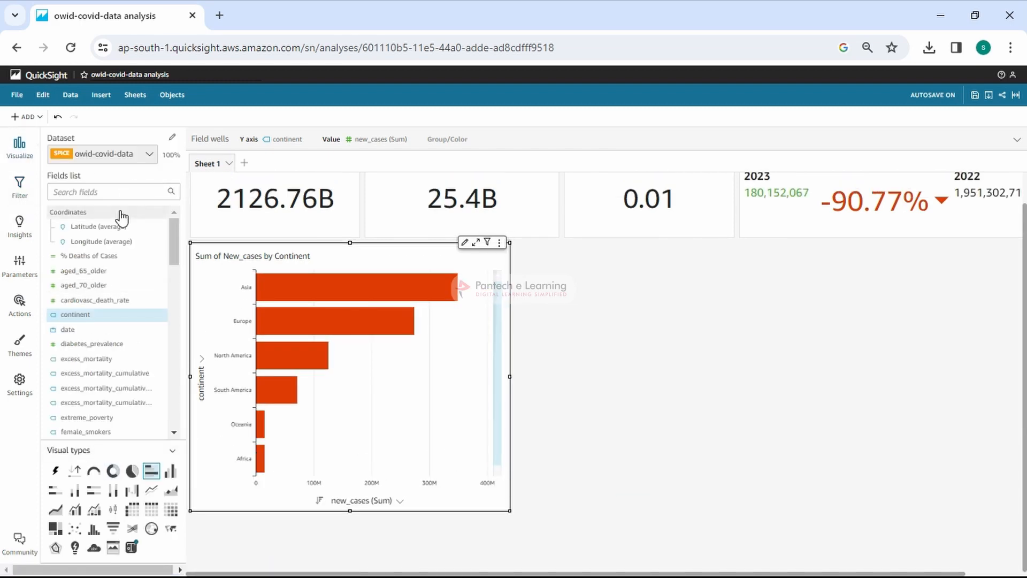
click(130, 191)
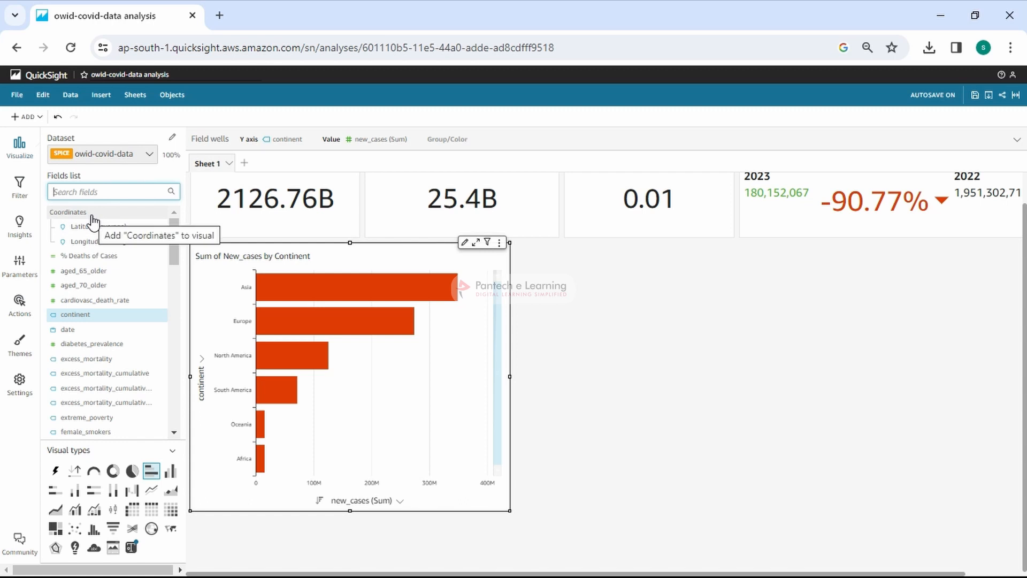
click(28, 118)
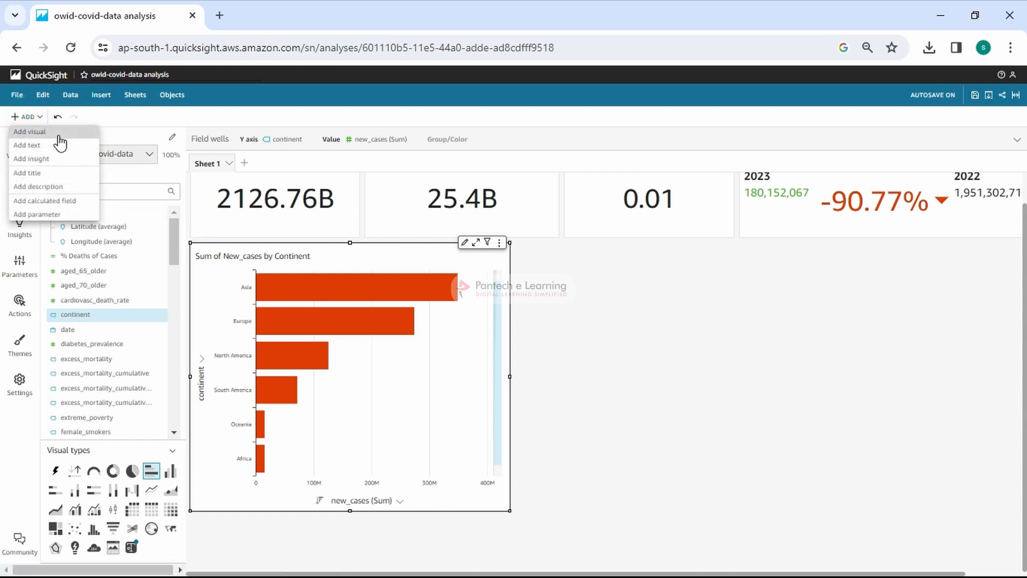
click(53, 132)
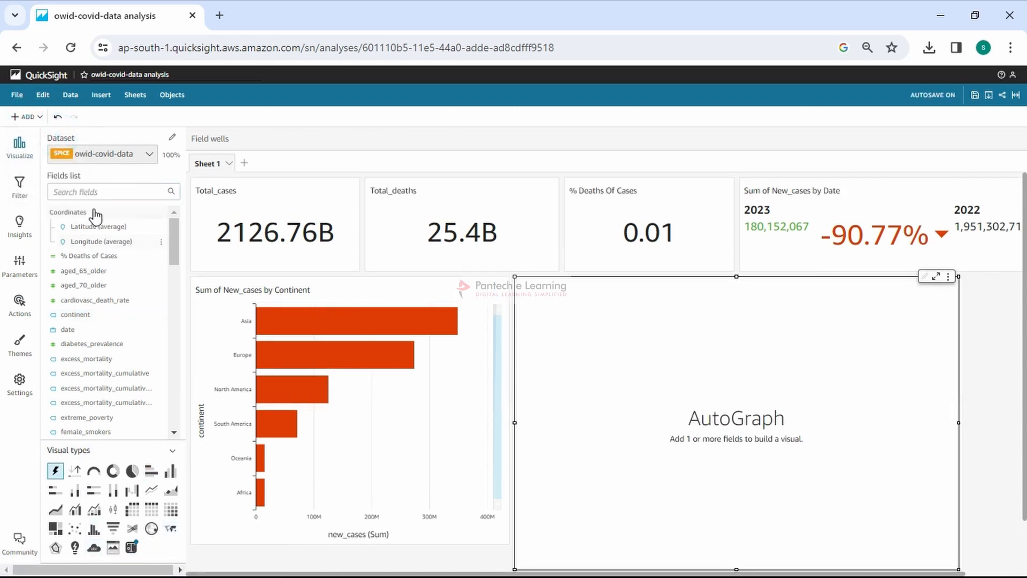
drag(68, 213, 717, 426)
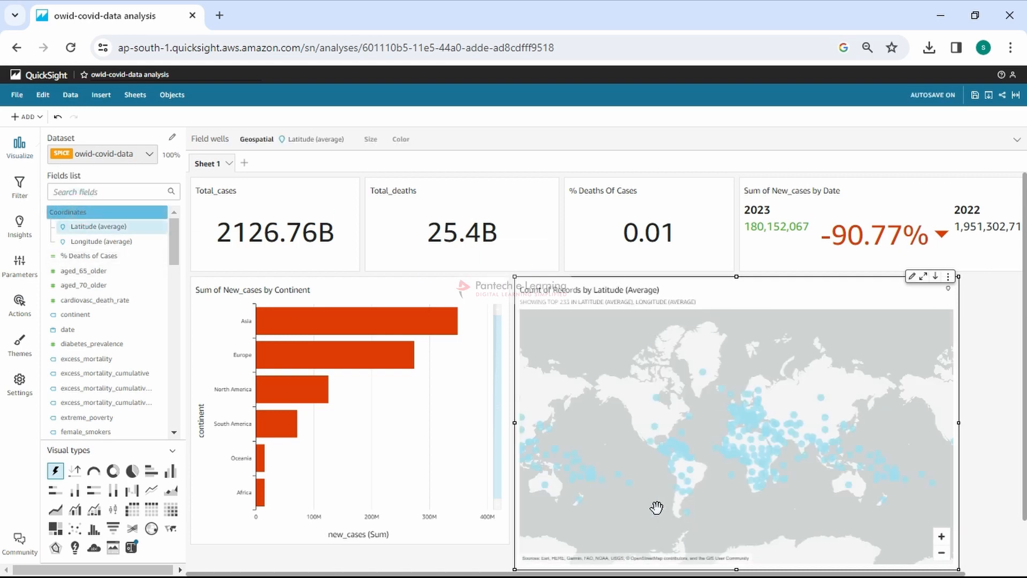
Step: Examine the location points plotted on the map, across the world and closely around India
scroll(727, 485, up, 2)
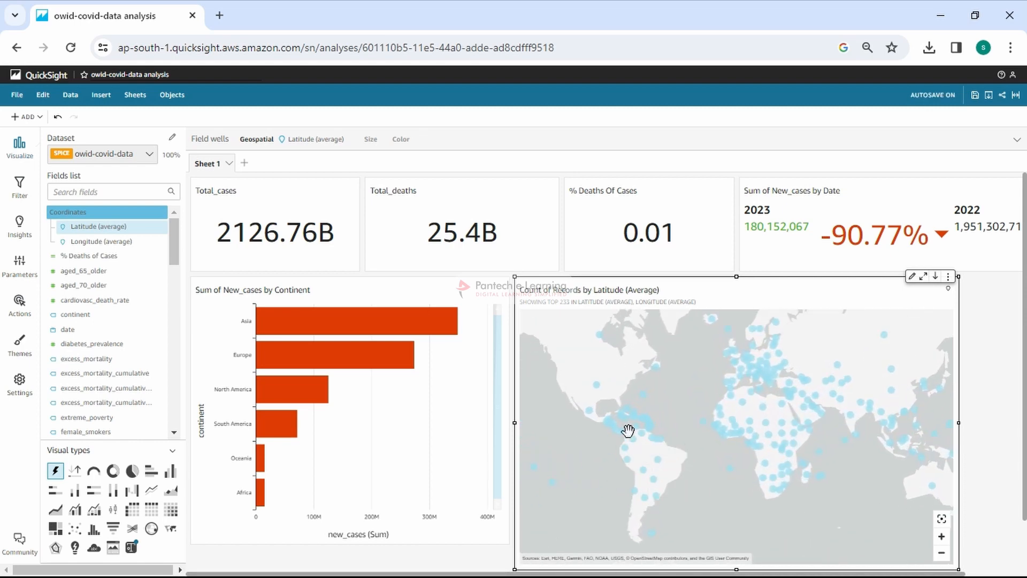
mouse_move(658, 437)
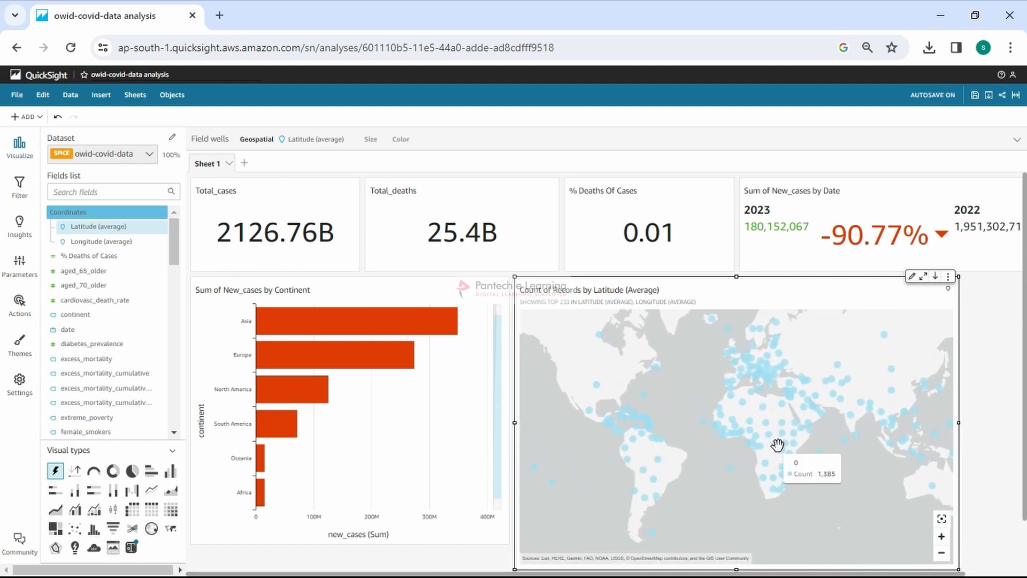
scroll(834, 416, down, 1)
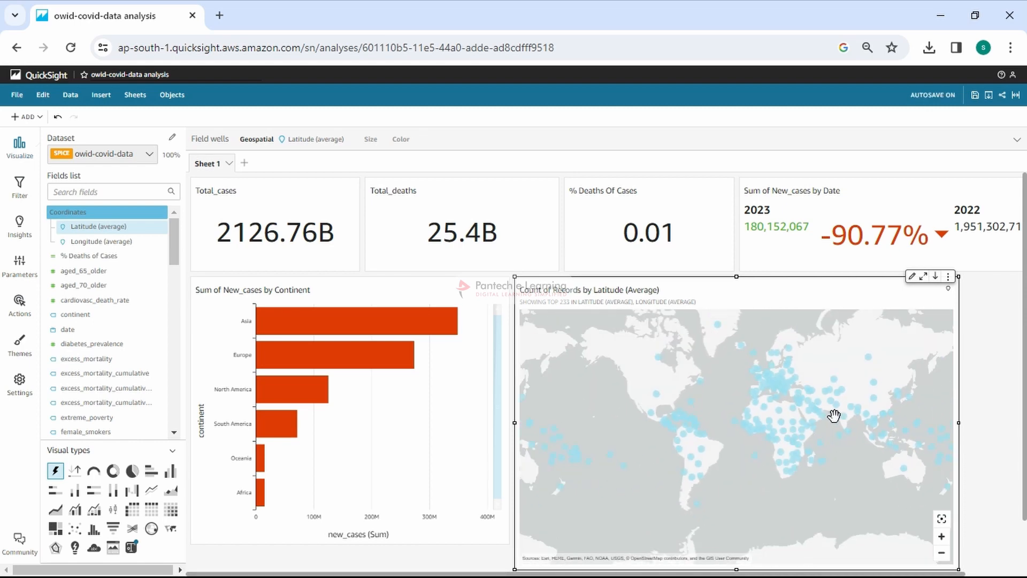
double_click(865, 444)
scroll(726, 416, up, 2)
double_click(716, 482)
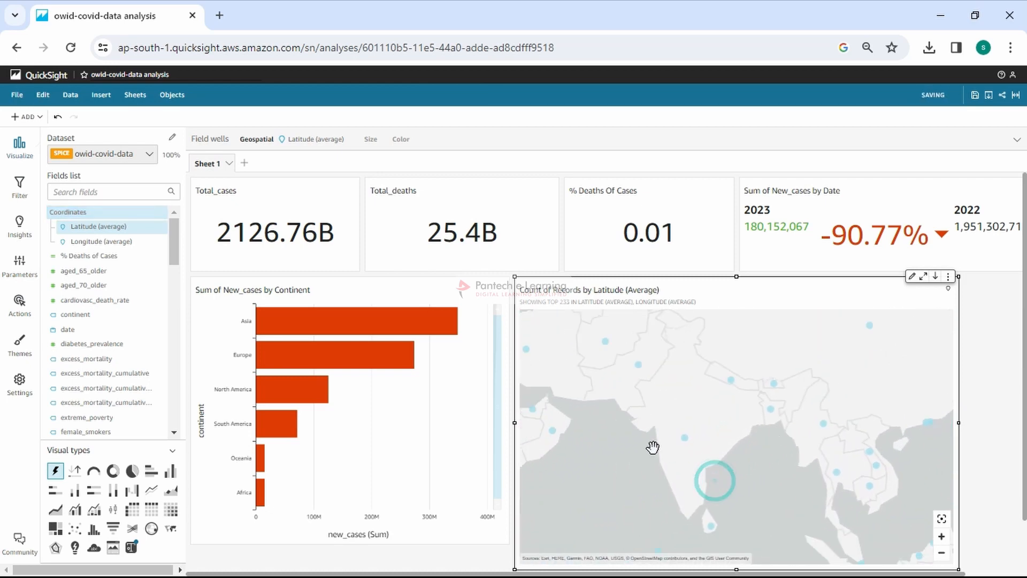
double_click(741, 467)
scroll(741, 436, down, 3)
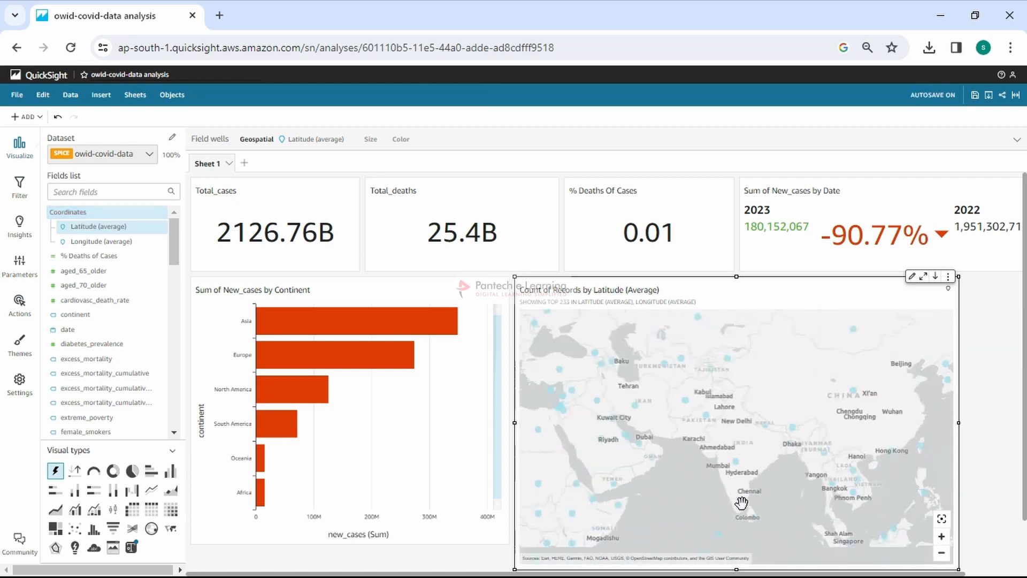
drag(748, 428, 776, 439)
scroll(784, 447, down, 2)
Step: Search the fields for new and assign new_cases as the Size measure of the map
click(481, 140)
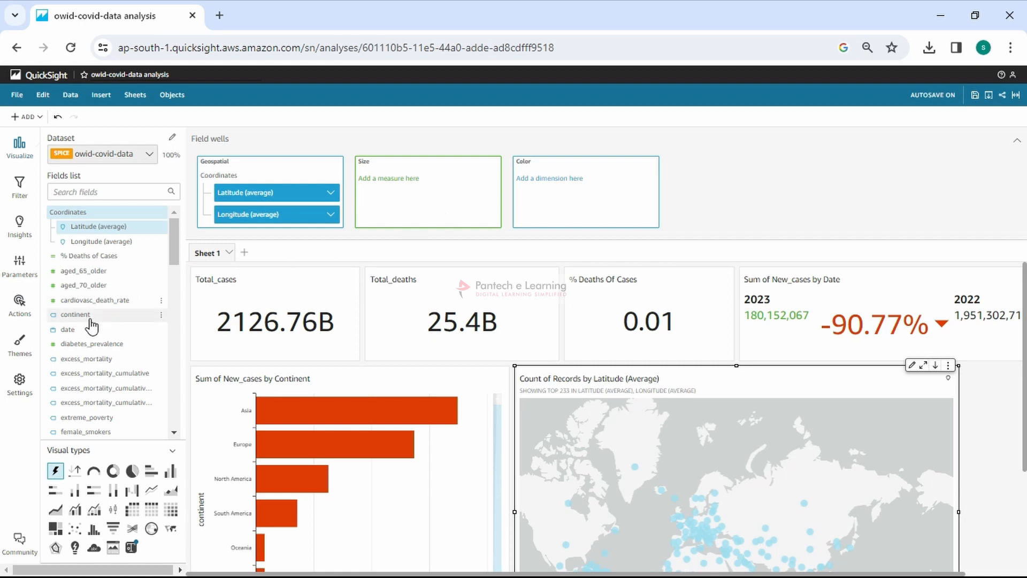
scroll(92, 325, down, 5)
scroll(100, 391, up, 5)
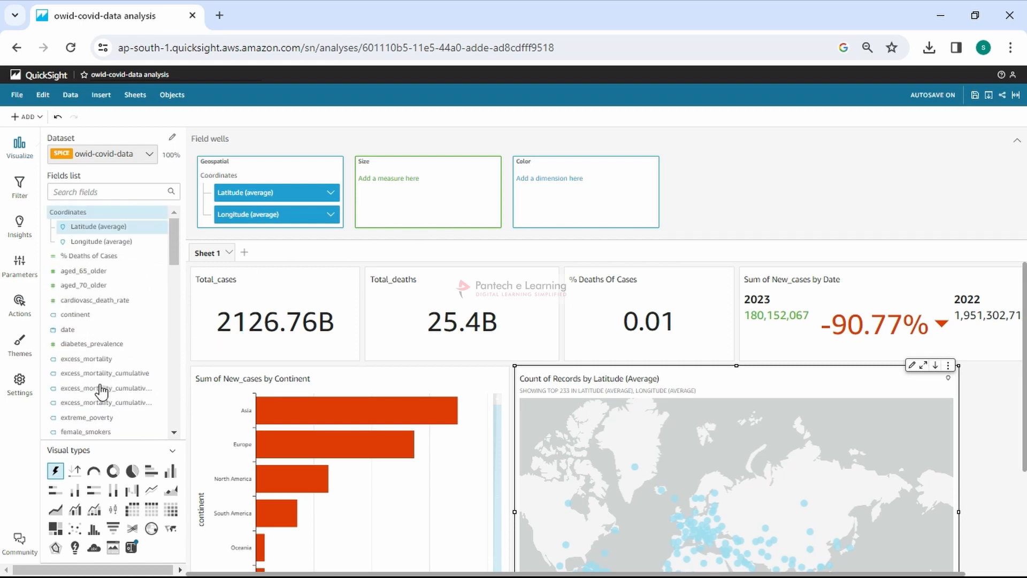
click(104, 193)
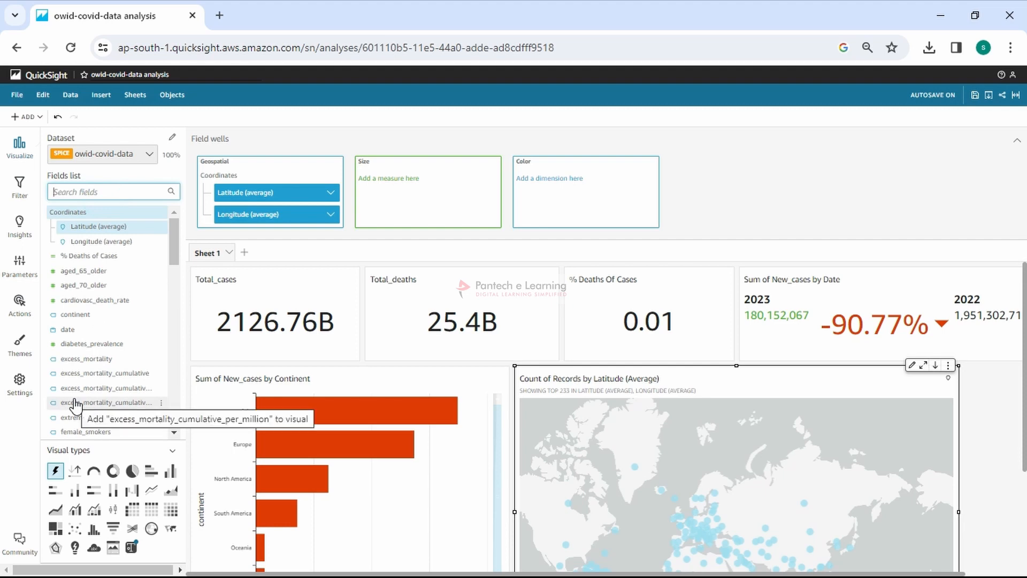
text(new)
drag(94, 214, 433, 214)
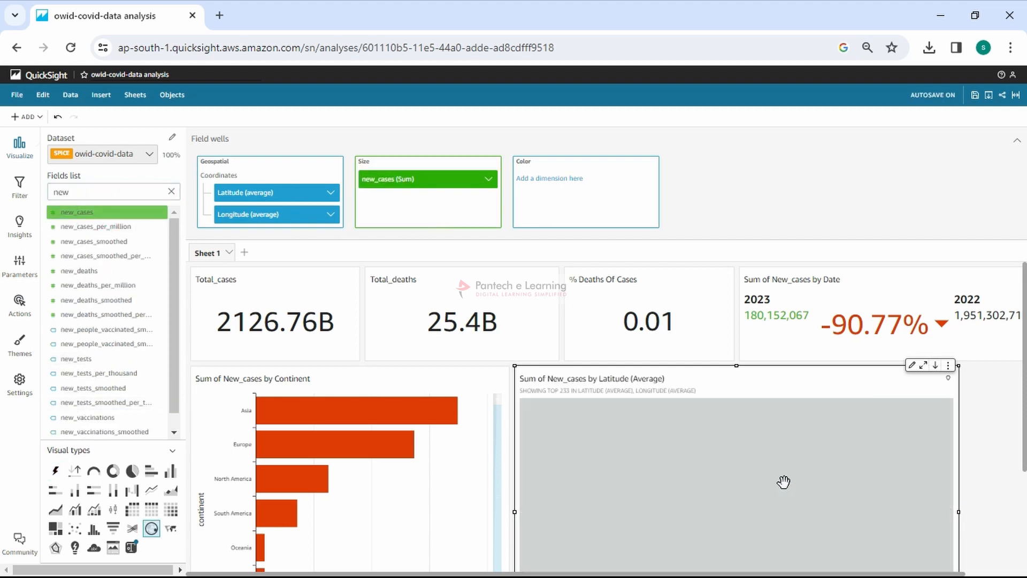
scroll(1003, 469, down, 3)
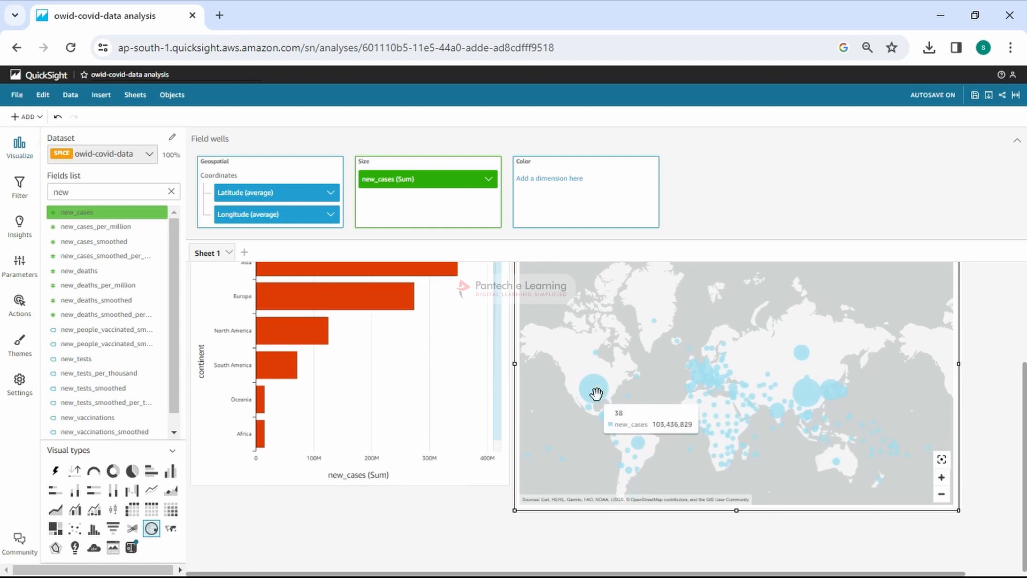
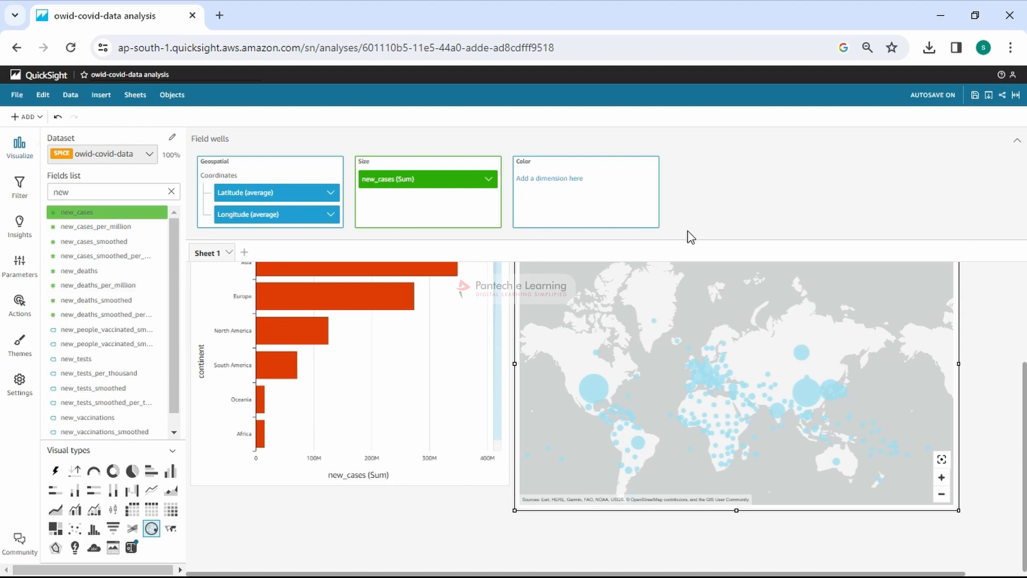
Step: Create a single-value string parameter named metrics with the static default value new_cases
click(24, 117)
click(47, 215)
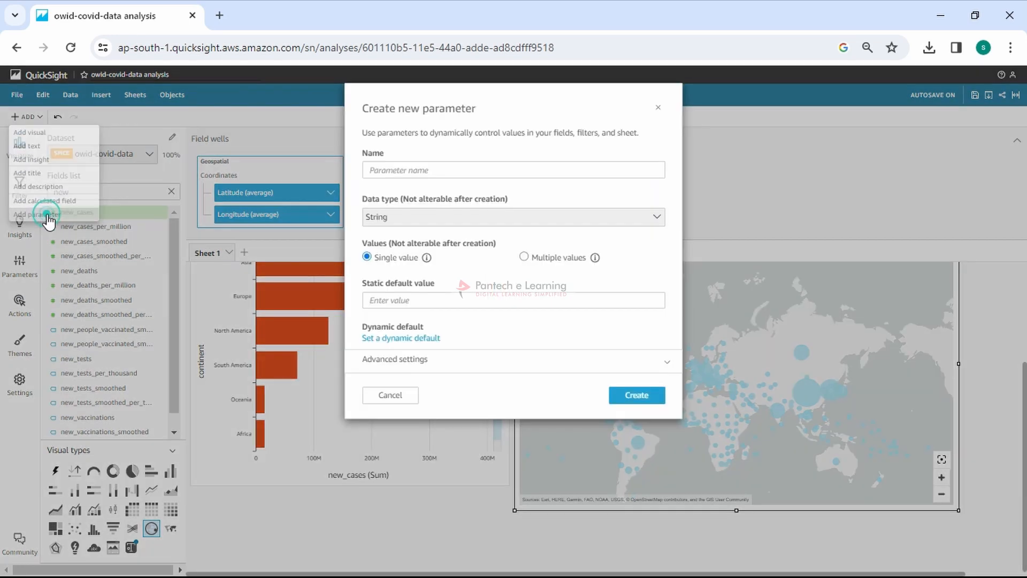
click(459, 170)
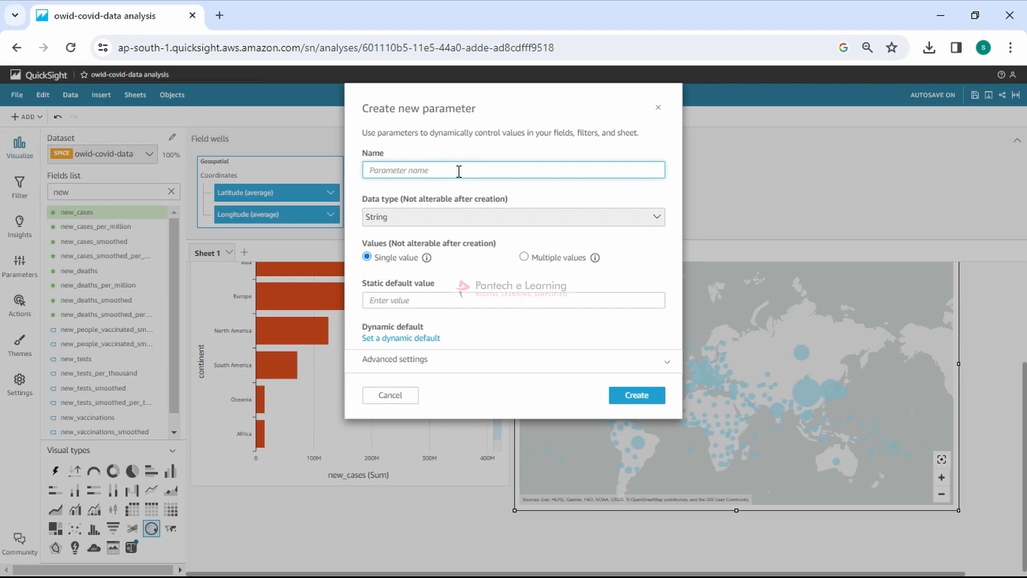
text(Metrics)
click(450, 301)
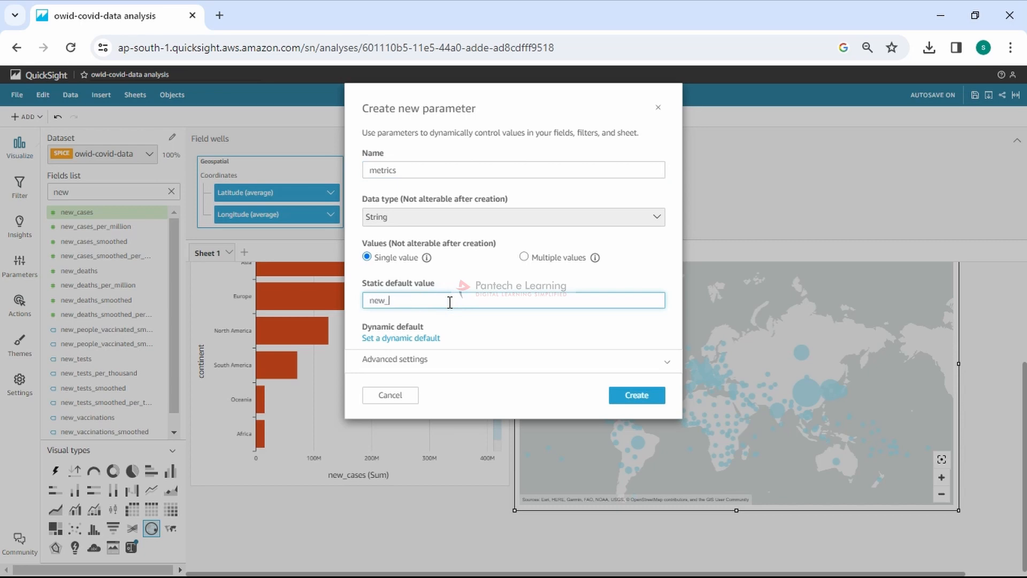
click(614, 397)
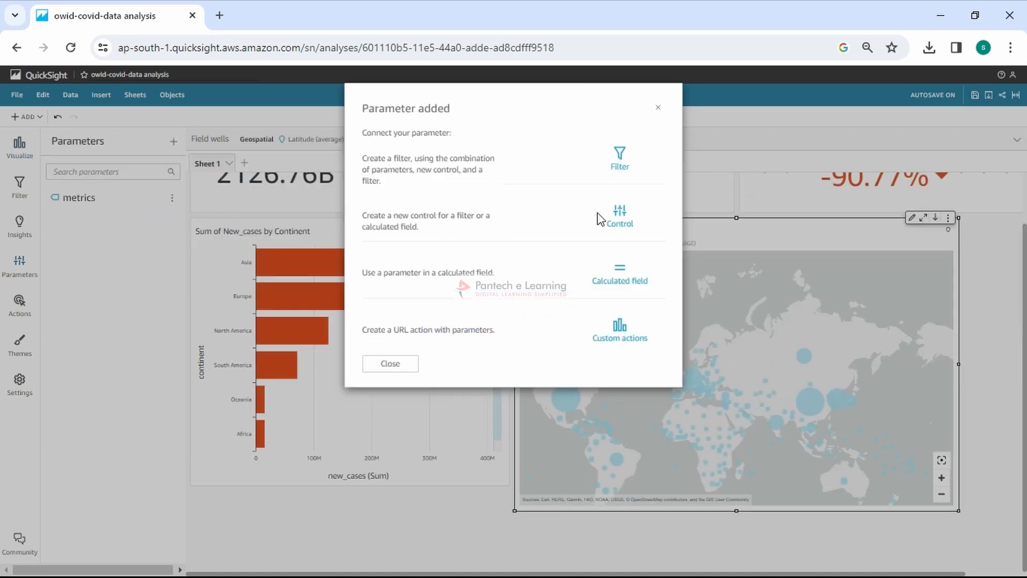
Step: Add a dropdown control named metrics with the specific values new cases, new cases per million, new deaths and new deaths per million
click(620, 217)
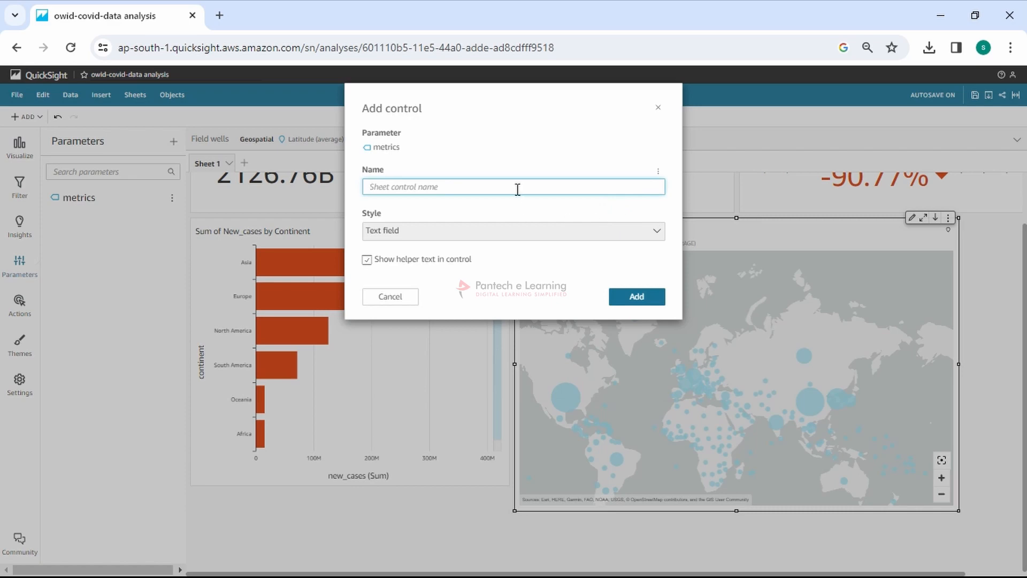
click(516, 230)
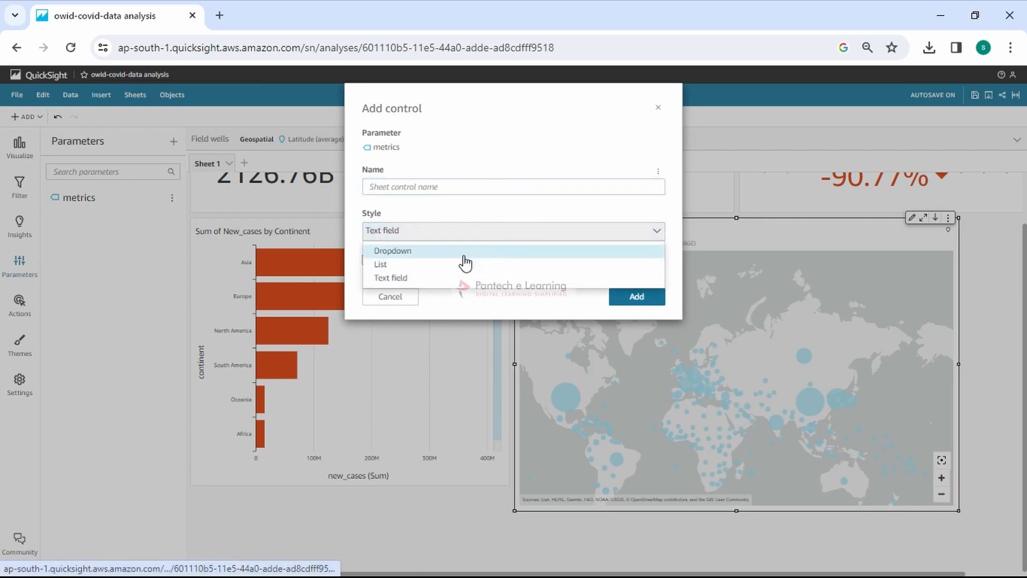
click(464, 252)
click(474, 185)
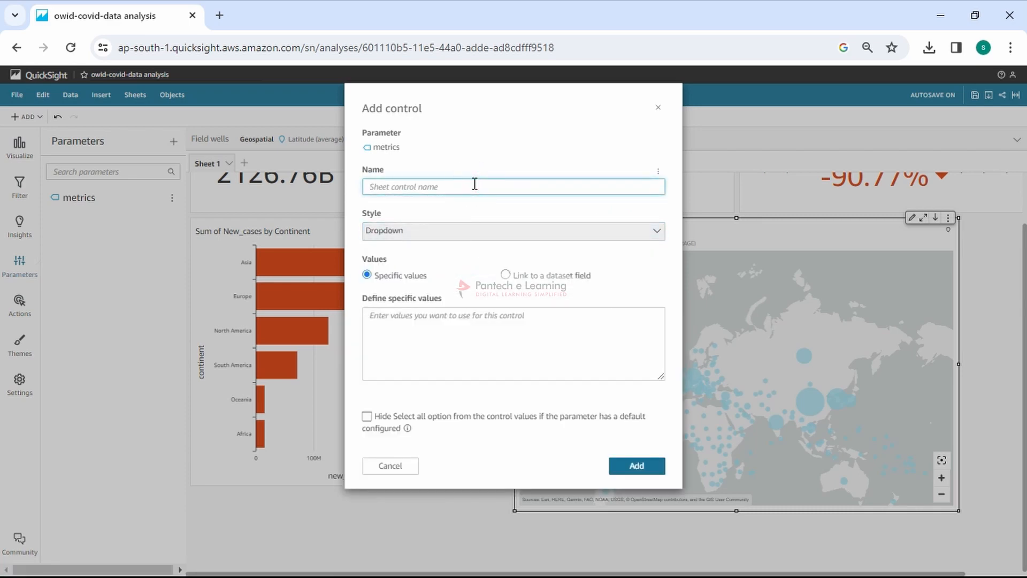
text(metrics)
click(444, 334)
text(new deaths per million)
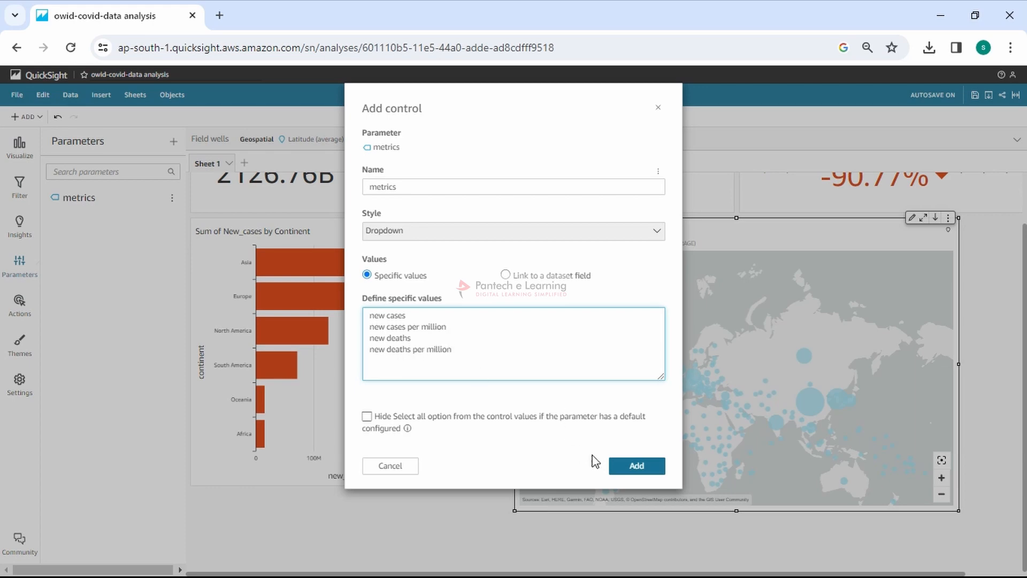
click(639, 476)
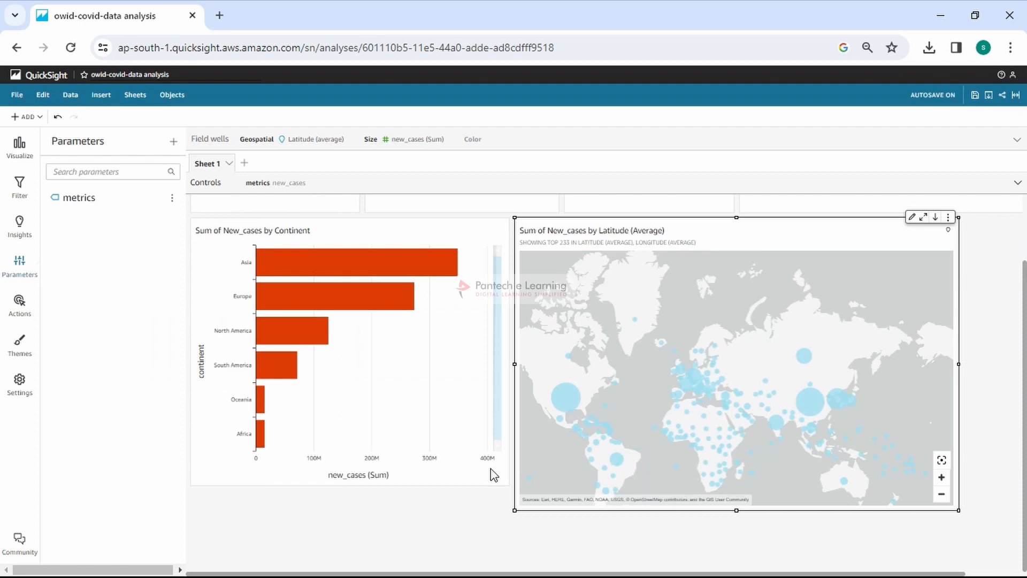
Step: Review the map's field assignments and the settings of the metrics parameter
click(475, 143)
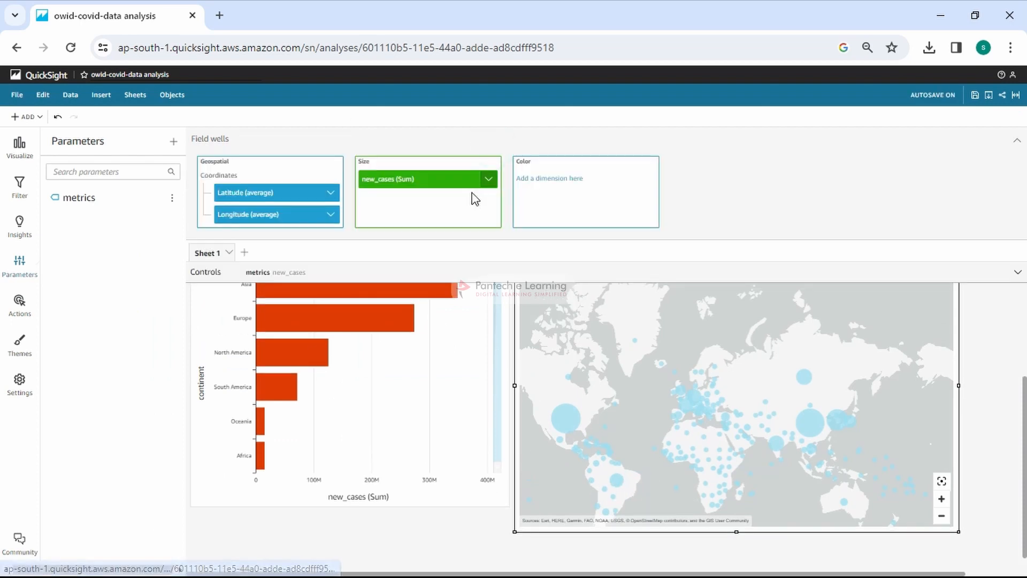
click(172, 197)
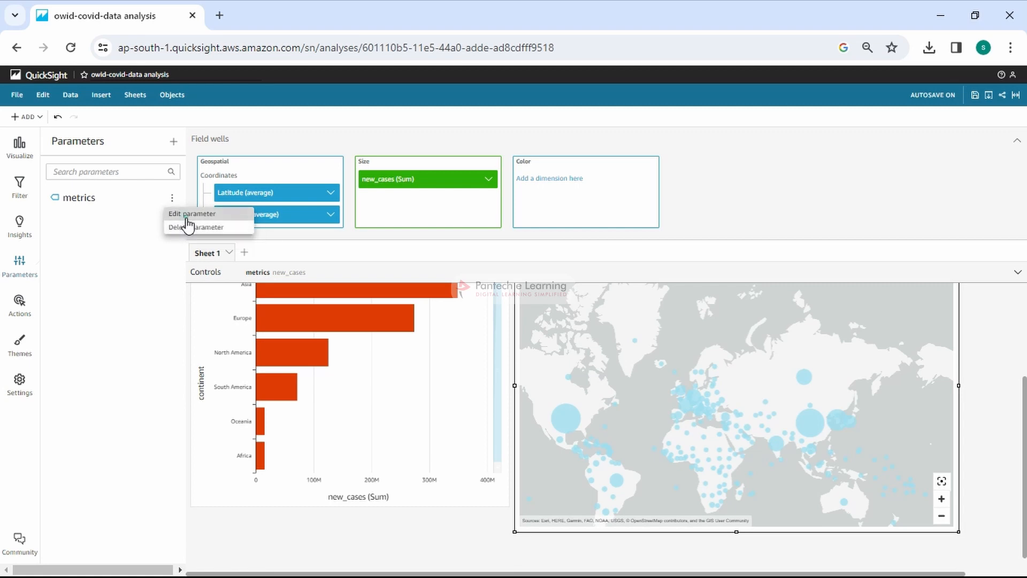
click(187, 216)
click(398, 389)
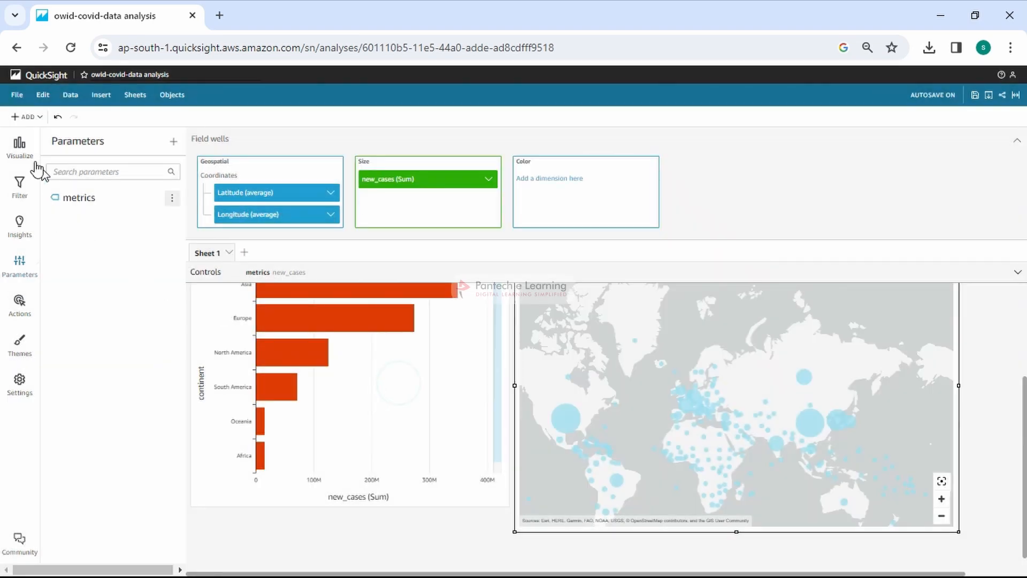
Step: Search the dataset fields for per and met to check which metric fields exist
click(19, 144)
click(104, 188)
text(per)
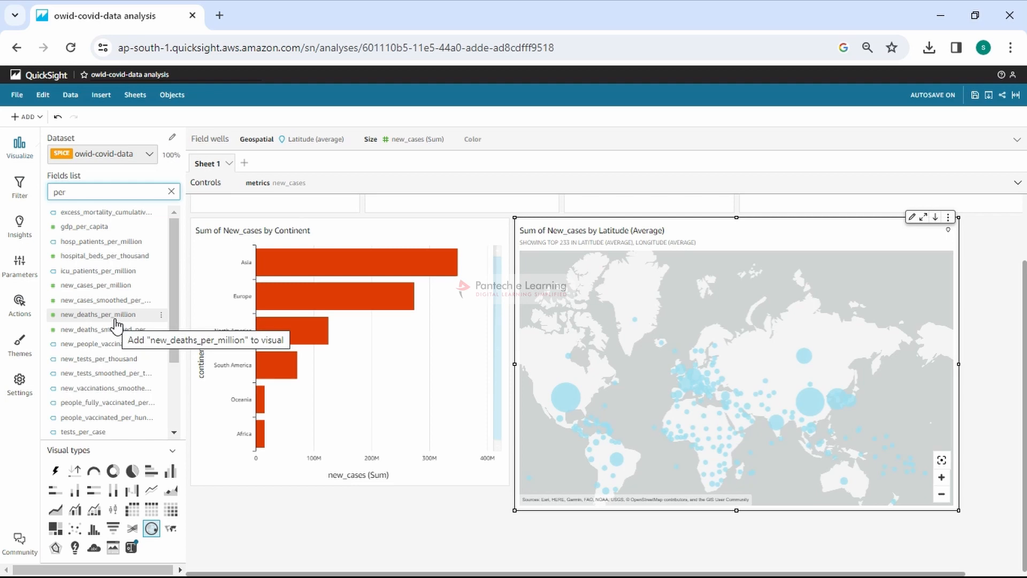
click(19, 187)
click(19, 146)
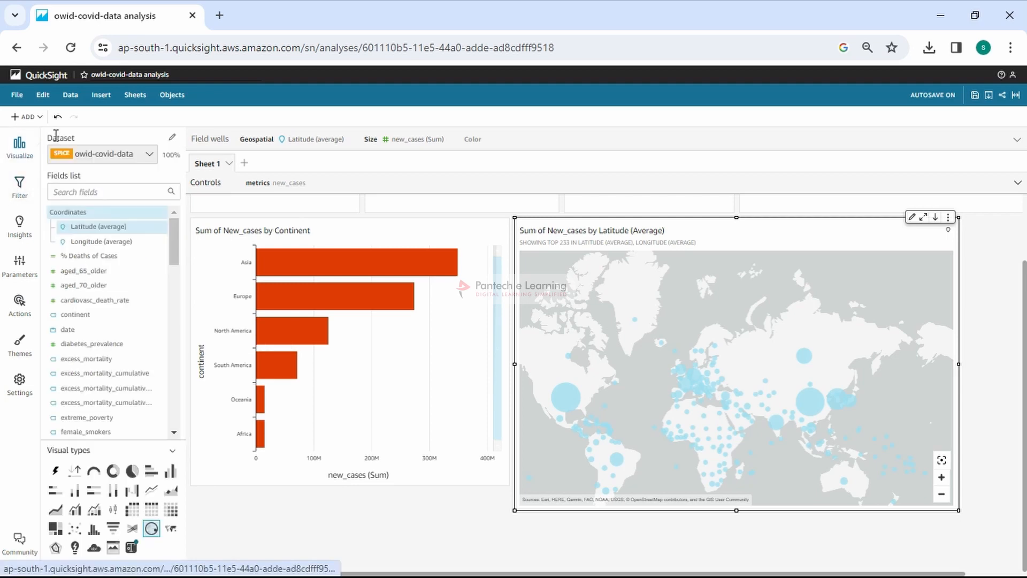
scroll(91, 321, down, 5)
click(112, 192)
text(m)
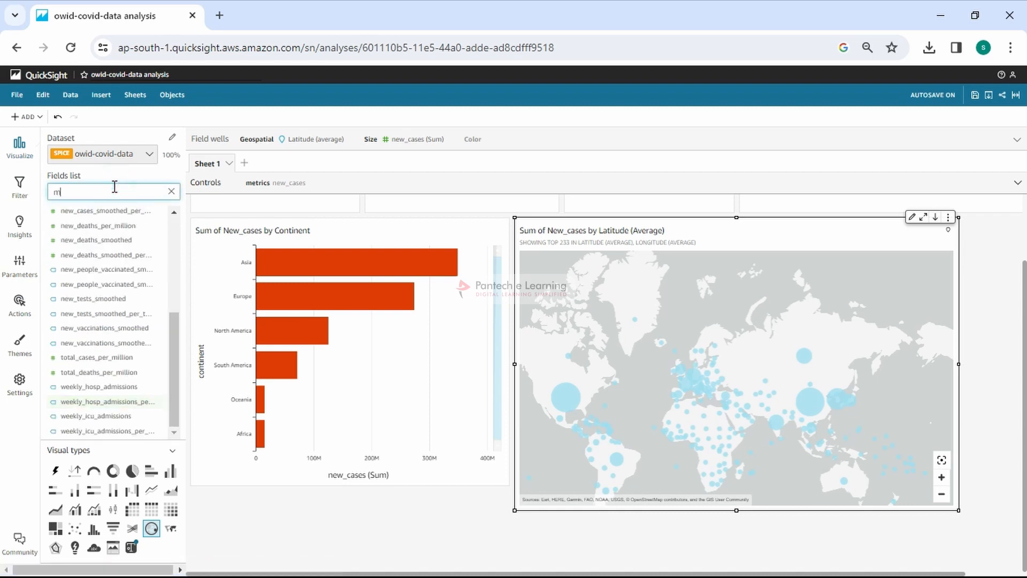
text(et)
key(BackSpace)
key(BackSpace)
key(BackSpace)
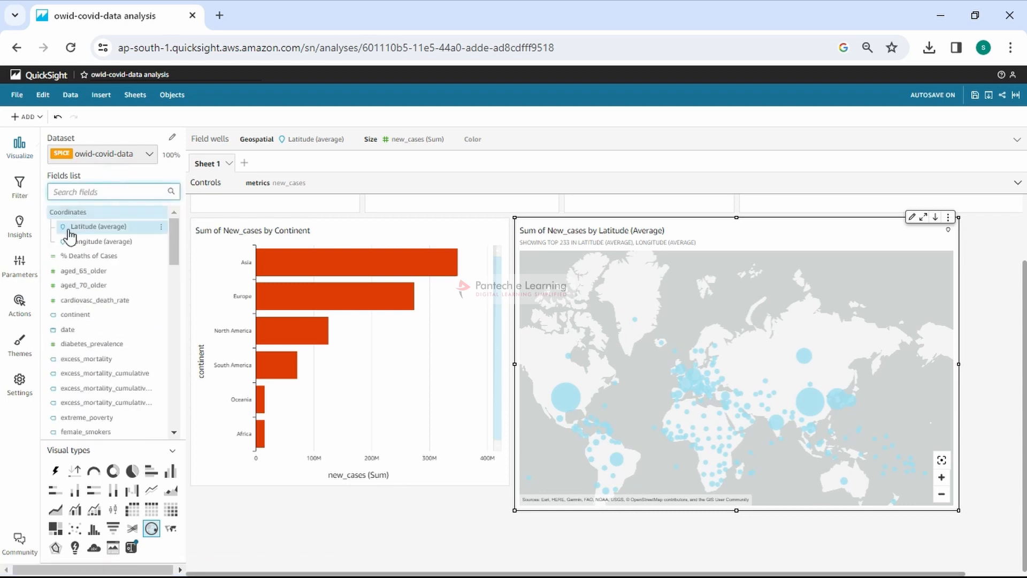
Step: Move the metrics dropdown control out of the controls area onto the sheet
click(19, 265)
click(86, 202)
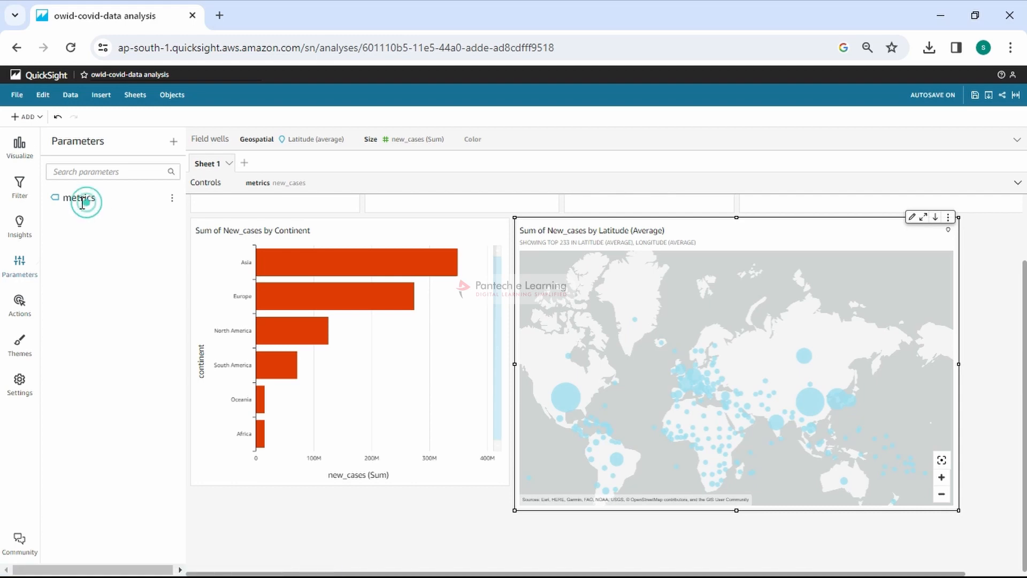
click(294, 187)
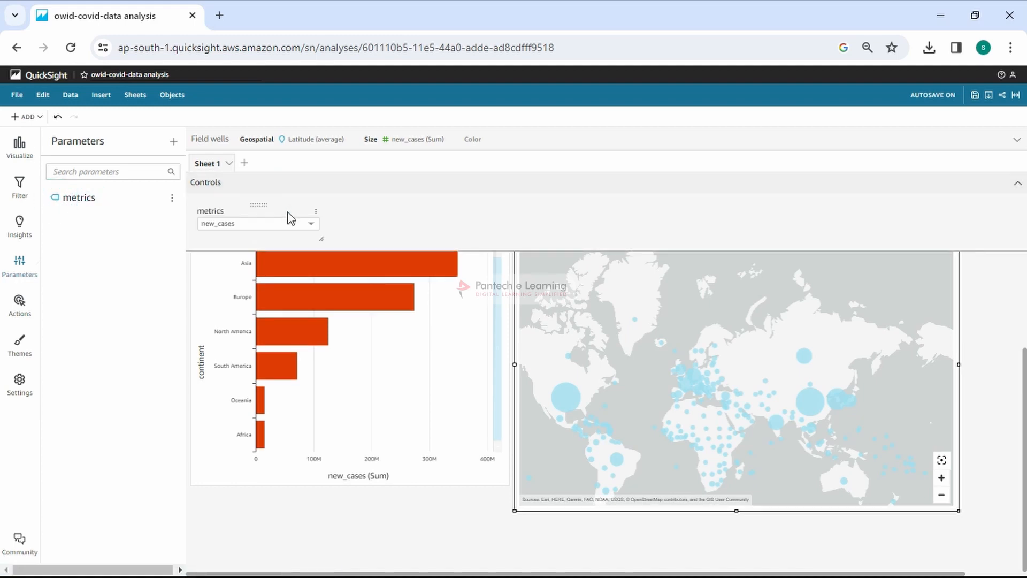
click(316, 216)
click(293, 223)
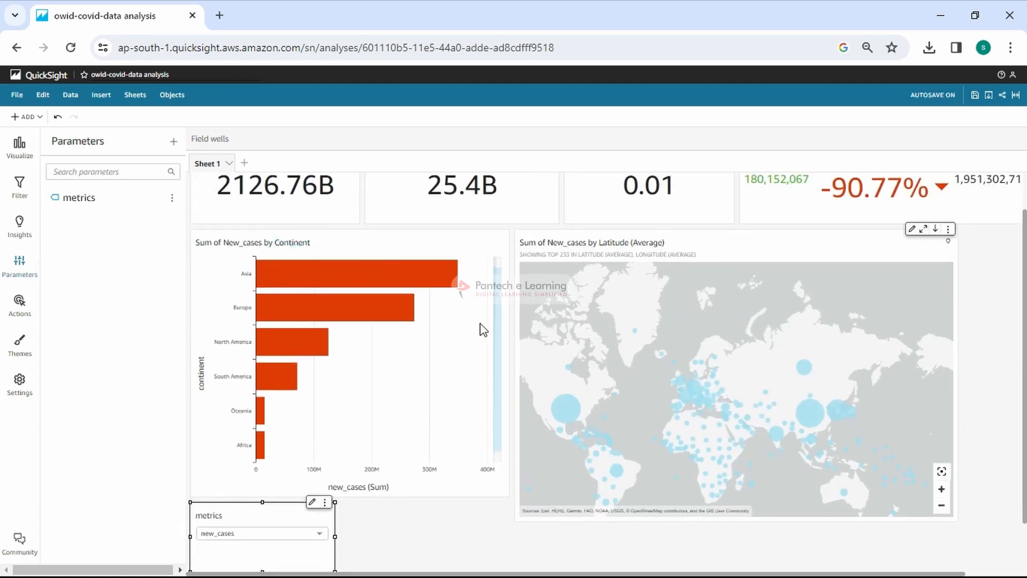
Step: Switch the metrics dropdown through new cases and new cases per million to new deaths, and reduce the control's height
scroll(278, 514, down, 1)
click(307, 476)
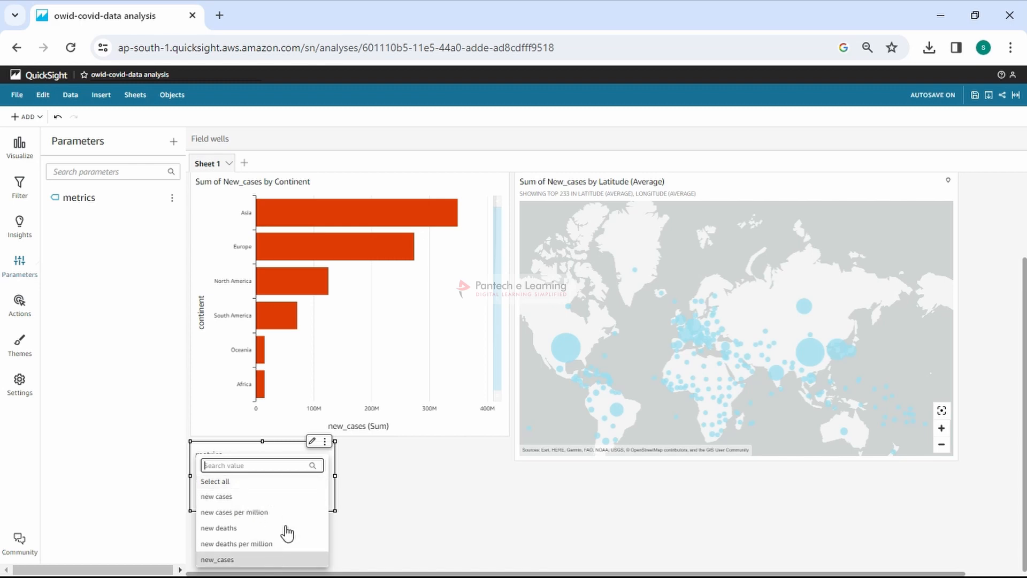
click(274, 496)
click(276, 474)
click(264, 511)
click(282, 472)
click(263, 543)
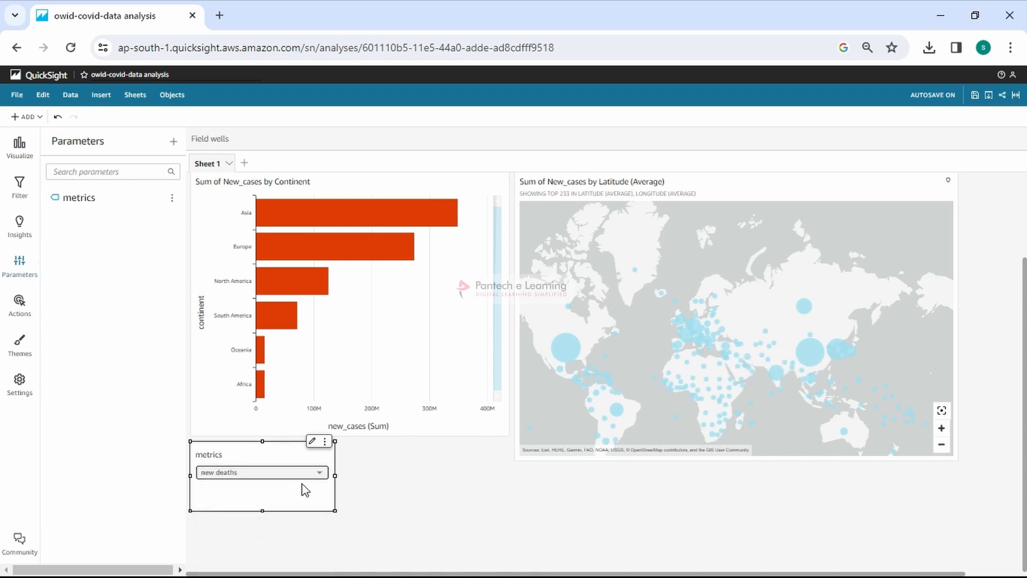
drag(335, 510, 329, 487)
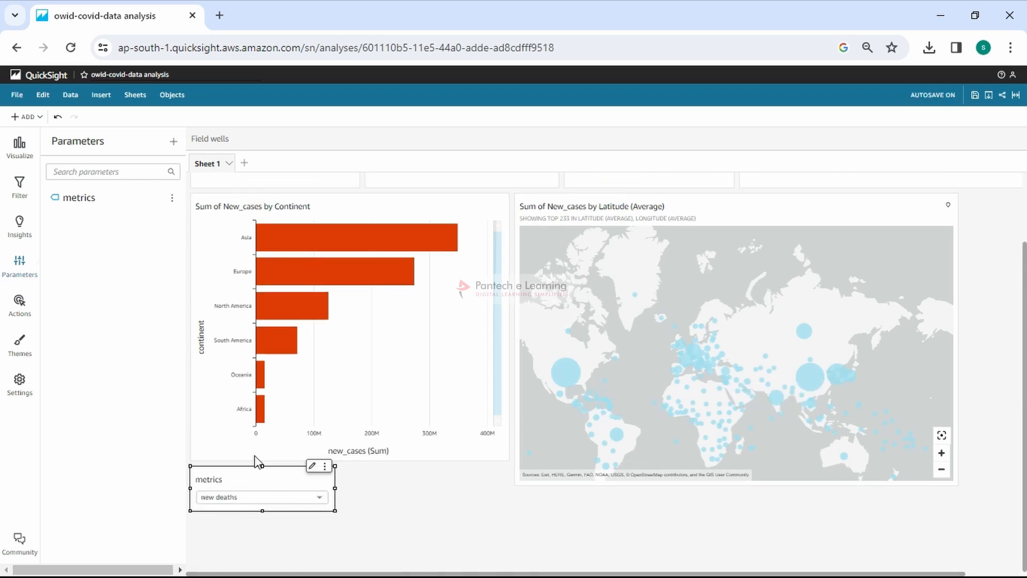
Step: Start a new calculated field named metricsdisplay
click(20, 149)
click(24, 117)
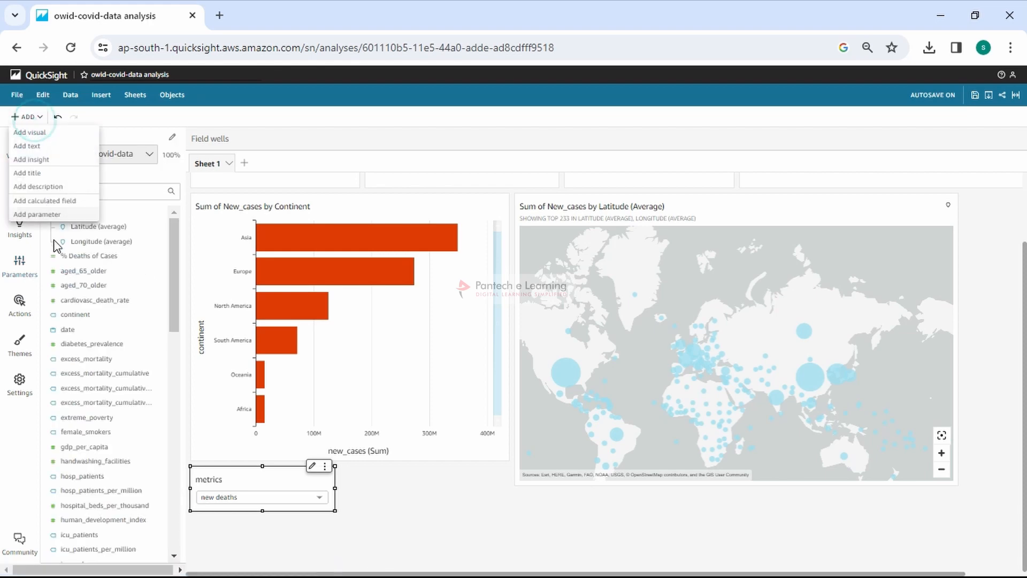
click(61, 201)
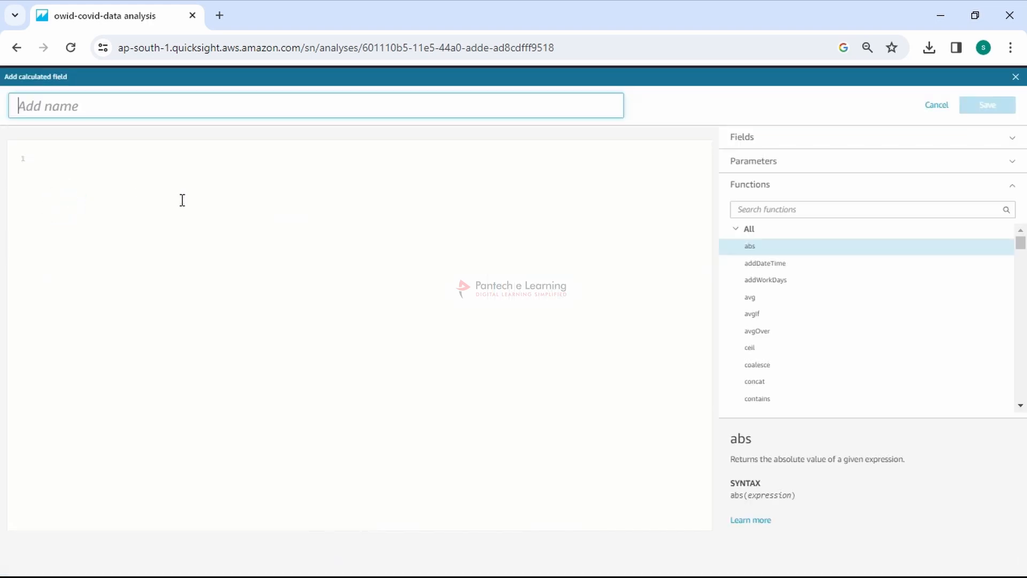
click(57, 106)
text(metricsdisplay)
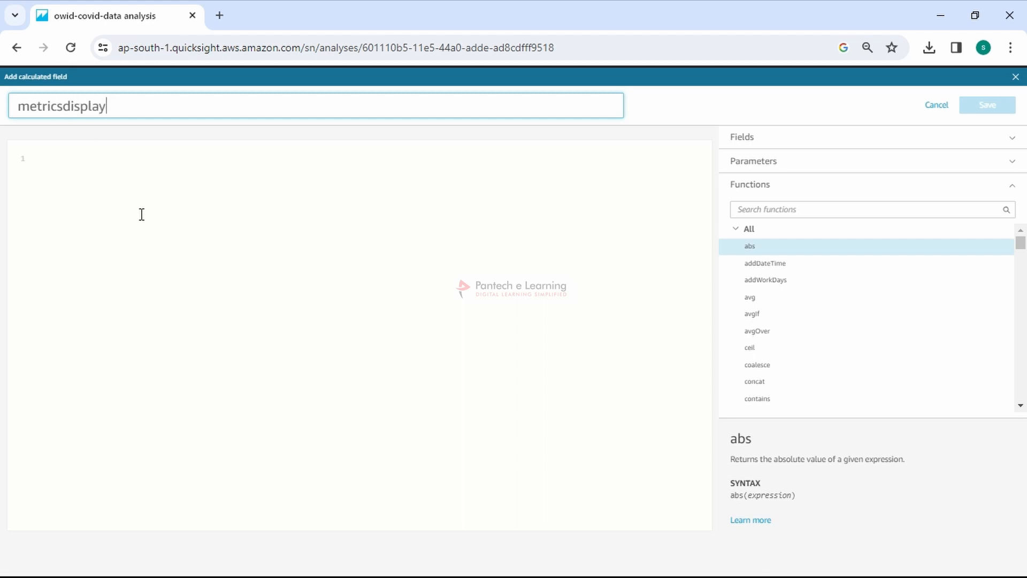
Step: Begin an ifelse formula that returns {new_cases} when ${metrics} = 'new cases'
click(75, 196)
text(ifsle)
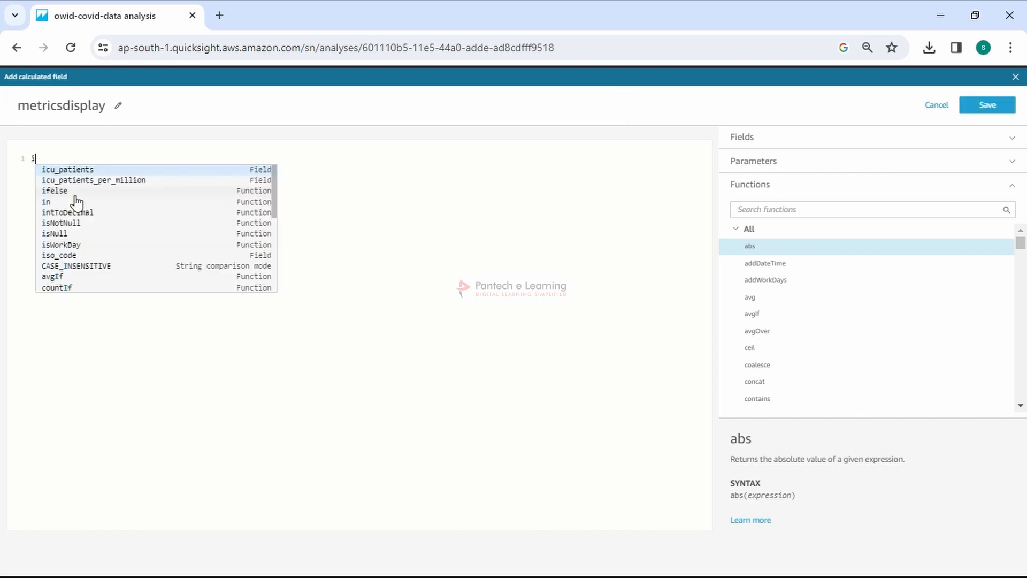
key(BackSpace)
key(BackSpace)
key(BackSpace)
text(else)
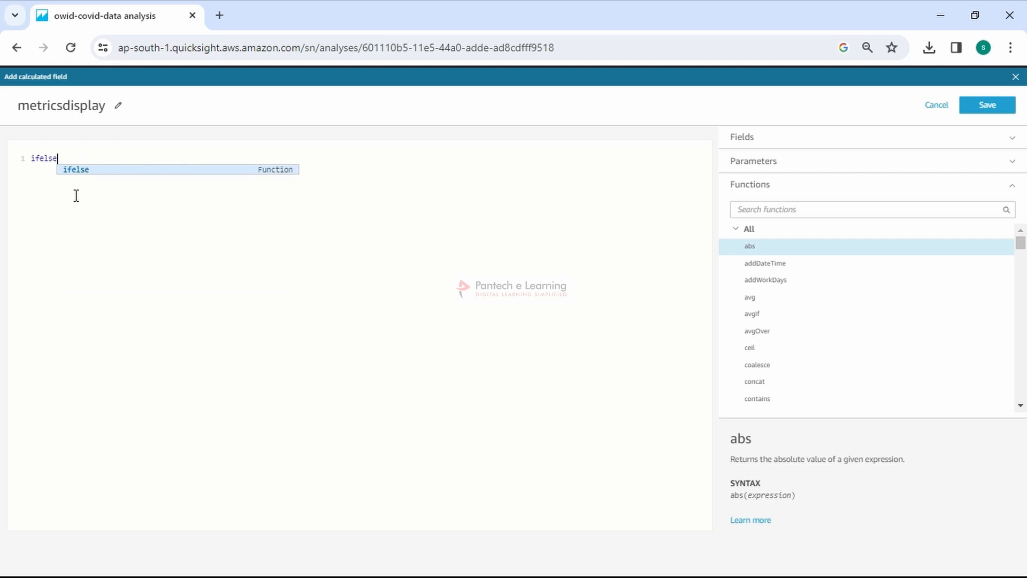
text((     )
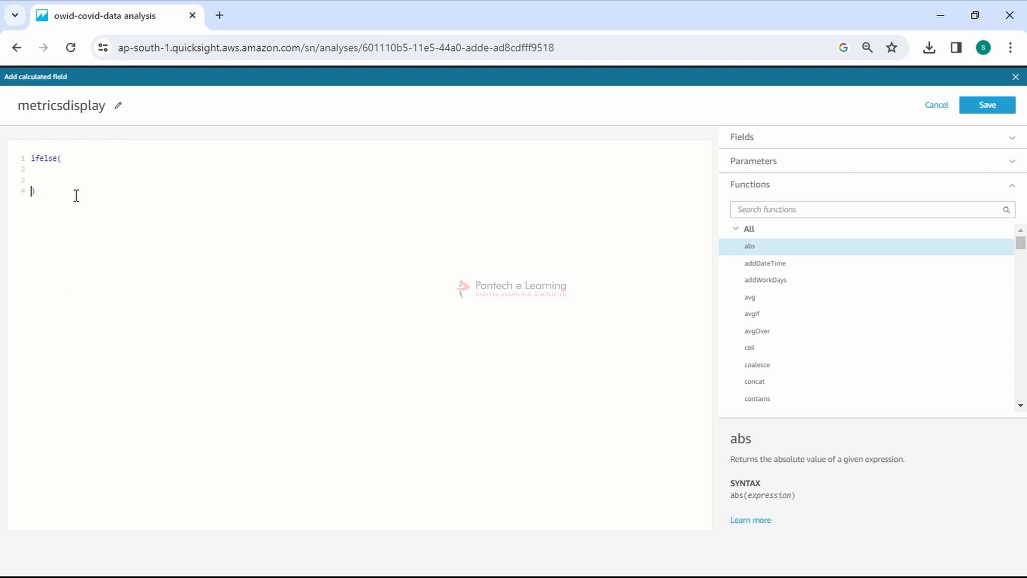
text(${metrics} = ')
text(new_cases})
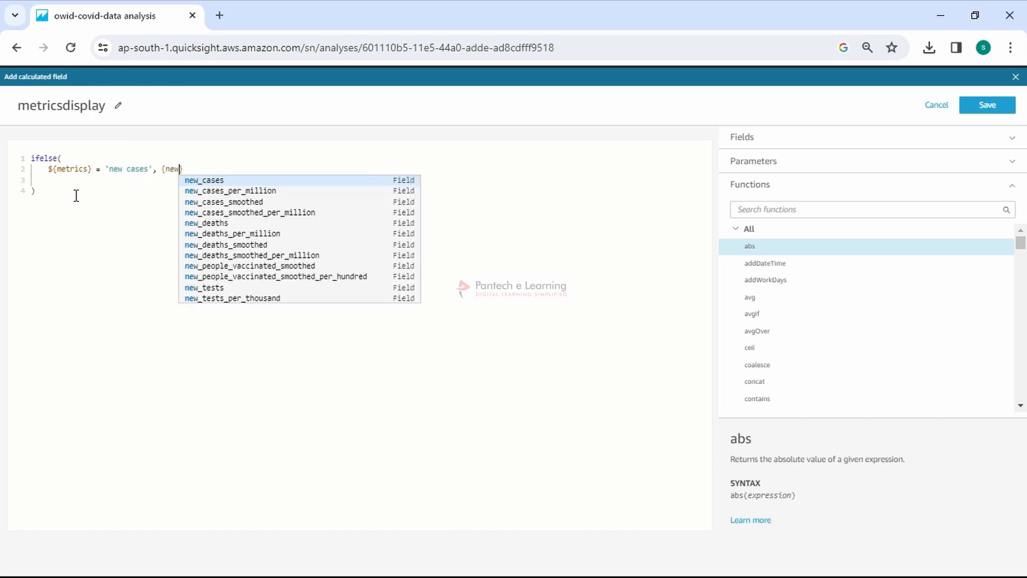
text(,)
key(Return)
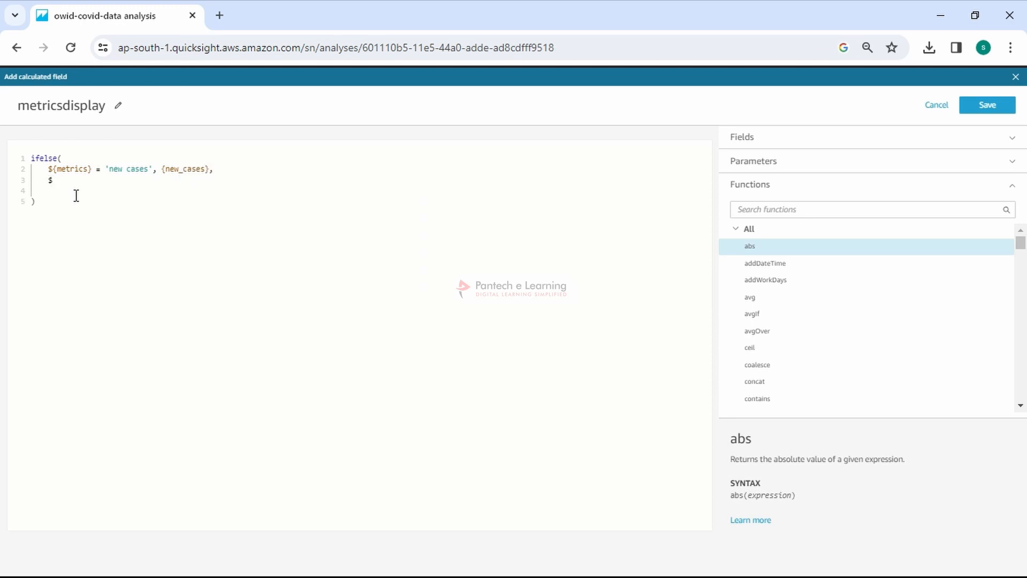
Step: Add the condition ${metrics} = 'new cases per million' returning {new_cases_per_million} to the ifelse formula
text(${)
text(metrics} = ')
text(new_cases_per_million},)
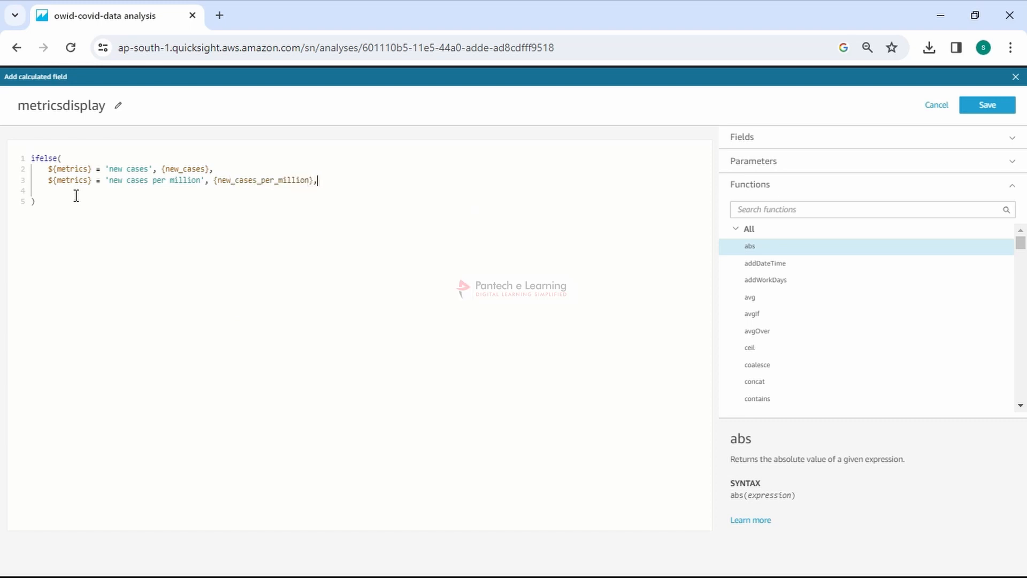
Step: Add the condition ${metrics} = 'new deaths' returning {new_deaths} to the ifelse formula
key(Return)
text(${metrics} =)
text(new)
key(Down)
key(Down)
key(Down)
key(Return)
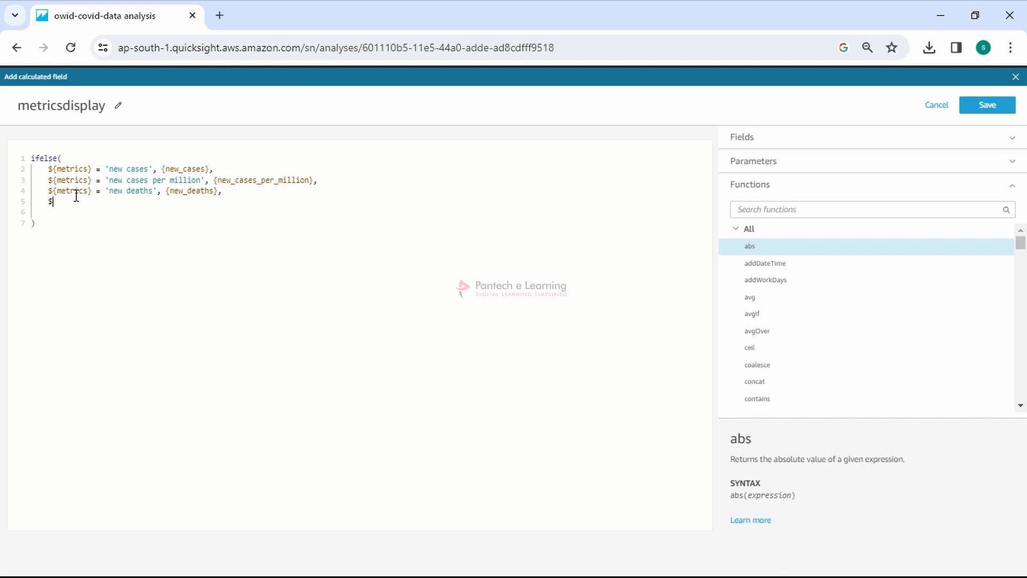
Step: Add the condition ${metrics} = 'new deaths per million' returning {new_deaths_per_million} to the ifelse formula
text({metrics})
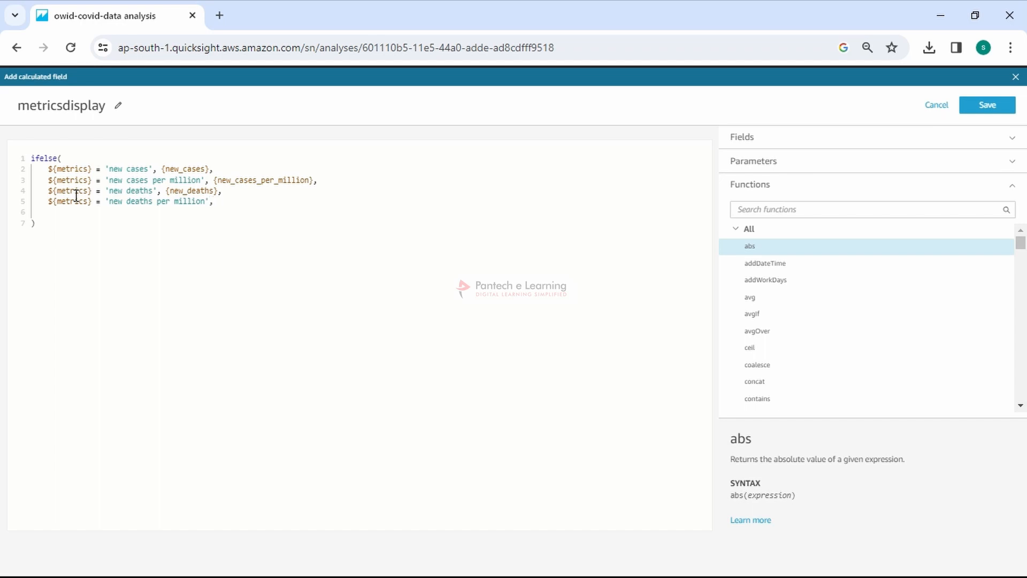
text(ew)
key(Down)
key(Down)
key(Down)
key(Down)
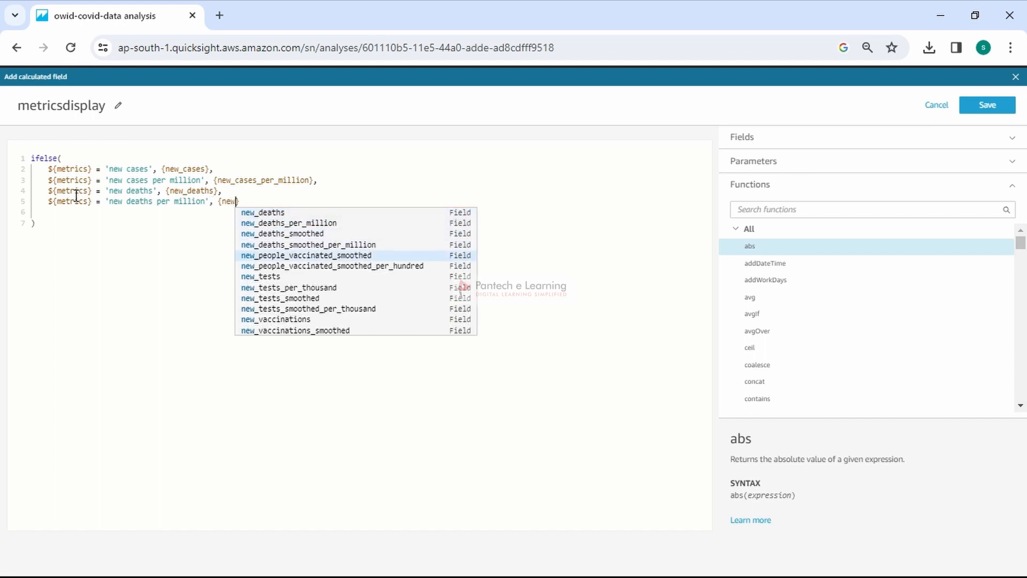
text(_deaths_per_million)
key(Down)
key(Return)
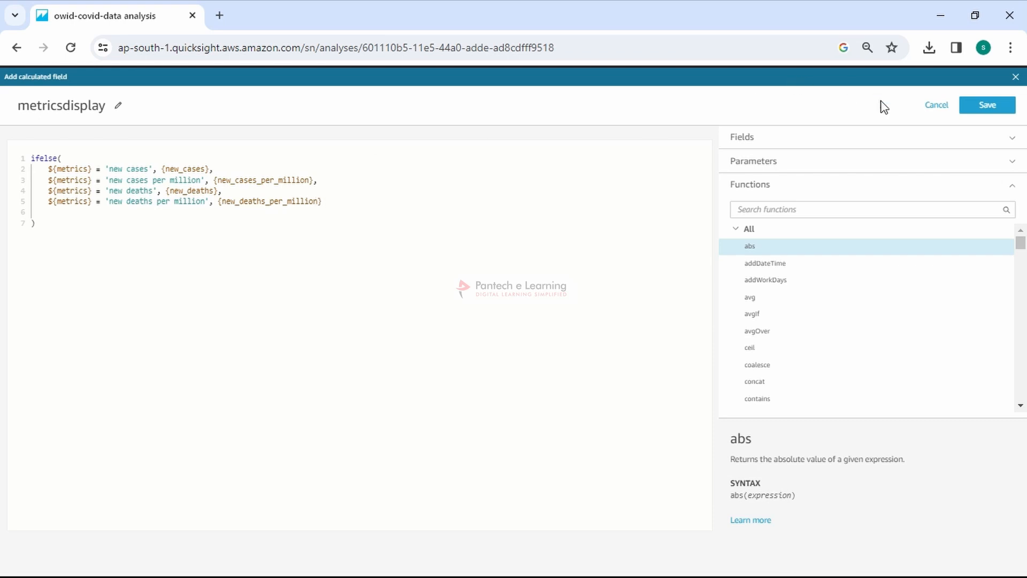
Step: Try to save metricsdisplay, check the formula's syntax, and retry with a comma after {new_deaths_per_million}
click(992, 102)
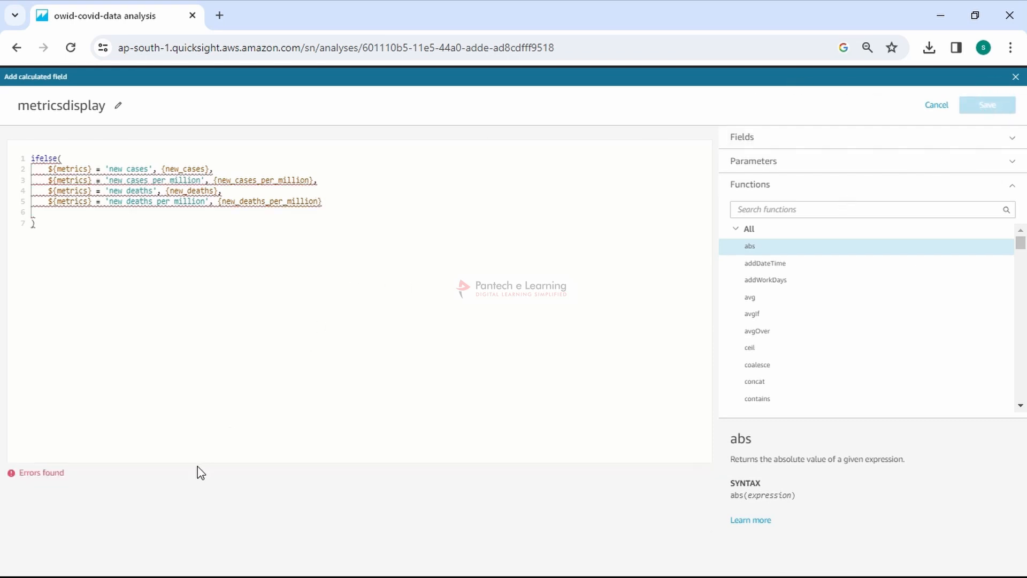
click(101, 204)
click(266, 168)
click(253, 195)
mouse_move(257, 207)
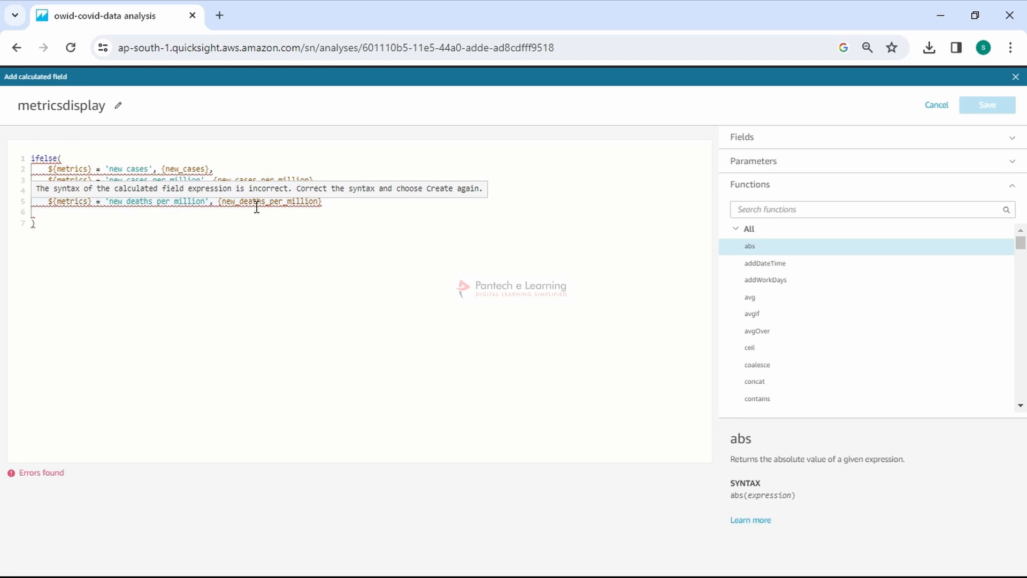
click(377, 204)
text(,)
click(1005, 110)
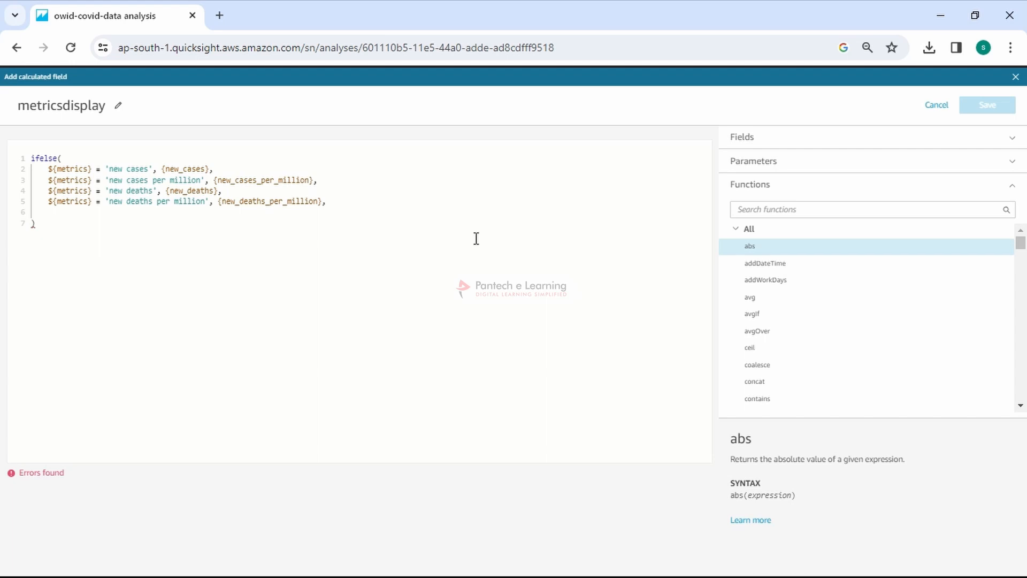
Step: Replace the last condition of the ifelse formula with the plain fallback {new_deaths_per_million} and save the calculated field
click(354, 202)
key(BackSpace)
key(BackSpace)
key(BackSpace)
key(BackSpace)
key(BackSpace)
key(BackSpace)
key(BackSpace)
key(BackSpace)
key(BackSpace)
key(BackSpace)
key(BackSpace)
key(BackSpace)
key(BackSpace)
key(BackSpace)
key(BackSpace)
key(BackSpace)
key(BackSpace)
key(BackSpace)
key(BackSpace)
key(BackSpace)
text({e)
key(BackSpace)
text(new_deaths_per_million})
key(Return)
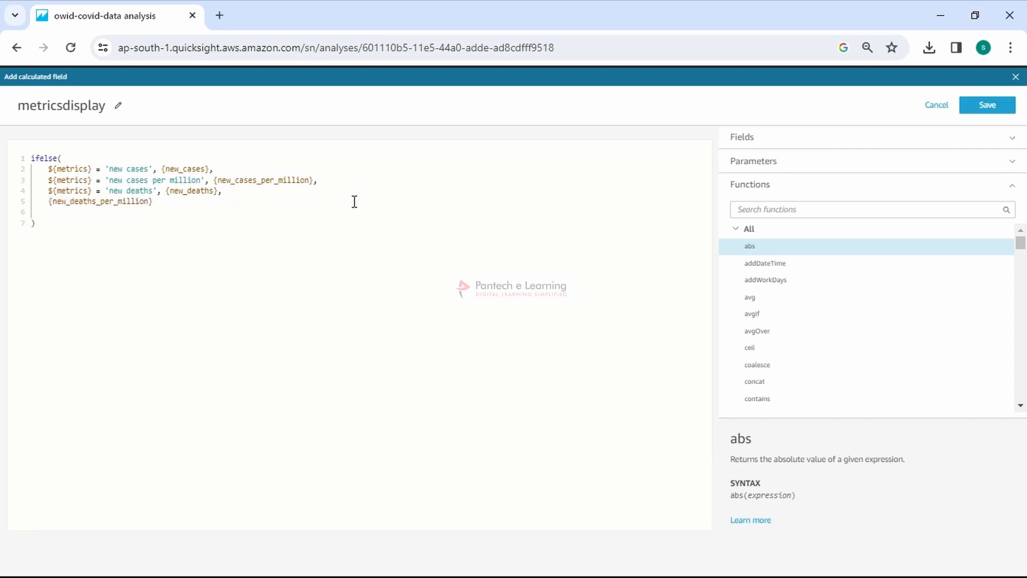
click(987, 105)
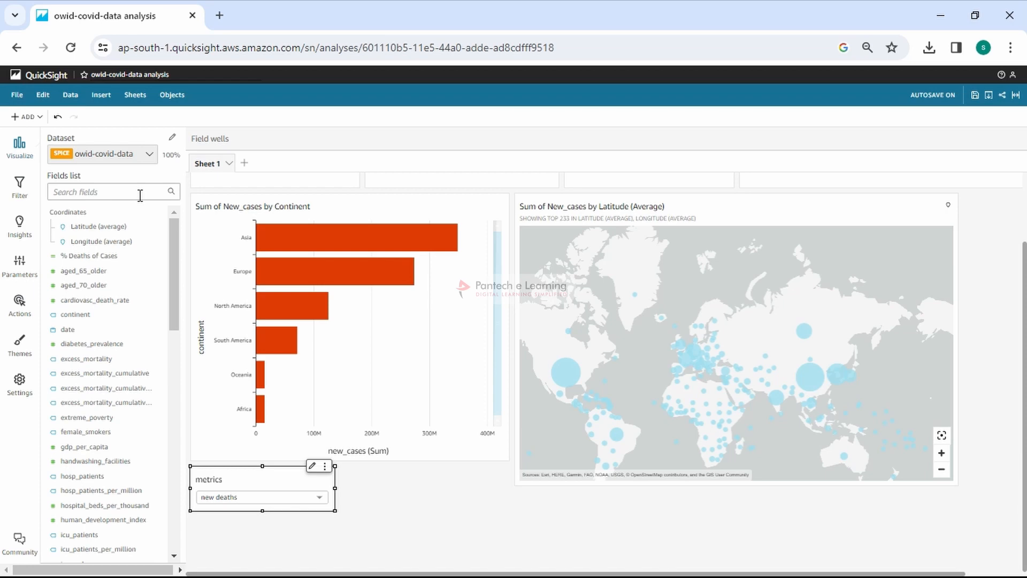
Step: Search the fields for met, try metricsdisplay in a new visual, and remove it from that visual
click(104, 197)
text(met)
click(83, 212)
click(174, 212)
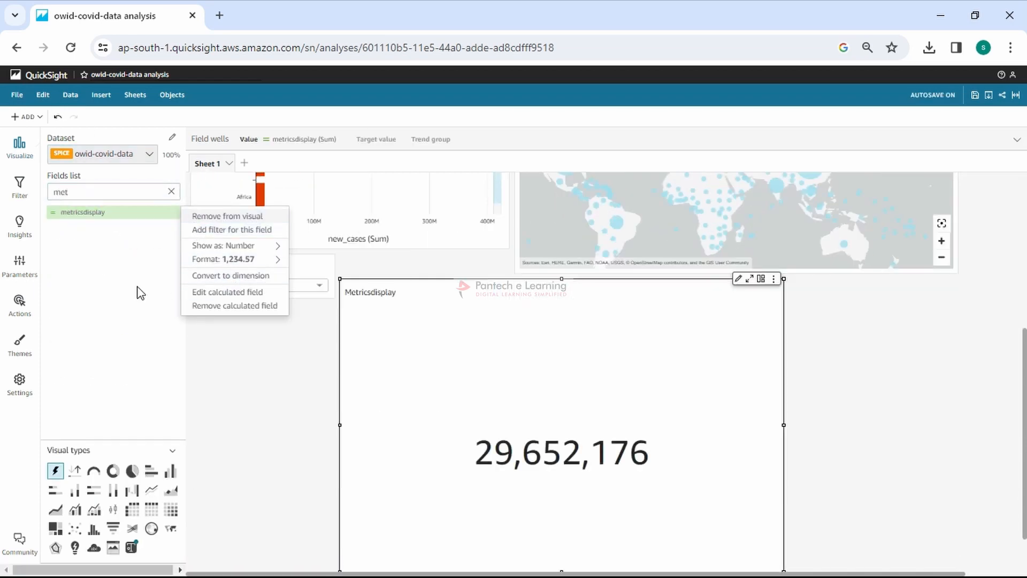
click(225, 216)
Step: Reopen the metricsdisplay formula, delete and restore its {new_deaths_per_million} fallback, and save the field
click(174, 212)
click(228, 292)
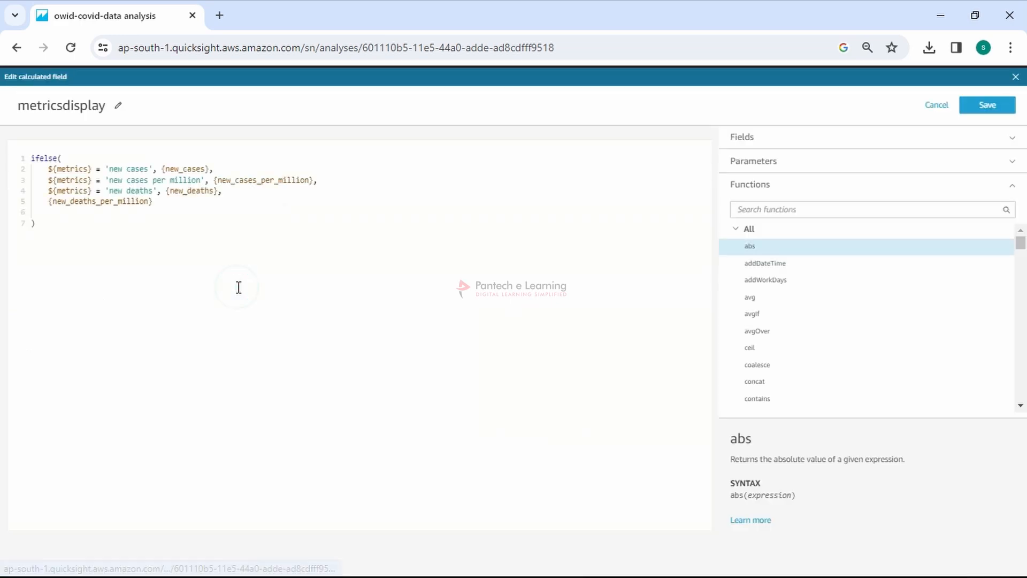
drag(155, 202, 50, 201)
key(BackSpace)
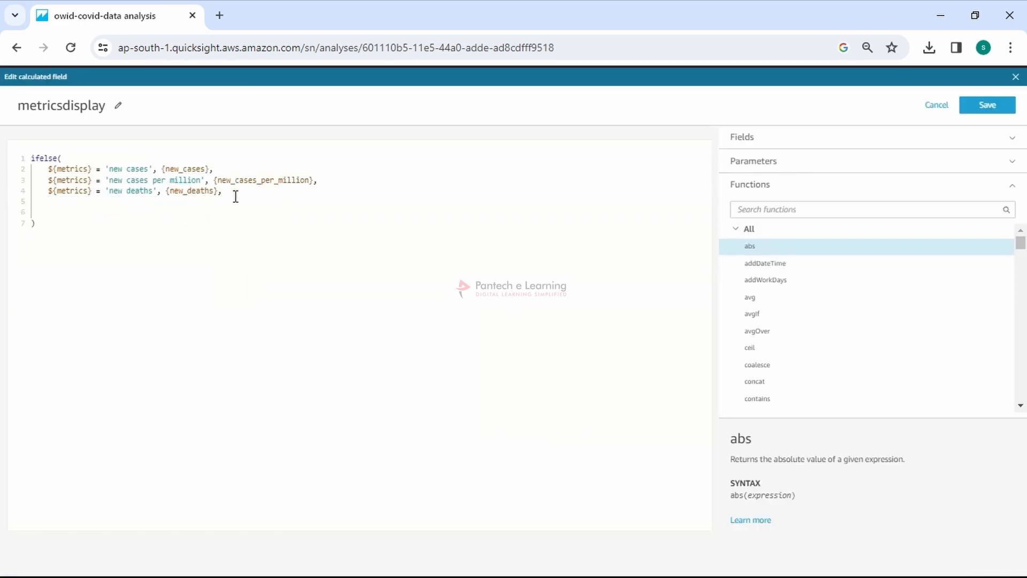
key(ctrl+z)
click(94, 222)
key(BackSpace)
click(41, 207)
click(35, 213)
click(187, 201)
click(1014, 105)
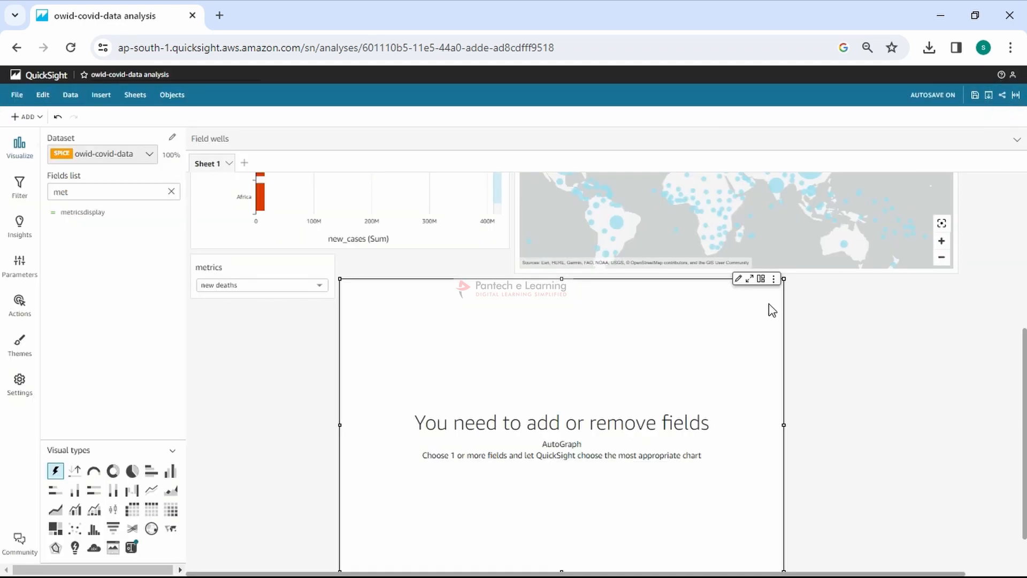
Step: Delete the empty visual below the metrics control
scroll(757, 374, down, 1)
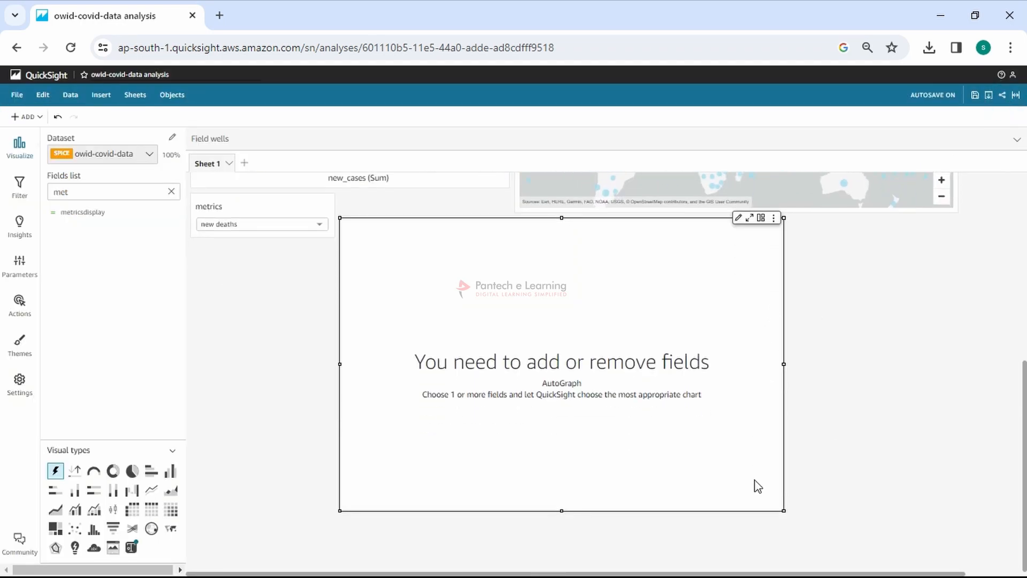
click(774, 220)
click(754, 290)
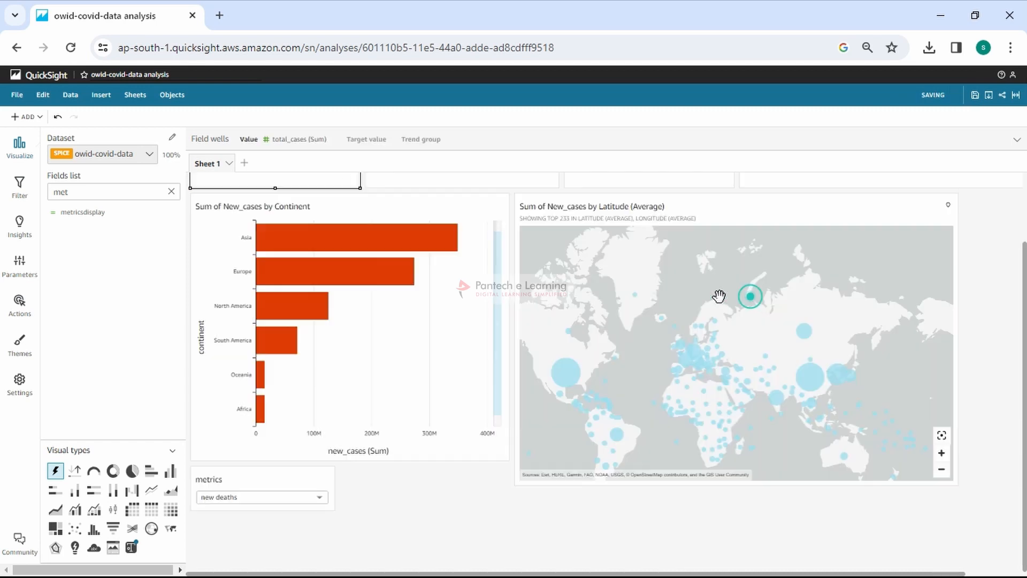
click(282, 485)
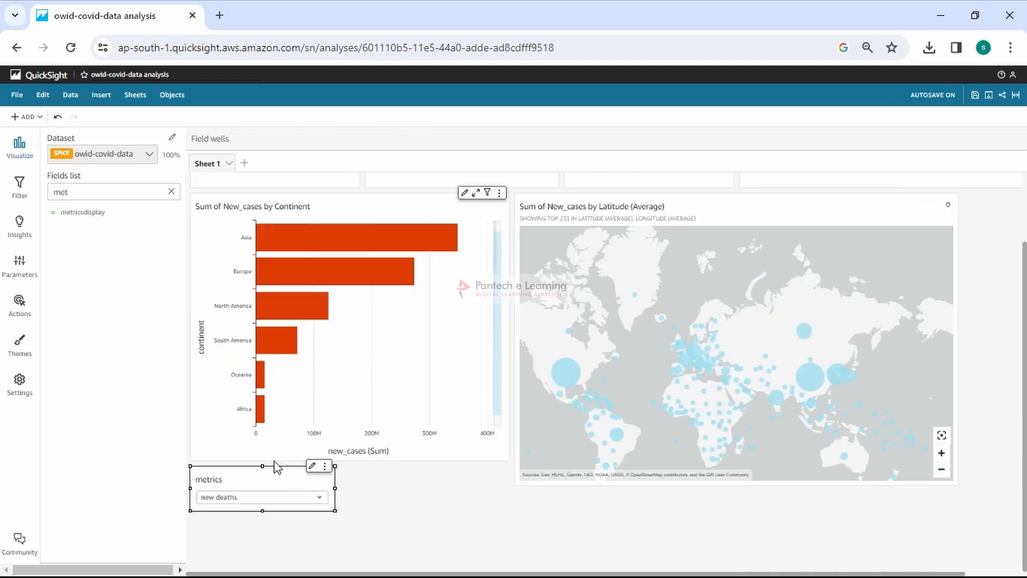
Step: Replace new_cases with the metricsdisplay calculated field as the size measure of the coordinate map
click(722, 214)
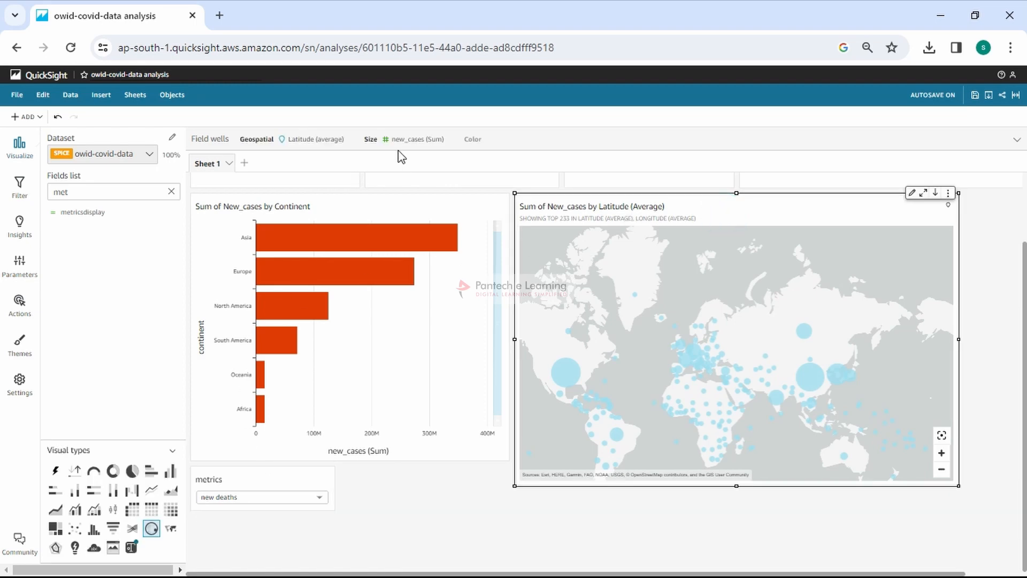
click(562, 139)
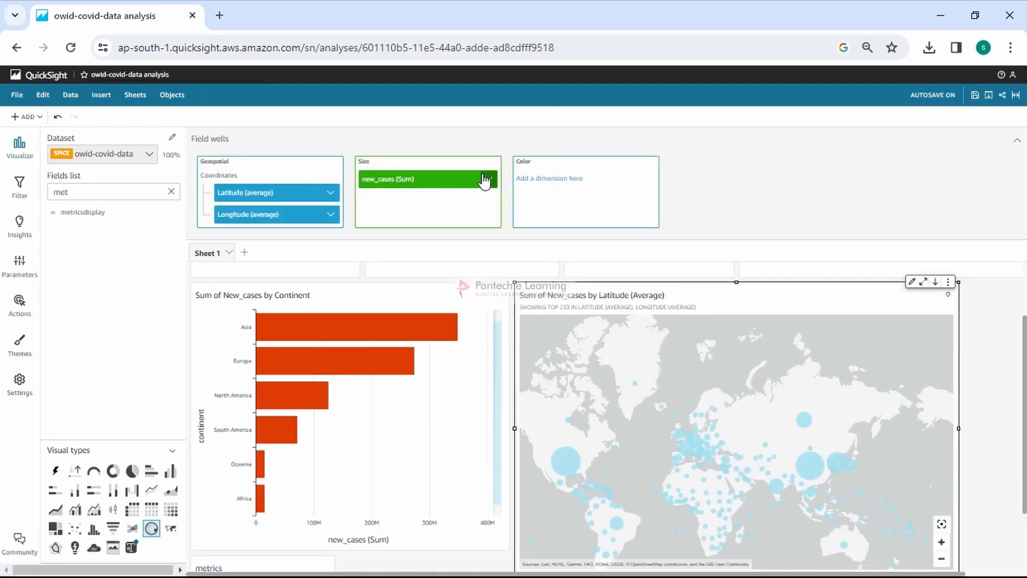
click(486, 180)
click(537, 265)
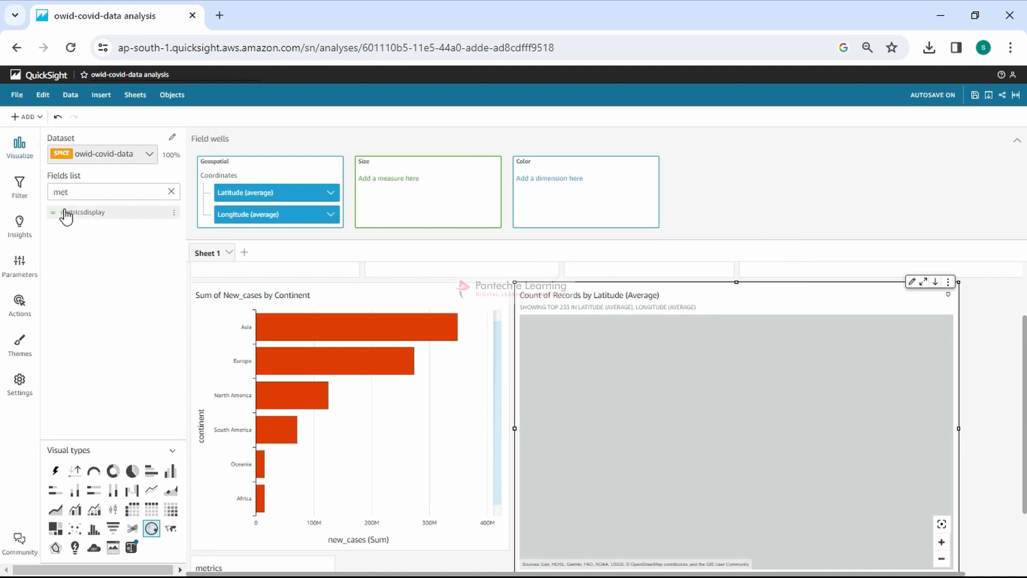
drag(86, 213, 392, 198)
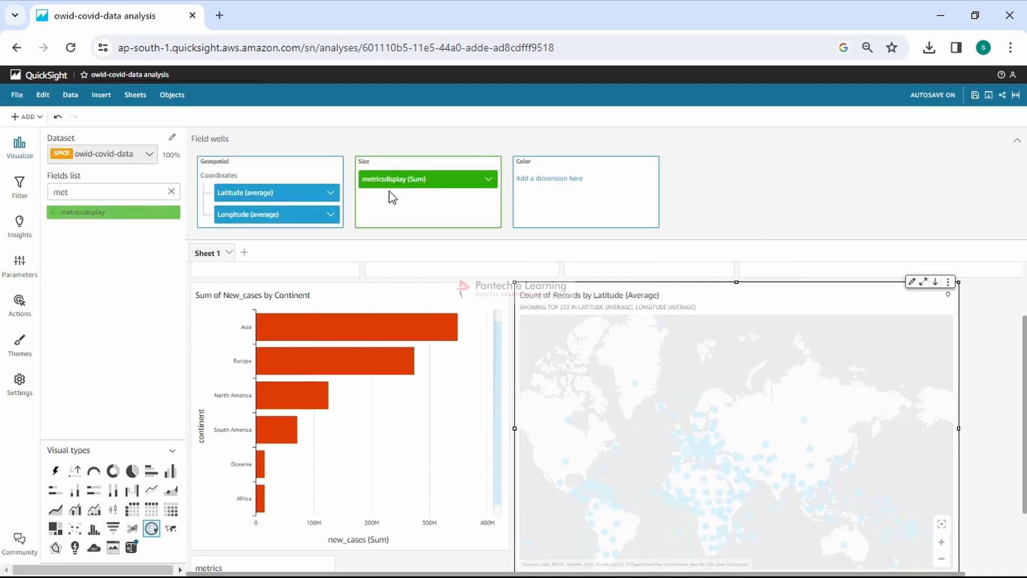
Step: Test the map by switching the metrics control to new cases per million, new deaths, and finally new deaths per million
scroll(428, 475, down, 2)
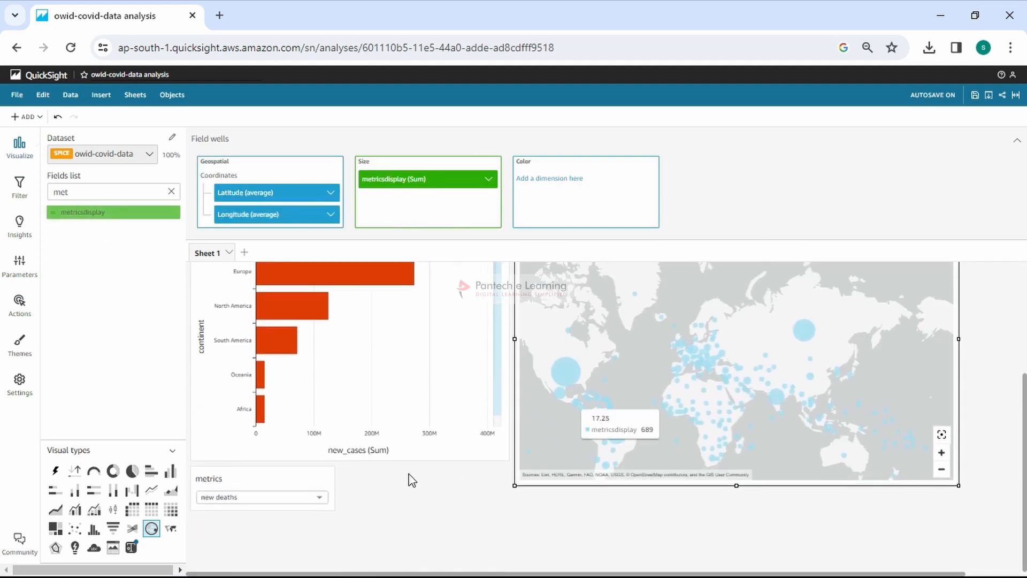
click(315, 497)
click(273, 525)
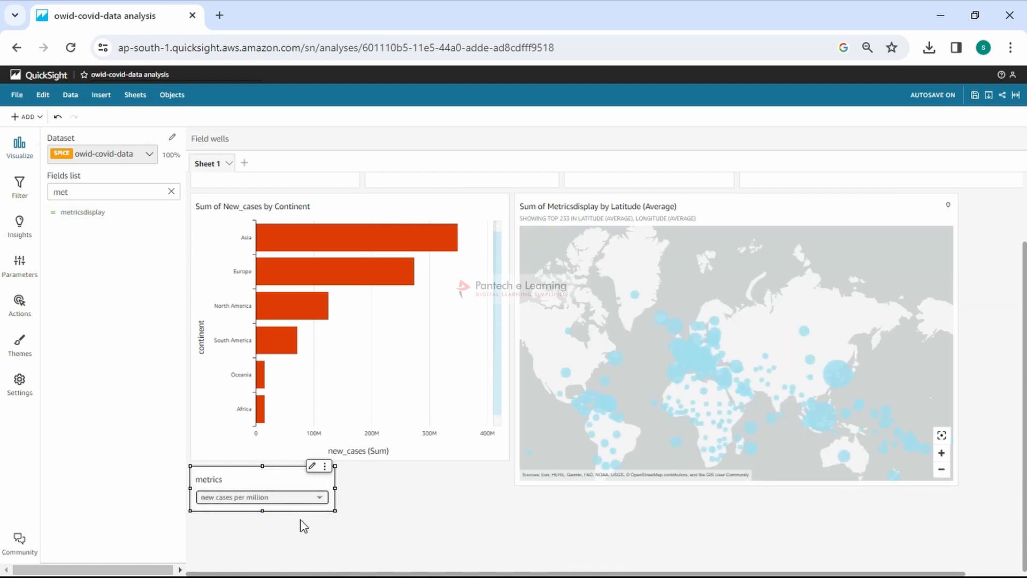
click(319, 497)
click(281, 544)
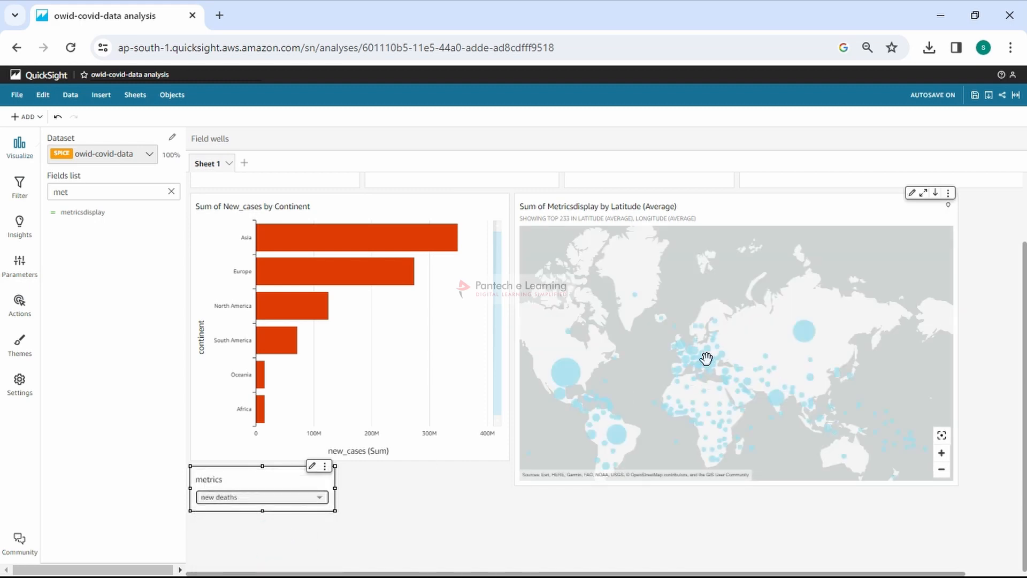
click(315, 501)
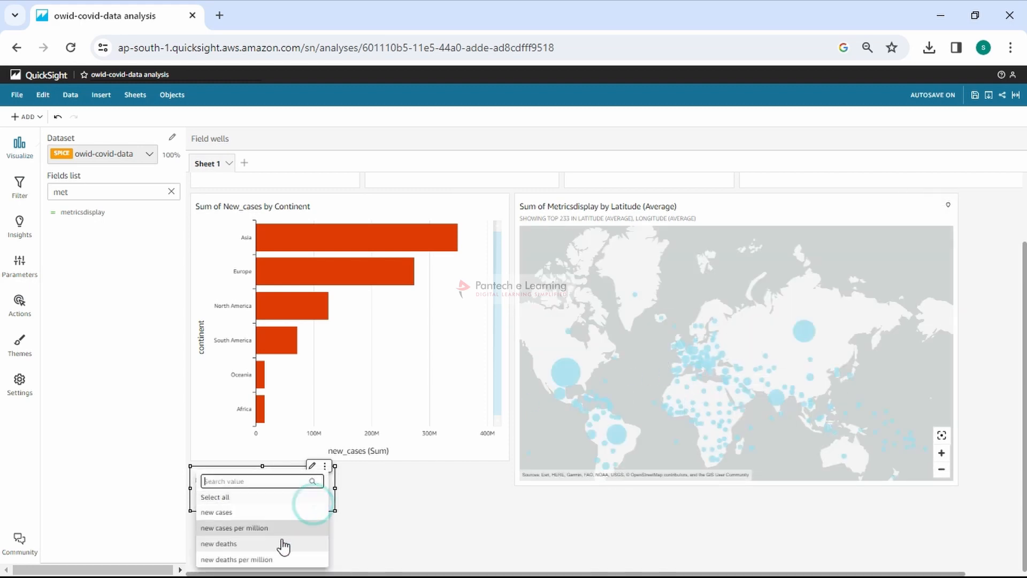
click(265, 559)
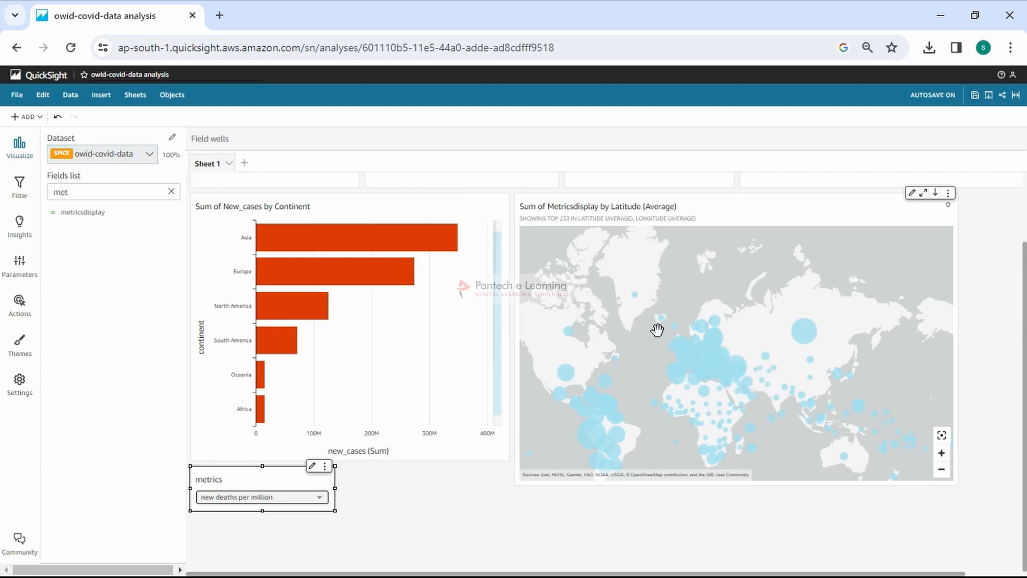
click(421, 499)
scroll(438, 481, up, 2)
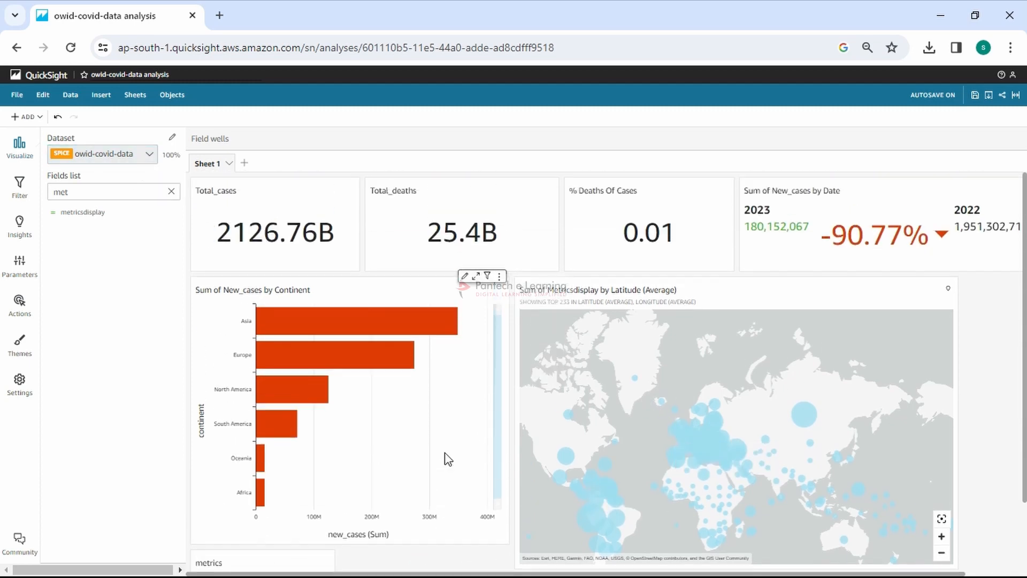
scroll(436, 423, down, 2)
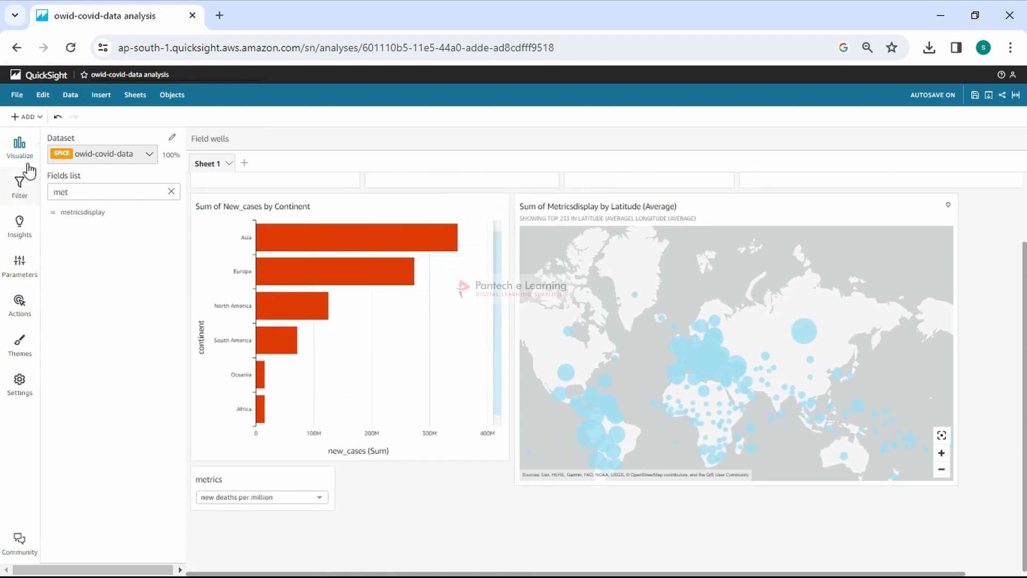
Step: Add a new visual of the date field, widen it, and make it a line chart
click(23, 117)
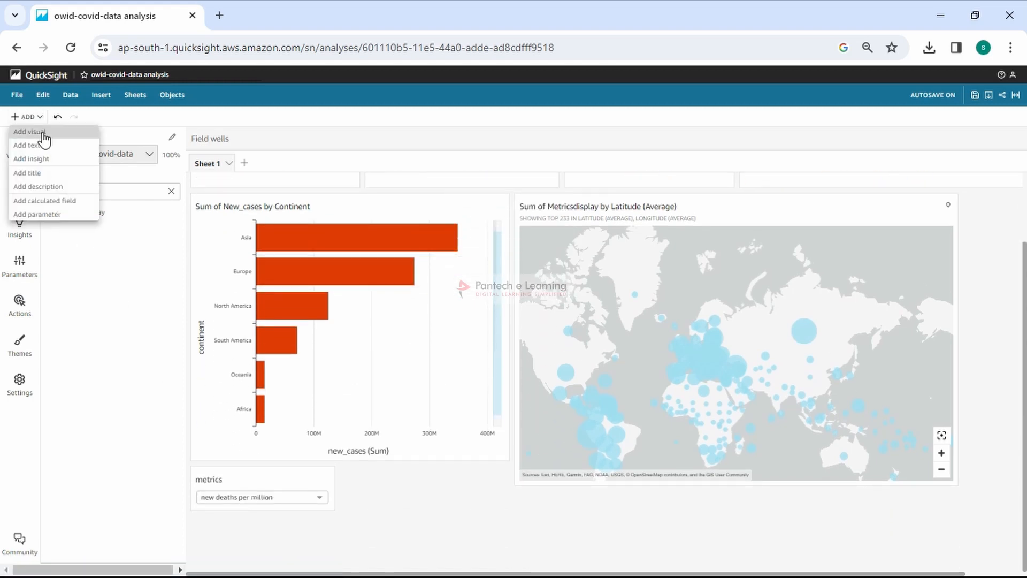
click(43, 134)
click(140, 186)
key(ctrl+a)
text(date)
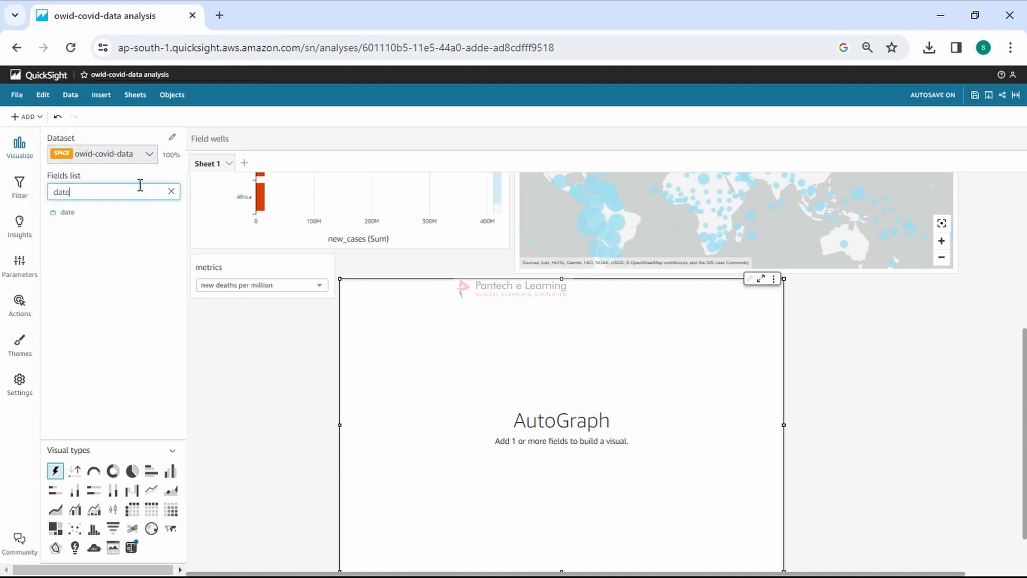
click(87, 211)
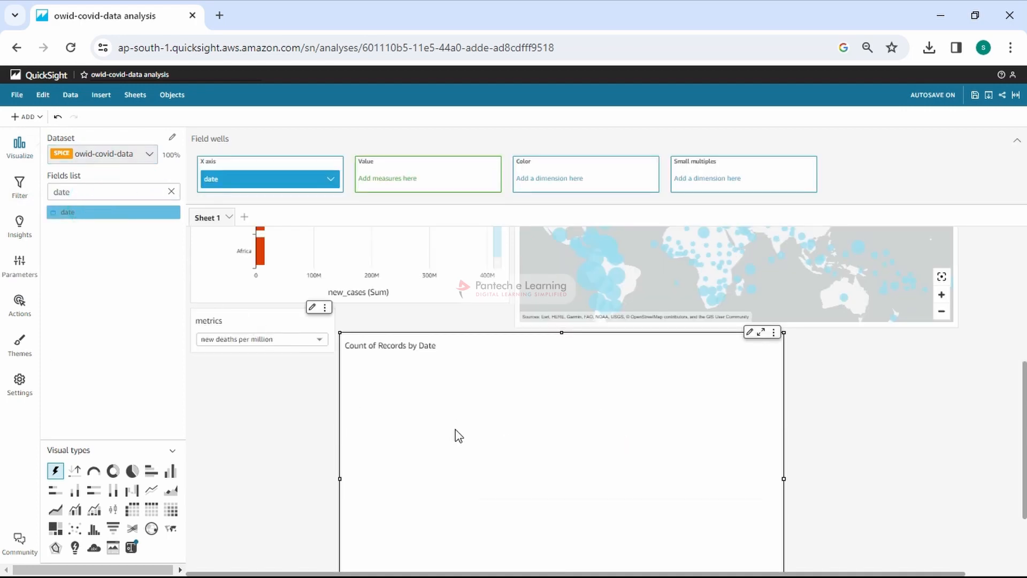
drag(785, 364, 916, 364)
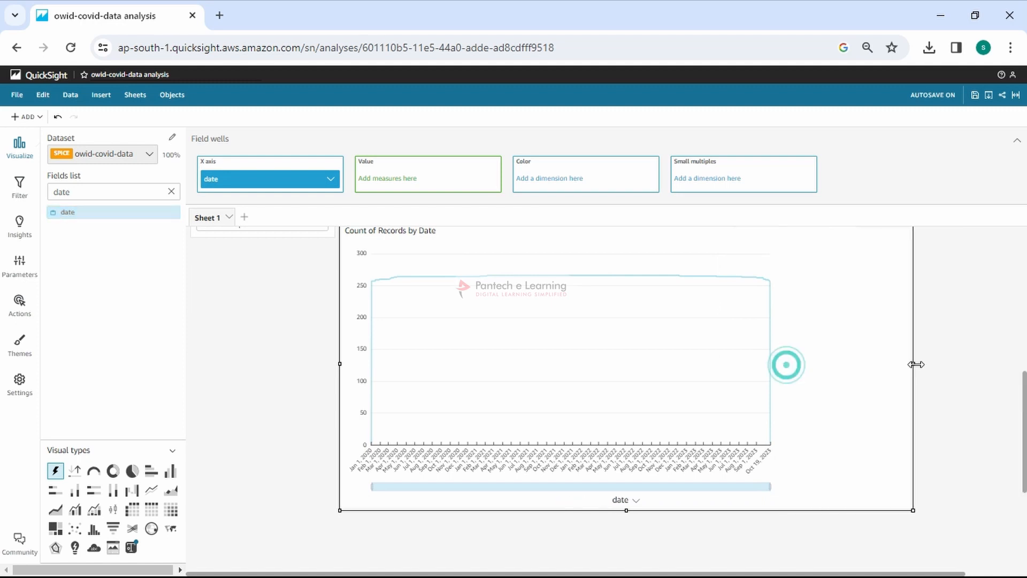
click(153, 491)
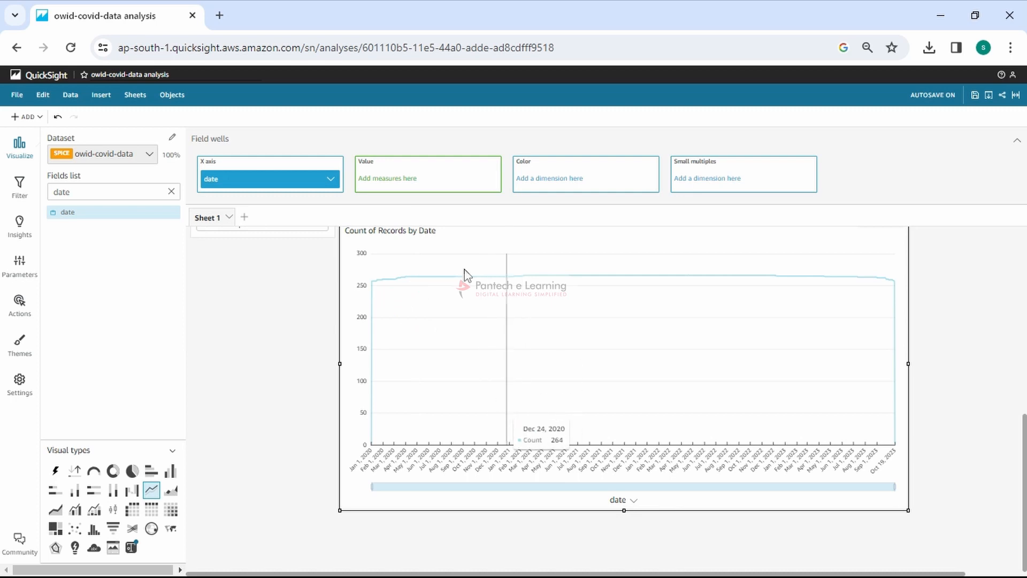
Step: Aggregate the date field on the line chart's X axis by Year
click(330, 179)
mouse_move(471, 202)
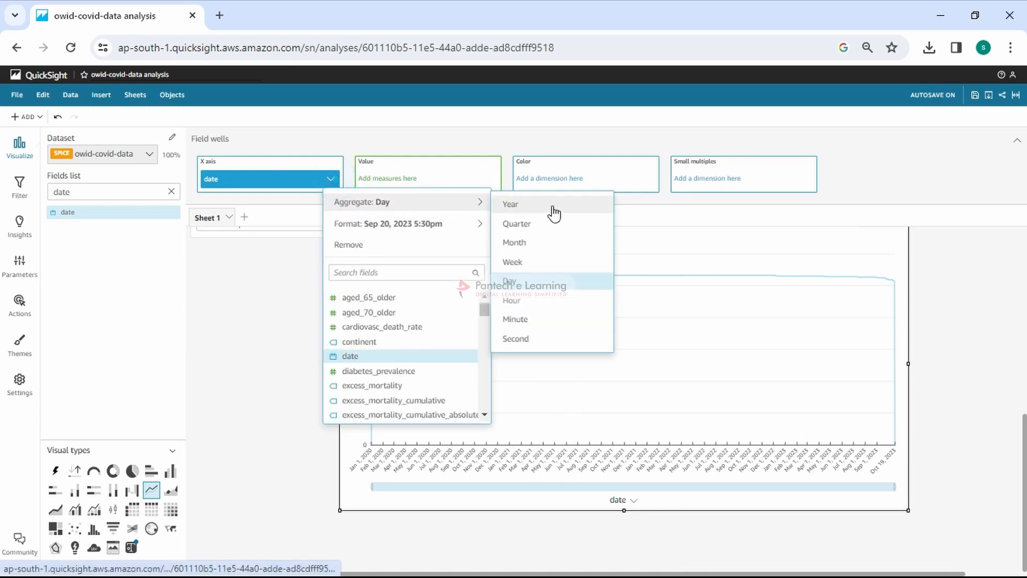
click(544, 208)
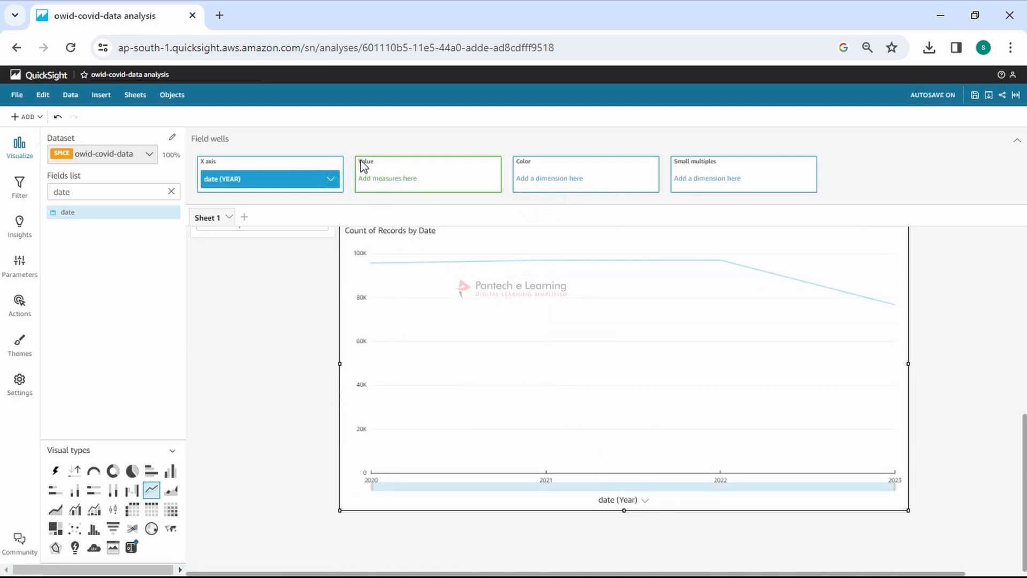
click(330, 179)
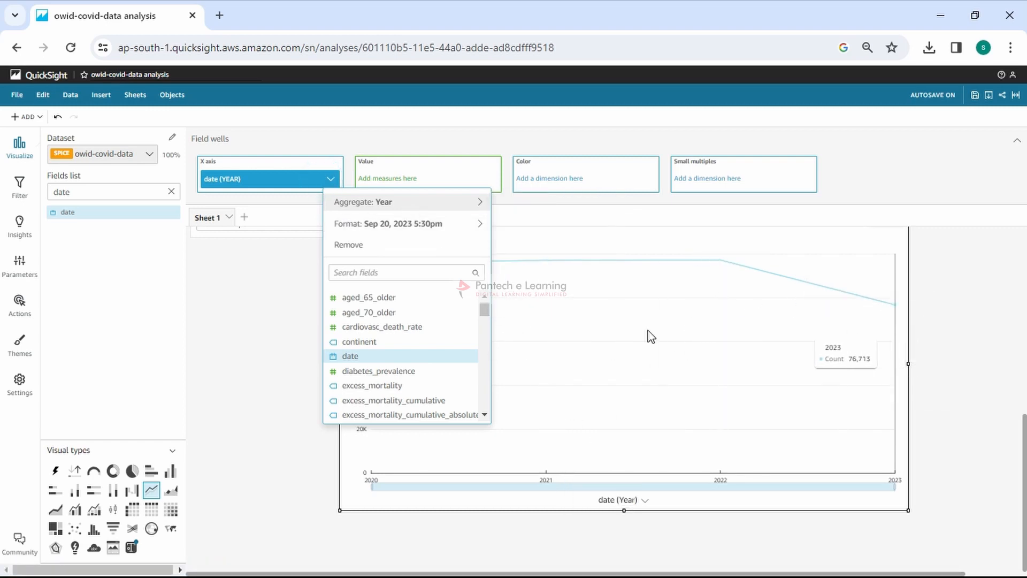
click(994, 370)
scroll(970, 387, up, 6)
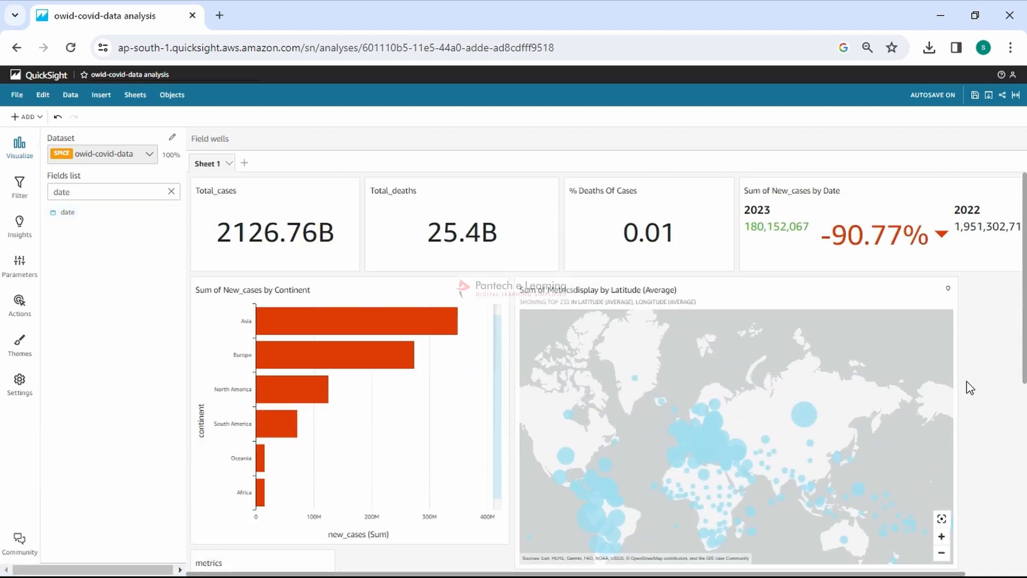
Step: Publish the analysis with all sheets as a new dashboard named covid
click(17, 97)
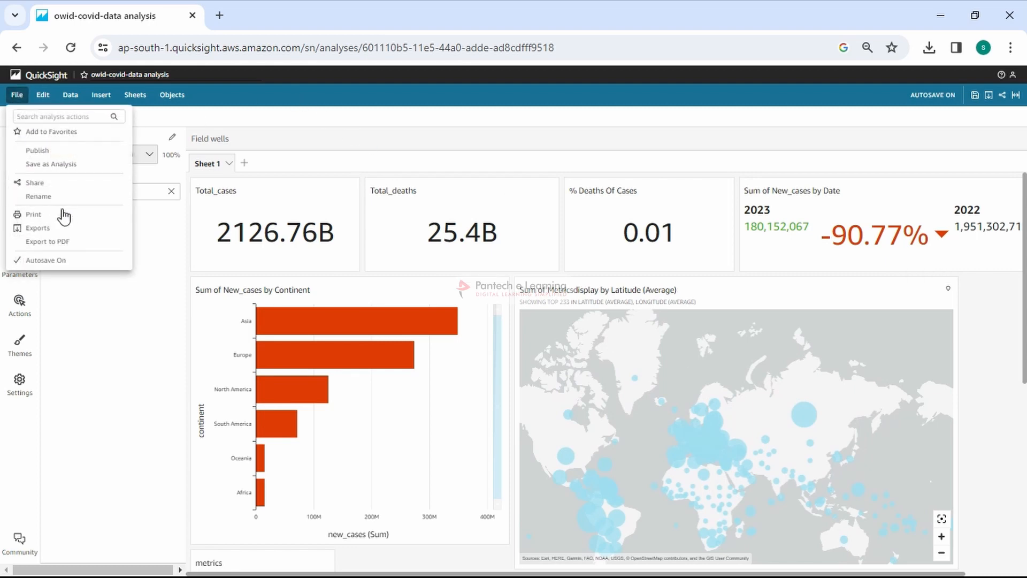
click(72, 150)
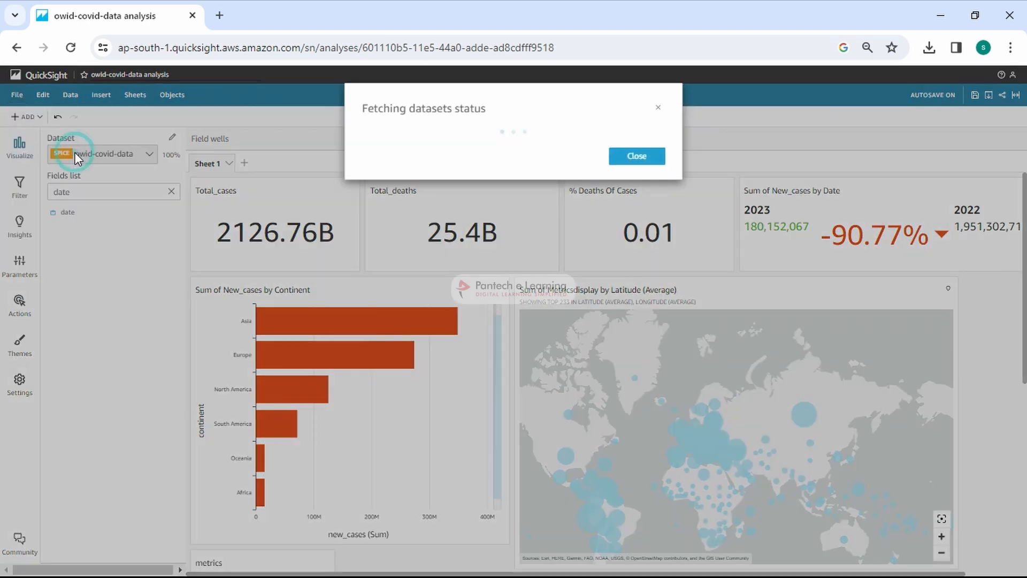
click(570, 154)
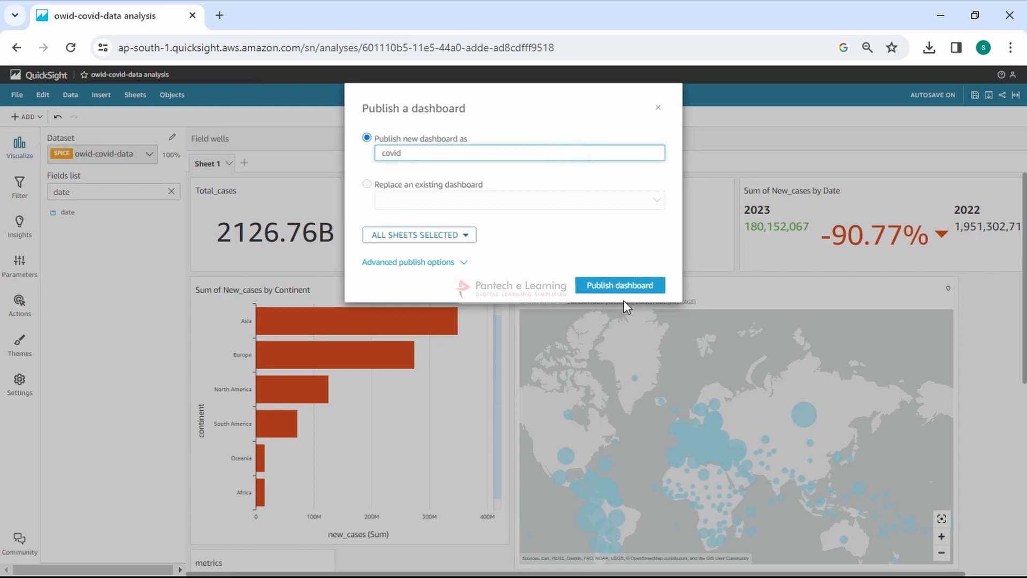
click(631, 284)
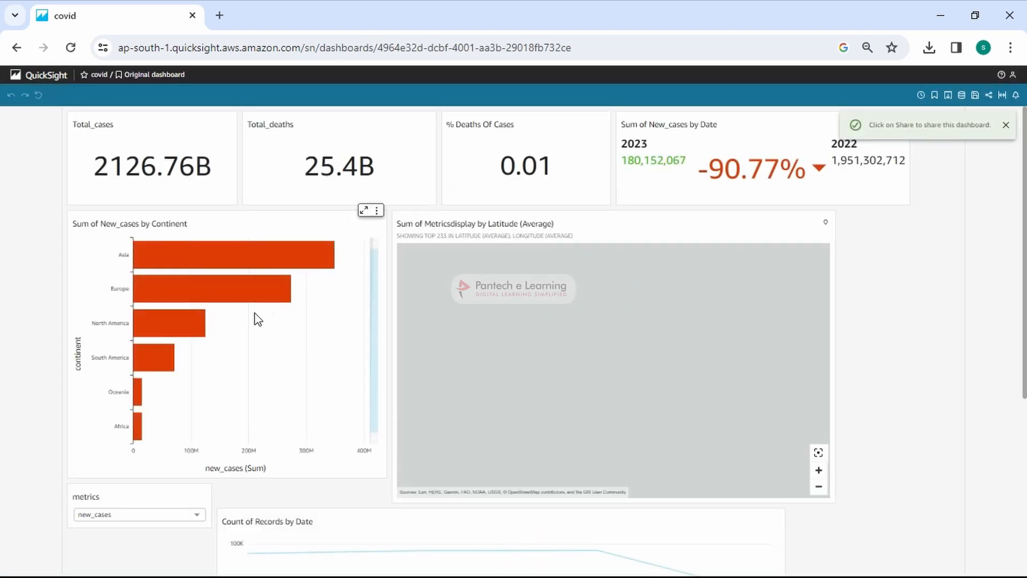
Step: Return to the home page and open the covid dashboard from the list of dashboards
click(45, 76)
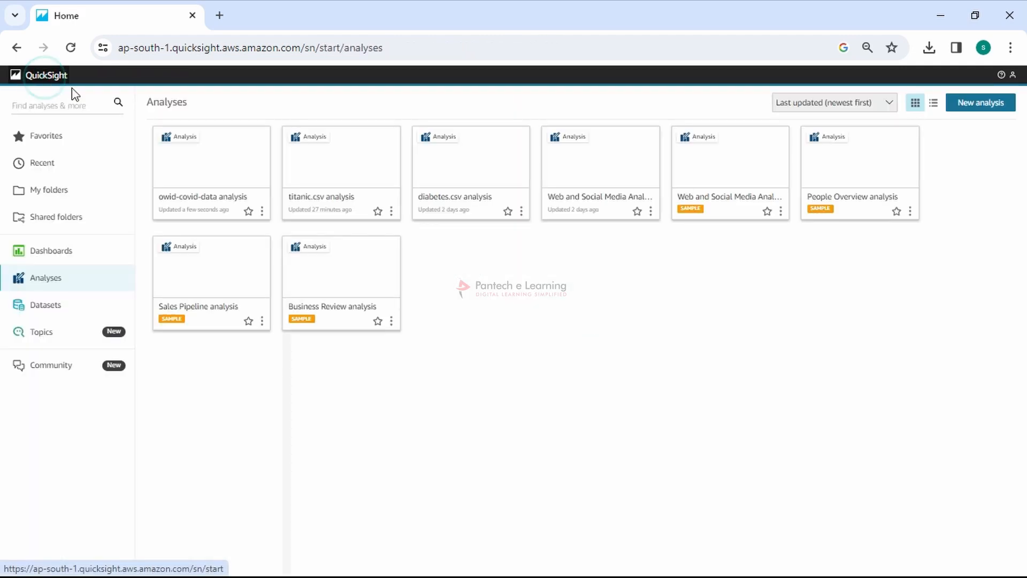
click(58, 252)
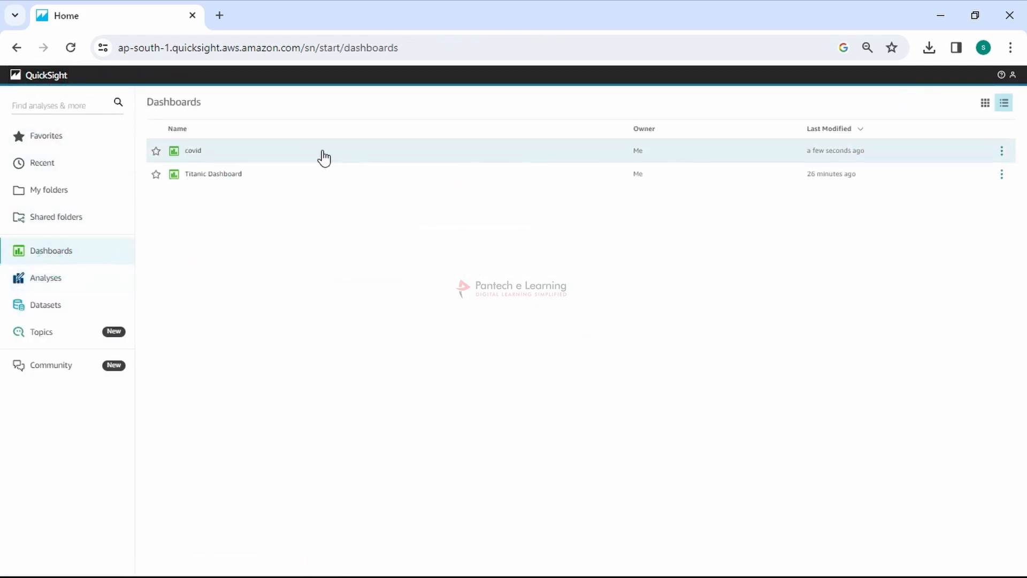
click(201, 152)
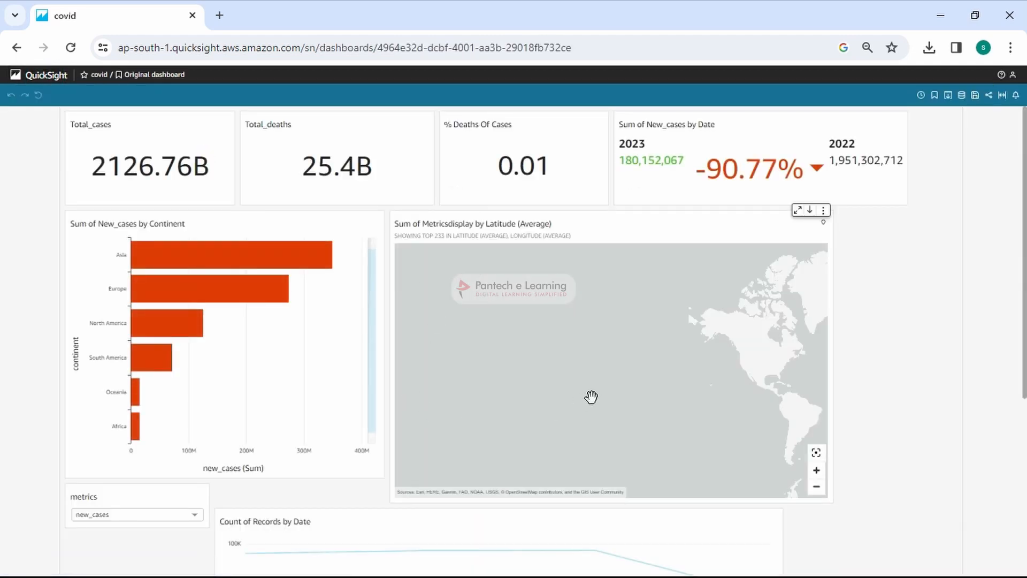
Step: Reposition the dashboard's map and set the metrics control to new cases per million
drag(695, 358, 669, 333)
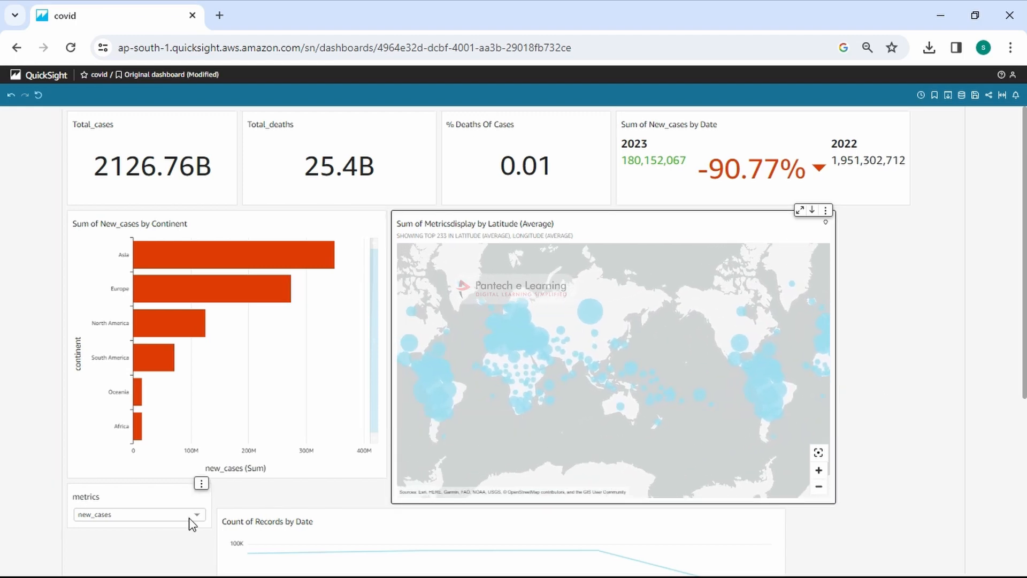
click(190, 518)
click(147, 512)
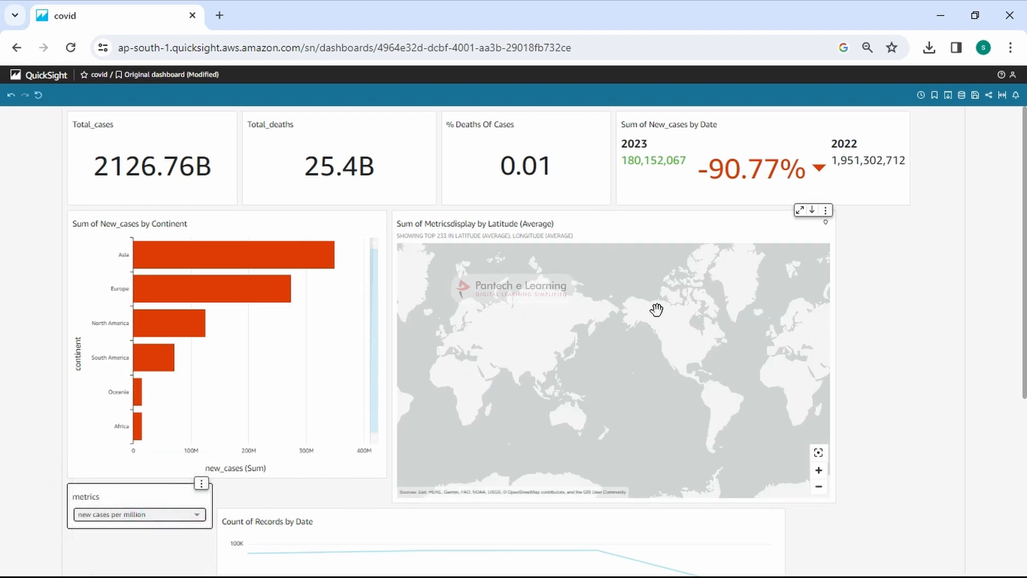
scroll(595, 370, up, 5)
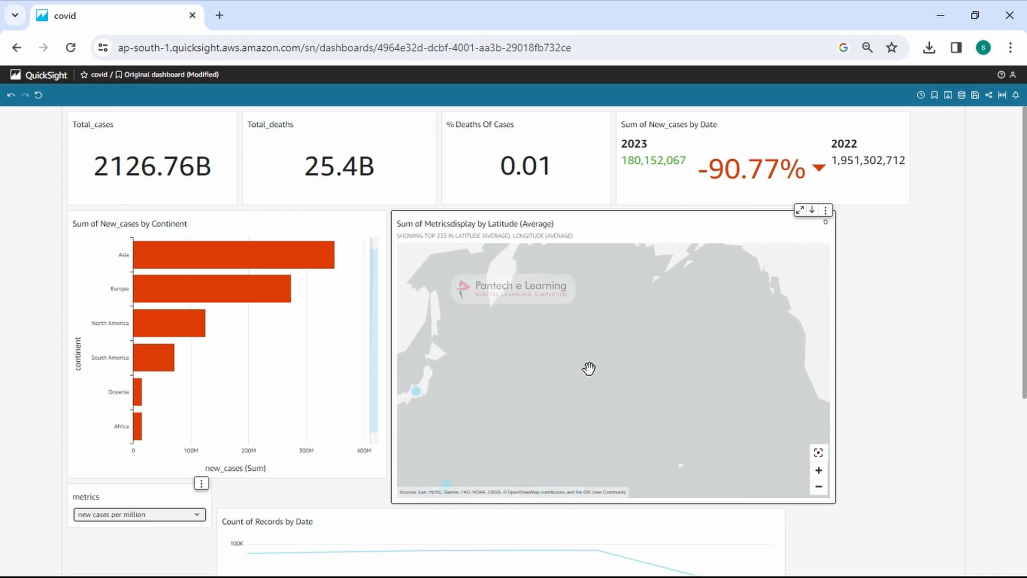
Step: Return to the list of analyses and permanently delete the owid-covid-data analysis
click(45, 80)
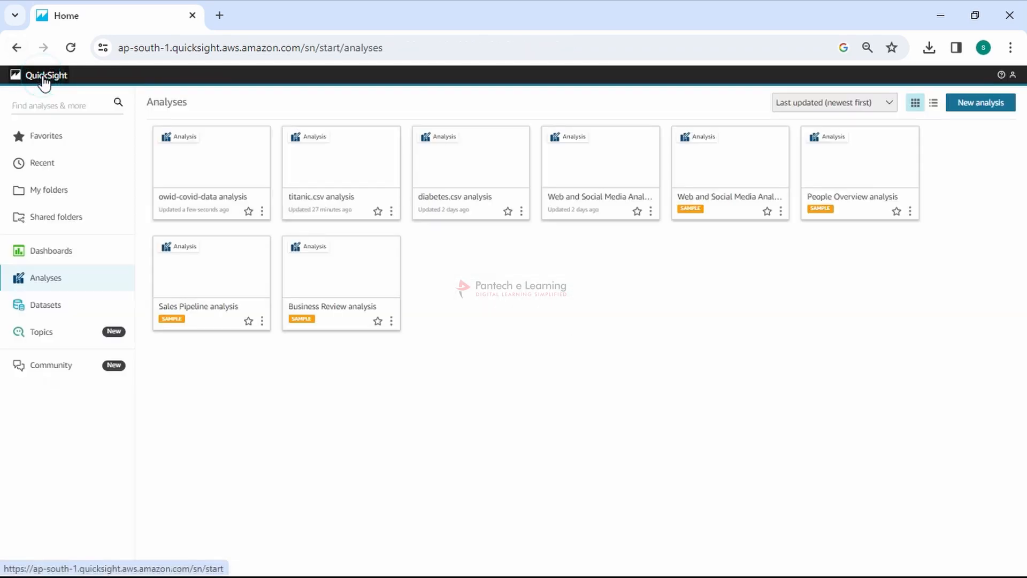
click(262, 211)
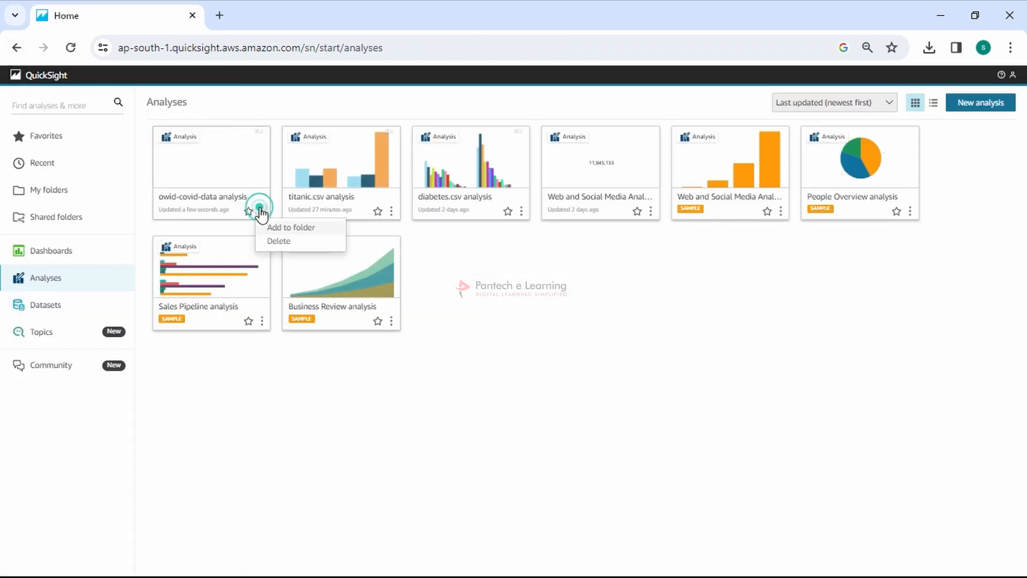
click(284, 242)
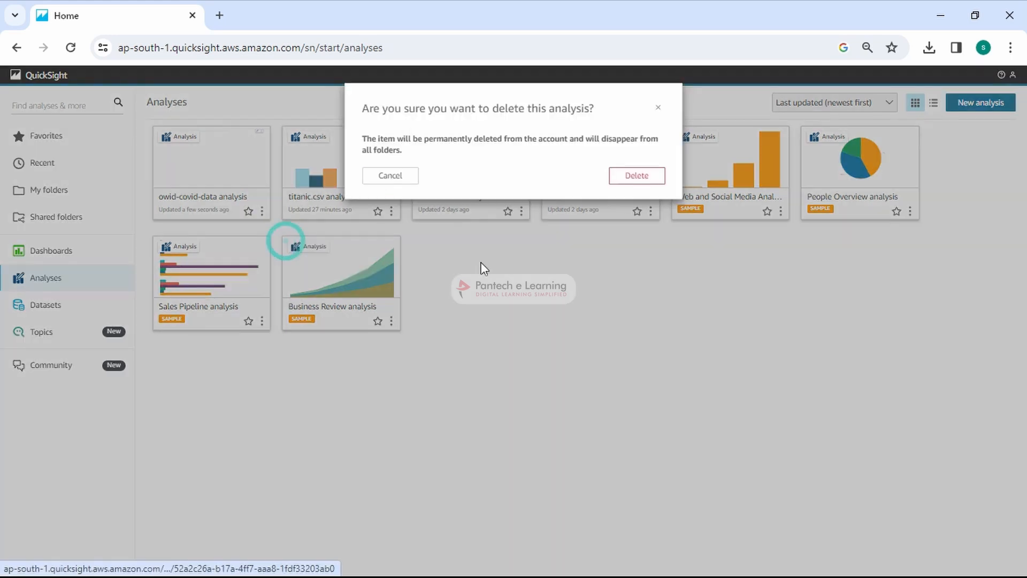
click(633, 177)
click(635, 171)
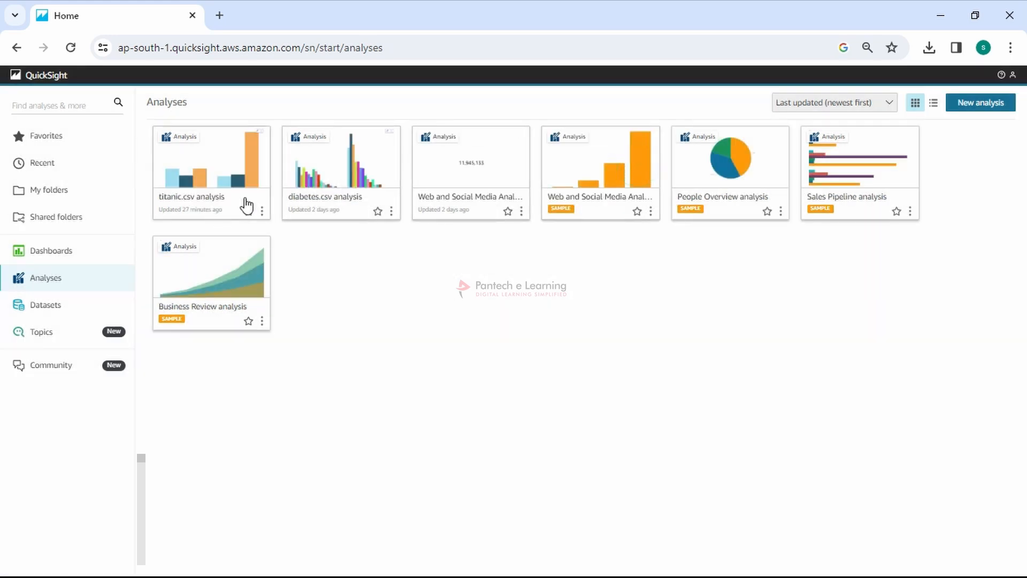
Step: Permanently delete the titanic.csv analysis and close the completion notice
click(261, 211)
click(297, 239)
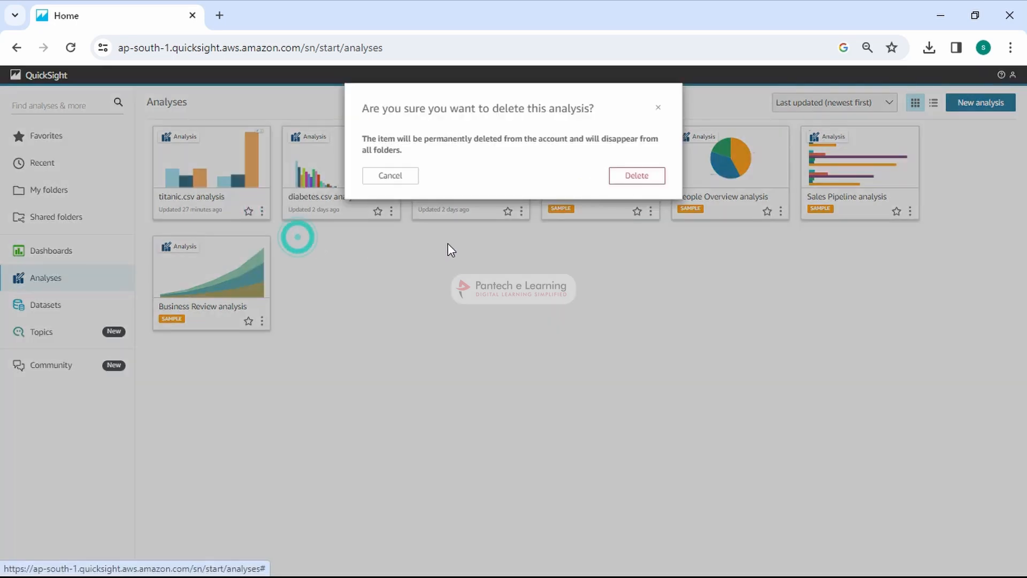
click(650, 177)
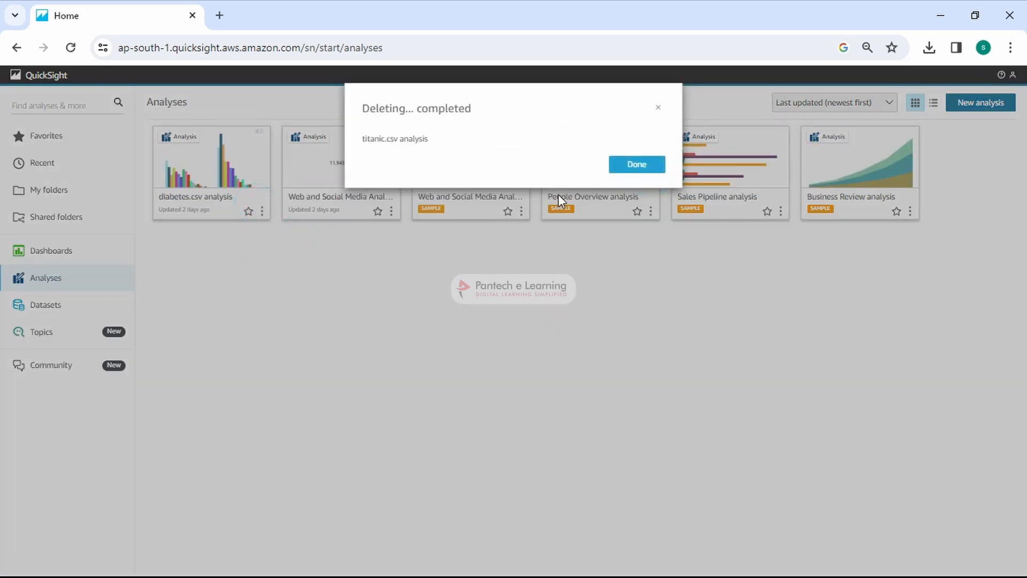
click(632, 167)
Step: Permanently delete the diabetes.csv analysis and close the completion notice
click(261, 210)
click(295, 242)
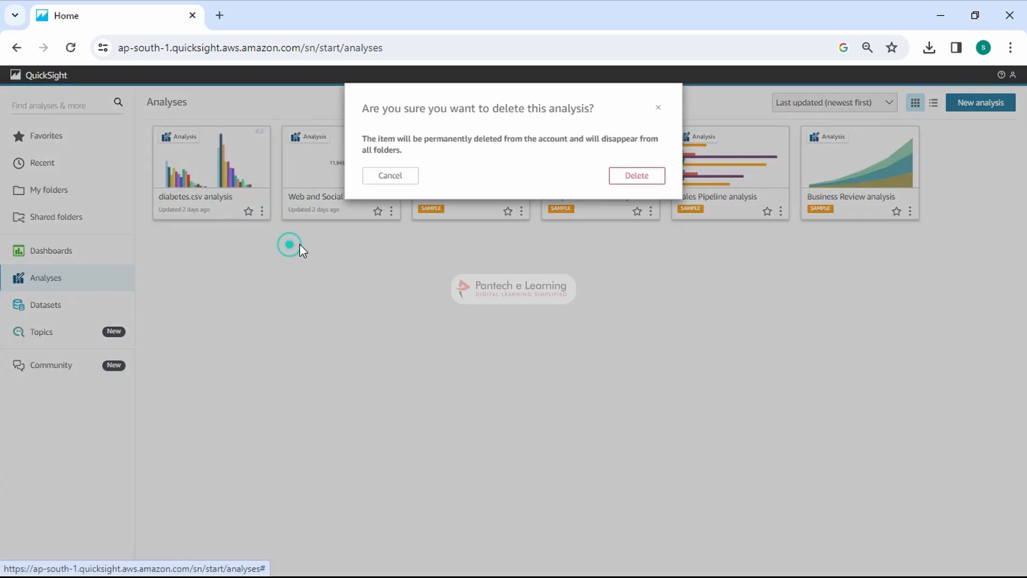
click(635, 175)
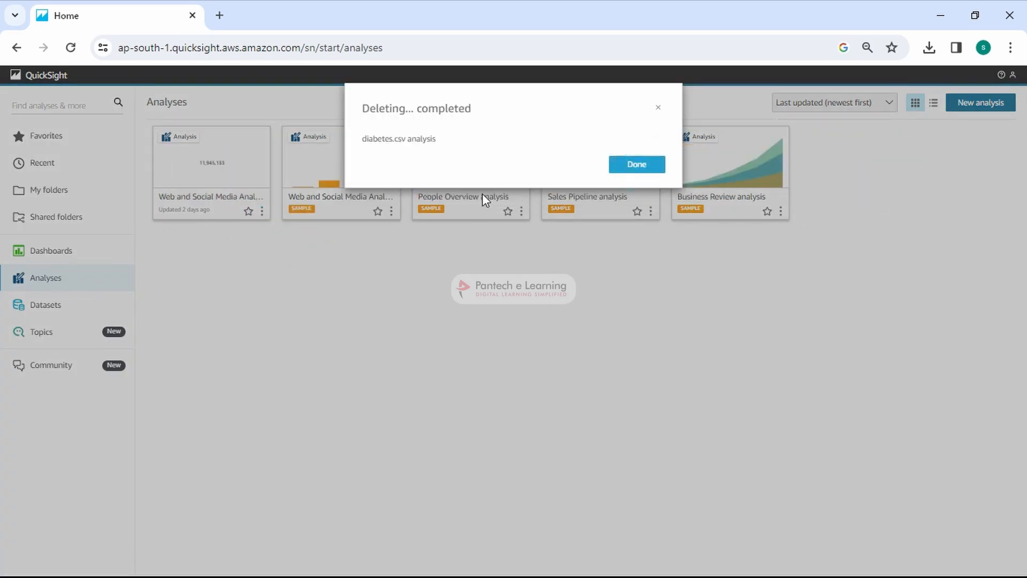
click(634, 167)
Step: Go to the list of dashboards and permanently delete the covid dashboard
click(24, 251)
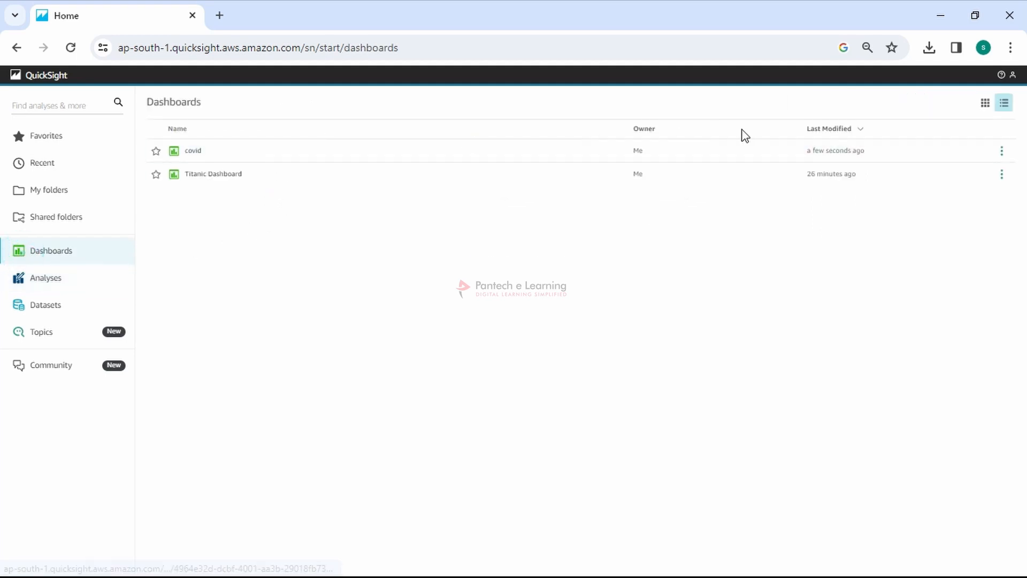
click(1002, 151)
click(971, 195)
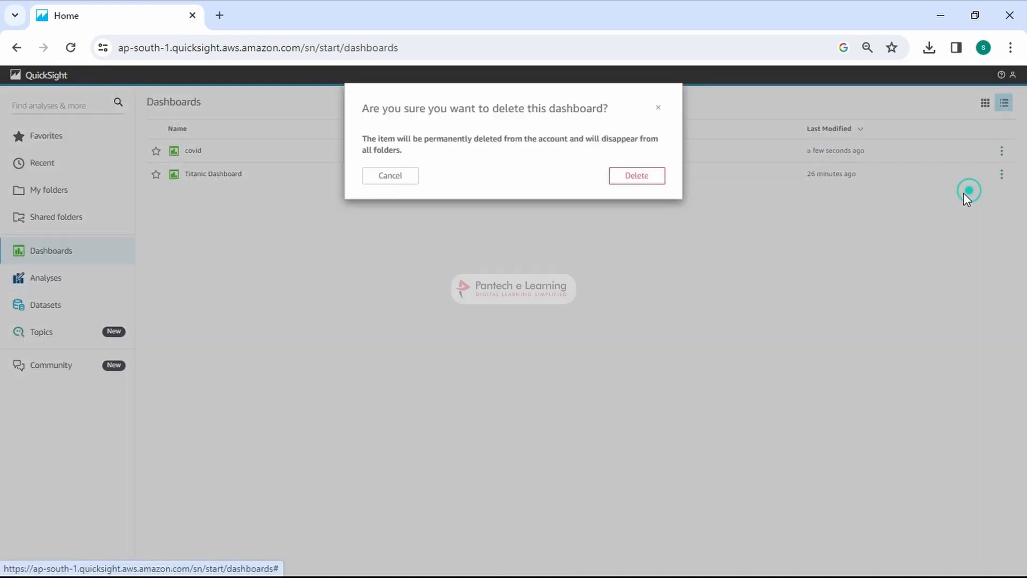
click(653, 177)
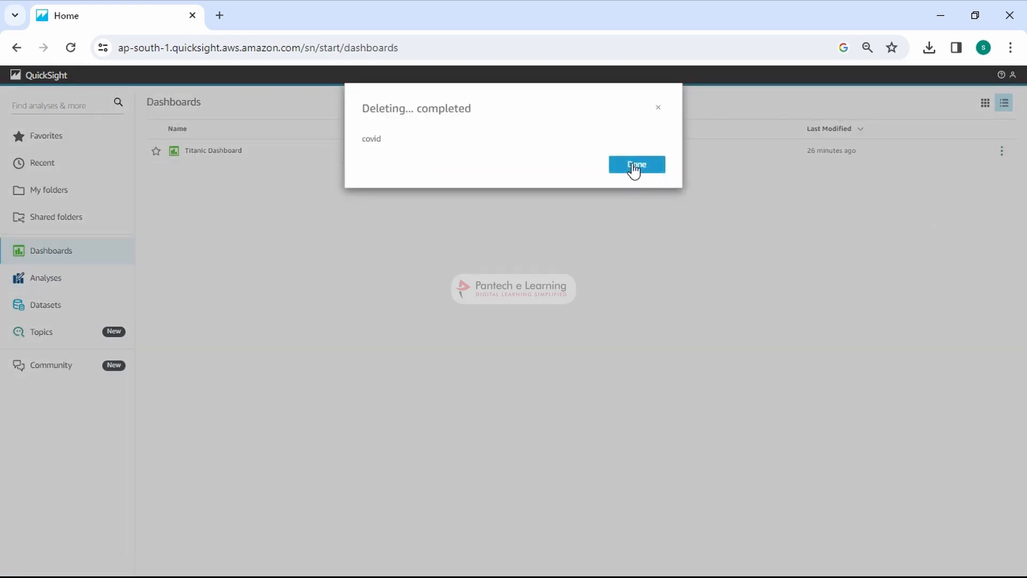
click(634, 168)
Step: Permanently delete the Titanic Dashboard and close the completion notice
click(1002, 151)
click(919, 198)
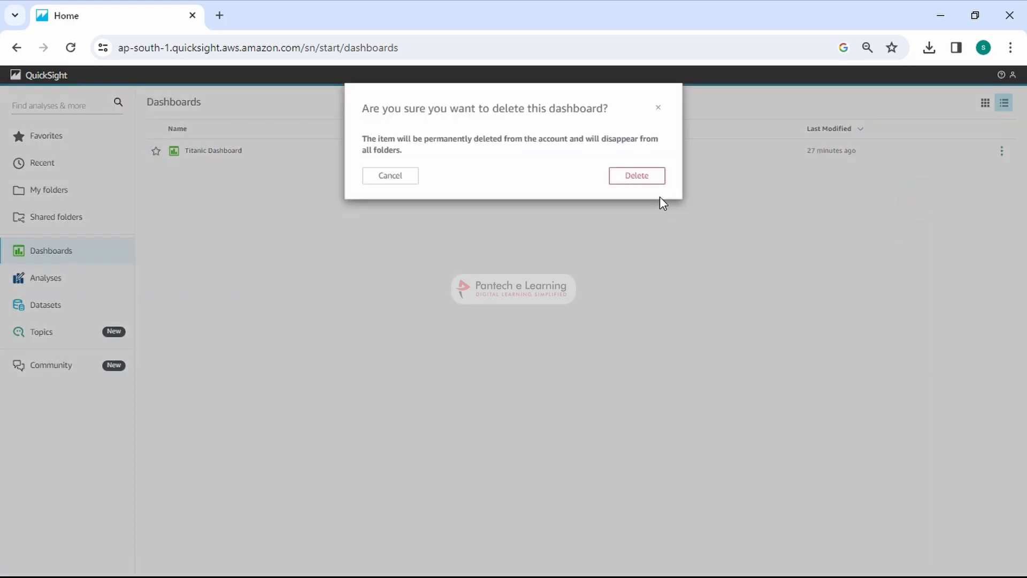
click(651, 177)
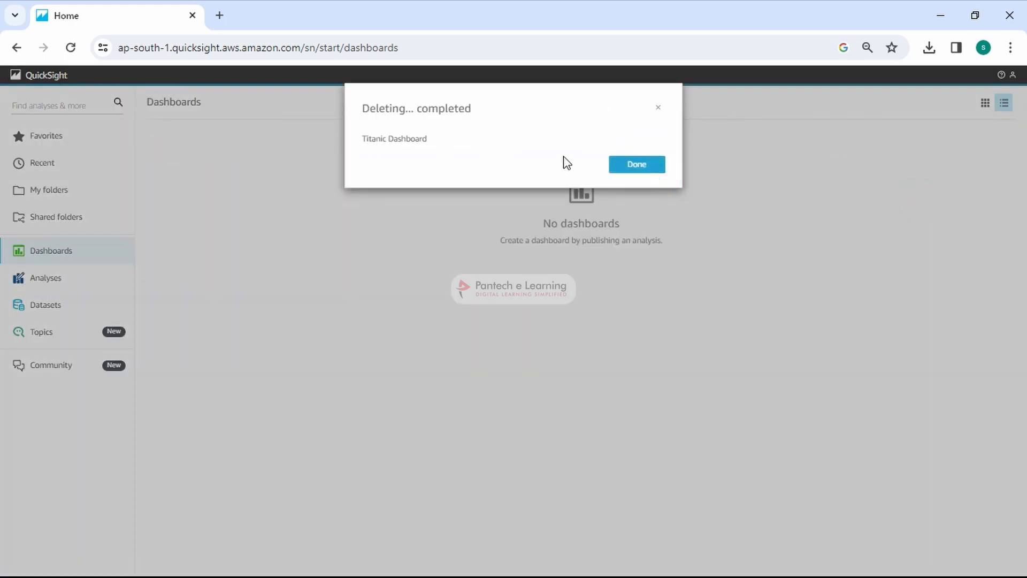
click(637, 164)
Step: Go to the QuickSight administration's account settings and open the account termination management page
click(64, 76)
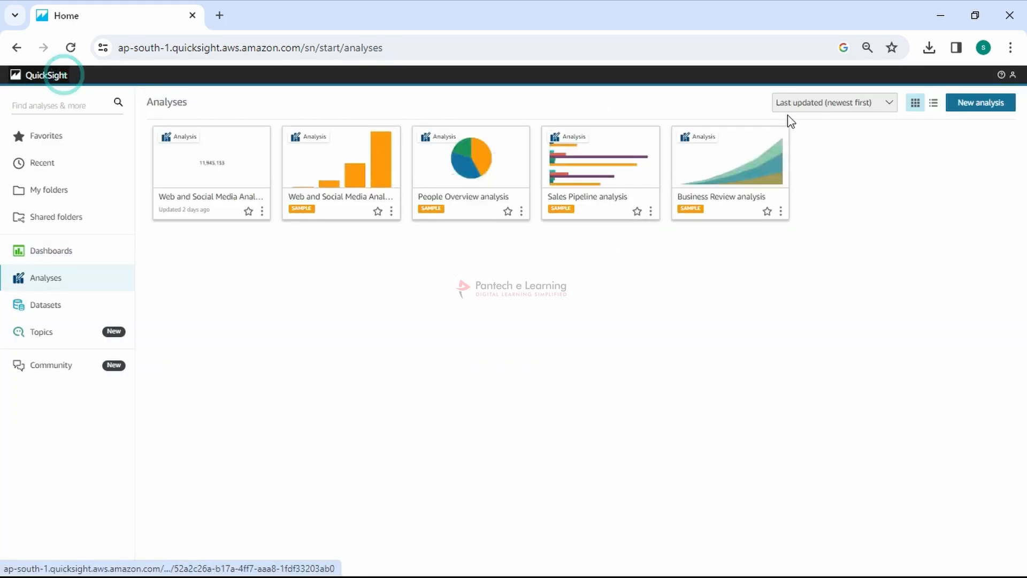
click(1015, 80)
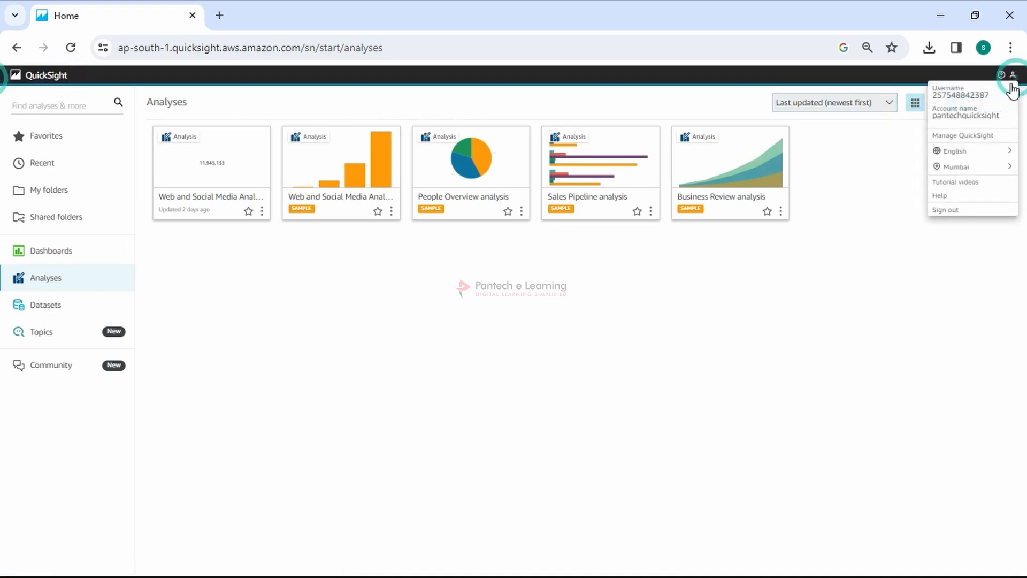
click(992, 138)
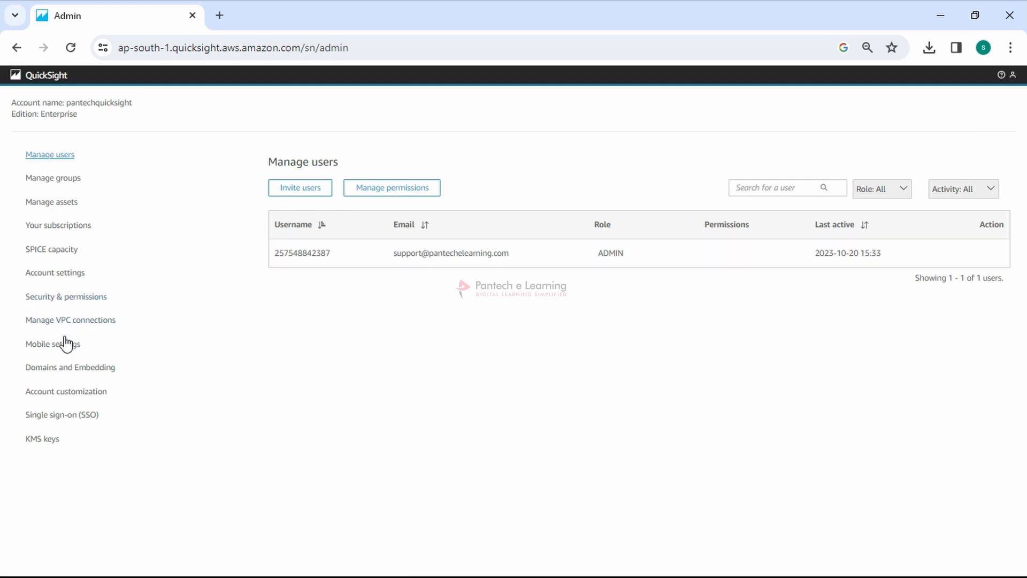
click(68, 273)
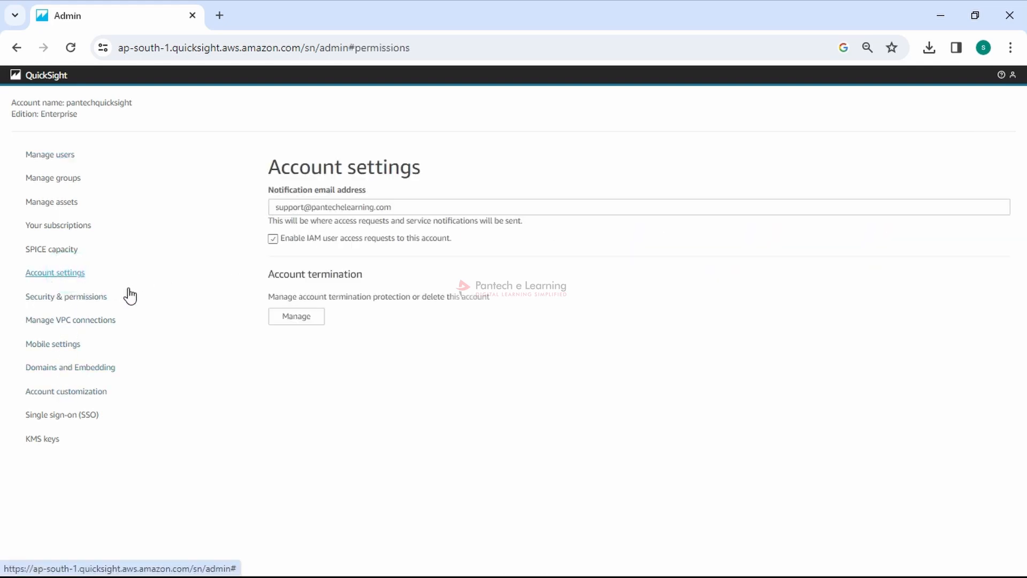
drag(342, 292, 323, 321)
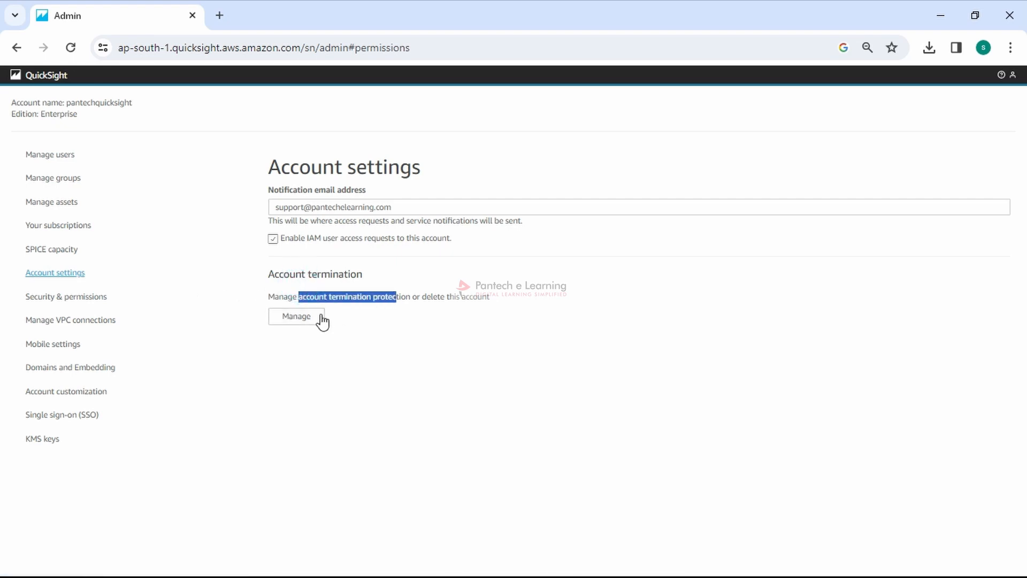
click(308, 319)
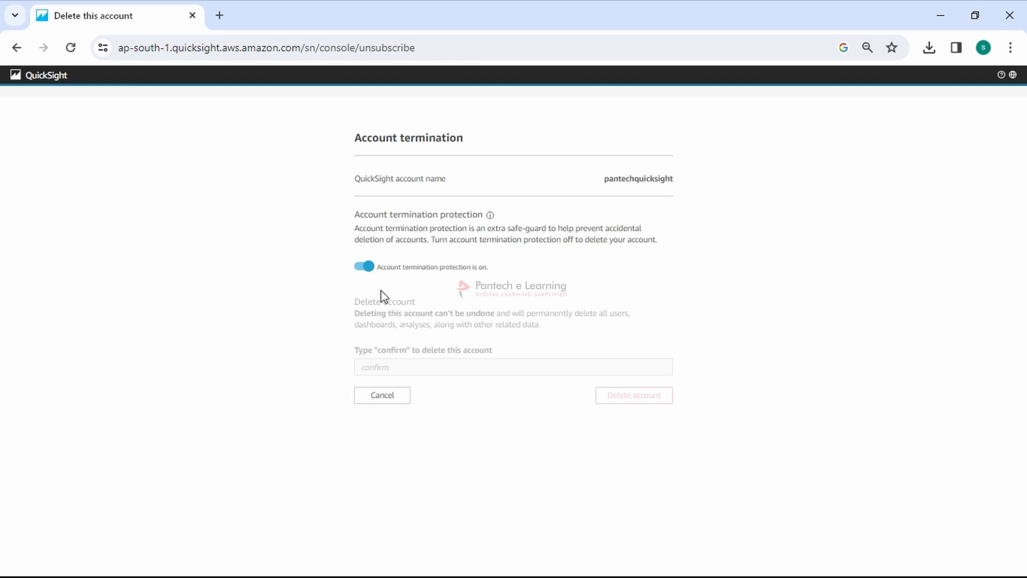
Step: Turn off account termination protection and delete the QuickSight account, entering "confirm" as the confirmation text
click(368, 265)
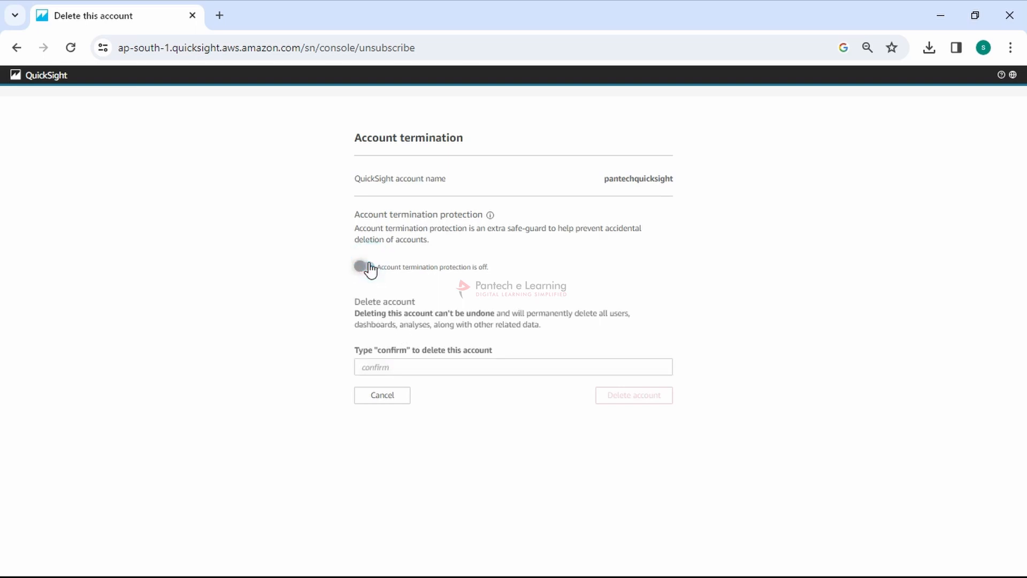
click(411, 367)
text(confirm)
click(647, 398)
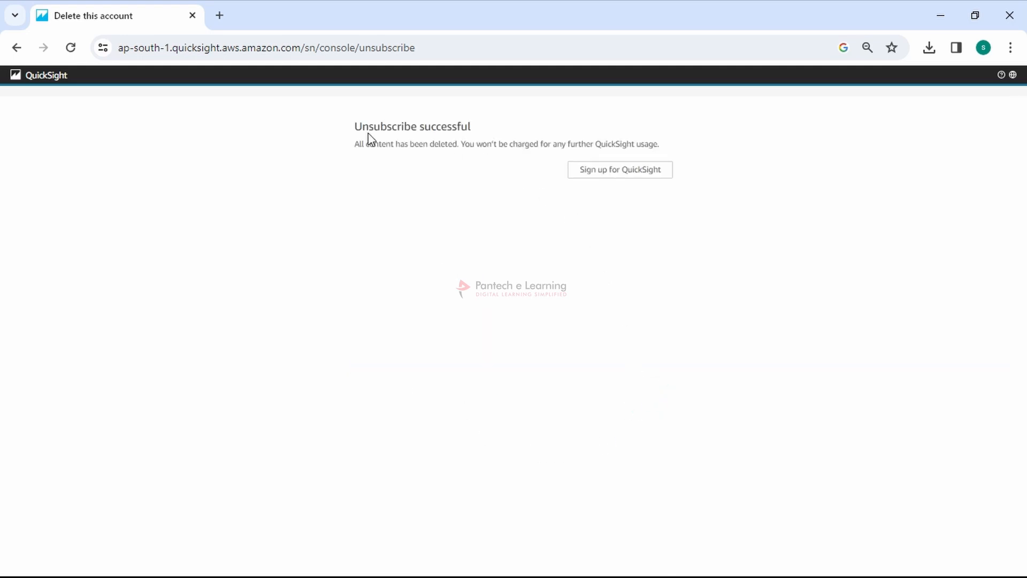
drag(361, 126, 651, 143)
click(669, 142)
drag(392, 142, 594, 143)
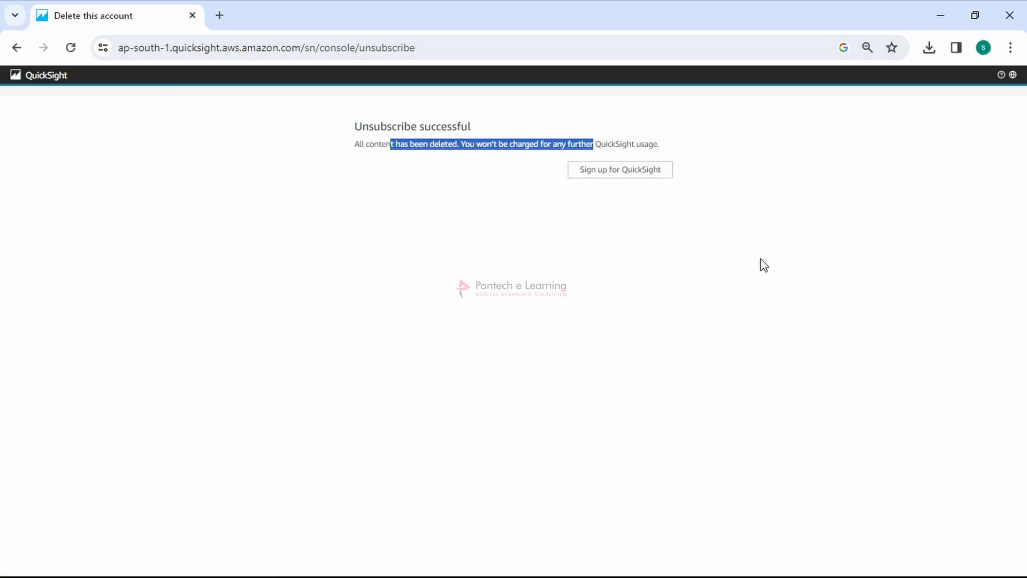
key(super+Tab)
click(690, 203)
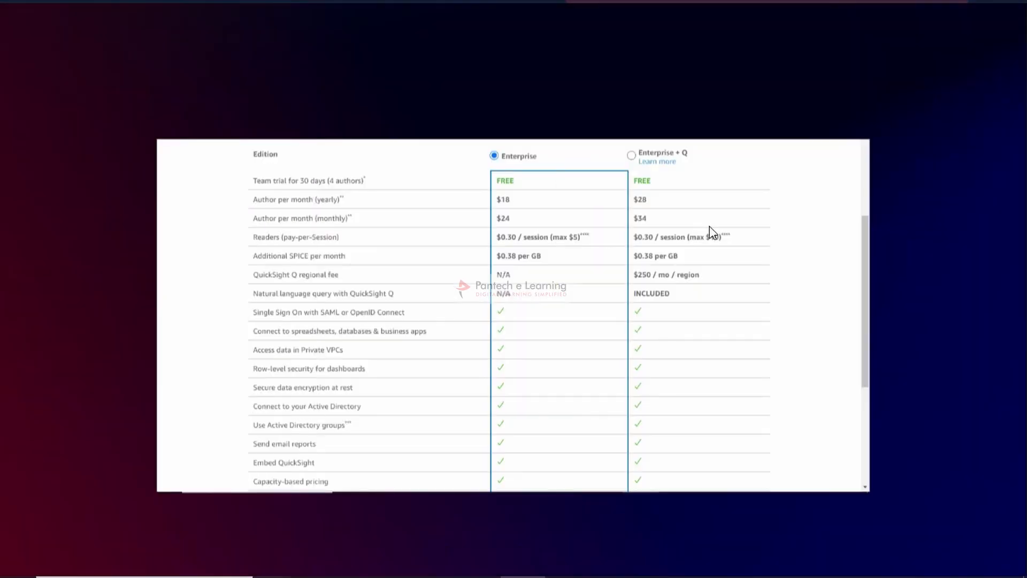
click(710, 225)
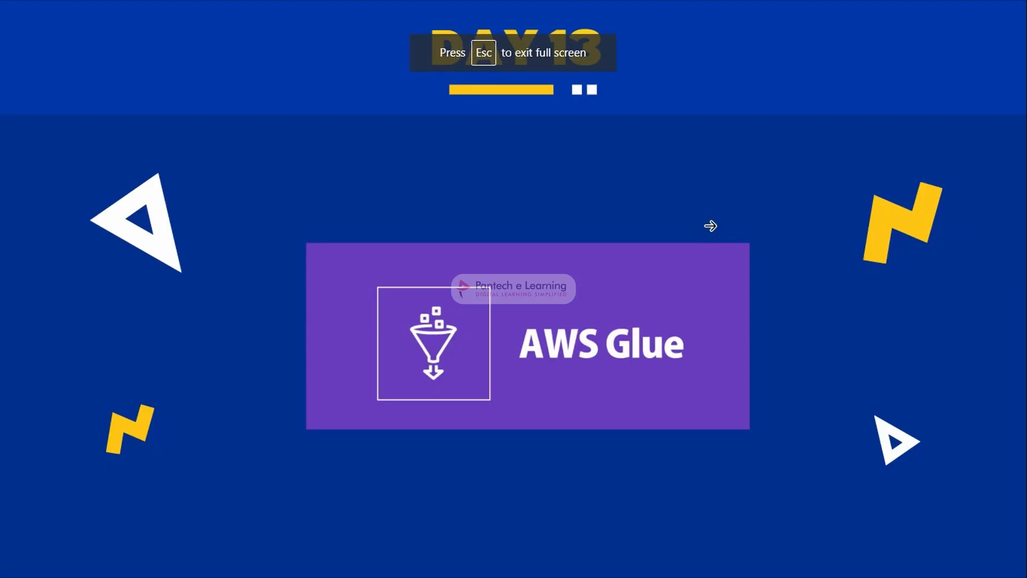